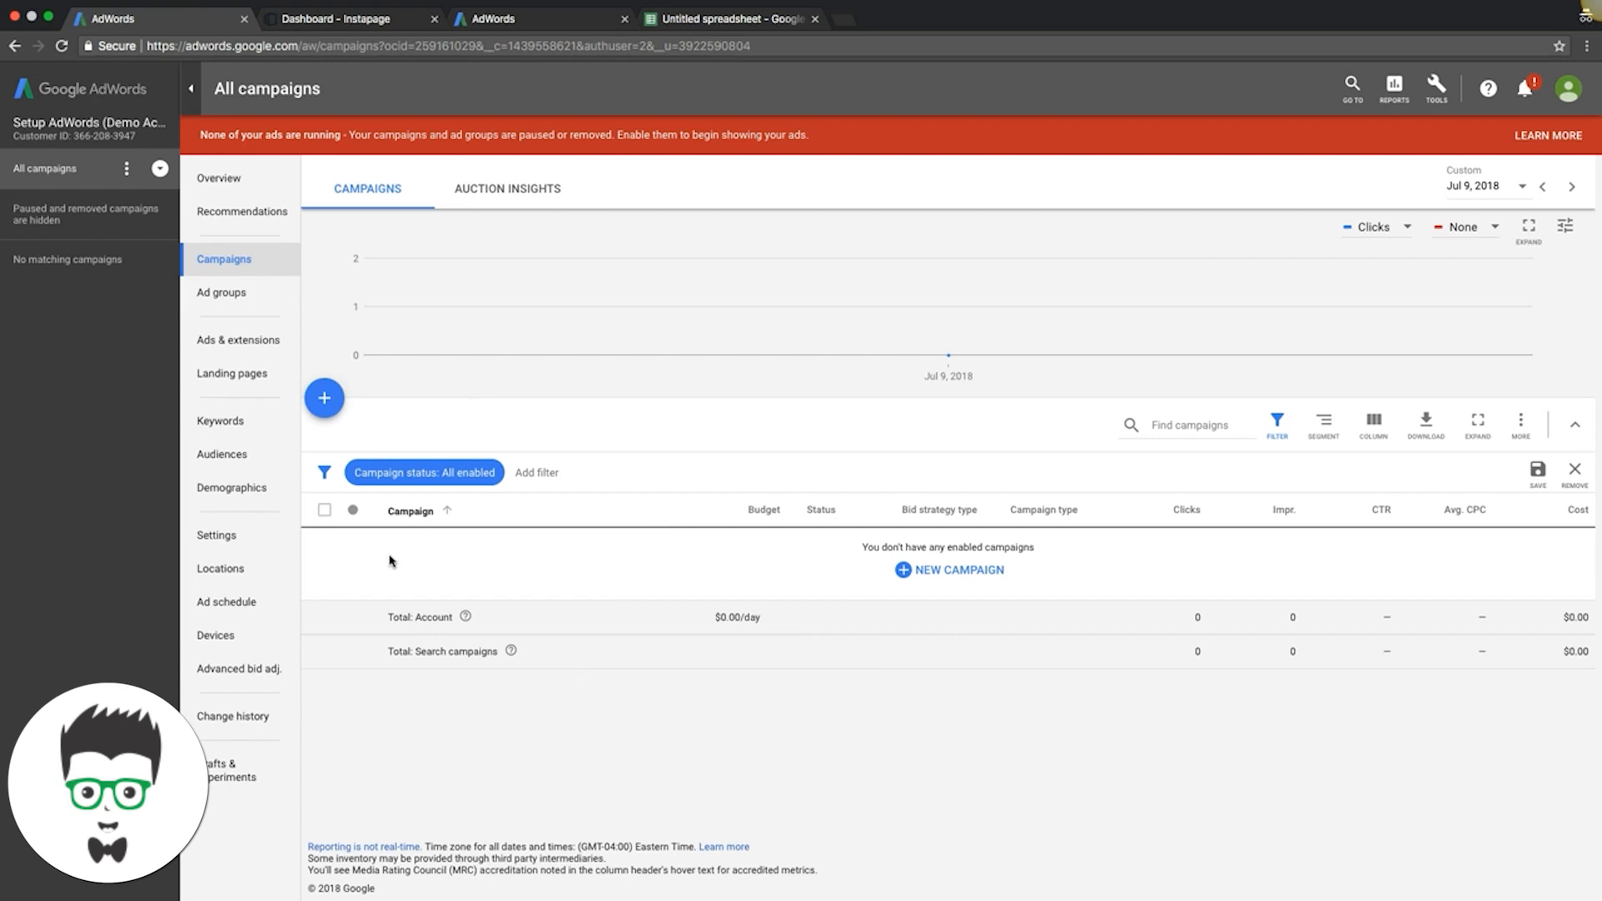
# View the campaigns of every status, and restore the campaign status filter to All enabled.
pyautogui.click(451, 472)
pyautogui.click(404, 538)
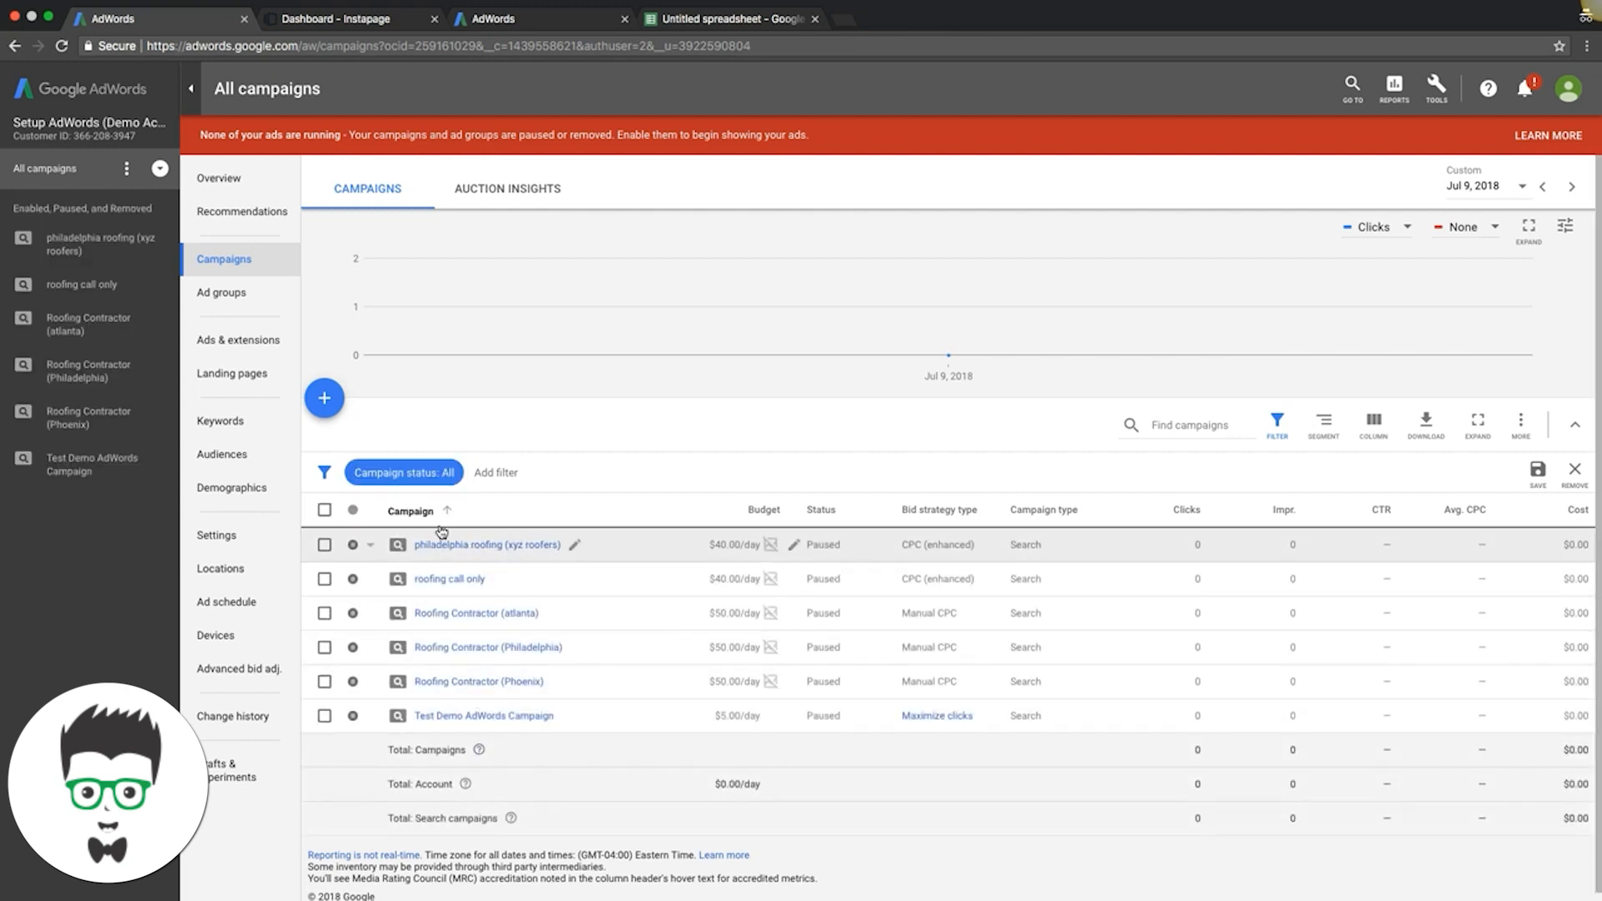
pyautogui.click(417, 474)
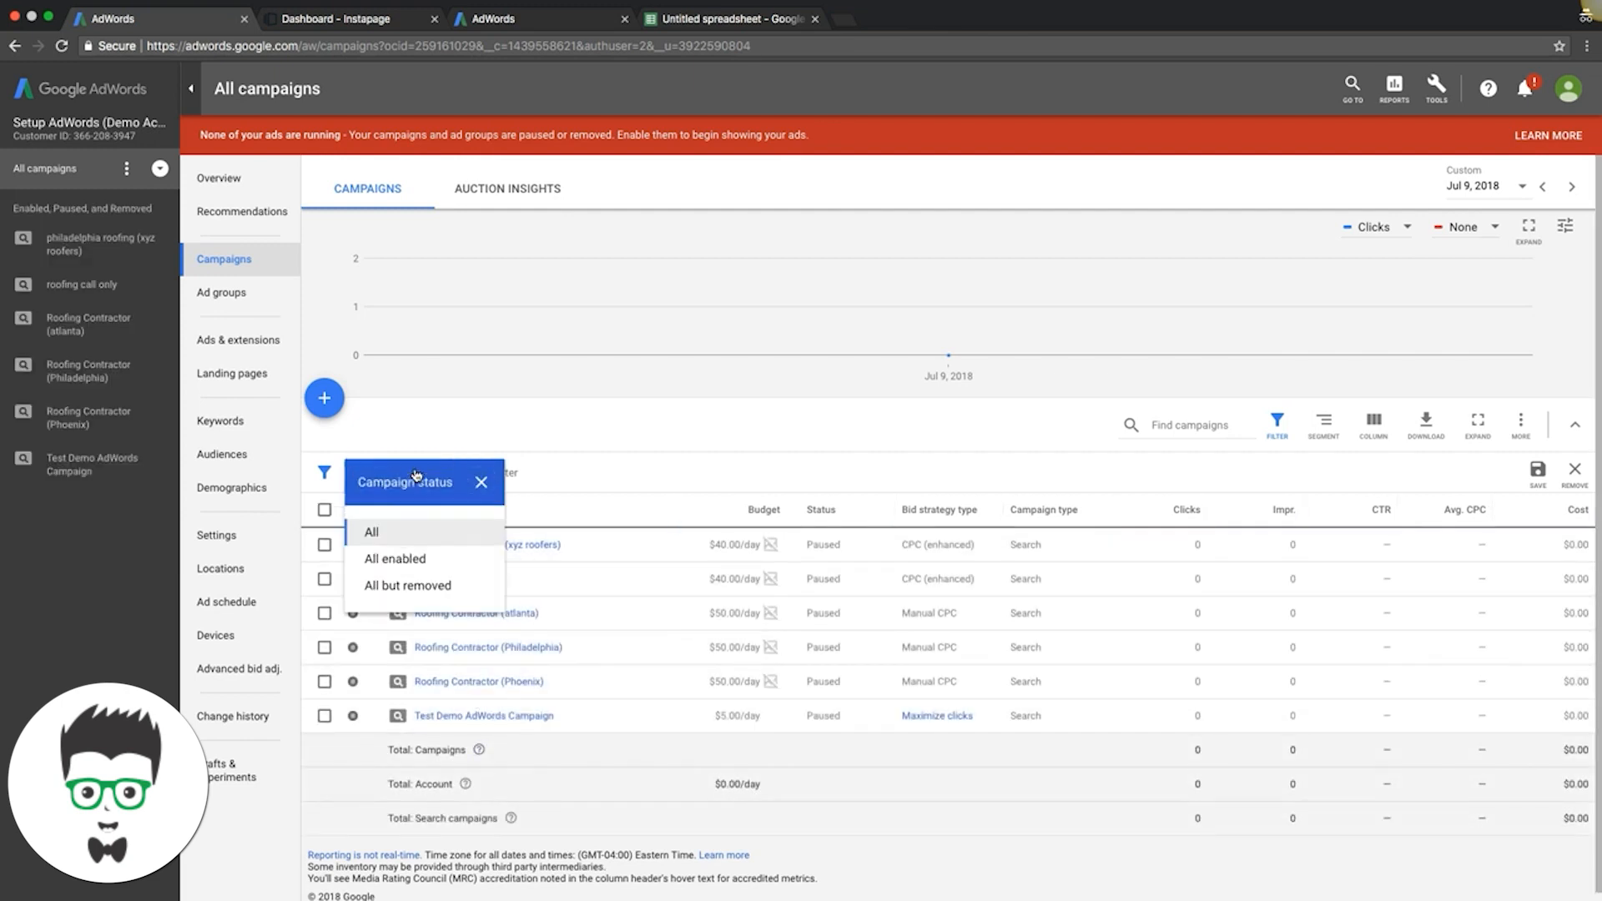
pyautogui.click(400, 558)
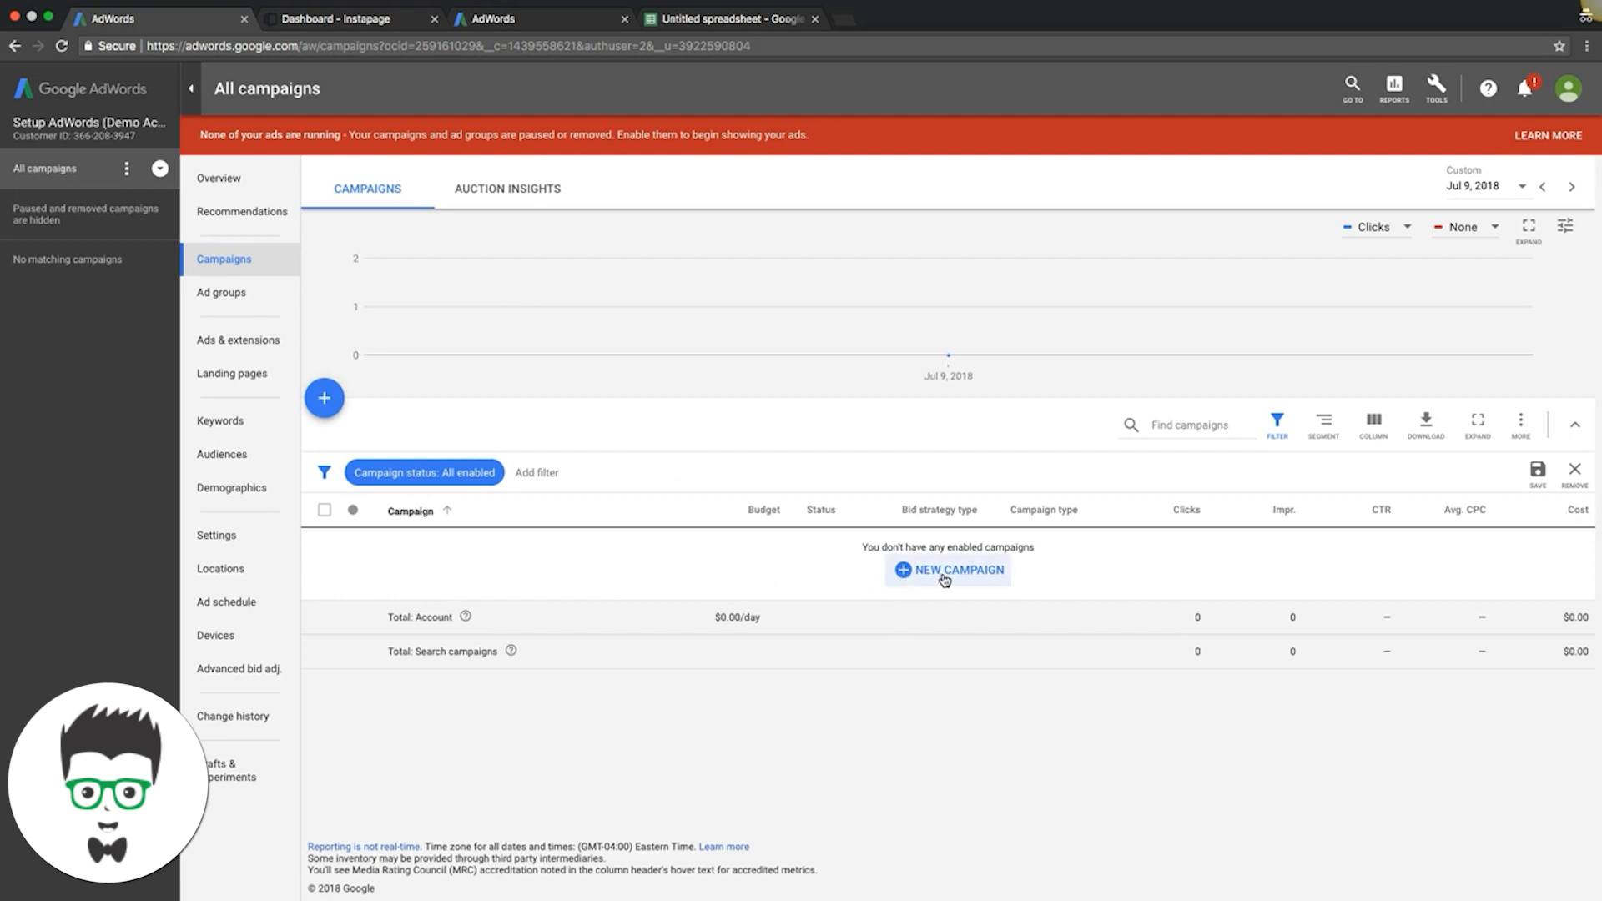
# Start a new campaign with the Leads goal and the Search campaign type.
pyautogui.click(327, 403)
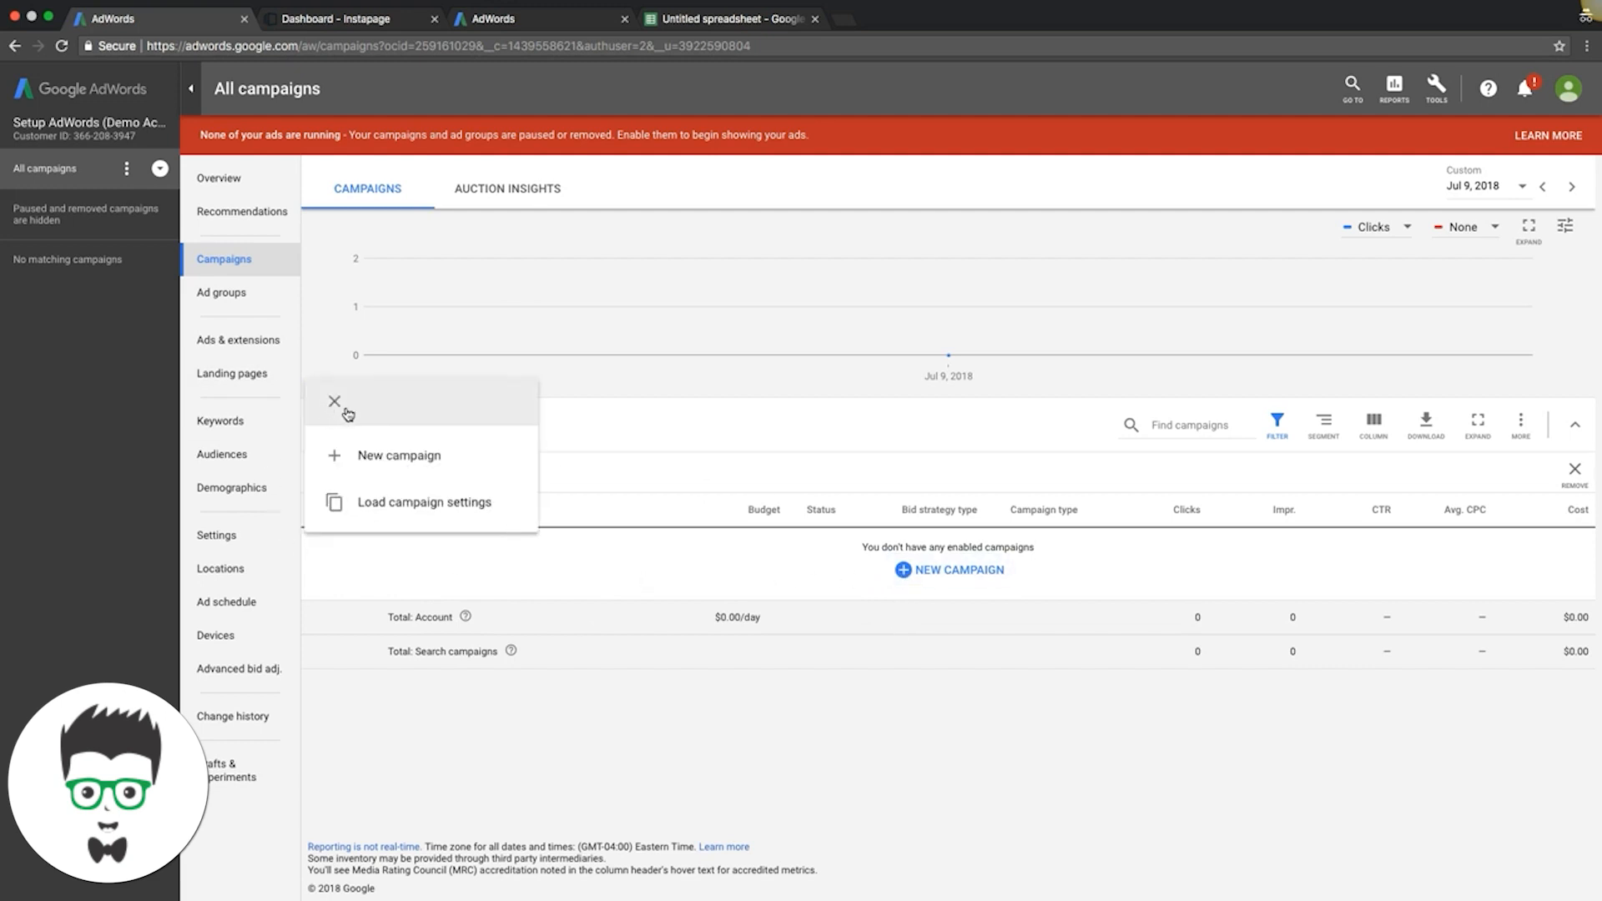
pyautogui.click(417, 469)
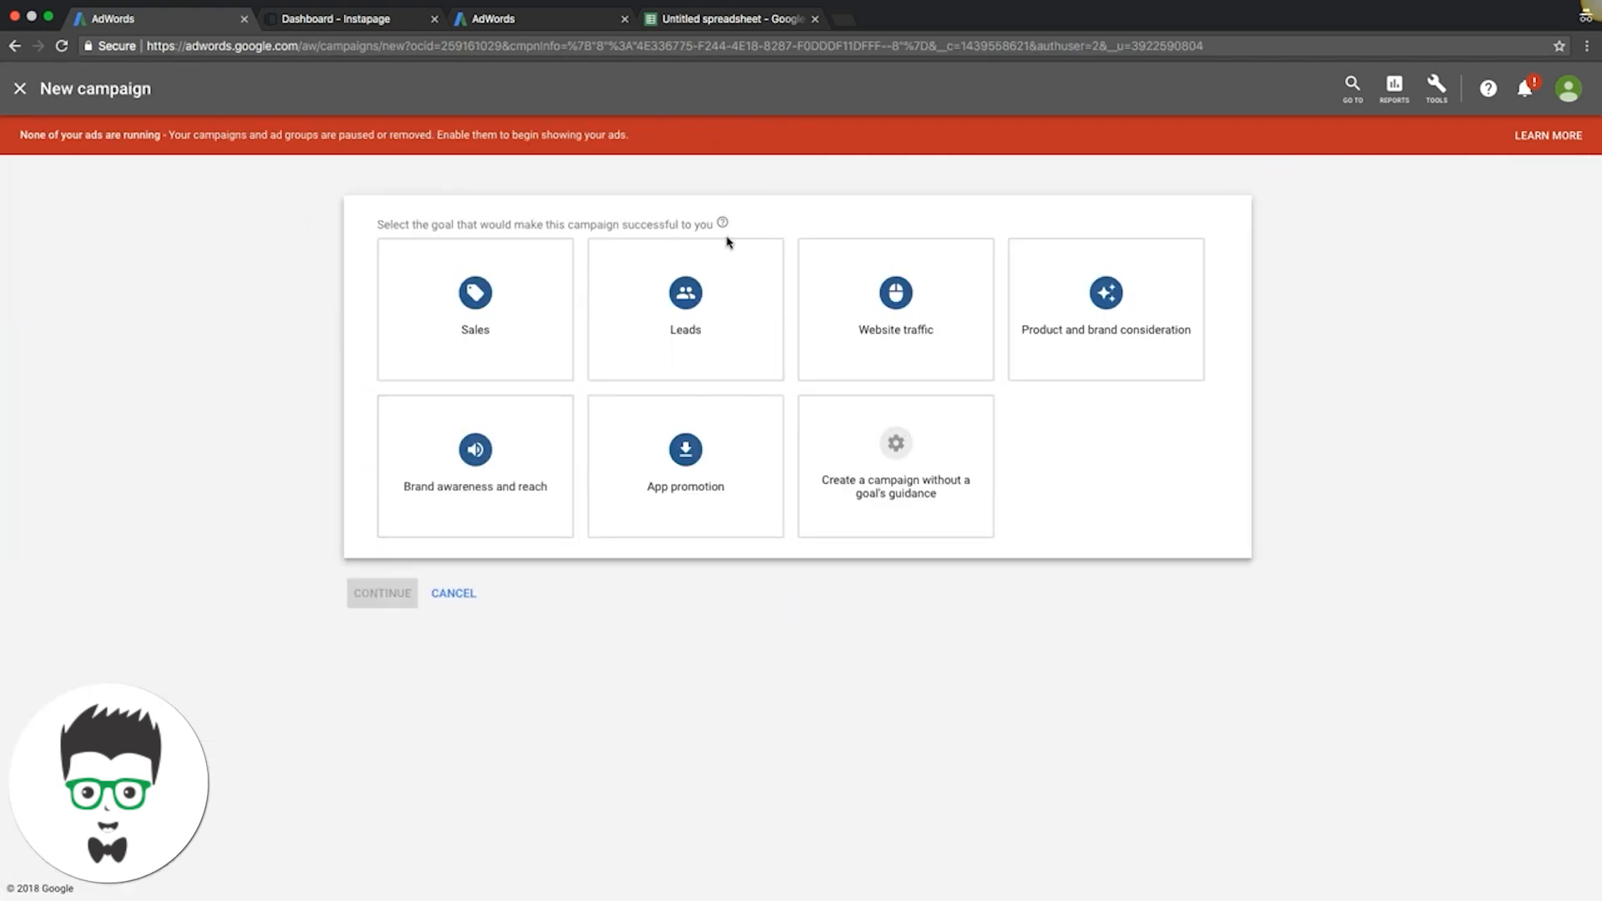
pyautogui.click(689, 302)
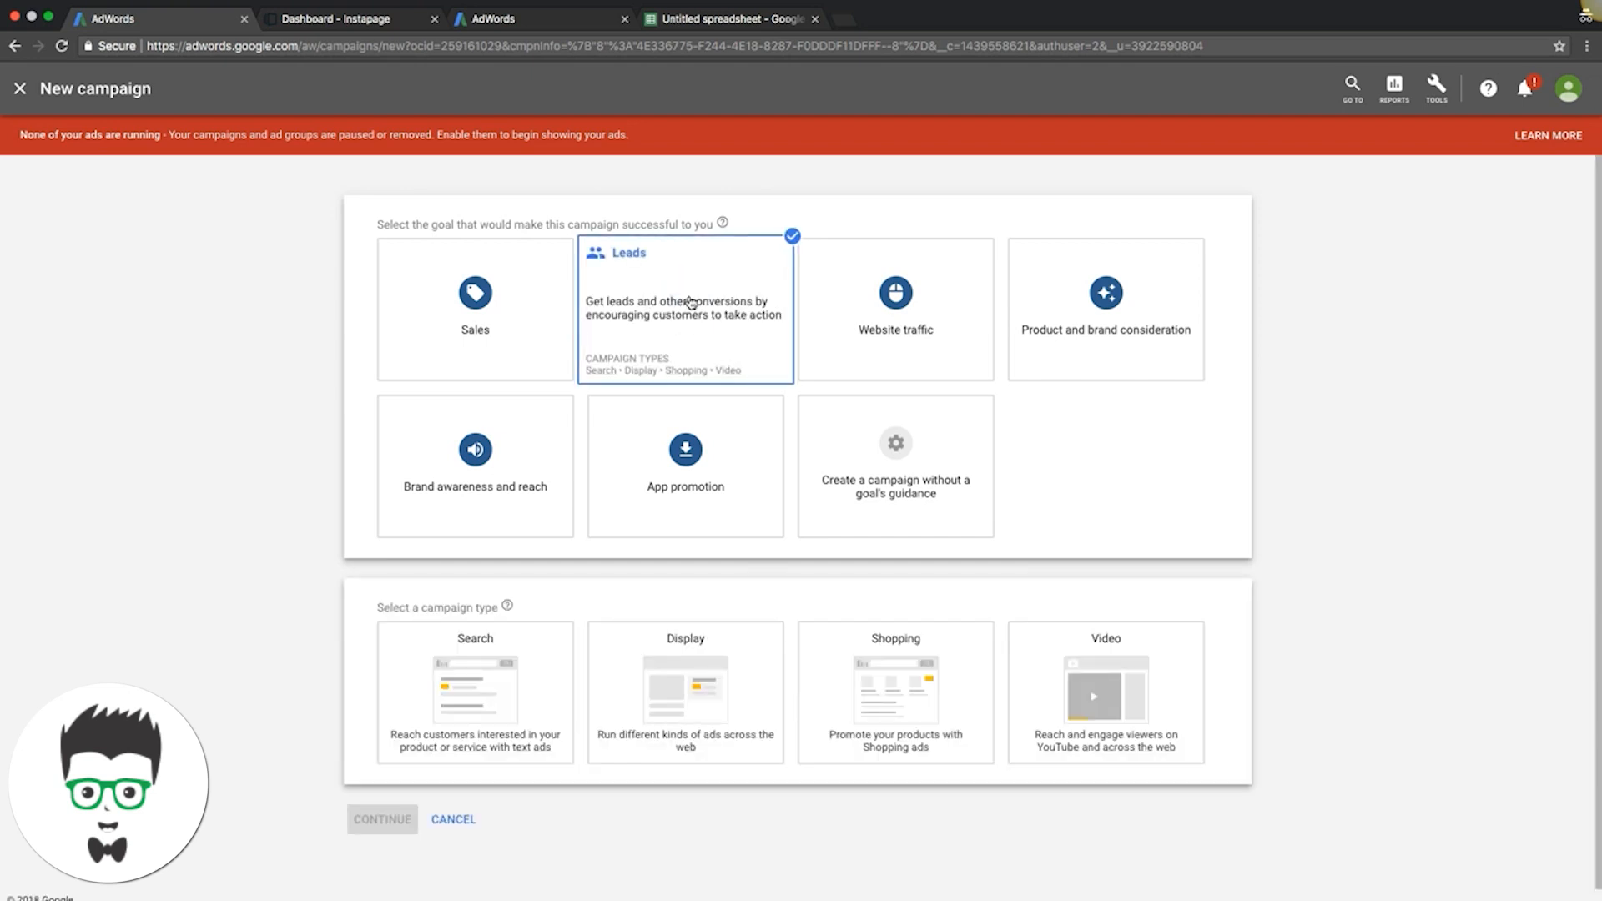
pyautogui.click(471, 676)
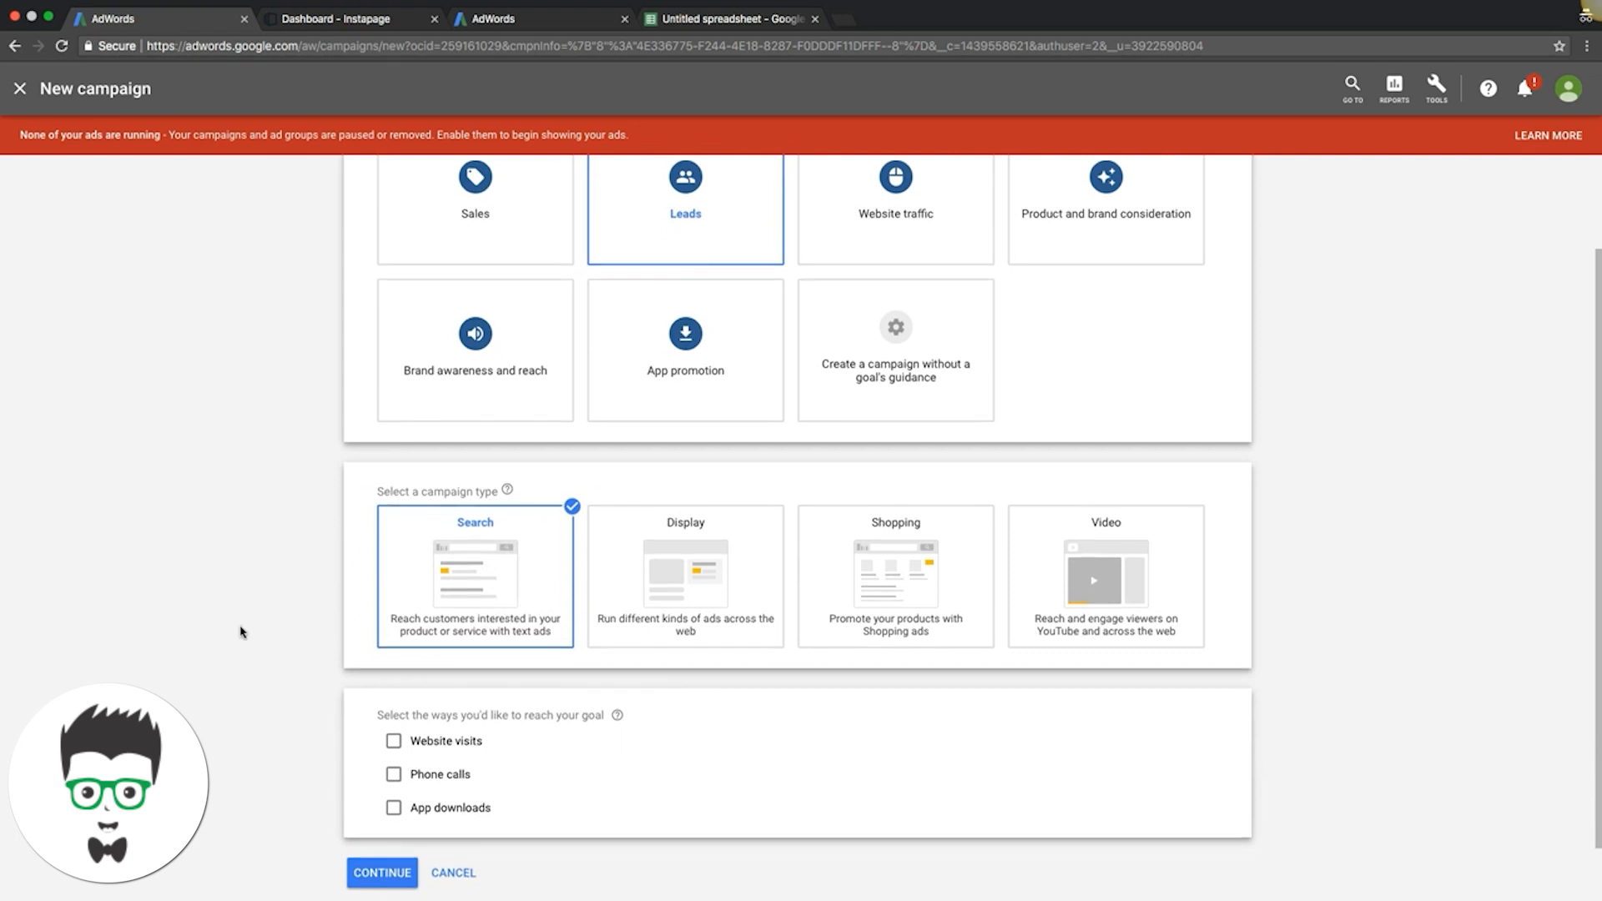
# Choose Website visits as the way to reach the goal and enter xyzroof.com as the business website.
pyautogui.click(394, 674)
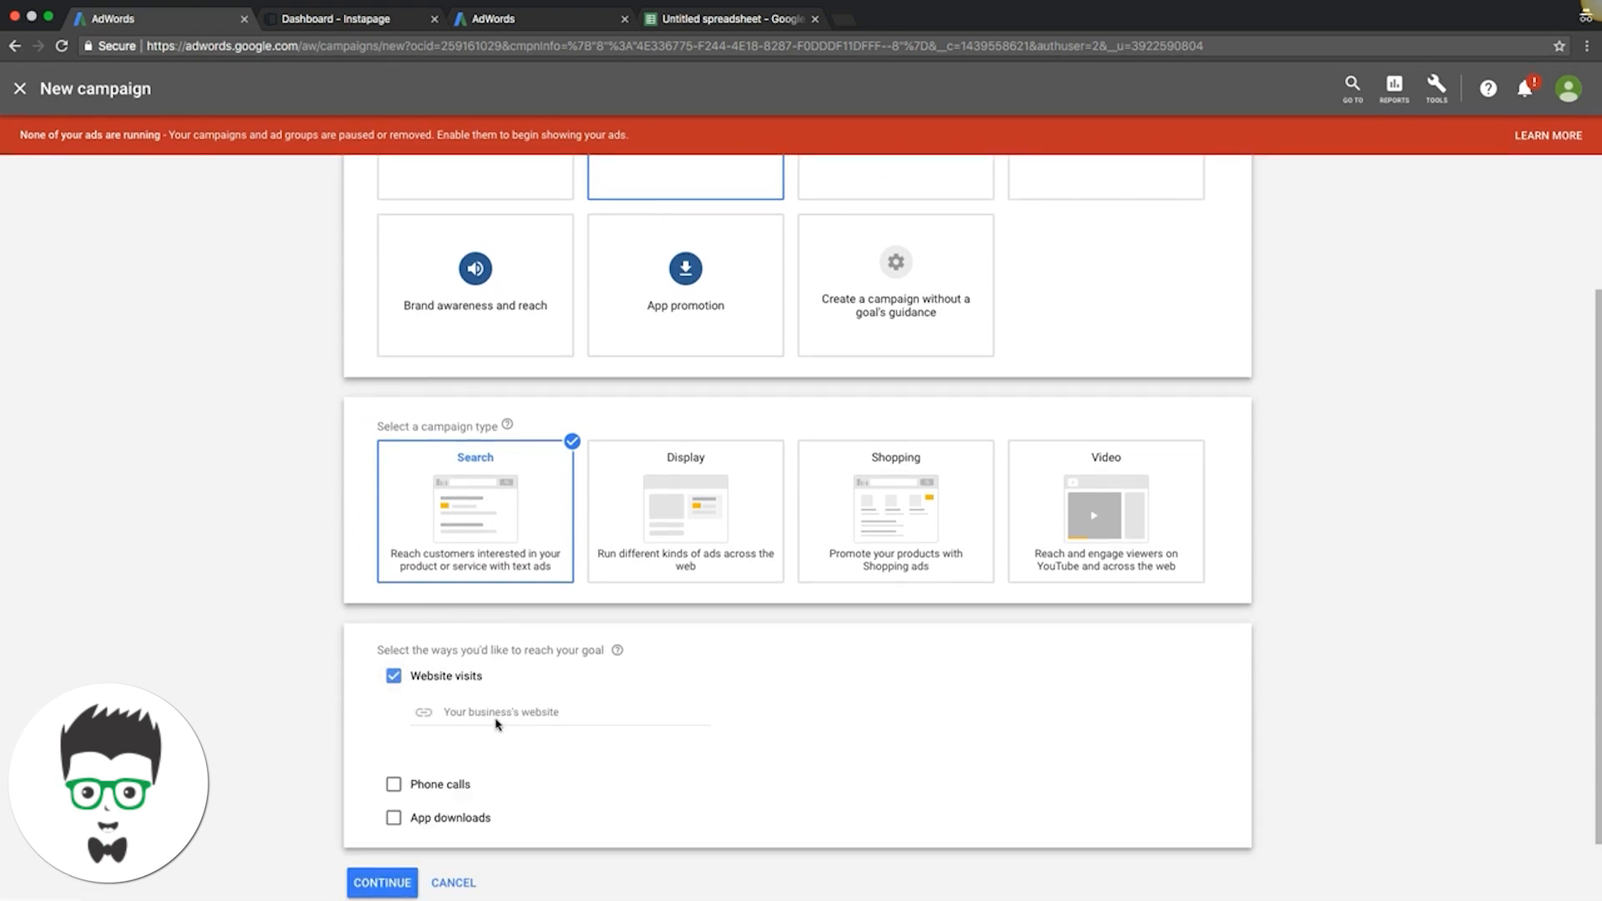
pyautogui.click(491, 715)
pyautogui.write('xy')
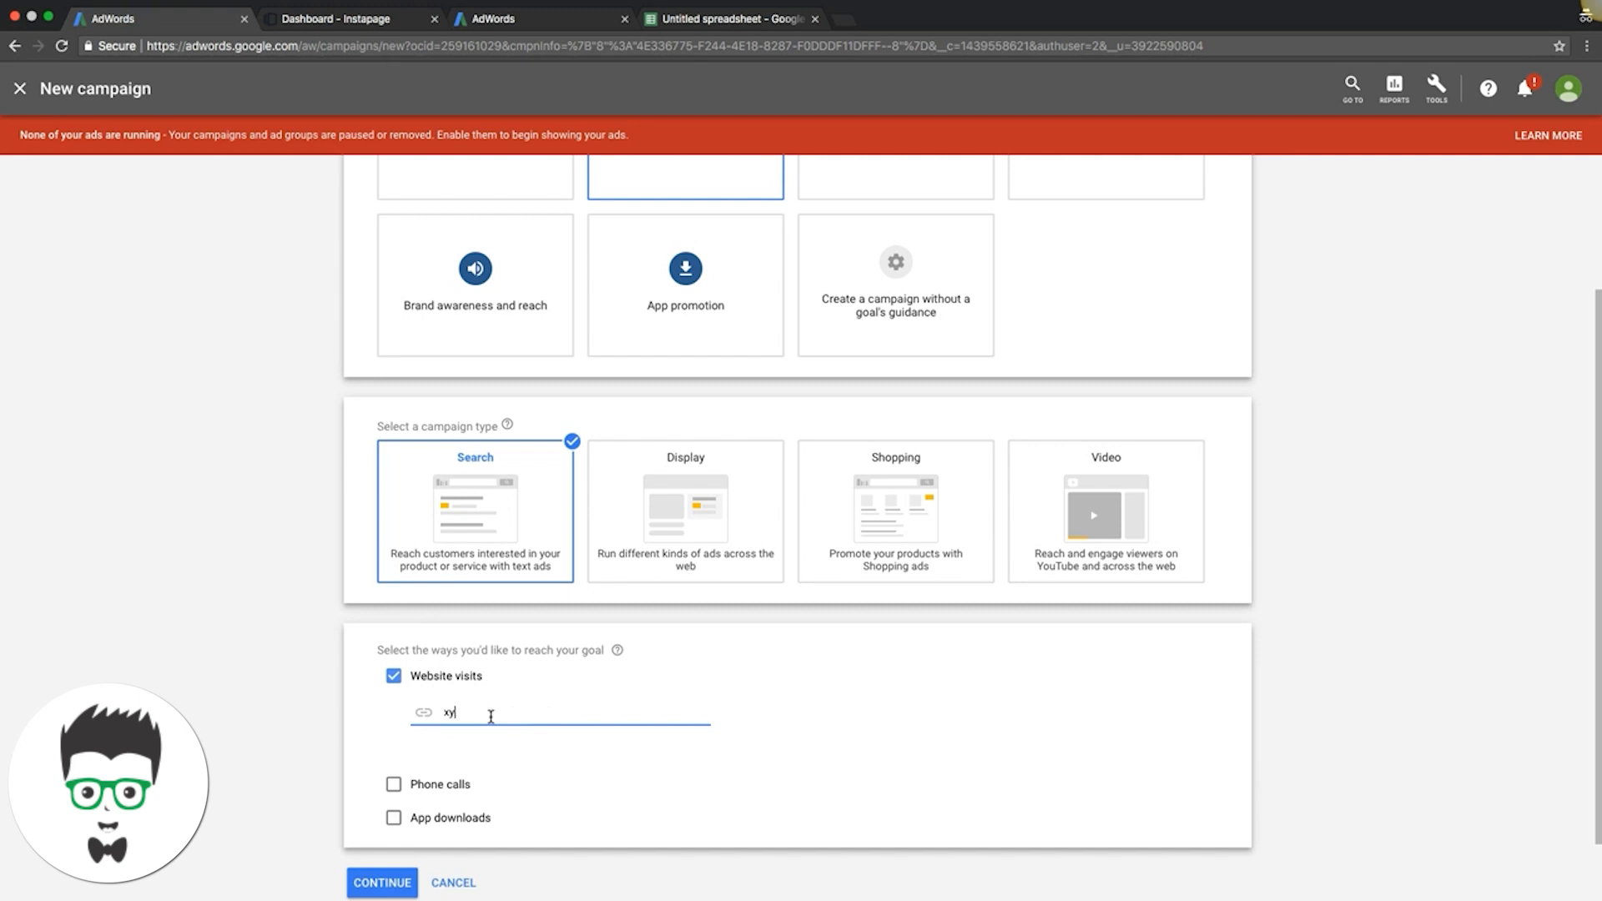
pyautogui.write('zroof.com')
# Switch to Instapage, open the published xyz roofing lander page from the xyz roofing company group, copy its web address and close the page.
pyautogui.click(334, 19)
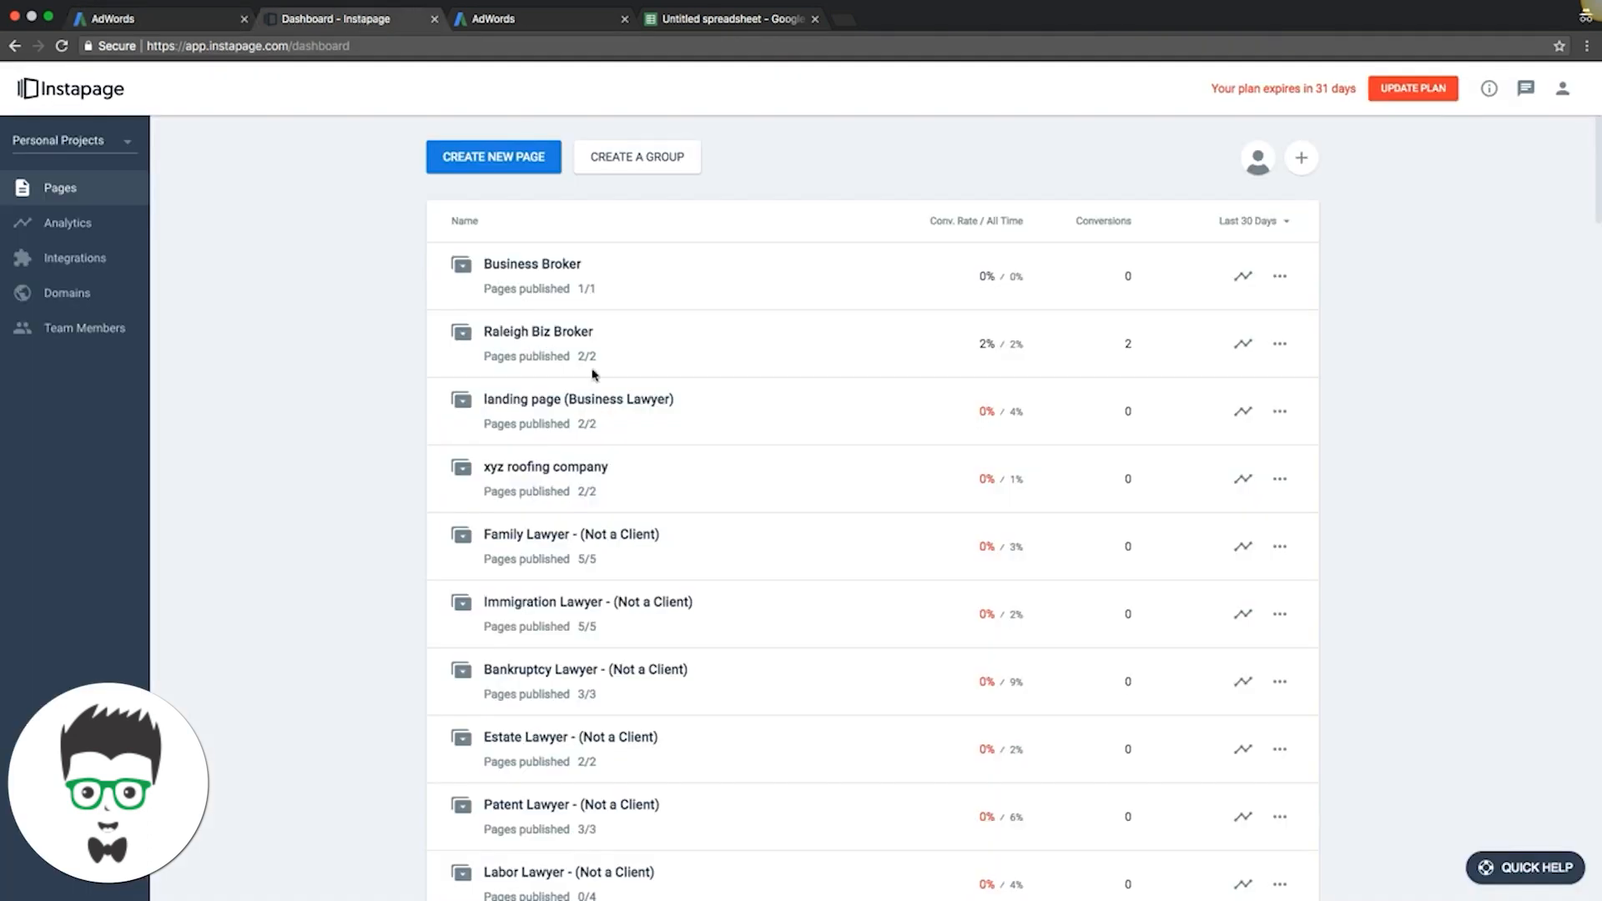
pyautogui.click(463, 476)
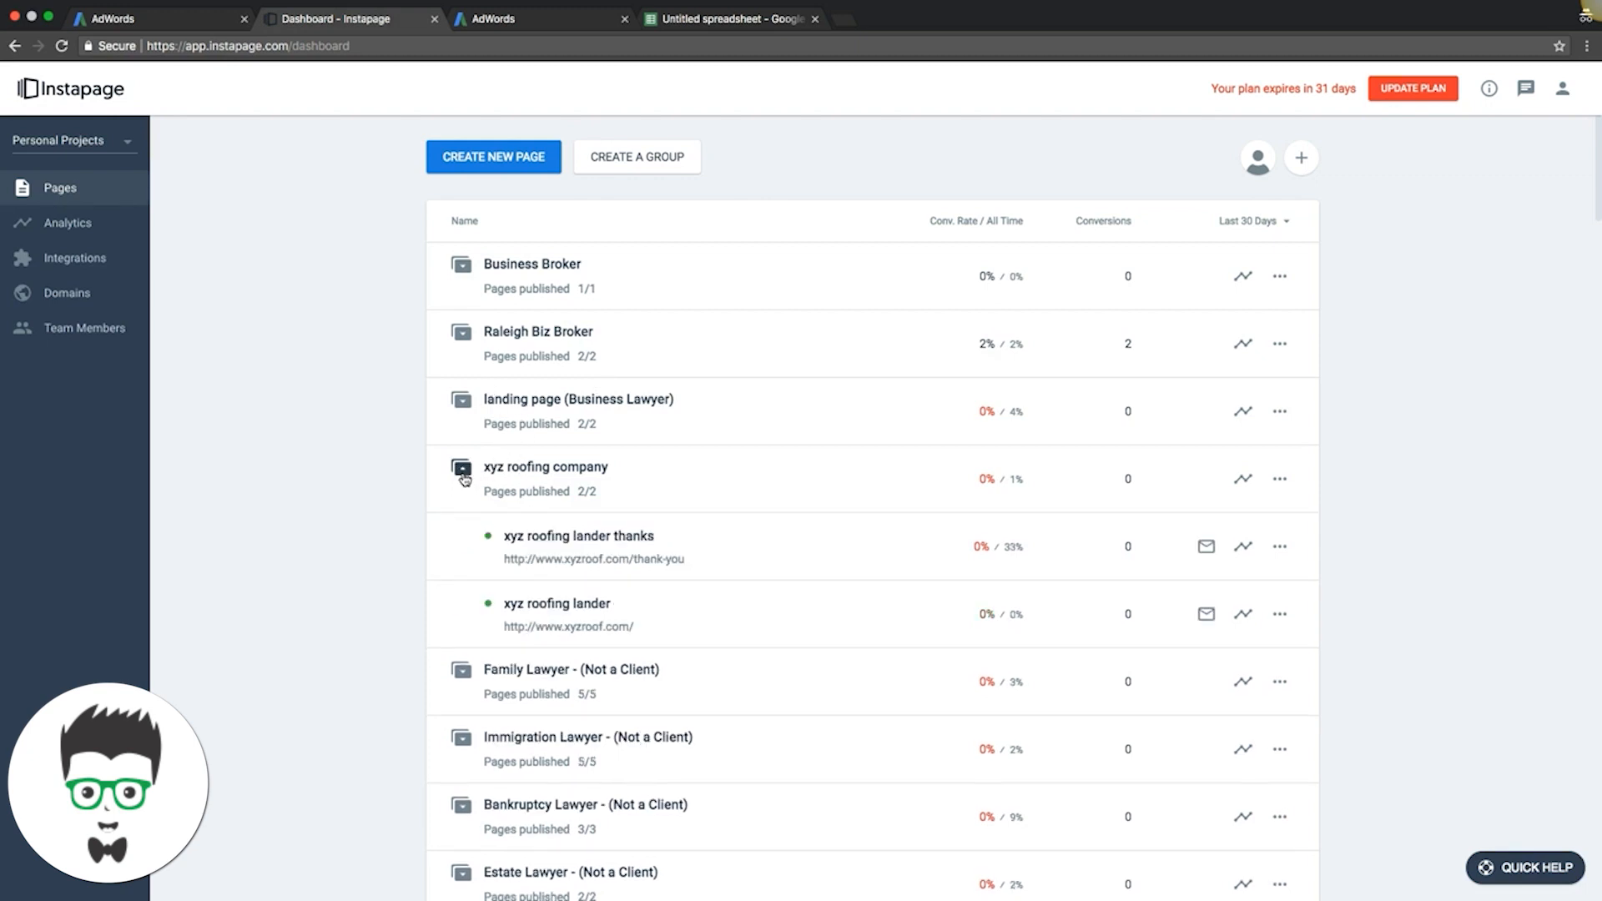
pyautogui.click(577, 627)
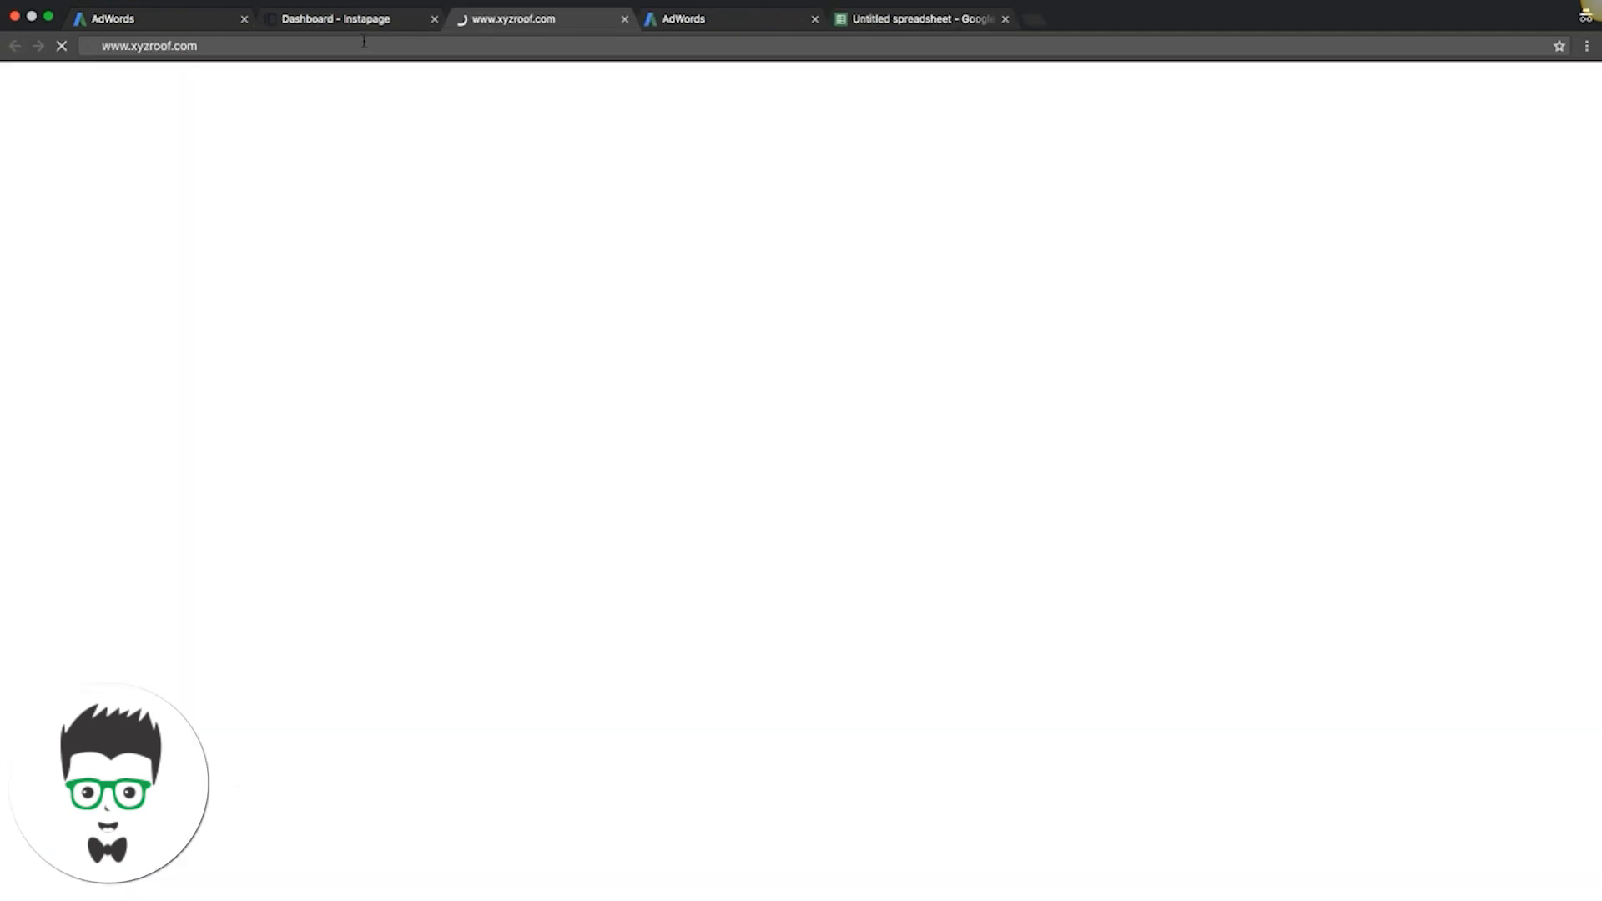
pyautogui.click(353, 48)
pyautogui.hotkey('ctrl', 'c')
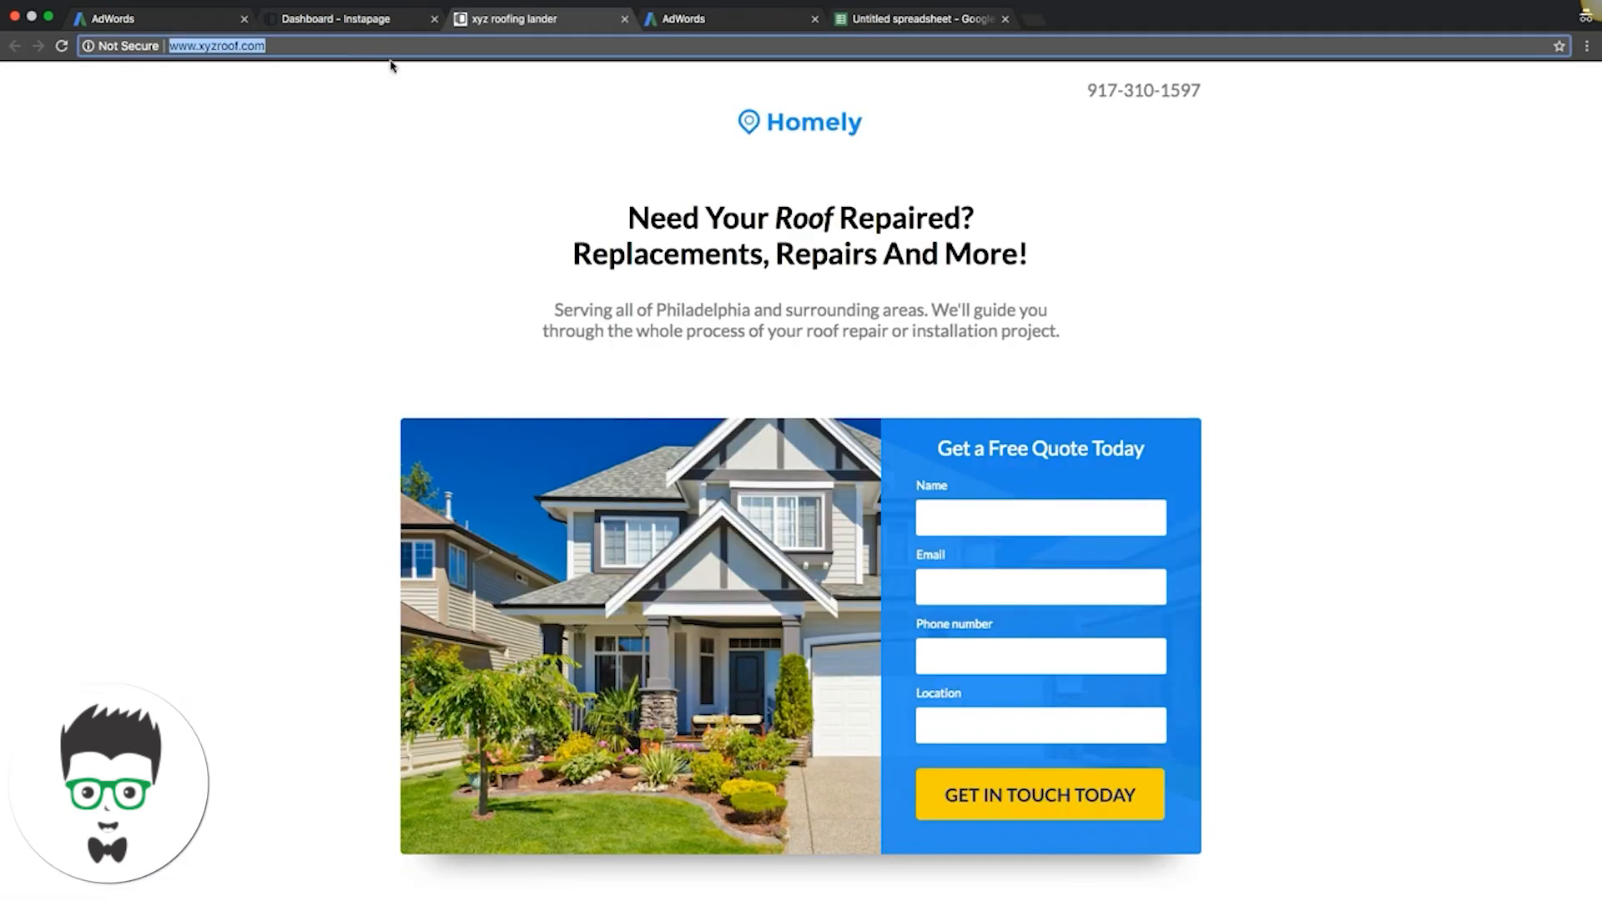
pyautogui.click(624, 18)
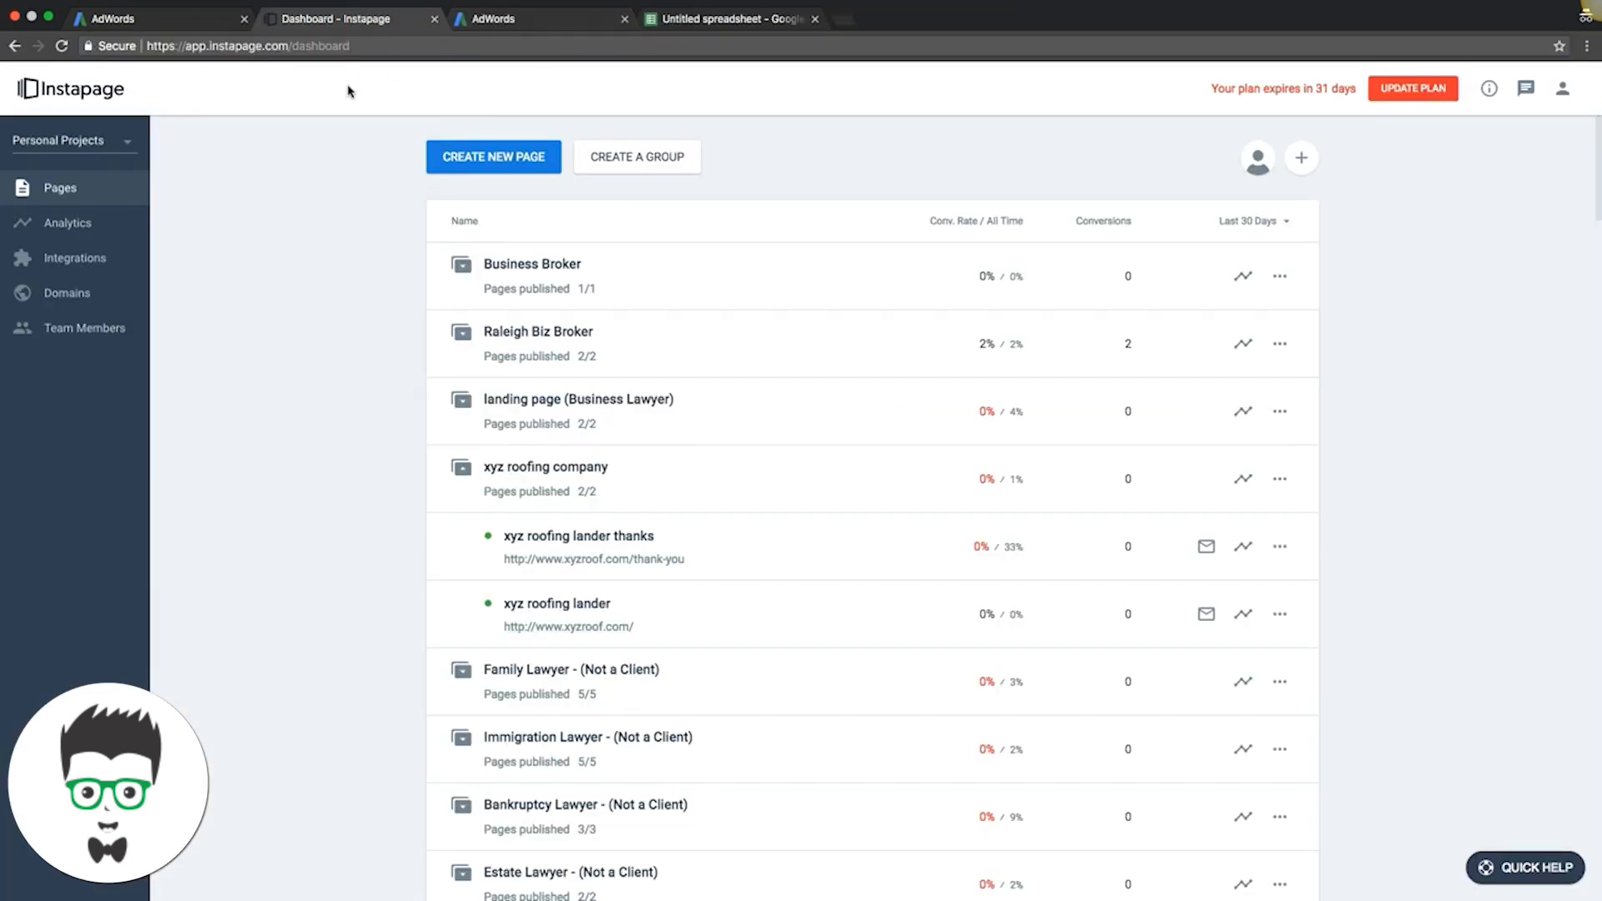
pyautogui.click(500, 19)
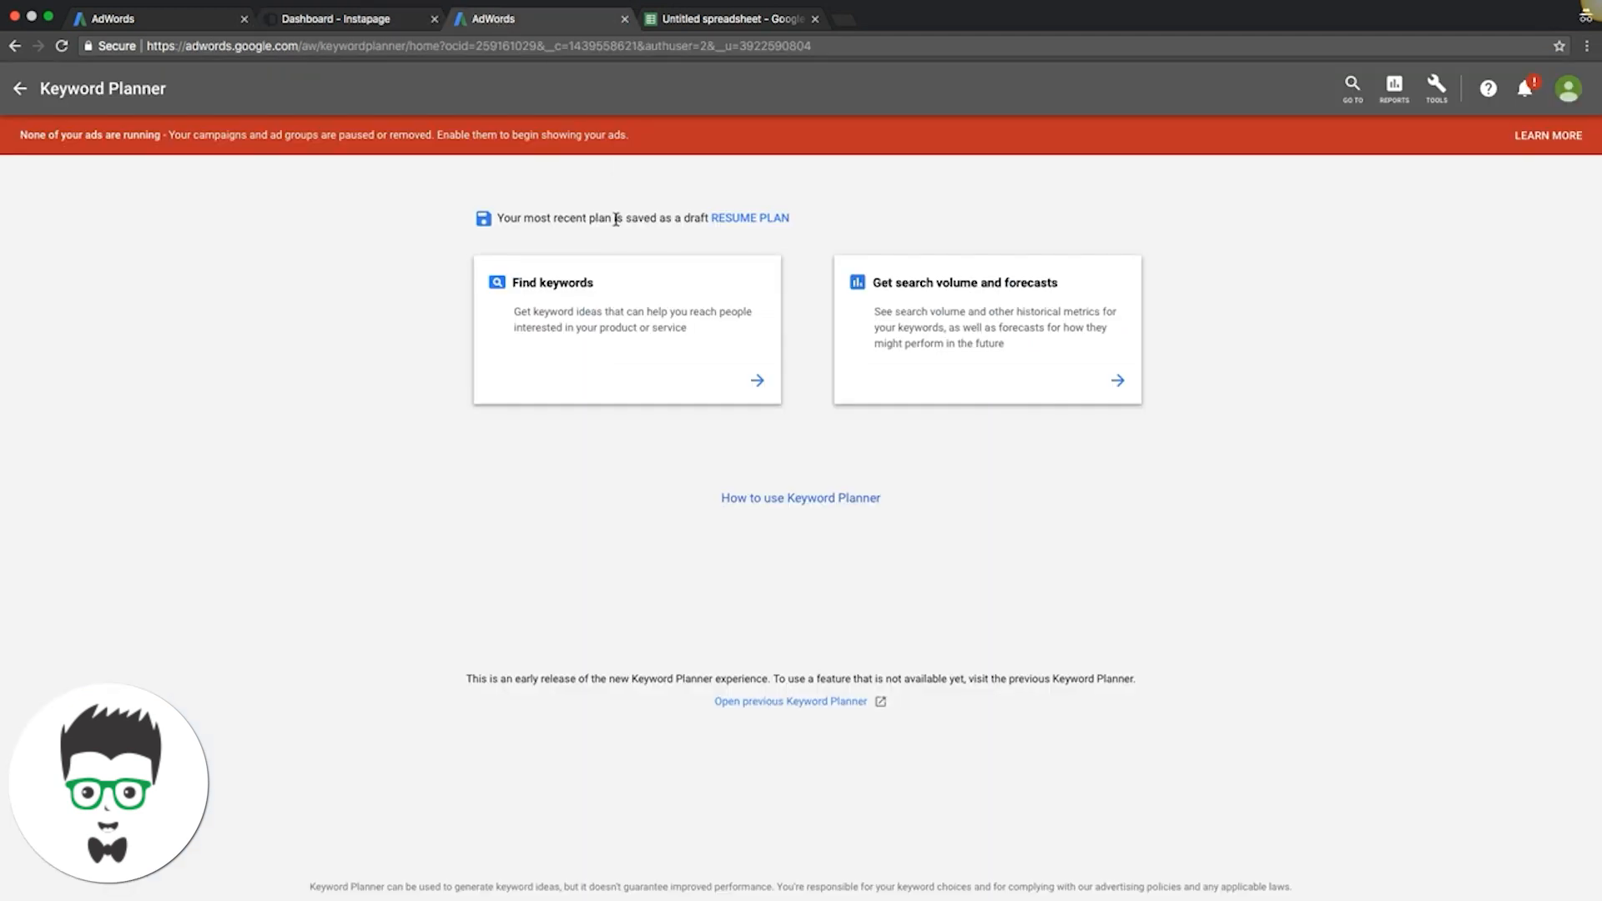
pyautogui.click(153, 20)
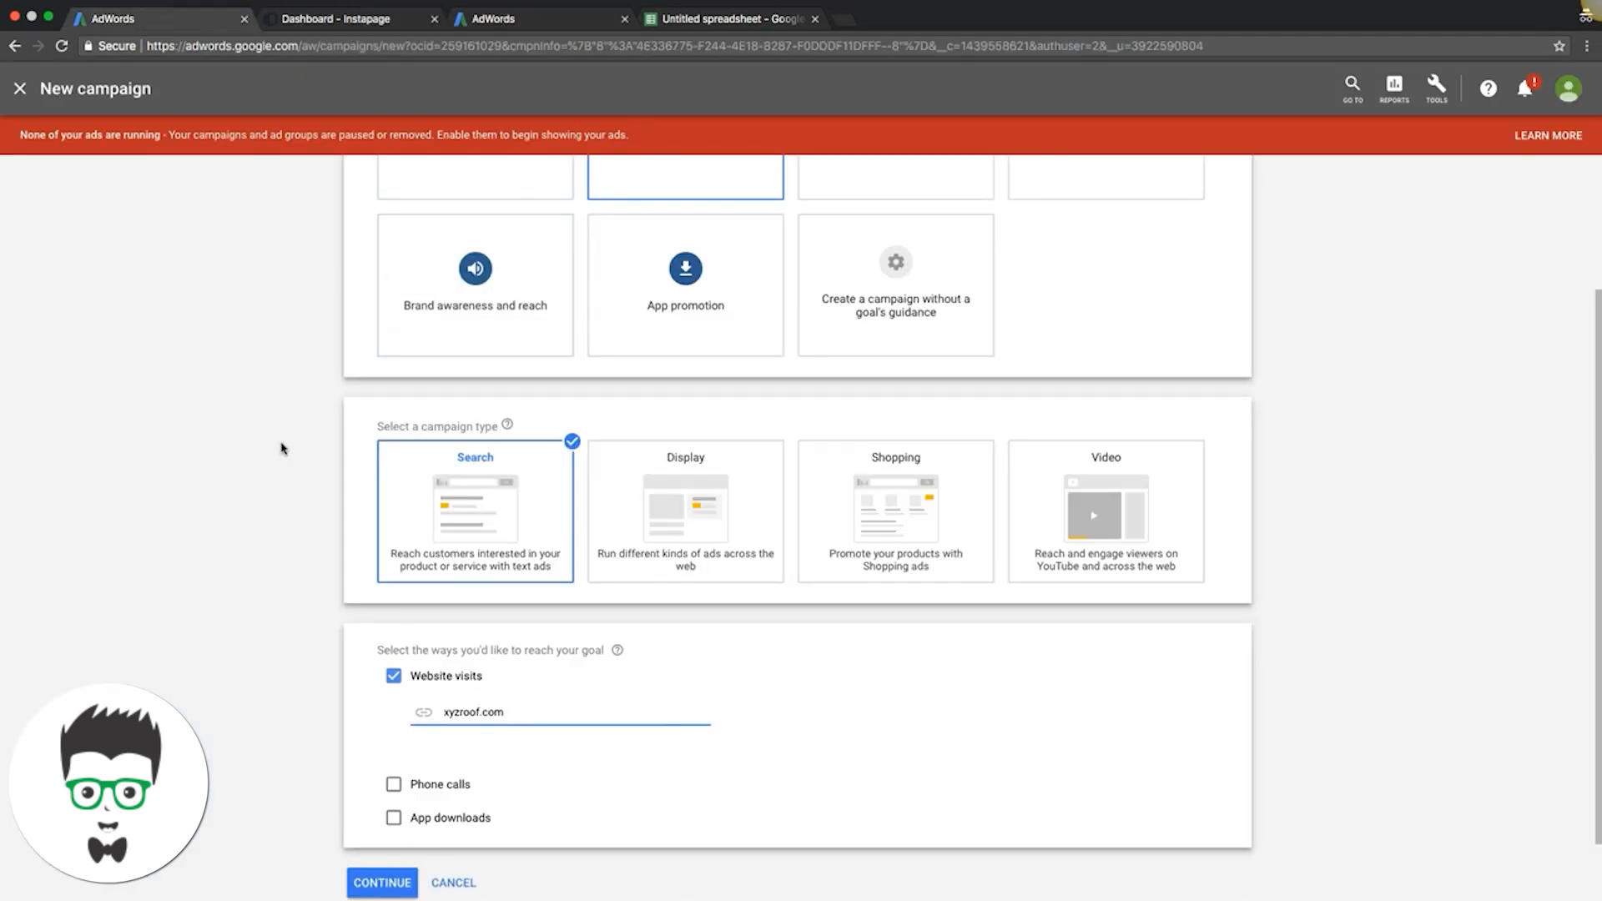
pyautogui.scroll(-1, 258, 461)
pyautogui.doubleClick(481, 637)
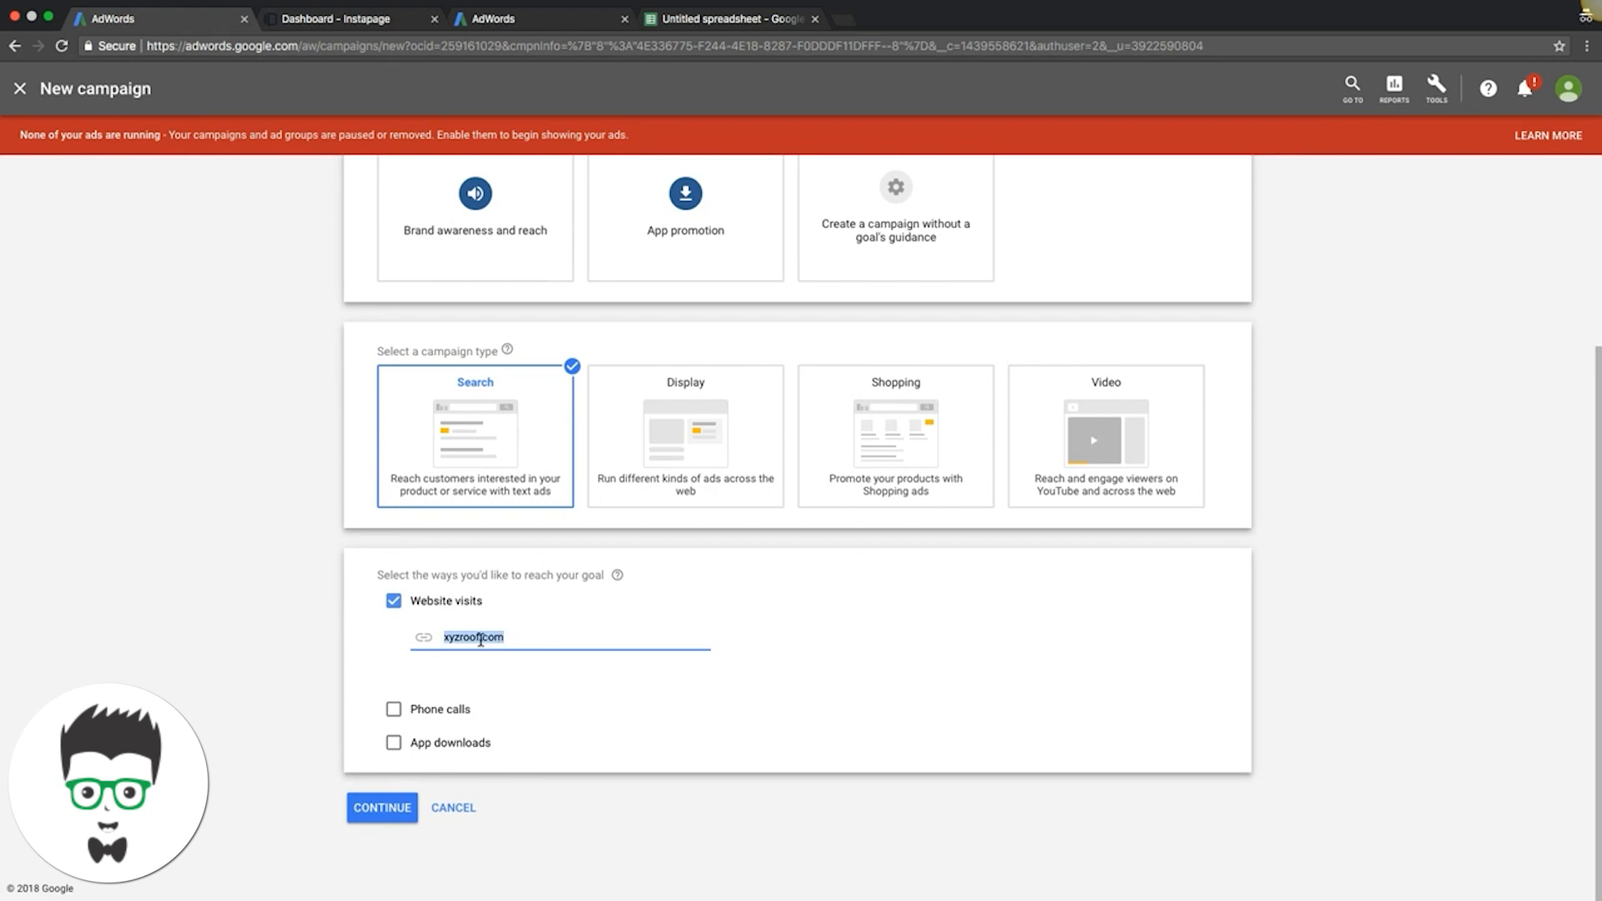
pyautogui.hotkey('ctrl', 'v')
pyautogui.click(337, 641)
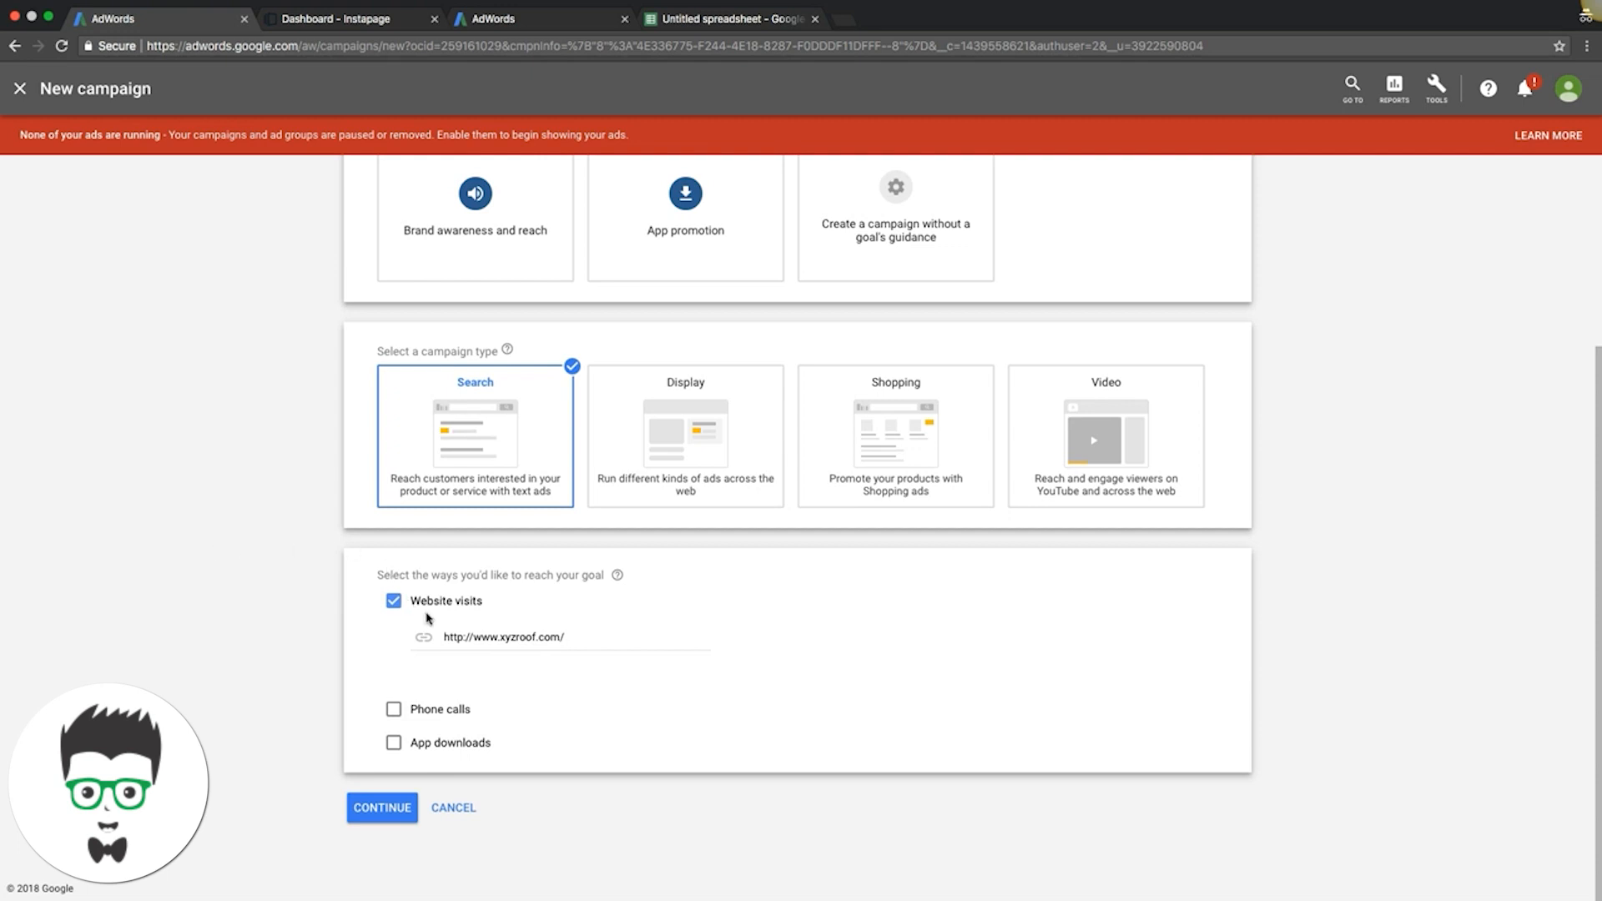
pyautogui.click(382, 807)
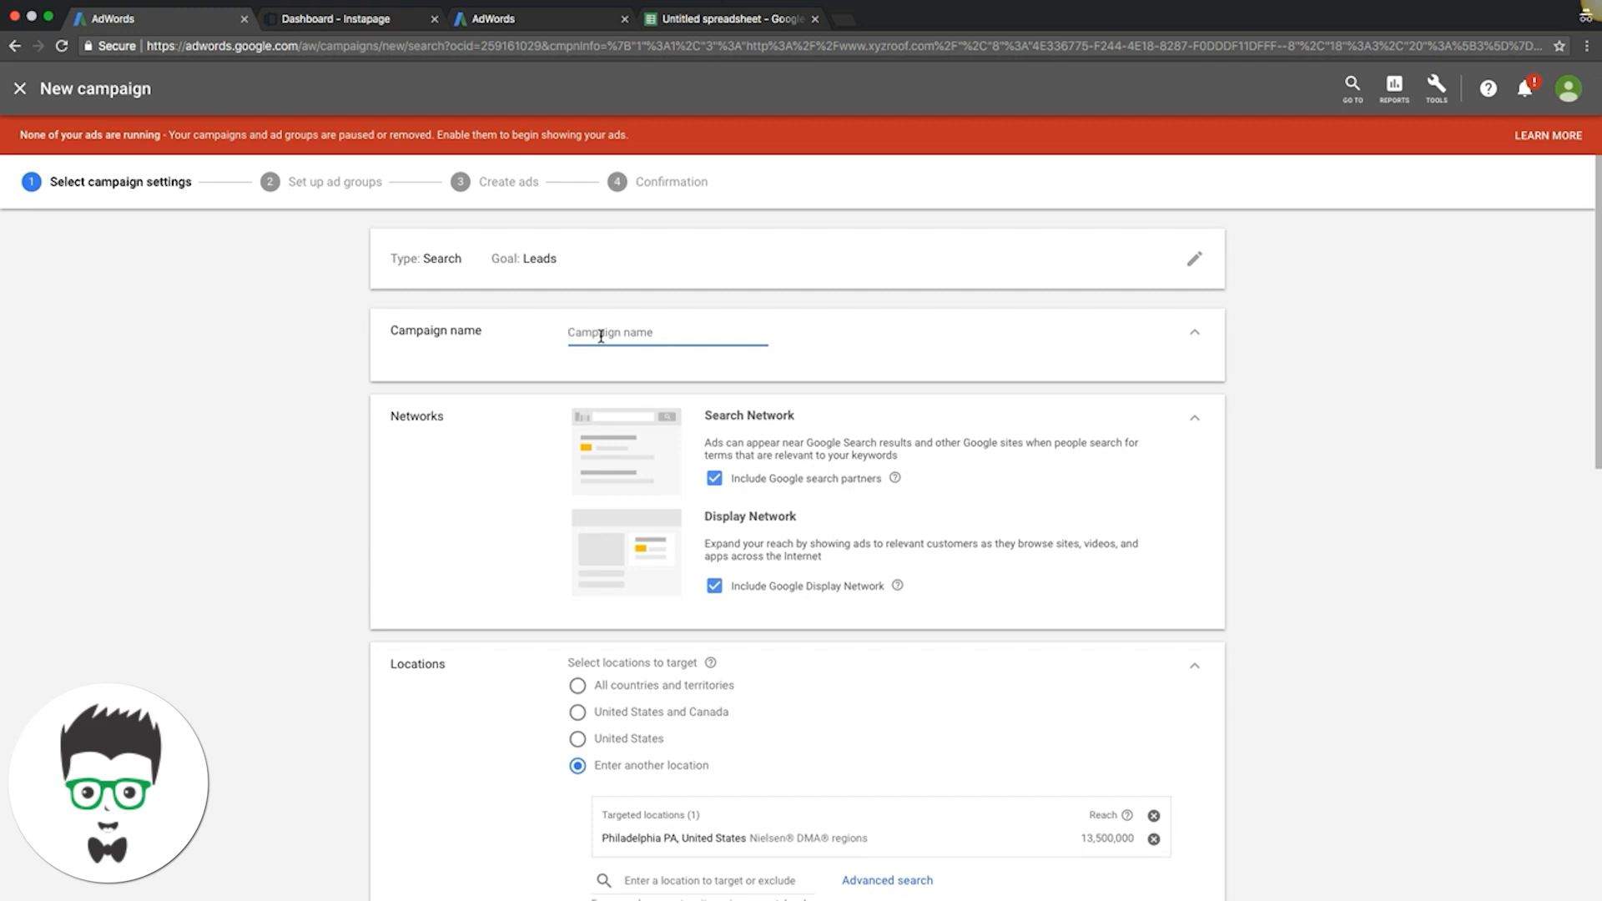
# Name the campaign XYZ Roofers INC and exclude the Google Display Network while keeping Google search partners included.
pyautogui.write('x')
pyautogui.click(714, 587)
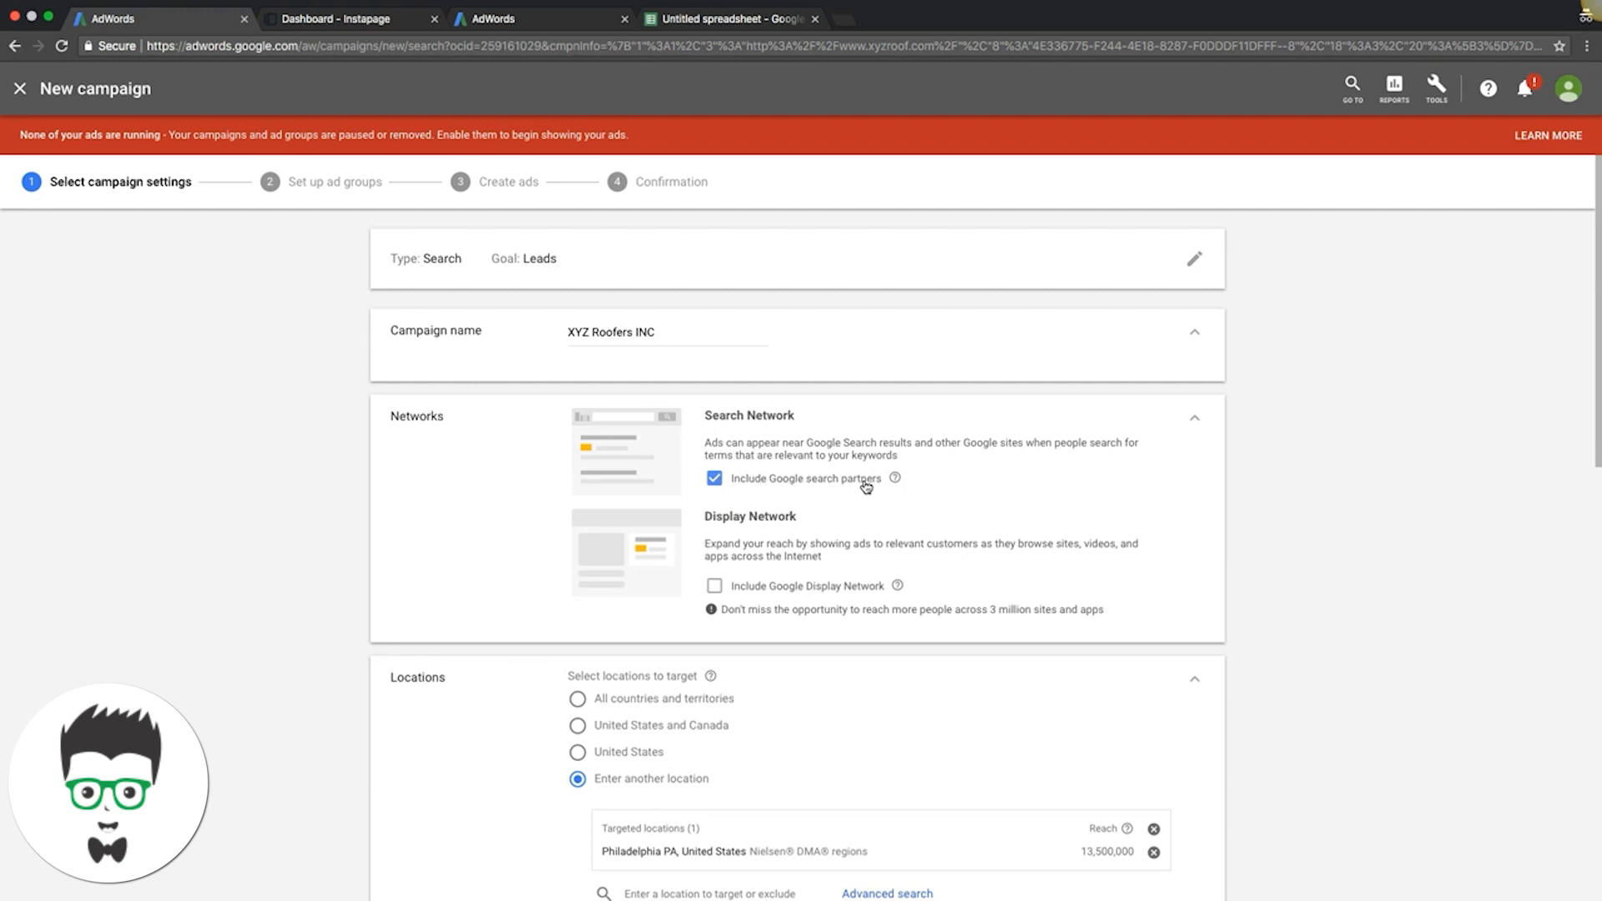
pyautogui.click(719, 481)
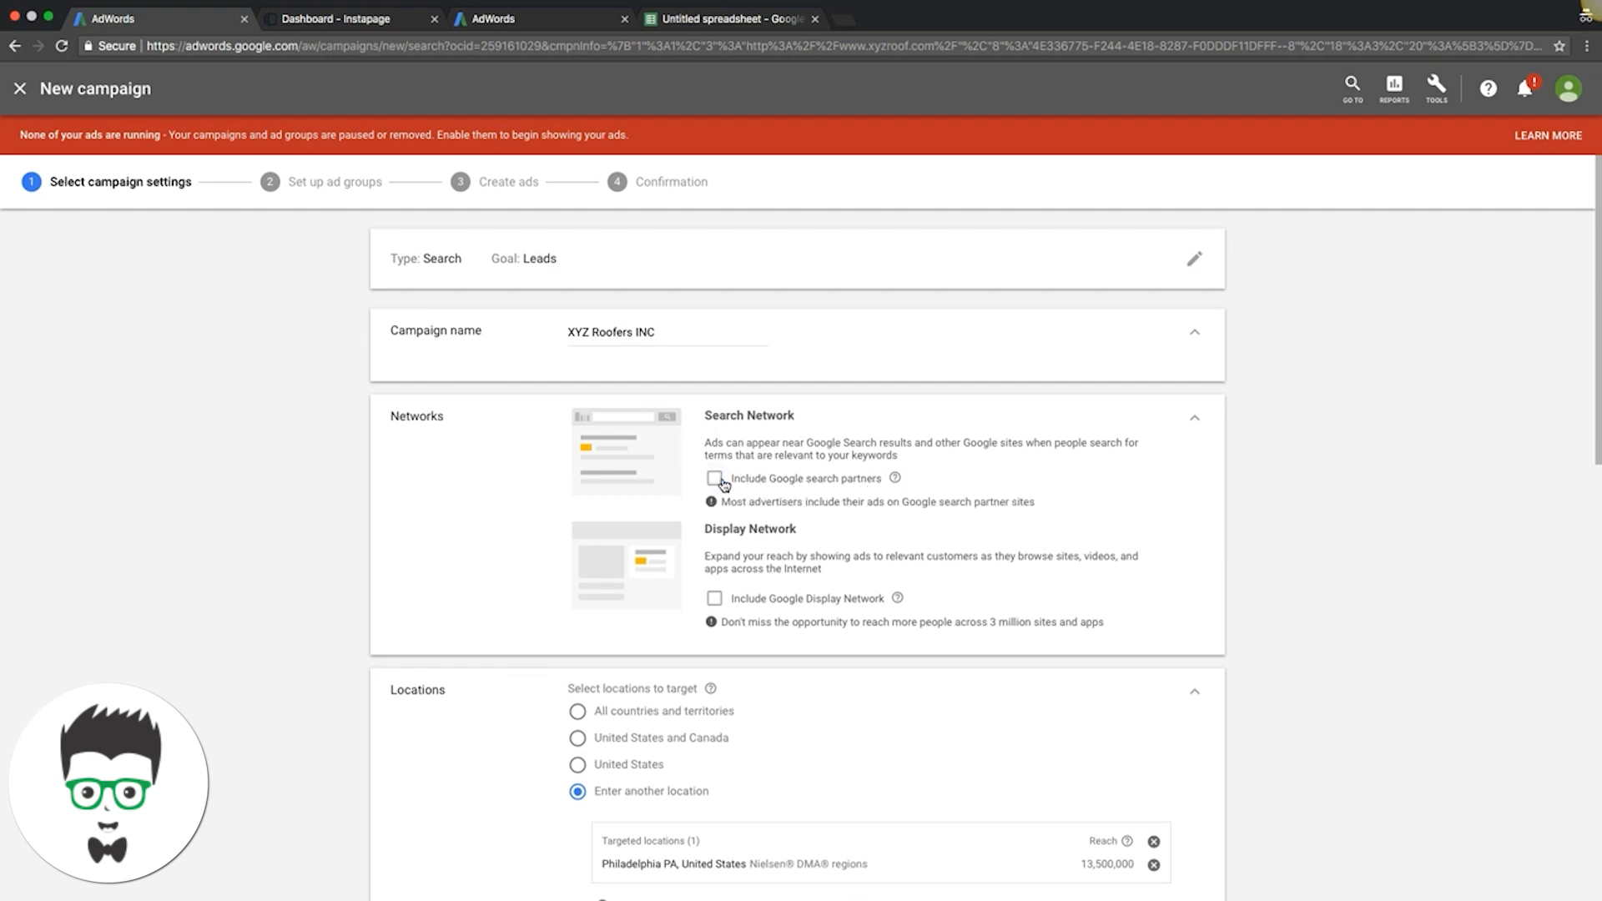
pyautogui.click(719, 481)
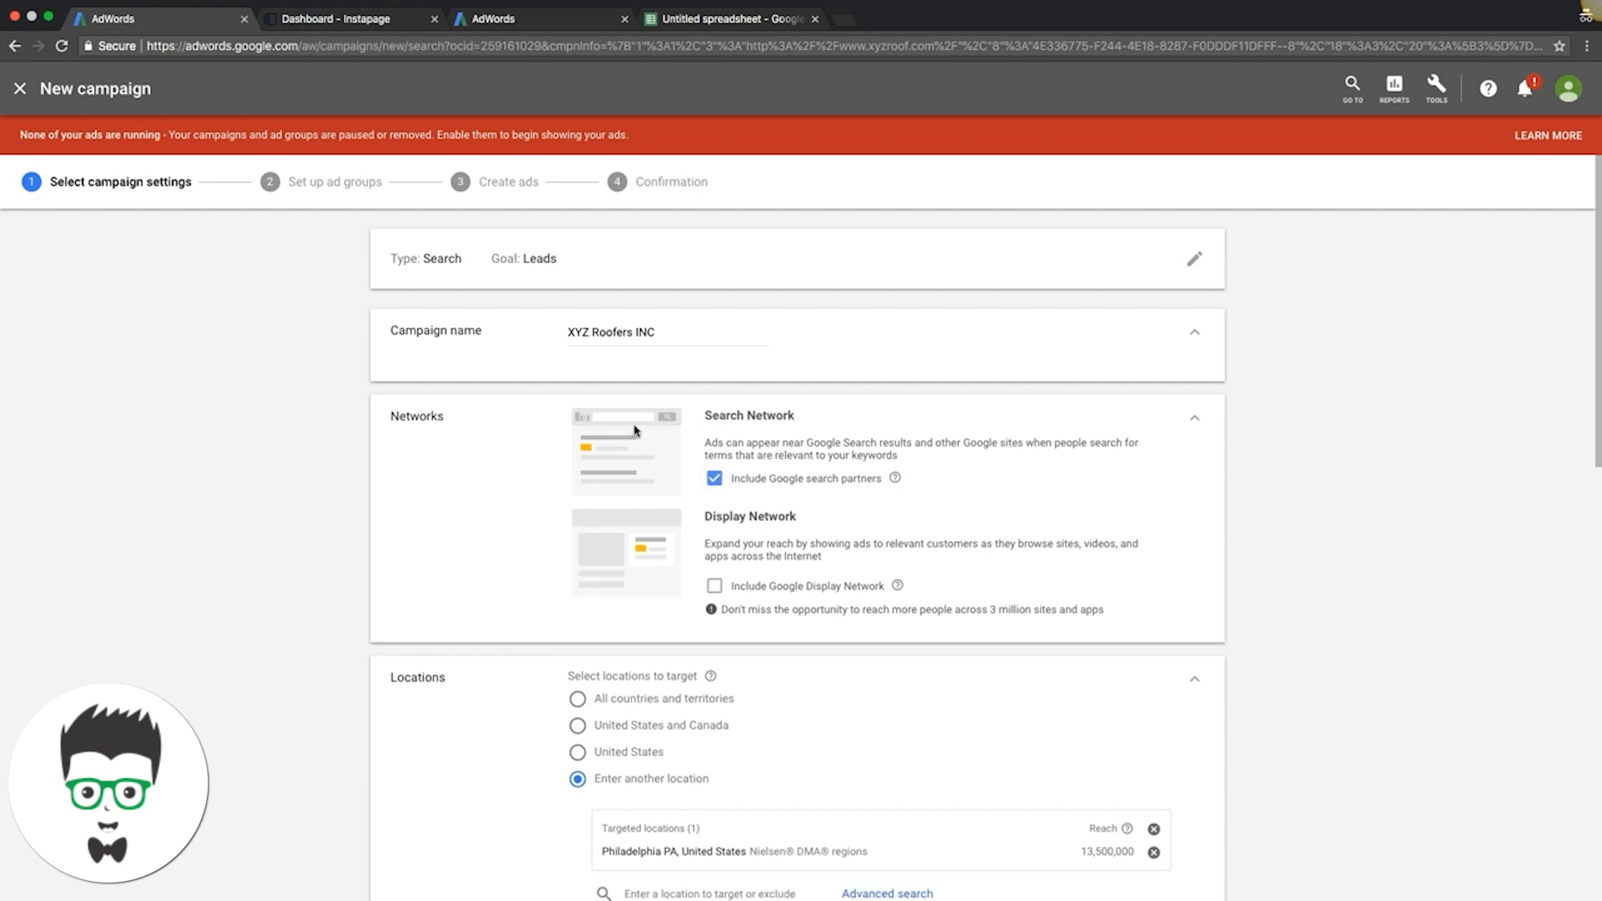
# Set the location options to target only people in your targeted locations.
pyautogui.scroll(-5, 314, 465)
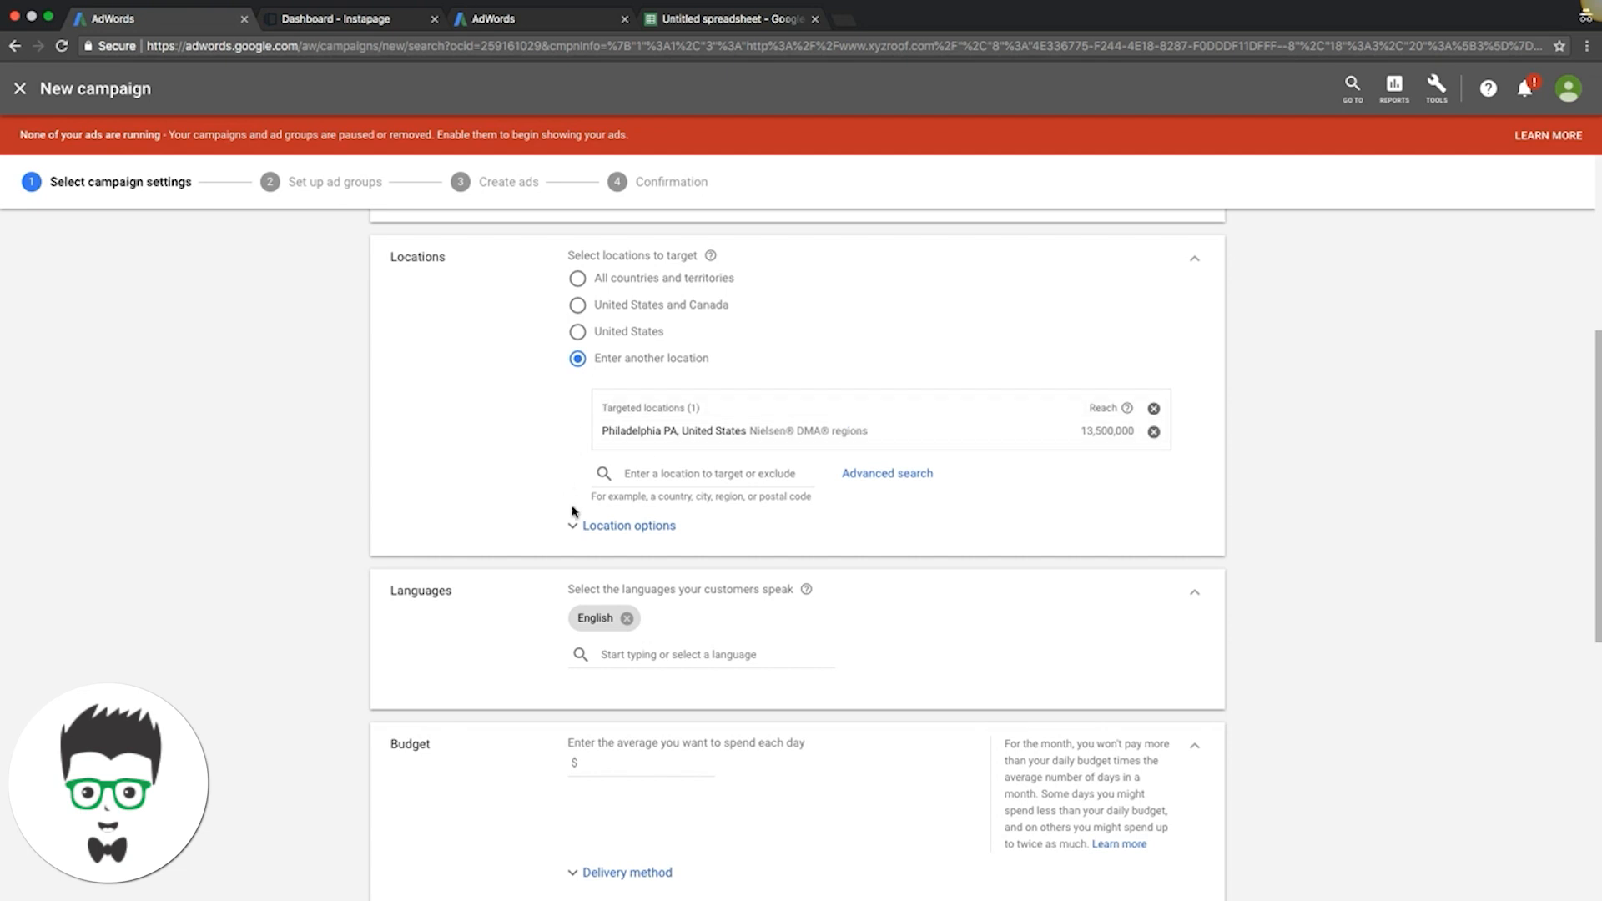
pyautogui.click(597, 532)
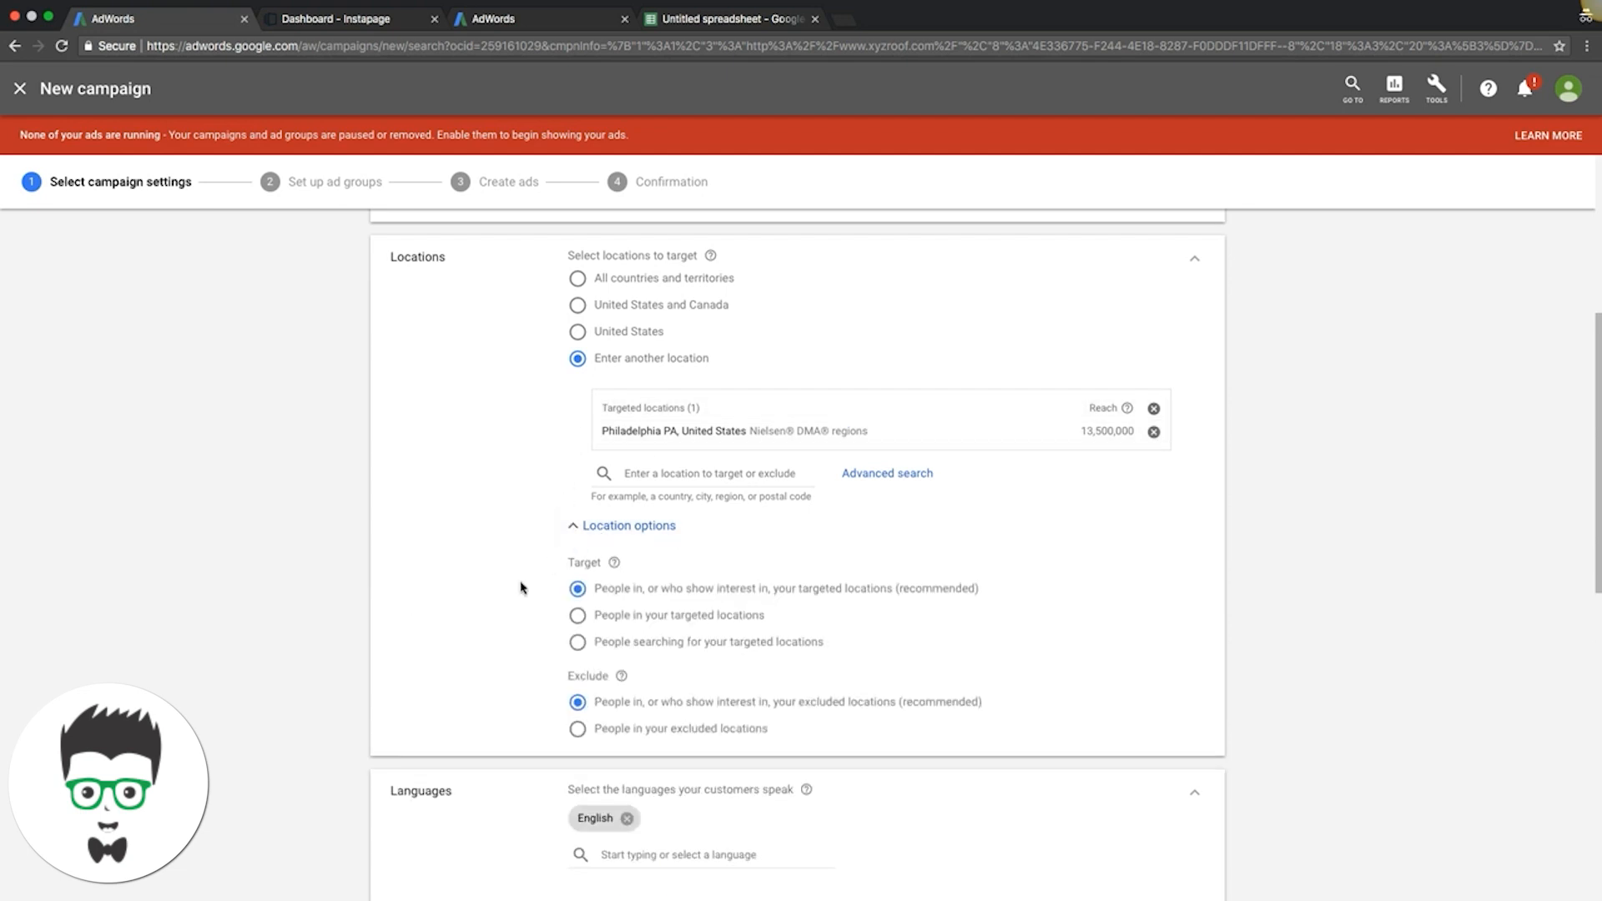
pyautogui.click(577, 615)
# Set the average daily budget to $40.00 and show the delivery method options.
pyautogui.scroll(-6, 319, 594)
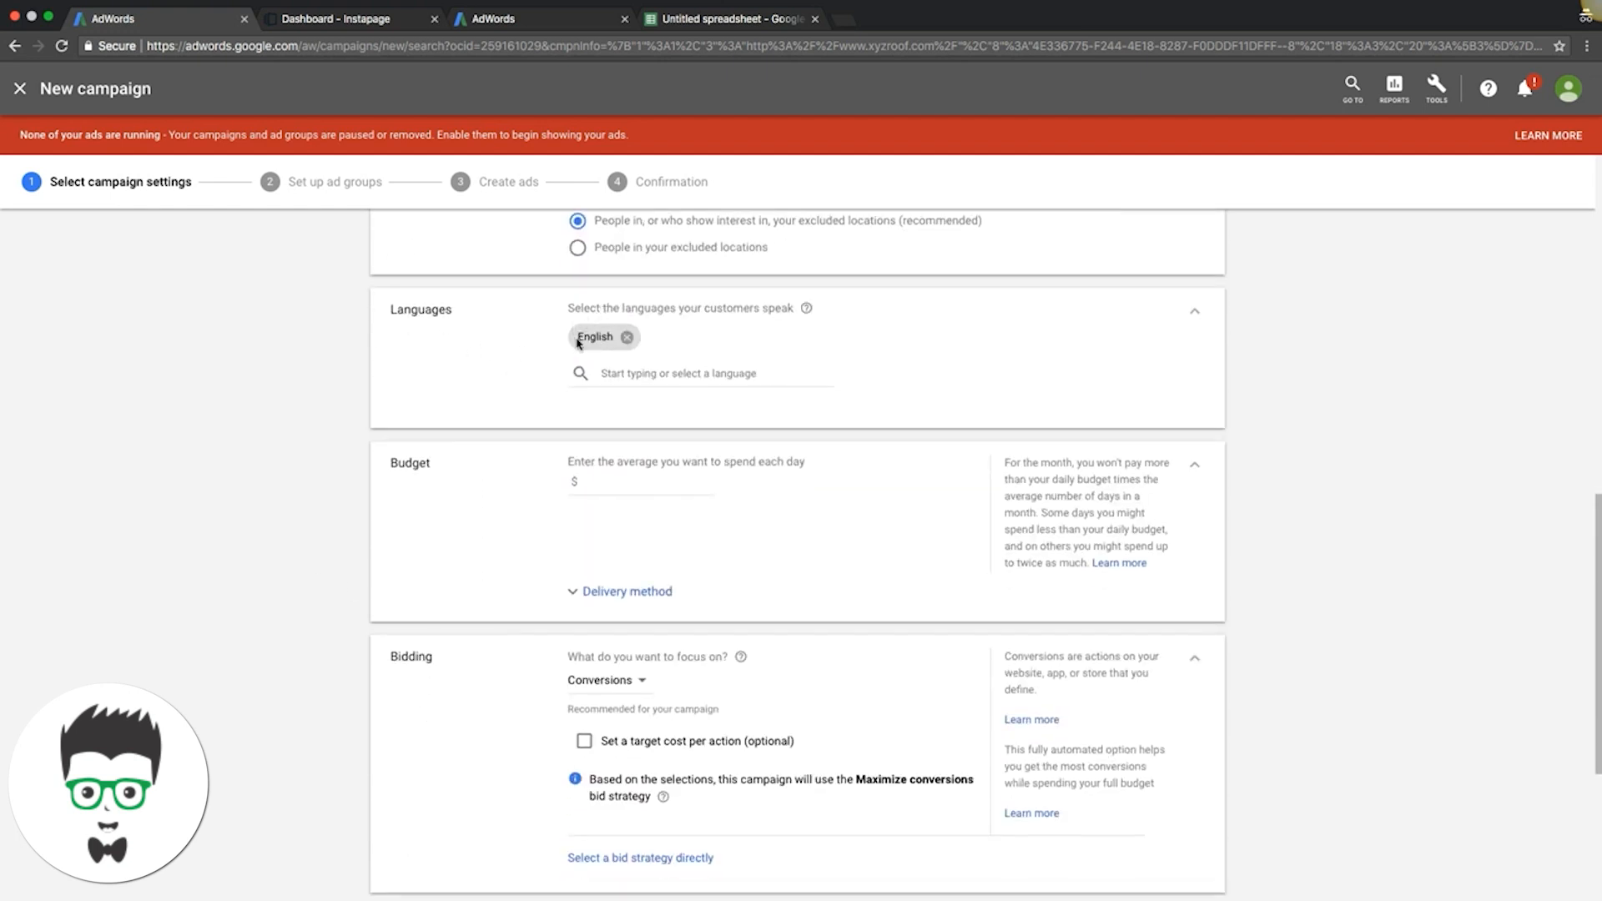
pyautogui.click(589, 484)
pyautogui.write('40.00')
pyautogui.click(602, 592)
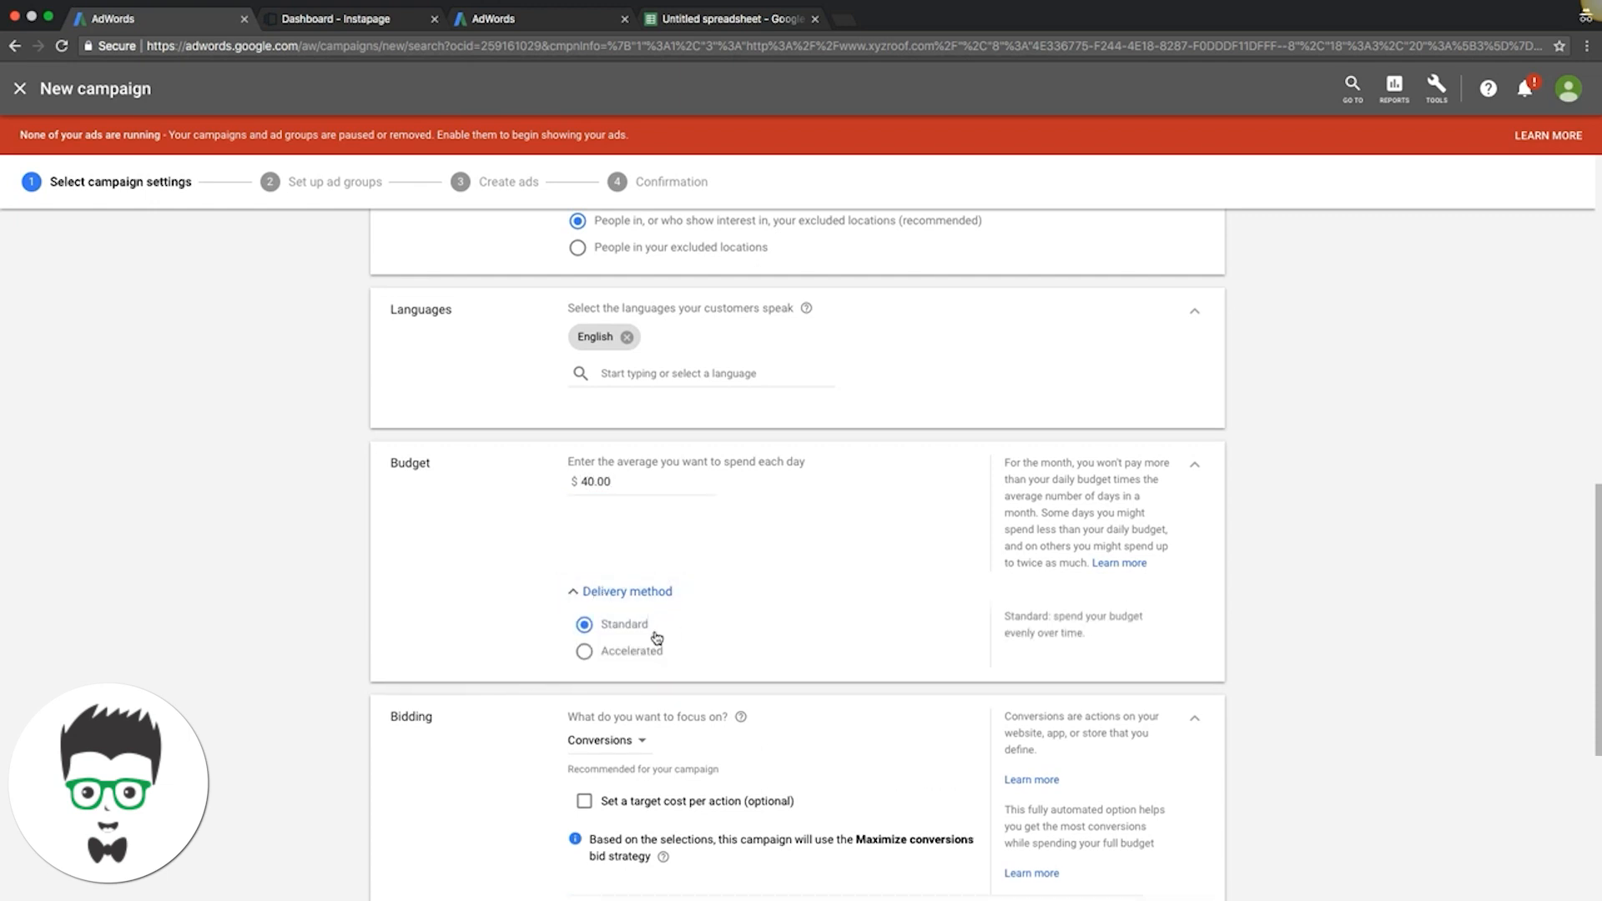
# Choose Manual CPC directly as the bid strategy and turn off the Enhanced CPC conversion help.
pyautogui.scroll(-5, 289, 597)
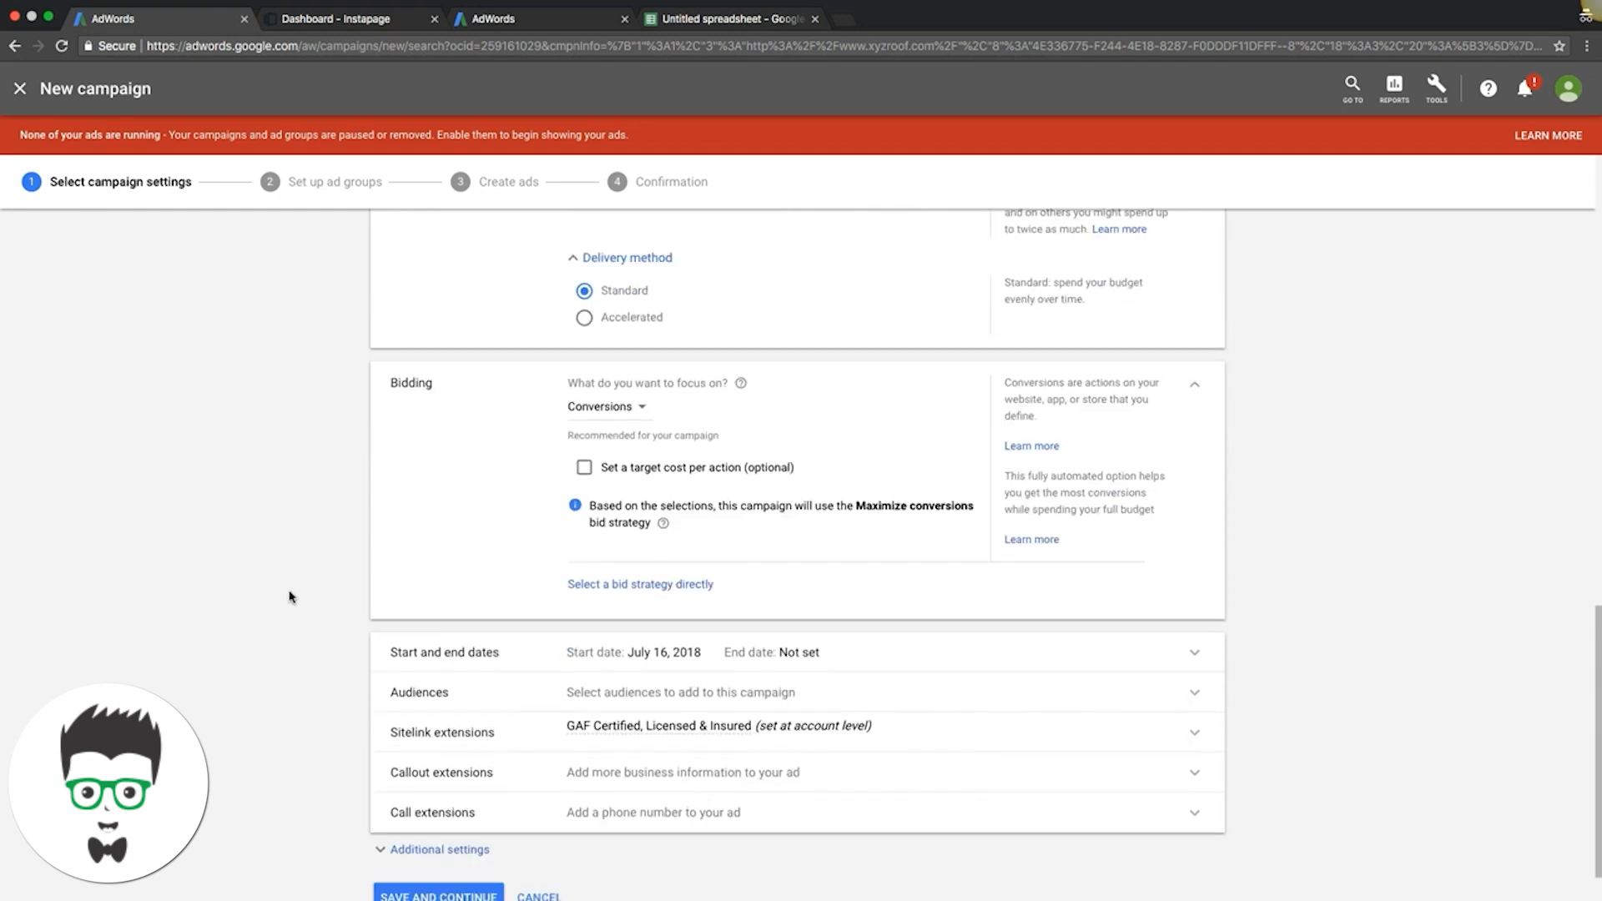
pyautogui.click(602, 381)
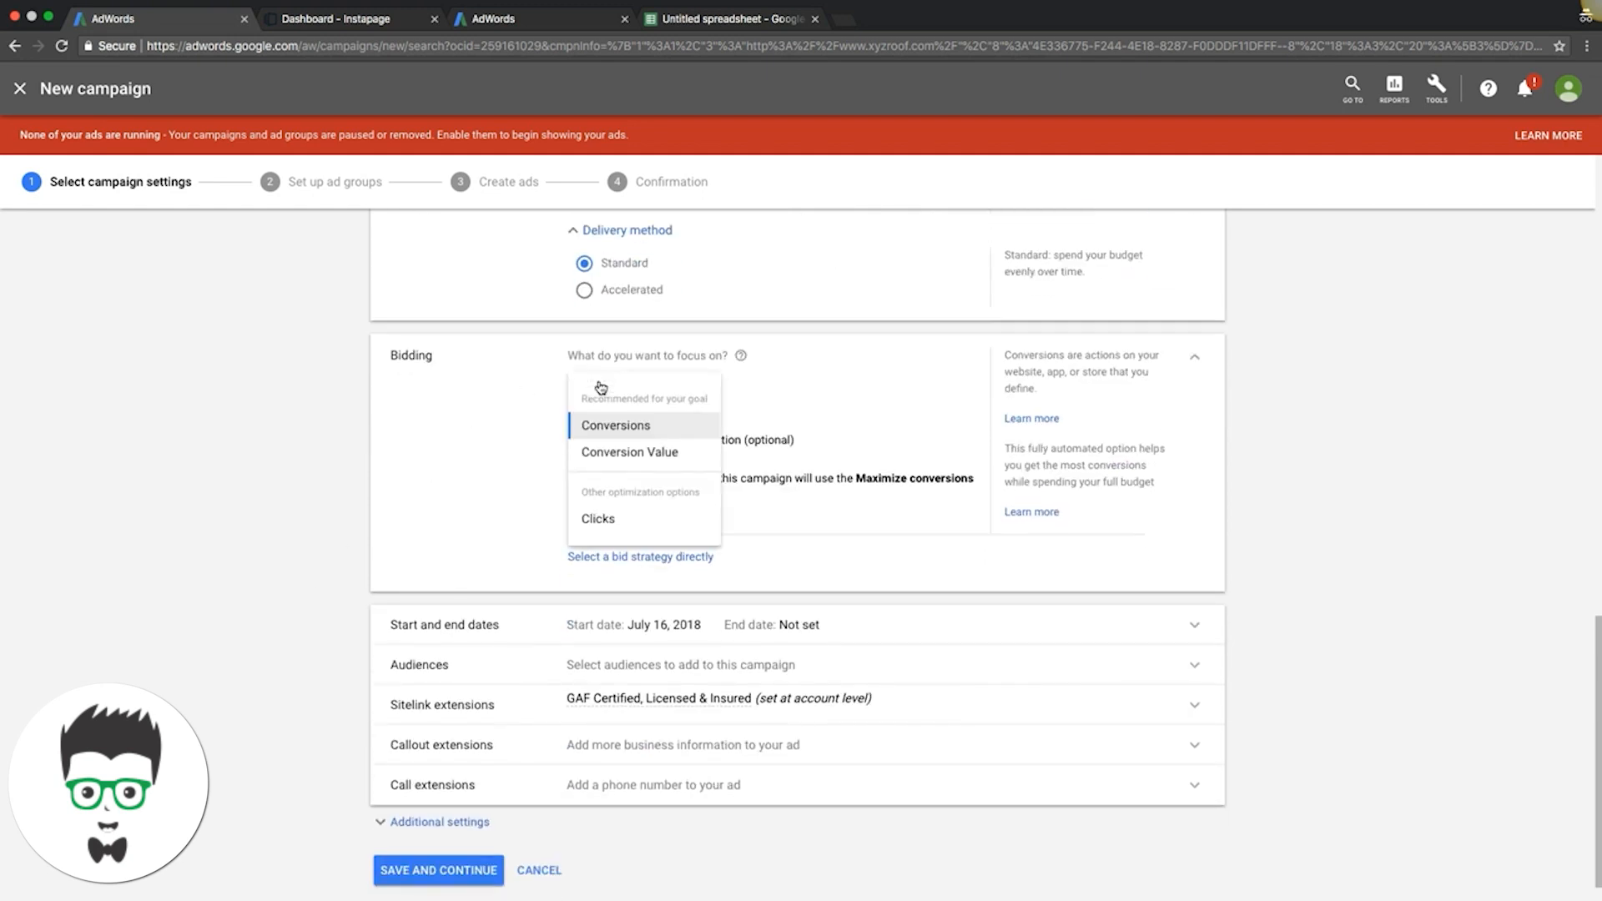
pyautogui.click(605, 528)
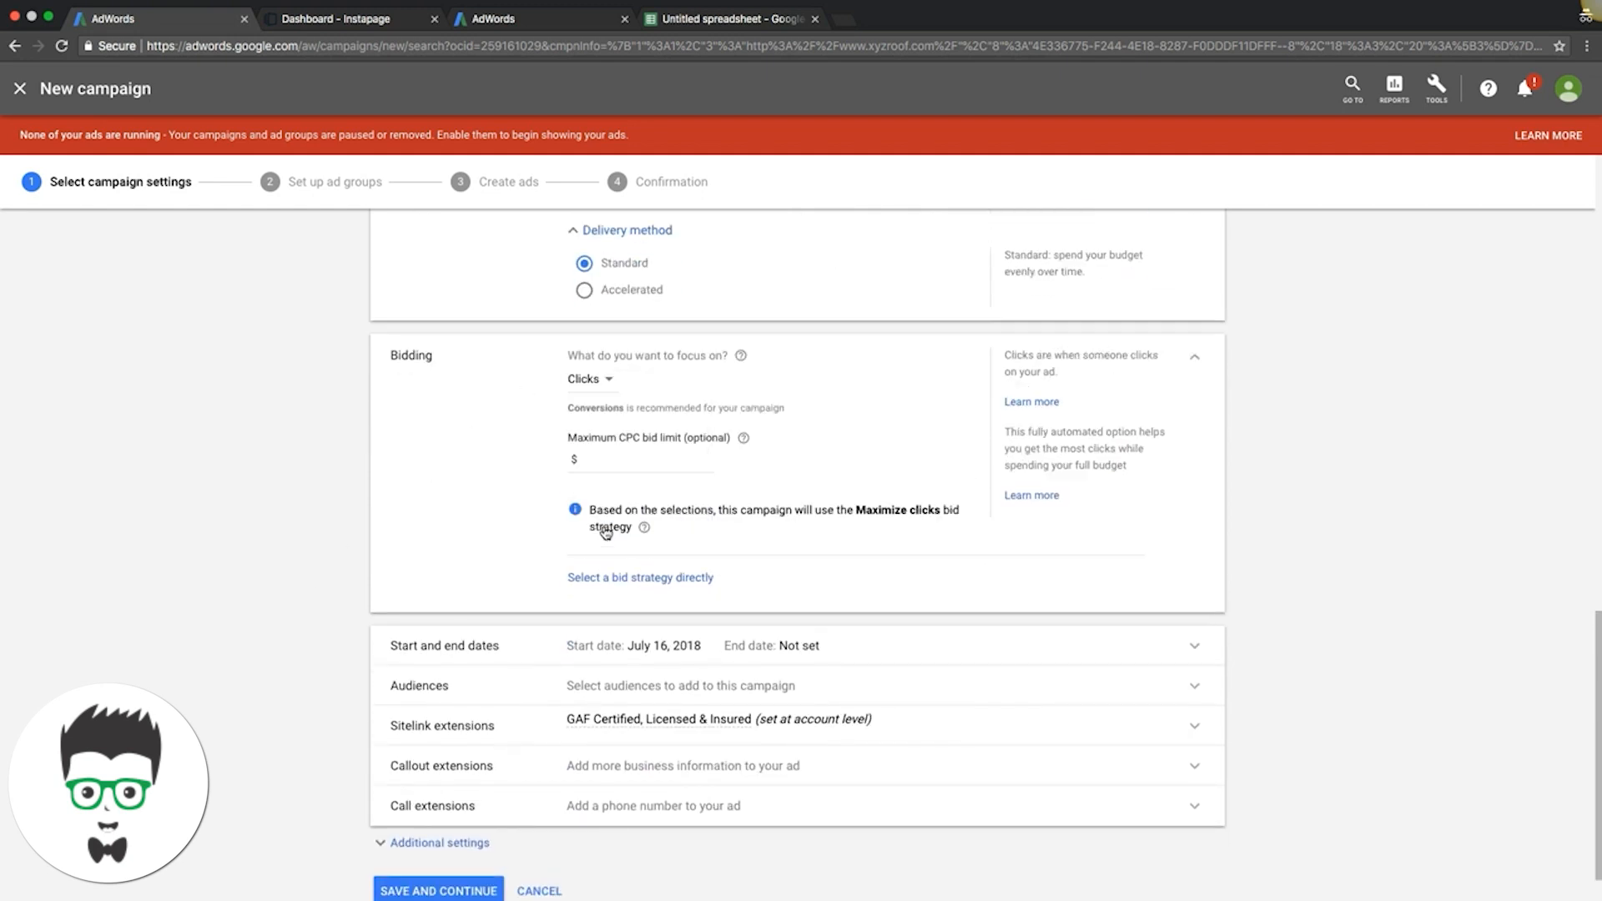
pyautogui.click(612, 576)
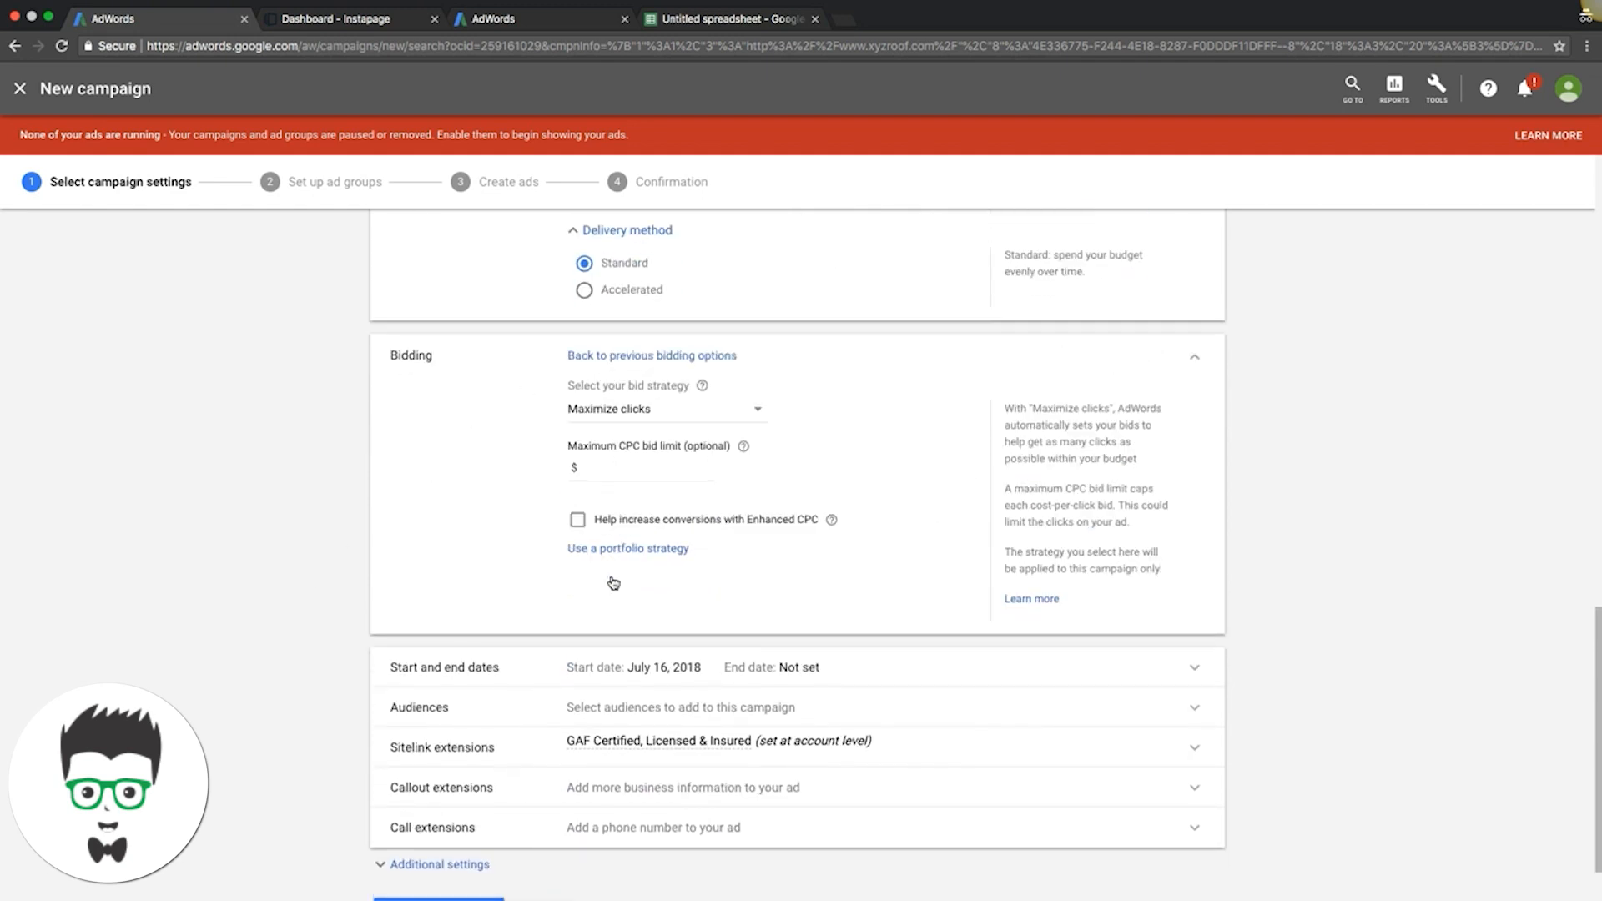
pyautogui.click(609, 409)
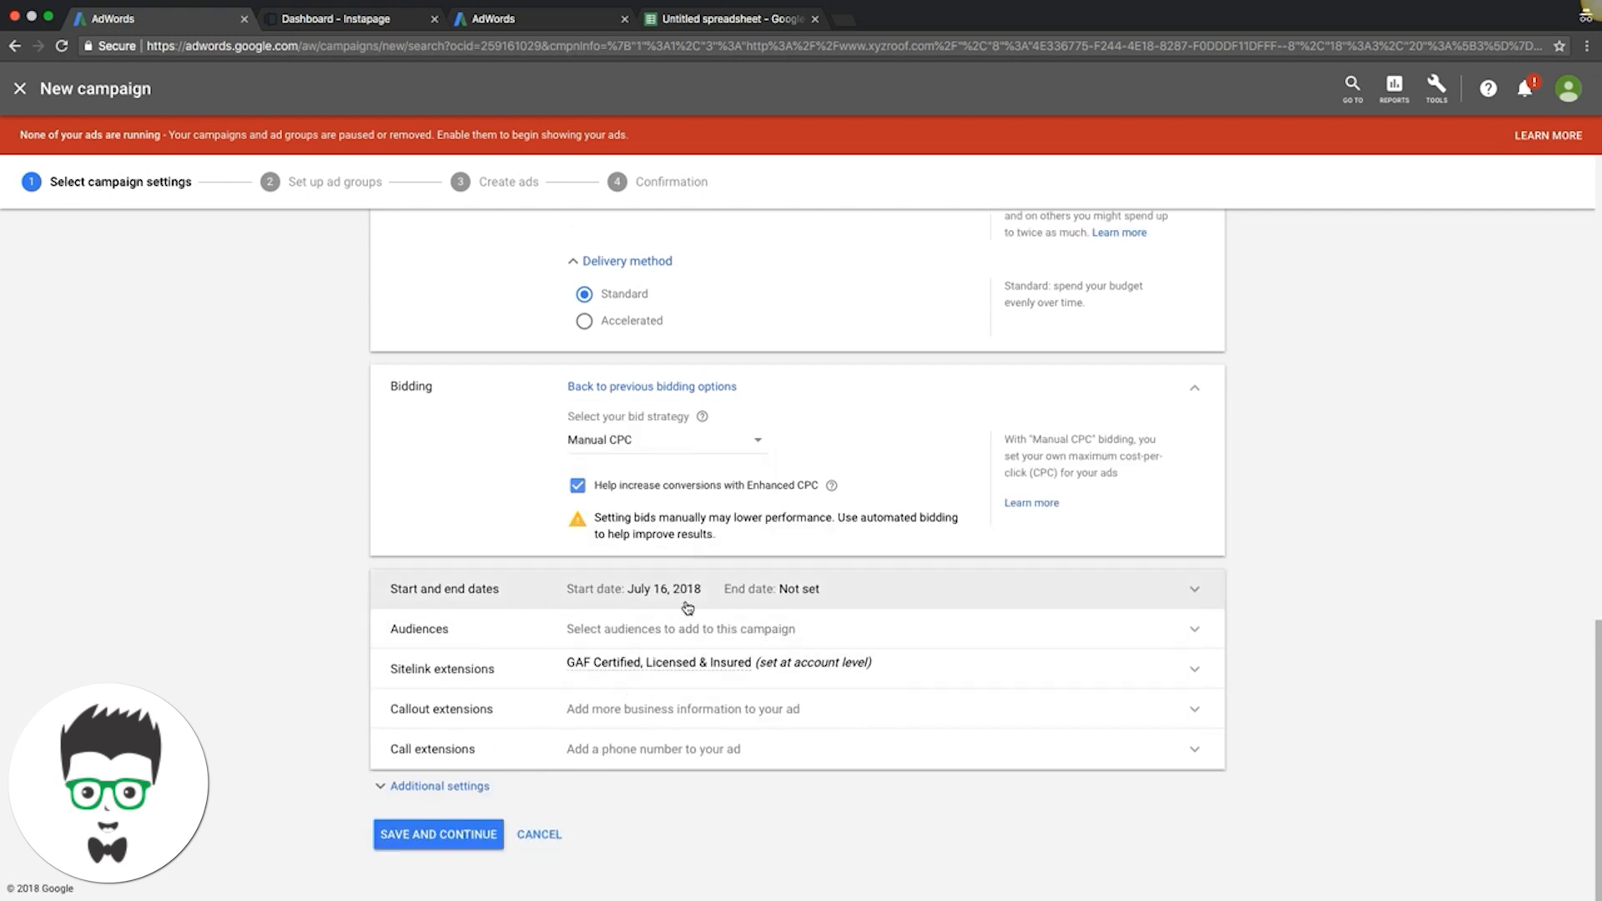
pyautogui.click(577, 487)
pyautogui.click(577, 487)
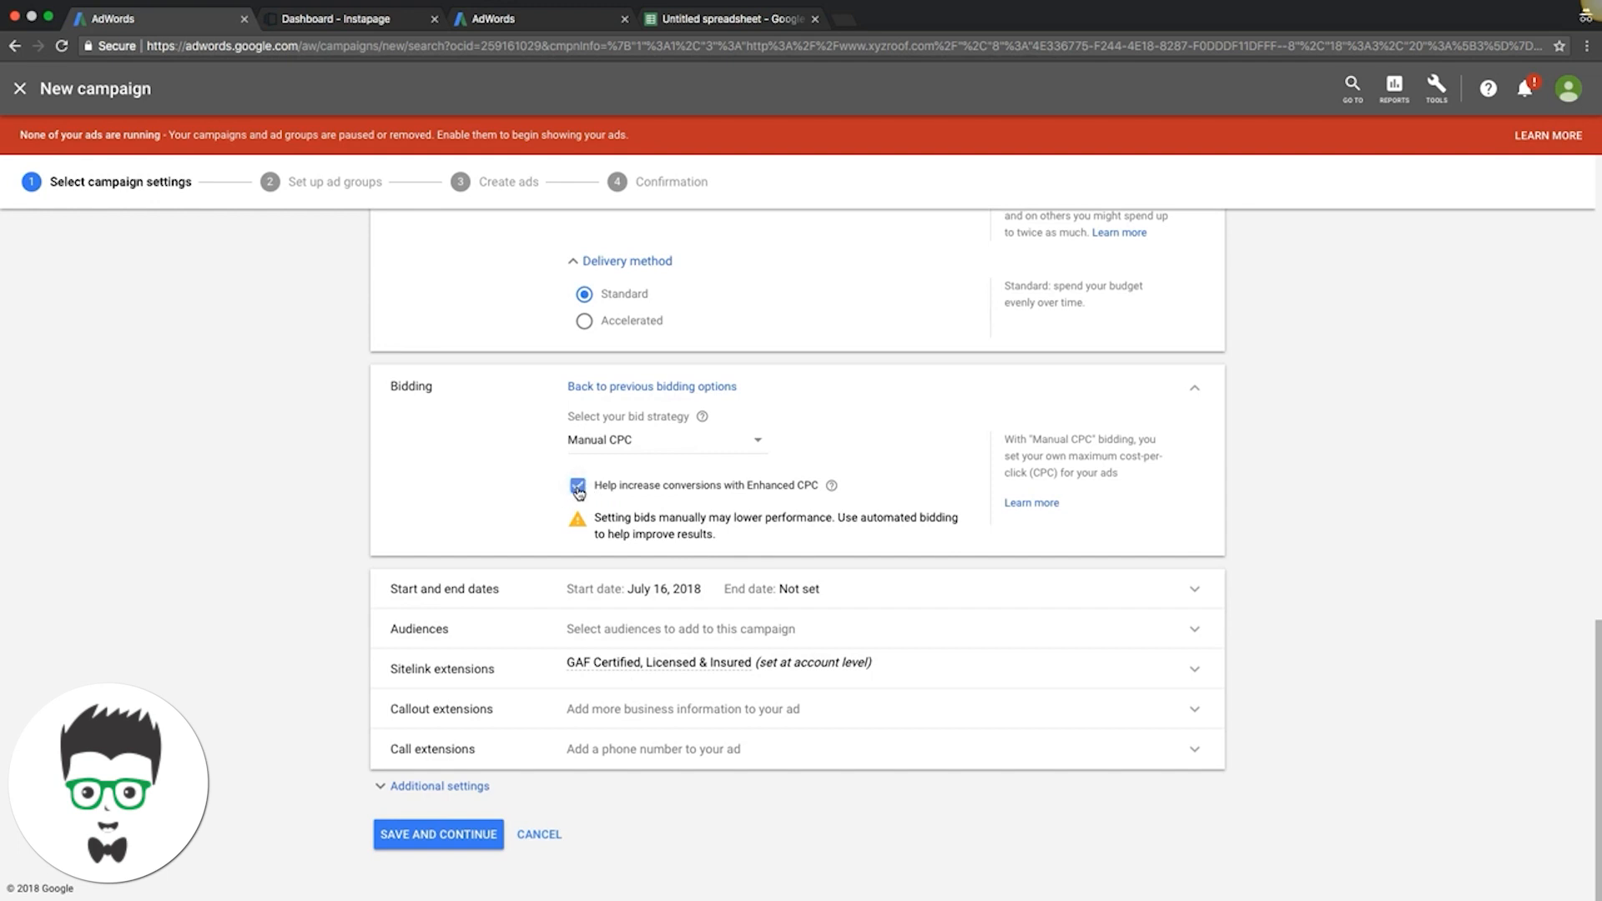
pyautogui.click(577, 487)
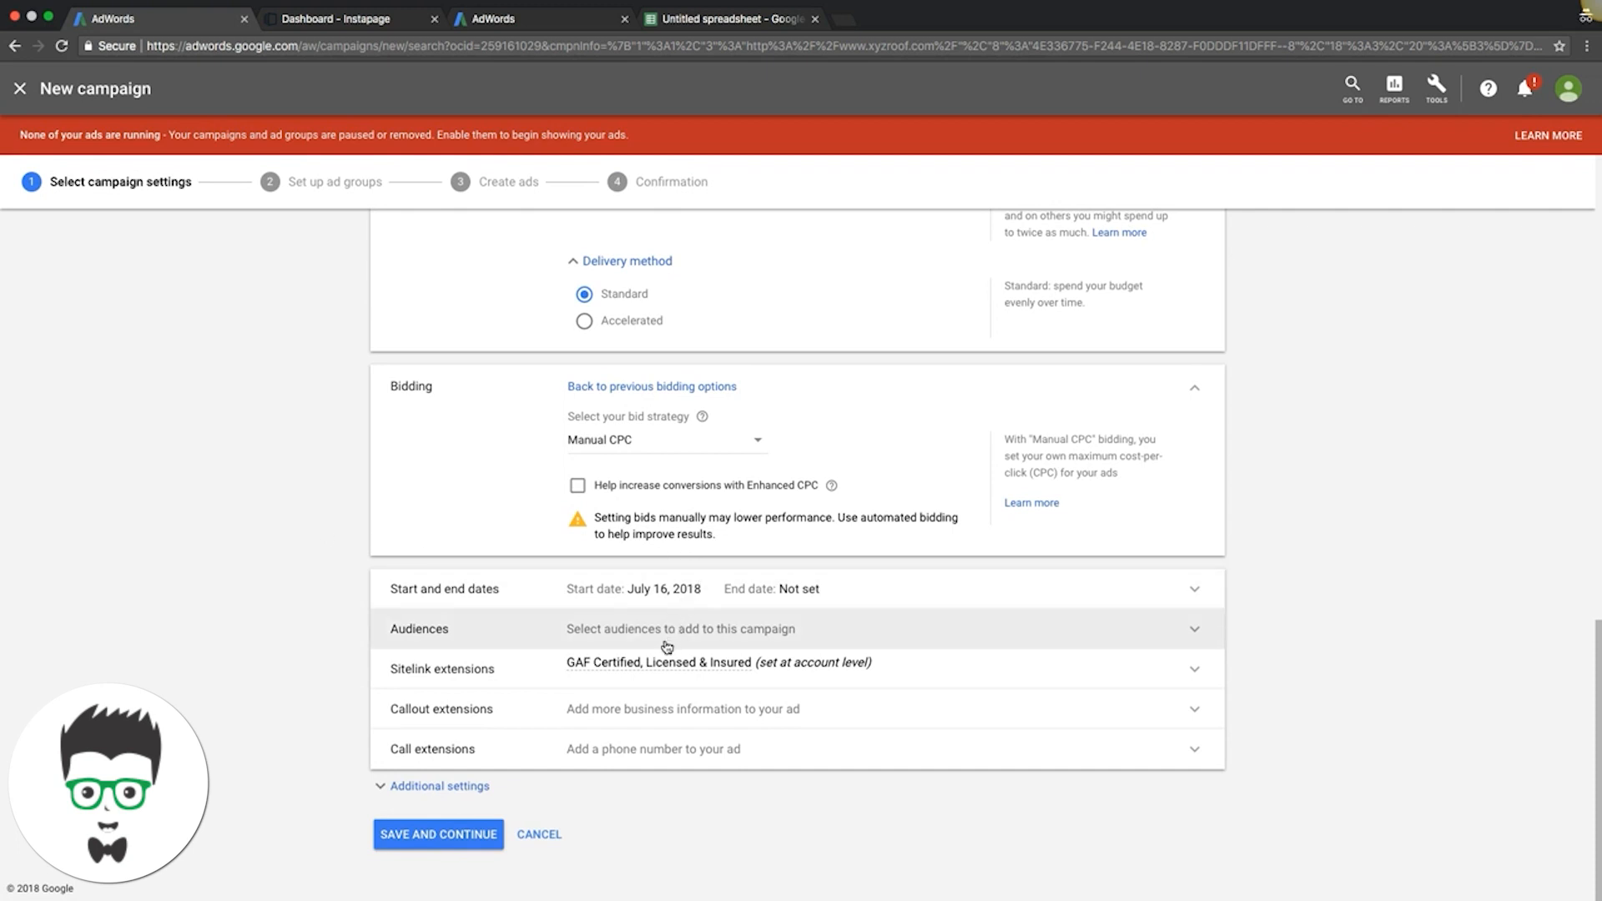
# Switch the sitelink extensions to selecting and creating campaign-level ones, and show the additional campaign settings.
pyautogui.moveTo(665, 665)
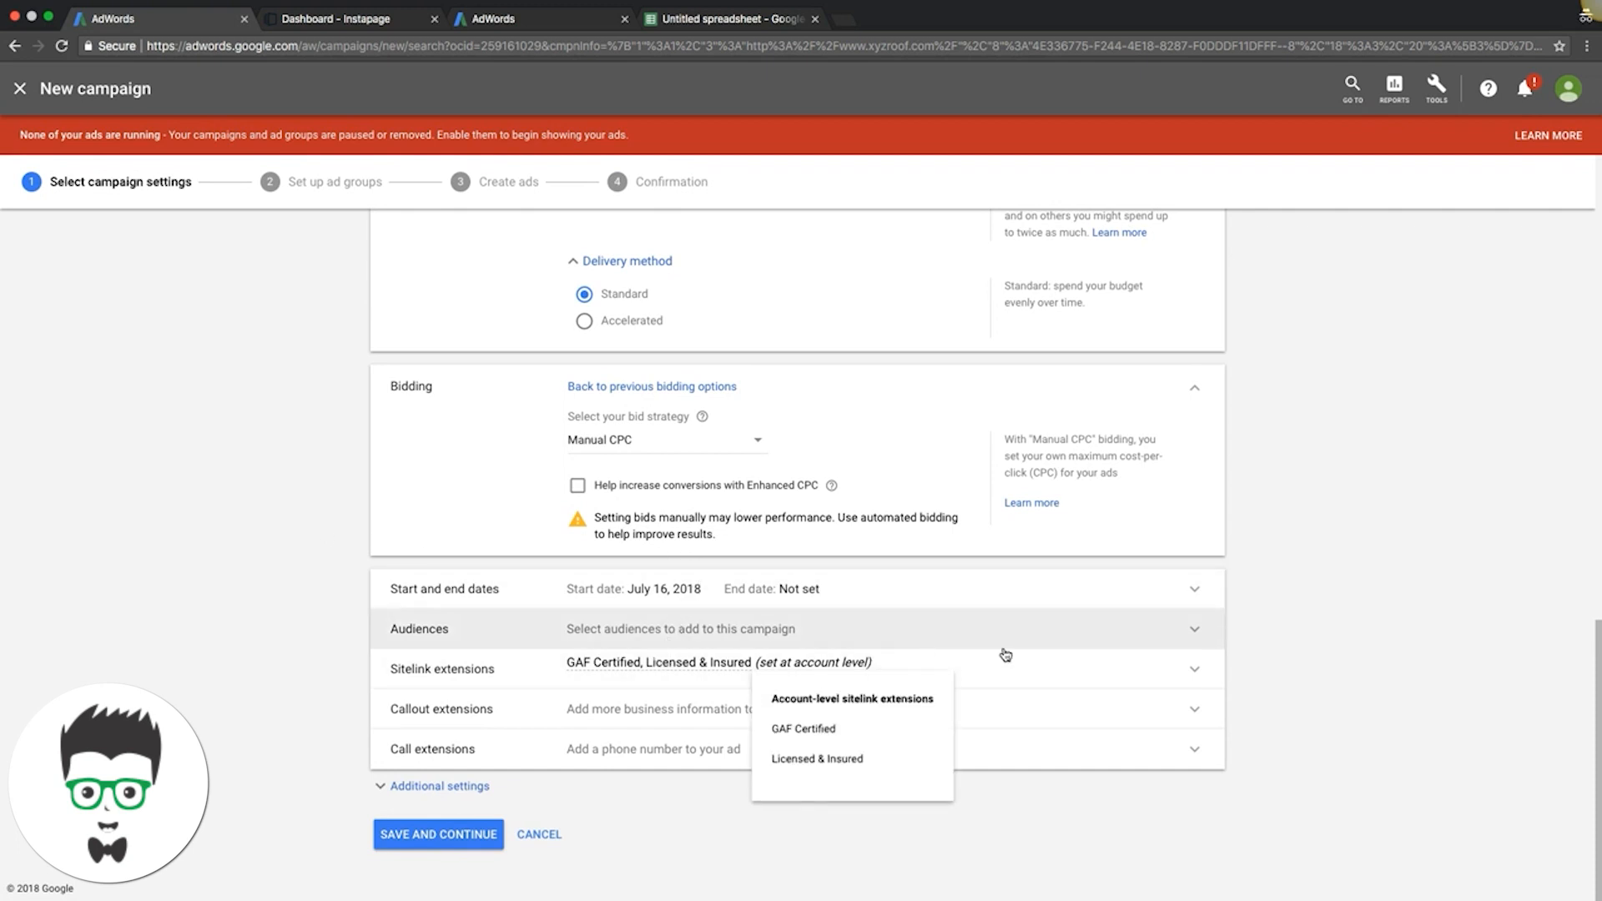
pyautogui.click(1194, 668)
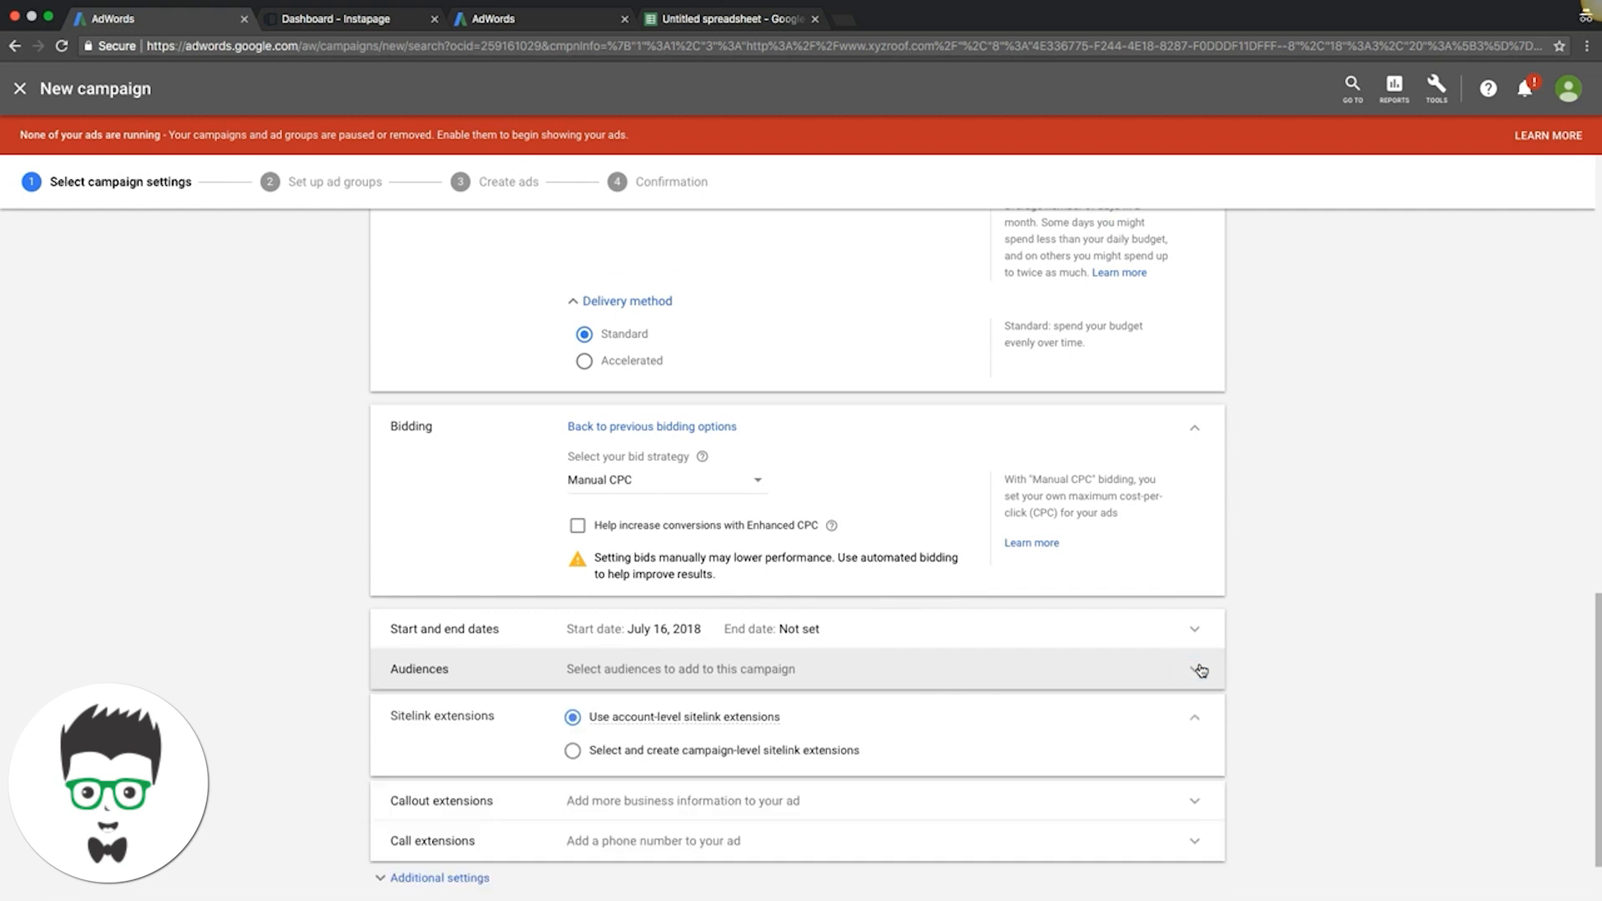
pyautogui.click(572, 758)
pyautogui.scroll(-5, 309, 719)
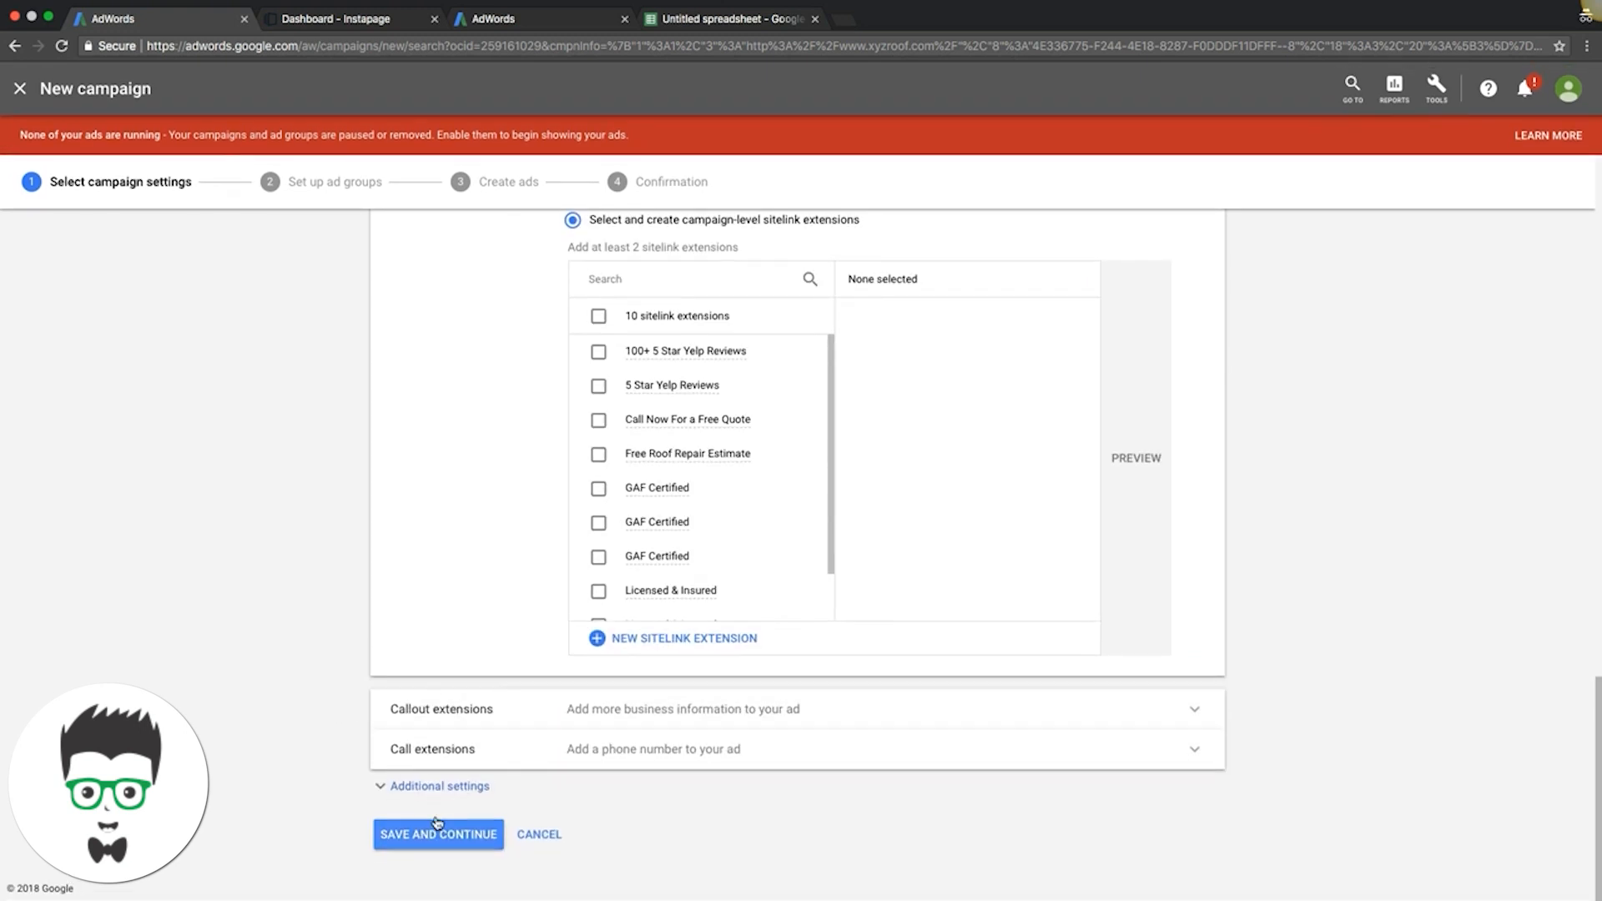
pyautogui.click(434, 786)
pyautogui.scroll(-4, 258, 617)
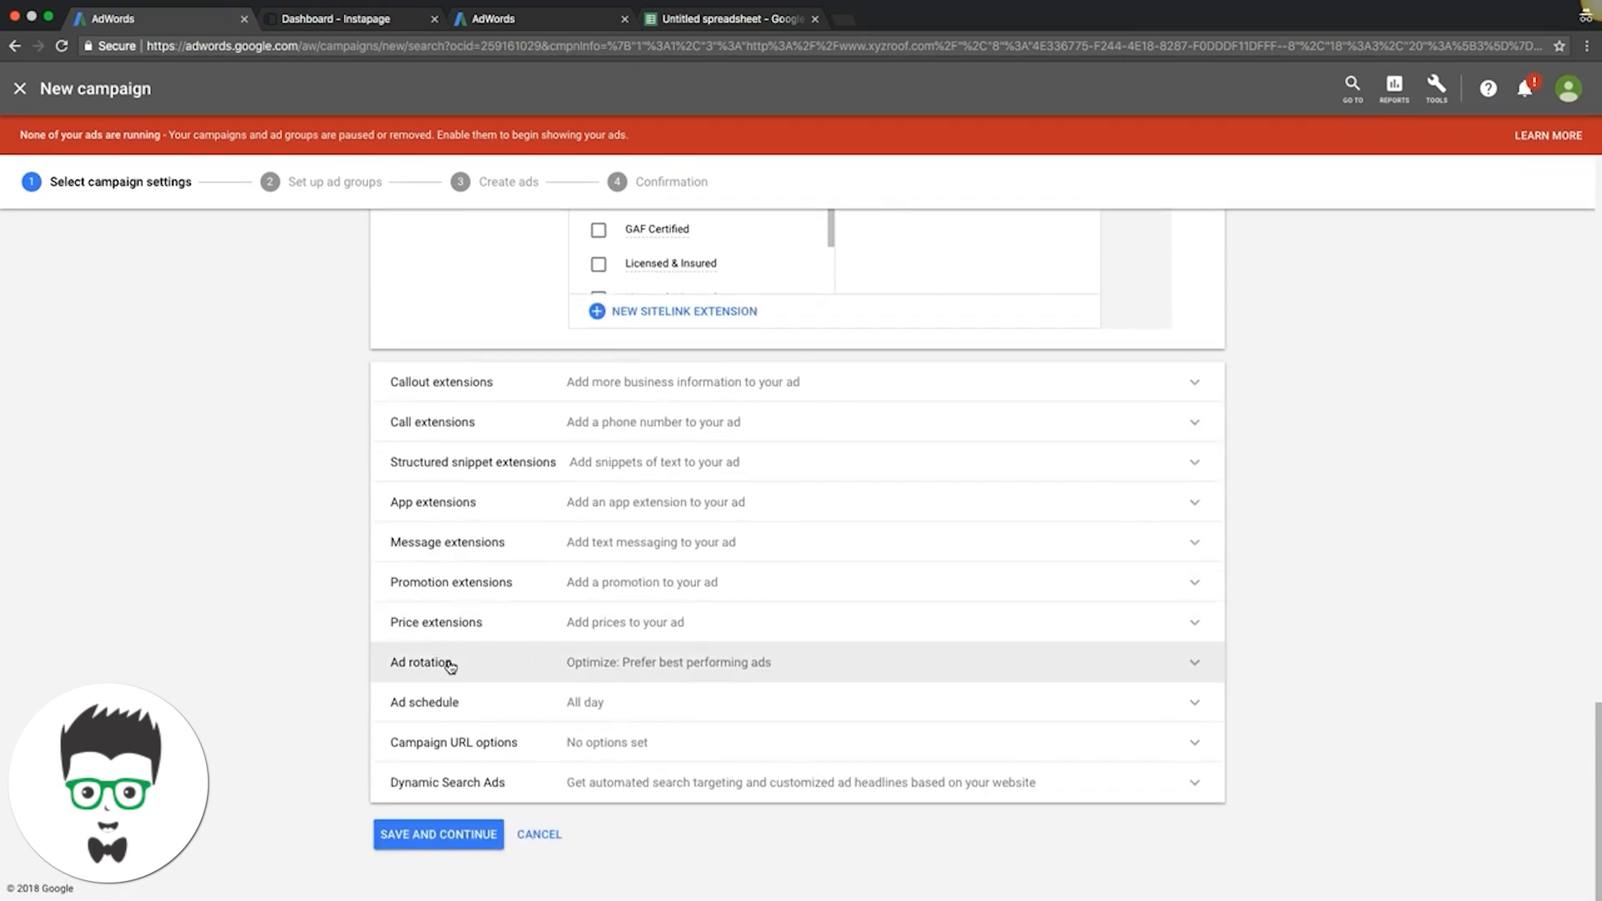
# Set the ad schedule to Mondays - Fridays with a start time of 06:00.
pyautogui.click(533, 719)
pyautogui.scroll(-3, 248, 674)
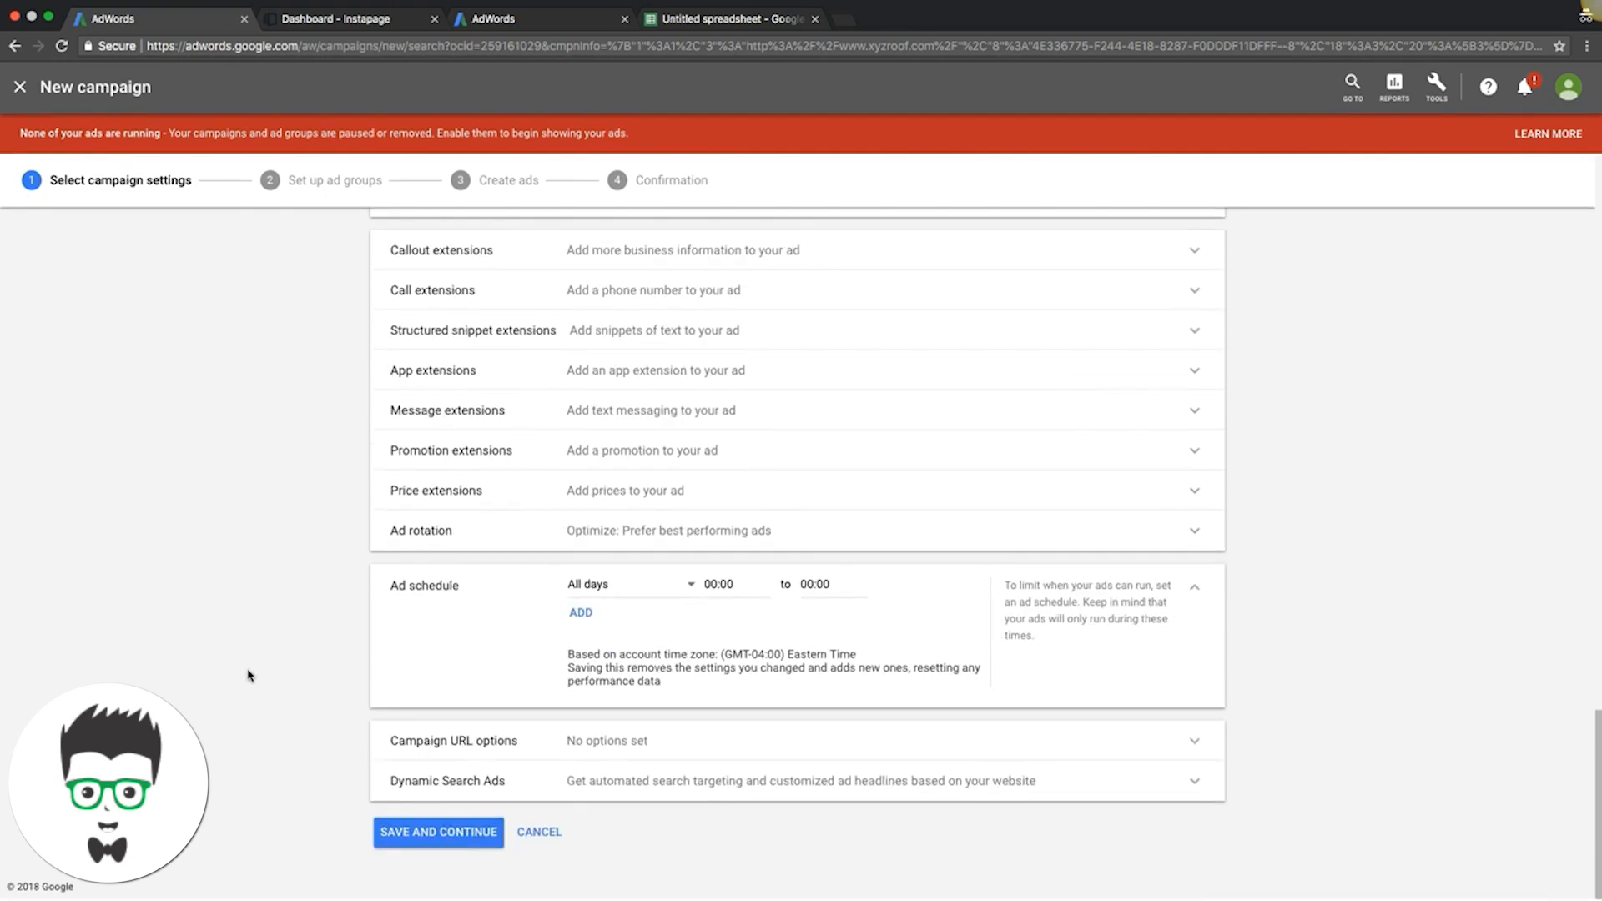
pyautogui.click(615, 591)
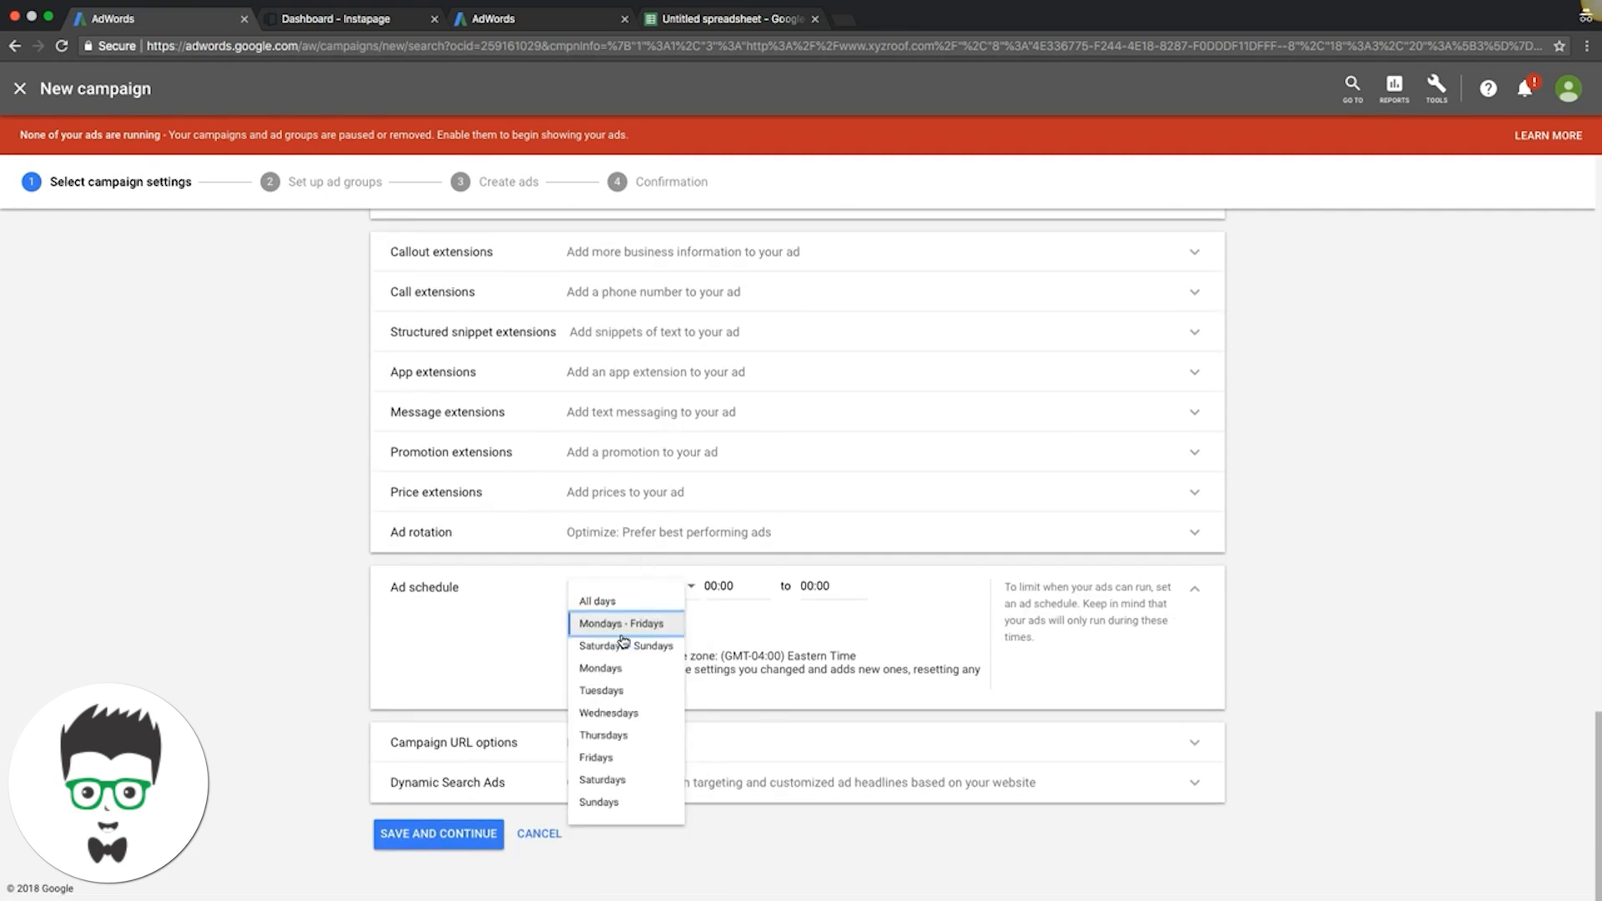
pyautogui.click(621, 624)
pyautogui.click(719, 586)
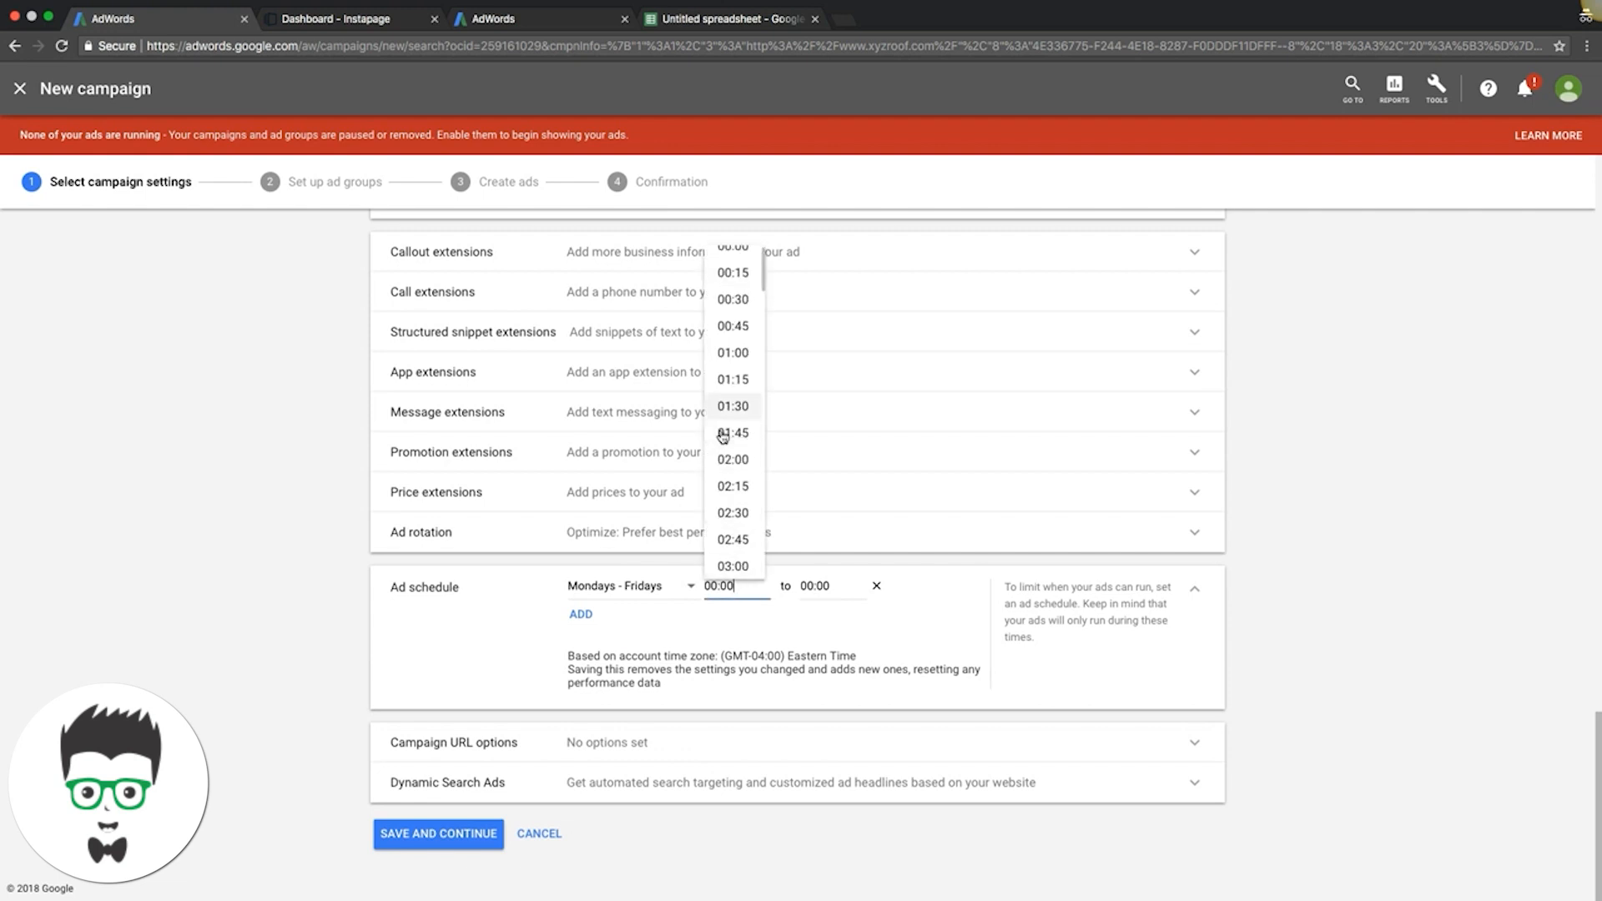
pyautogui.scroll(-5, 723, 436)
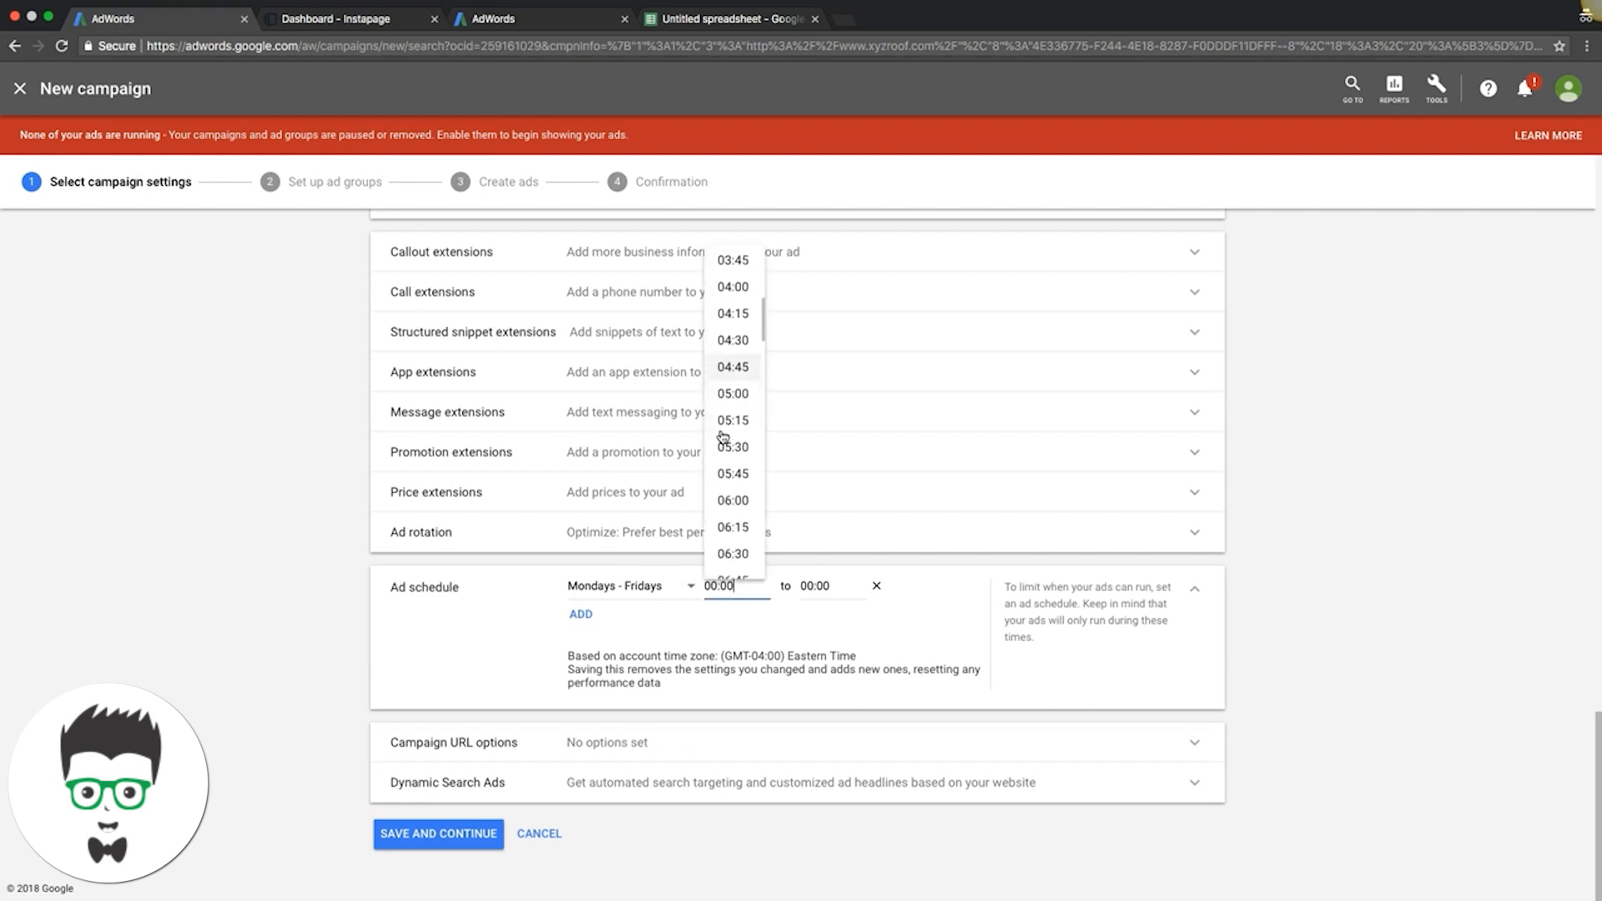
pyautogui.click(738, 503)
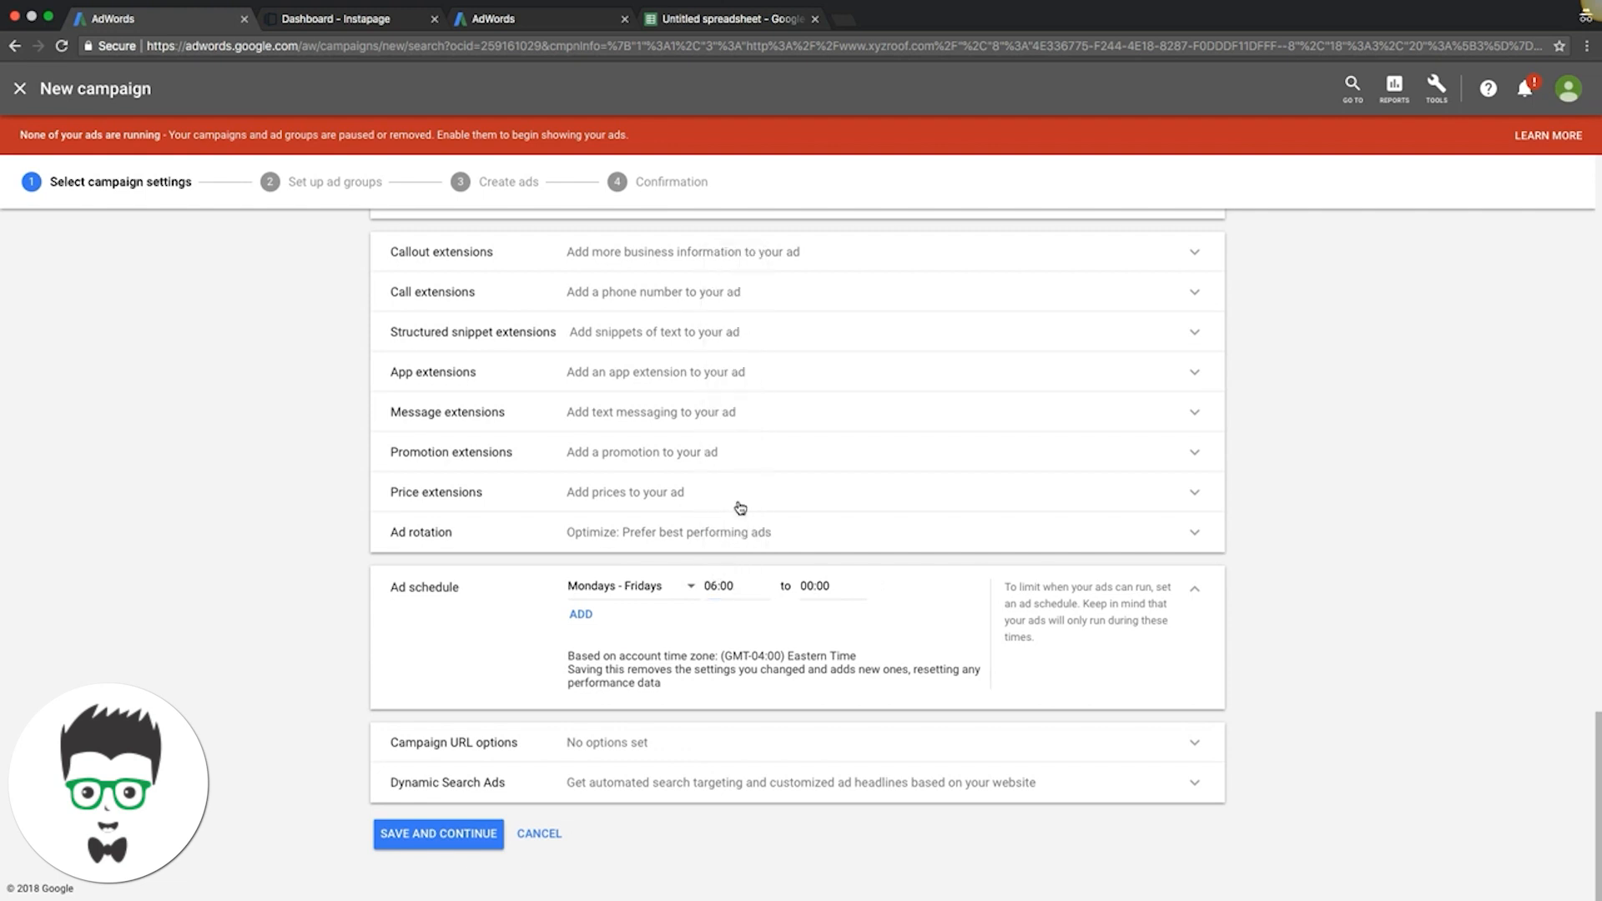
# Set the ad schedule's end time to 15:00 and save the campaign settings to continue to ad groups.
pyautogui.click(818, 585)
pyautogui.scroll(-5, 825, 472)
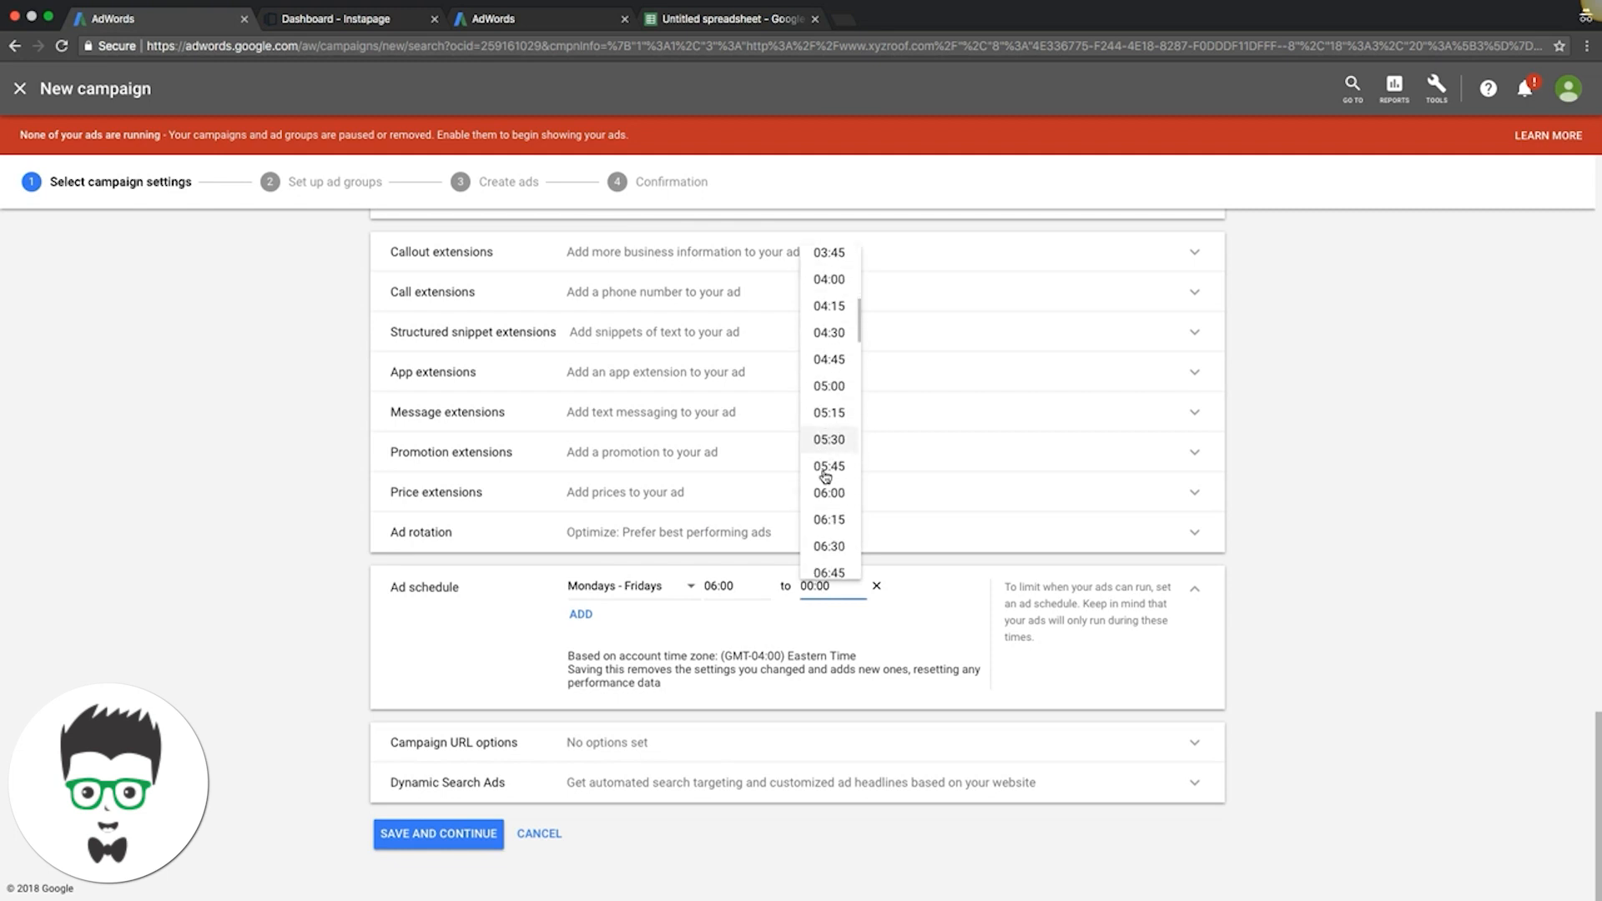
pyautogui.scroll(-8, 825, 476)
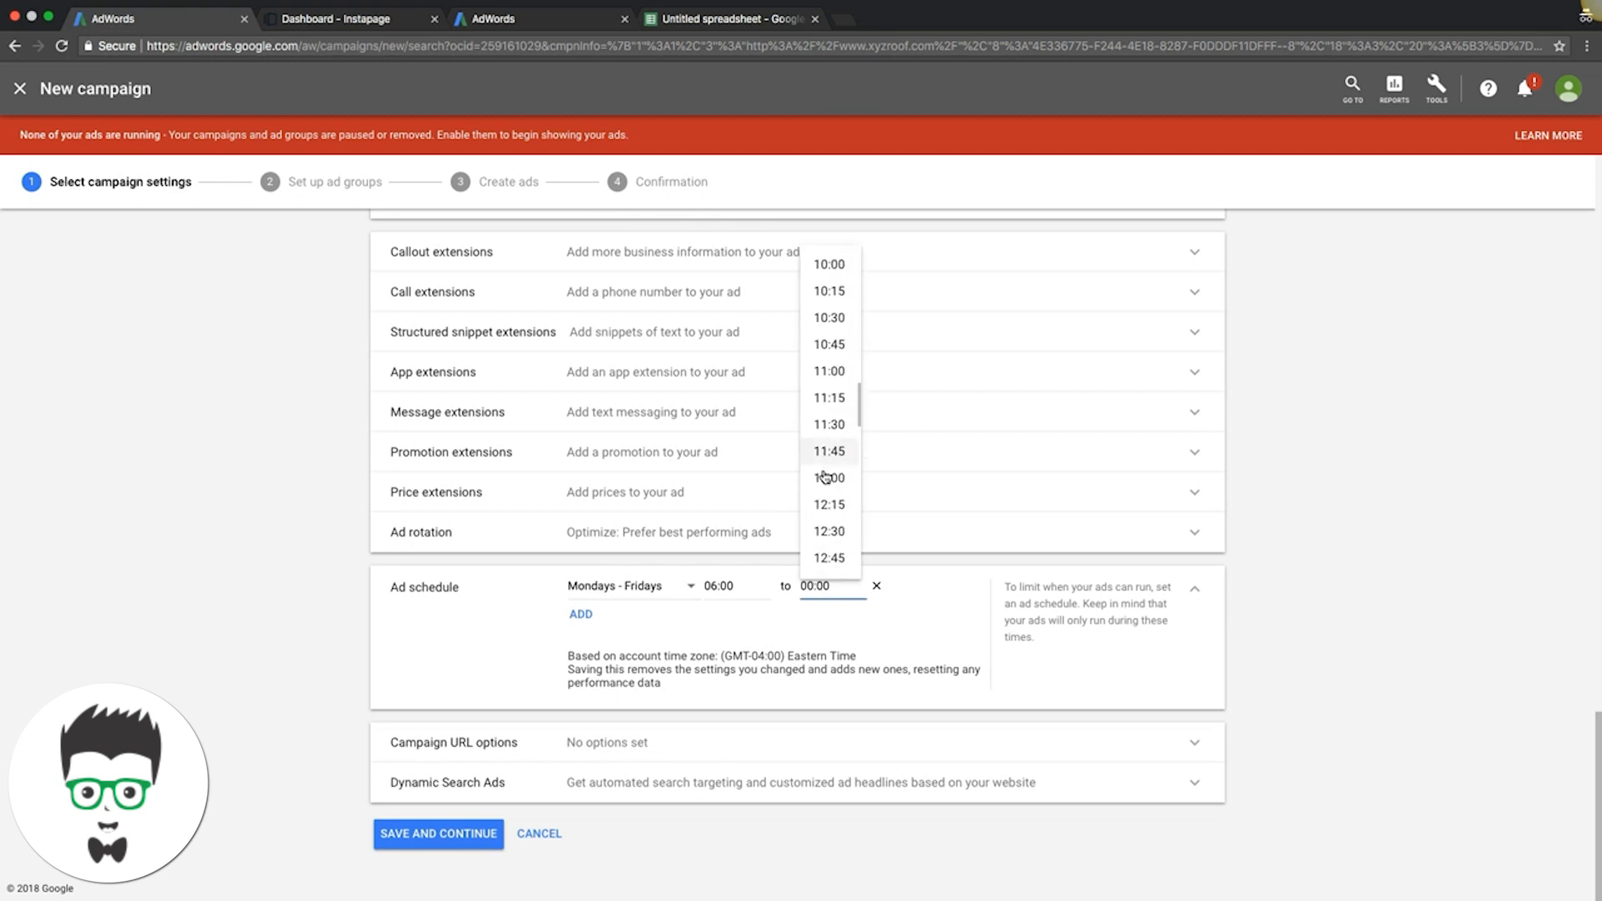
pyautogui.scroll(-5, 825, 476)
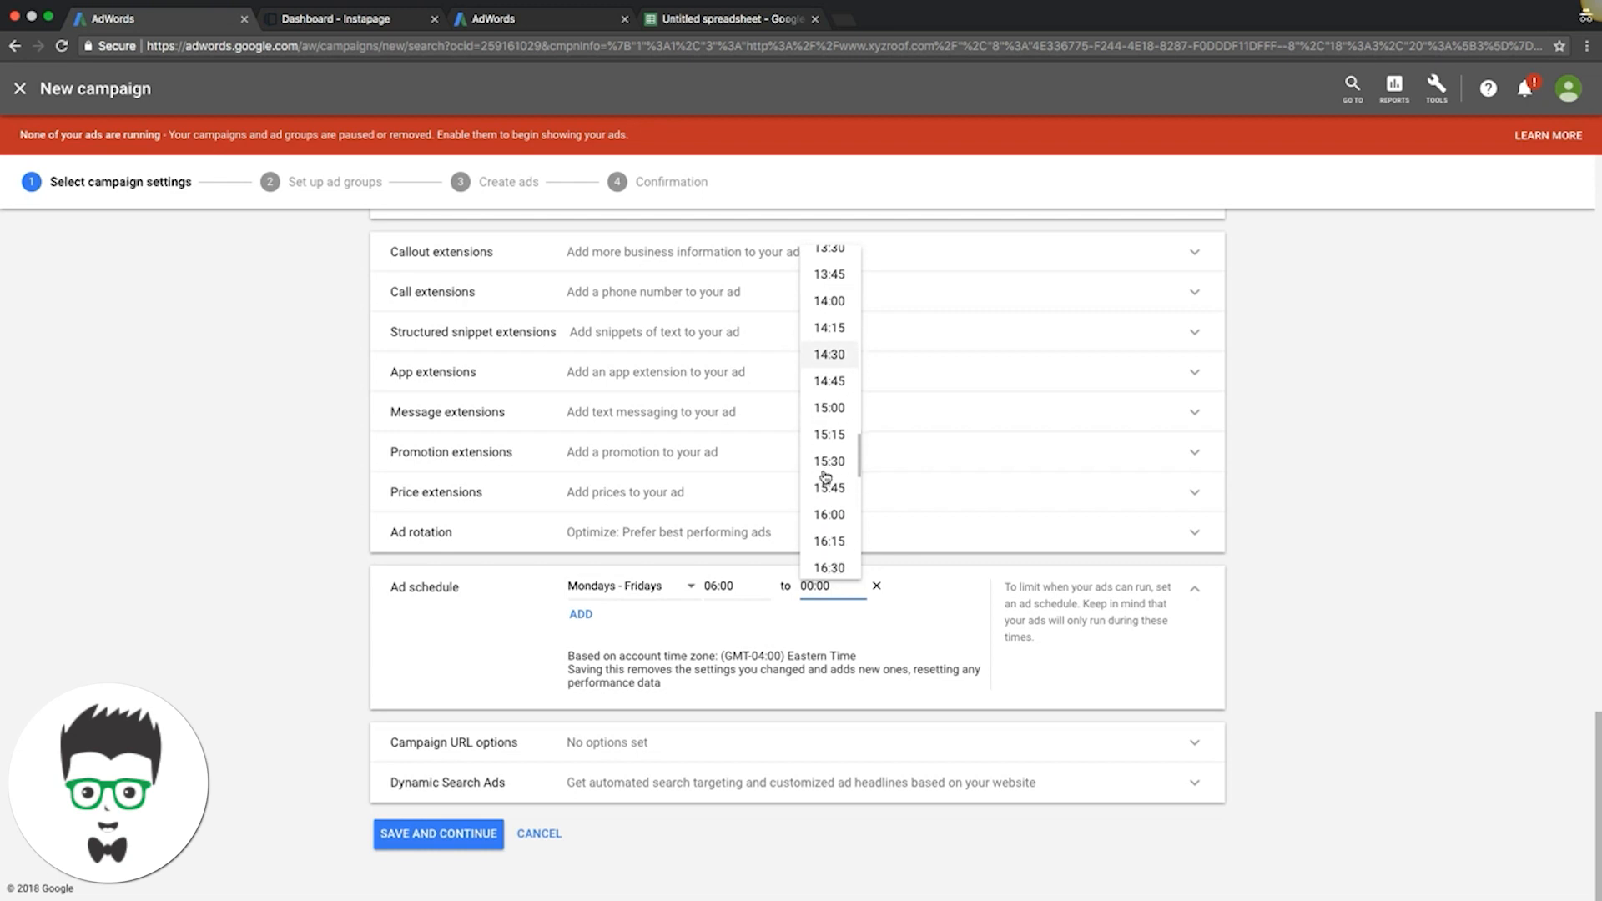
pyautogui.click(829, 404)
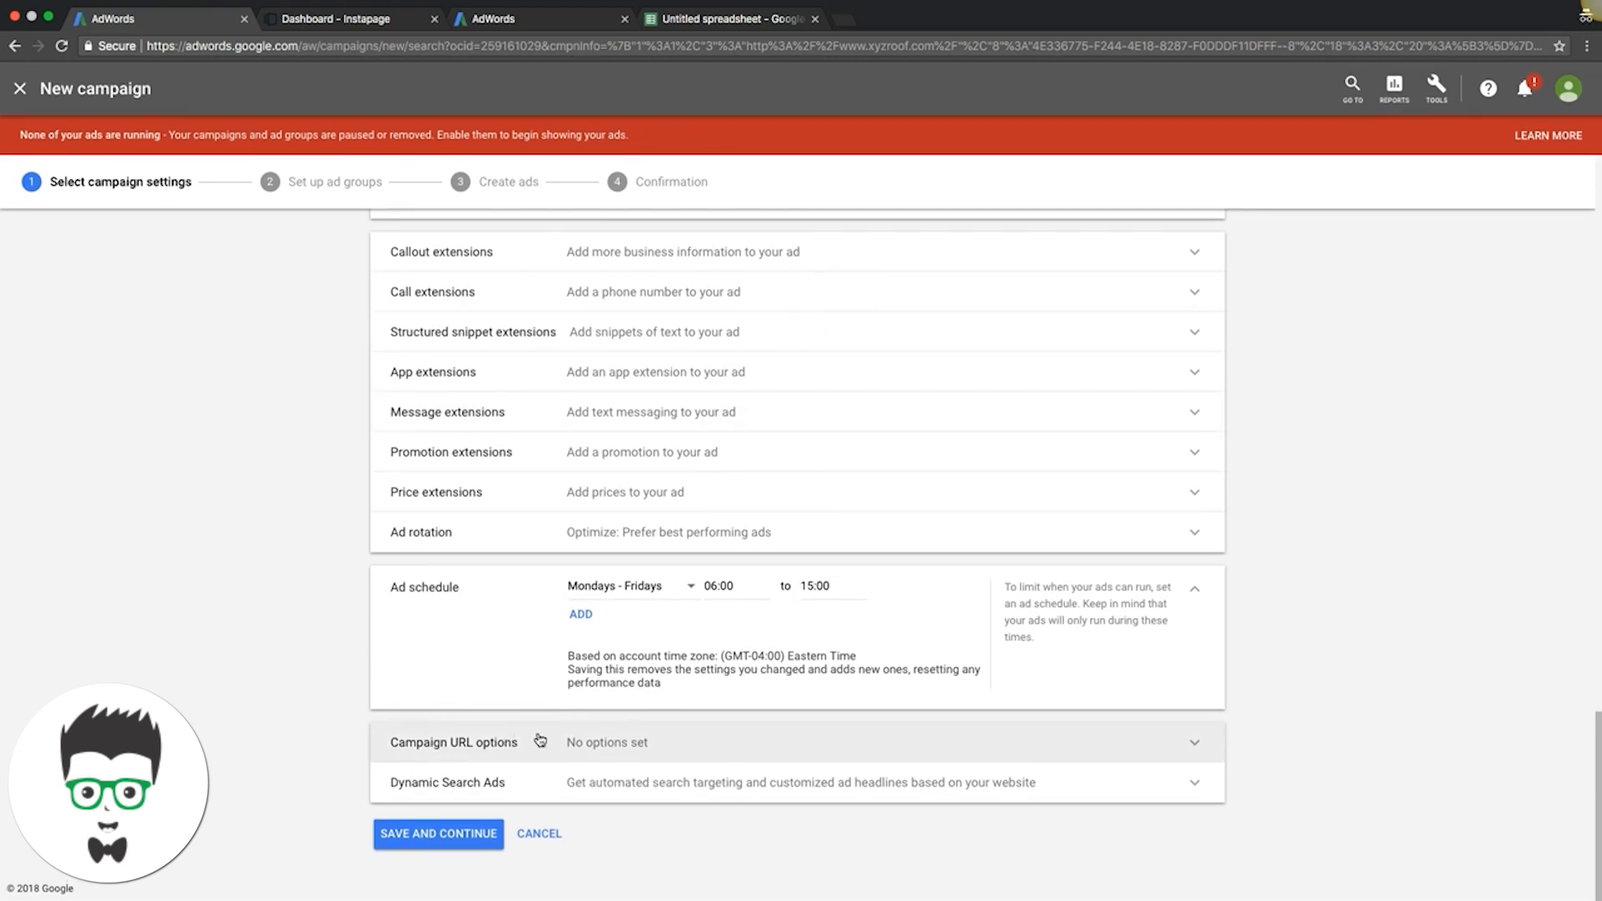
pyautogui.click(412, 834)
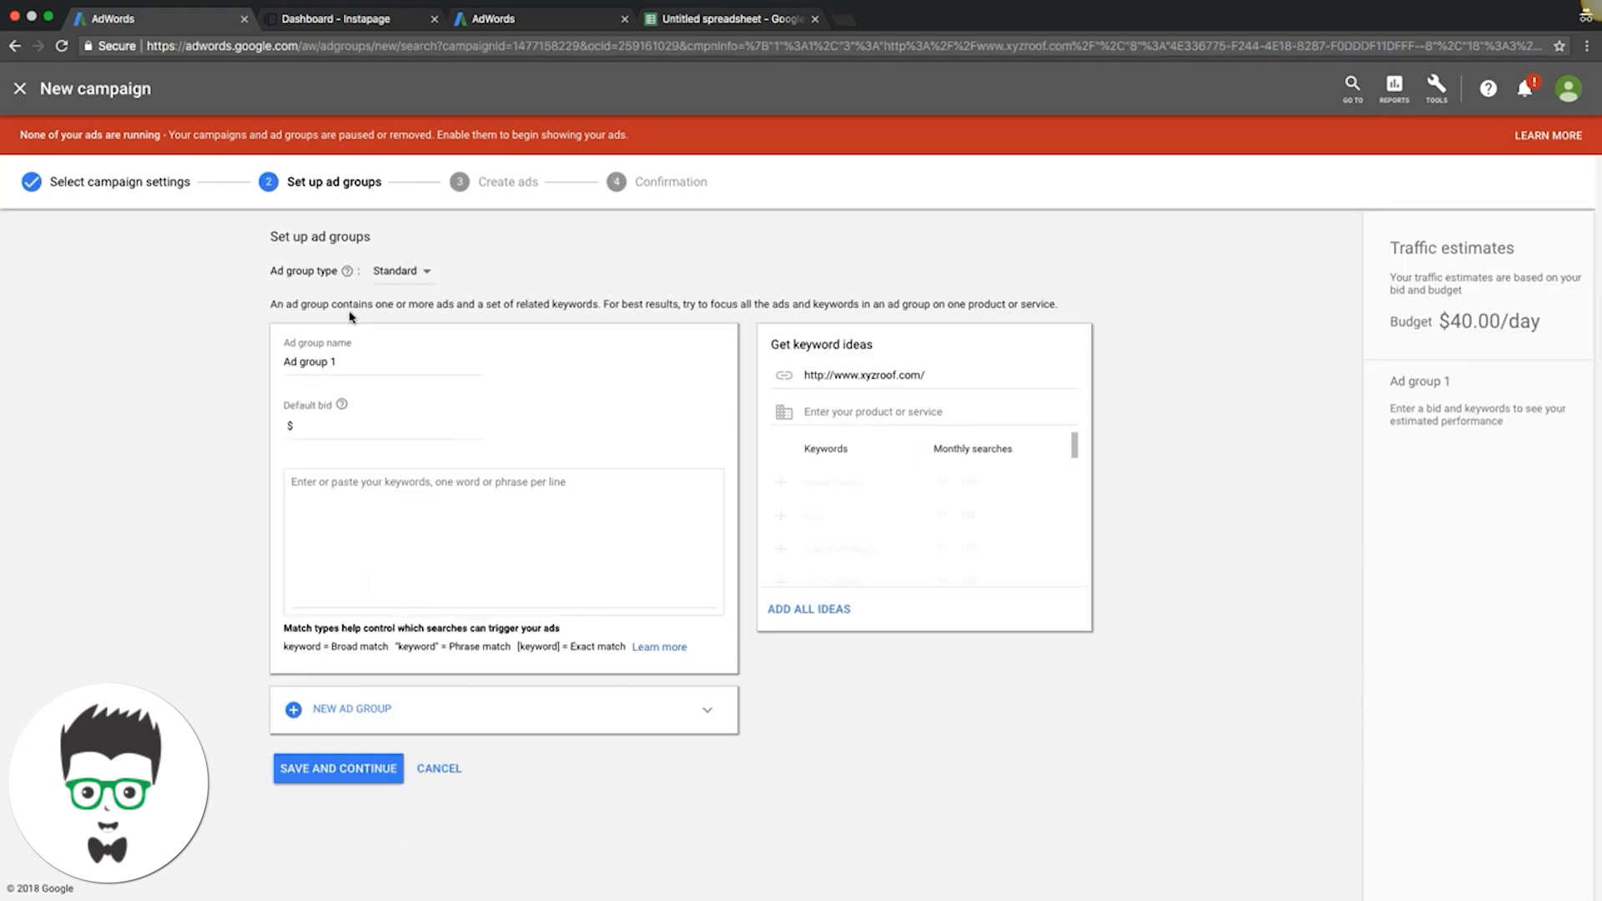
# Choose Standard as the ad group type and name the ad group roofing contractor.
pyautogui.click(397, 271)
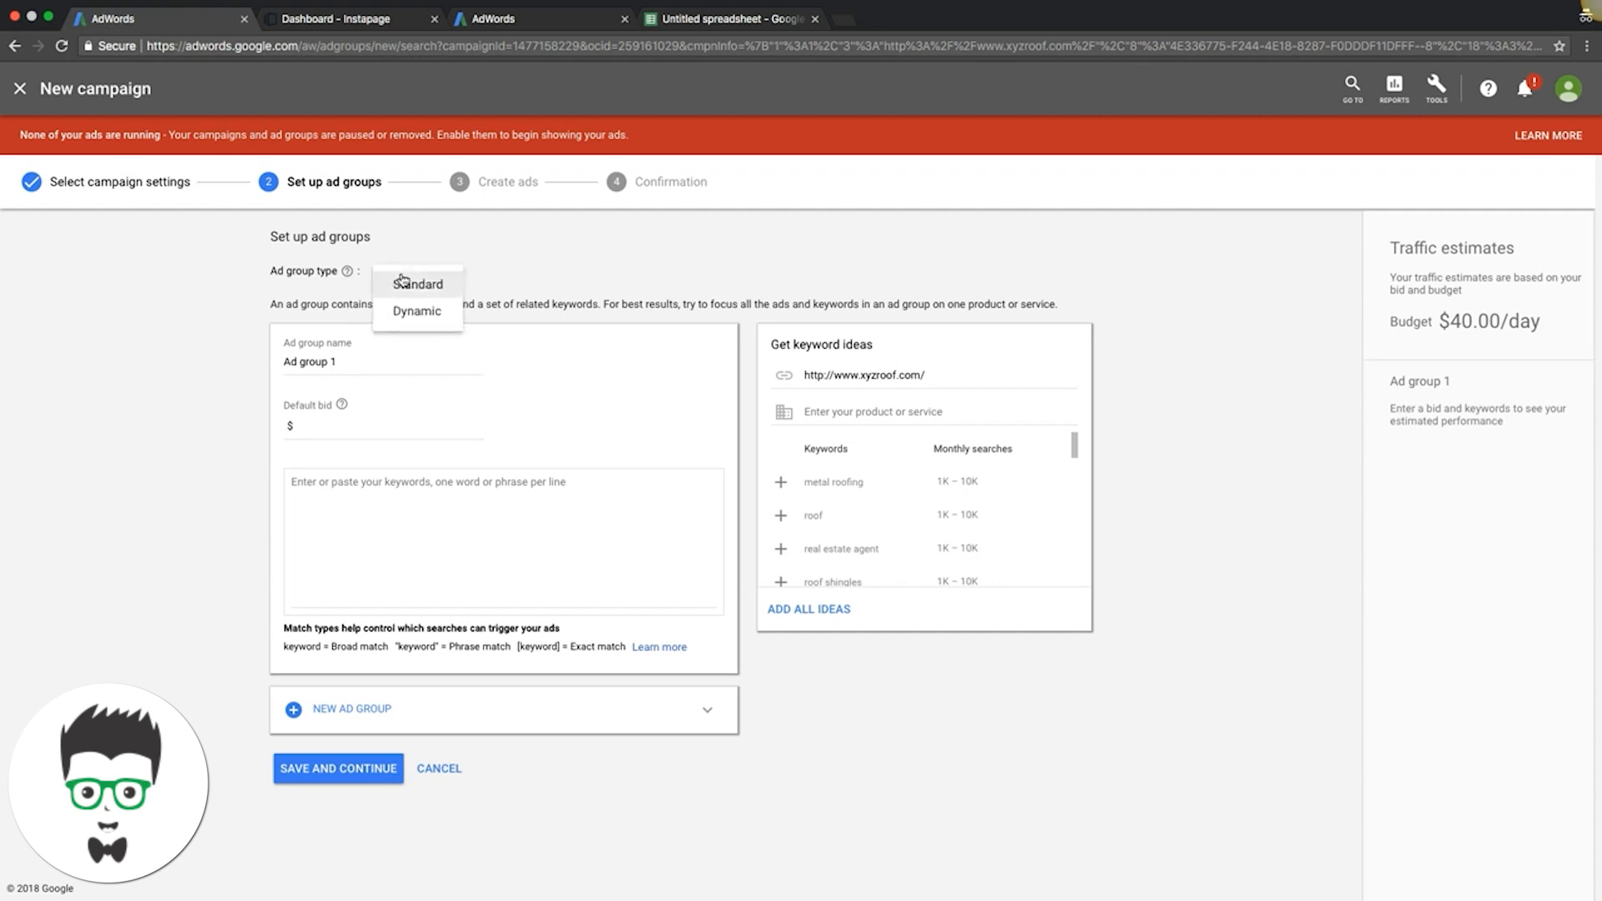
pyautogui.click(404, 283)
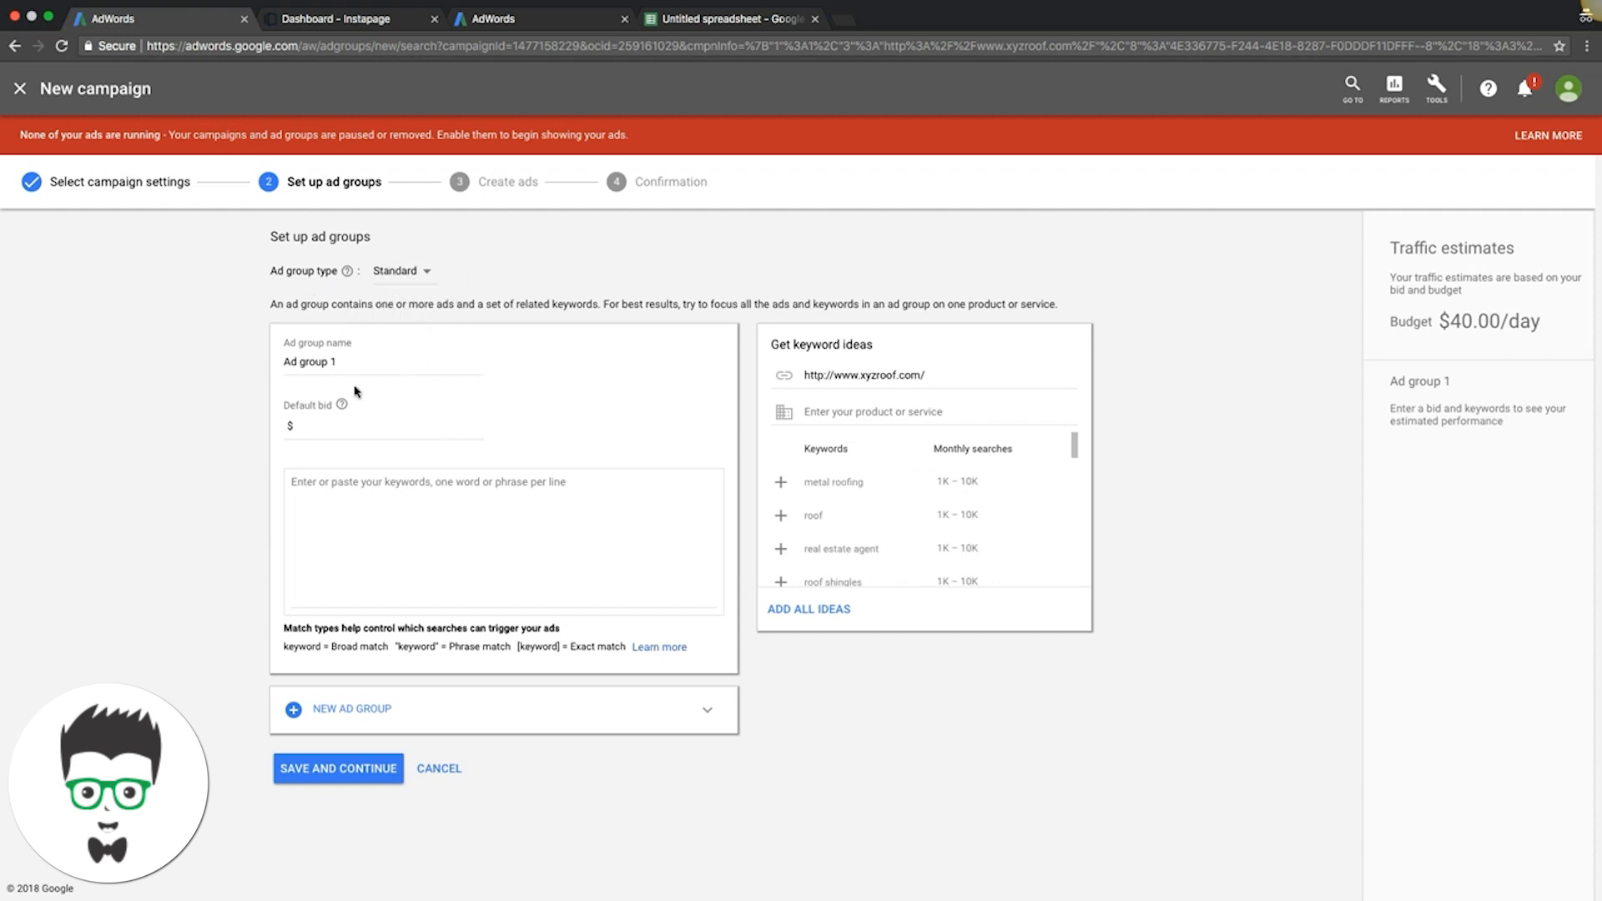
pyautogui.tripleClick(300, 362)
pyautogui.write('roofing contract')
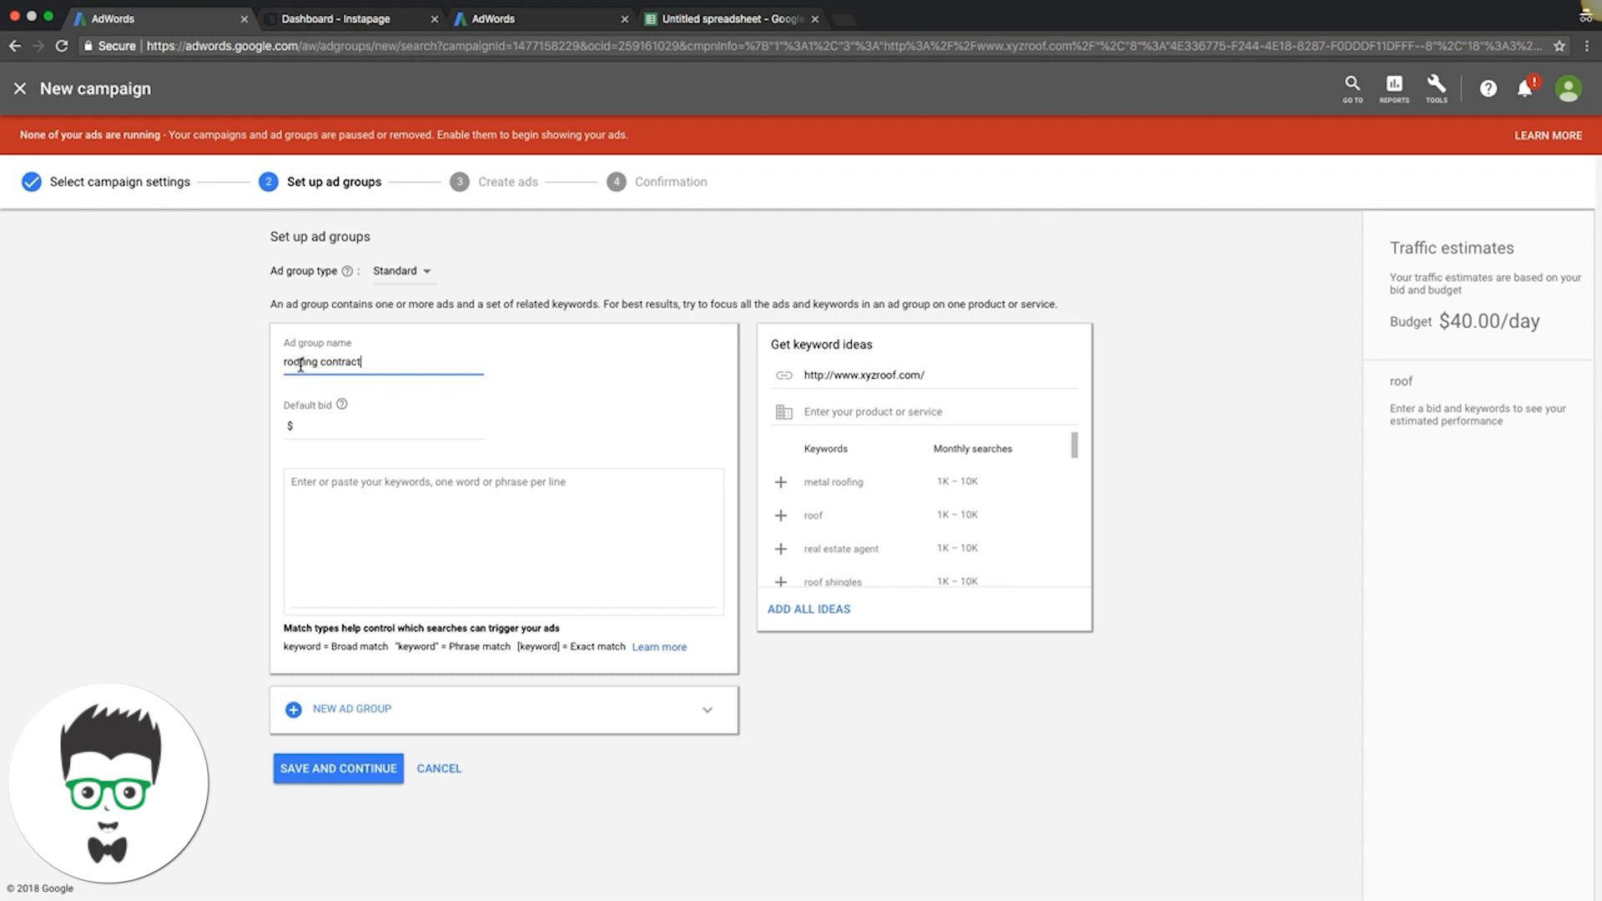
pyautogui.write('or')
# Copy the ad group name and set the default bid to $13.06.
pyautogui.tripleClick(341, 363)
pyautogui.press('super+c')
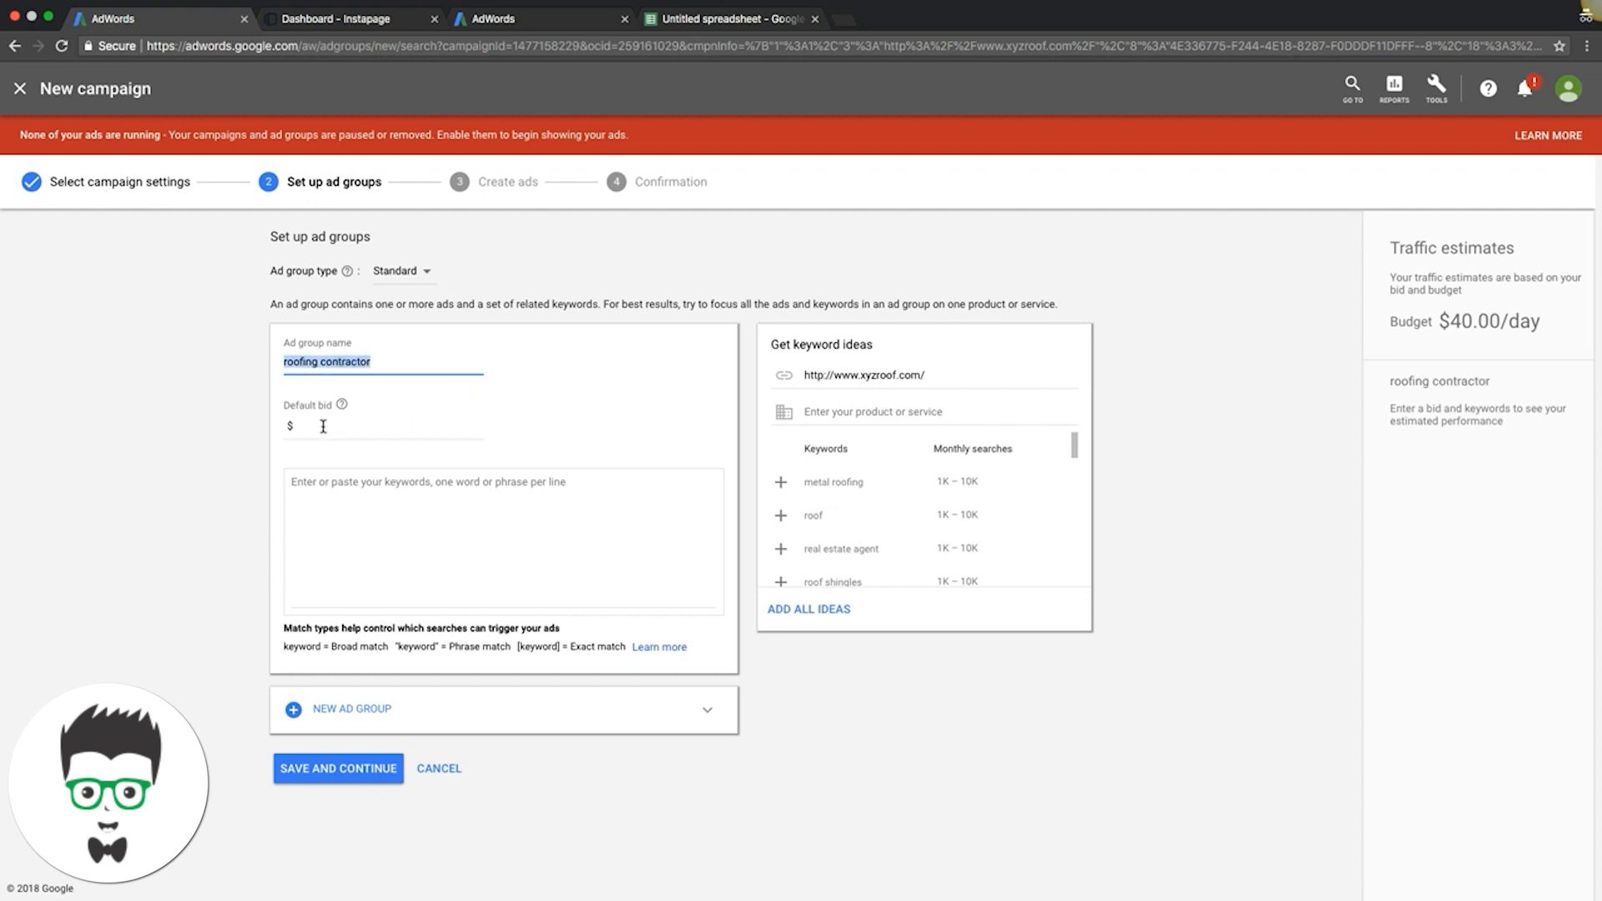
pyautogui.click(323, 426)
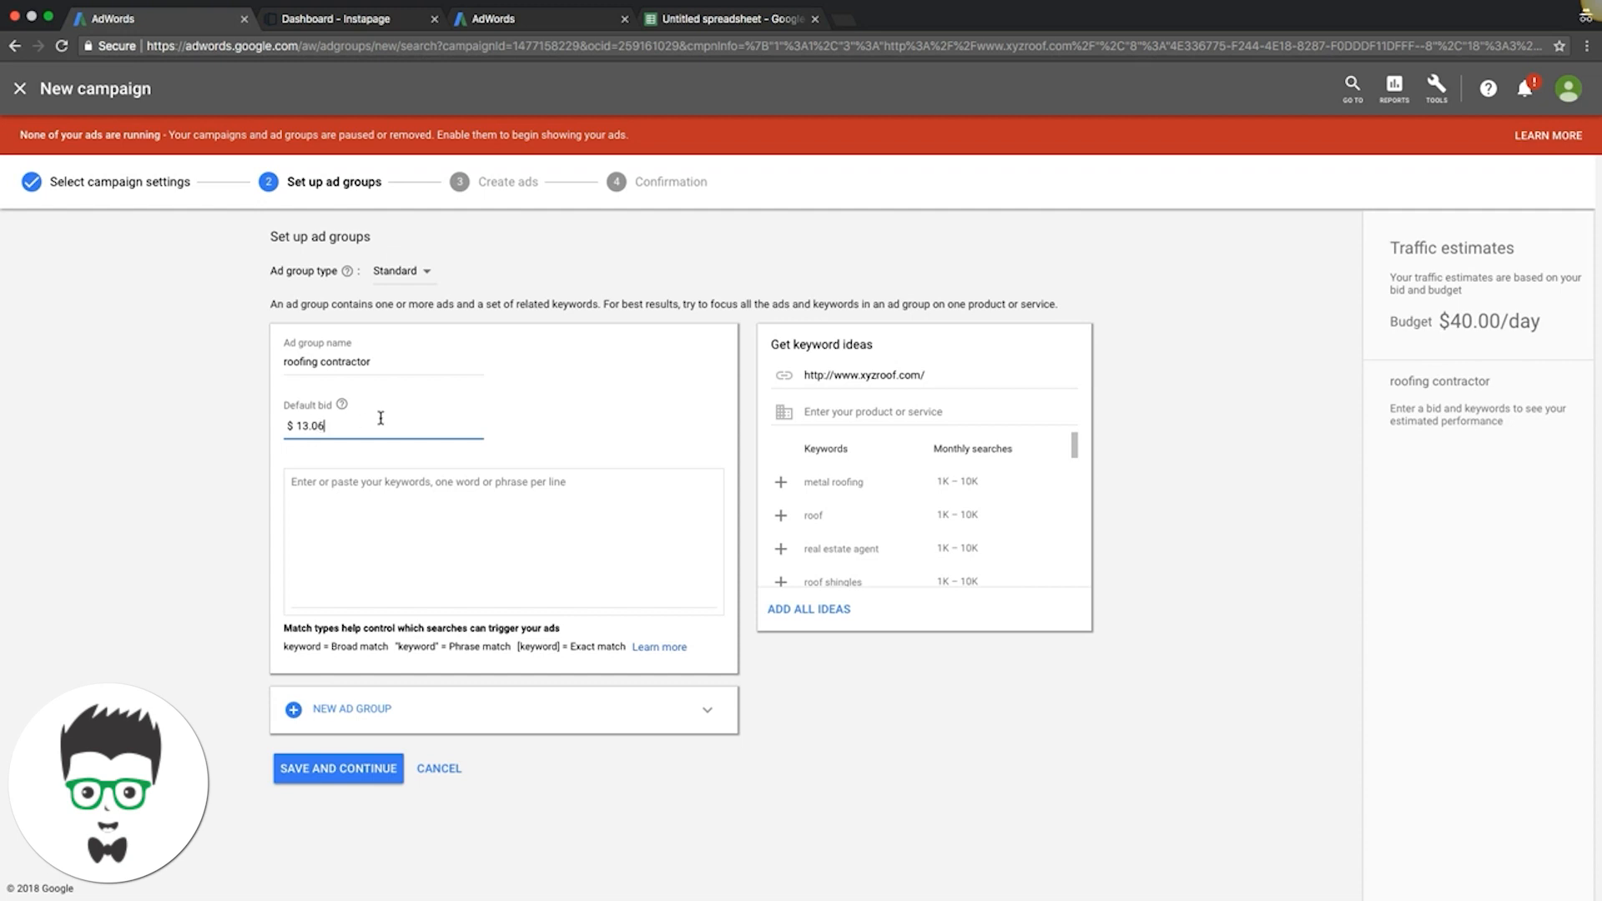
# Add the exact match keyword [roofing contractor] and the phrase match keyword "roofing contractor", then save the ad group.
pyautogui.click(372, 491)
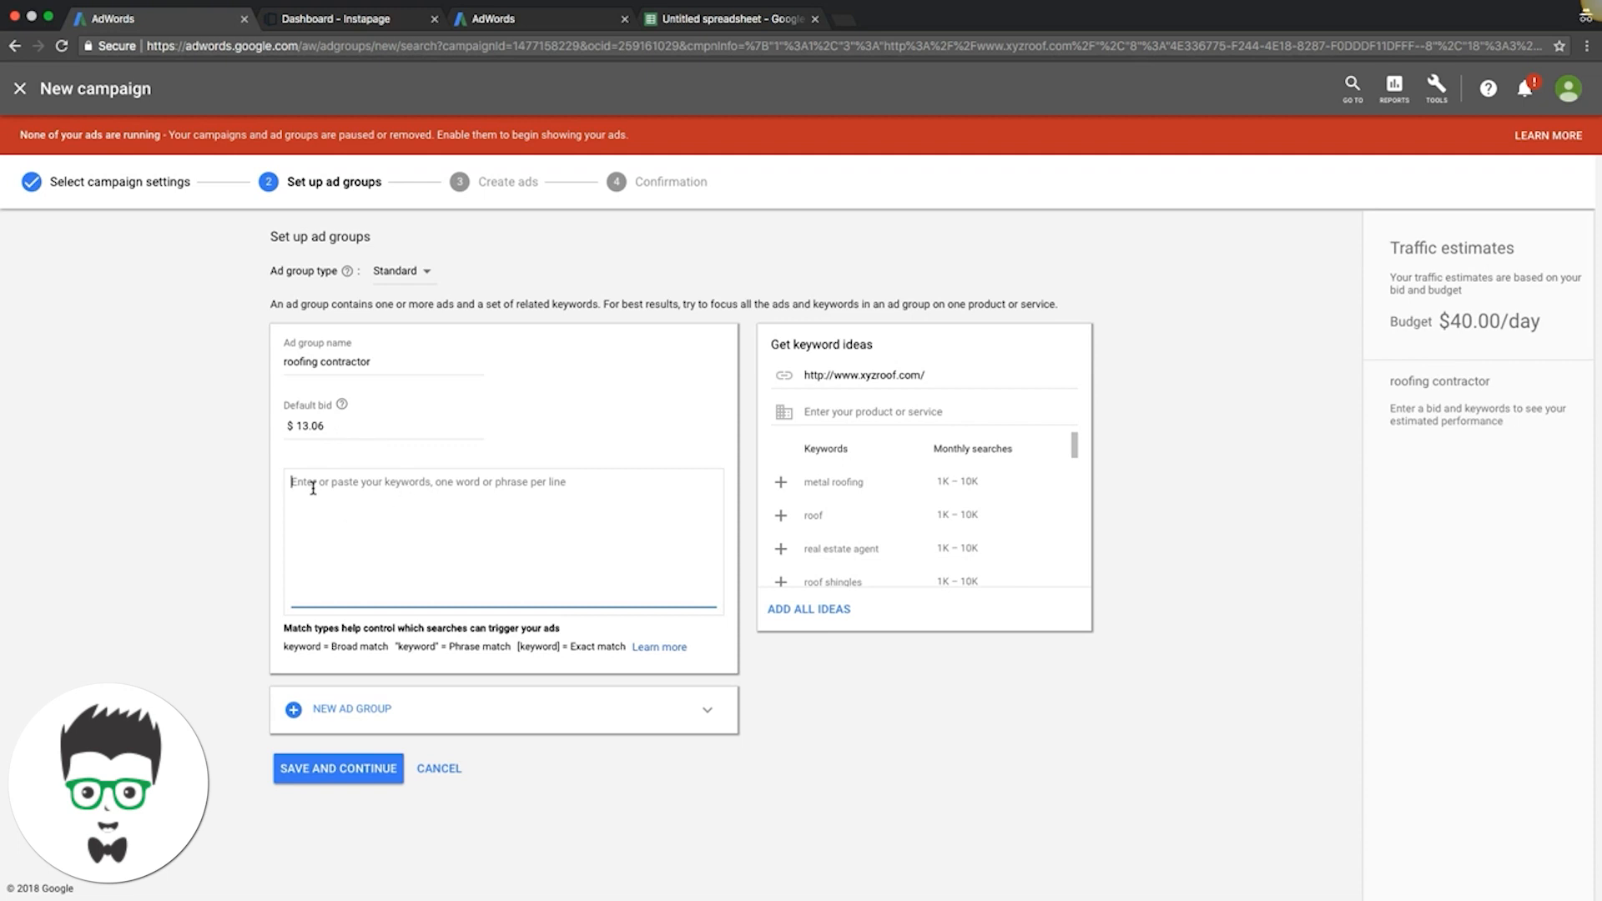
pyautogui.write('[')
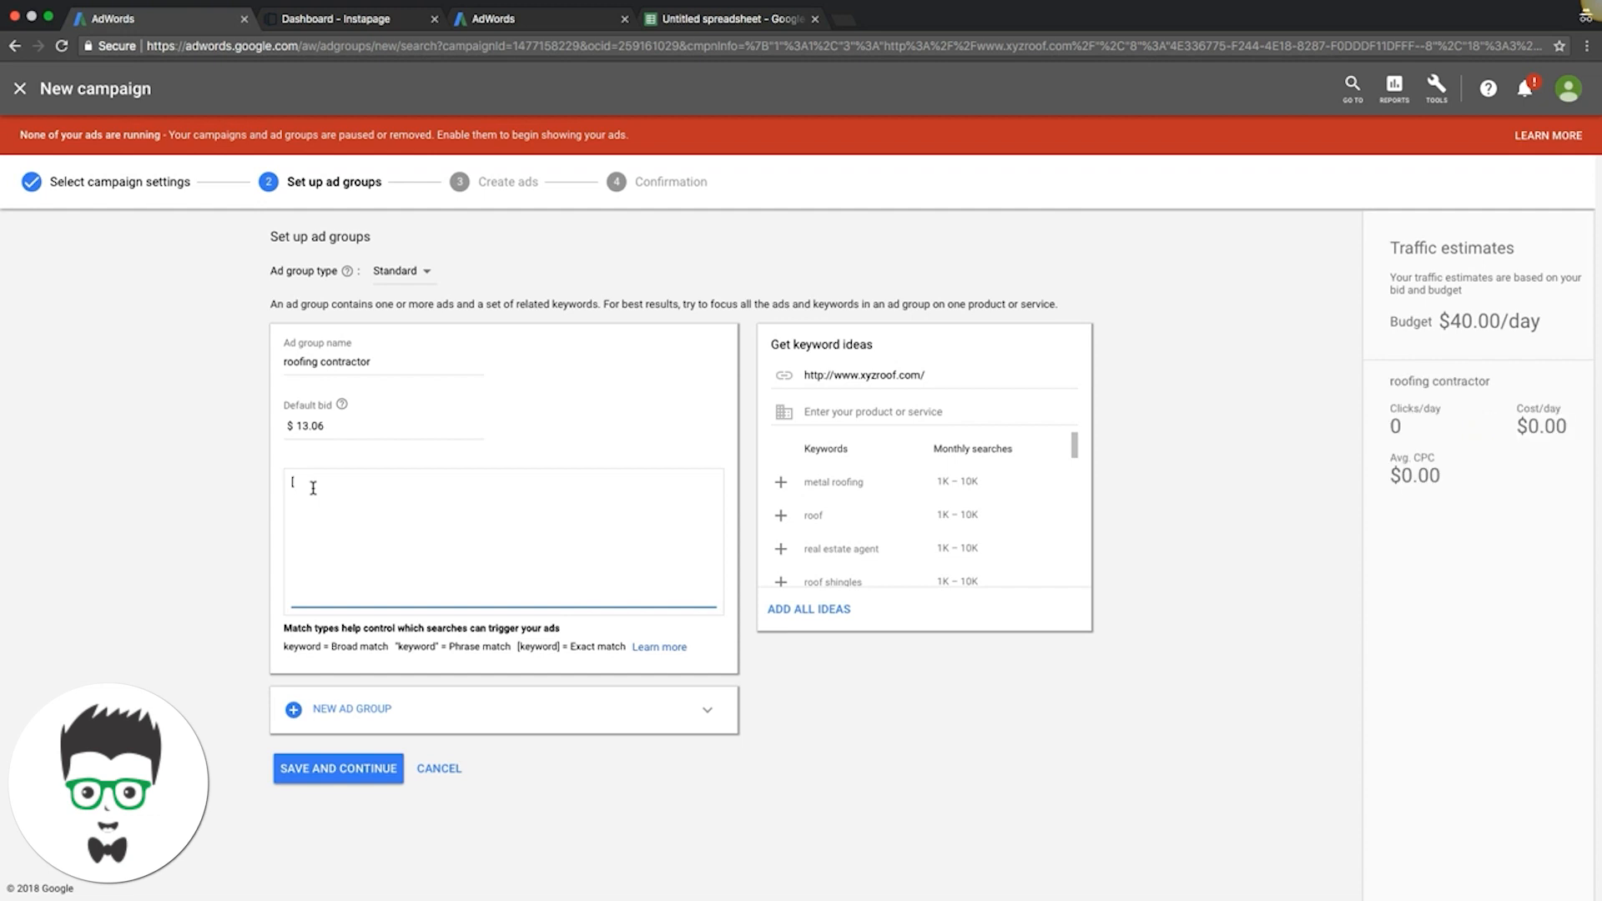
pyautogui.press('super+v')
pyautogui.write(']')
pyautogui.press('Return')
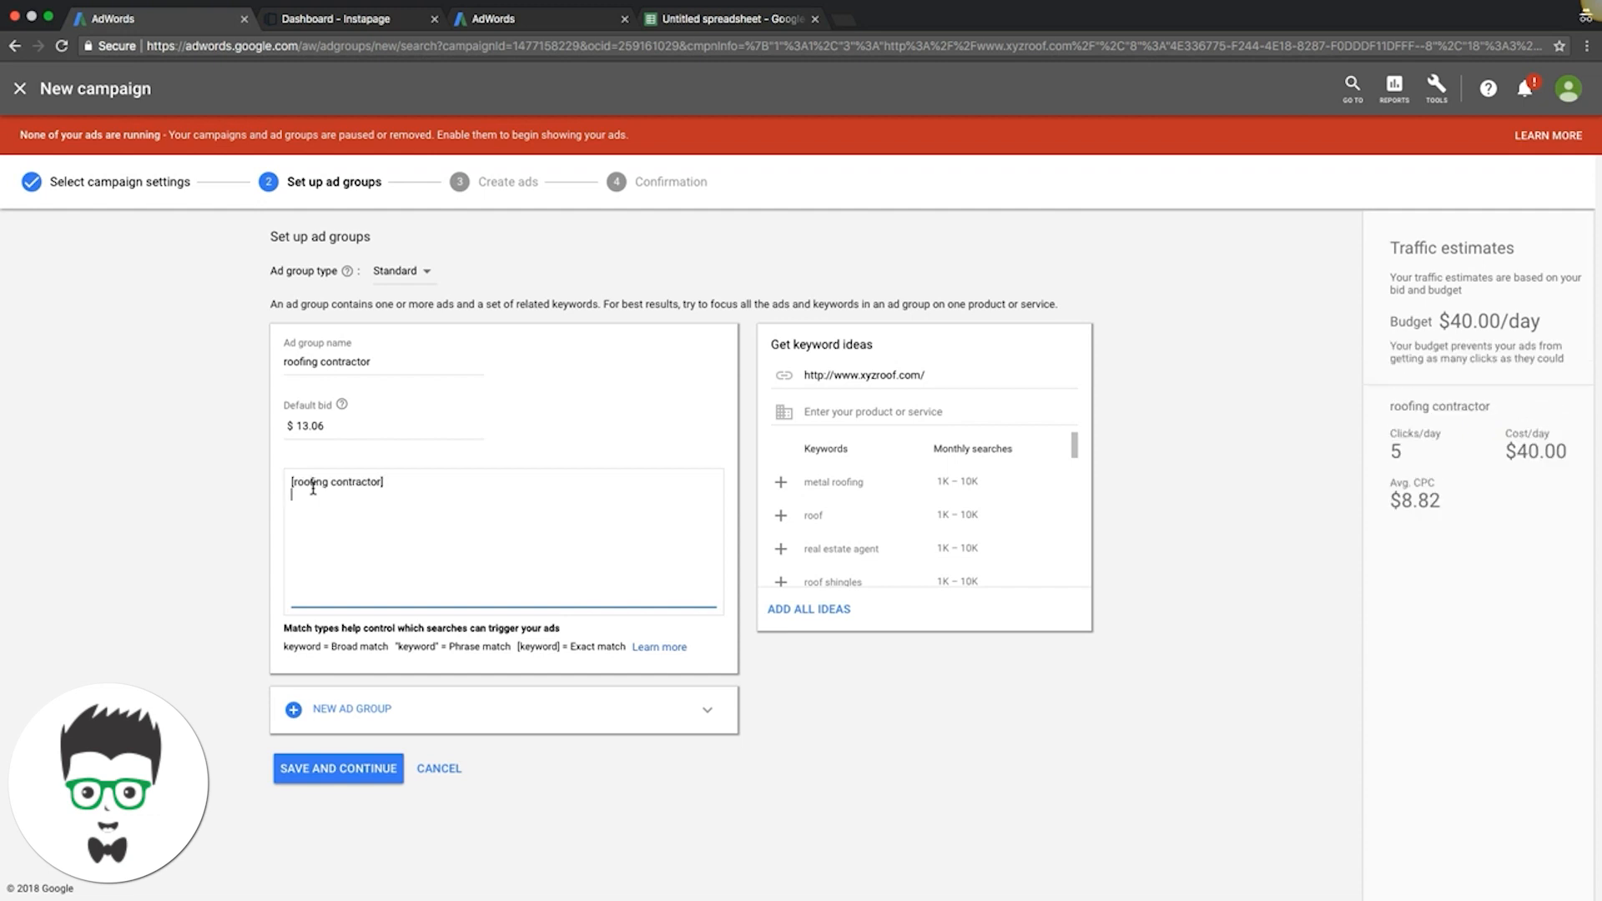
pyautogui.write('"')
pyautogui.press('super+v')
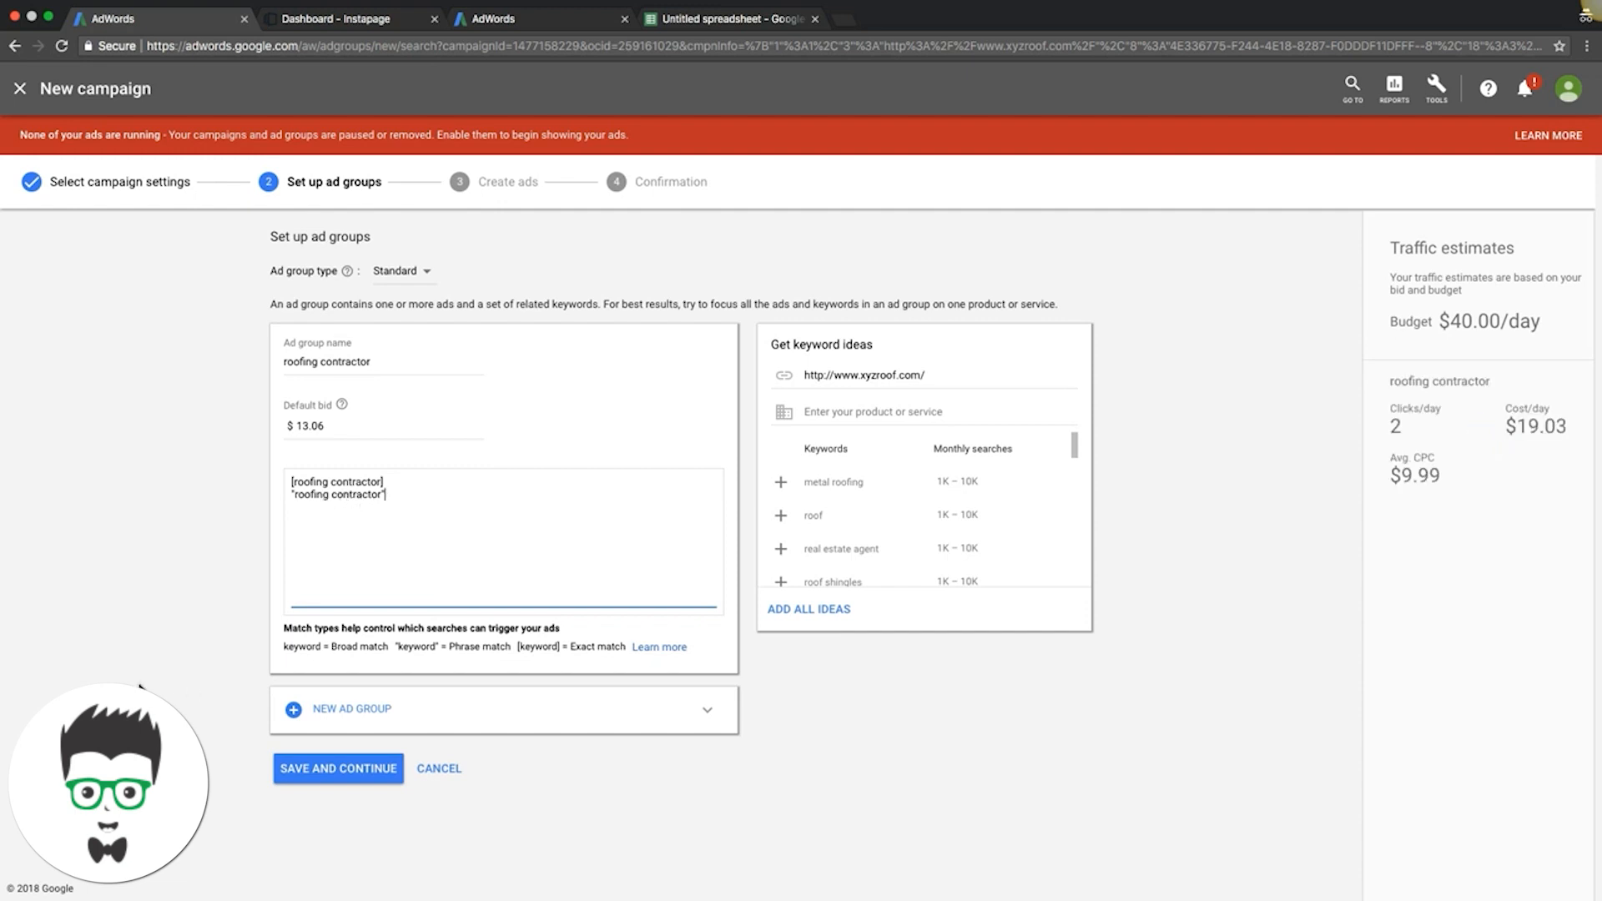
pyautogui.click(340, 776)
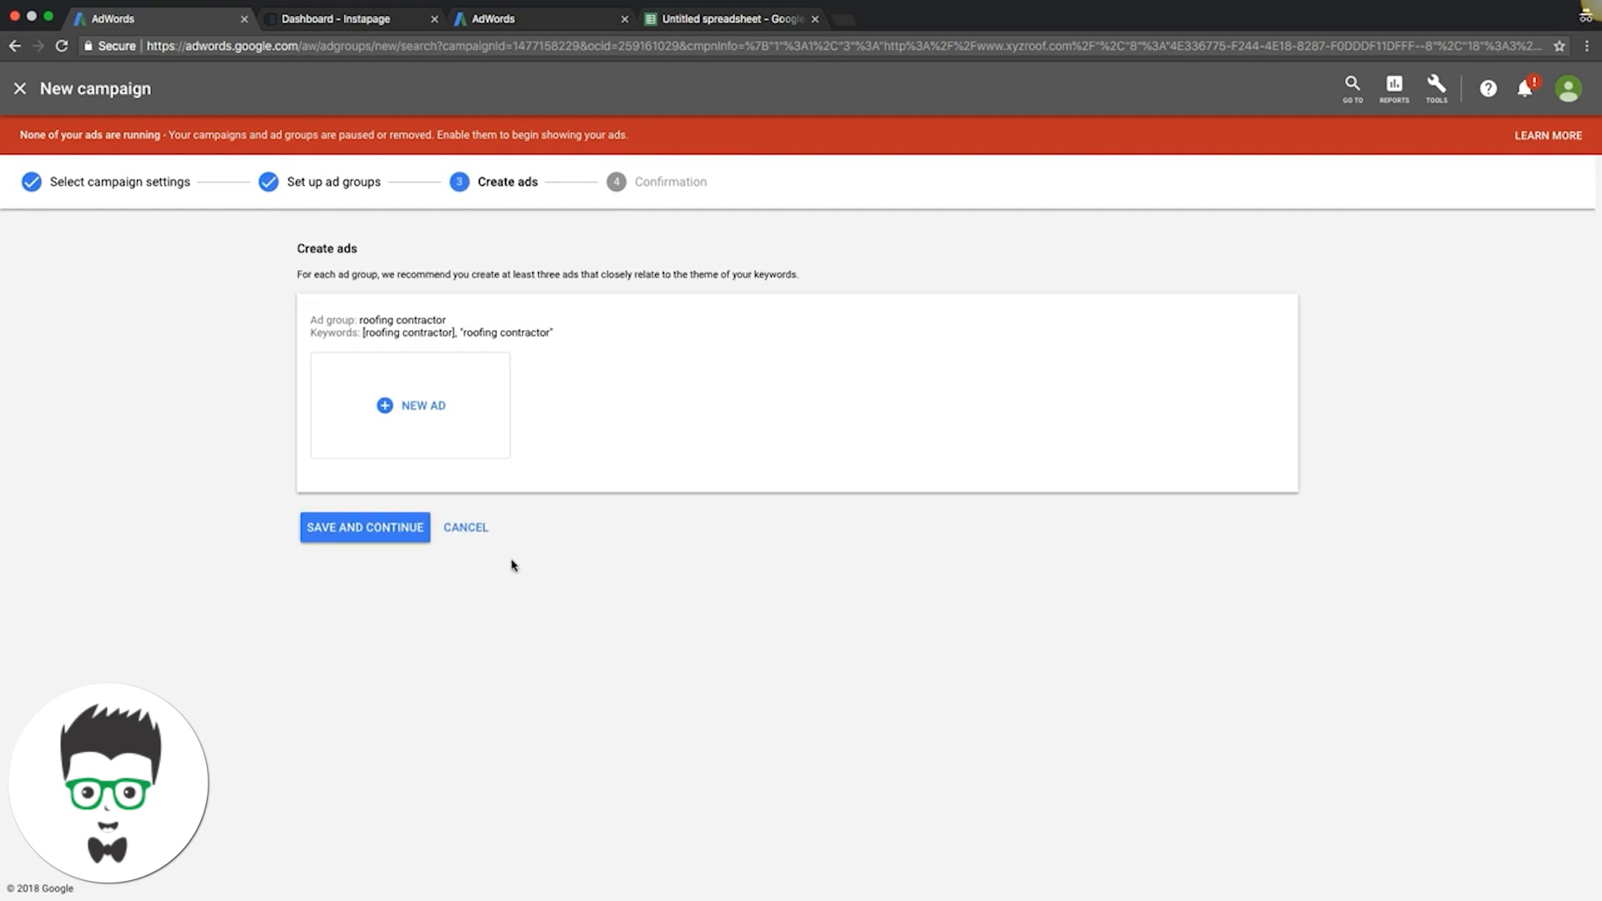
# Start a new text ad and copy the web address of the published xyz roofing lander page from Instapage.
pyautogui.click(414, 415)
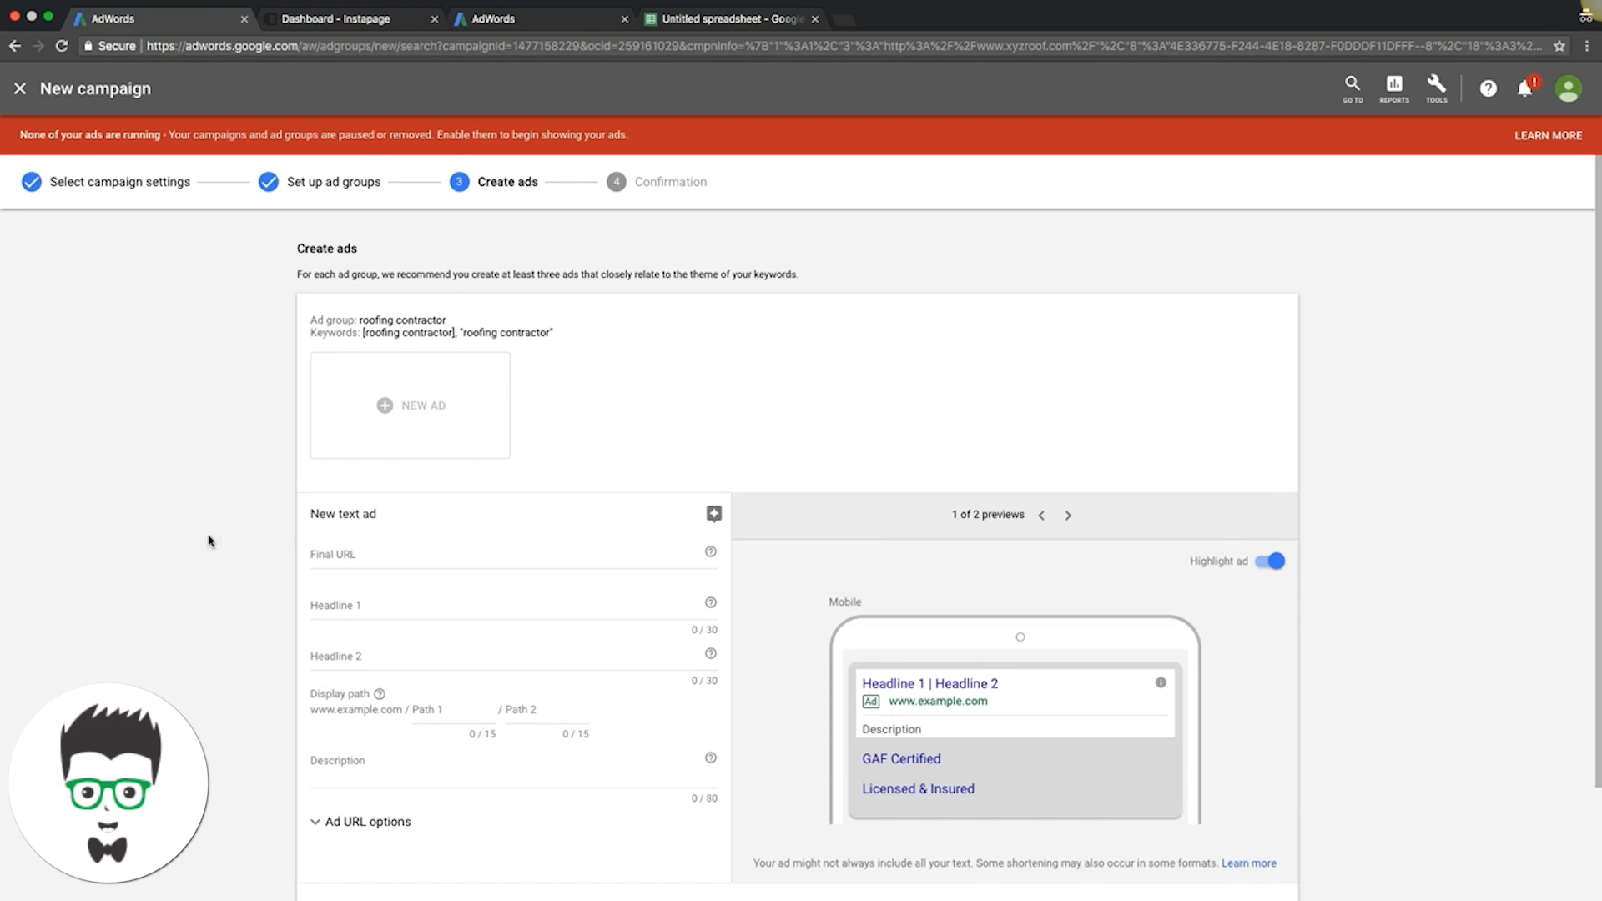
pyautogui.click(372, 21)
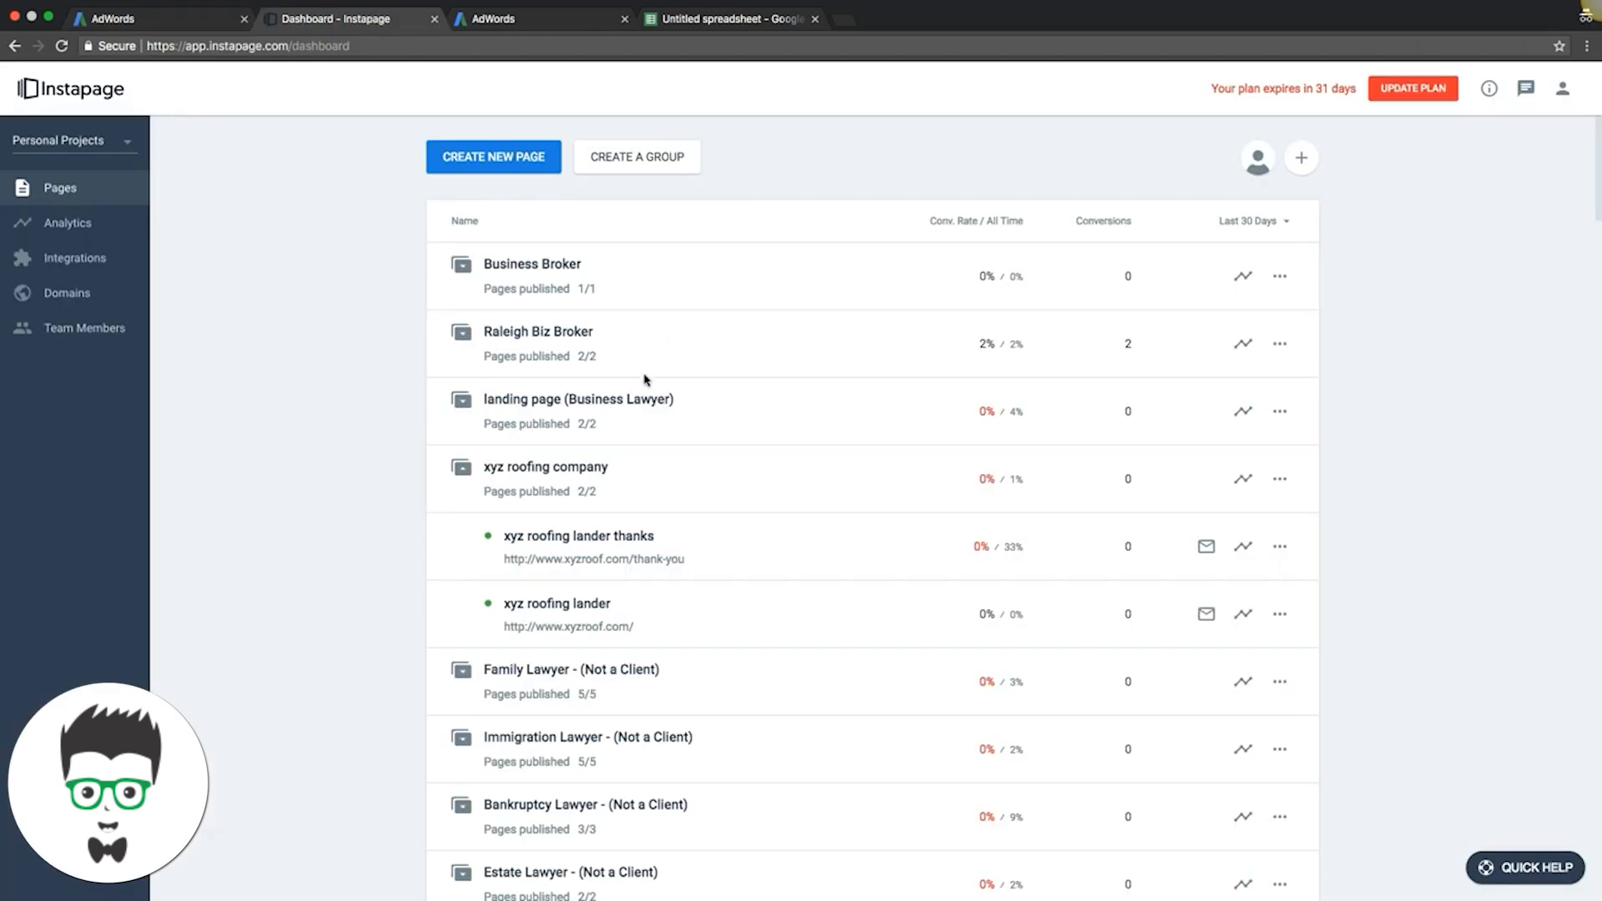
pyautogui.click(534, 634)
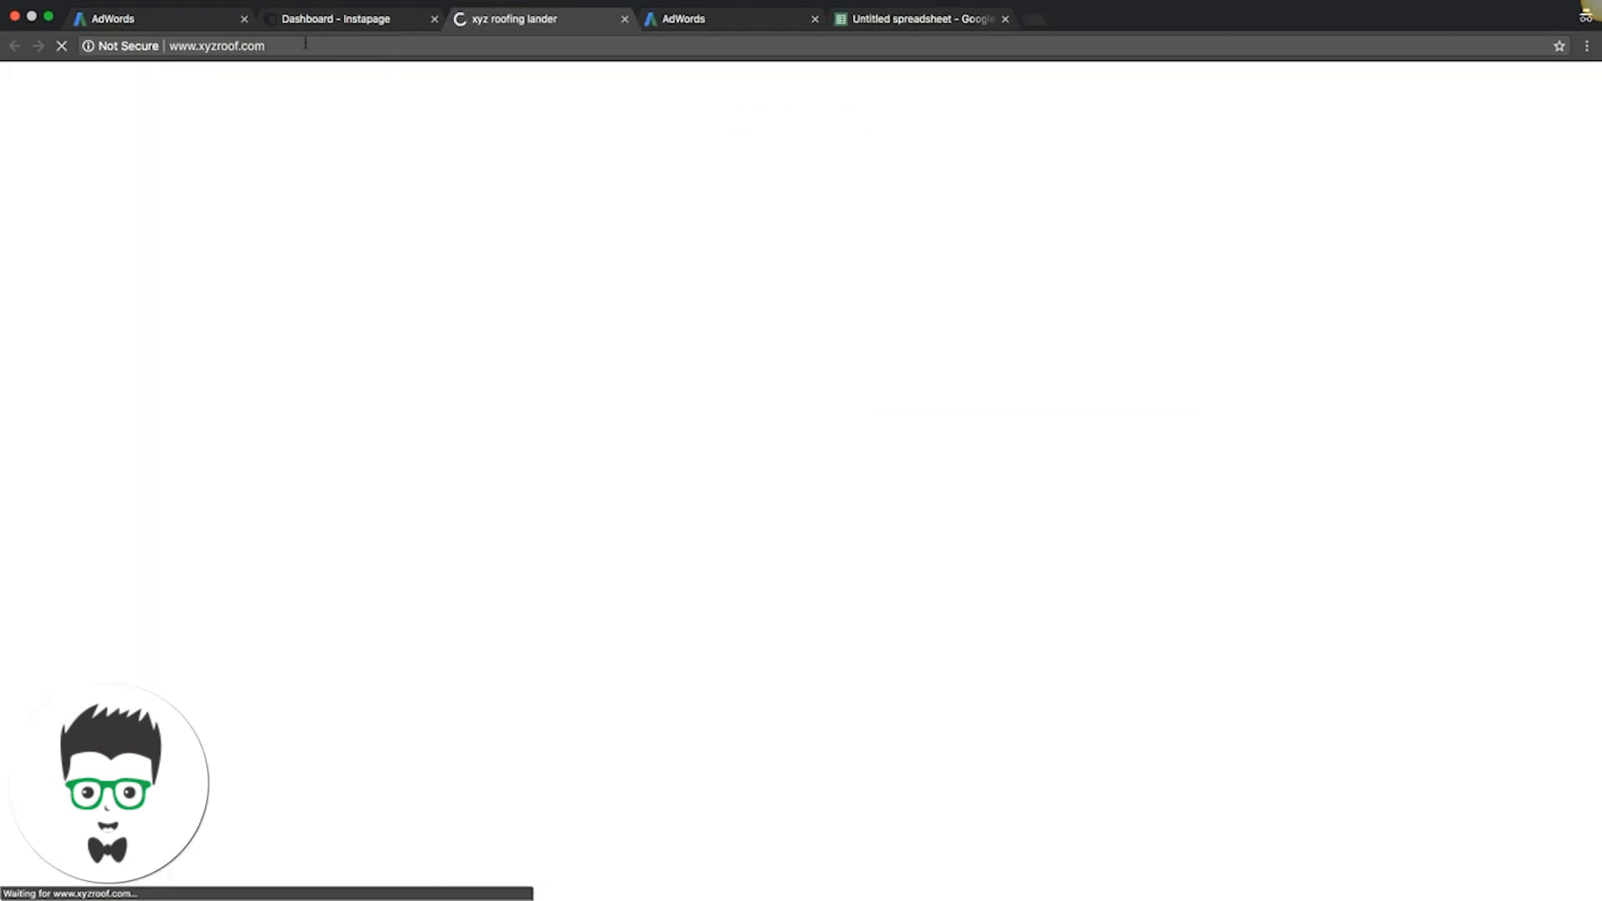
pyautogui.click(297, 48)
pyautogui.hotkey('ctrl', 'c')
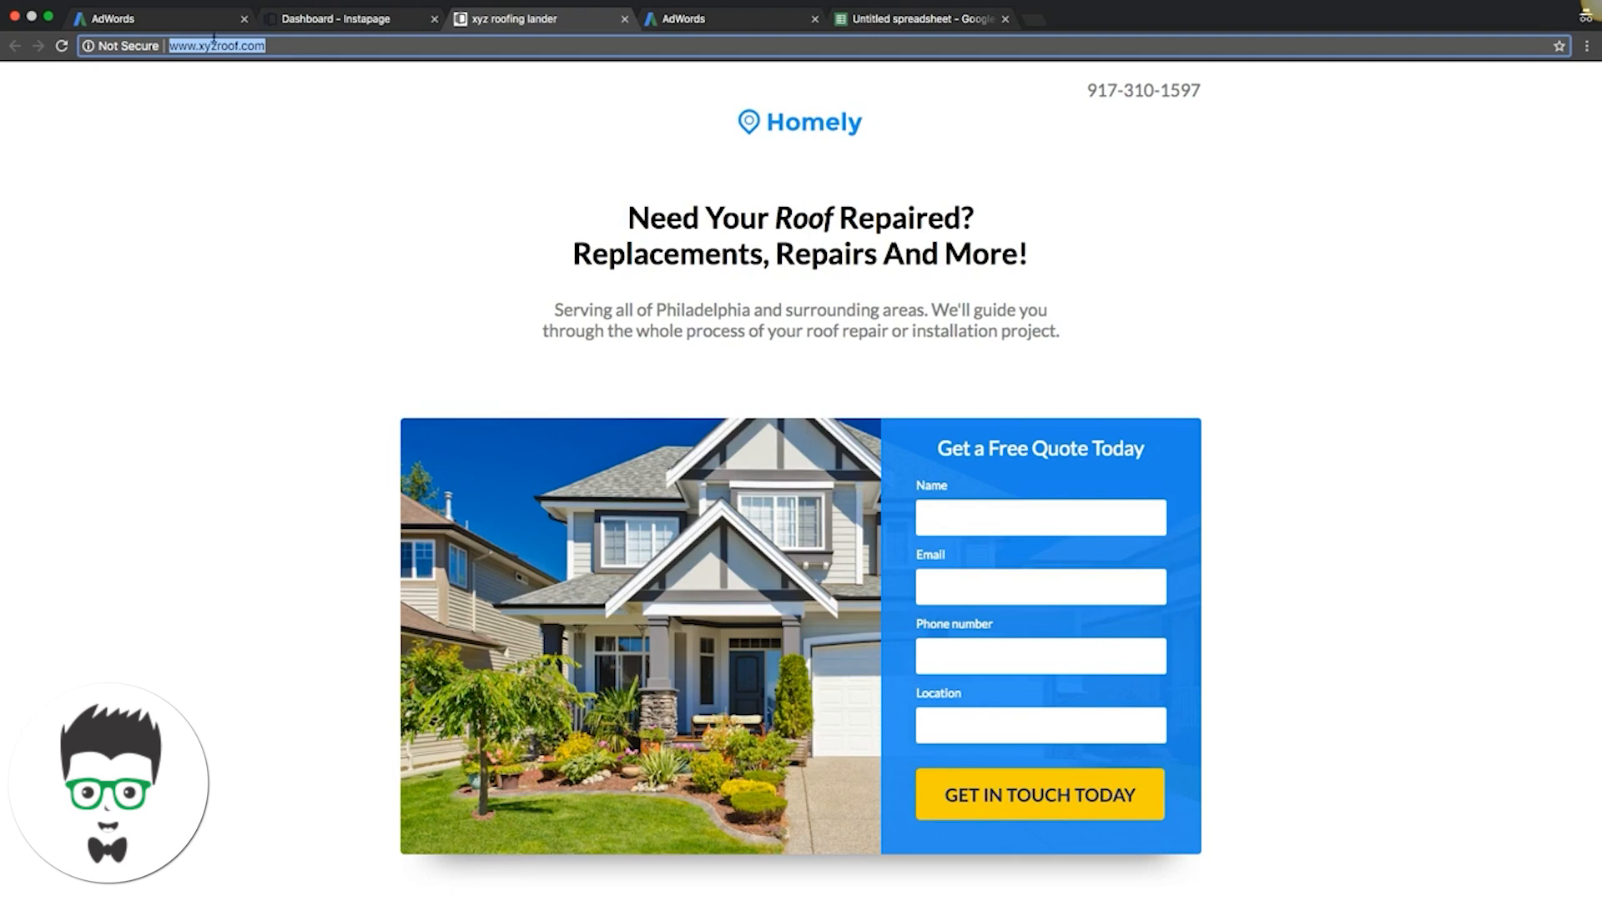
pyautogui.click(177, 25)
pyautogui.click(370, 556)
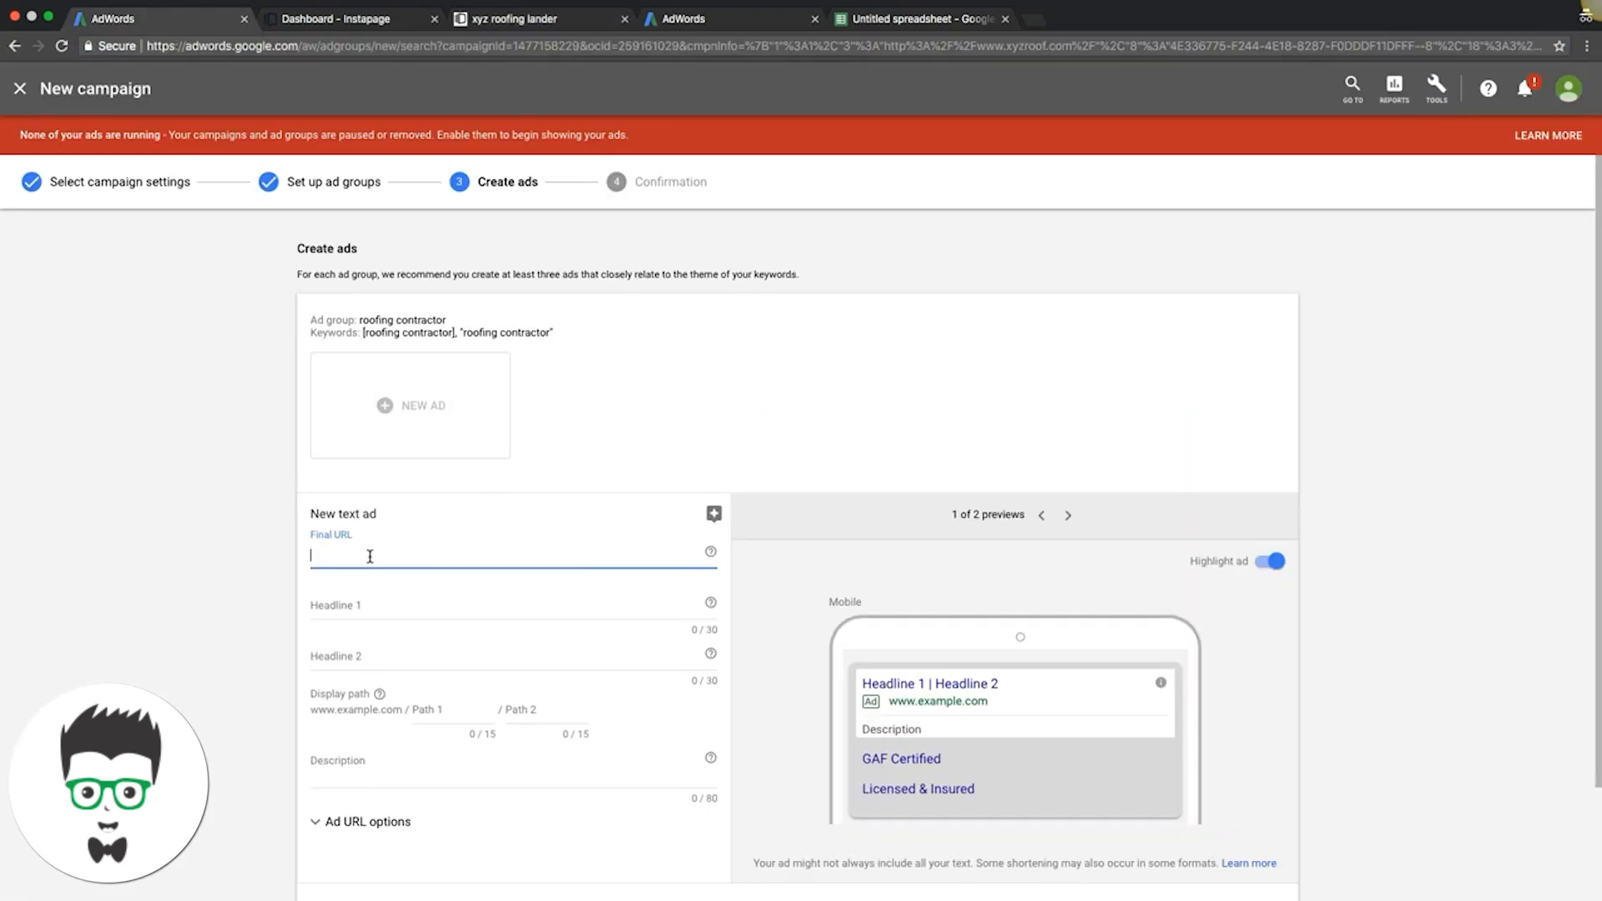
pyautogui.hotkey('ctrl', 'v')
pyautogui.click(276, 576)
pyautogui.scroll(-2, 273, 578)
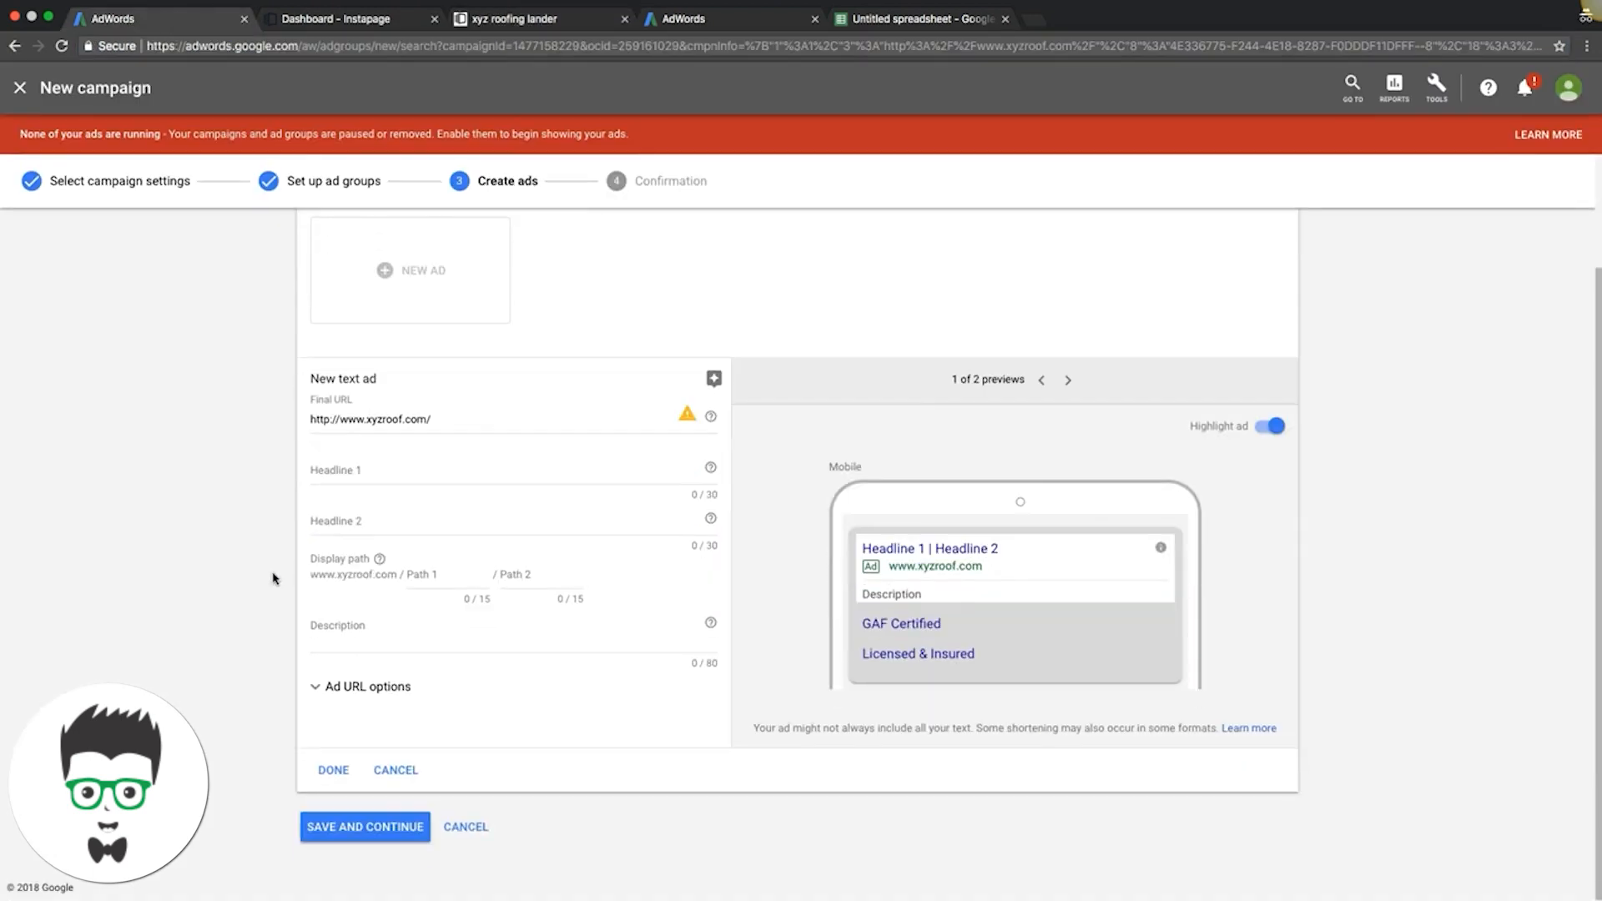
# Set the text ad's Headline 1 to "Premier Roof Contractors" and Headline 2 to "Call to Book Your Free Estimate".
pyautogui.click(333, 467)
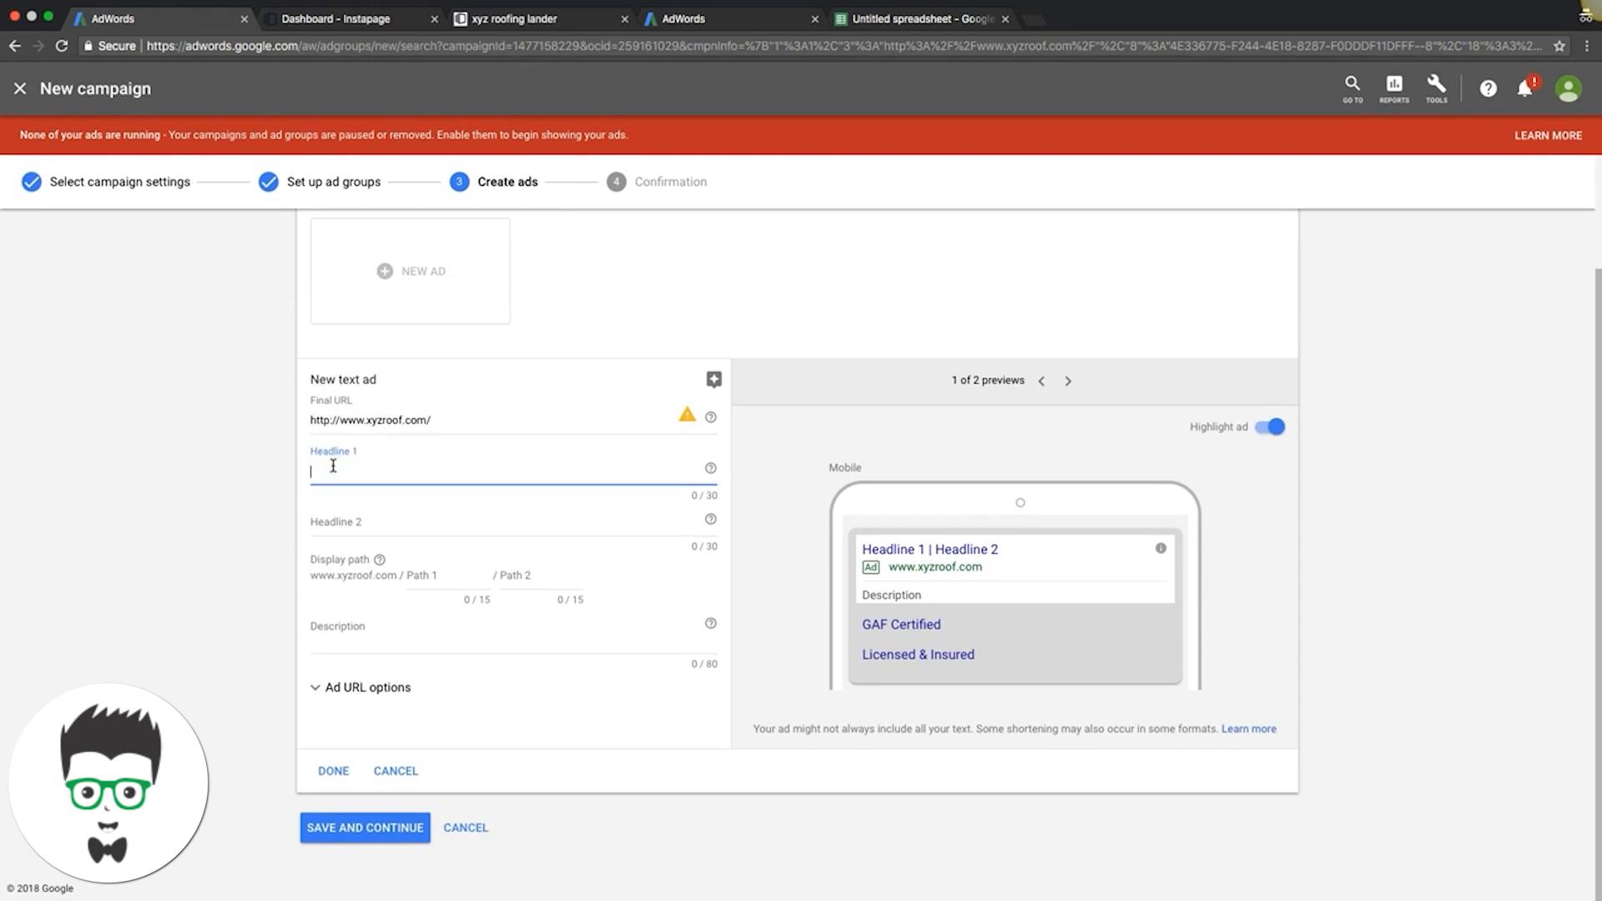
pyautogui.write('Premier Roof C')
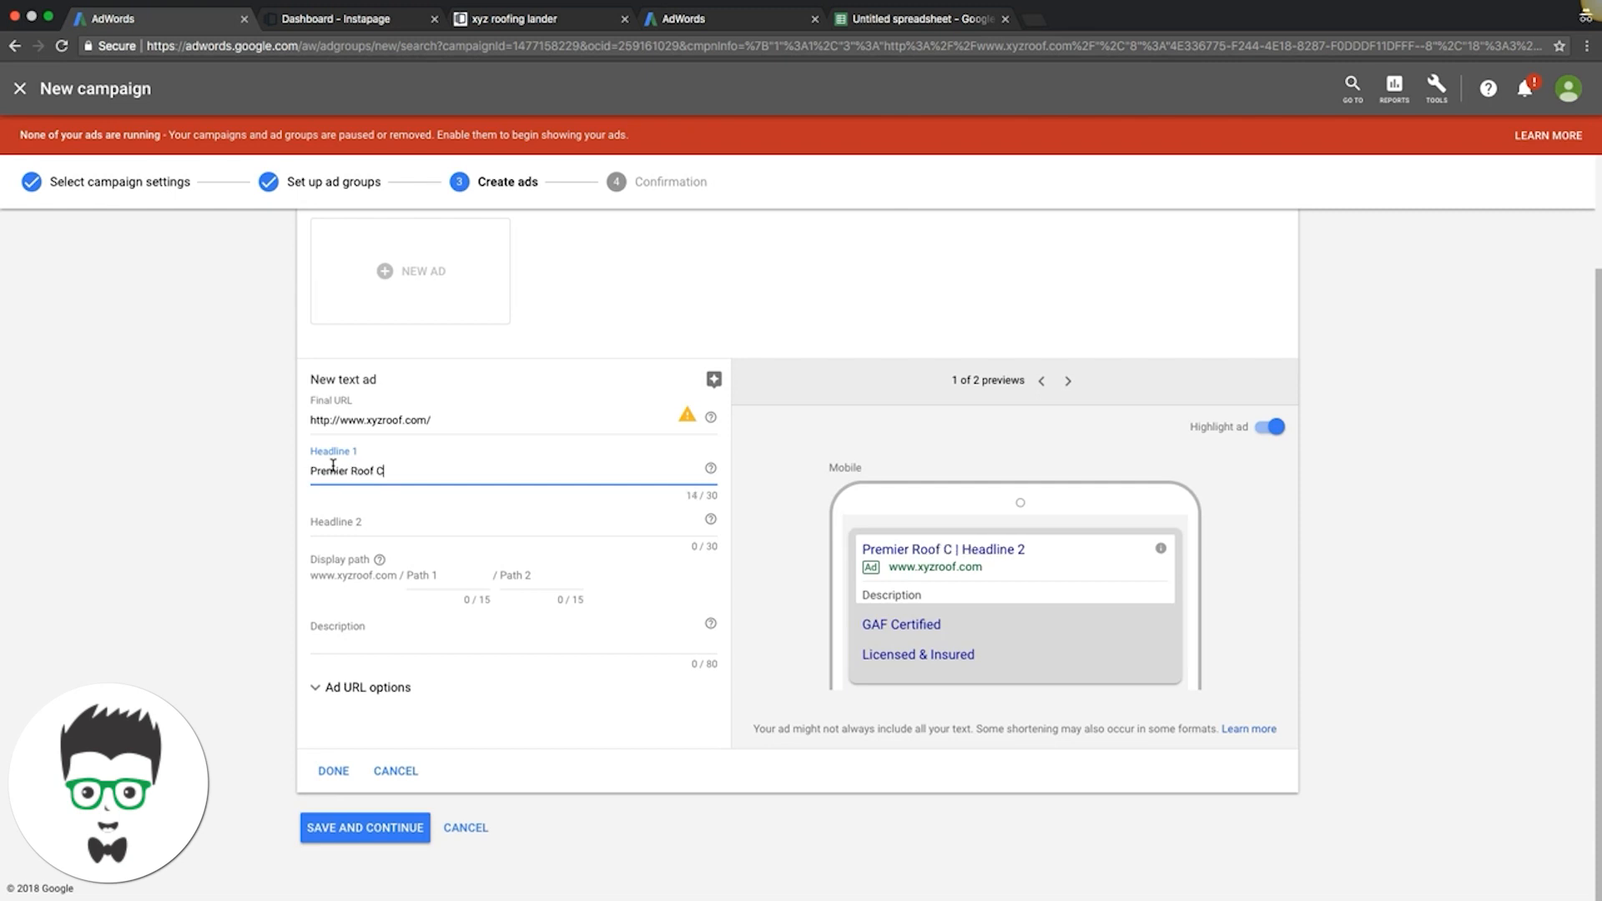
pyautogui.write('ontractors')
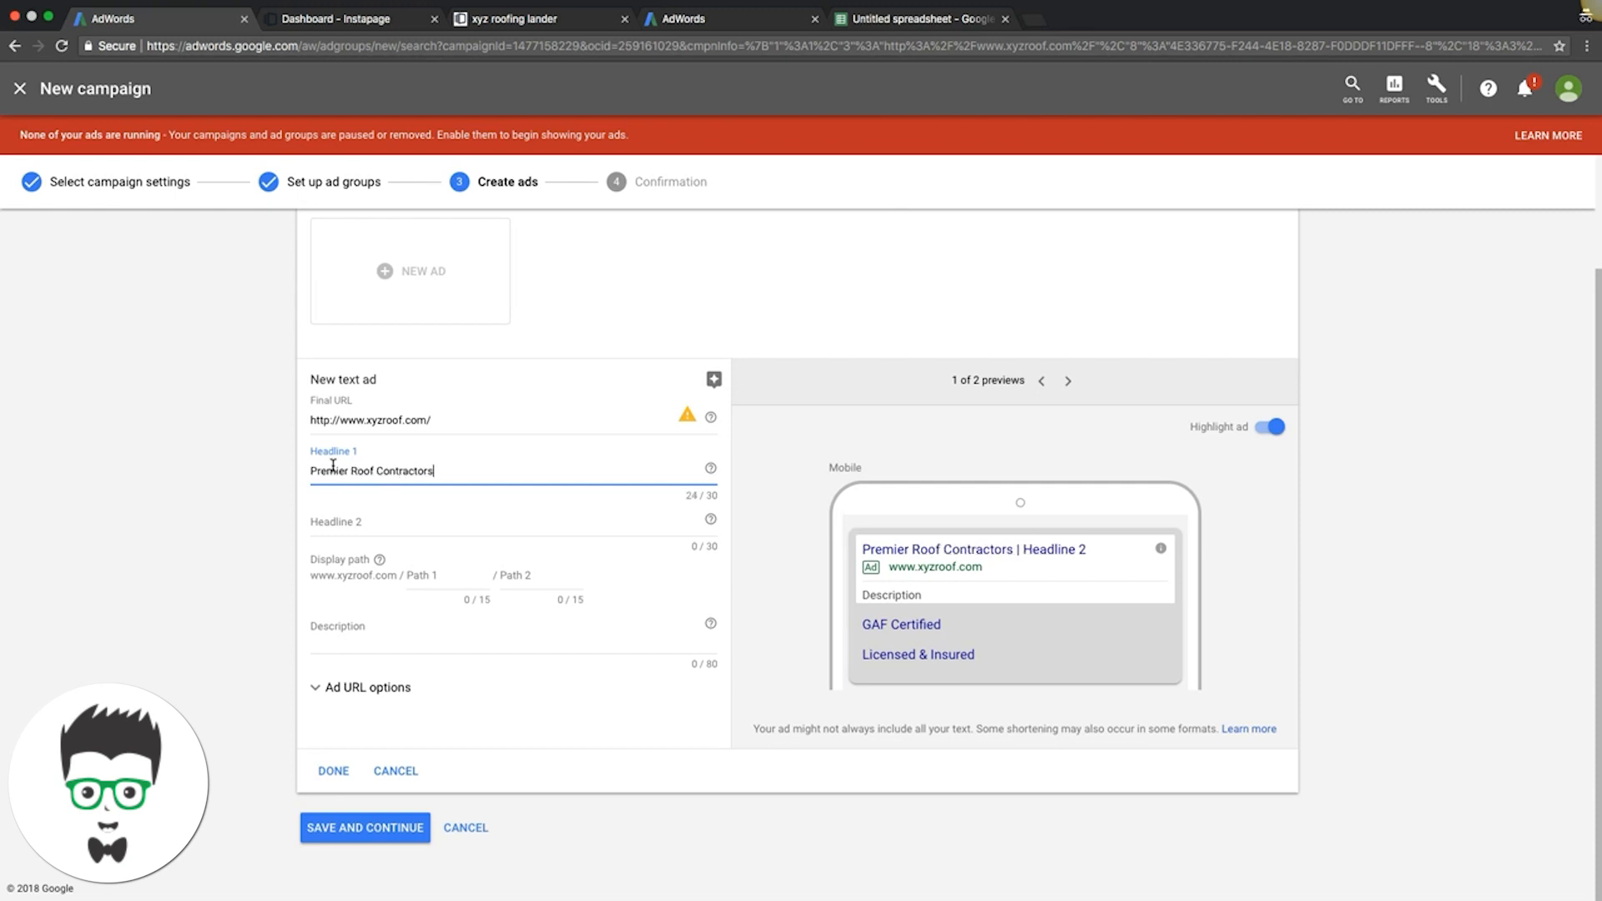
pyautogui.click(329, 519)
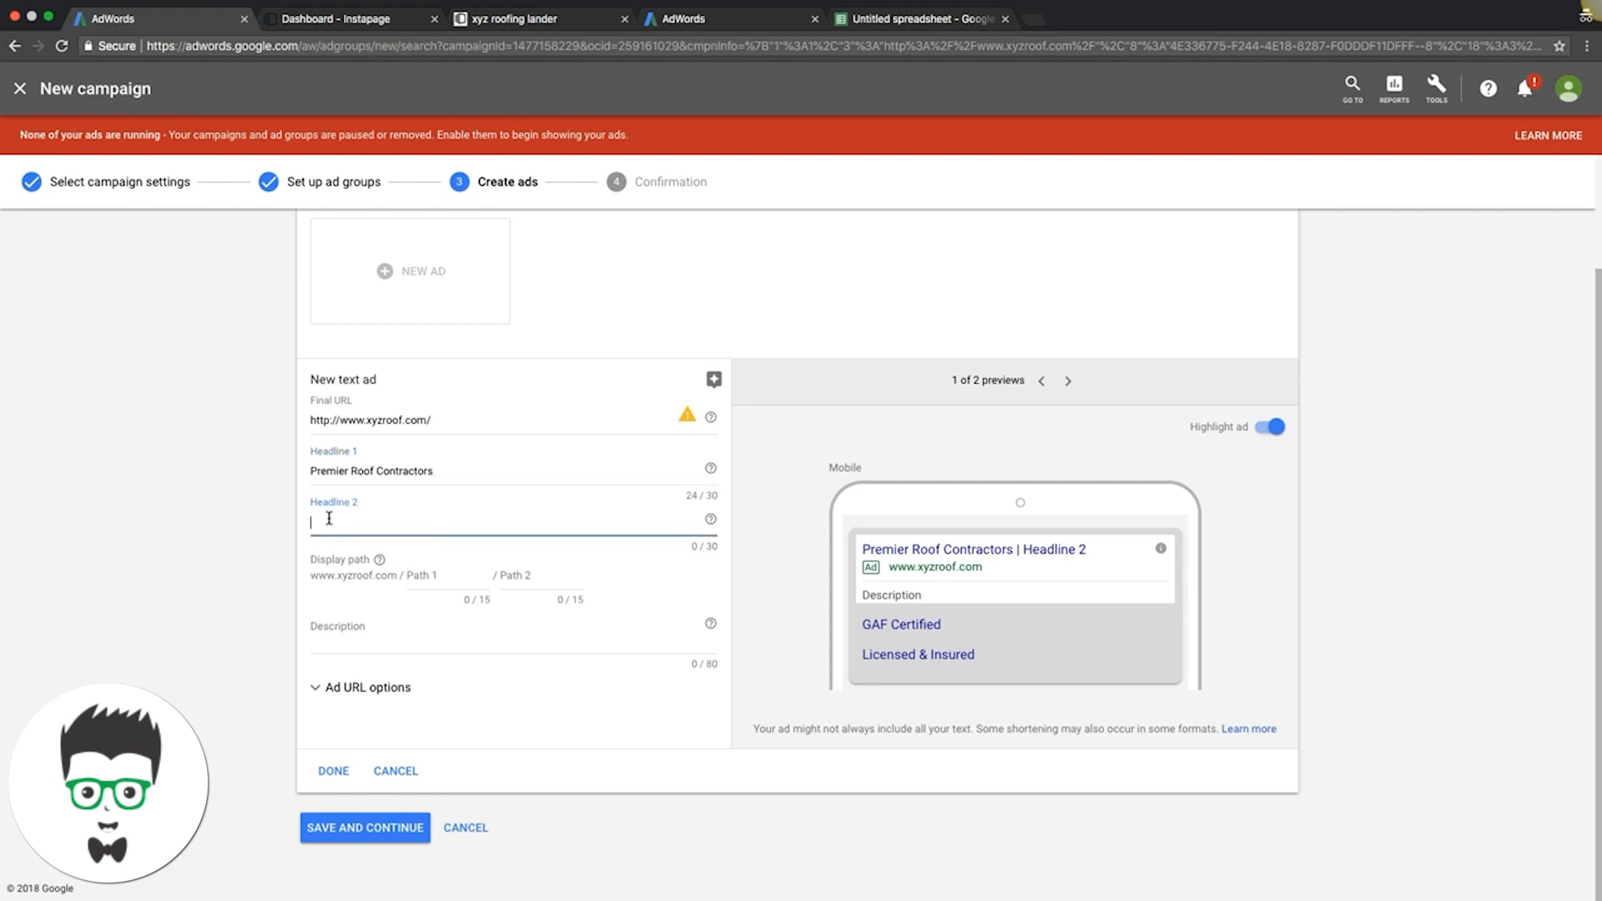
pyautogui.write('Call to Book Your Free')
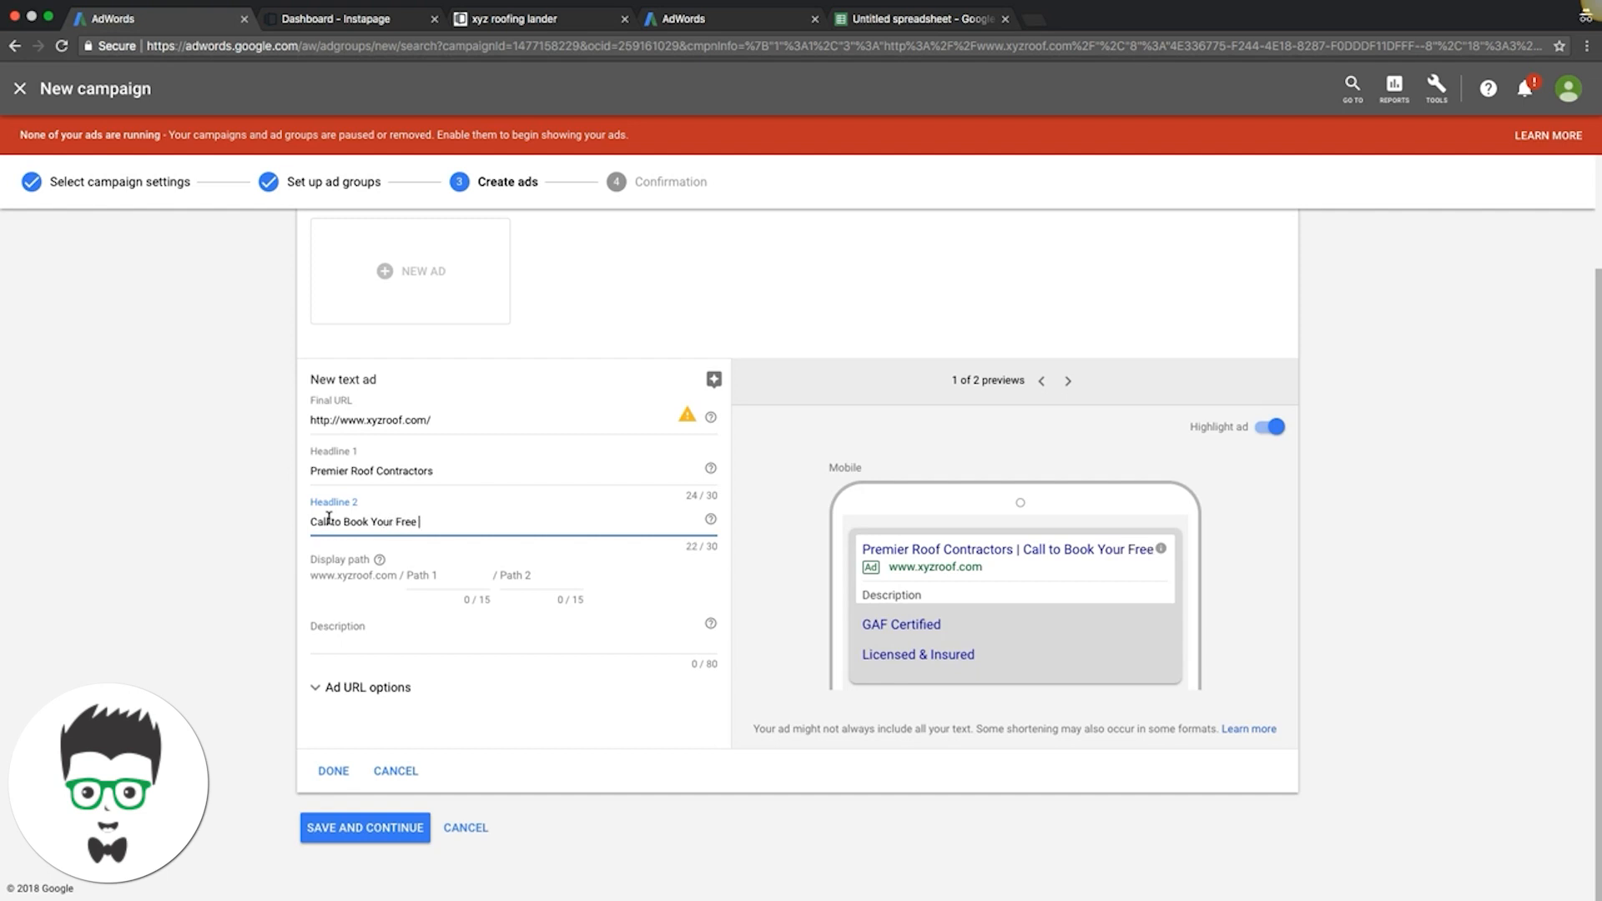
pyautogui.write(' Estimate')
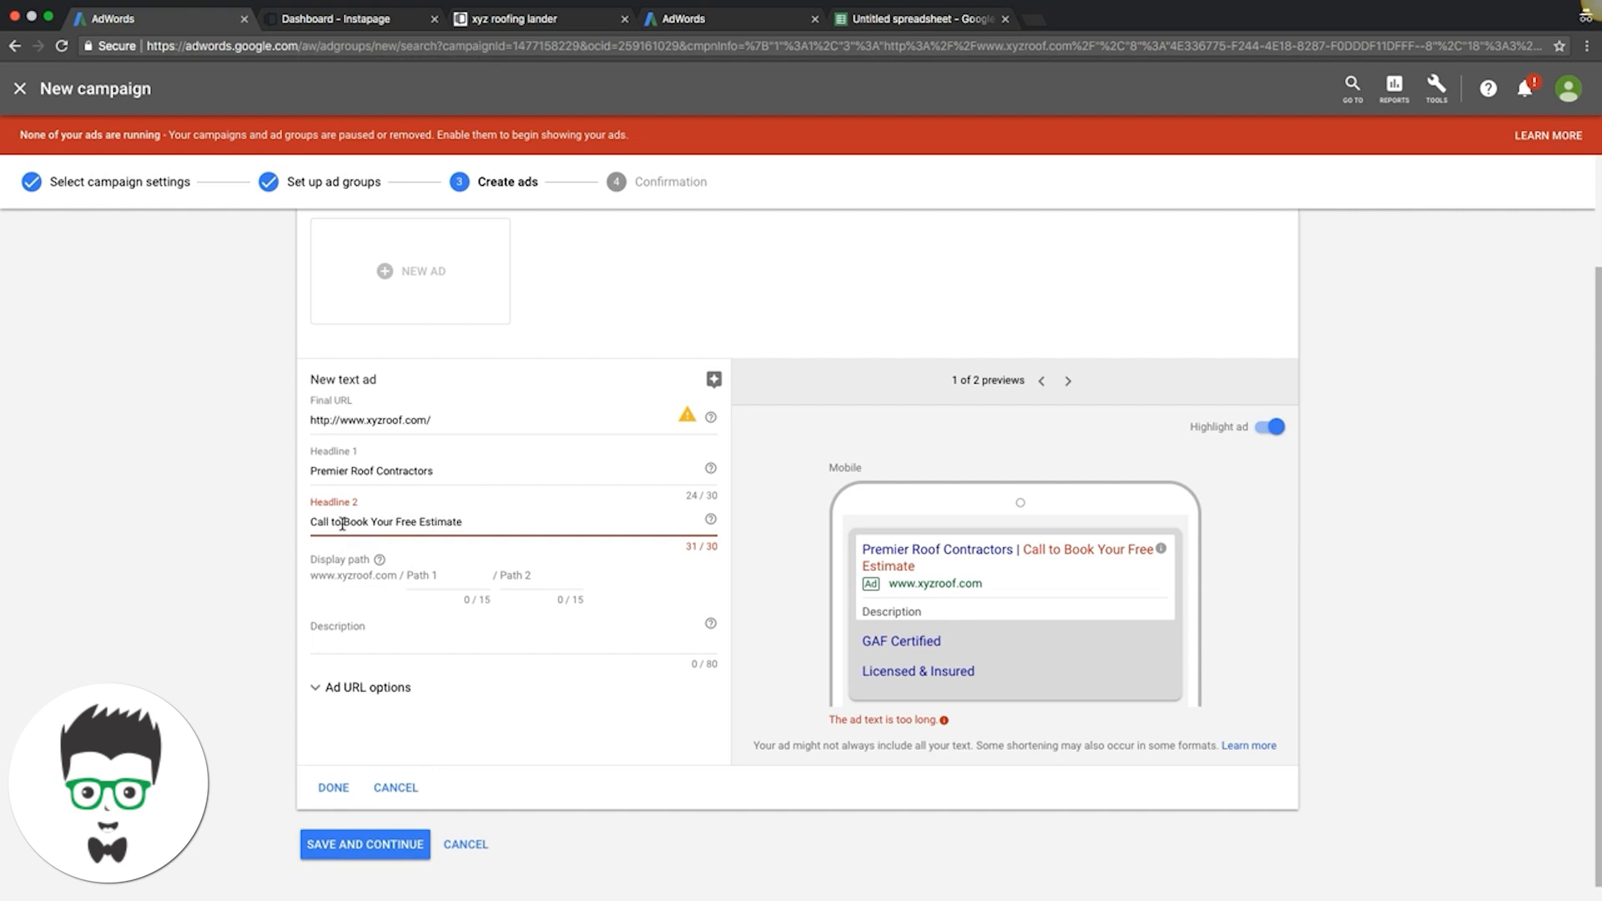
# Shorten Headline 2 by replacing "Your" with "a" so it reads "Call to Book a Free Estimate".
pyautogui.click(341, 523)
pyautogui.click(394, 522)
pyautogui.press('BackSpace')
pyautogui.press('BackSpace')
pyautogui.press('BackSpace')
pyautogui.press('BackSpace')
pyautogui.press('BackSpace')
pyautogui.write('a')
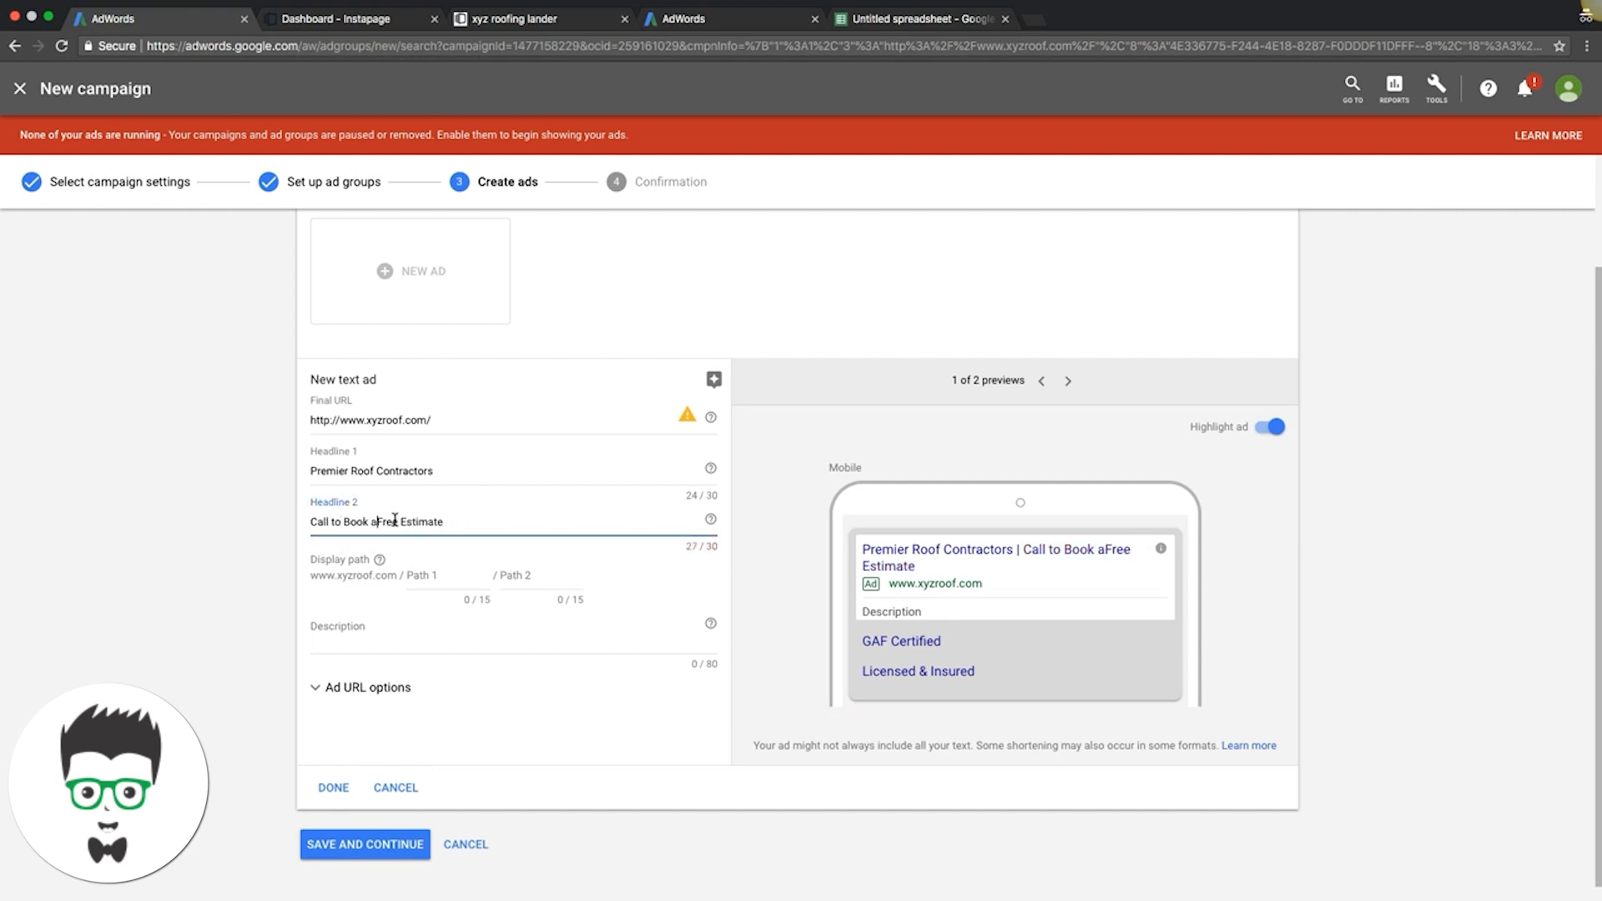
# Set the ad's display path to roof in Path 1 and contractor in Path 2.
pyautogui.click(452, 577)
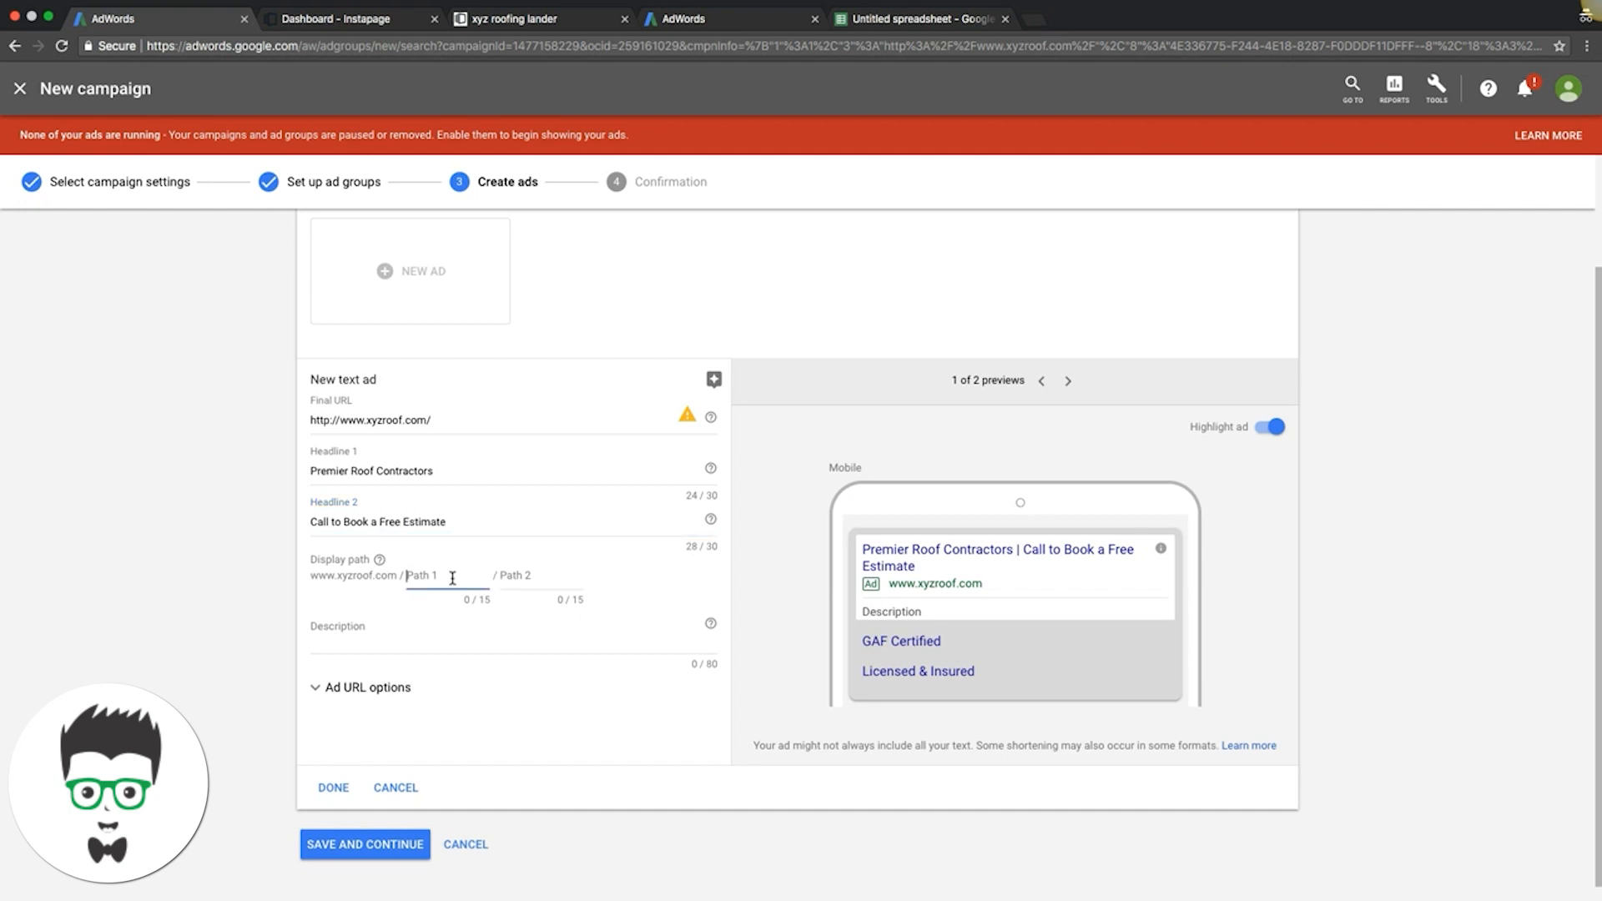
pyautogui.write('roof')
pyautogui.click(526, 575)
pyautogui.write('contractor')
# Write the ad description "Recommended - Philadelphia's #1 Roof Repair & Replacement Contractor. Call Today", correcting the misspelled "Contractor".
pyautogui.click(317, 654)
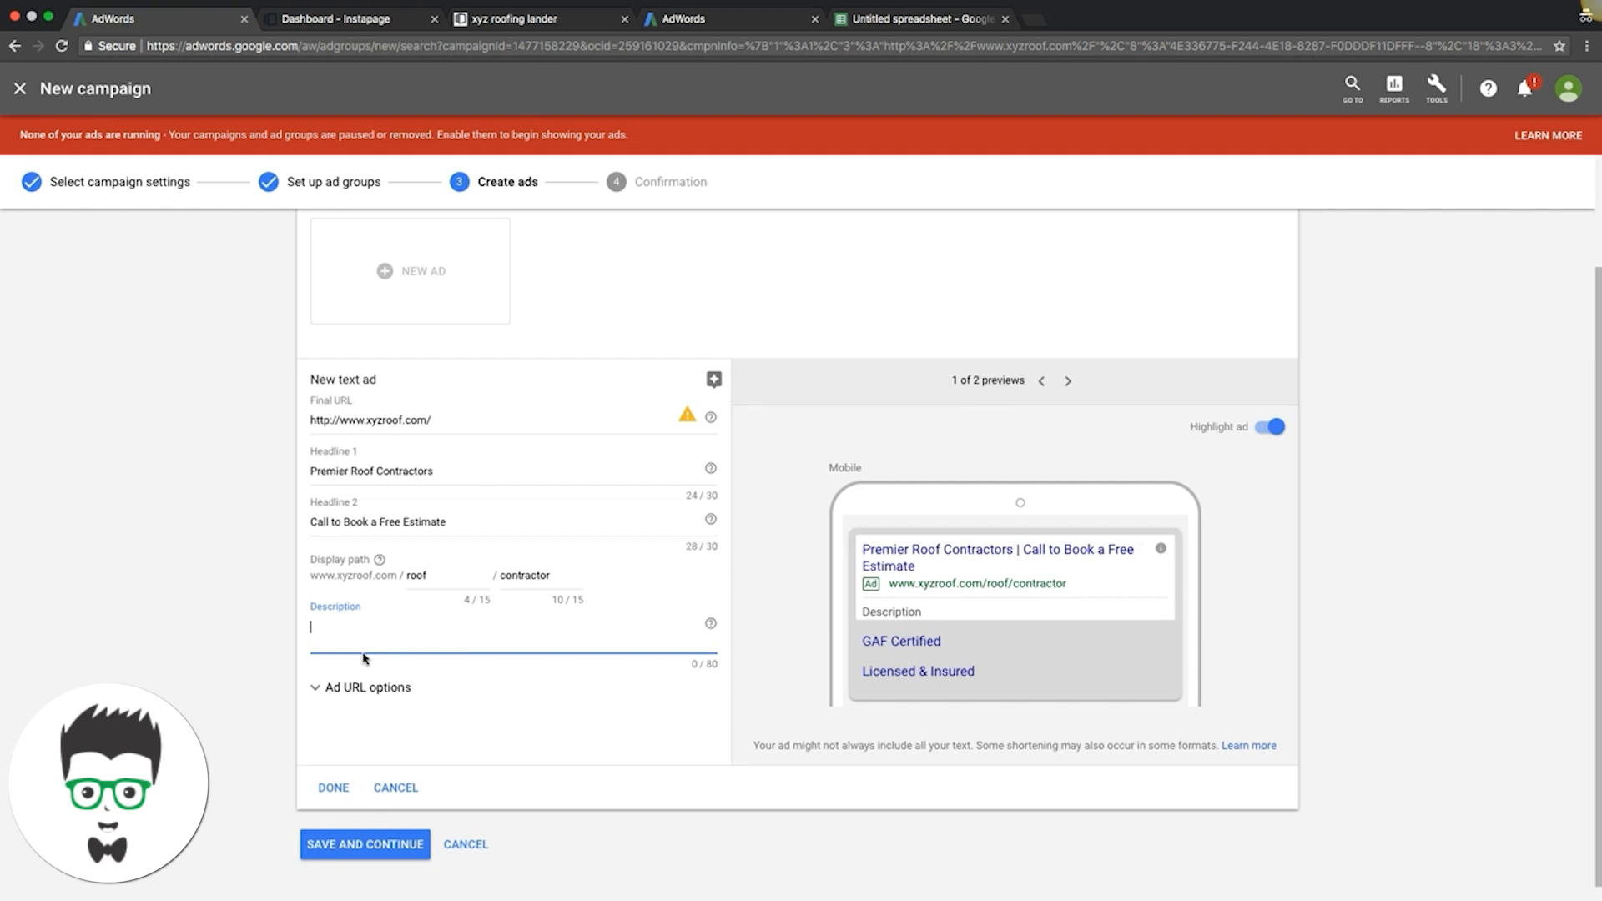
pyautogui.write('Recommended - Philadelp')
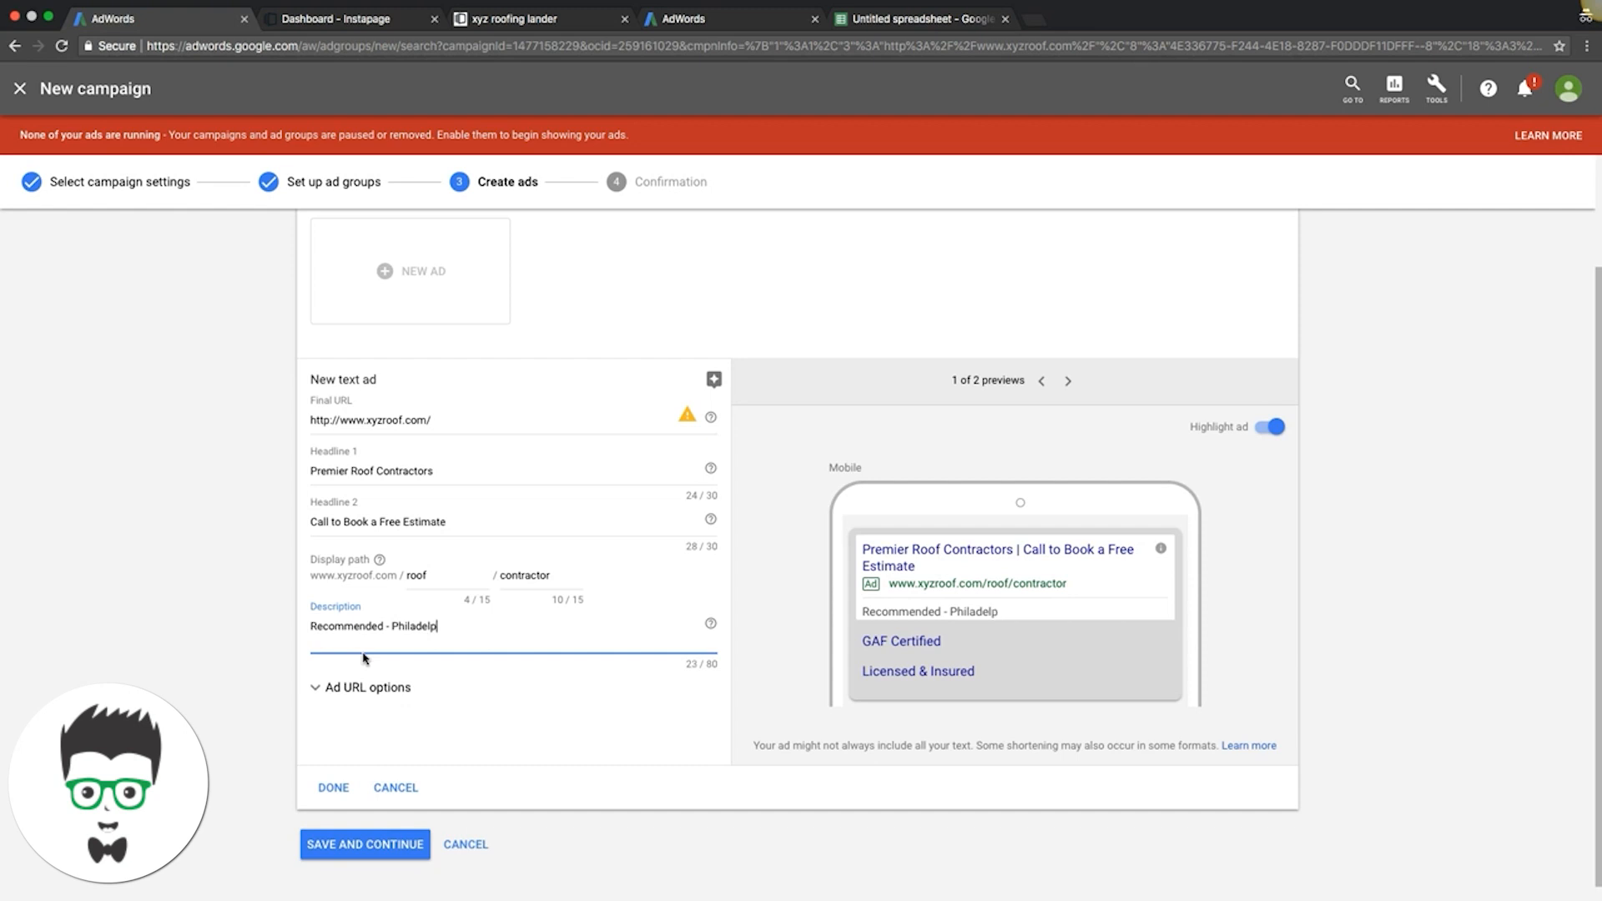
pyautogui.write("jihia's #1 Roof Repair")
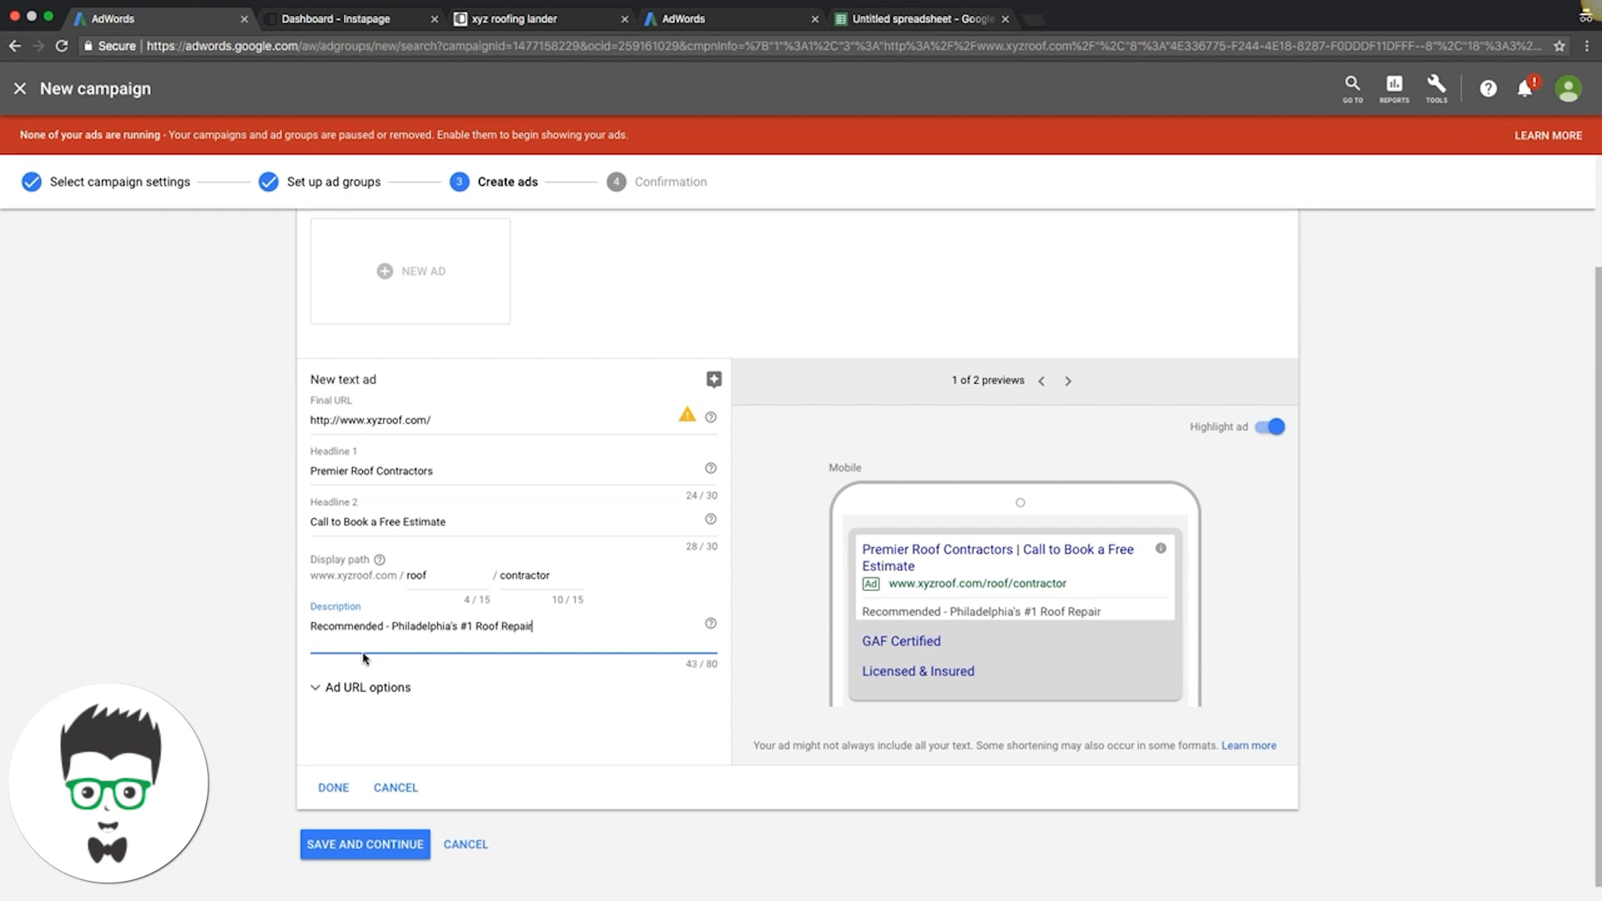
pyautogui.write(' & Replacement Contrcto')
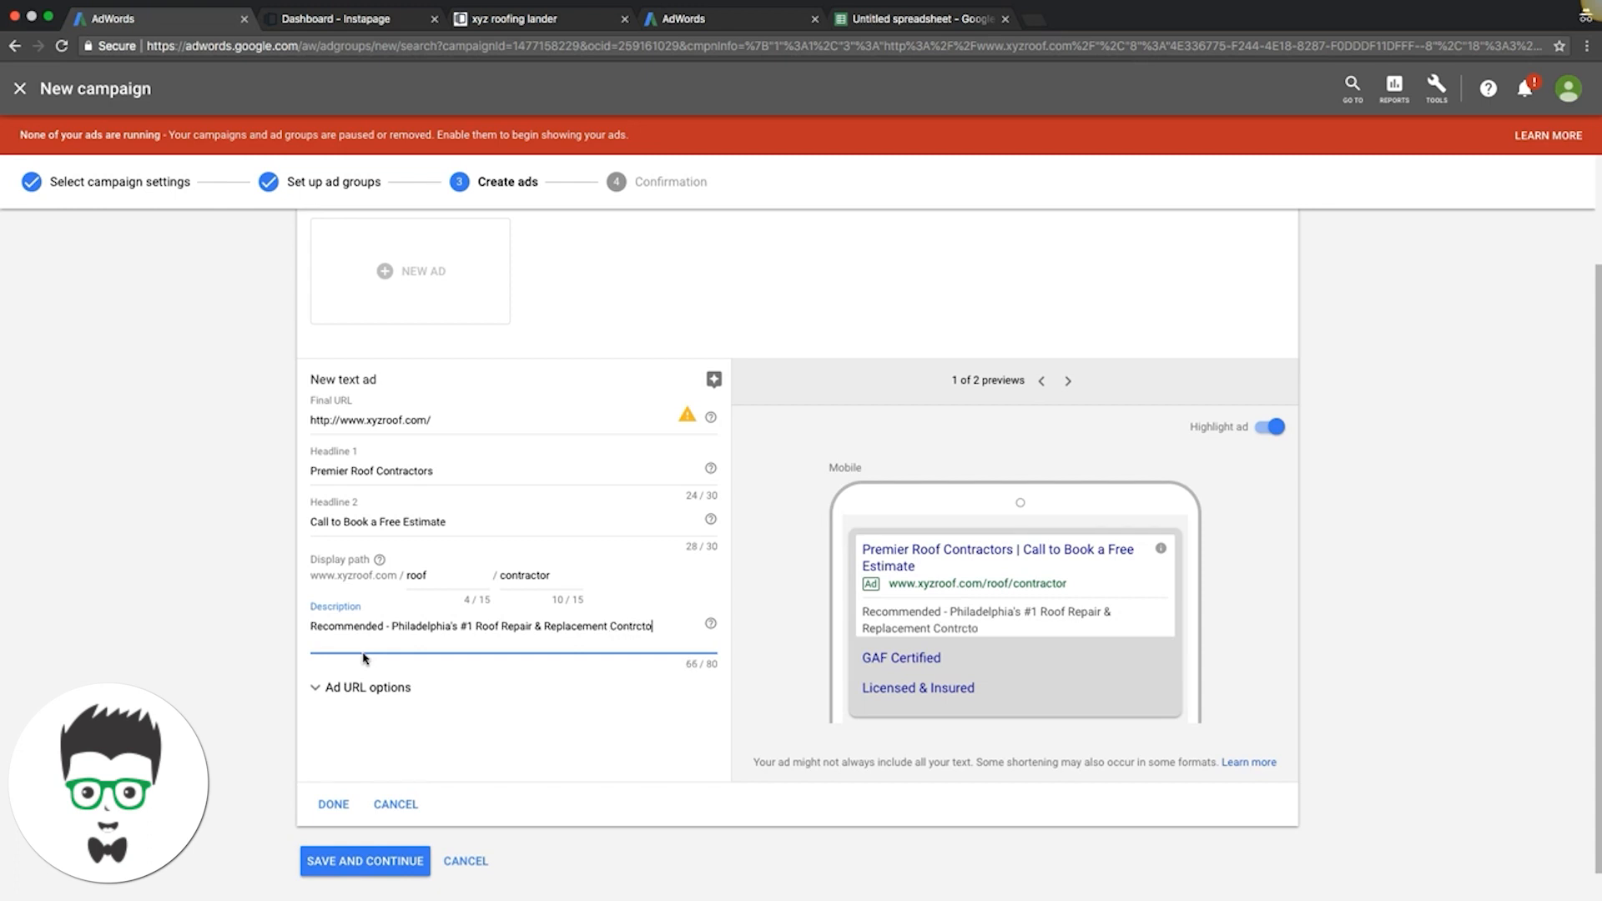
pyautogui.write('.')
pyautogui.rightClick(630, 626)
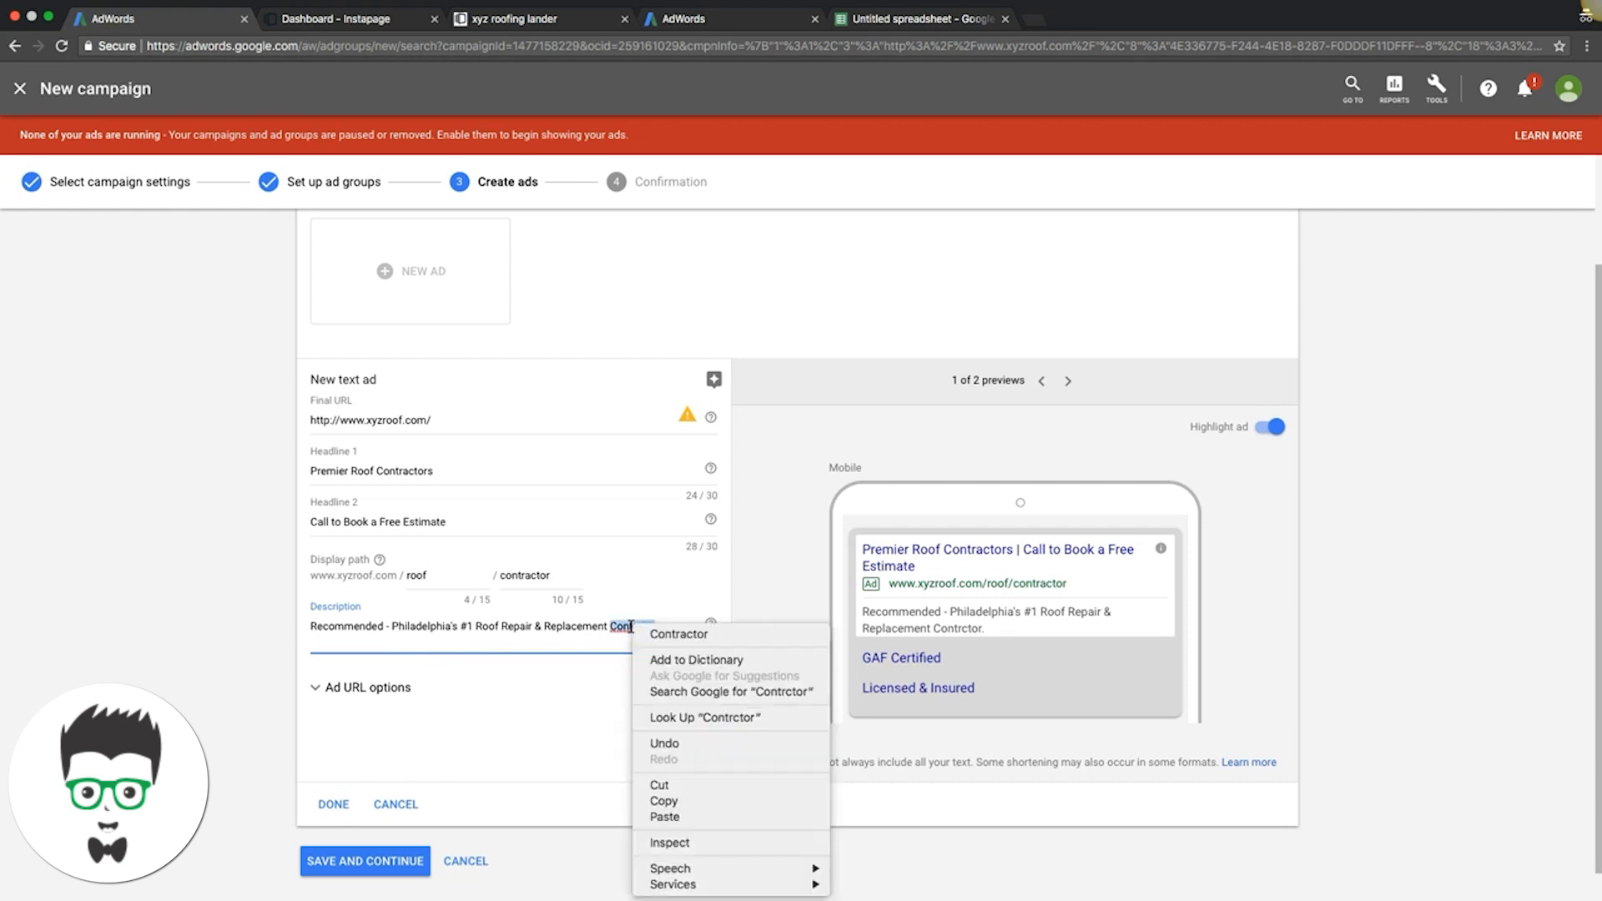
pyautogui.click(671, 632)
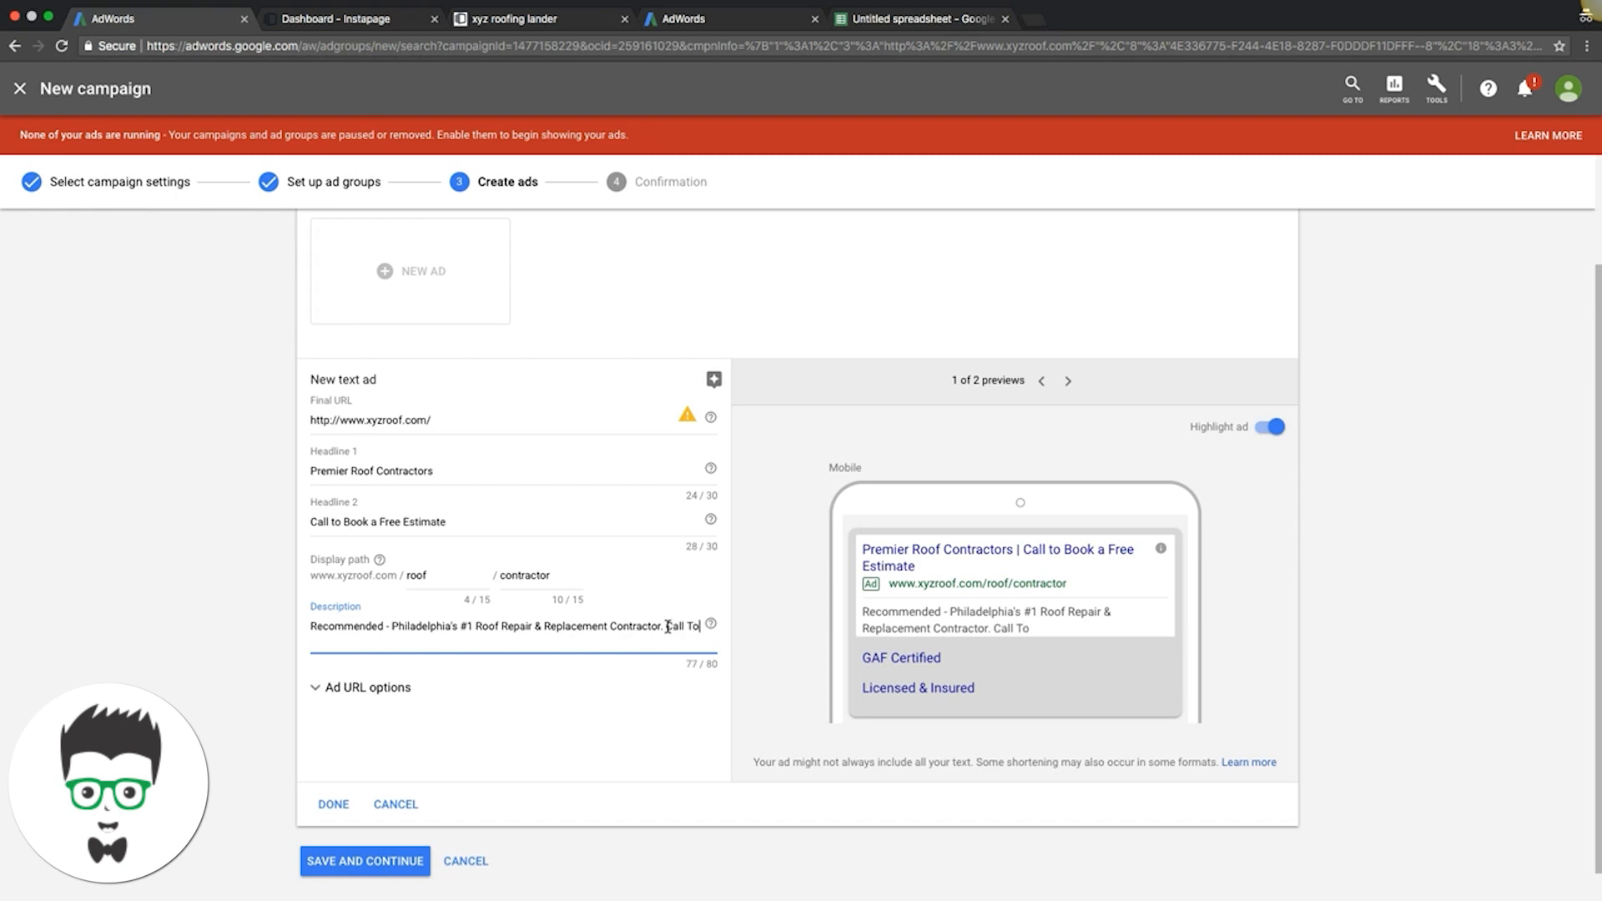
pyautogui.write('day!')
pyautogui.press('BackSpace')
# Finish the text ad with its URL options left empty, save the ads, and continue to the new campaign.
pyautogui.click(317, 688)
pyautogui.scroll(-5, 251, 679)
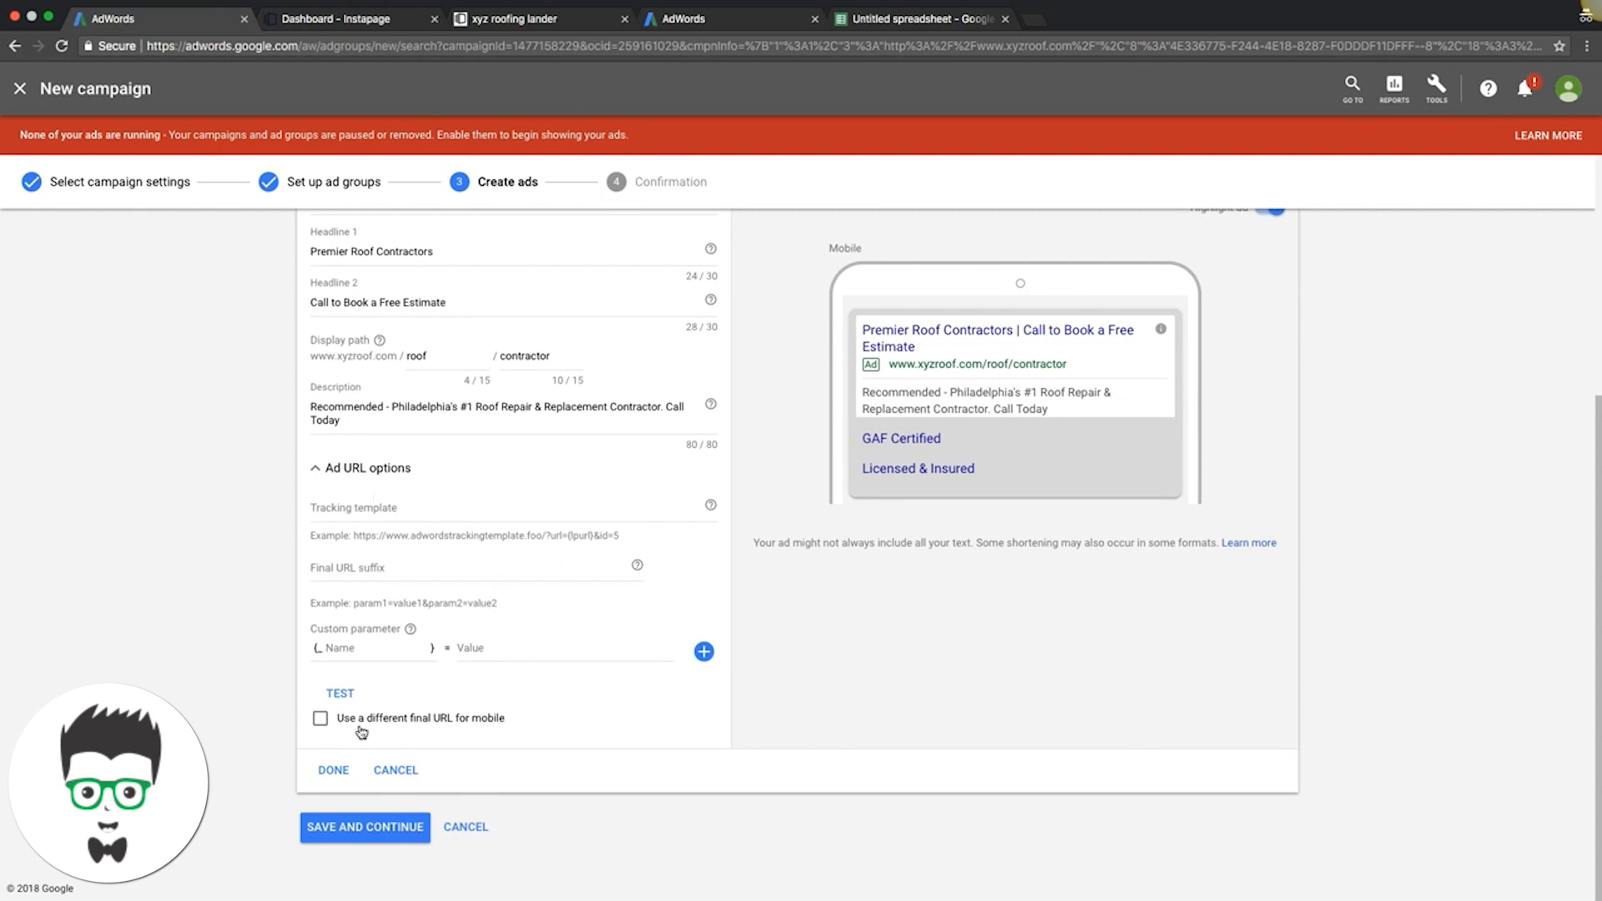
pyautogui.click(343, 774)
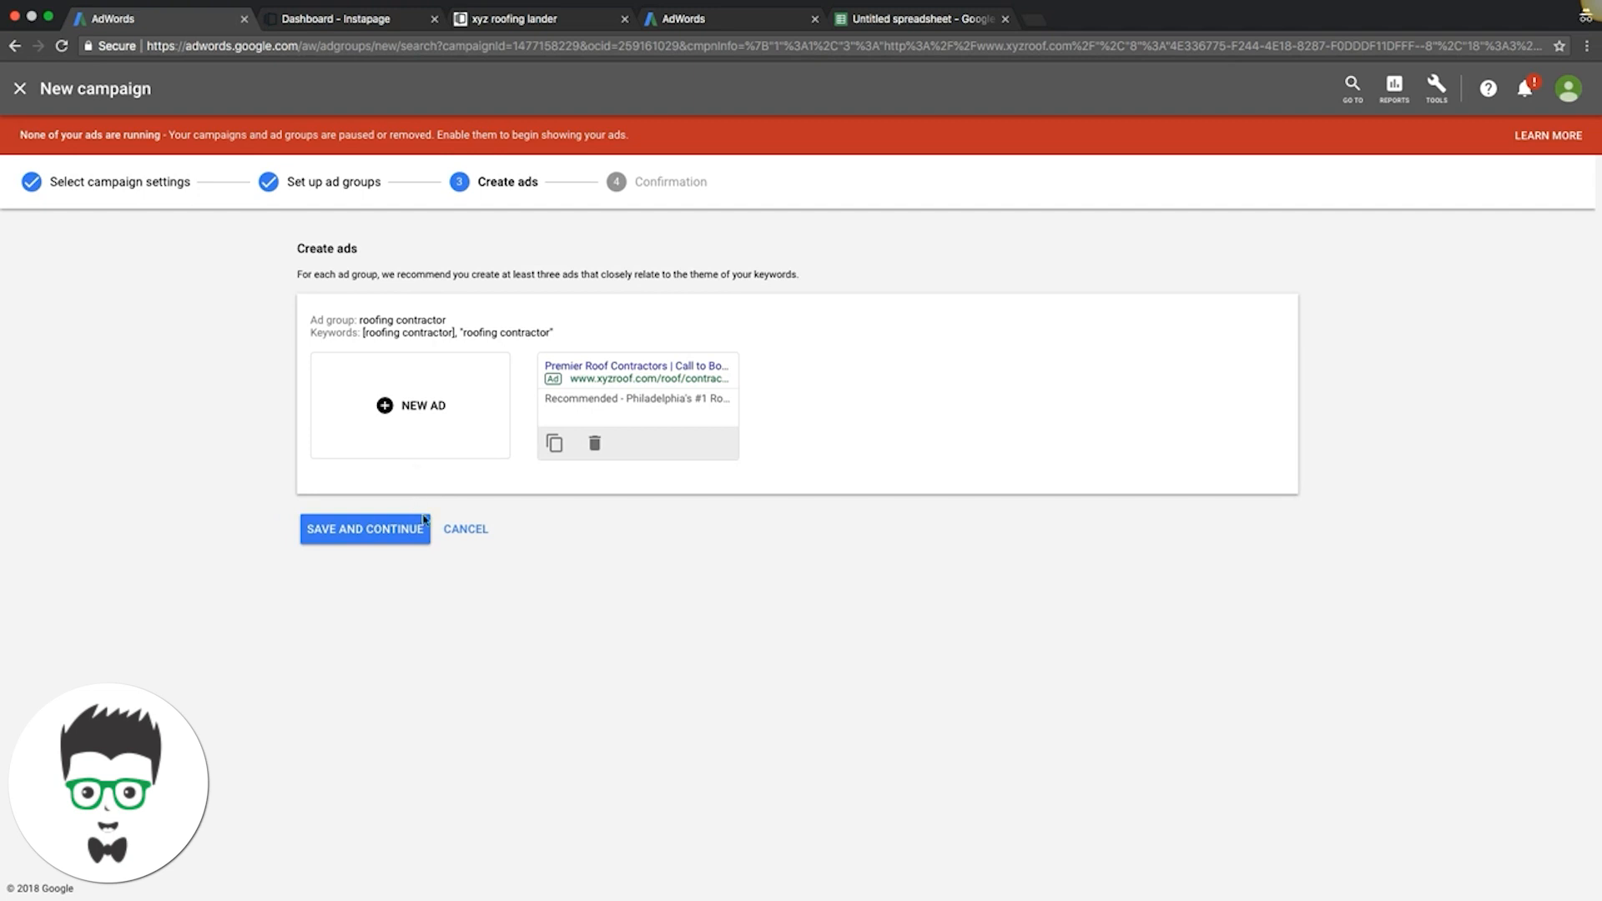
pyautogui.click(386, 537)
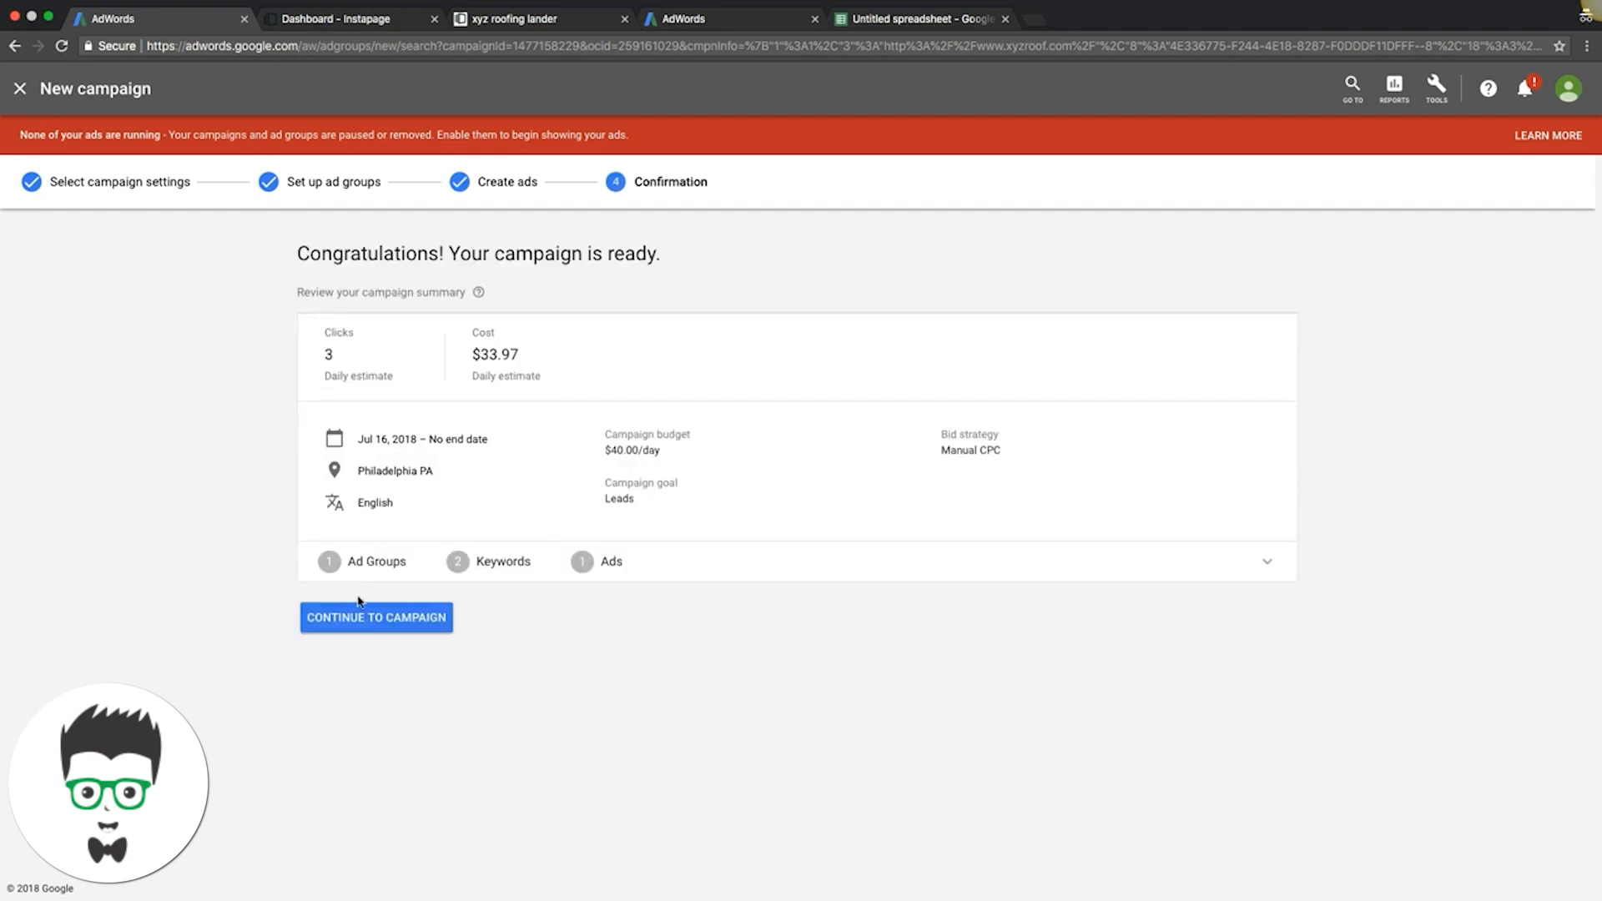
pyautogui.click(375, 617)
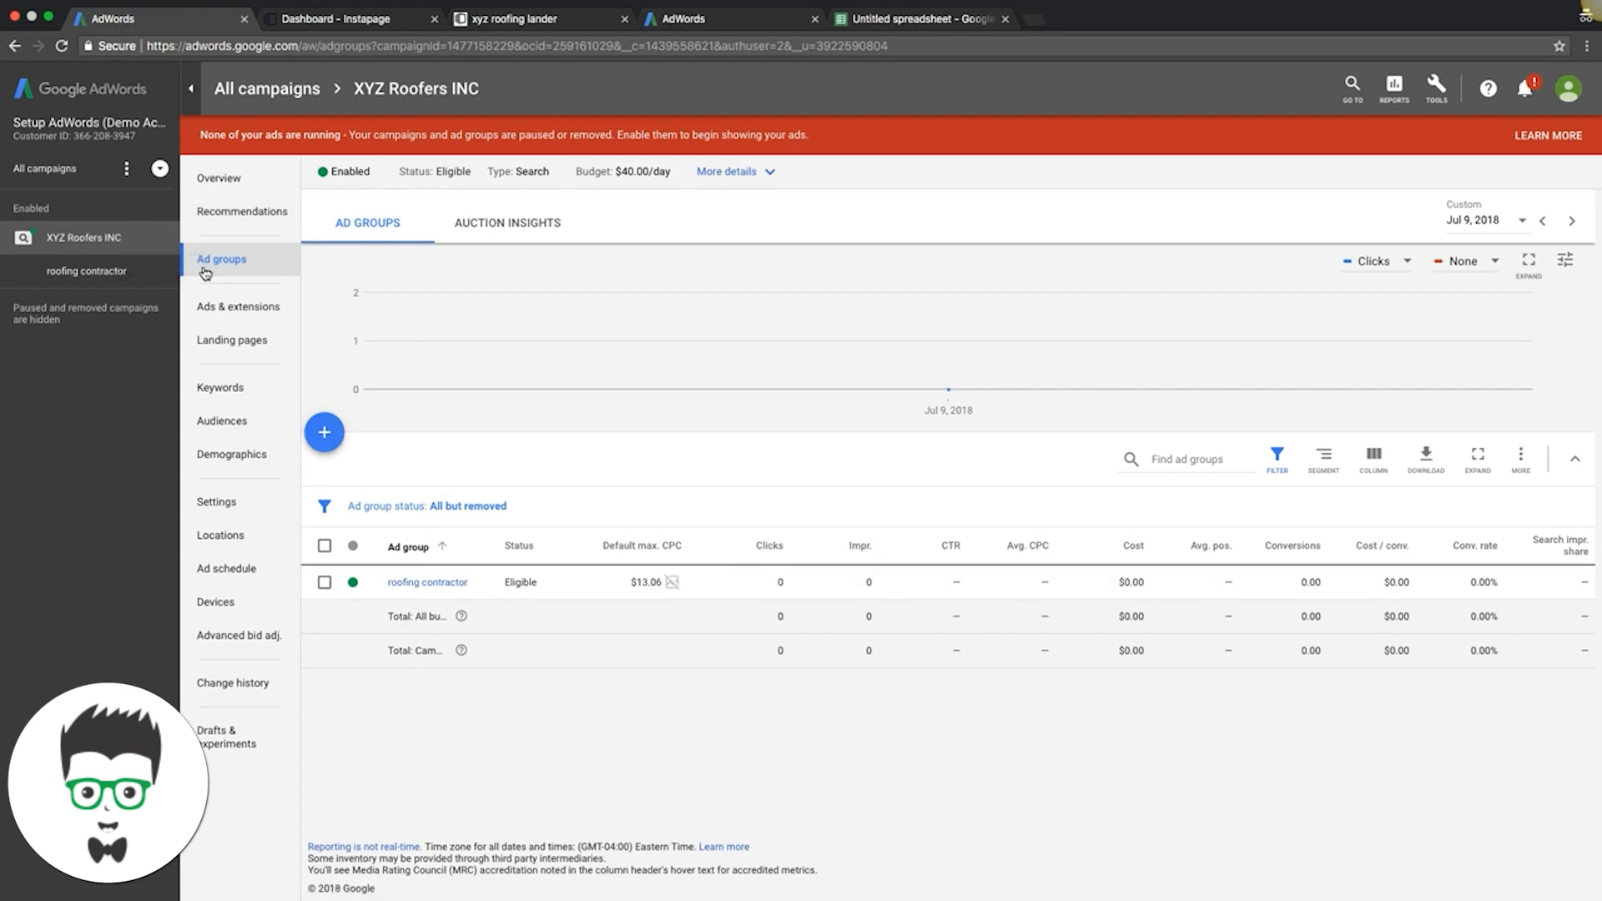
# View the roofing contractor ad group's keywords and its place in the XYZ Roofers INC campaign's ad group list.
pyautogui.click(436, 585)
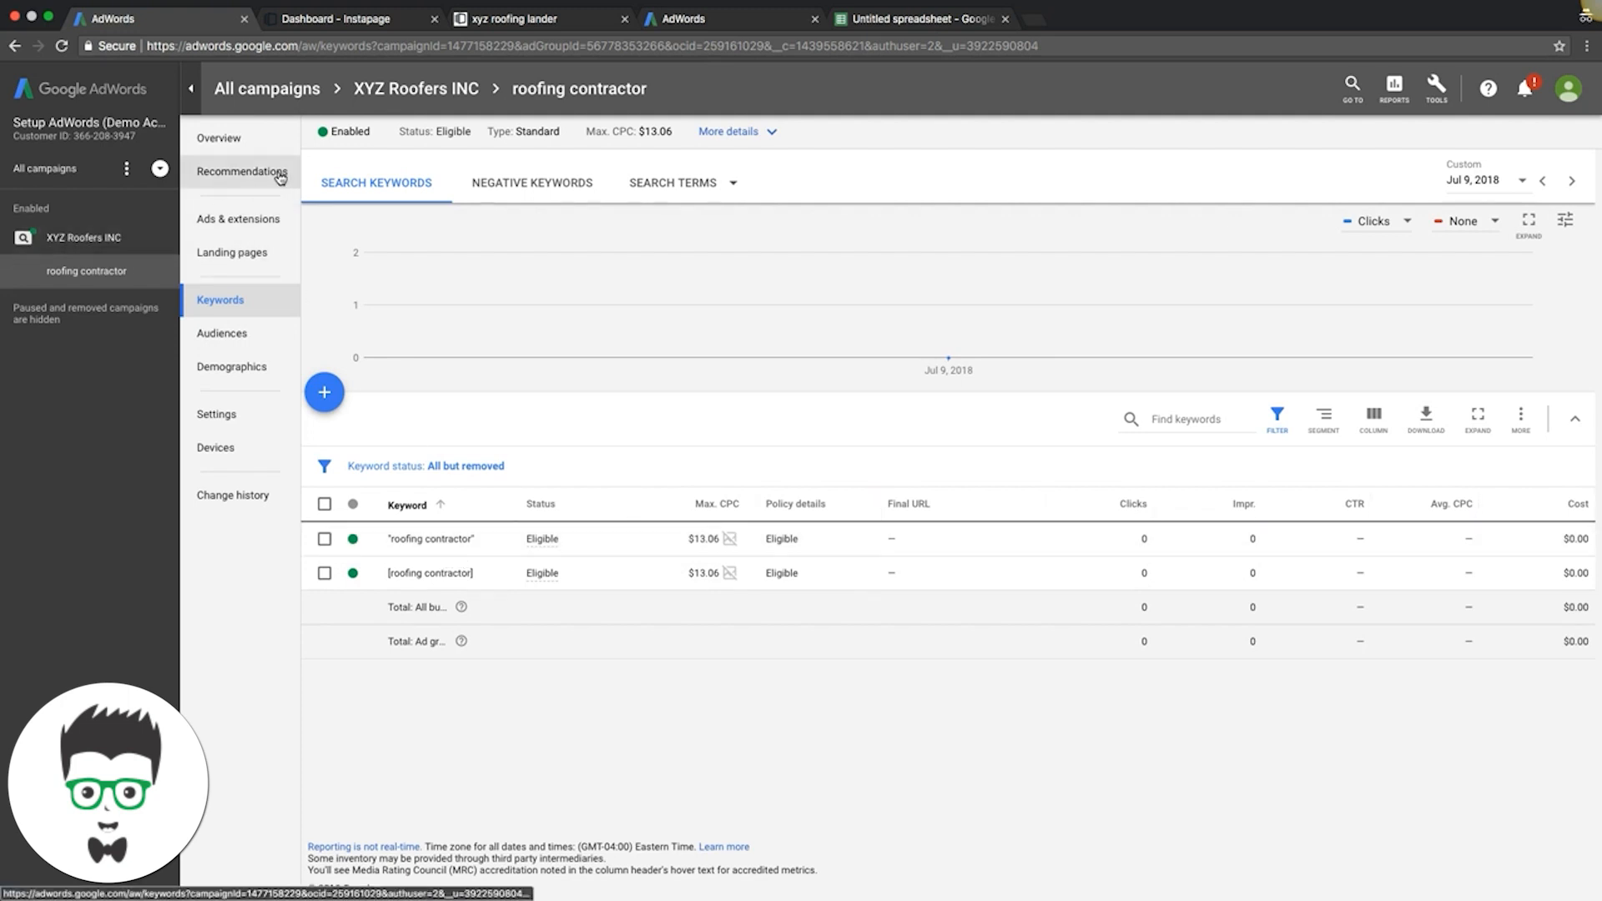
pyautogui.click(165, 235)
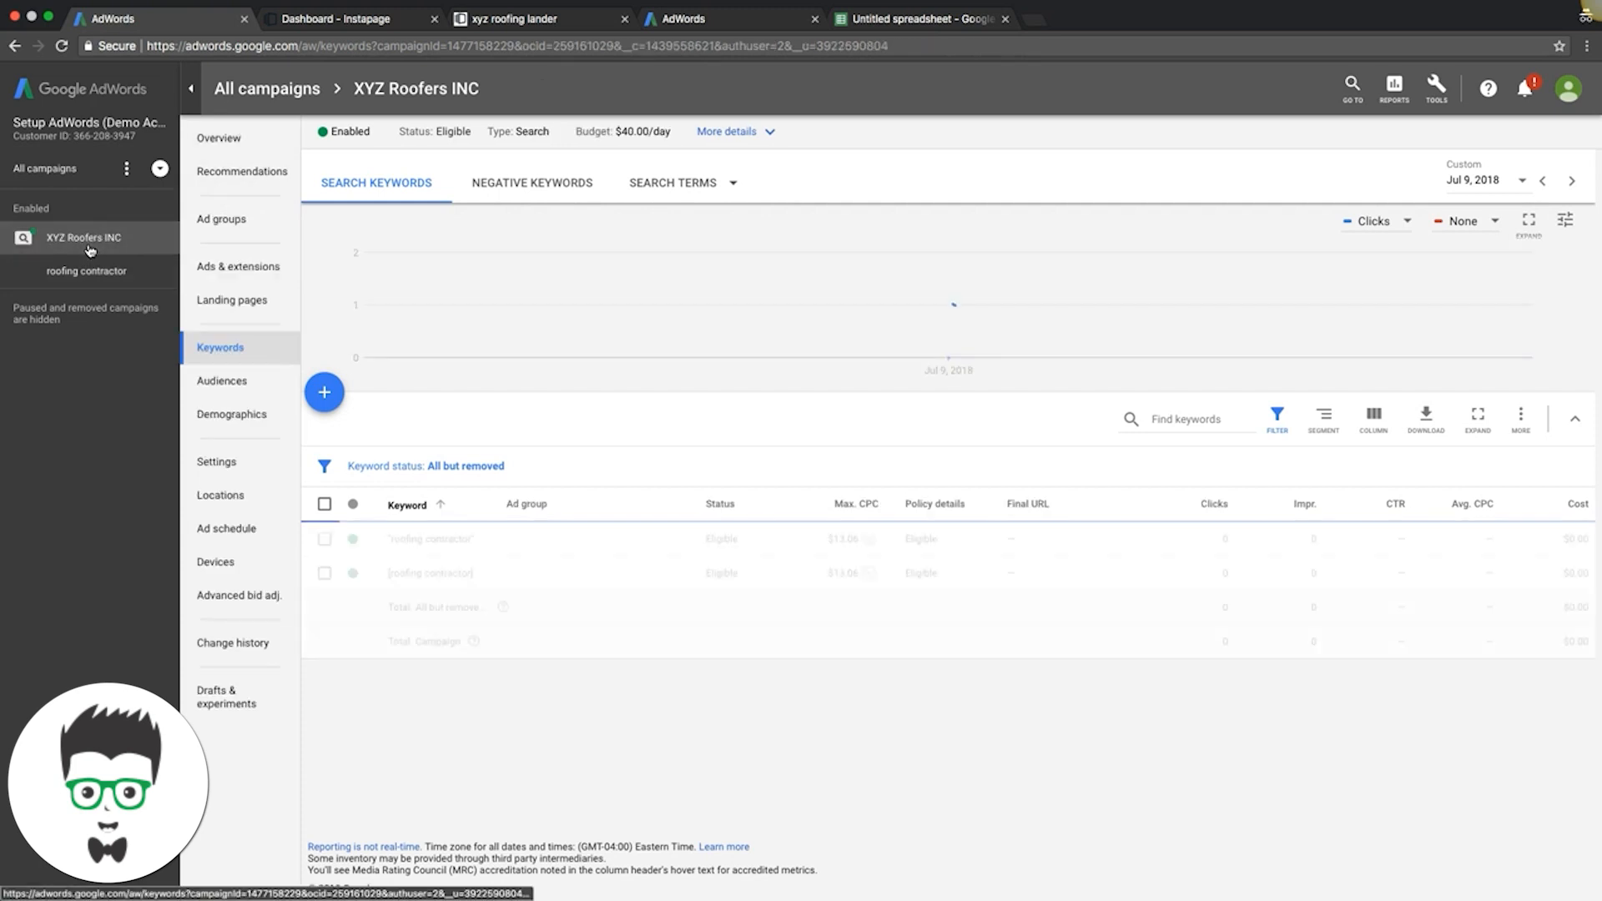
pyautogui.click(197, 214)
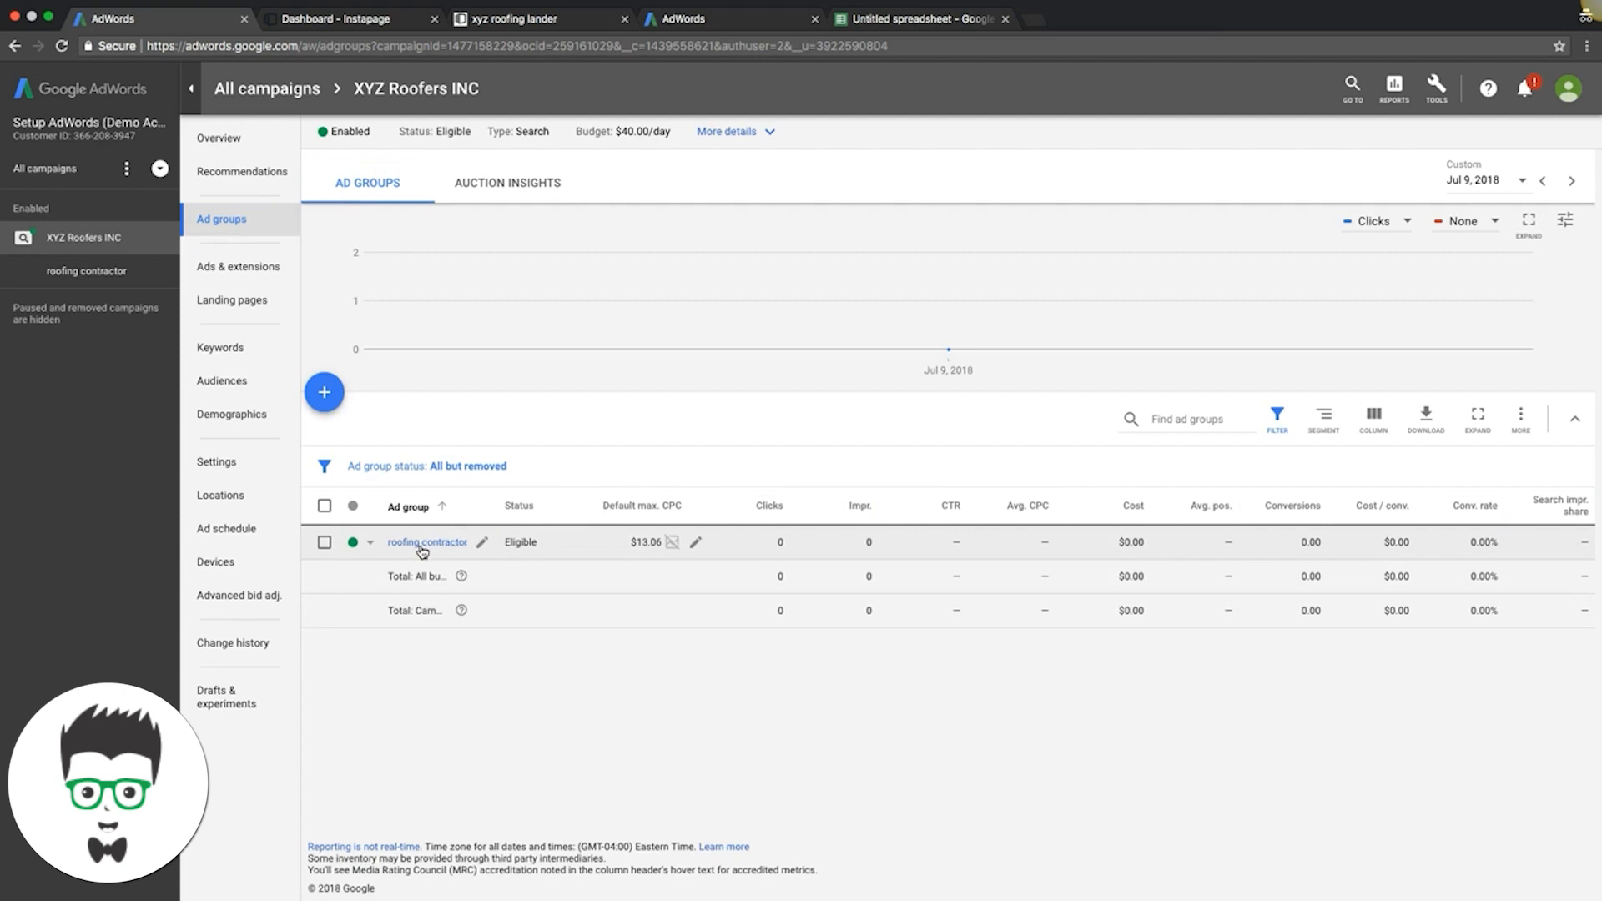
pyautogui.click(442, 544)
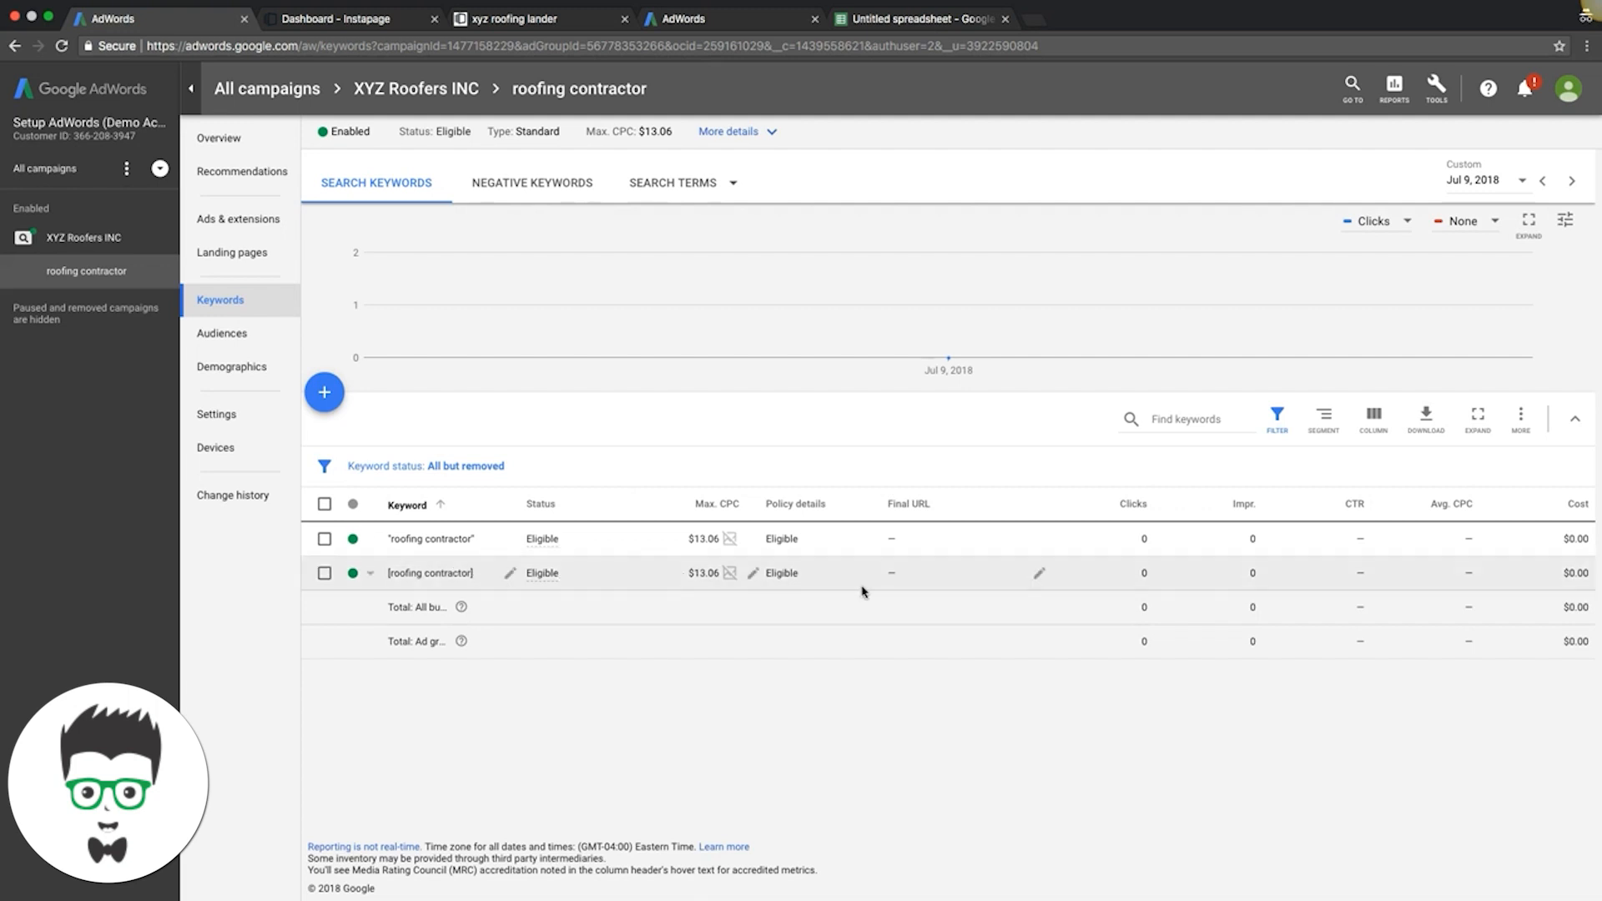
# Examine the whole published xyz roofing lander page and its entry in the Instapage dashboard.
pyautogui.click(529, 23)
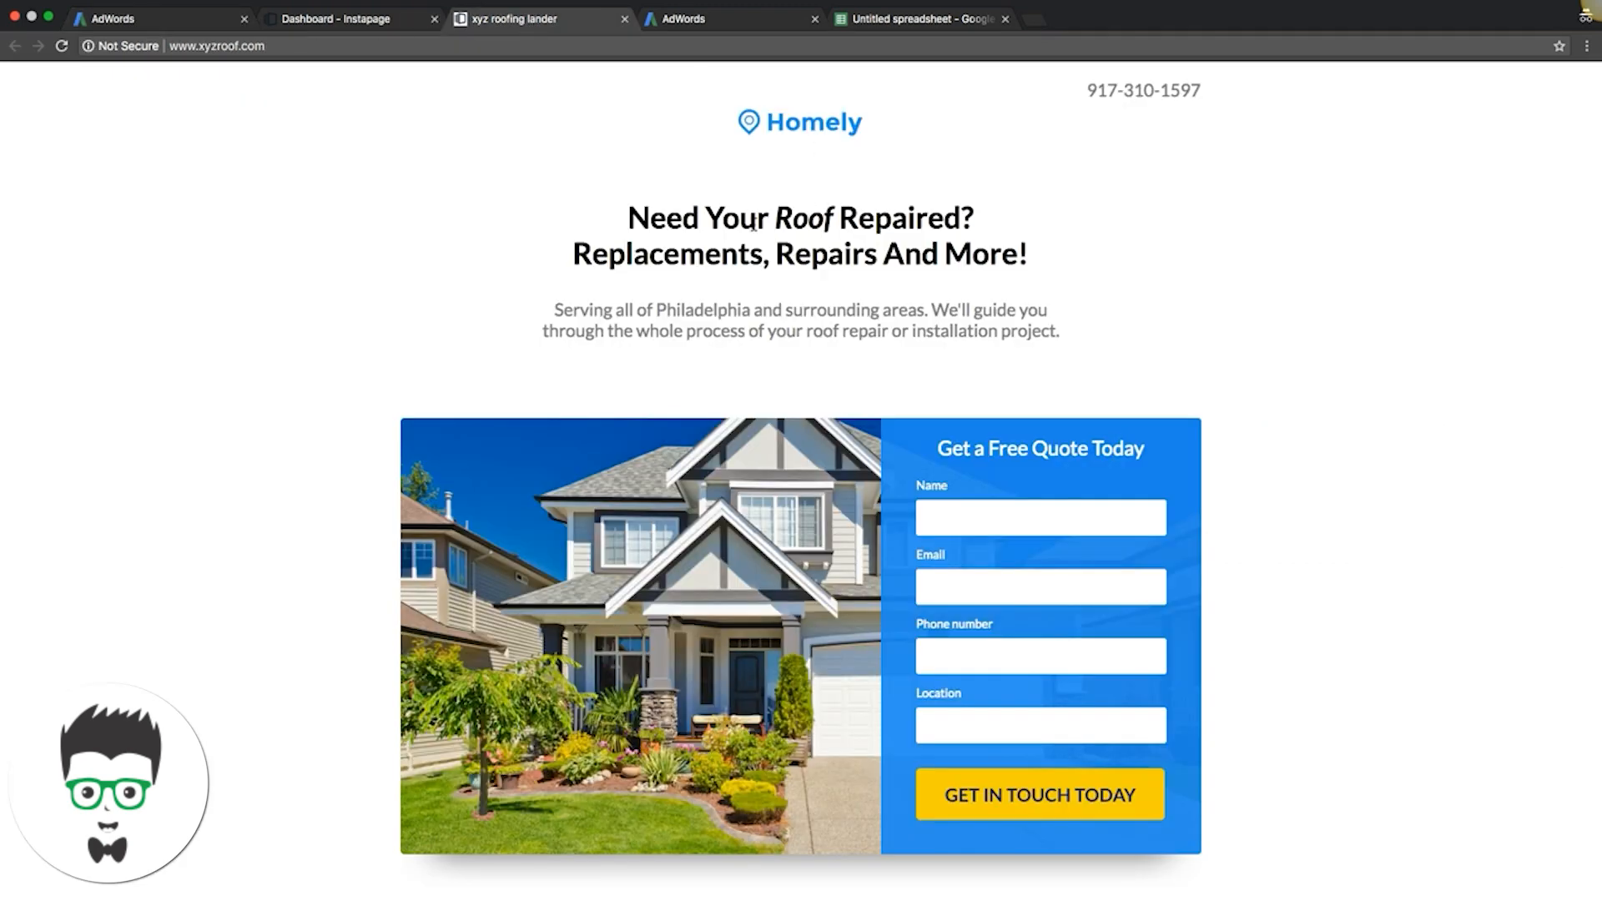
pyautogui.scroll(-8, 808, 367)
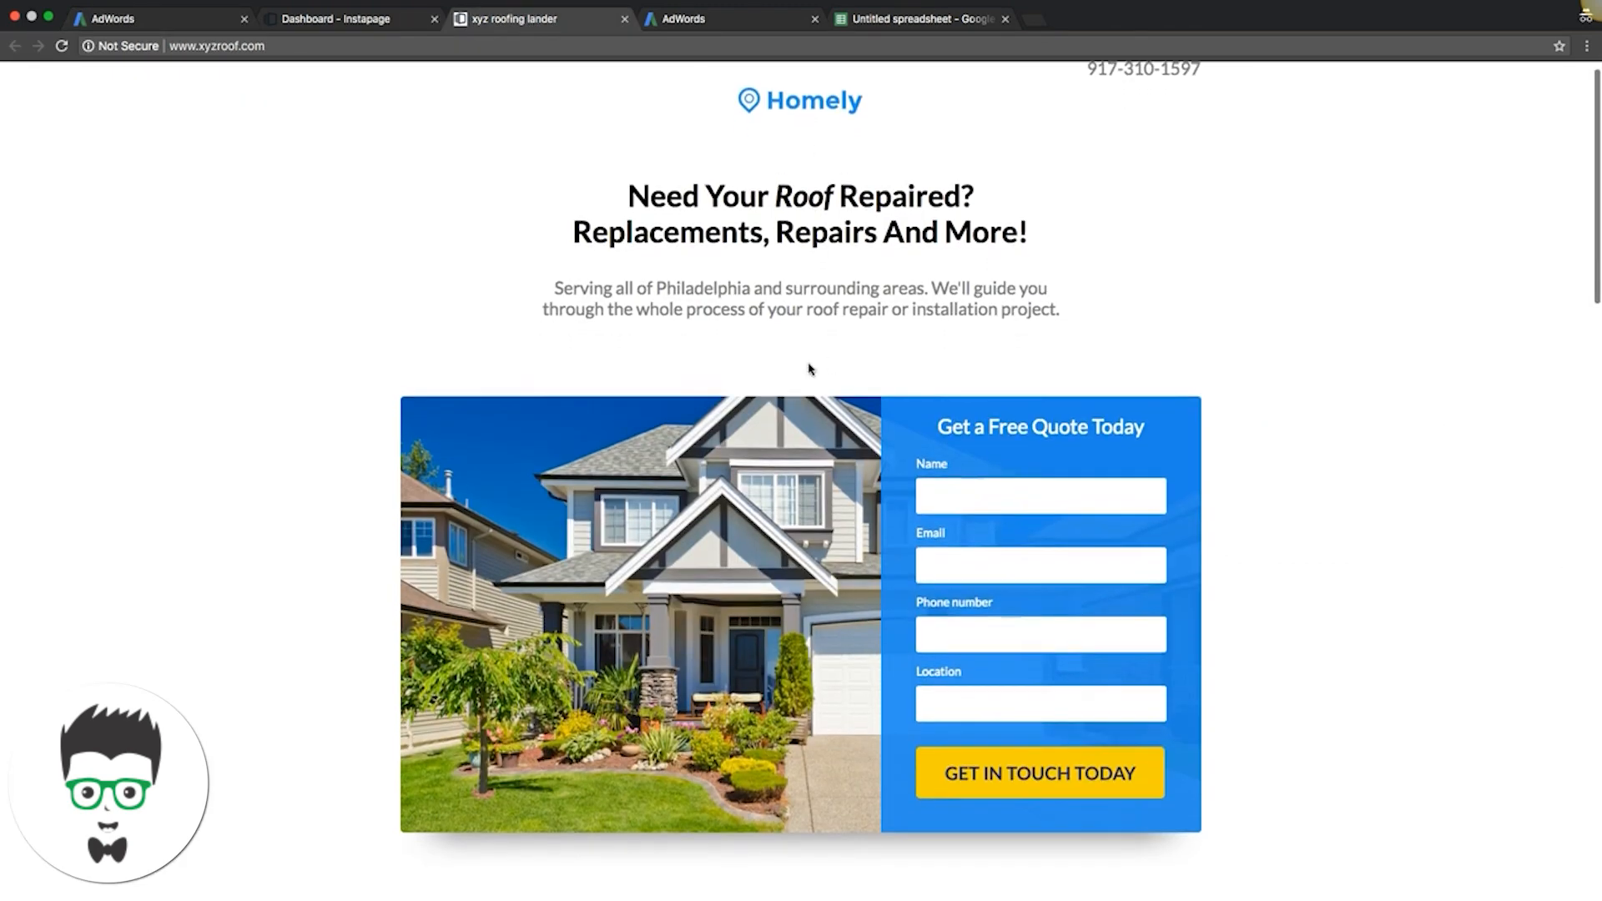
pyautogui.scroll(-20, 808, 368)
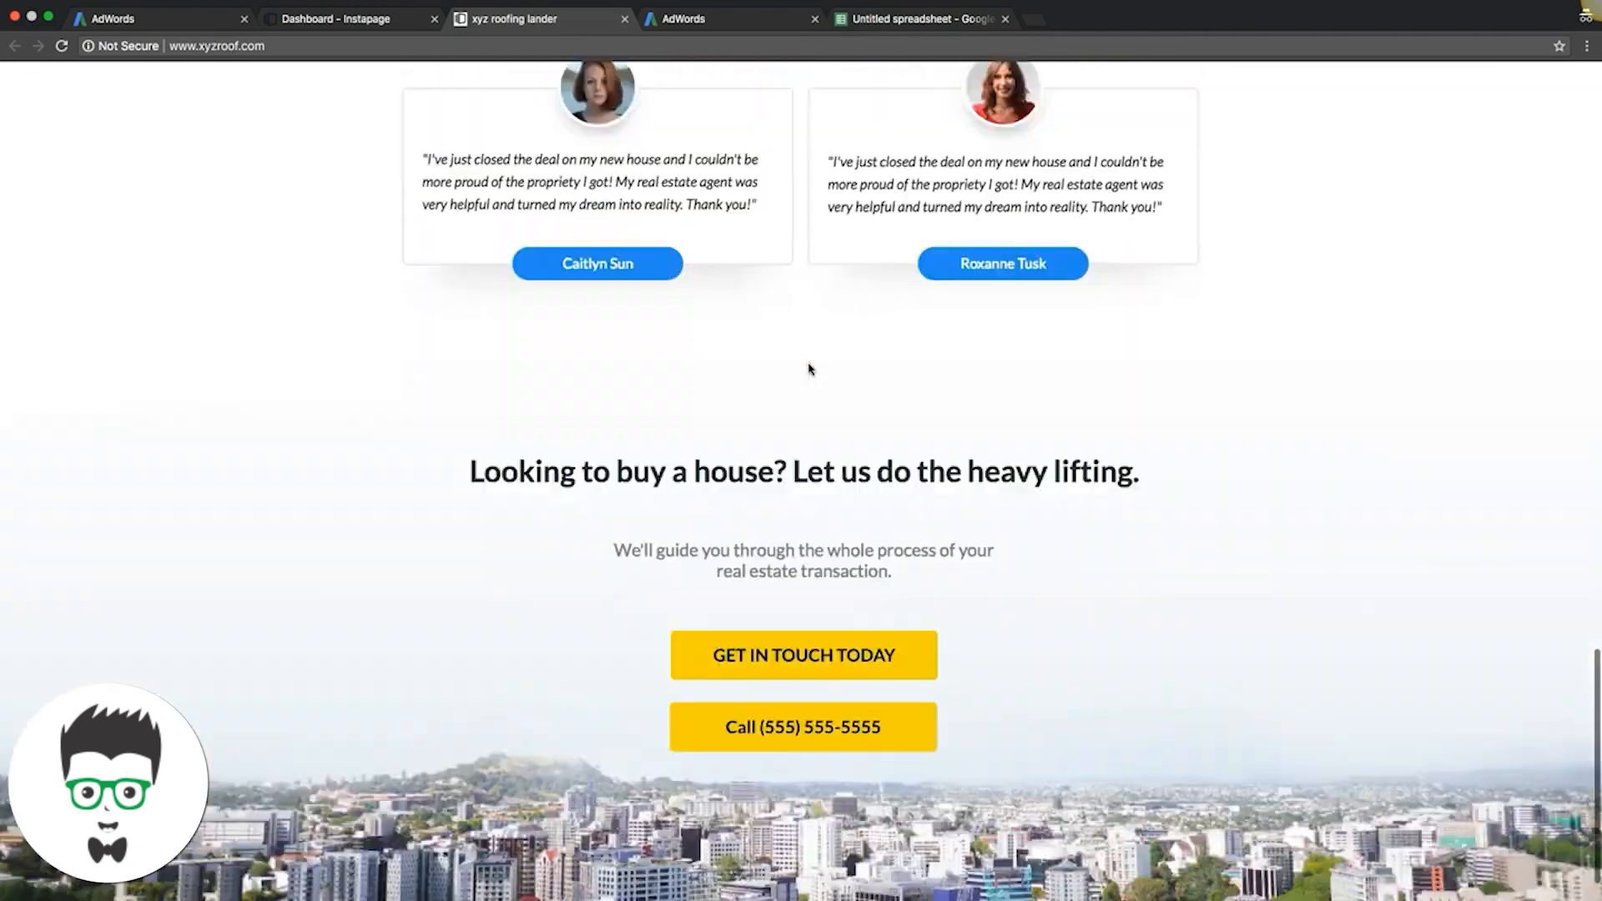
pyautogui.scroll(10, 809, 368)
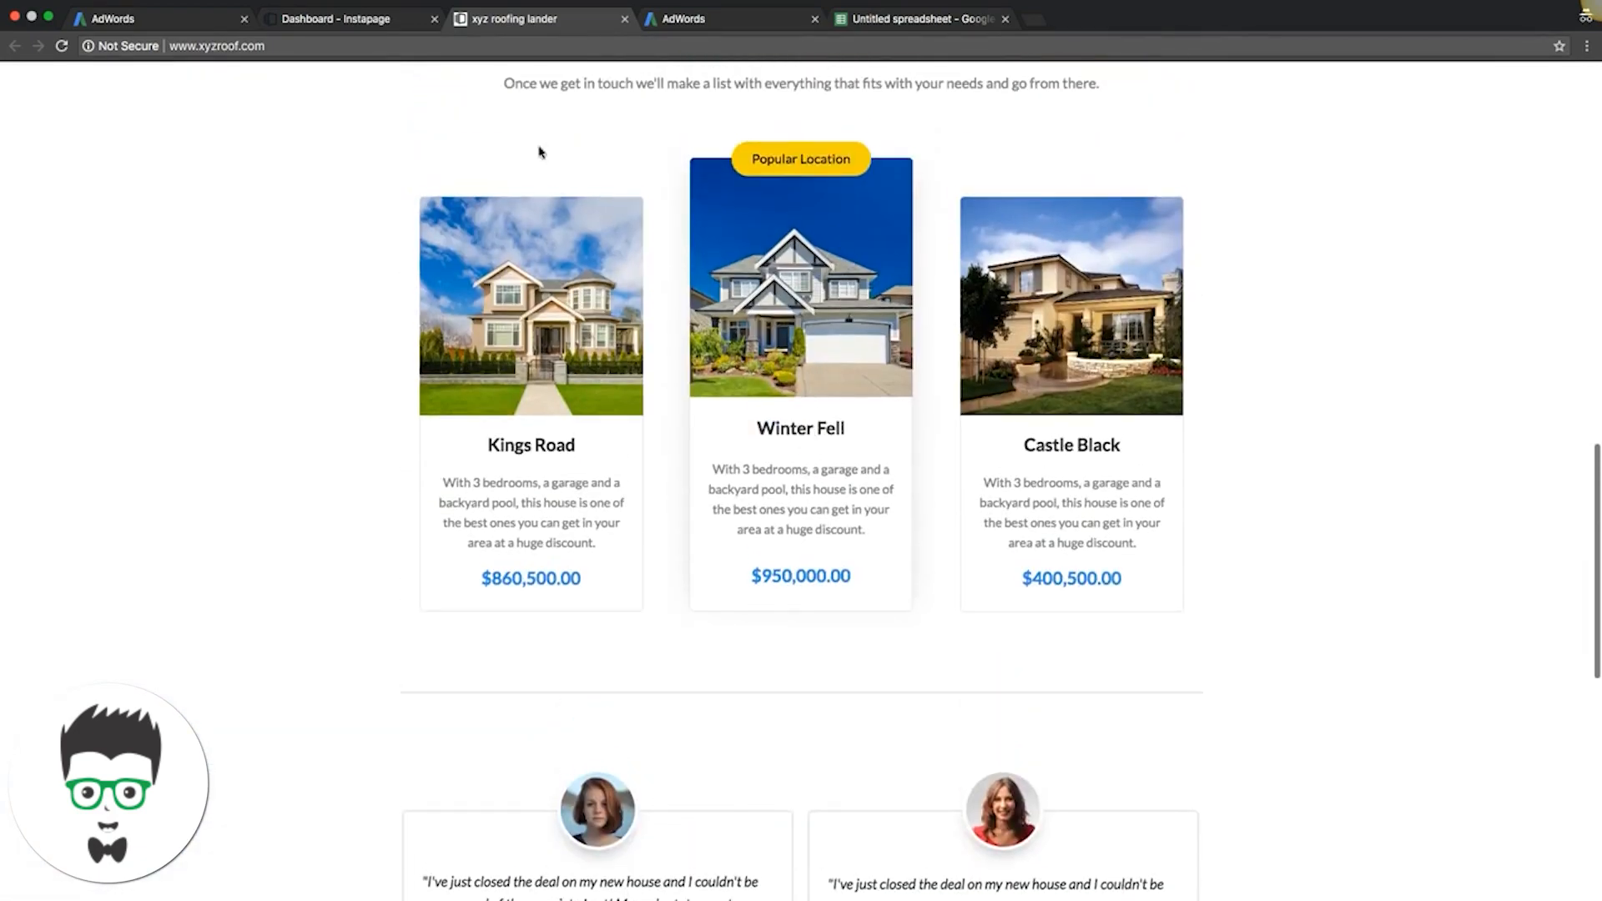
pyautogui.scroll(-12, 567, 484)
pyautogui.scroll(2, 567, 484)
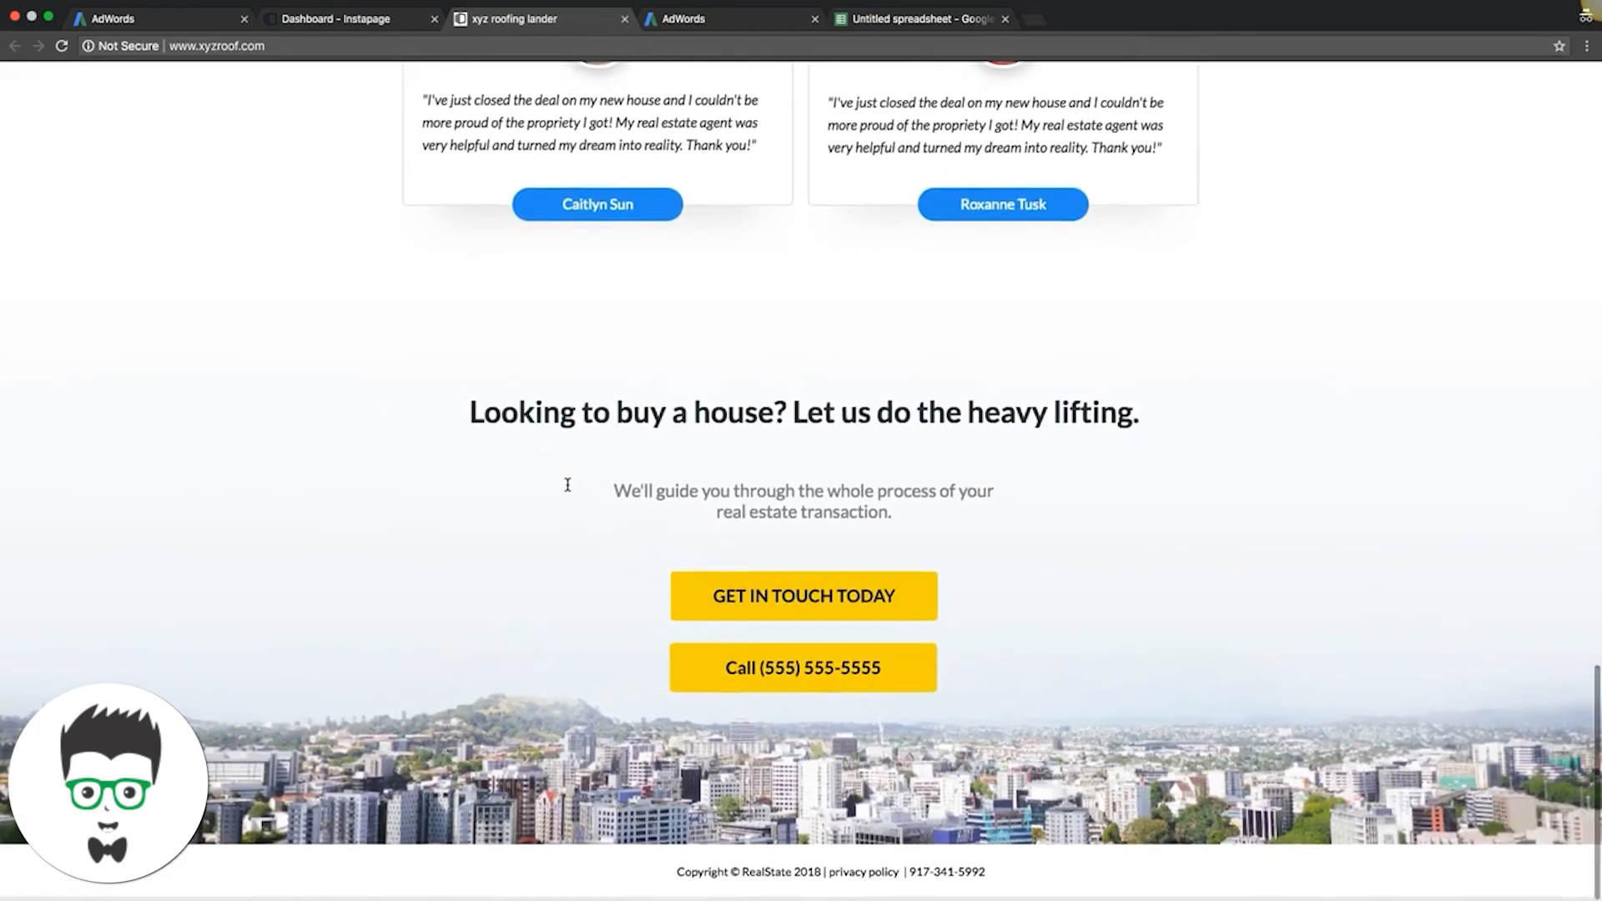
pyautogui.scroll(-2, 567, 484)
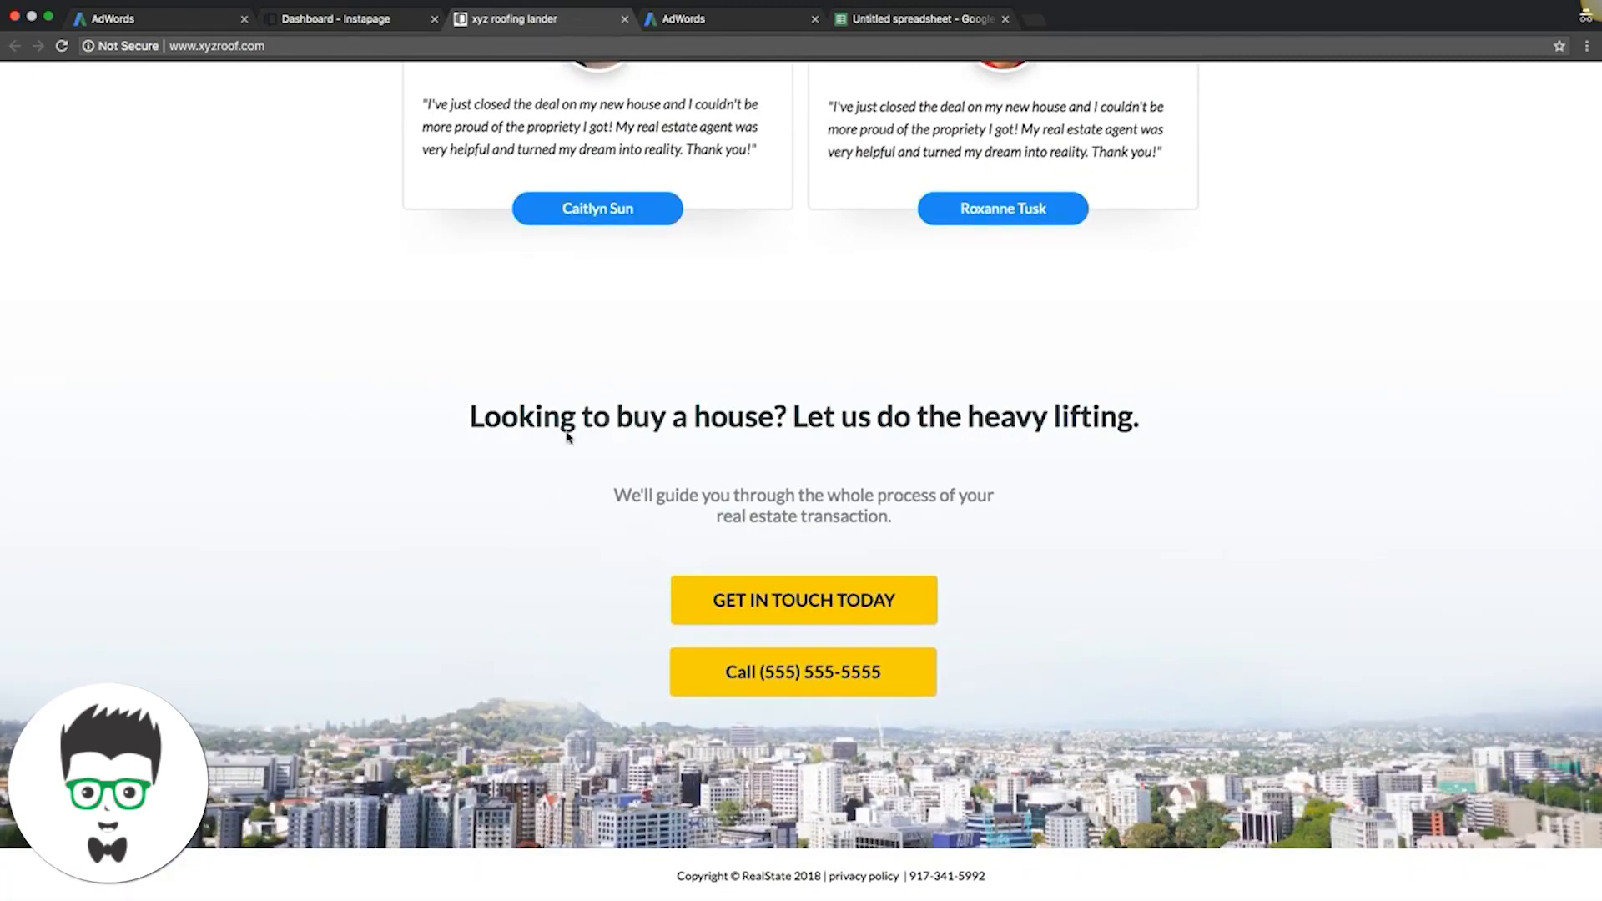
pyautogui.scroll(15, 639, 408)
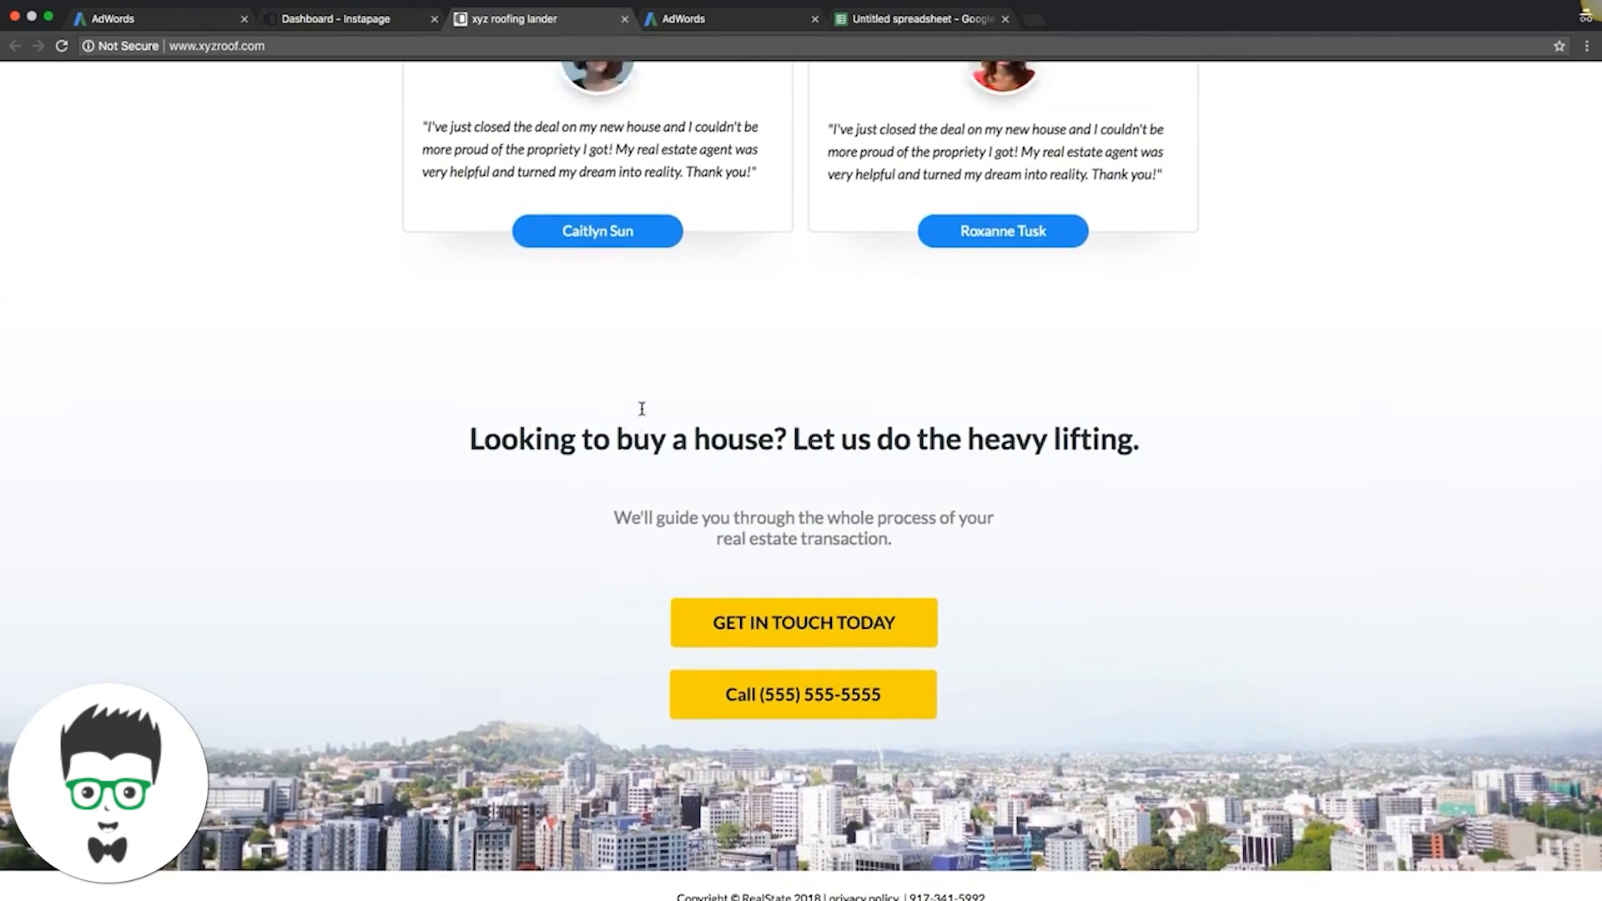
pyautogui.scroll(8, 641, 408)
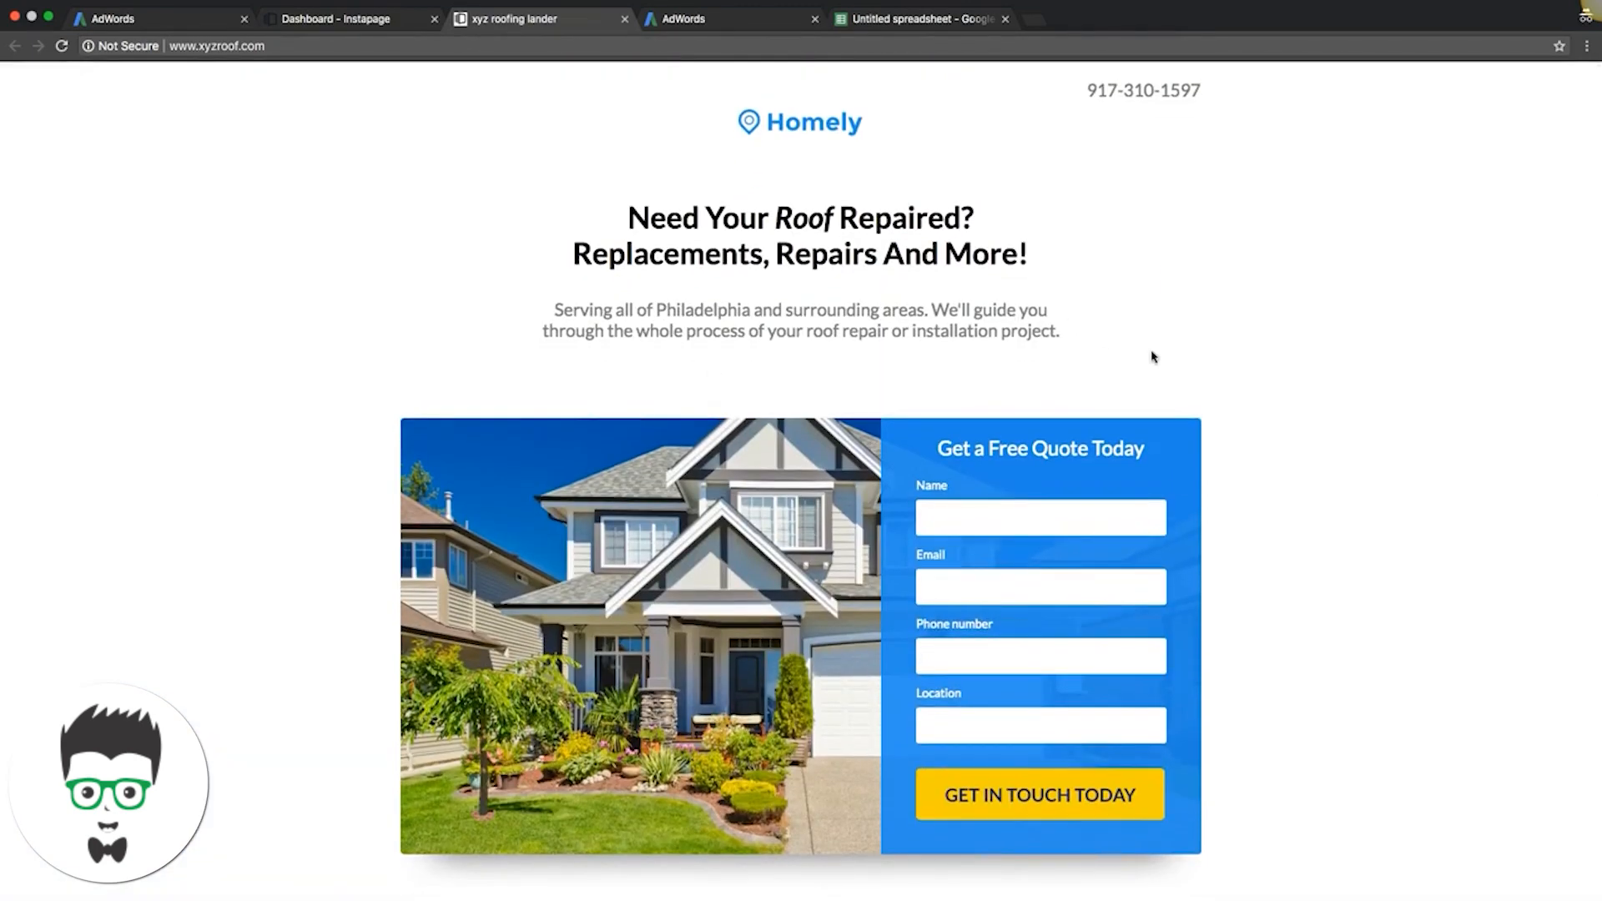
pyautogui.click(342, 19)
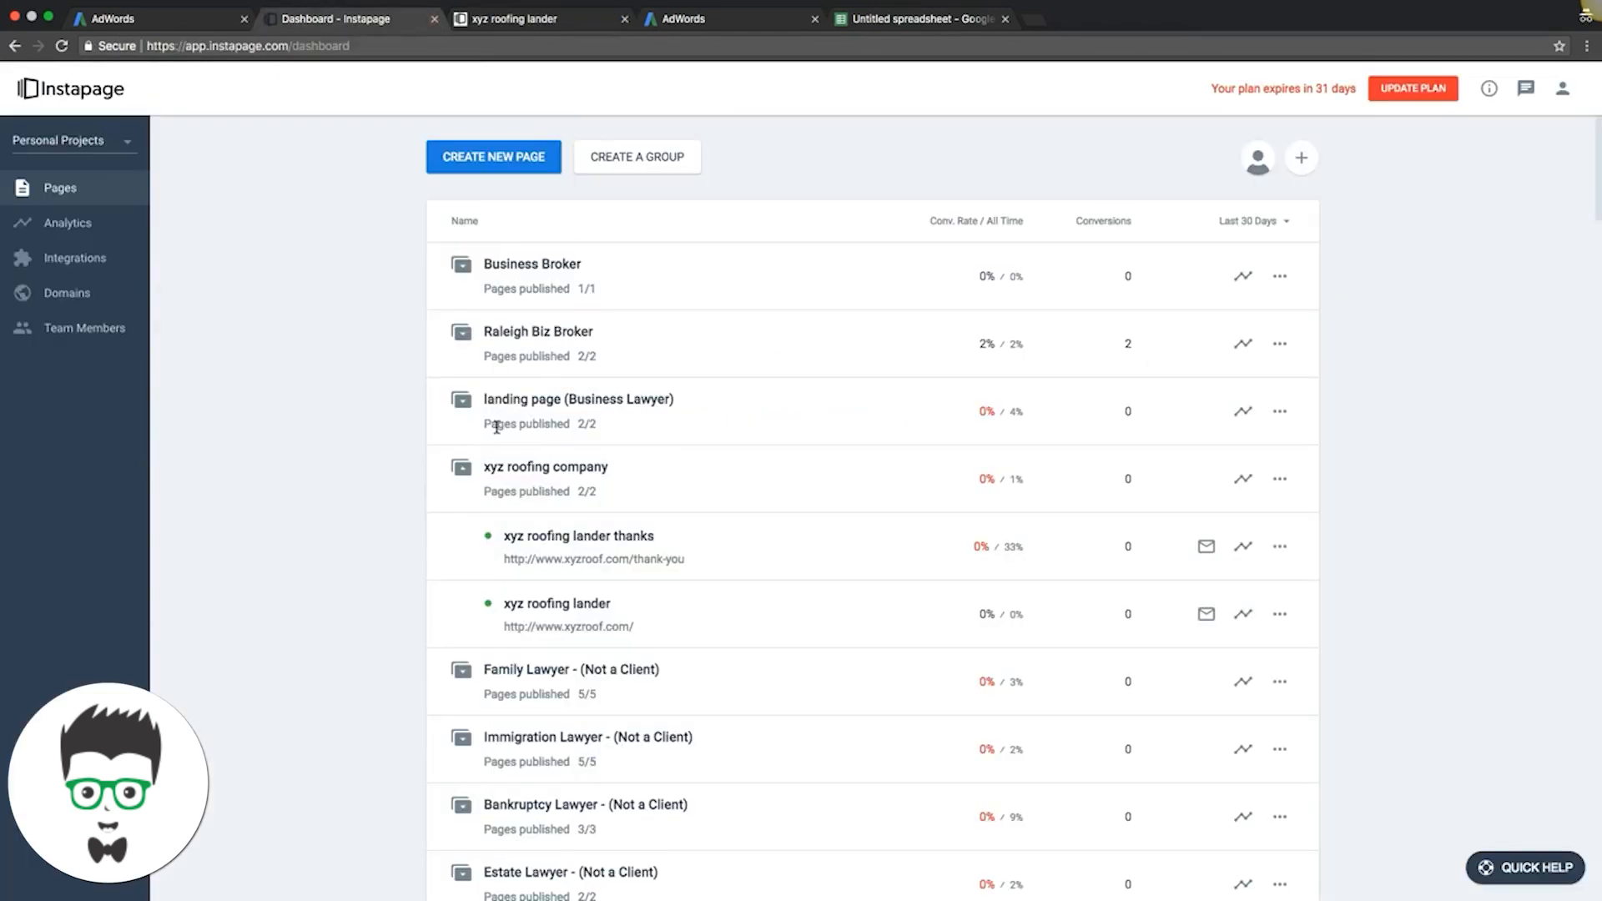
# Switch back to AdWords and start another text ad in the roofing contractor ad group.
pyautogui.click(154, 25)
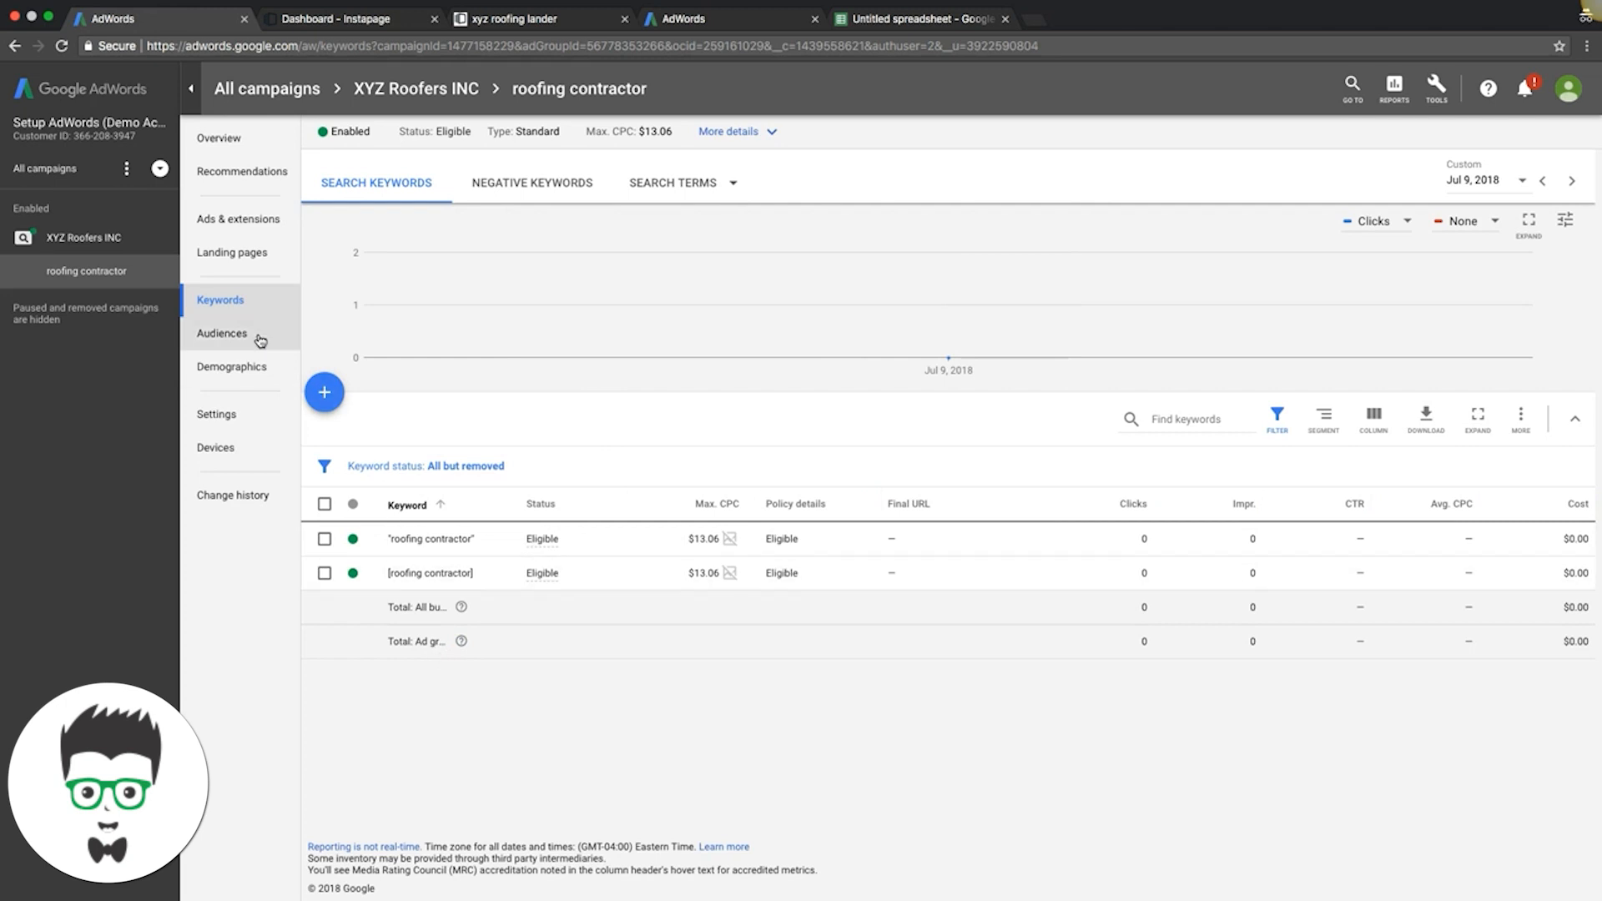
pyautogui.click(214, 218)
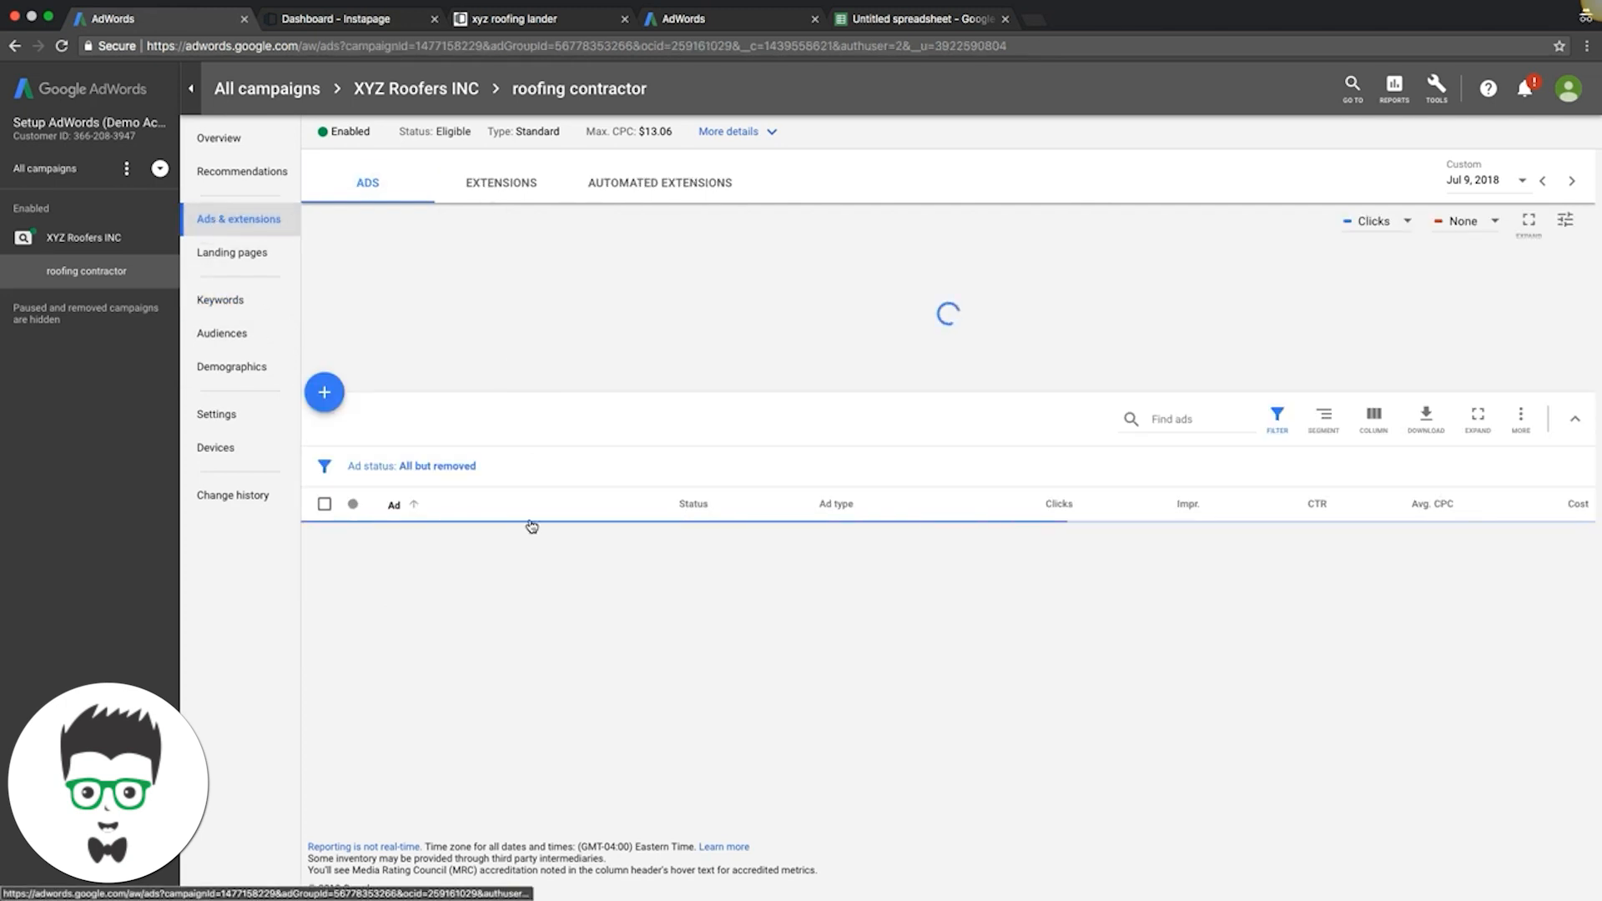
pyautogui.moveTo(557, 649)
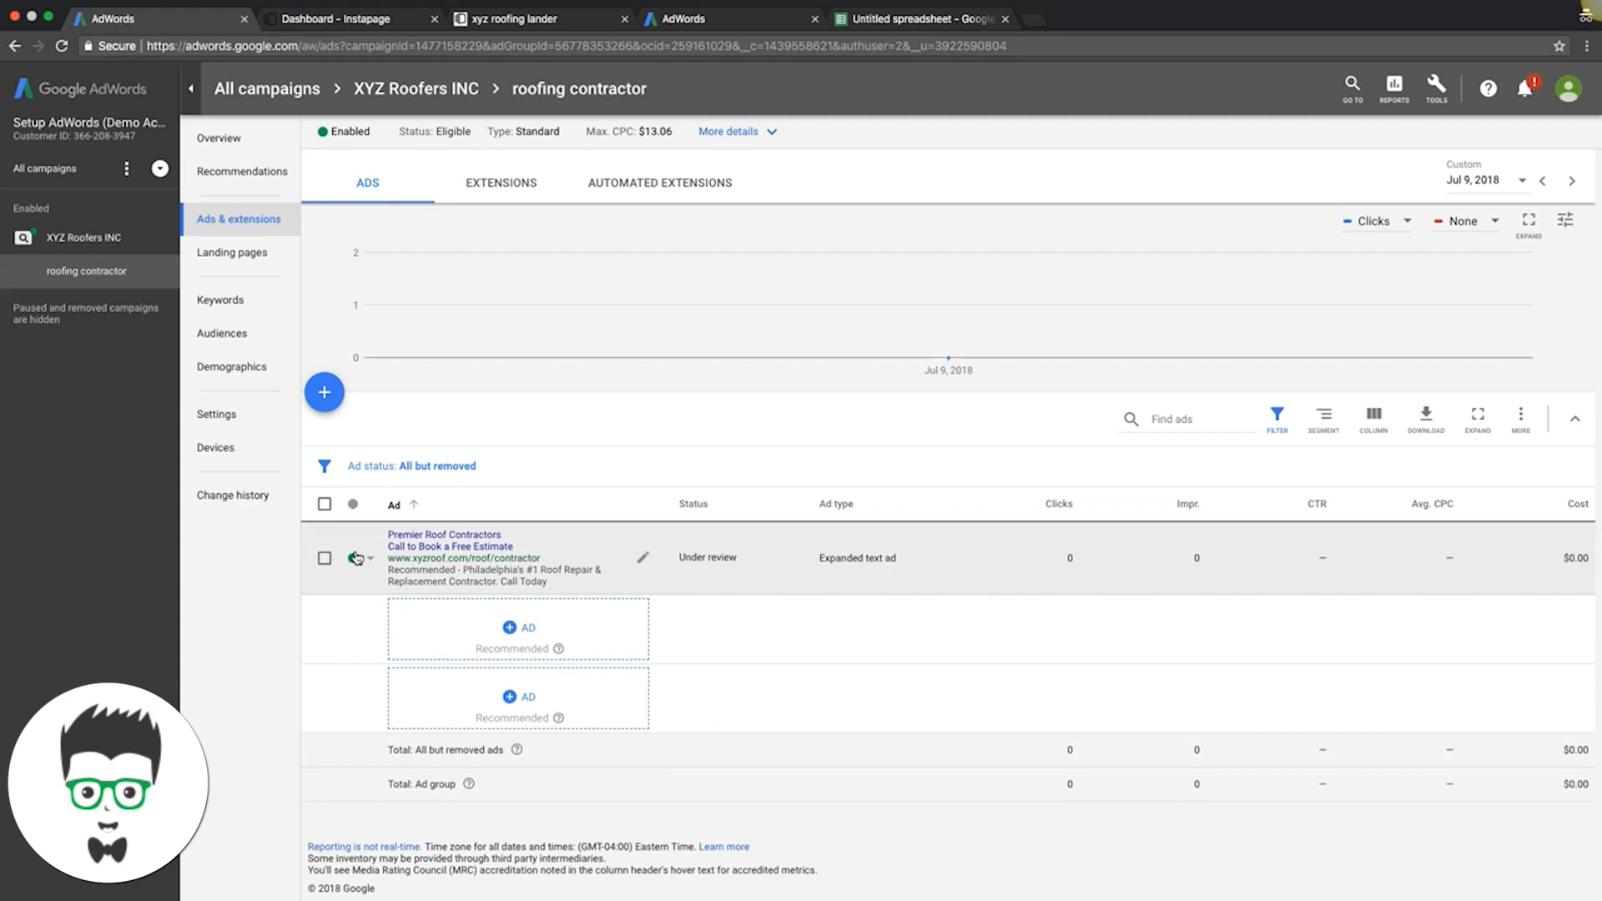
pyautogui.click(514, 629)
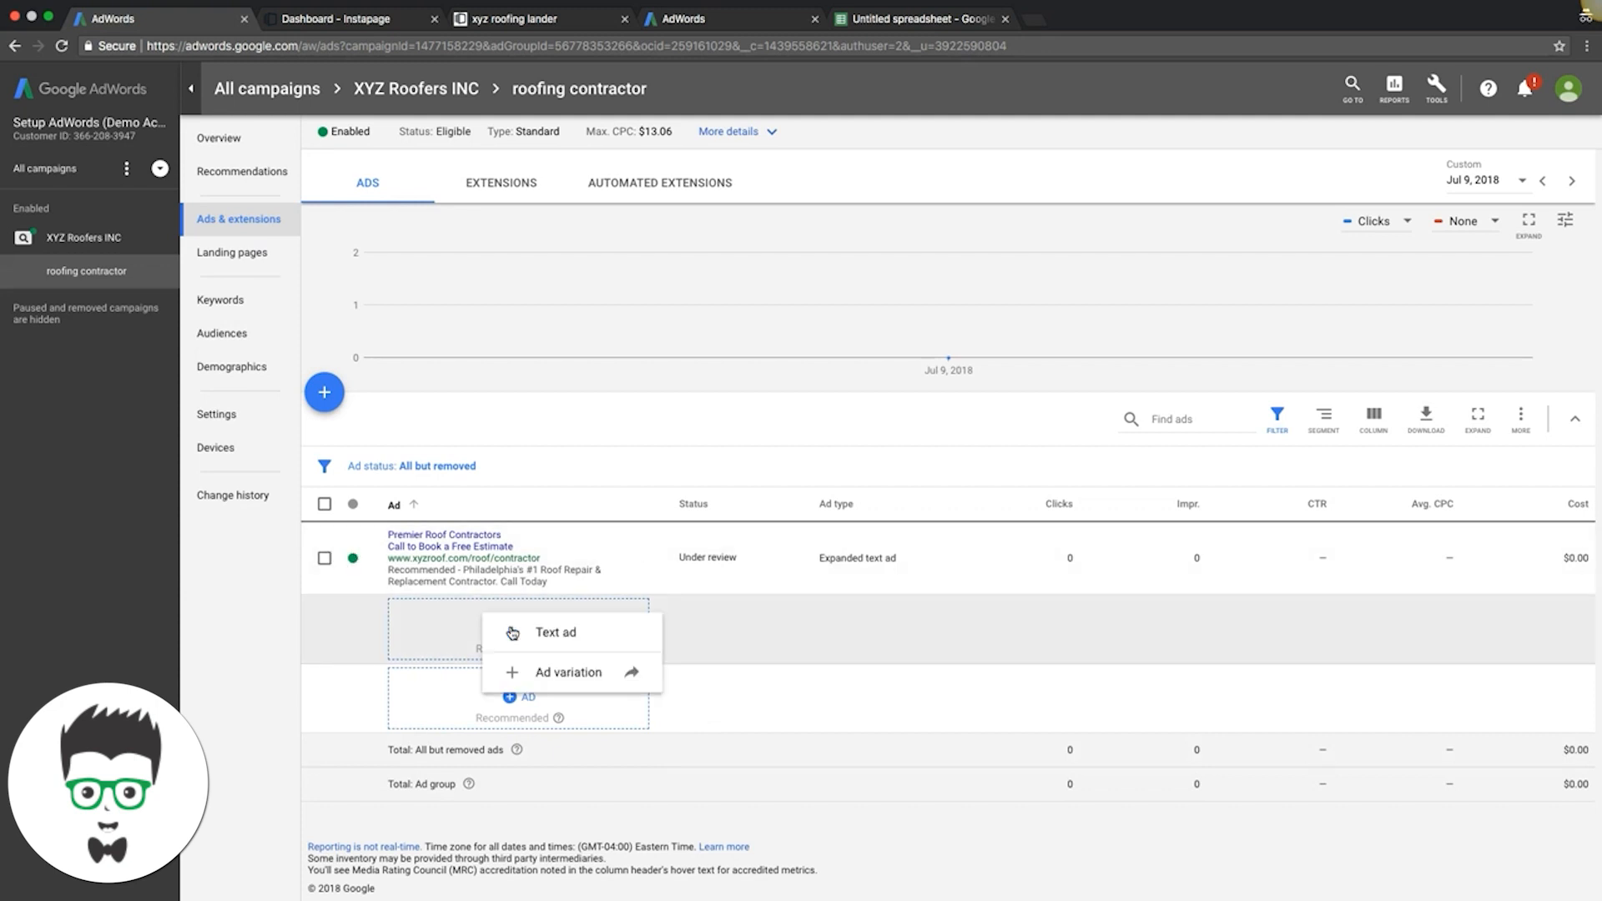
pyautogui.click(555, 632)
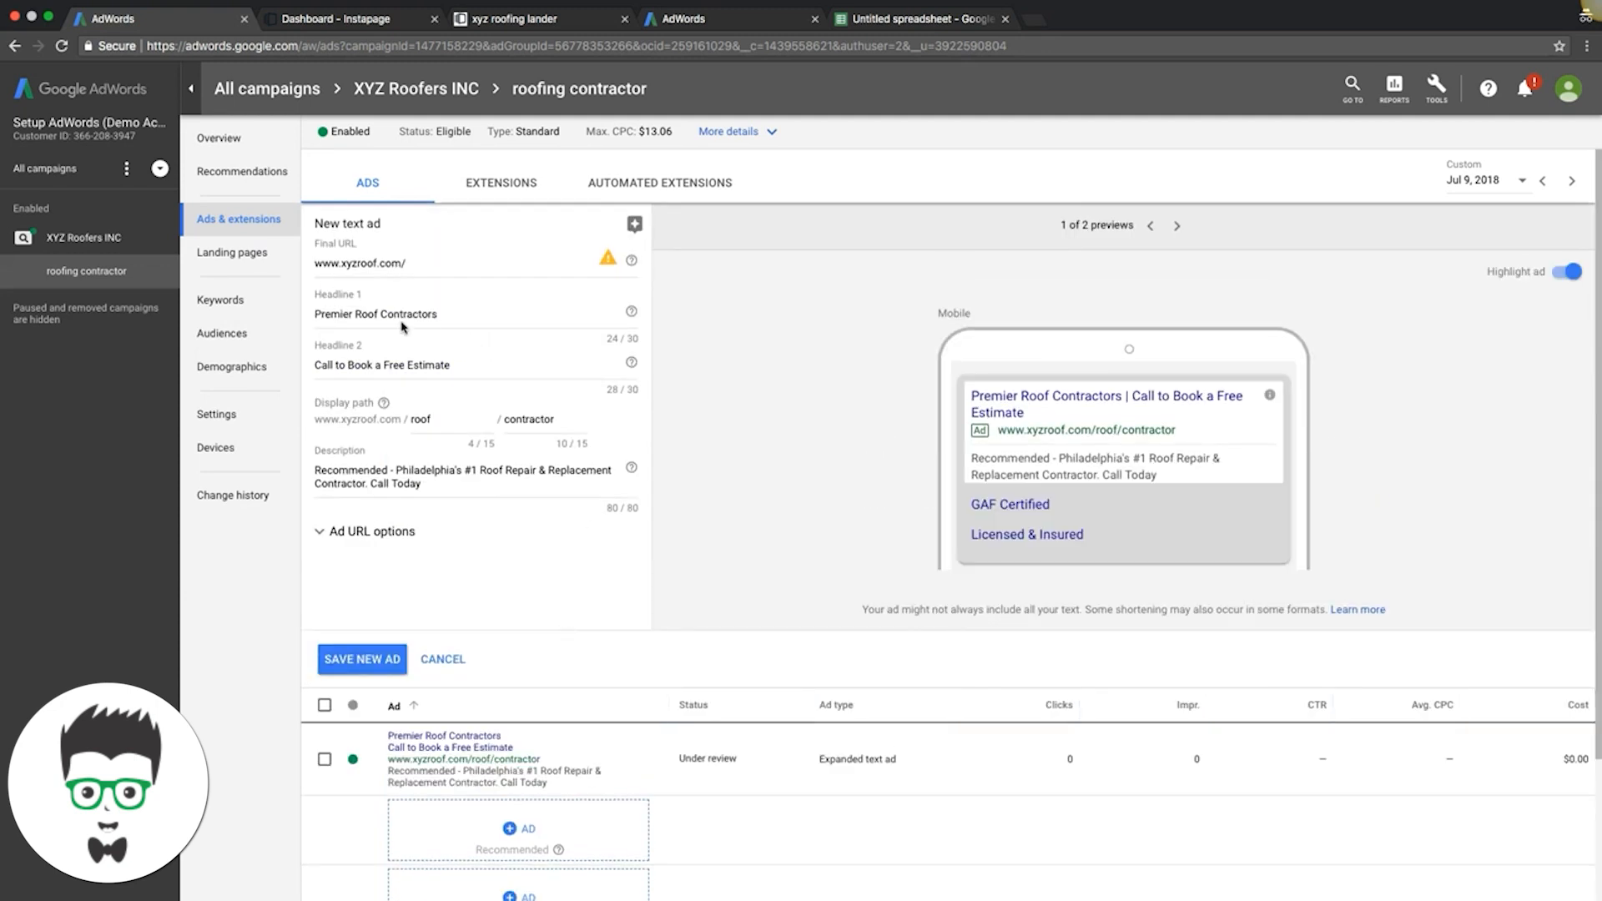
# Change the new ad's first headline to "Philadelphia Roof Contractors".
pyautogui.click(353, 315)
pyautogui.press('BackSpace')
pyautogui.press('BackSpace')
pyautogui.press('BackSpace')
pyautogui.press('BackSpace')
pyautogui.press('BackSpace')
pyautogui.press('BackSpace')
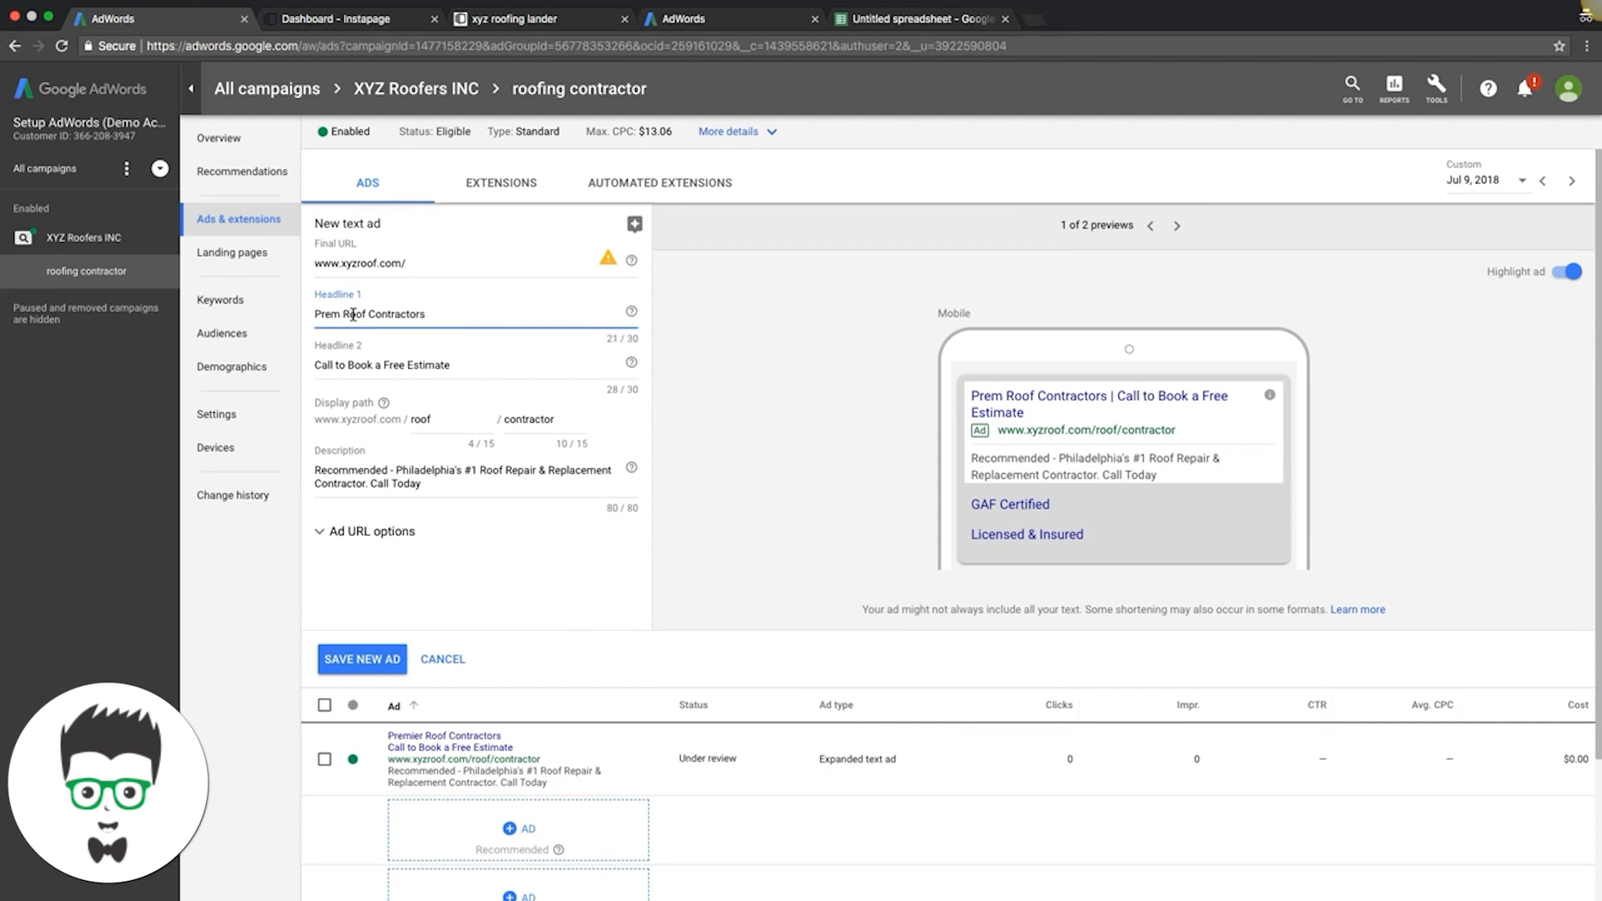
pyautogui.write('hiladelphia')
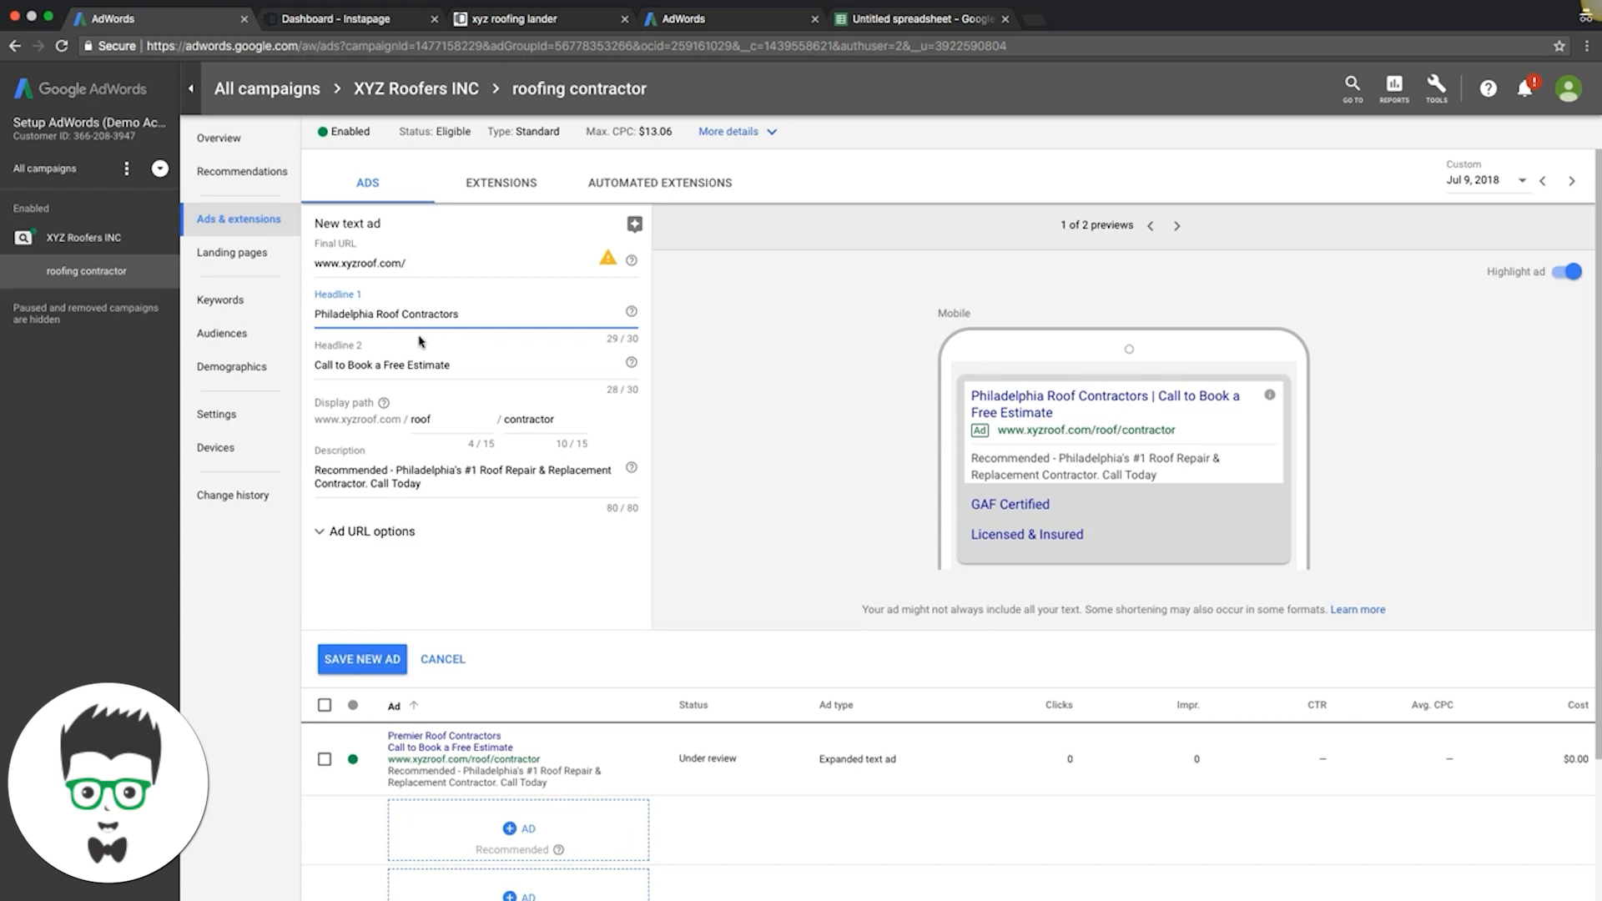
# Change the second headline to "Book a Free Estimate Today", removing the opening "Call to".
pyautogui.click(410, 366)
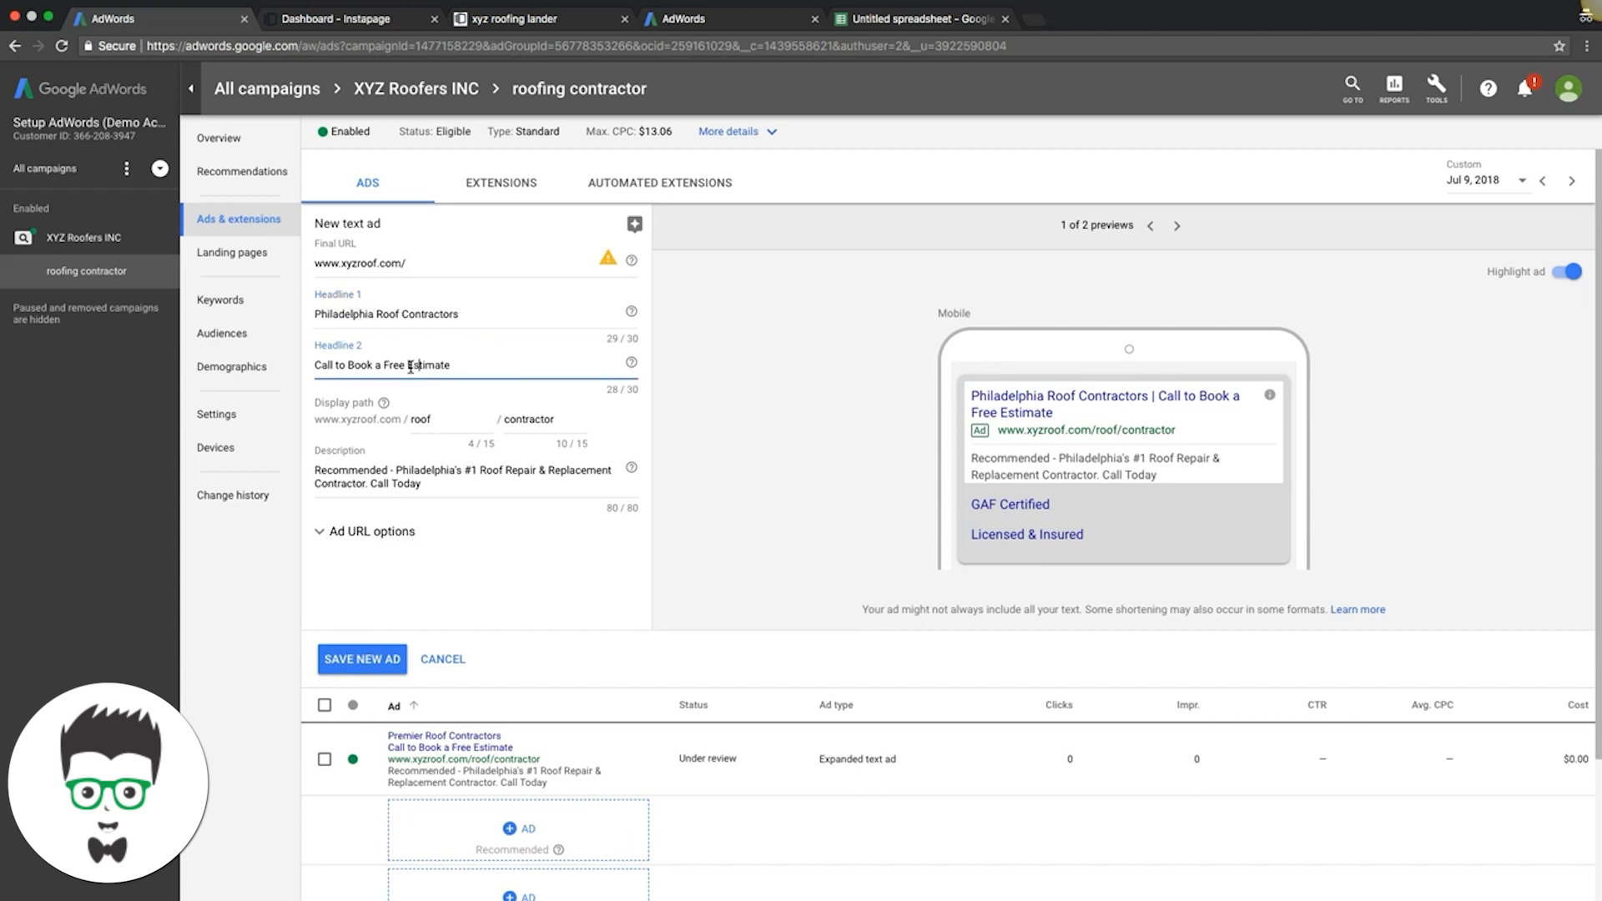
pyautogui.click(348, 365)
pyautogui.press('BackSpace')
pyautogui.press('BackSpace')
pyautogui.press('BackSpace')
pyautogui.press('BackSpace')
pyautogui.press('BackSpace')
pyautogui.press('BackSpace')
pyautogui.press('BackSpace')
pyautogui.press('BackSpace')
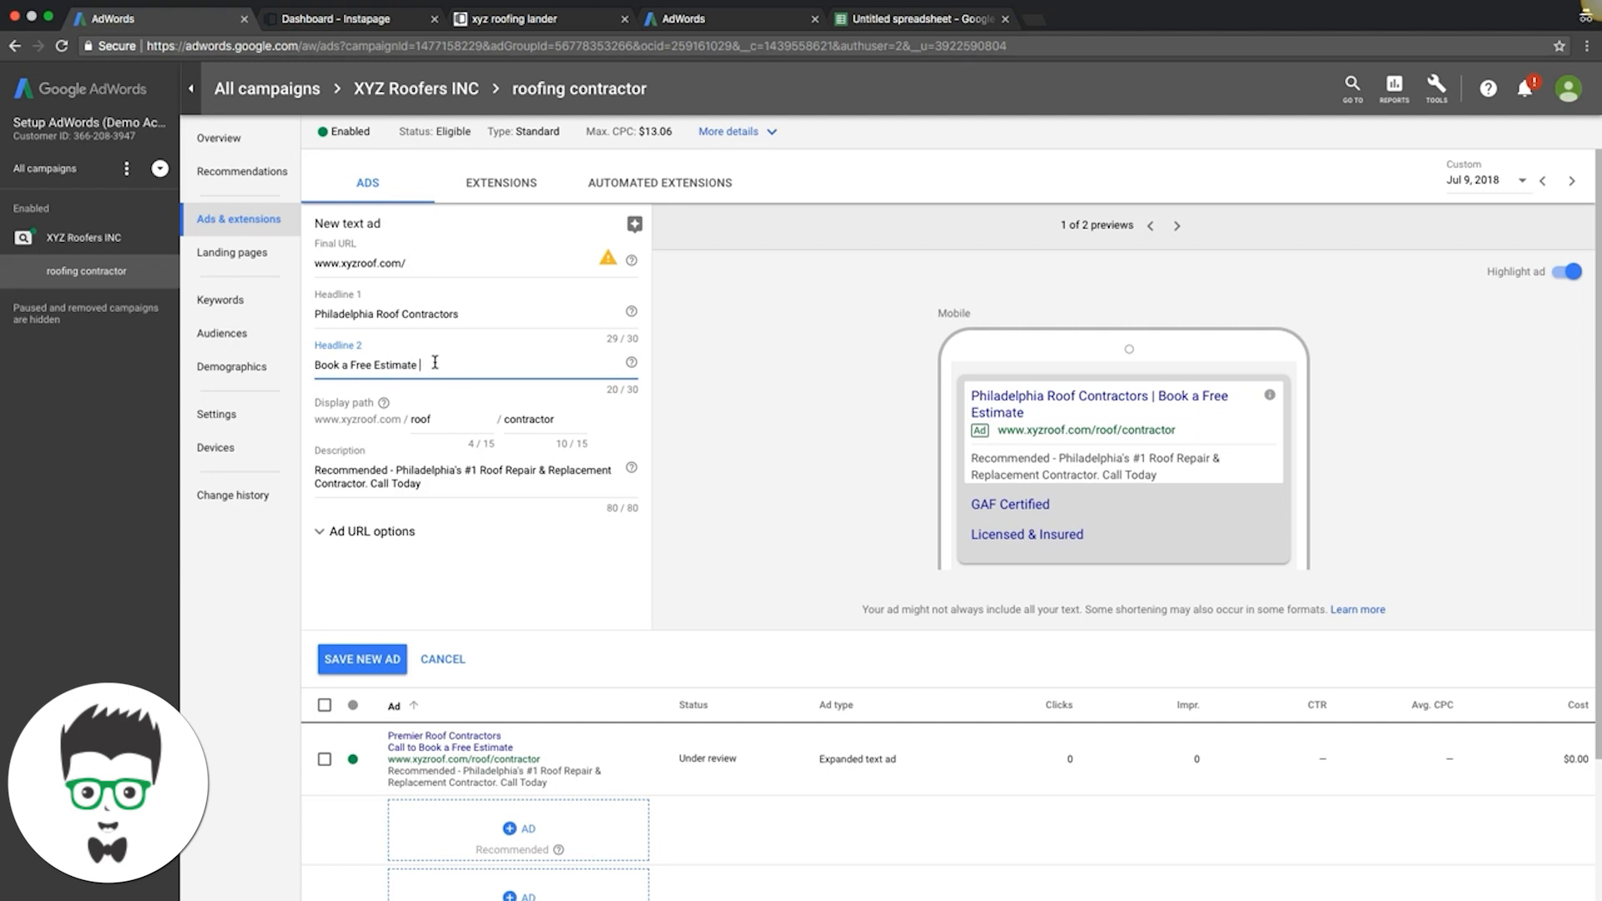
pyautogui.write('Today')
# Remove "Recommended -" from the start of the ad description so it opens with "Philadelphia's #1 Roof Repair".
pyautogui.click(432, 483)
pyautogui.click(396, 470)
pyautogui.press('BackSpace')
pyautogui.press('BackSpace')
pyautogui.press('BackSpace')
pyautogui.press('BackSpace')
pyautogui.press('BackSpace')
pyautogui.press('BackSpace')
pyautogui.press('BackSpace')
pyautogui.press('BackSpace')
pyautogui.press('BackSpace')
pyautogui.press('BackSpace')
pyautogui.press('BackSpace')
pyautogui.press('BackSpace')
pyautogui.press('BackSpace')
pyautogui.press('BackSpace')
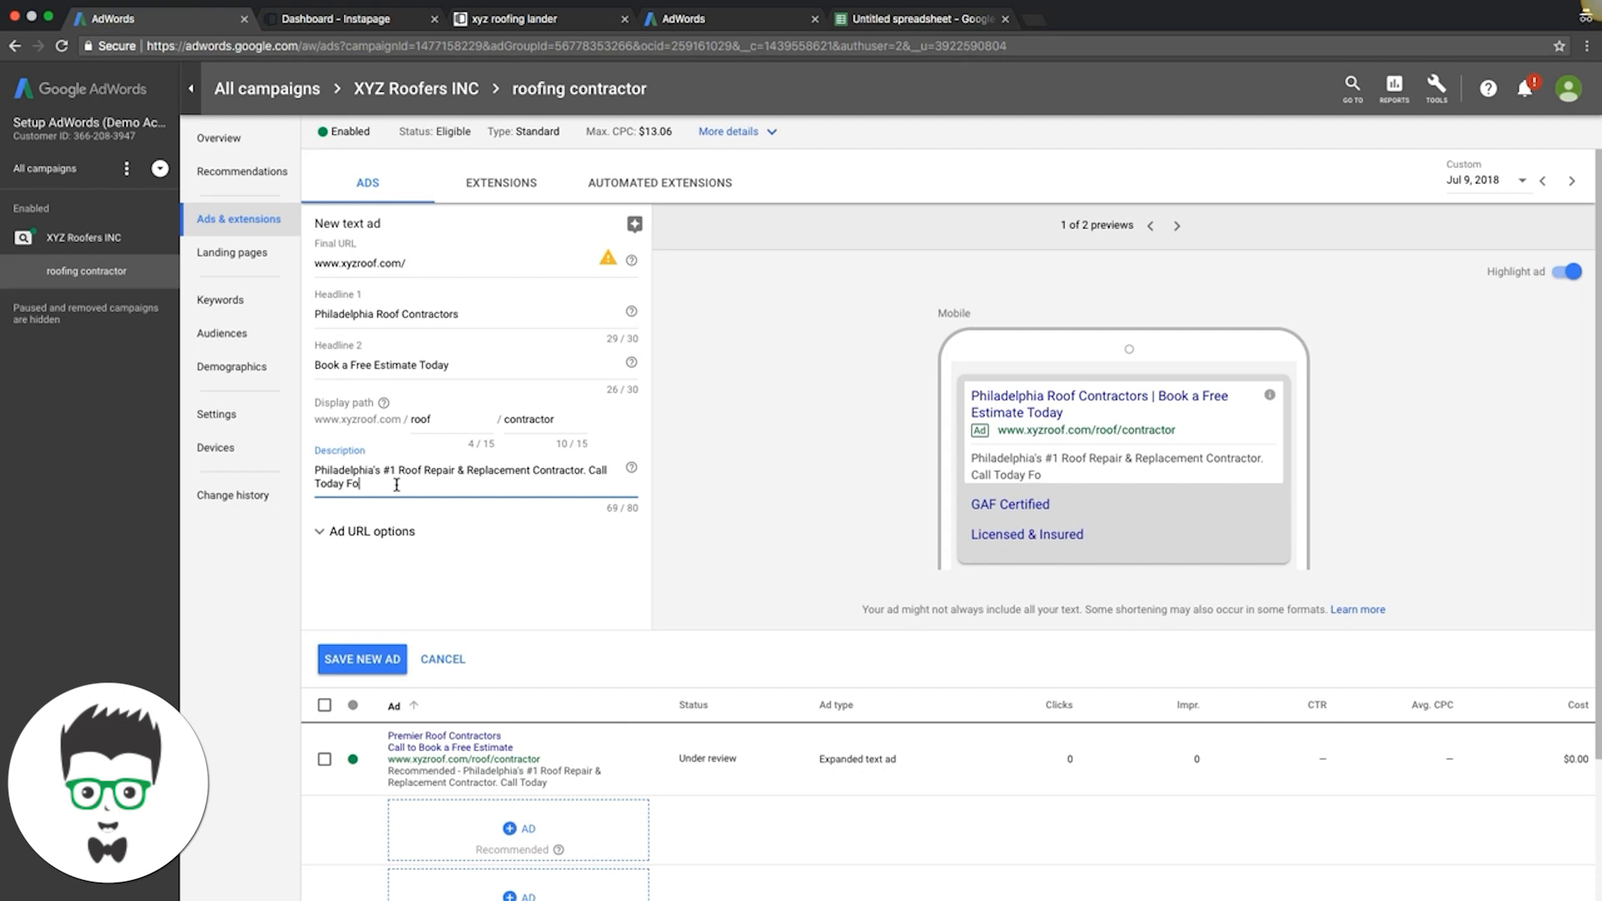
# Reword the description to "Philadelphia's #1 Roof Repair, Replacement & Installation Contractor. Call Today", dropping the stray "Fo" at its end.
pyautogui.click(469, 472)
pyautogui.press('BackSpace')
pyautogui.press('BackSpace')
pyautogui.press('BackSpace')
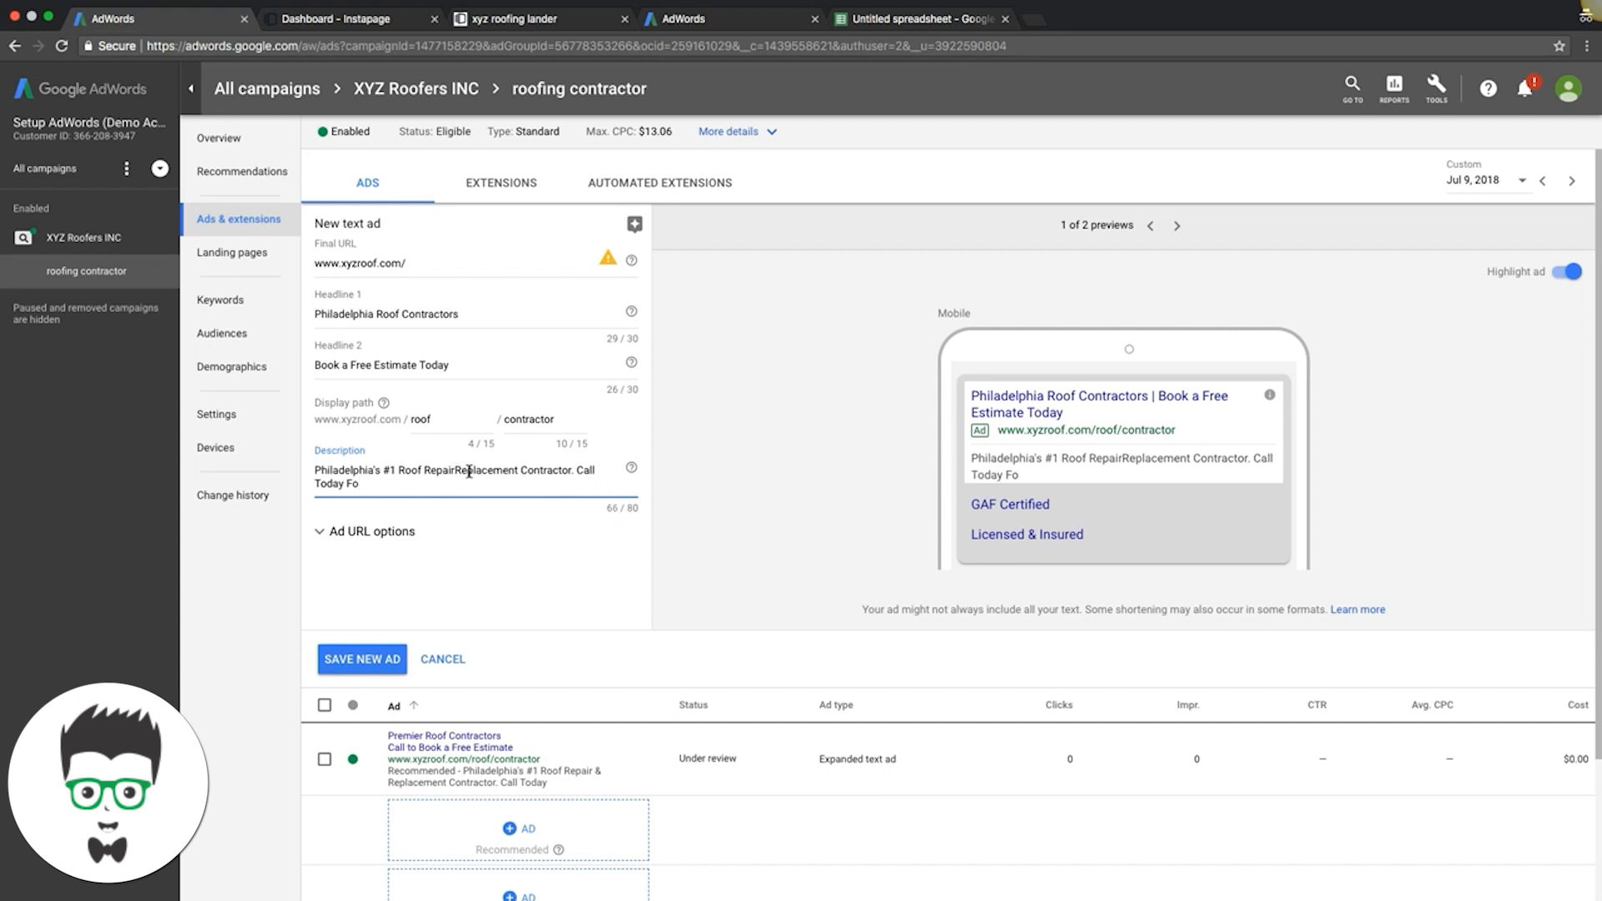
pyautogui.write(', Replacement')
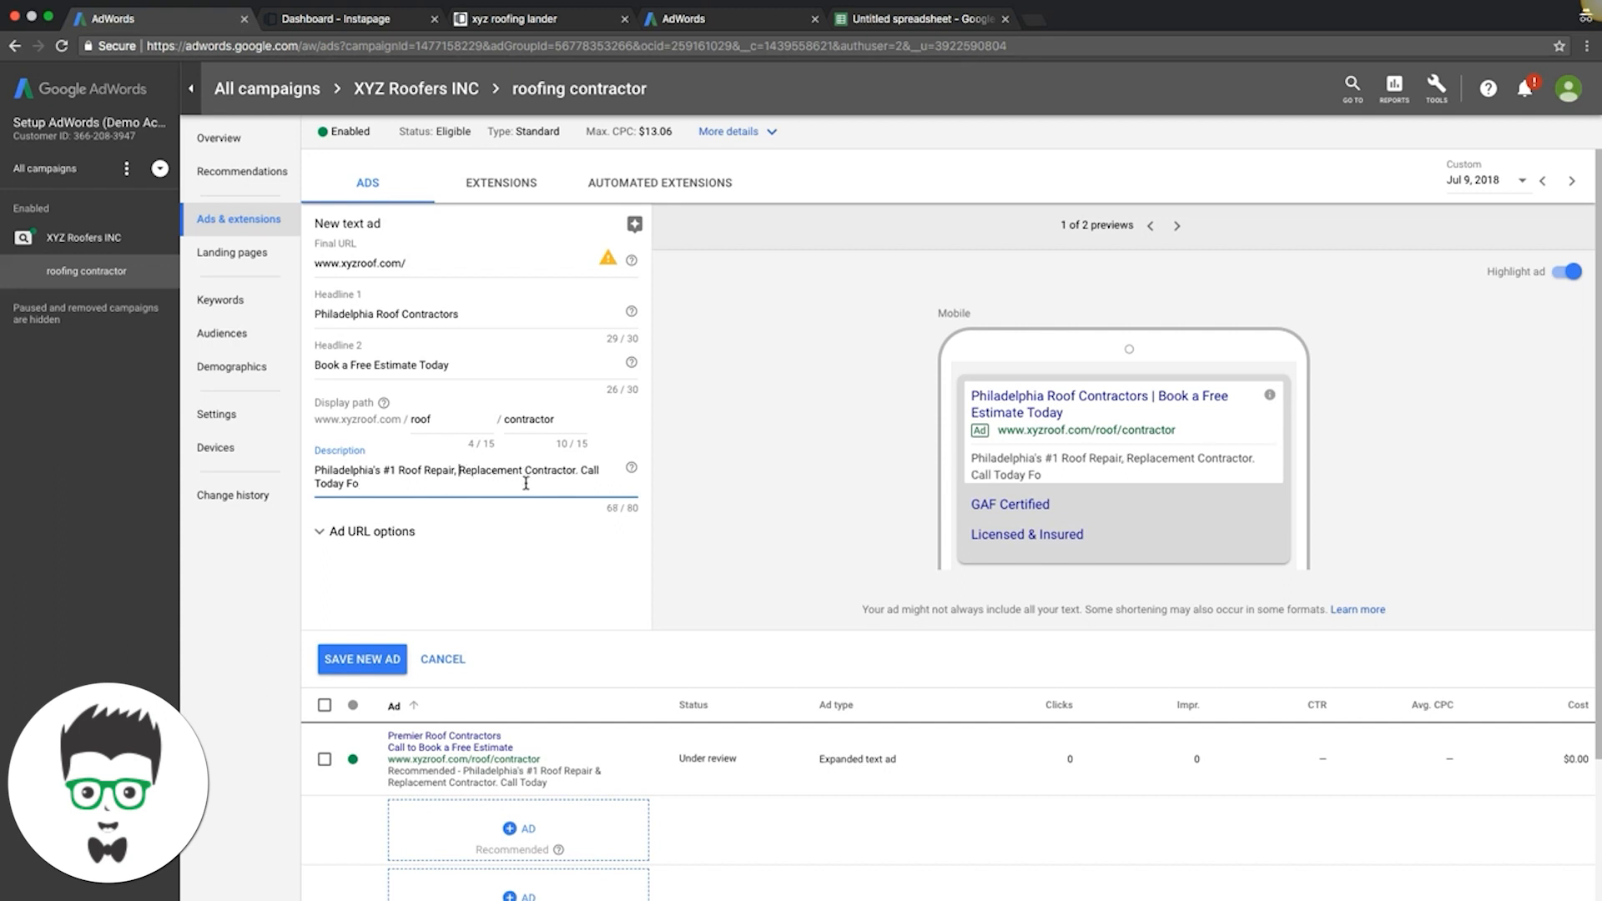
pyautogui.write(' & Installation')
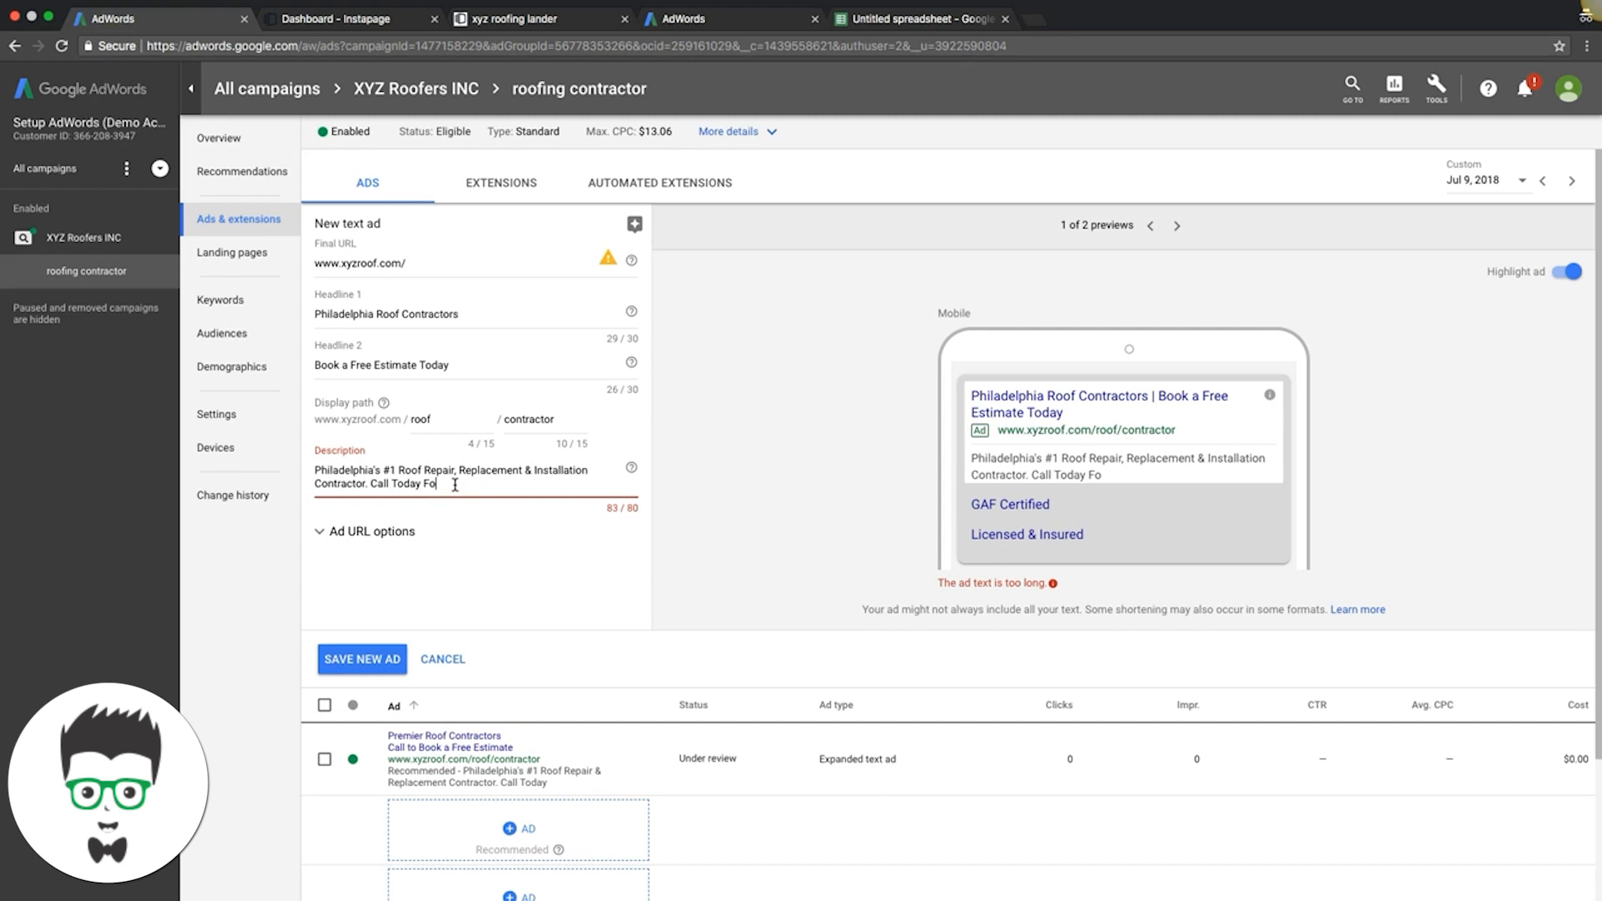
pyautogui.press('BackSpace')
pyautogui.press('BackSpace')
pyautogui.press('BackSpace')
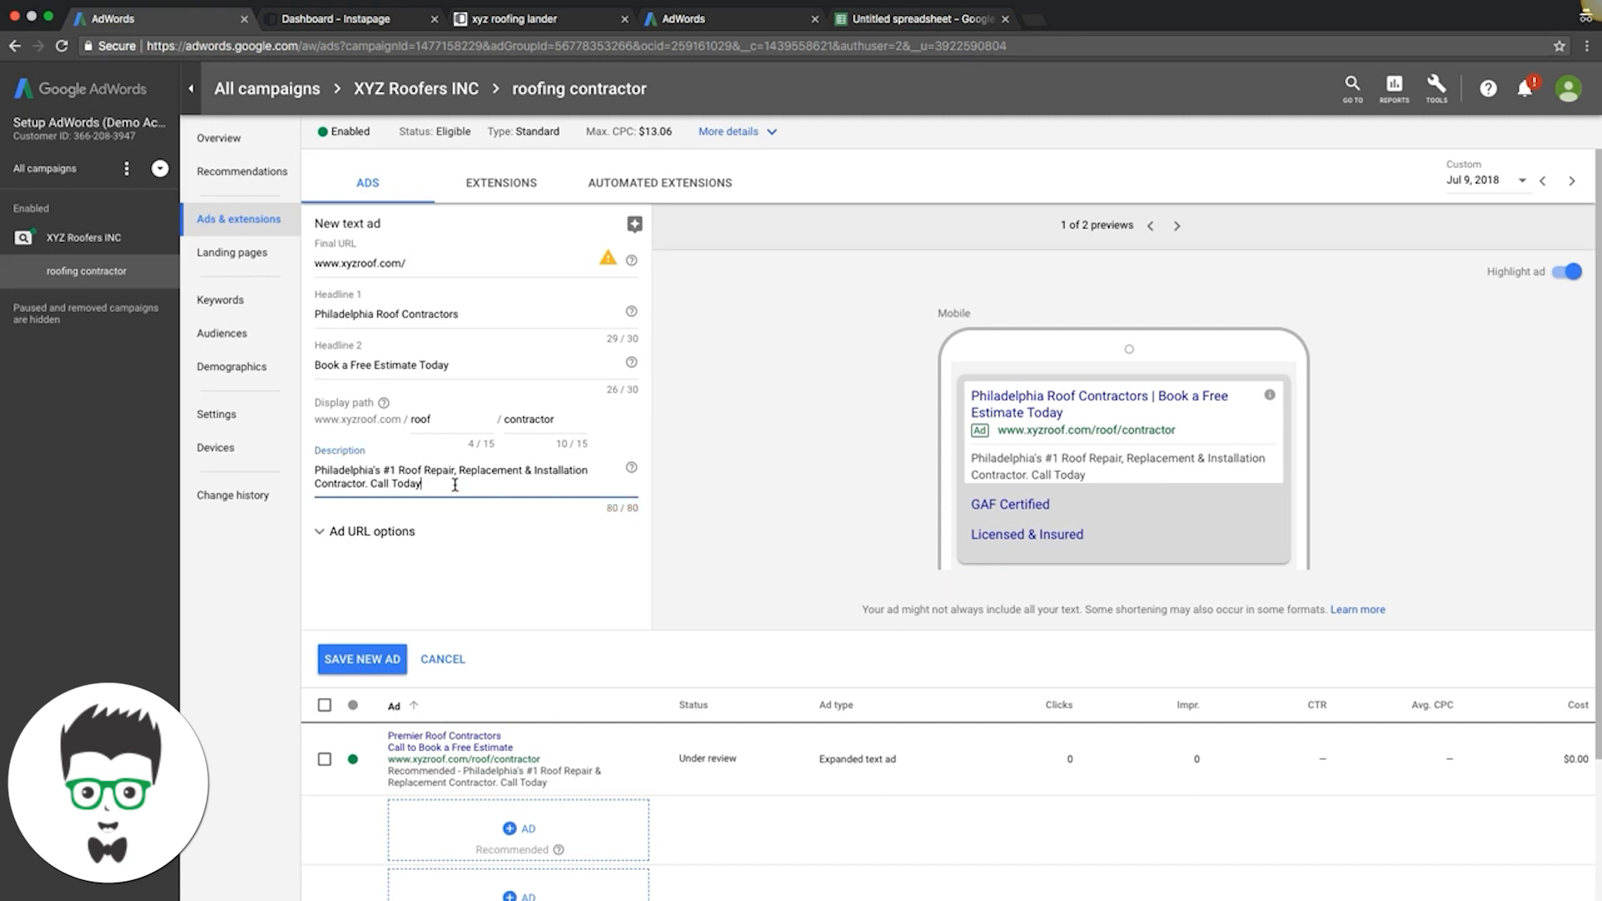
# Save the Philadelphia Roof Contractors ad and skip the suggested callout extension.
pyautogui.click(397, 657)
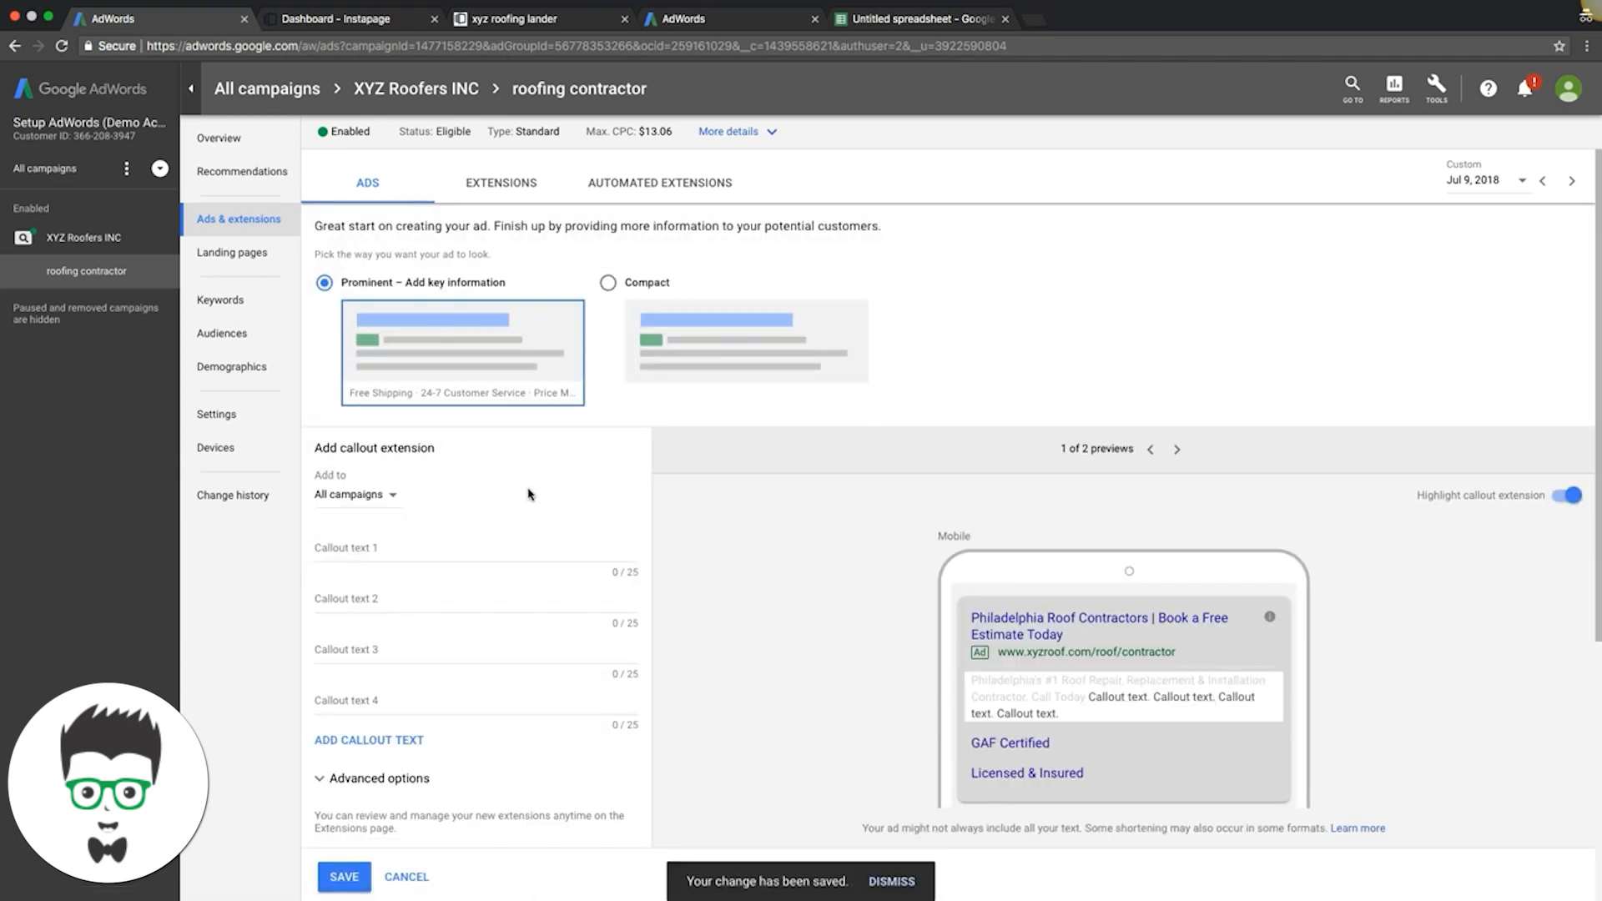
pyautogui.scroll(-4, 528, 494)
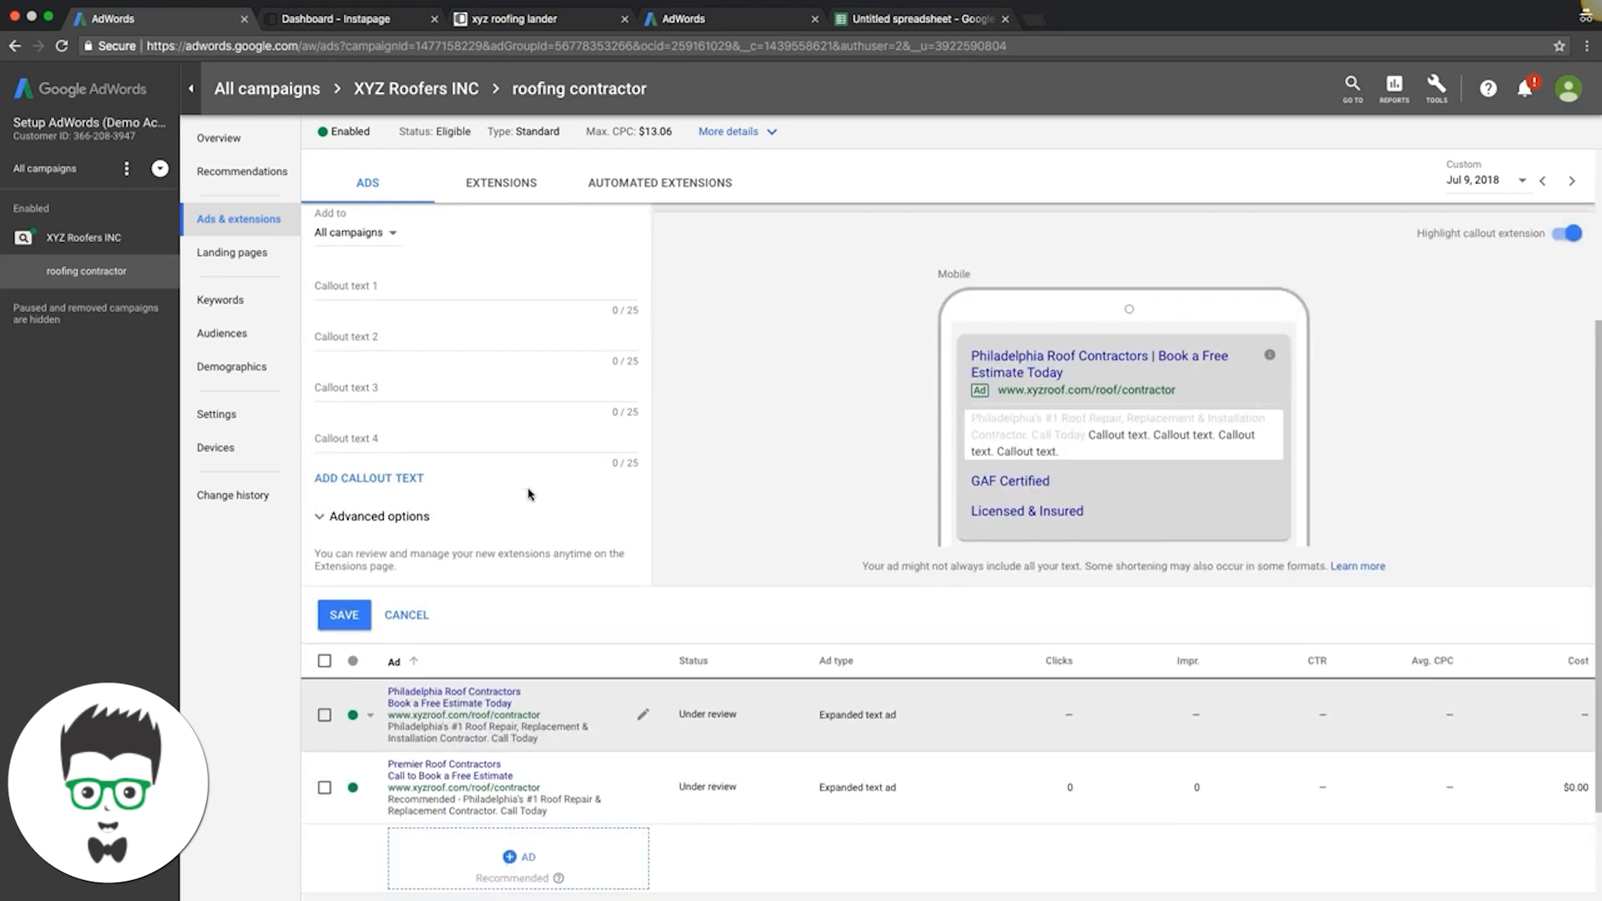
pyautogui.click(410, 602)
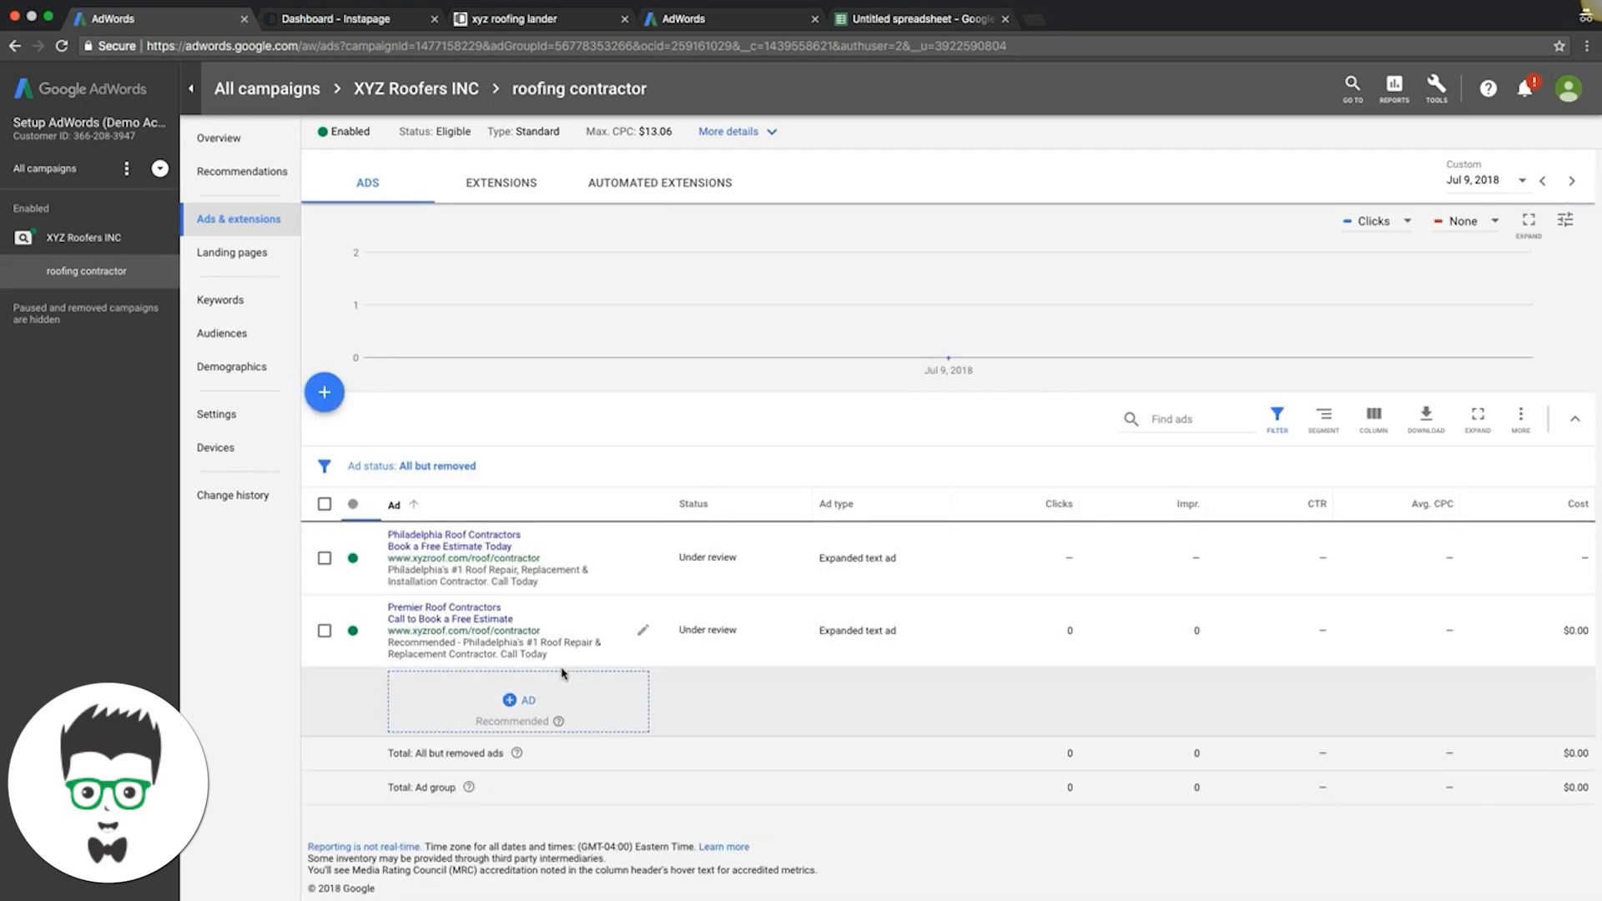
# Start a third text ad in the ad group with the first headline "Philadelphia Roofing Company".
pyautogui.click(507, 707)
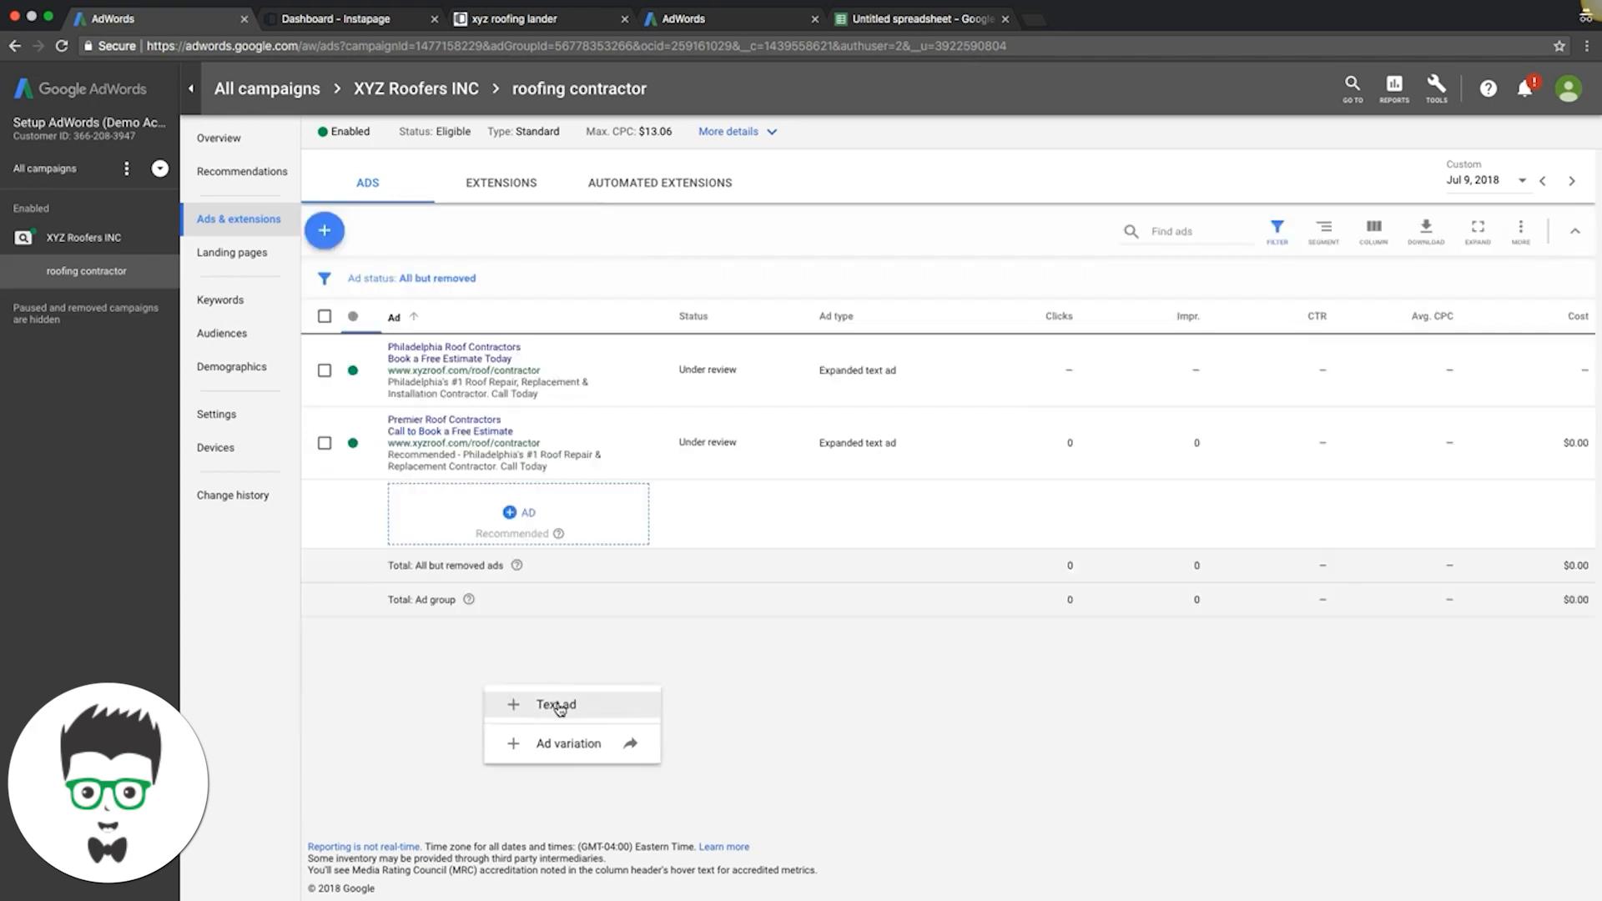
pyautogui.click(546, 705)
pyautogui.click(389, 314)
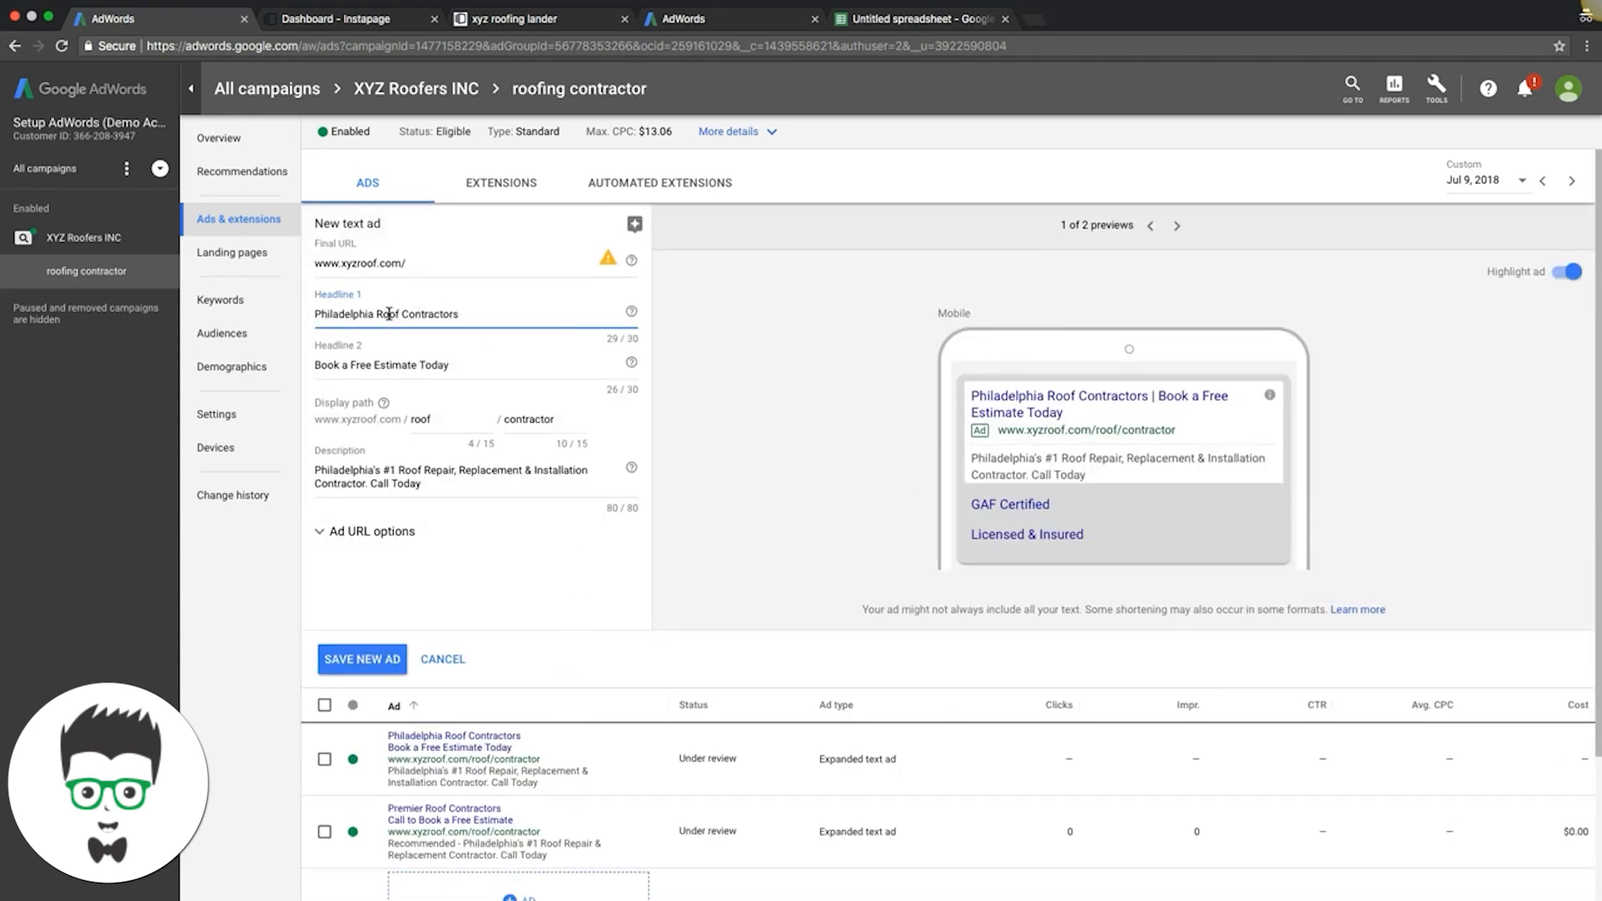
pyautogui.moveTo(372, 314); pyautogui.dragTo(315, 321)
pyautogui.click(467, 316)
pyautogui.press('BackSpace')
pyautogui.press('BackSpace')
pyautogui.press('BackSpace')
pyautogui.press('BackSpace')
pyautogui.press('BackSpace')
pyautogui.press('BackSpace')
pyautogui.press('BackSpace')
pyautogui.press('BackSpace')
pyautogui.press('BackSpace')
pyautogui.press('BackSpace')
pyautogui.press('BackSpace')
pyautogui.press('BackSpace')
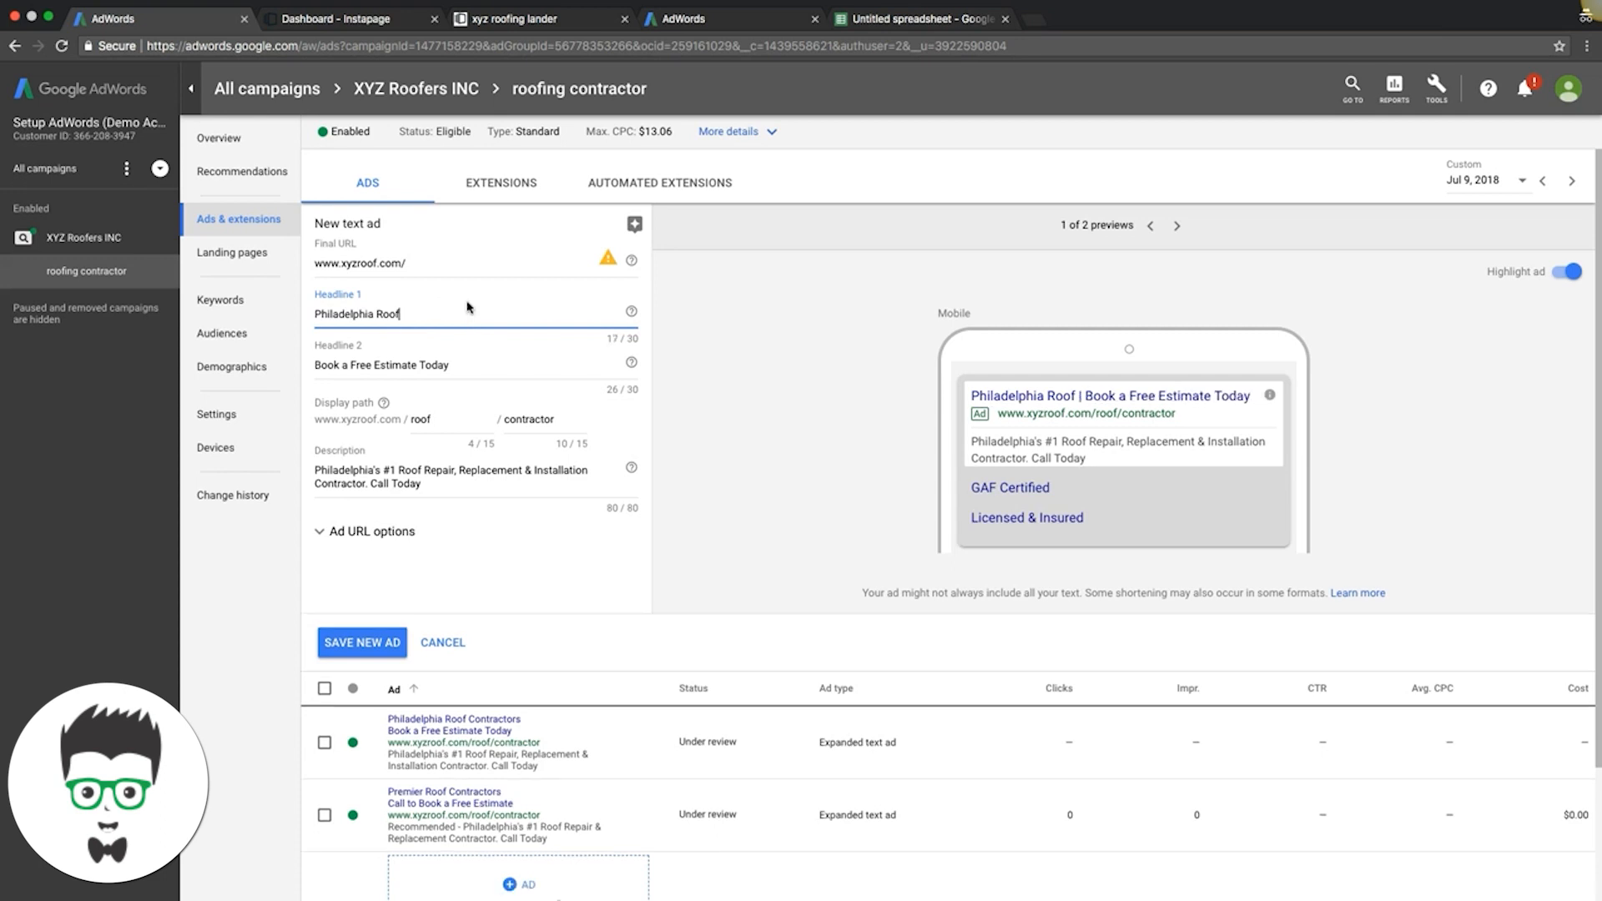
pyautogui.write('ing Company')
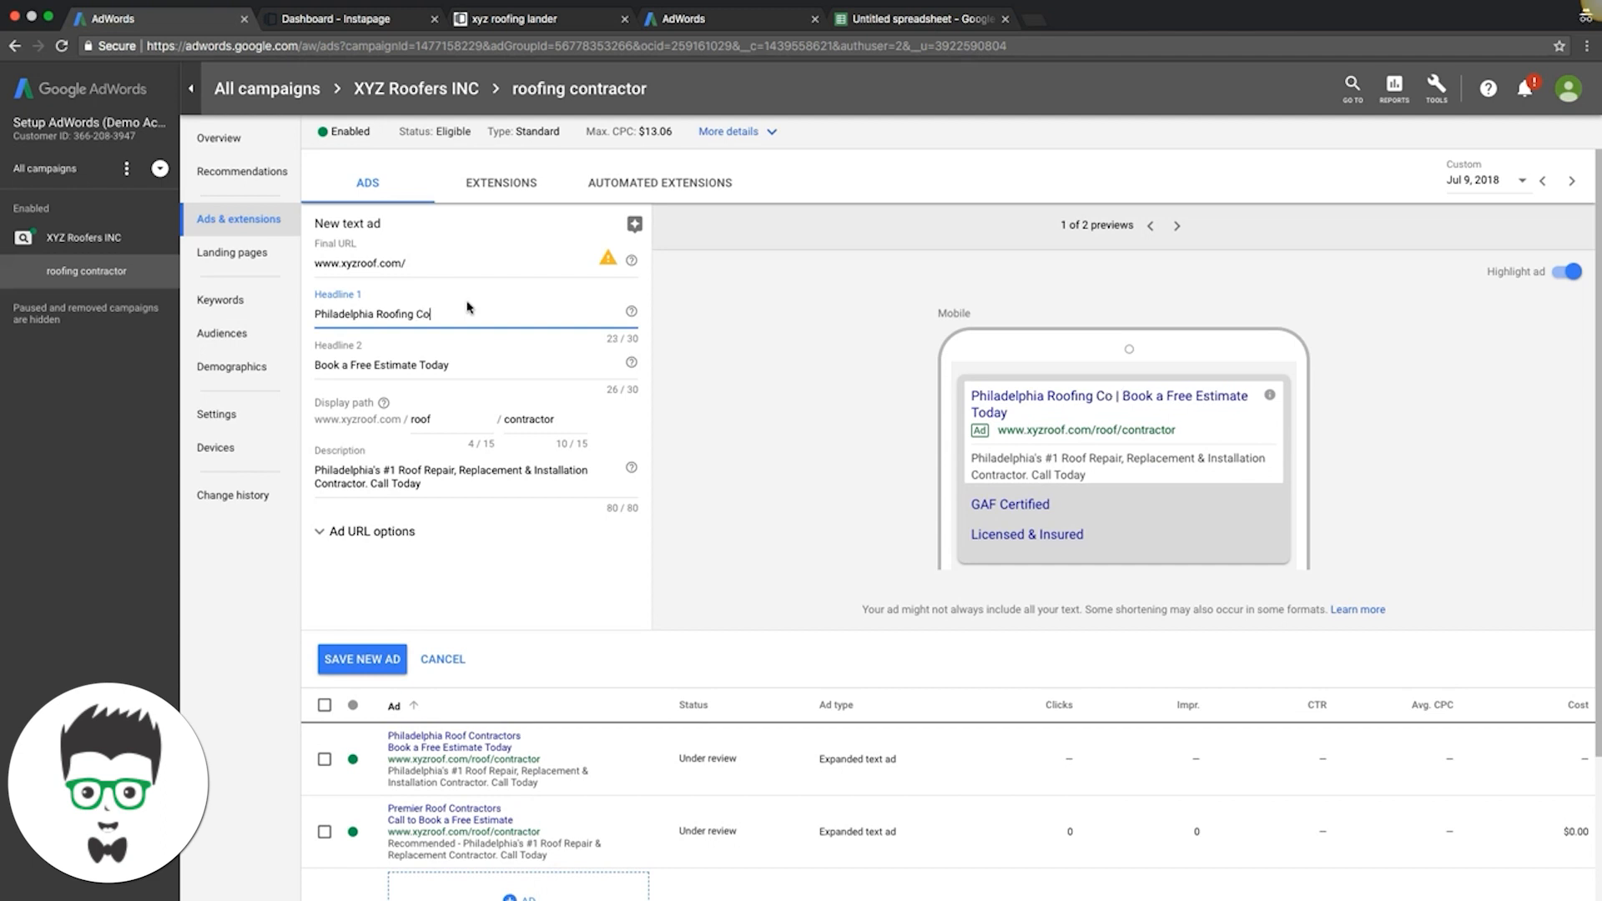
# Replace the second headline with "Need Your Roof Repaired?", capitalizing "Your".
pyautogui.tripleClick(394, 367)
pyautogui.write('Need your')
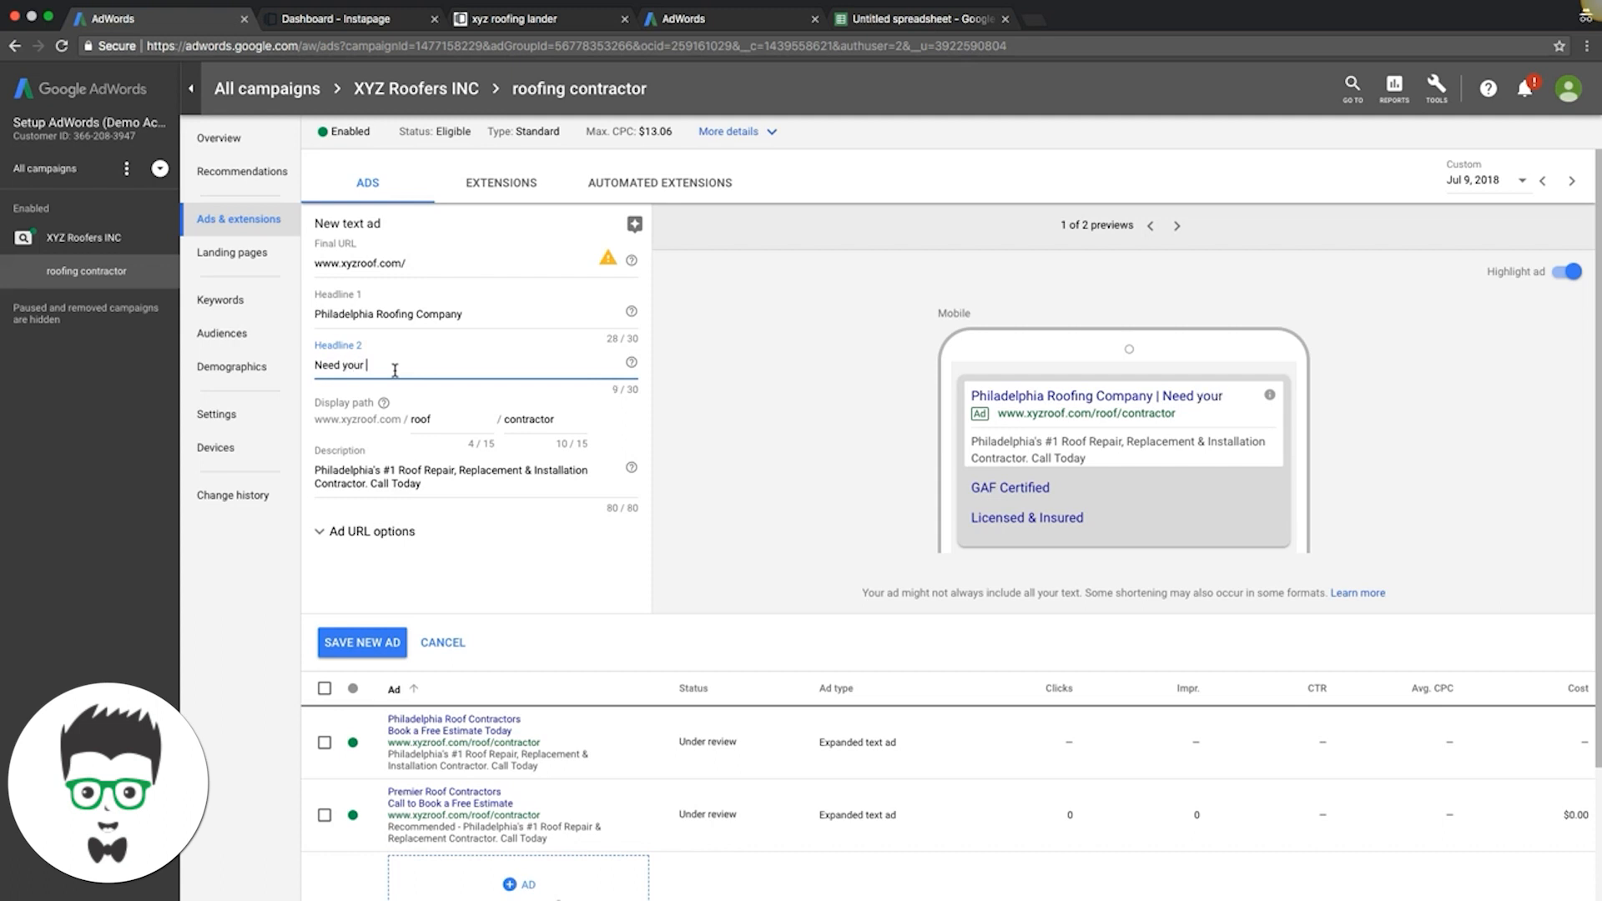
pyautogui.write(' Roo')
pyautogui.write('Repaired?')
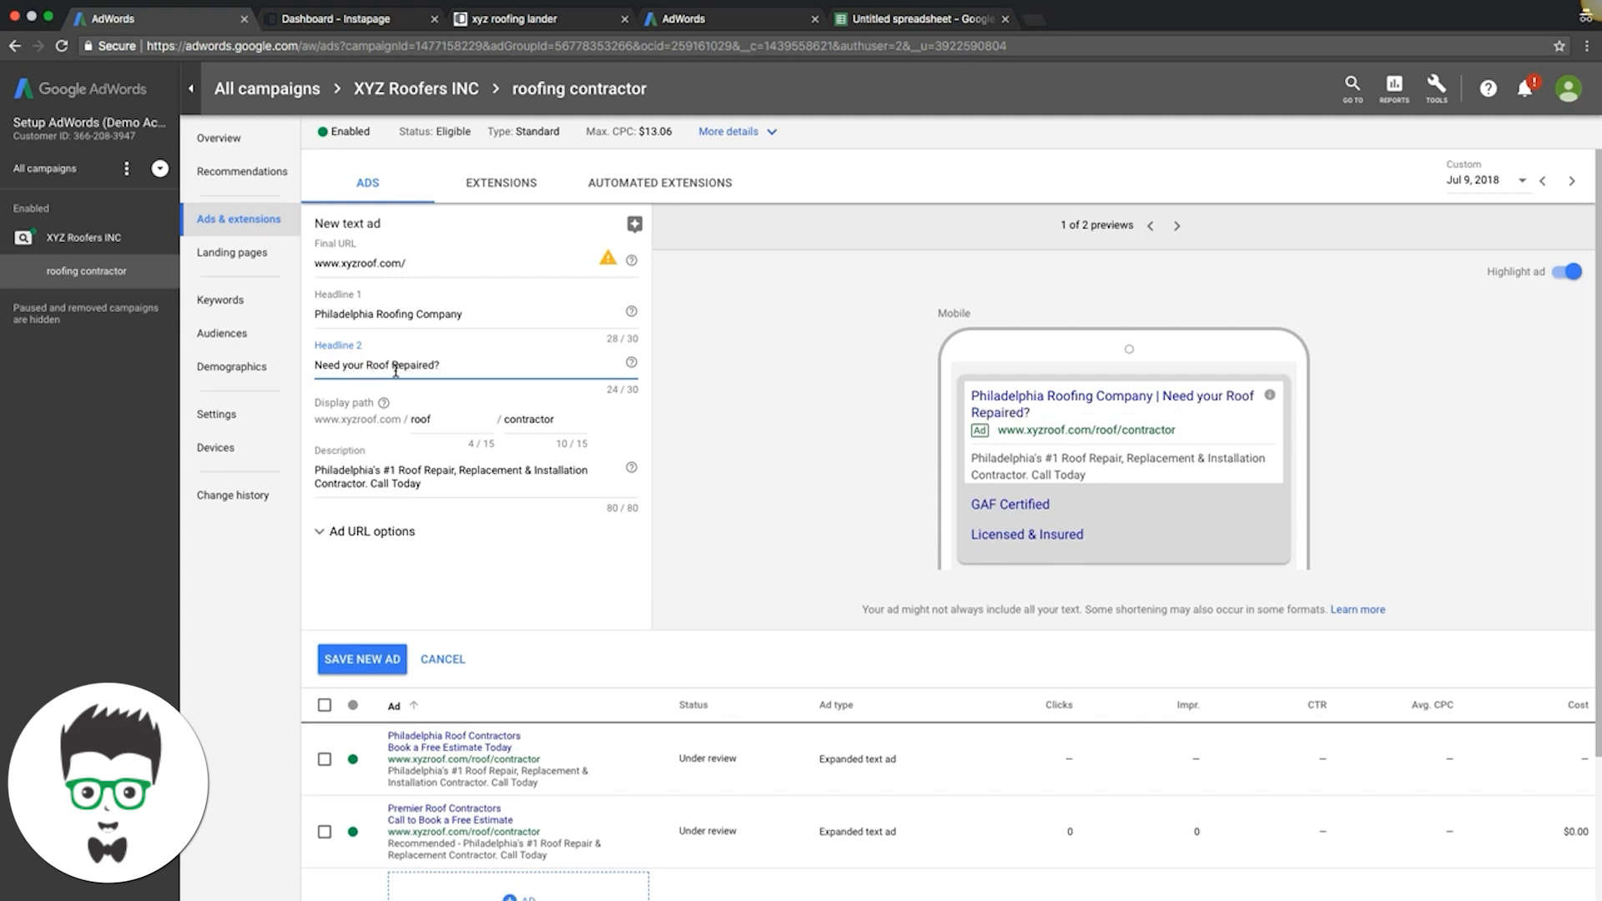
pyautogui.click(350, 365)
pyautogui.press('BackSpace')
pyautogui.write('Y')
# Change the description to "Call Philadelphia's #1 Roof Repair, Replacement & Installation Contractor.", removing the closing "Call Today".
pyautogui.click(397, 483)
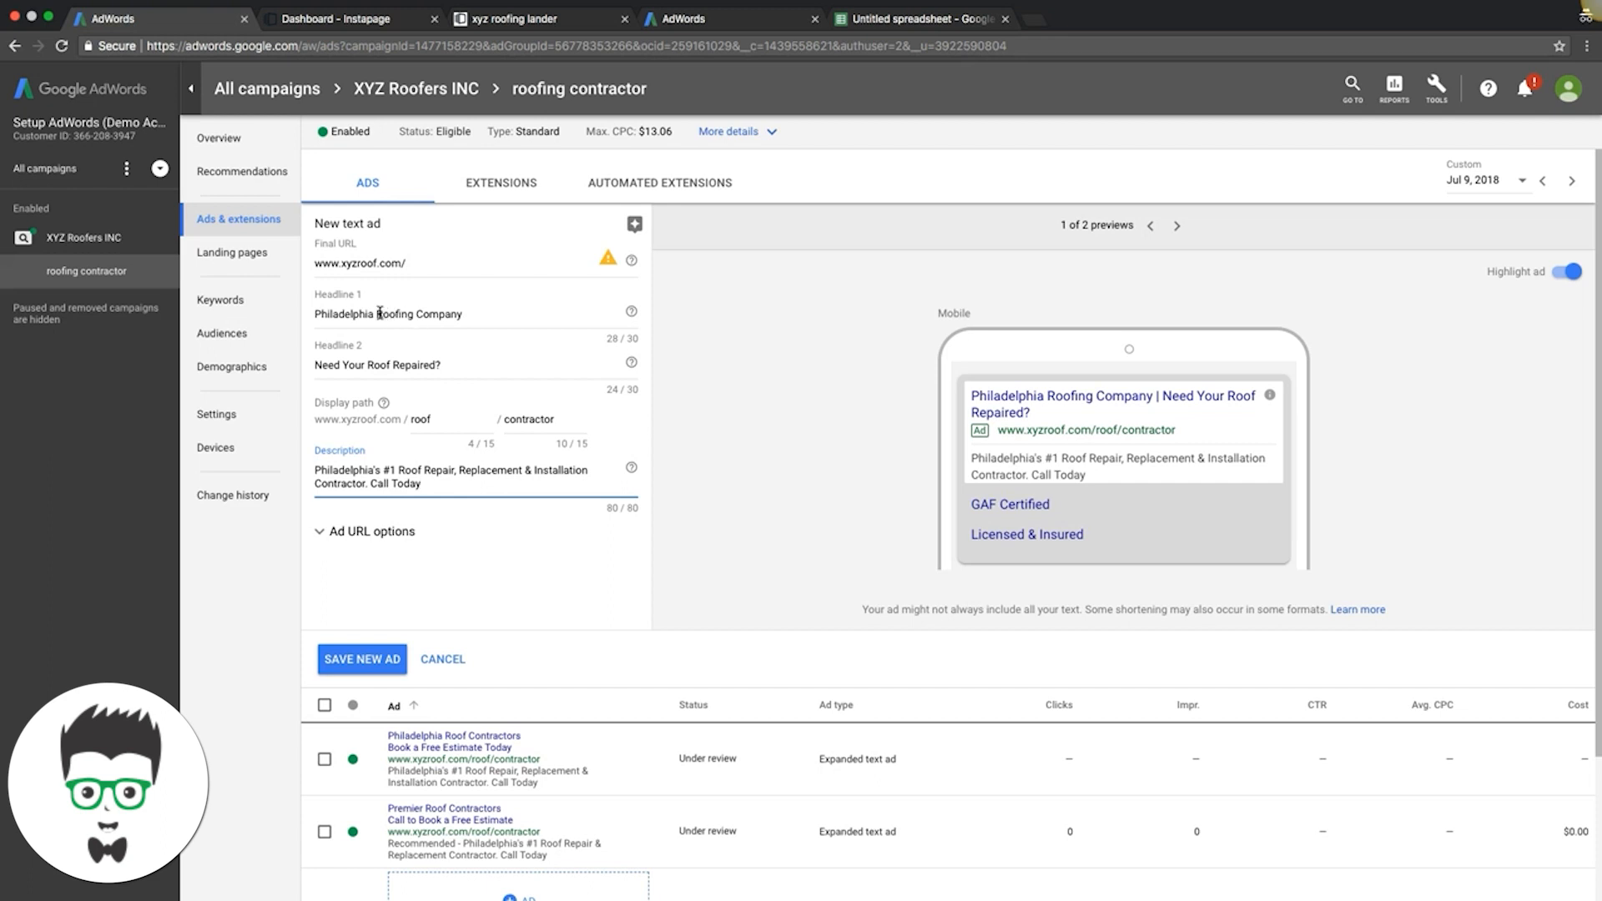
pyautogui.click(316, 314)
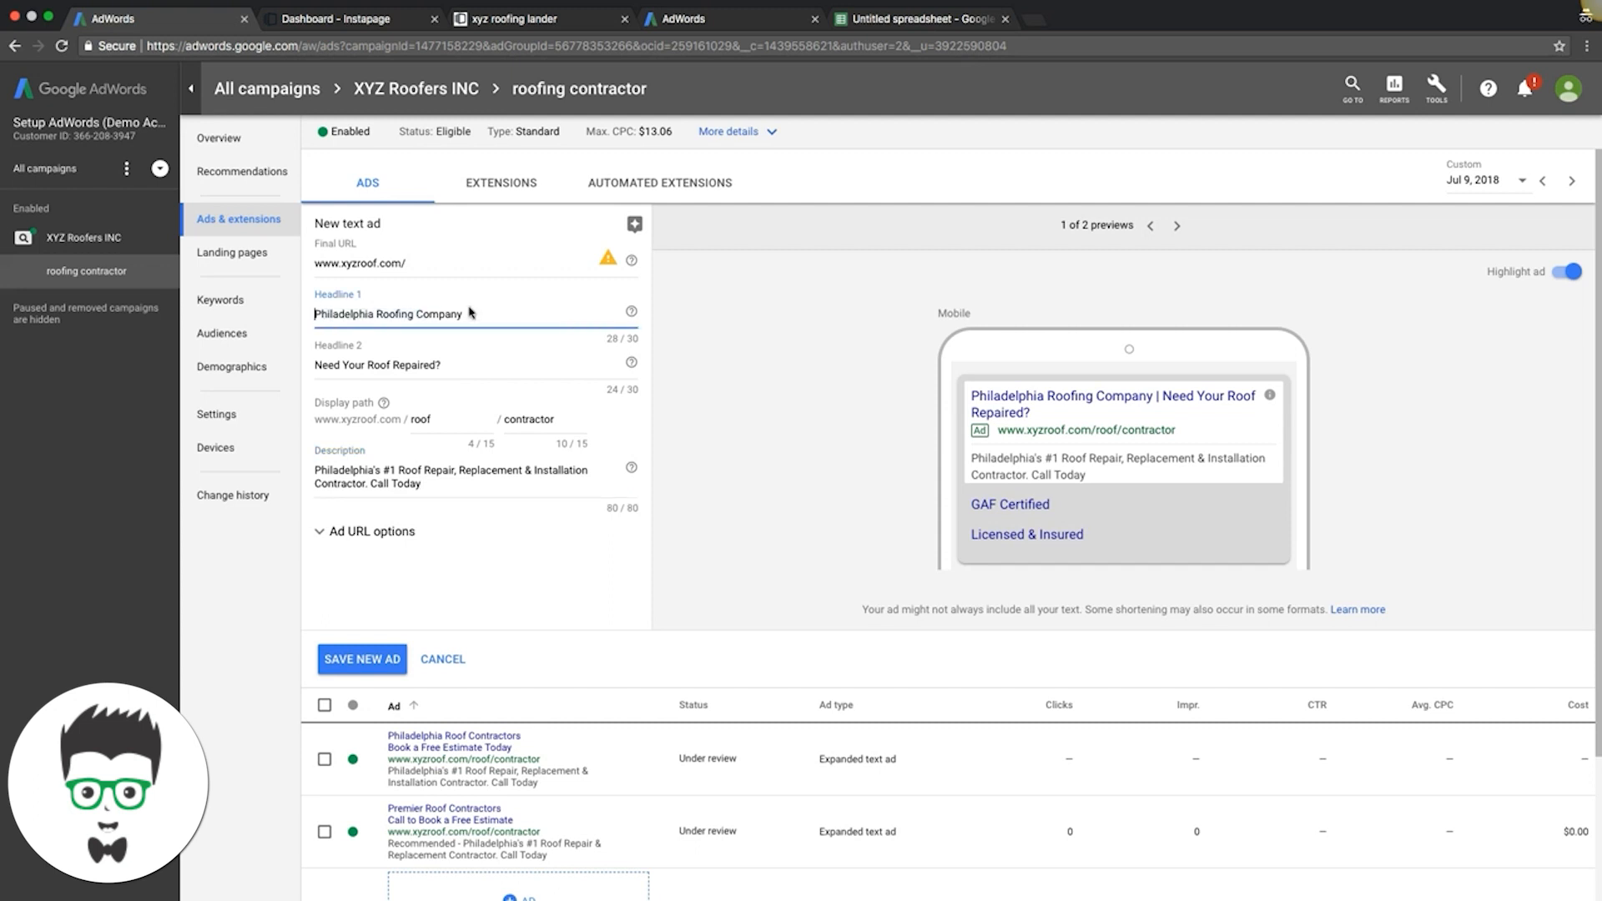
pyautogui.click(417, 364)
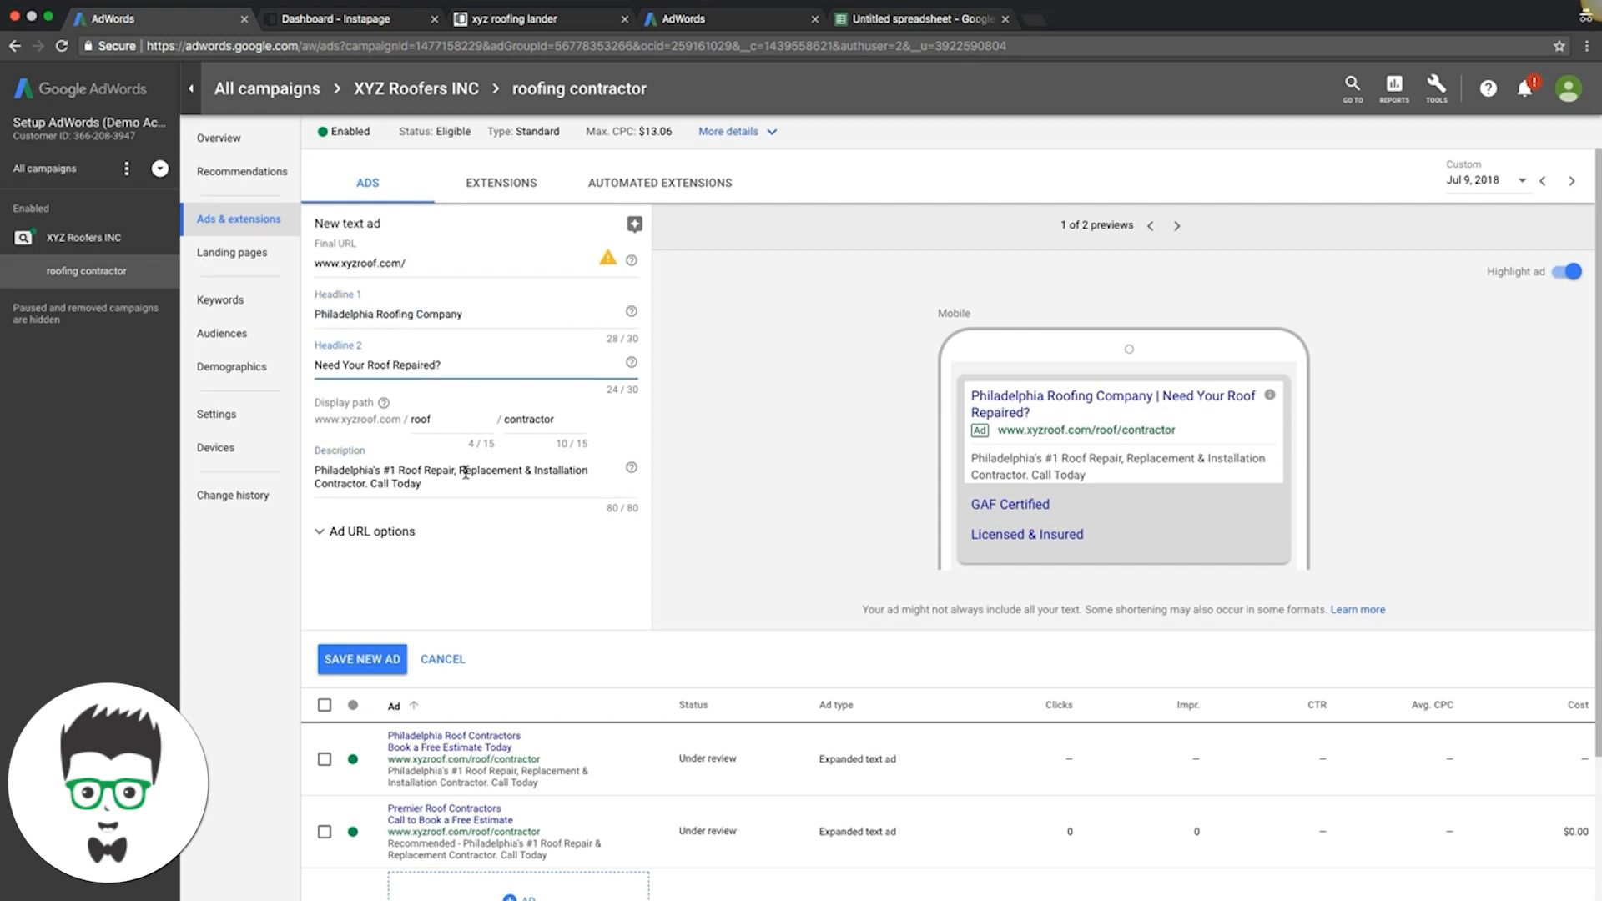
pyautogui.click(316, 470)
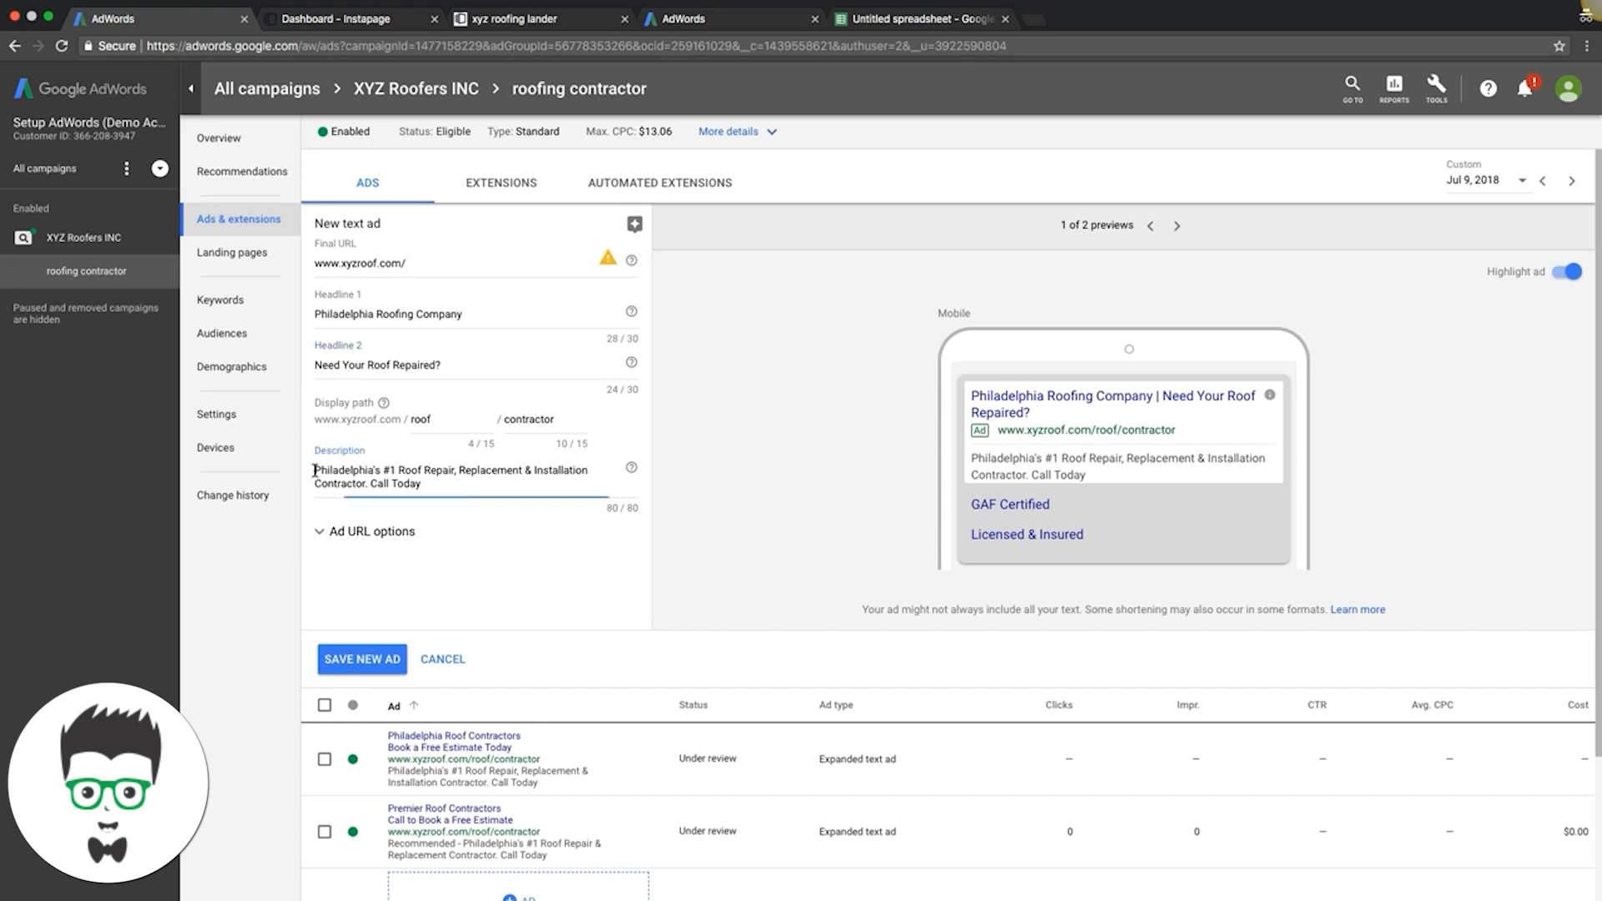
pyautogui.write('Call')
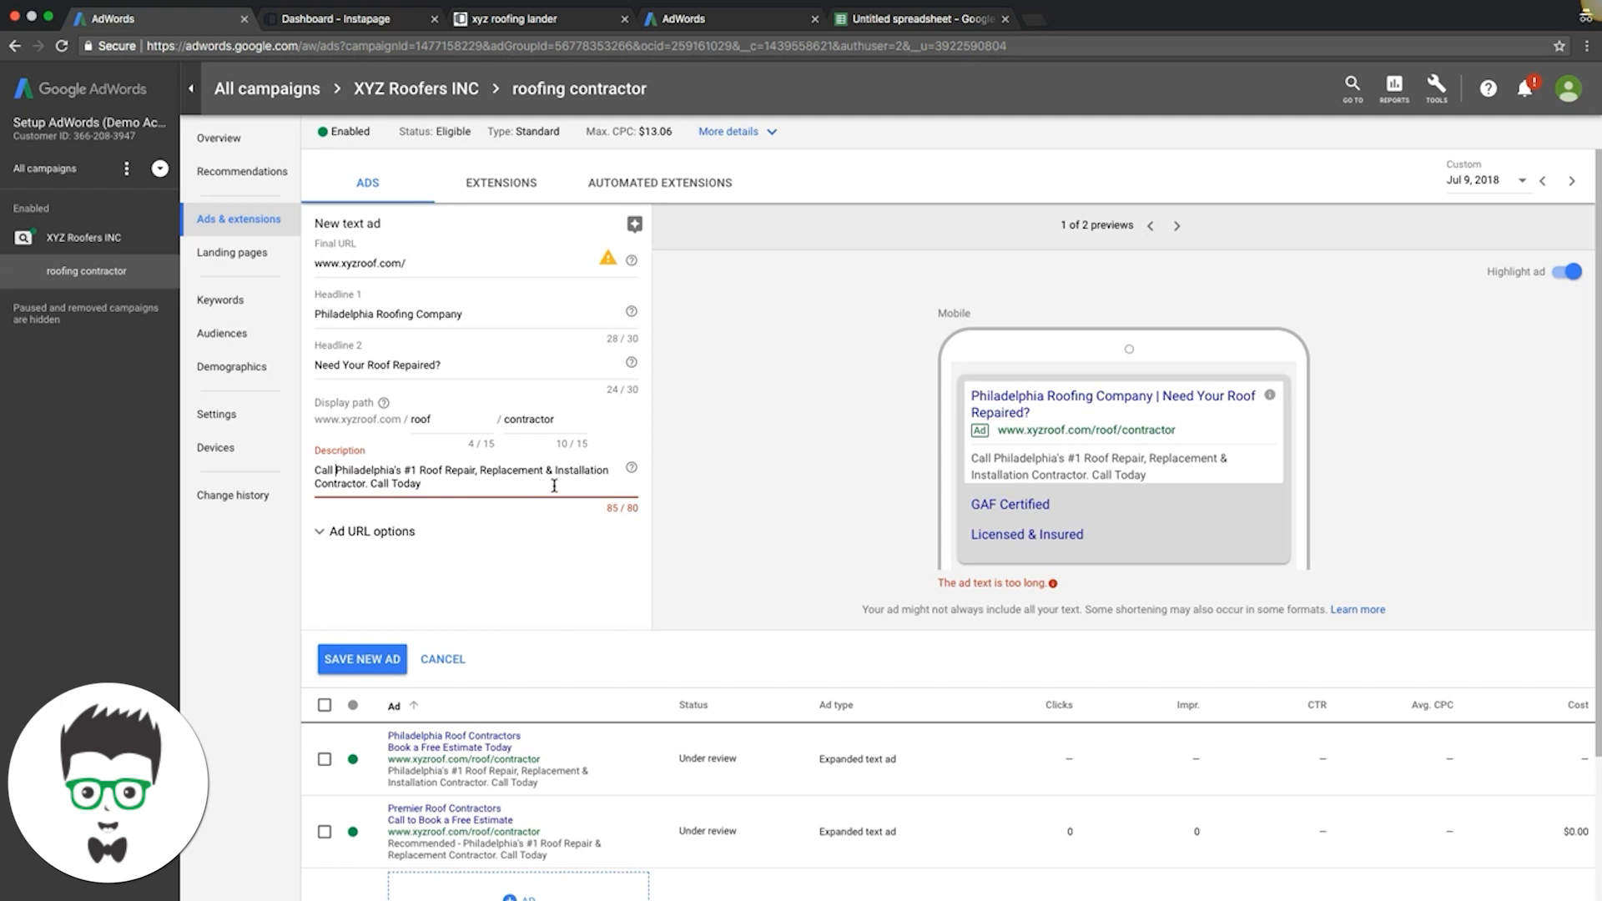
pyautogui.press('BackSpace')
pyautogui.press('BackSpace')
pyautogui.press('BackSpace')
pyautogui.press('BackSpace')
pyautogui.press('BackSpace')
pyautogui.press('BackSpace')
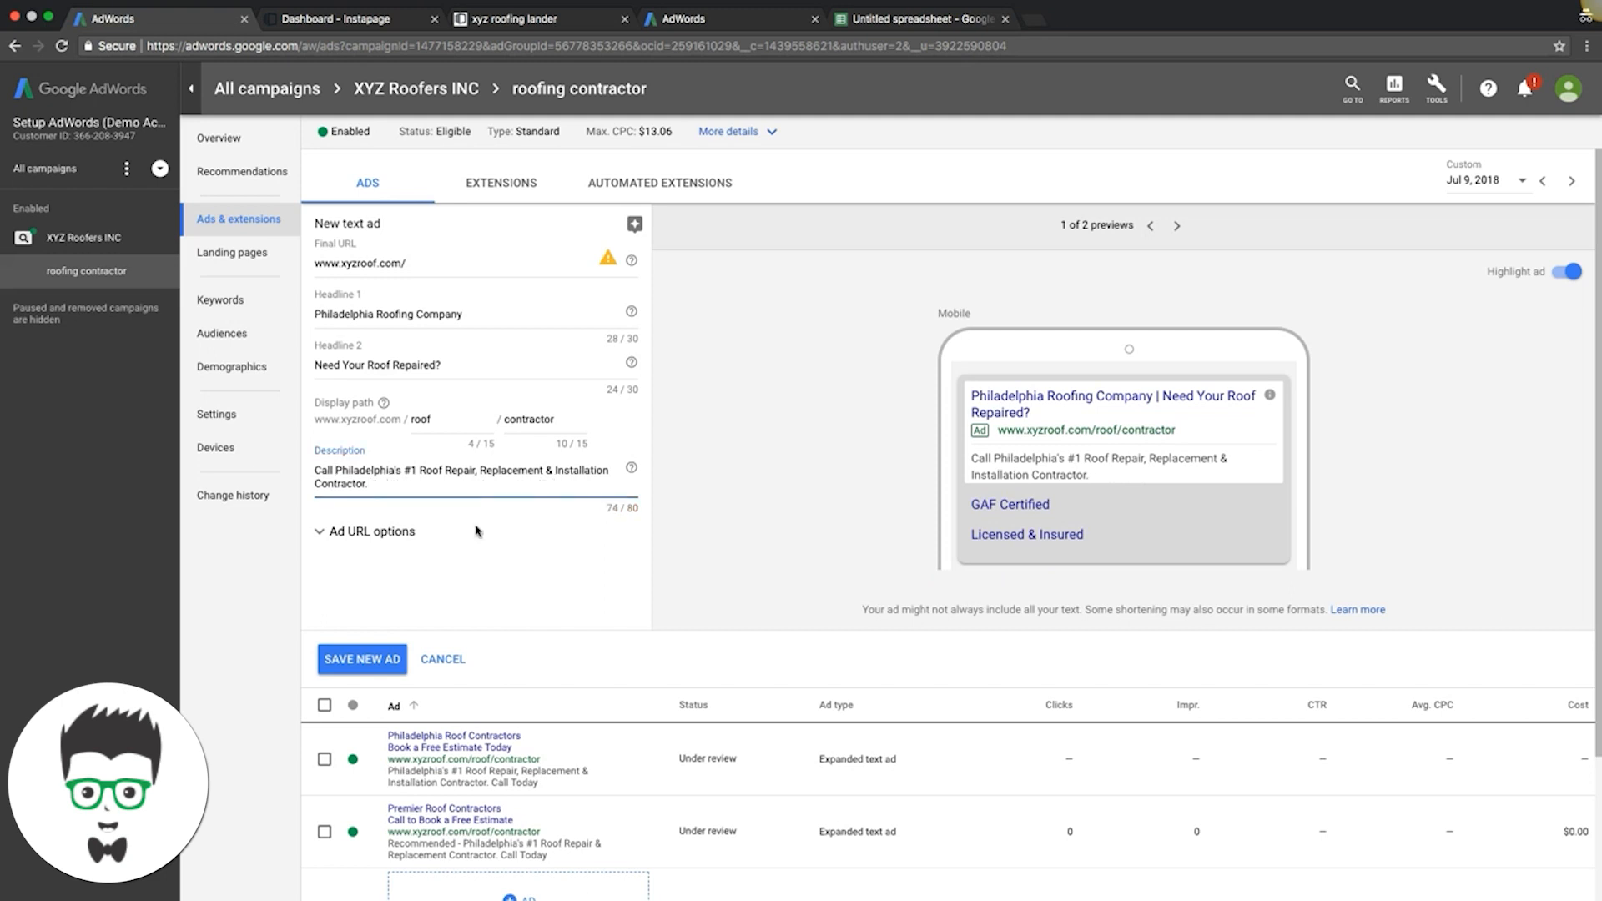
# Save the Philadelphia Roofing Company ad and dismiss the callout extension form without adding callouts.
pyautogui.click(353, 669)
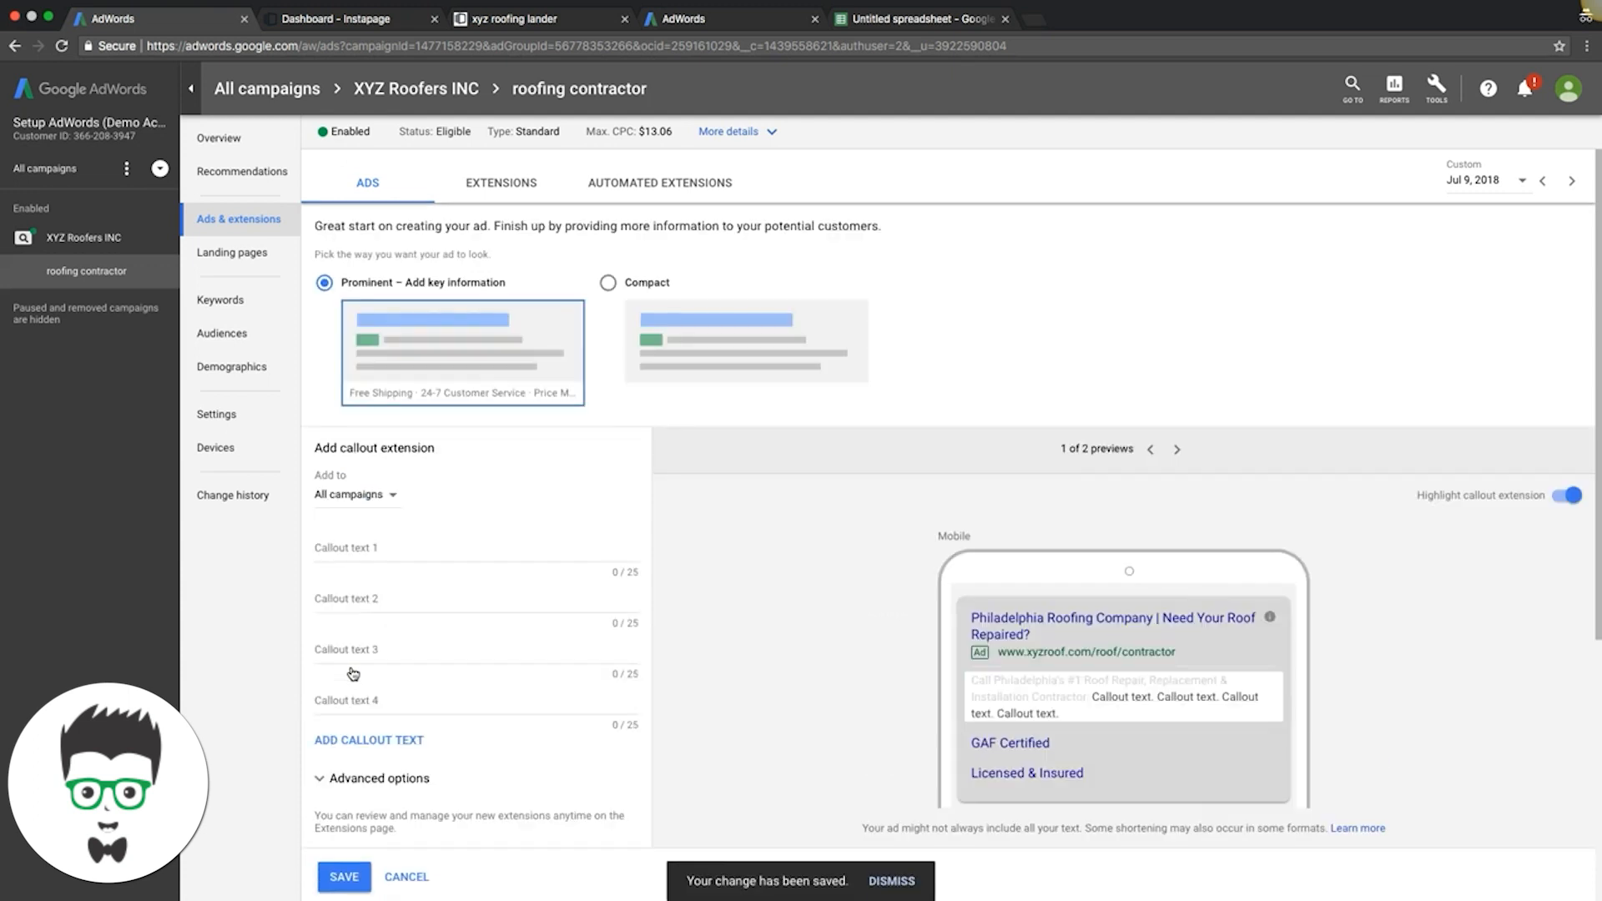
pyautogui.scroll(-2, 487, 565)
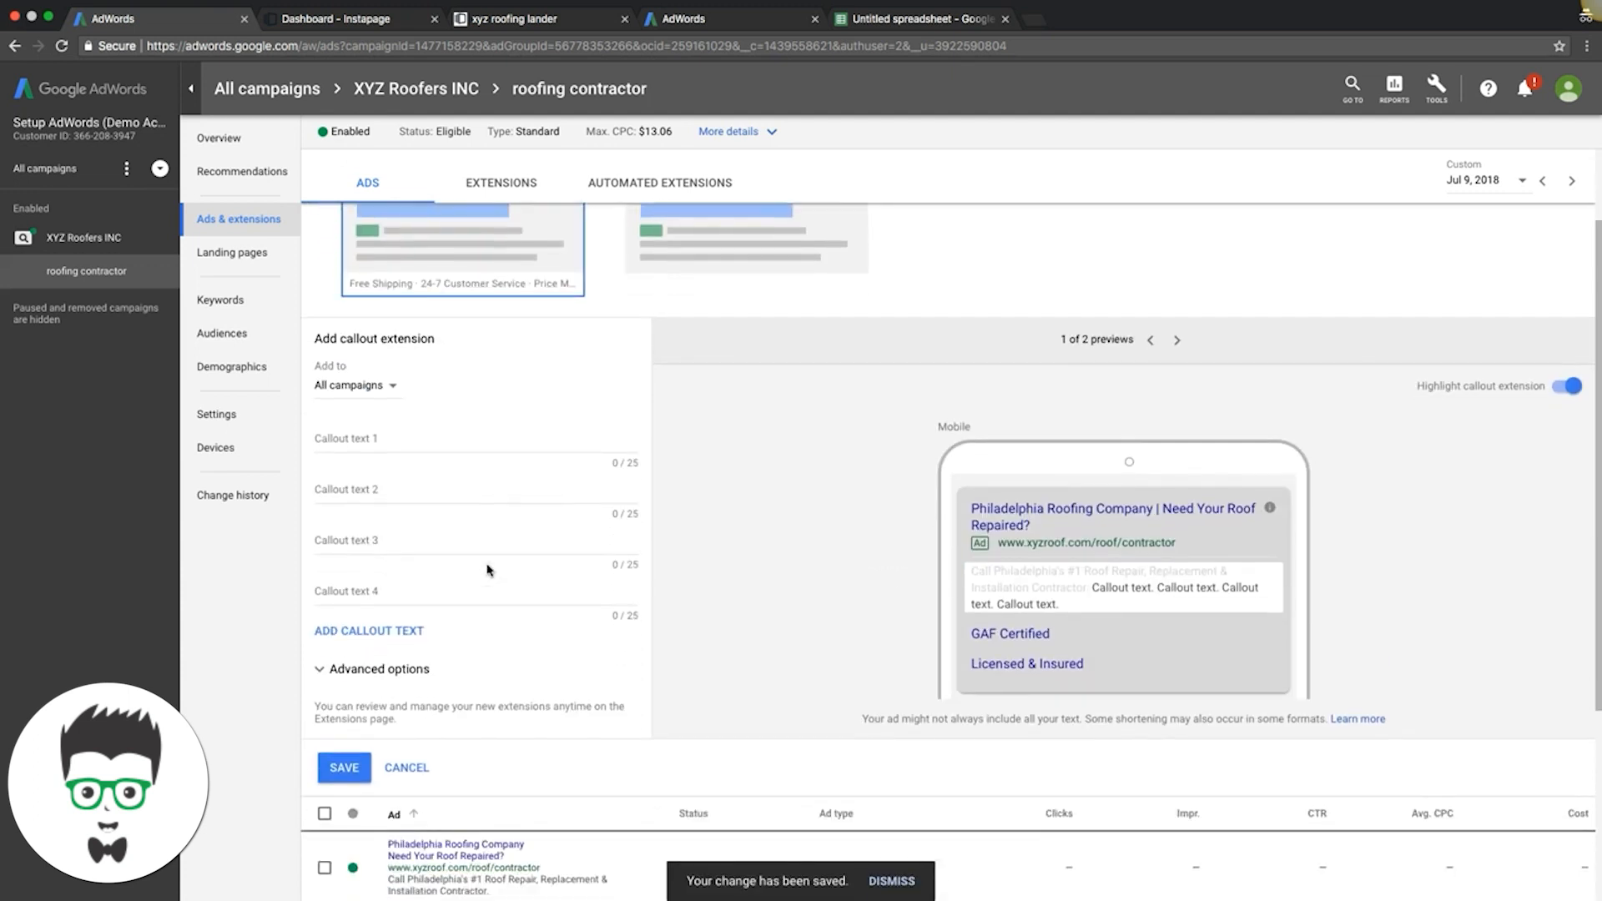
pyautogui.scroll(2, 404, 654)
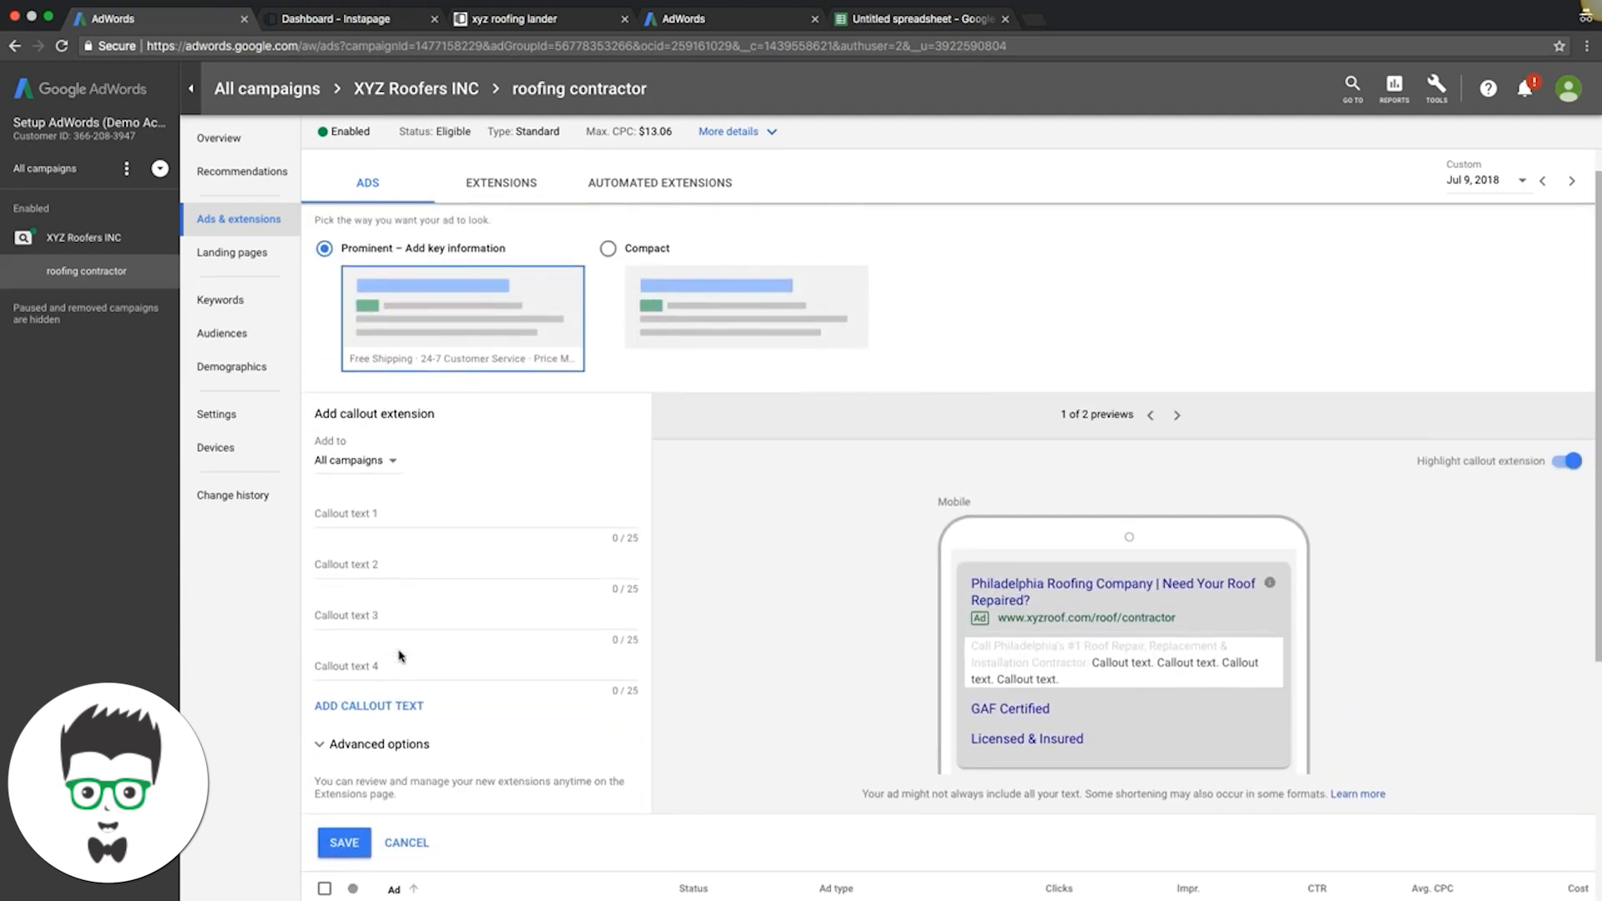
pyautogui.scroll(-2, 400, 654)
pyautogui.click(406, 676)
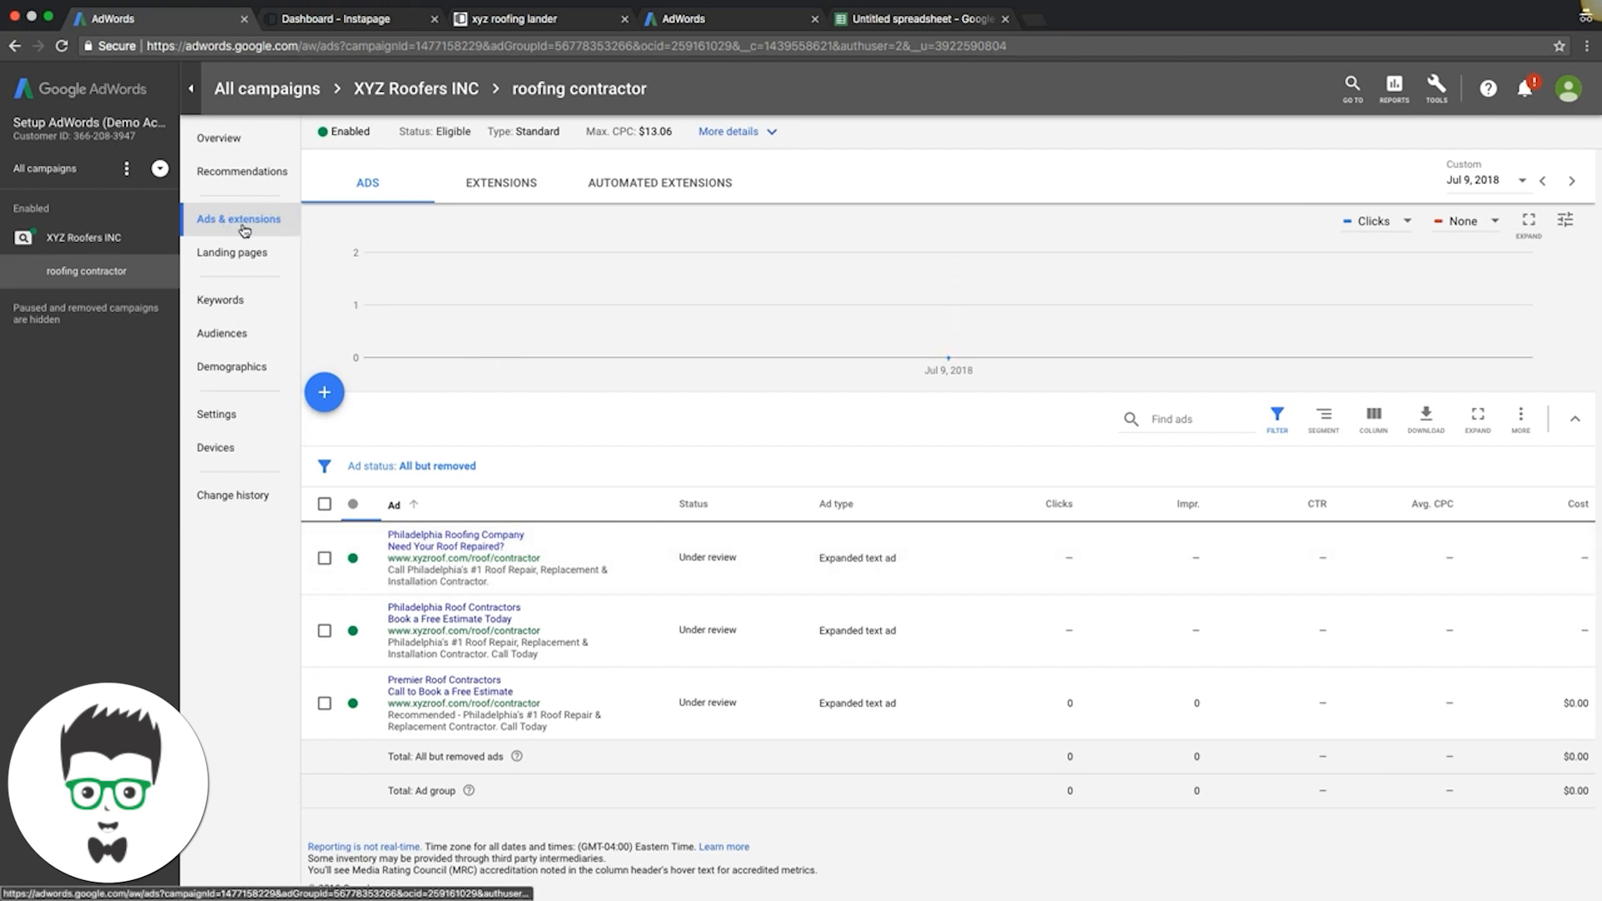
# Review the search keywords of the roofing contractor ad group and look over the account's available tools.
pyautogui.click(247, 302)
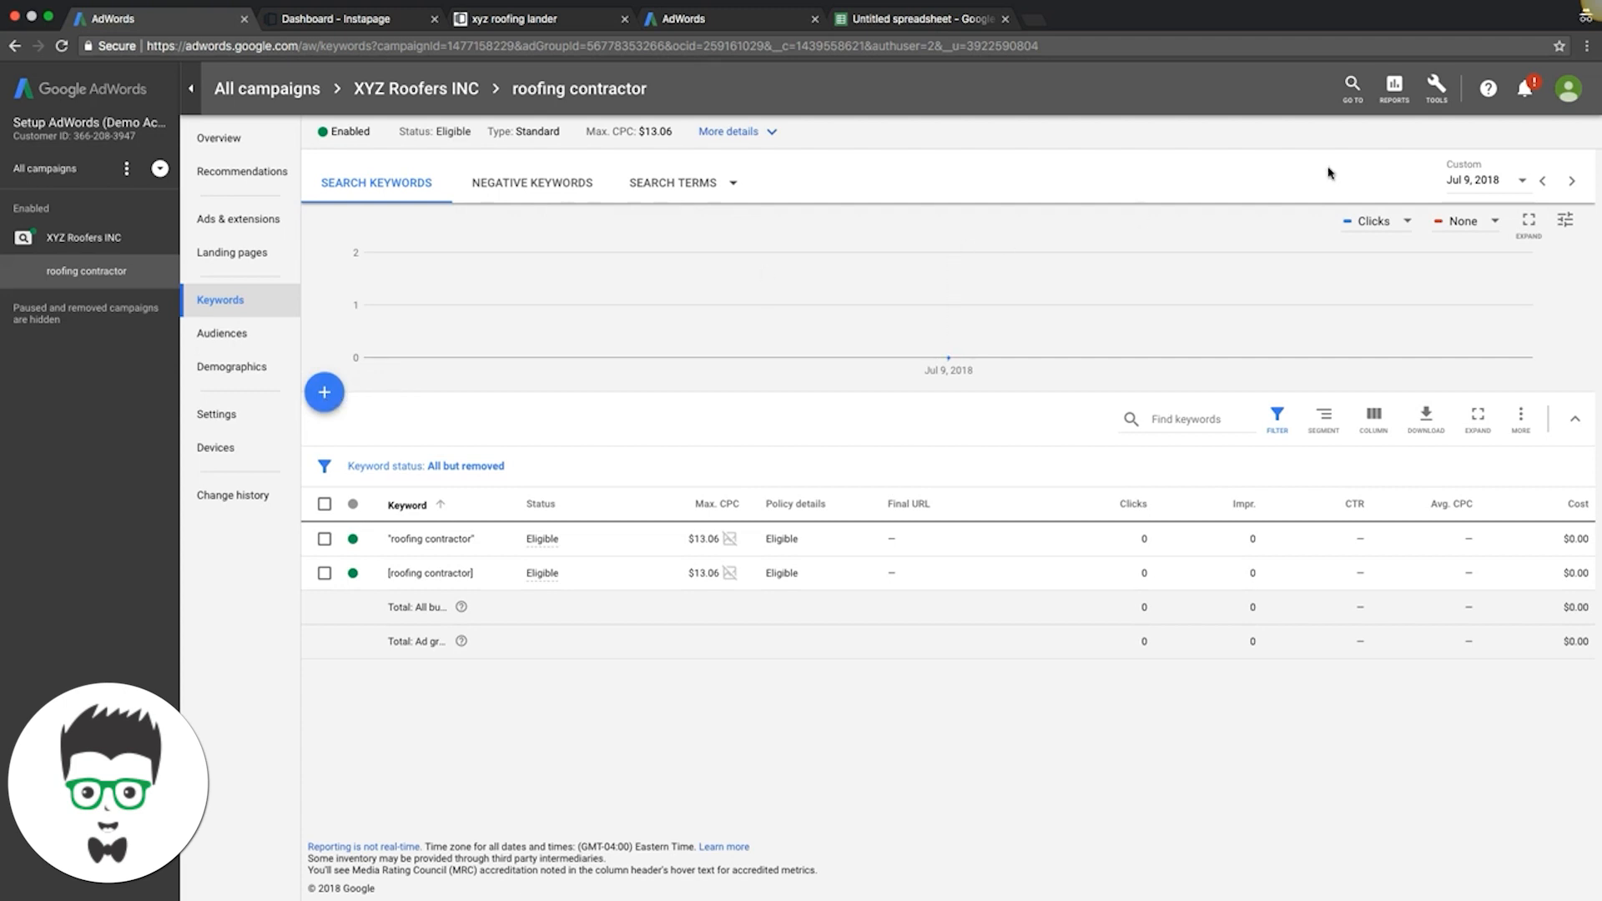
pyautogui.click(1437, 94)
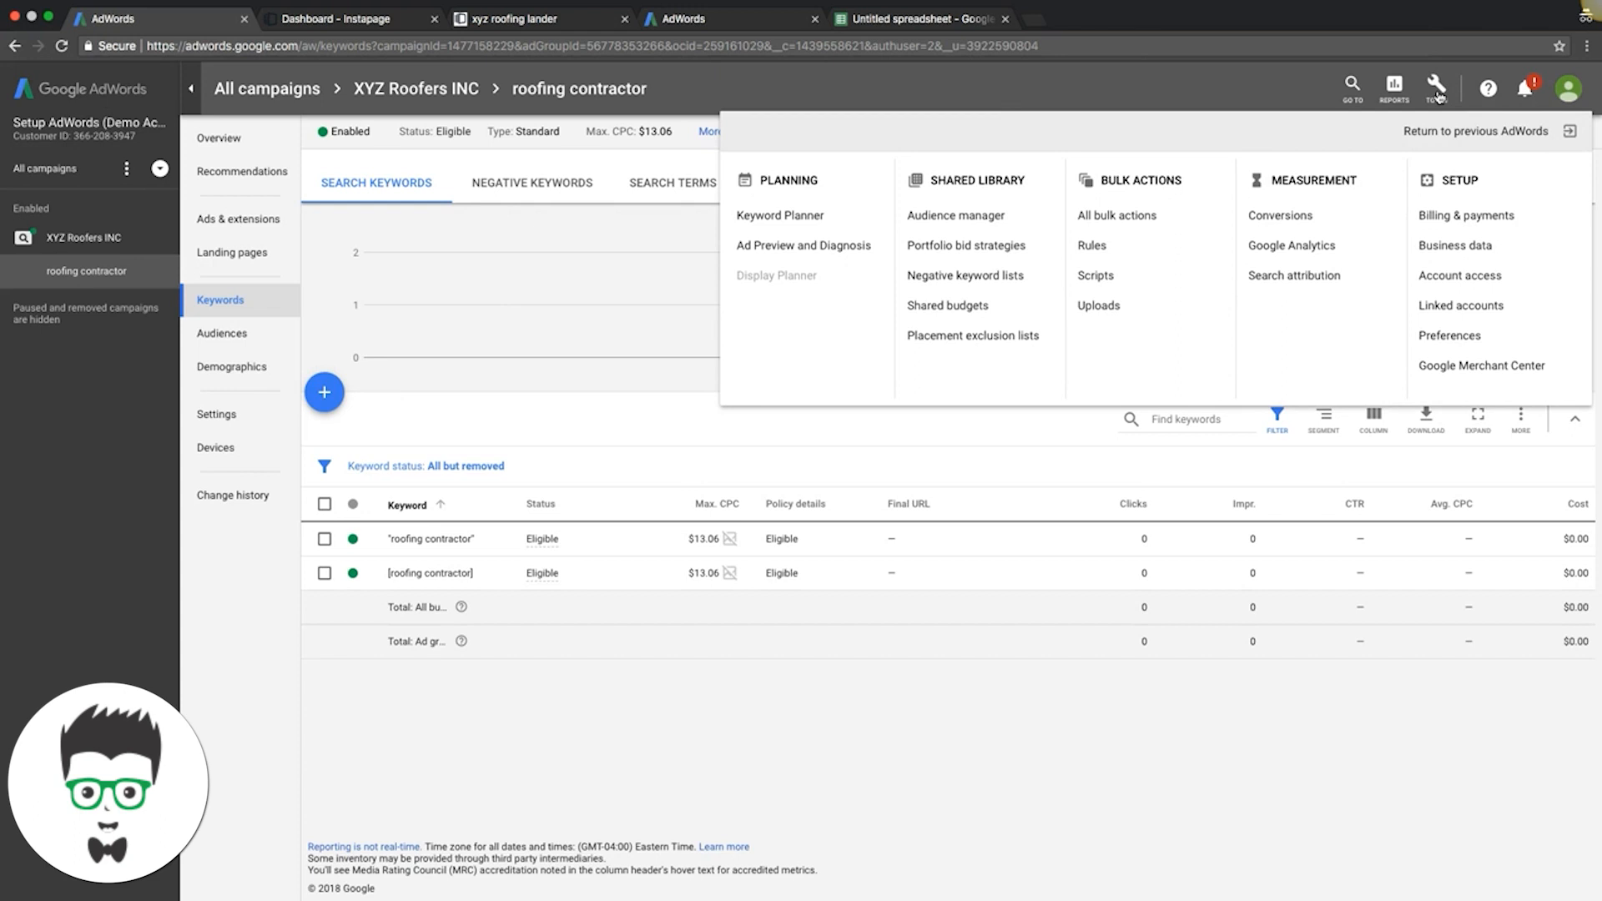
pyautogui.click(659, 158)
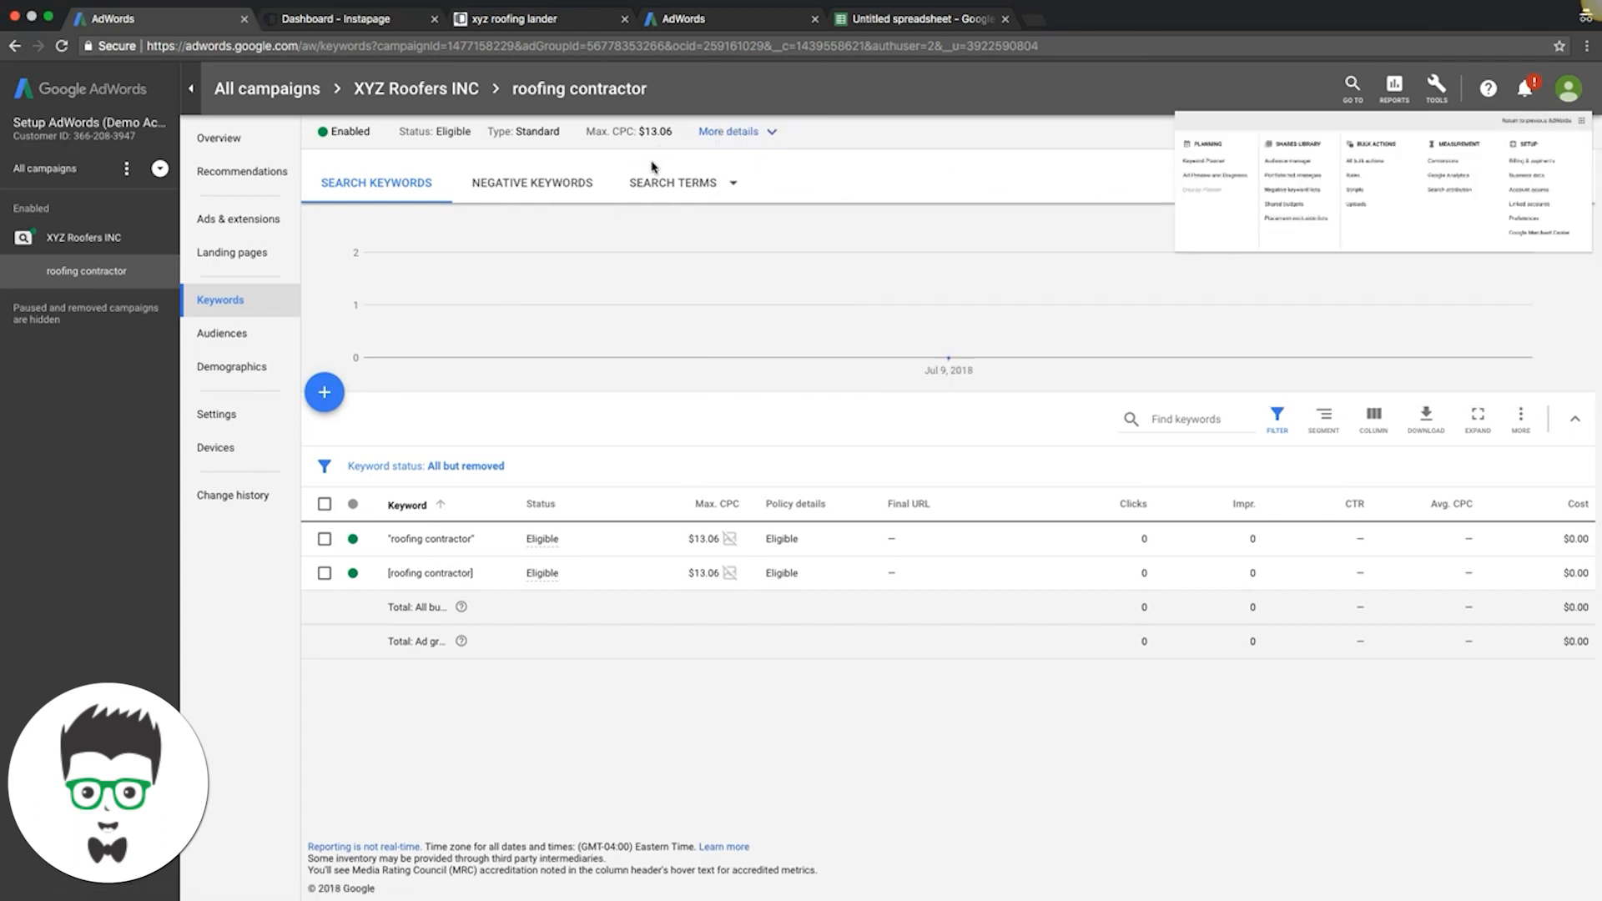
# Switch to Keyword Planner and find keyword ideas for "roof contractor".
pyautogui.click(674, 24)
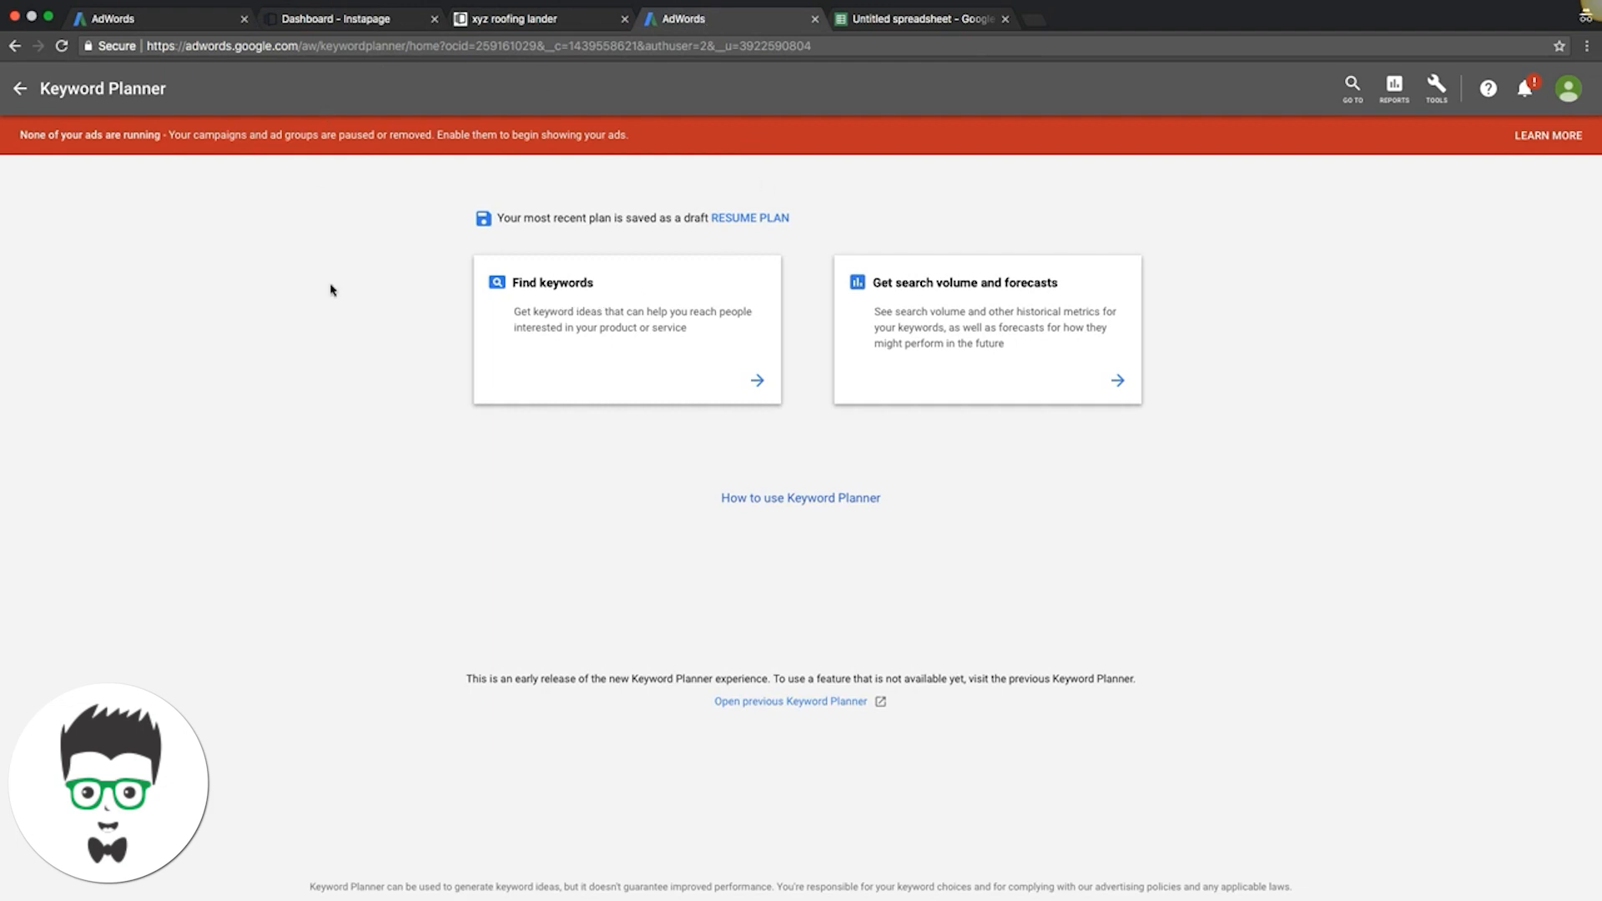
pyautogui.click(557, 320)
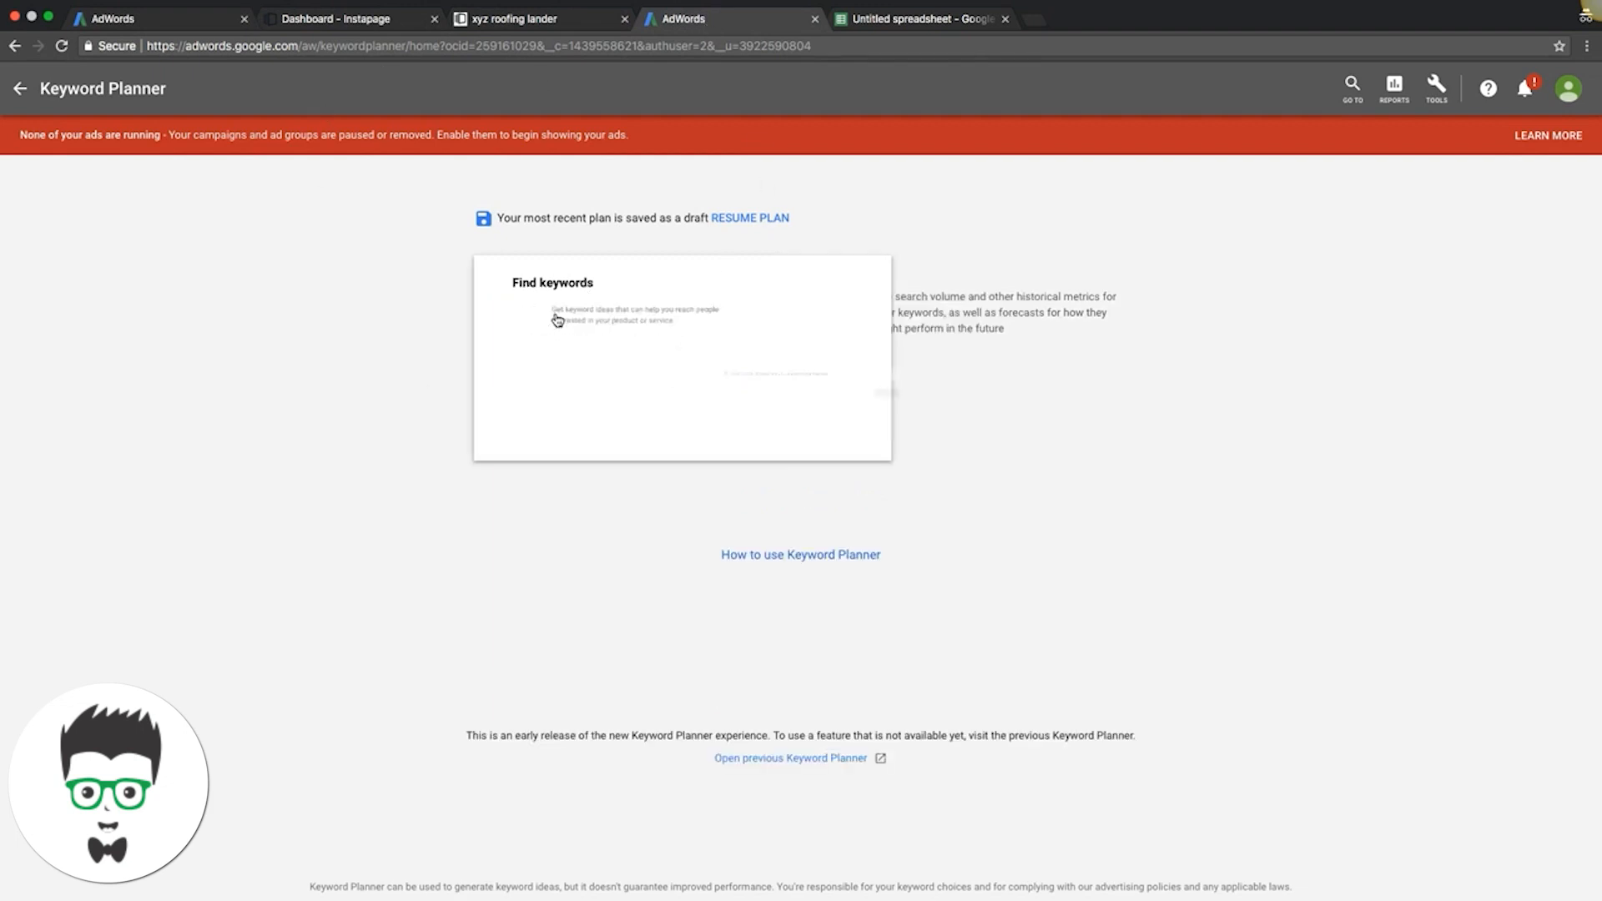
pyautogui.click(579, 352)
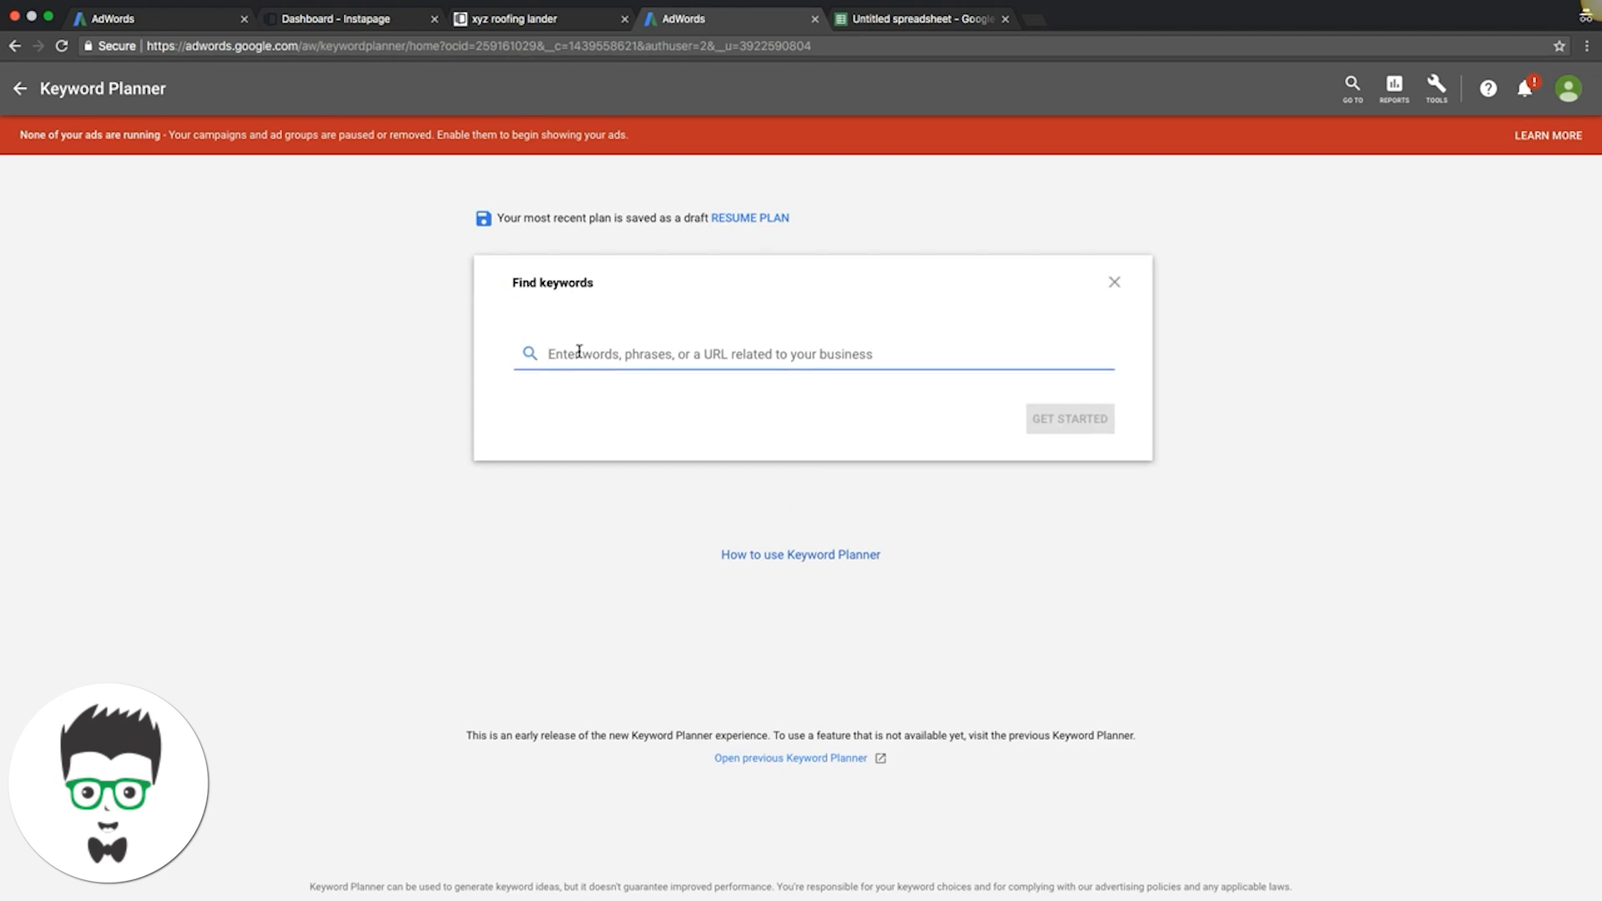
pyautogui.write('roof ')
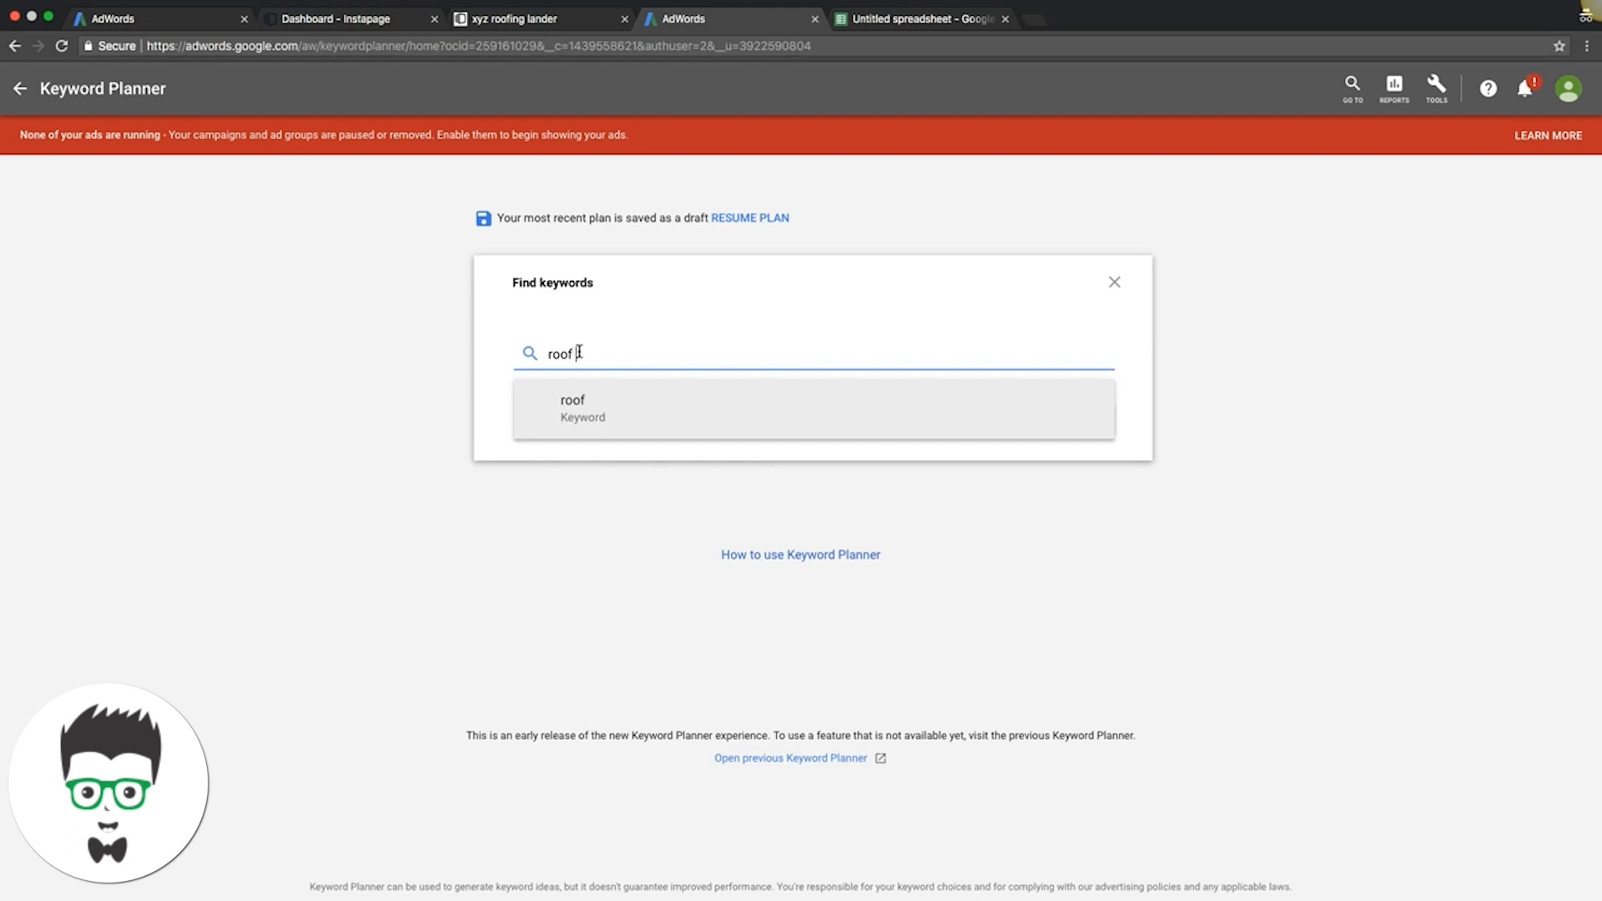
pyautogui.write('contractor')
pyautogui.press('Return')
pyautogui.click(1071, 427)
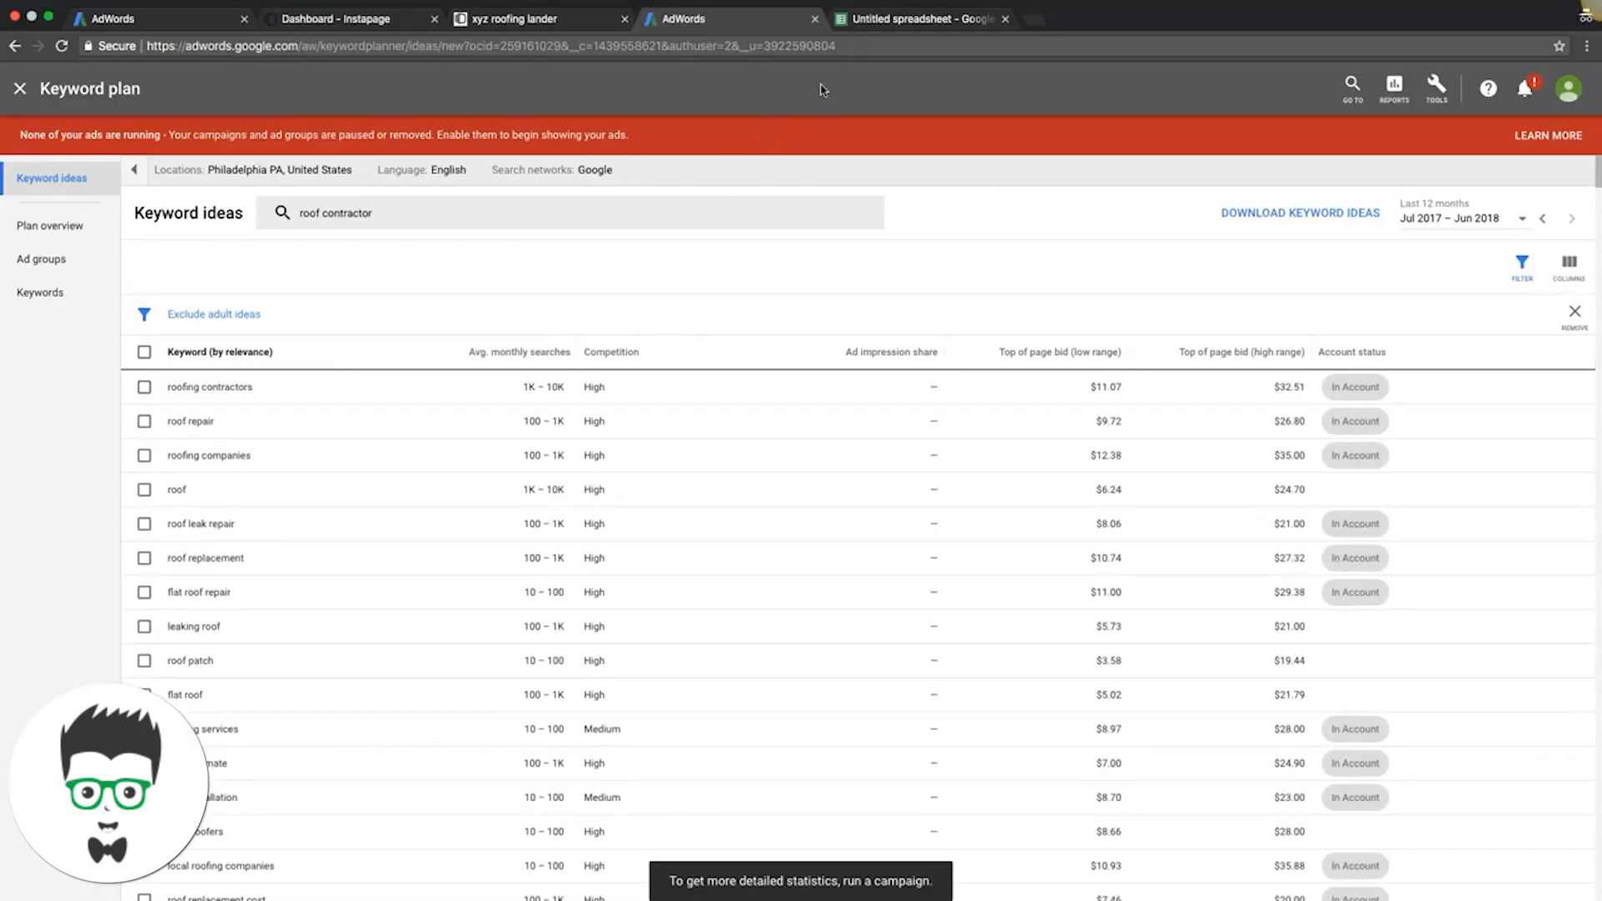
# Switch to the untitled Google Sheets spreadsheet and rename it "xyz roofers campaign".
pyautogui.click(872, 25)
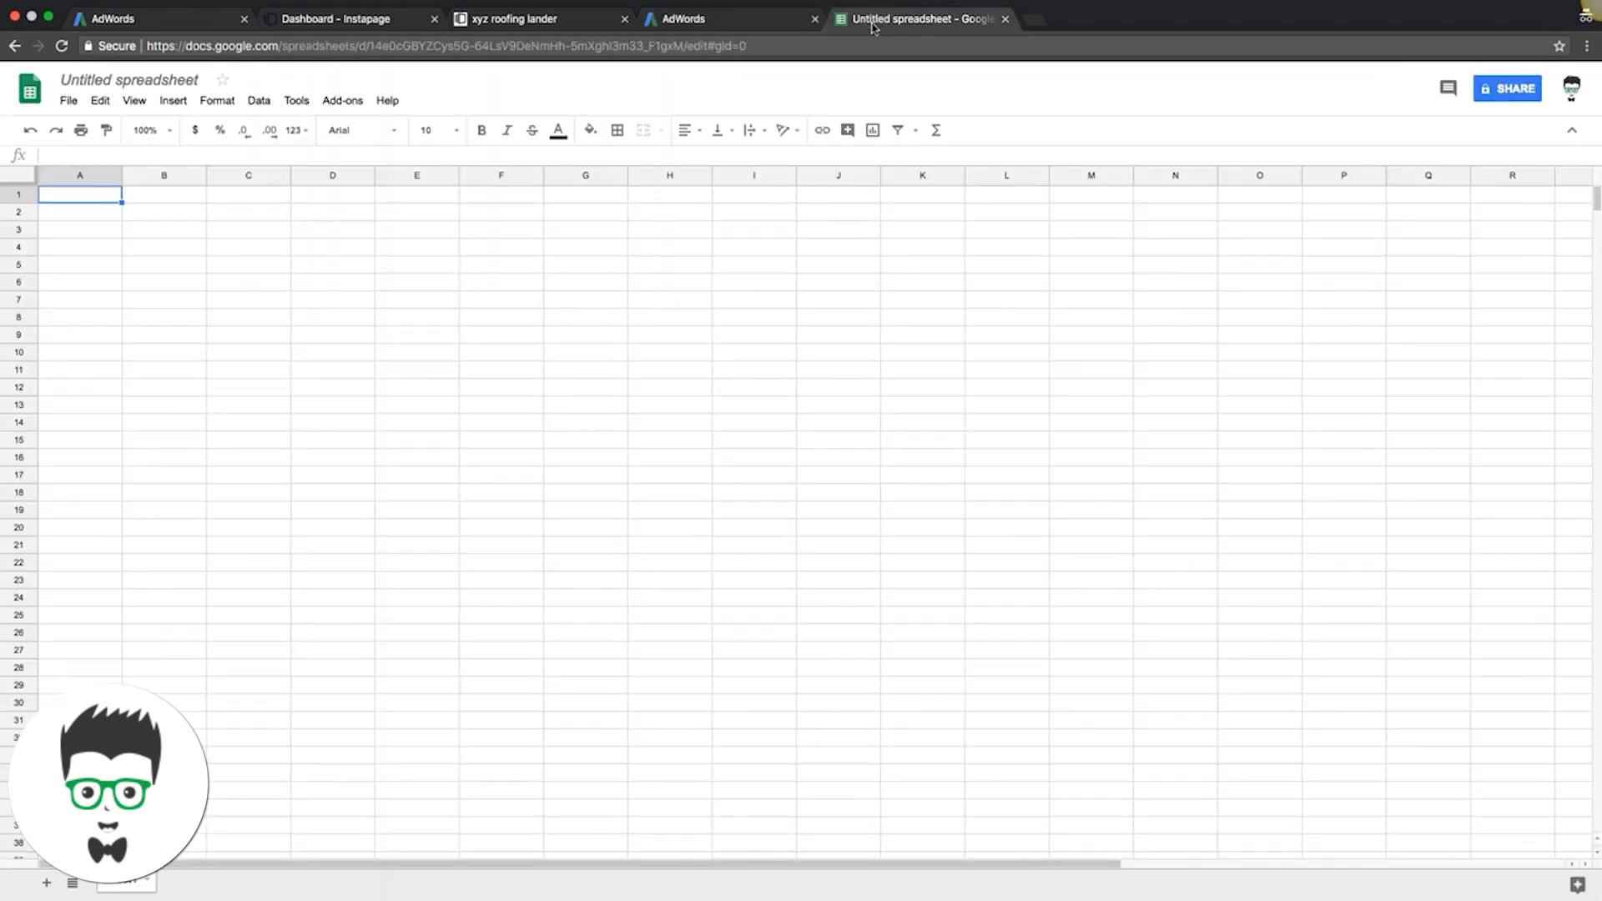
pyautogui.click(124, 81)
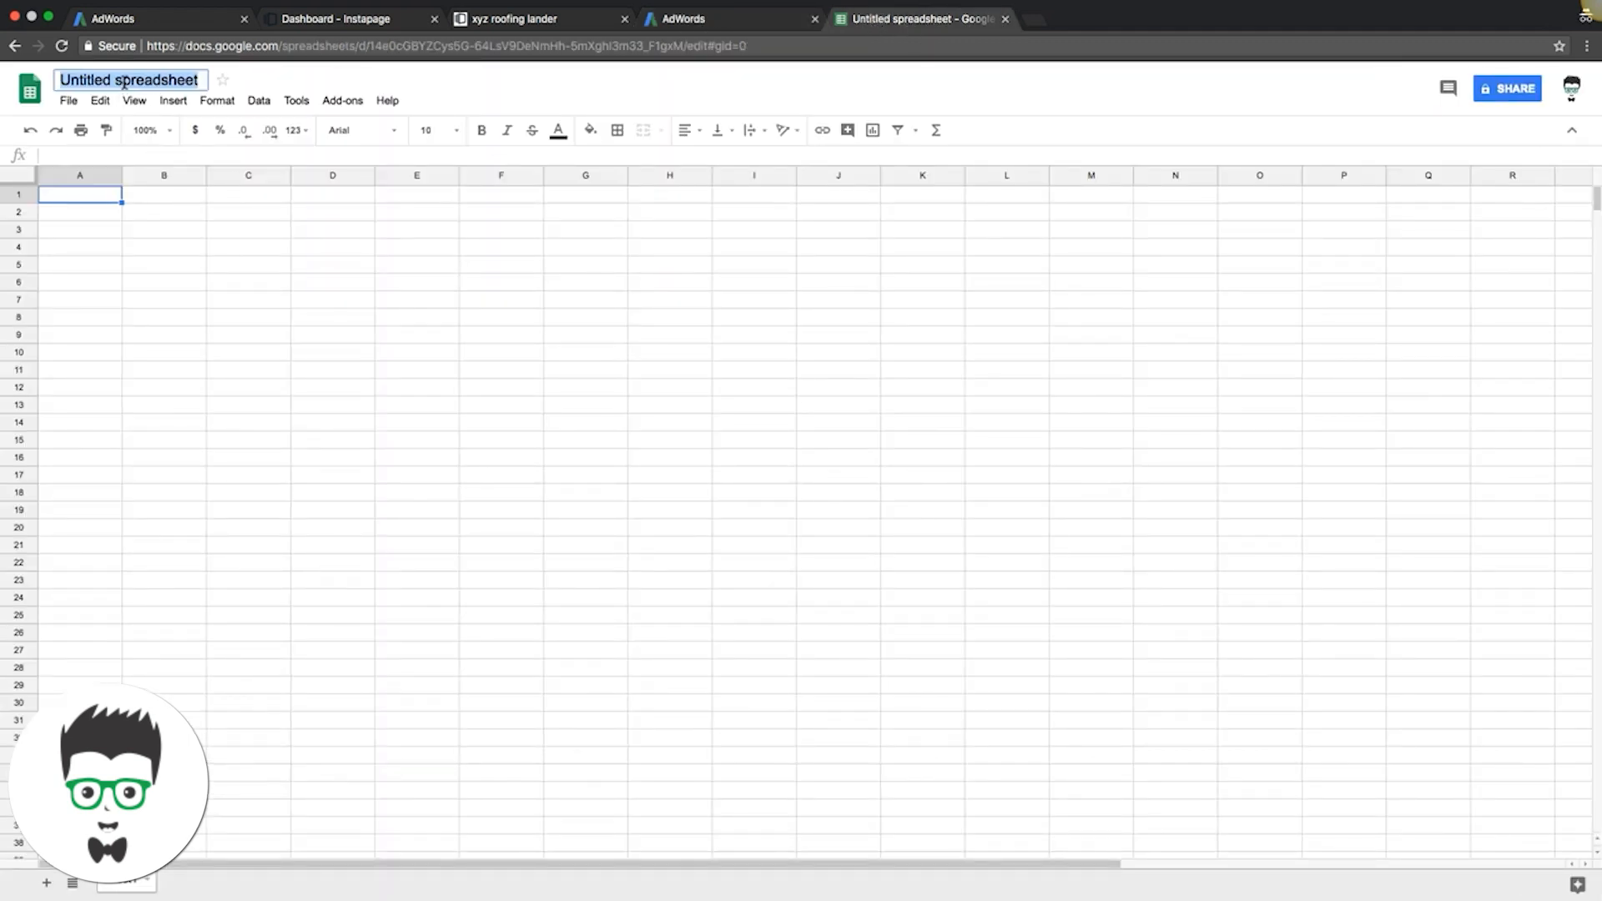
pyautogui.write('xyz roofer')
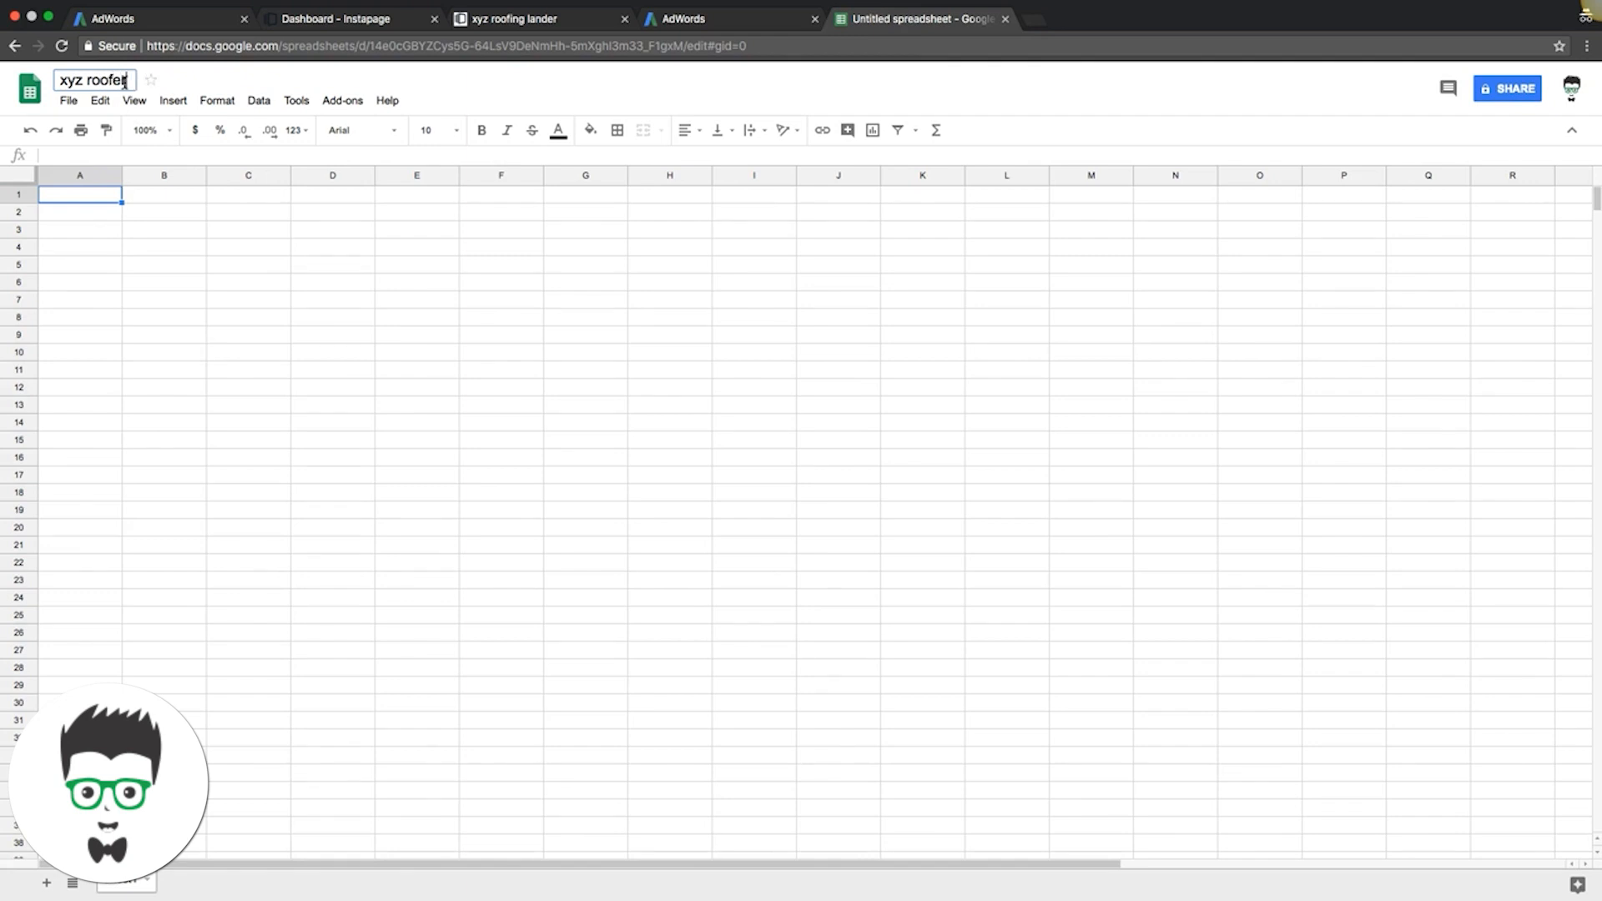
pyautogui.write('s campaign')
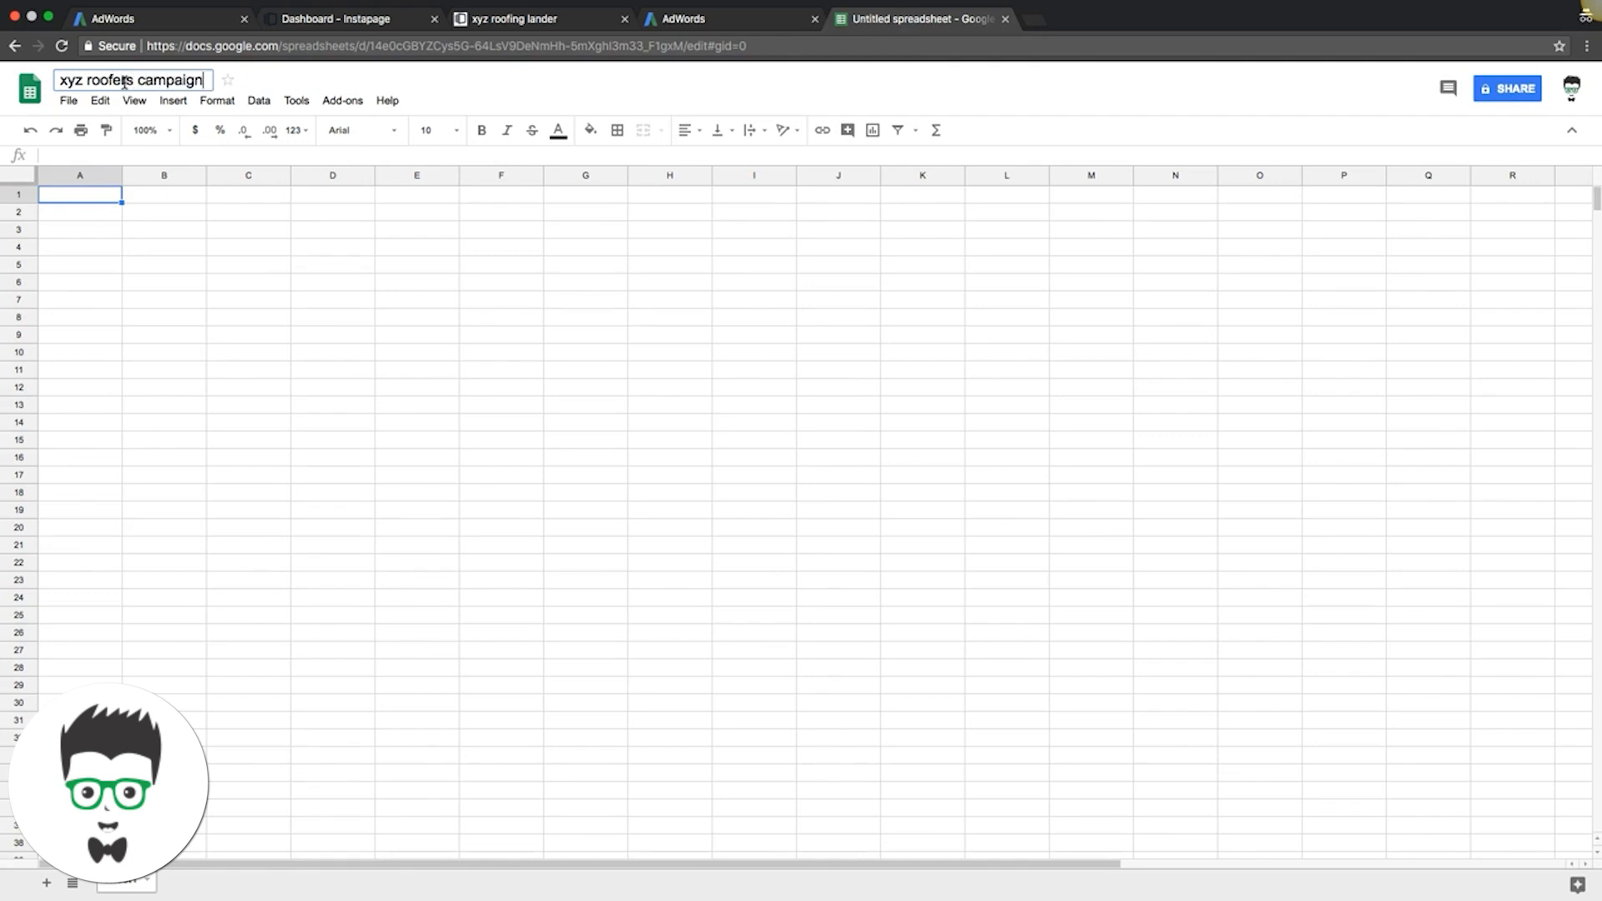
pyautogui.click(188, 281)
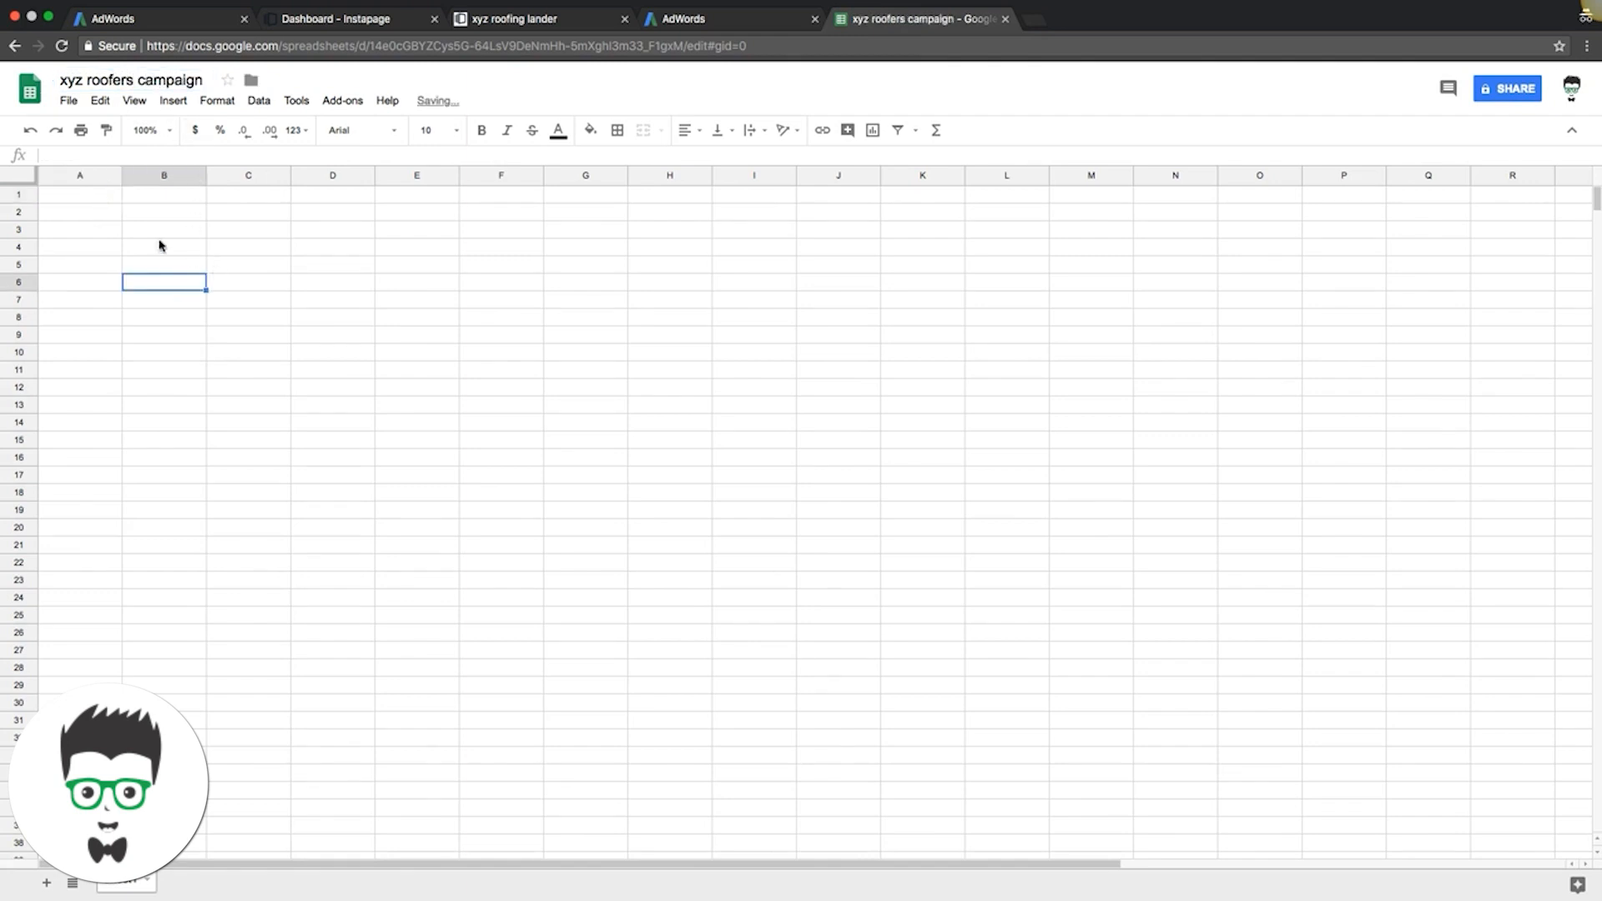
pyautogui.click(94, 201)
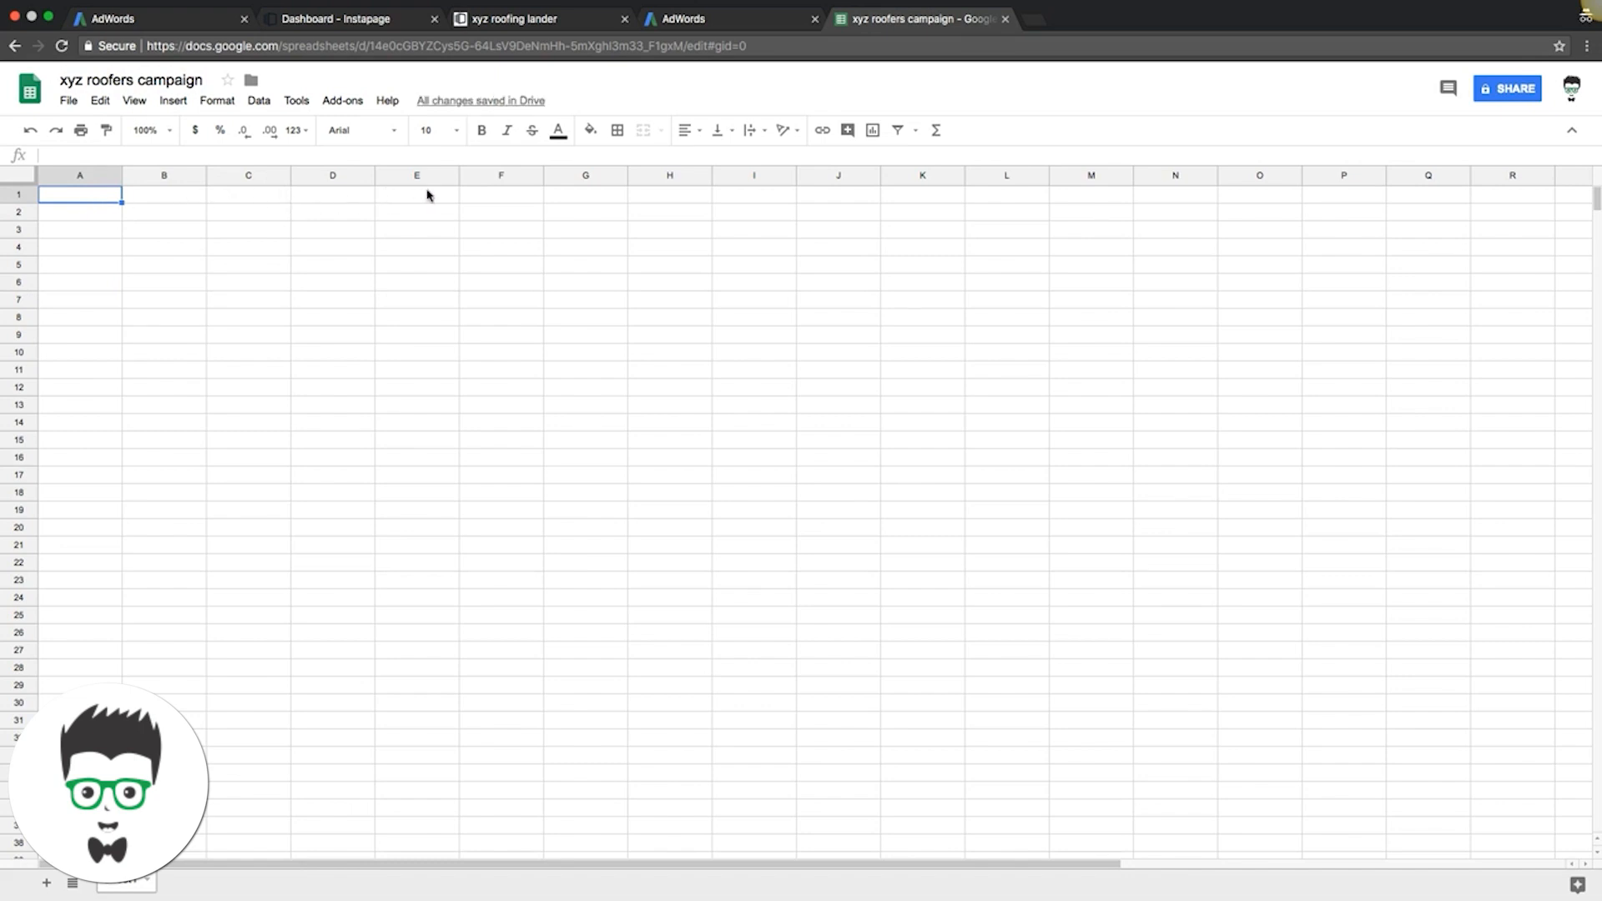
pyautogui.click(86, 212)
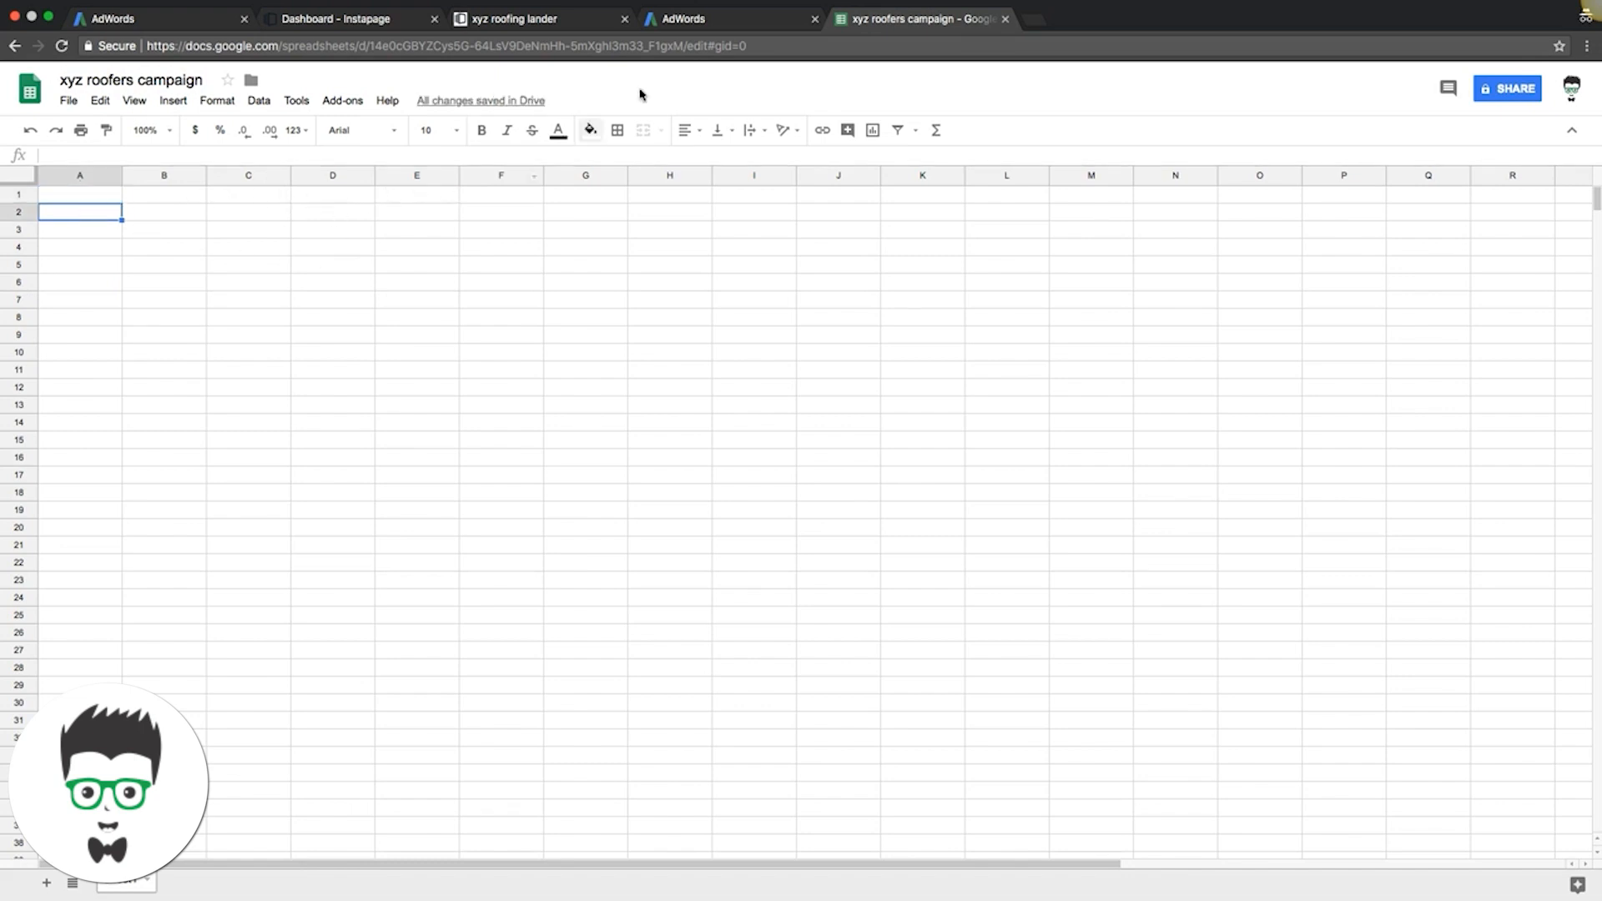
# Return to Keyword Planner and filter the ideas to keyword text containing "roof contractor", changing the filter text to "roof contractors".
pyautogui.click(699, 23)
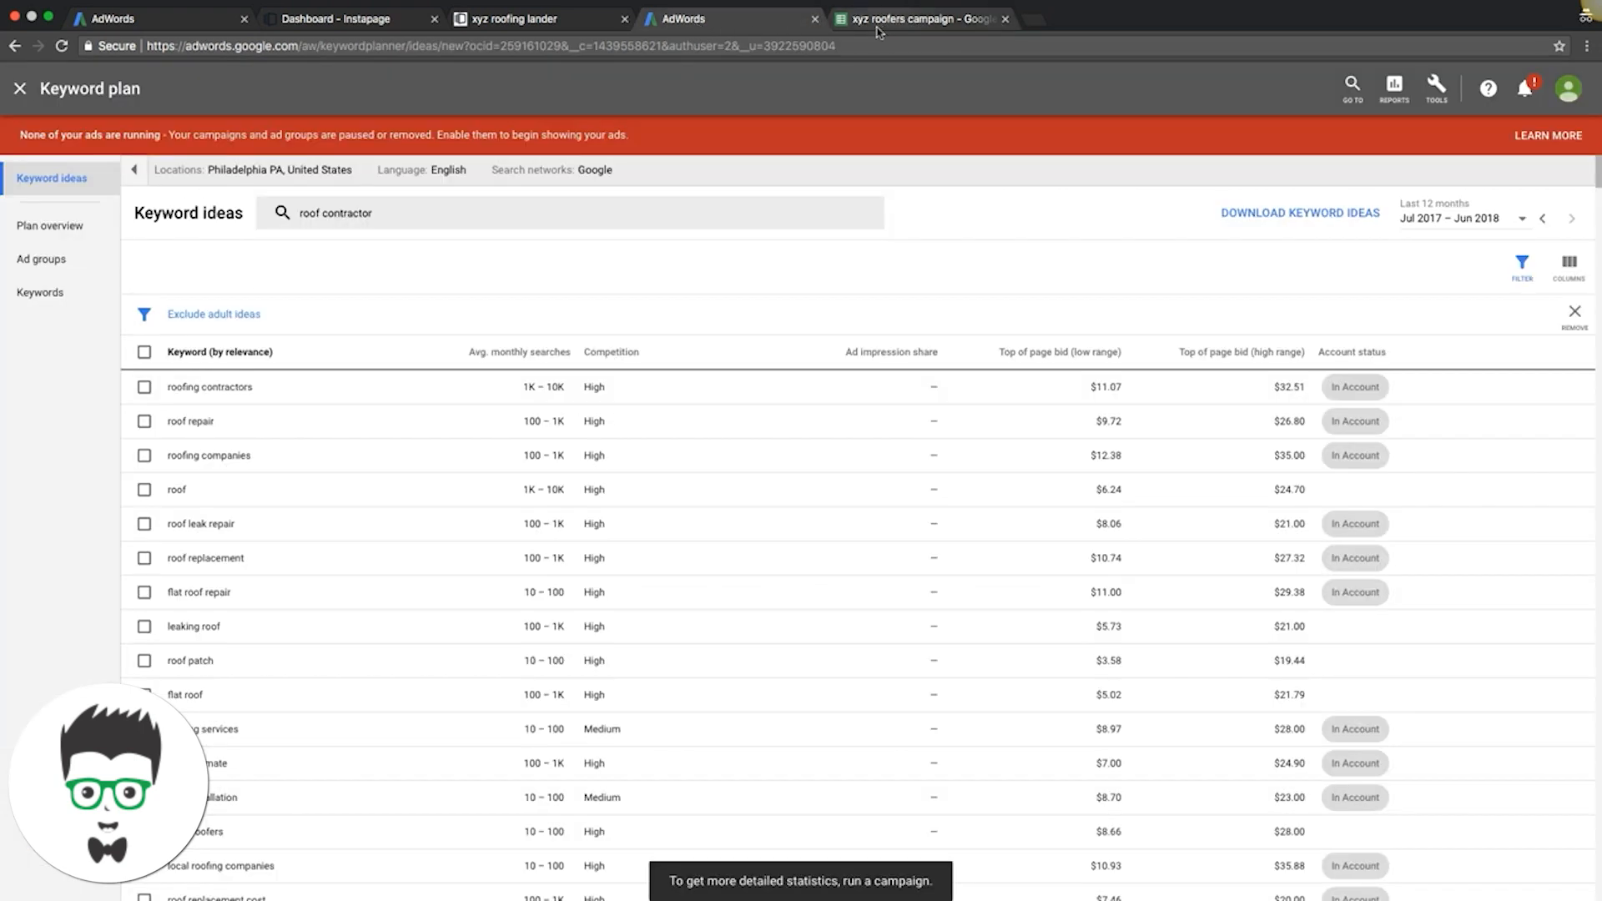
pyautogui.click(344, 212)
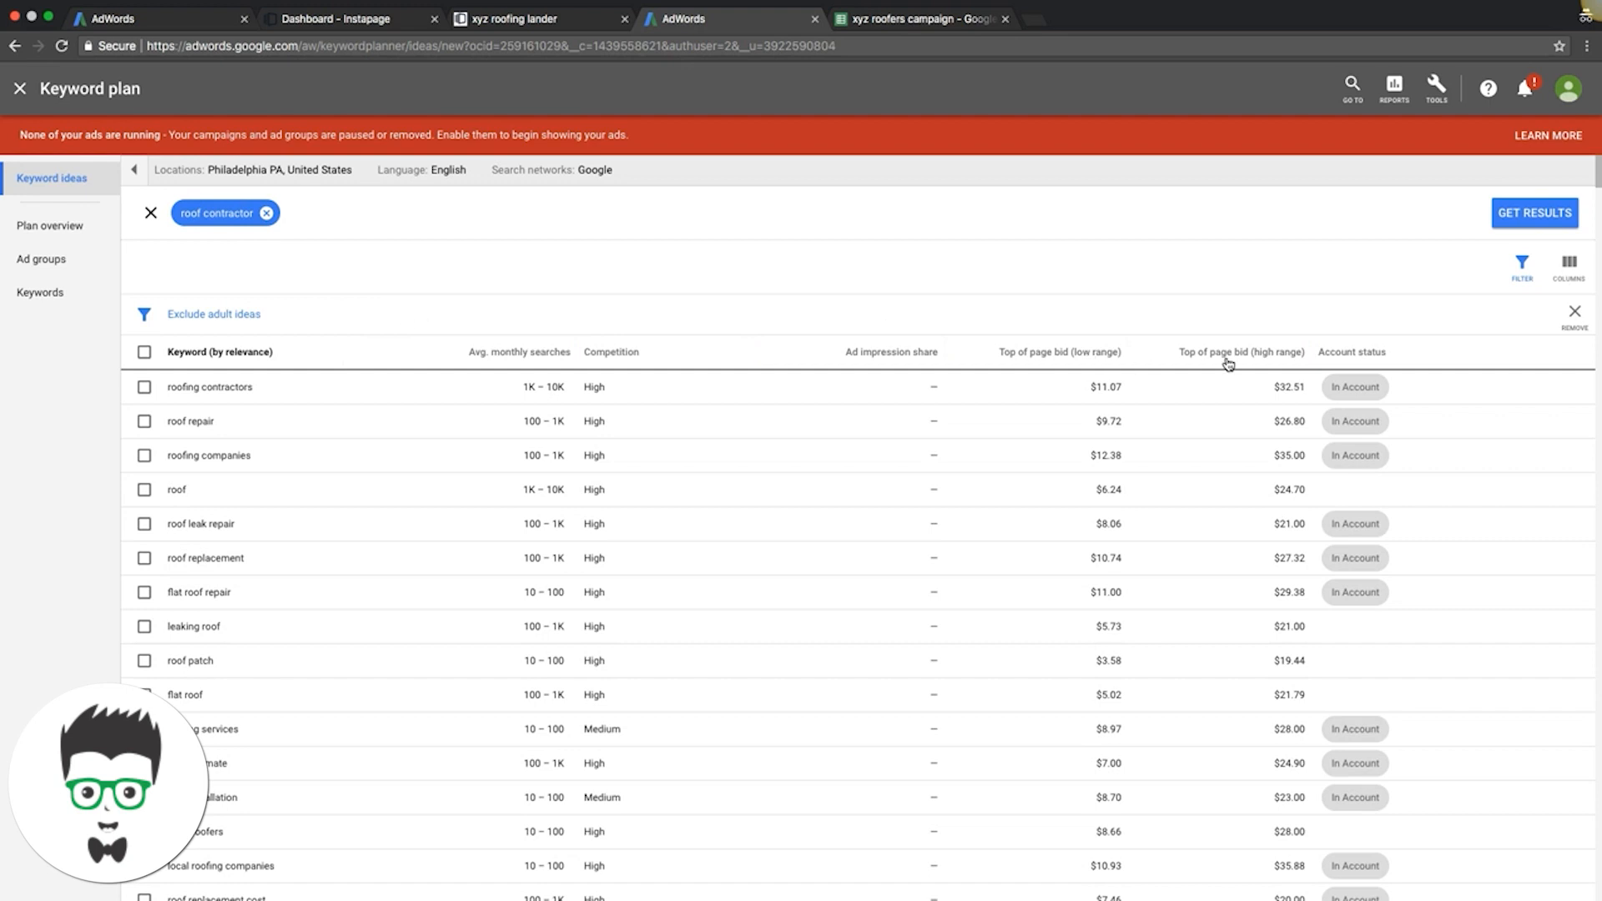
pyautogui.click(1522, 267)
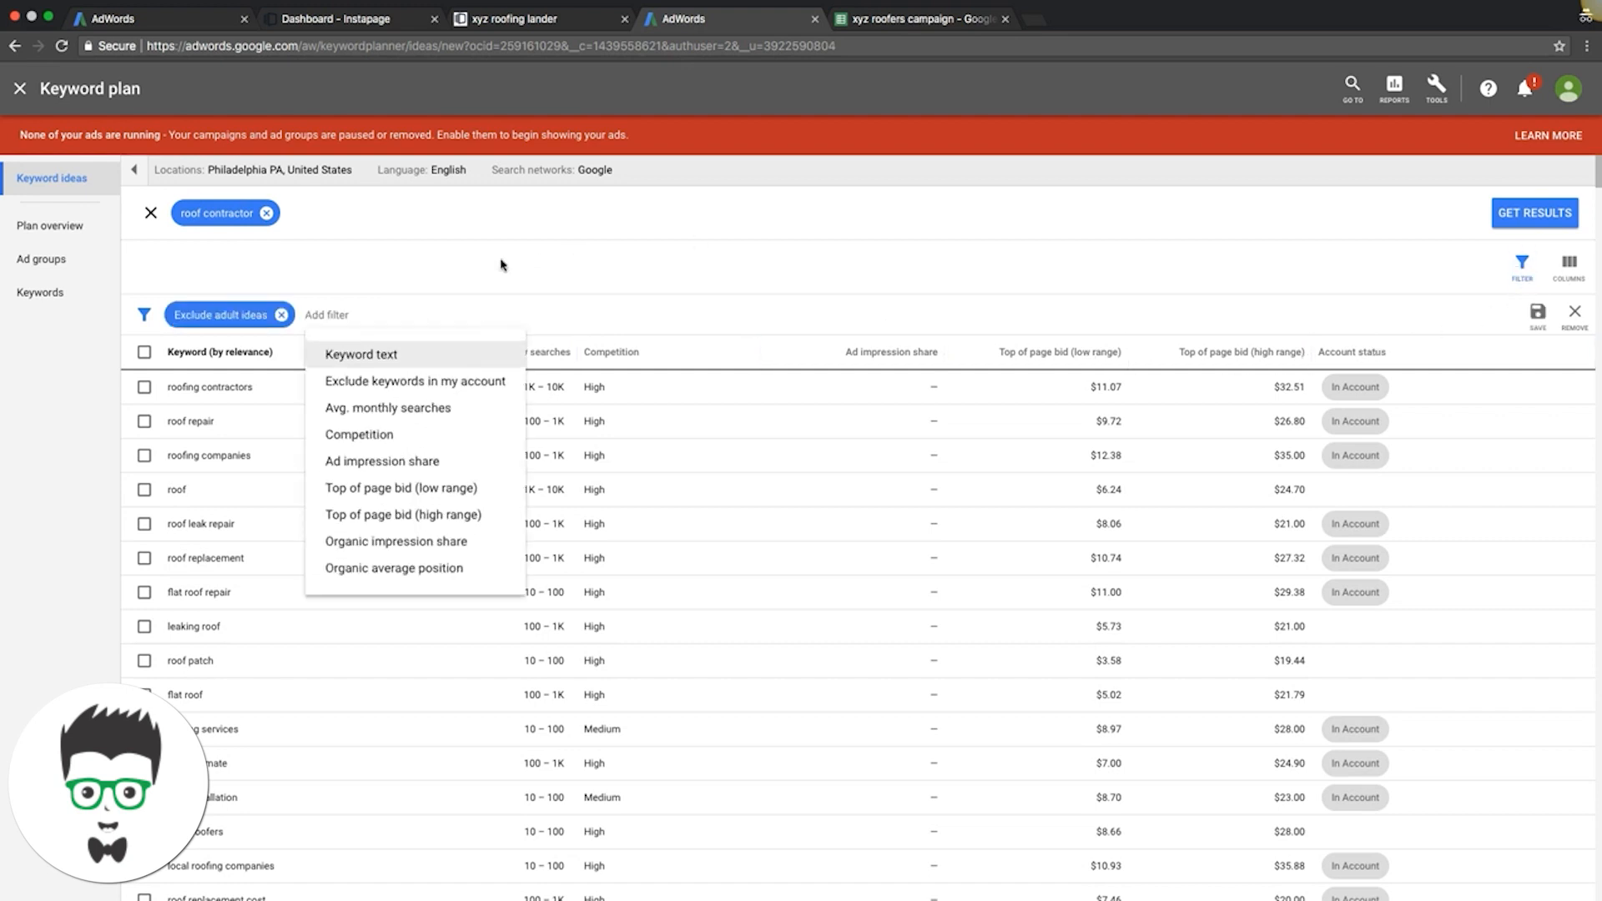
pyautogui.click(359, 352)
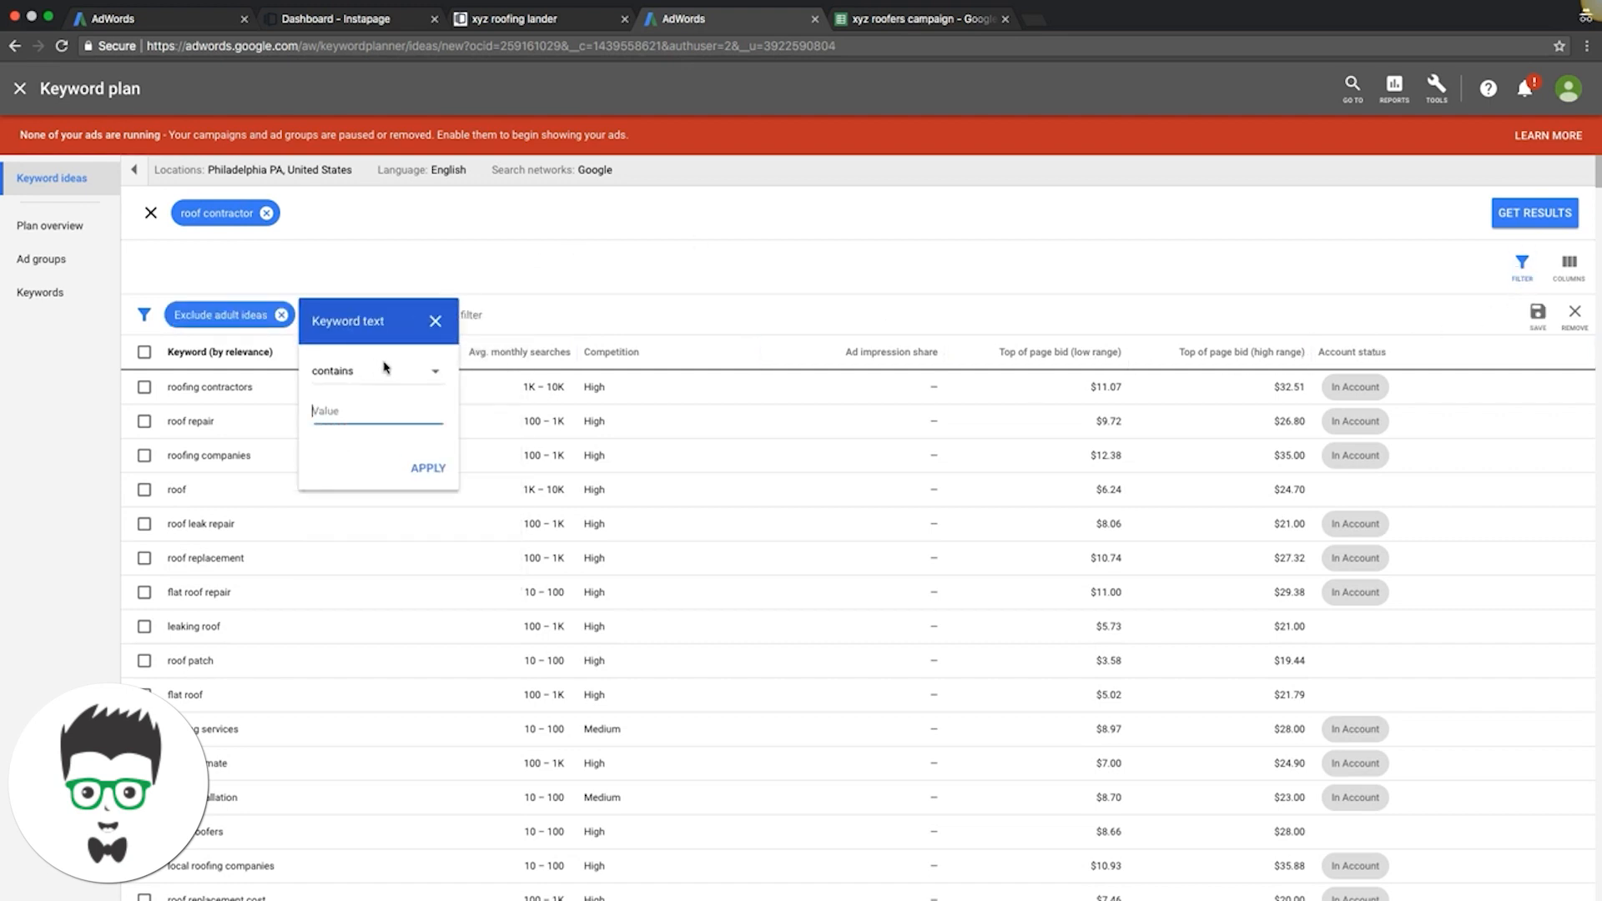
pyautogui.write('http://www.xyzroof.com/')
pyautogui.tripleClick(345, 411)
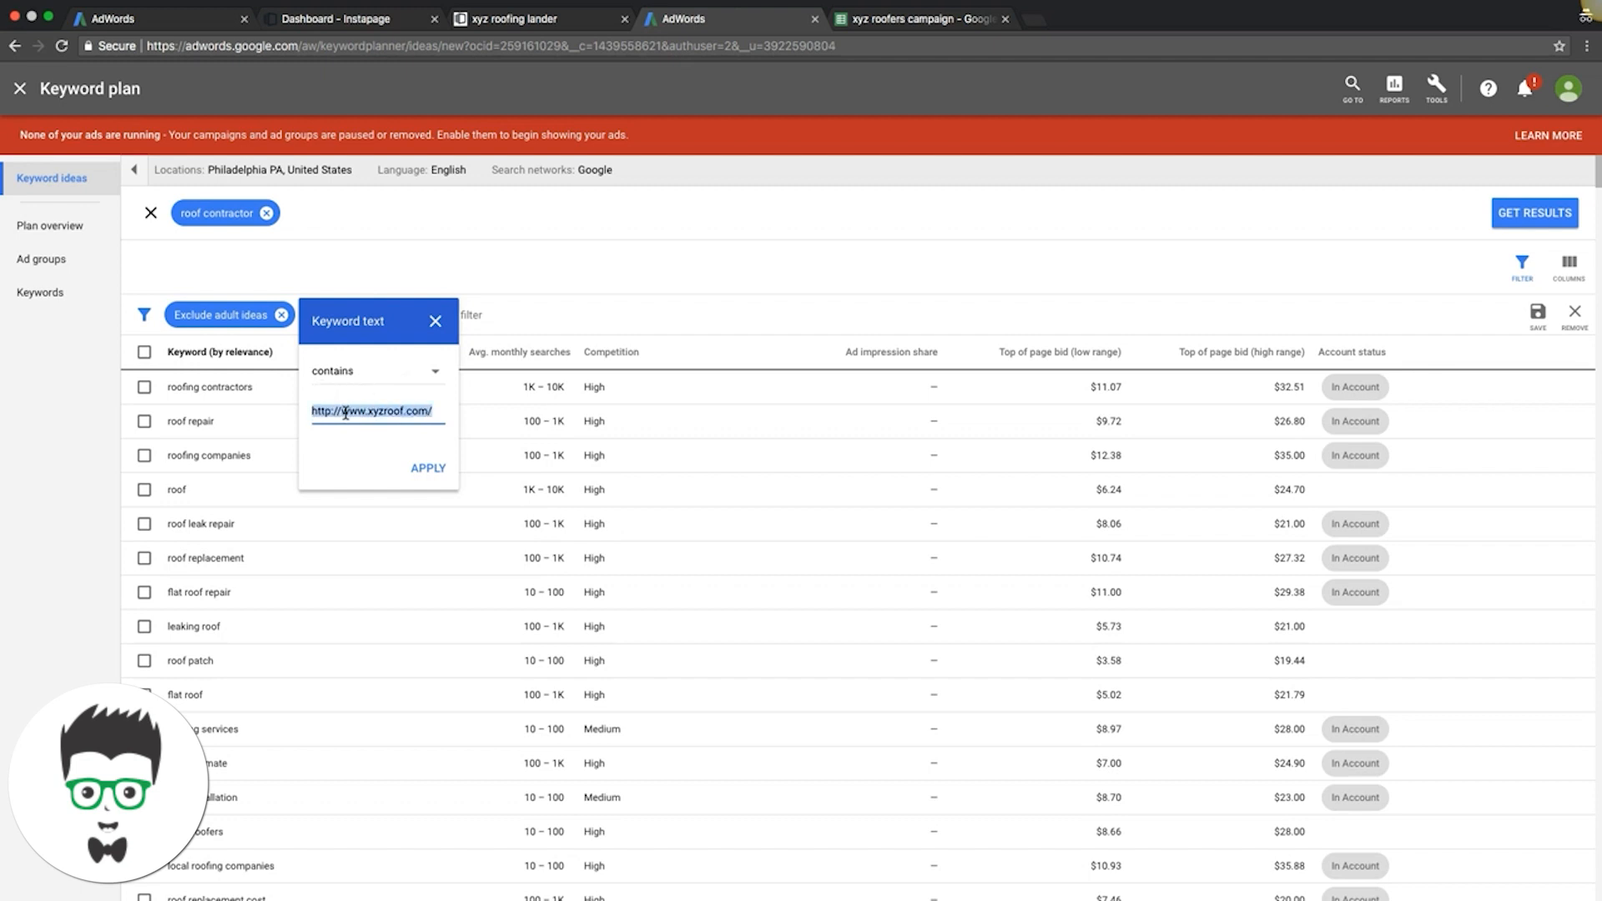
pyautogui.write('r')
pyautogui.click(428, 468)
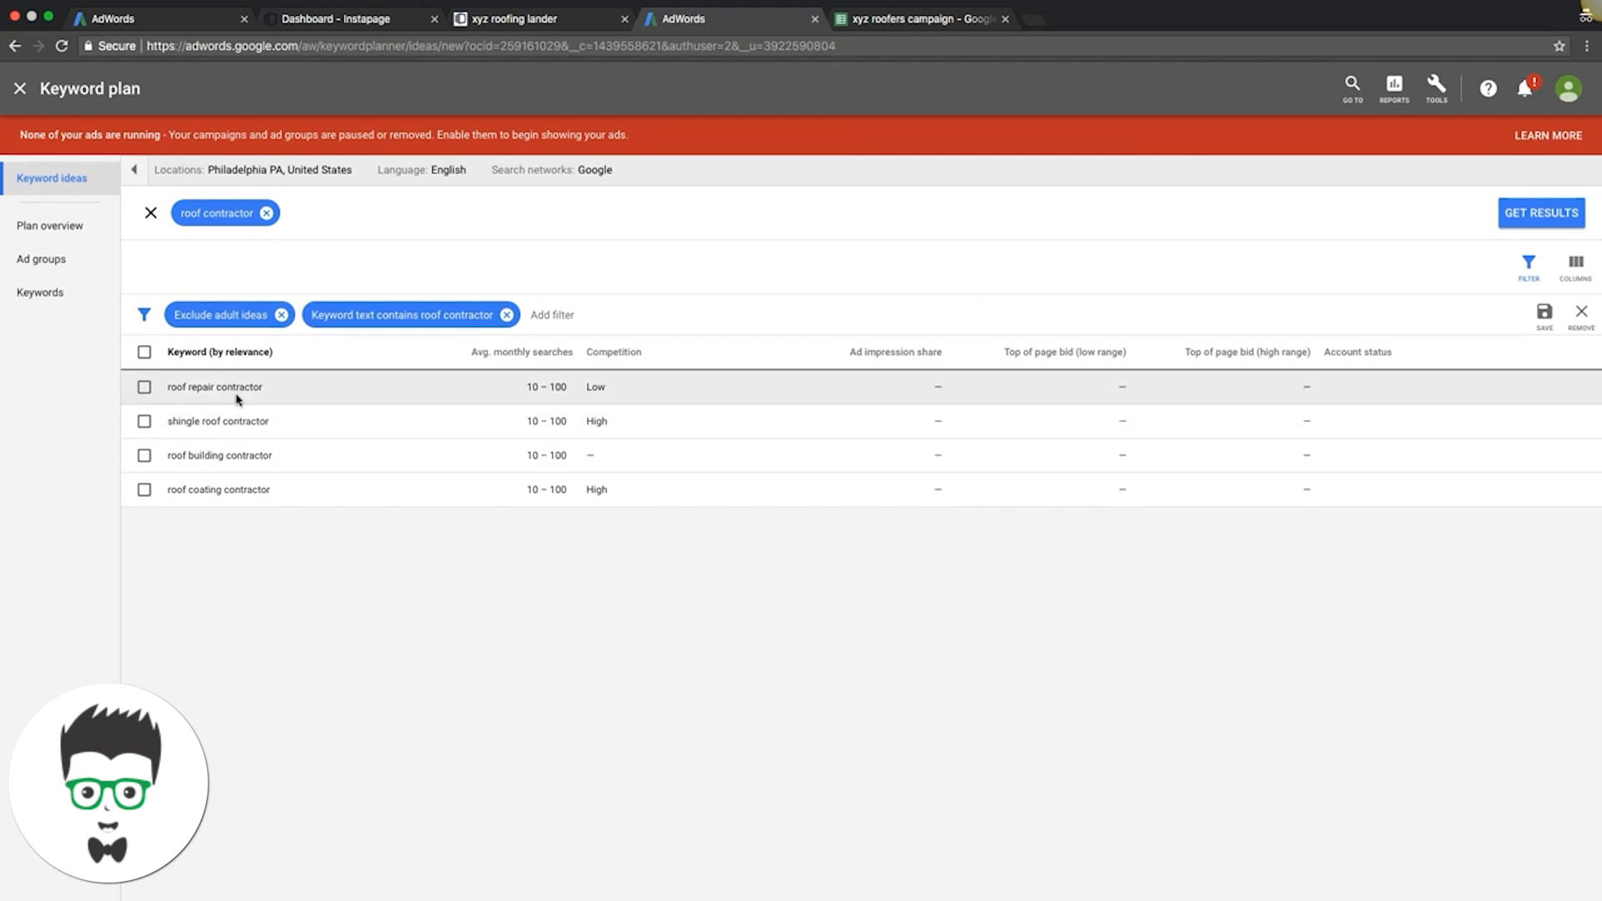
pyautogui.click(490, 316)
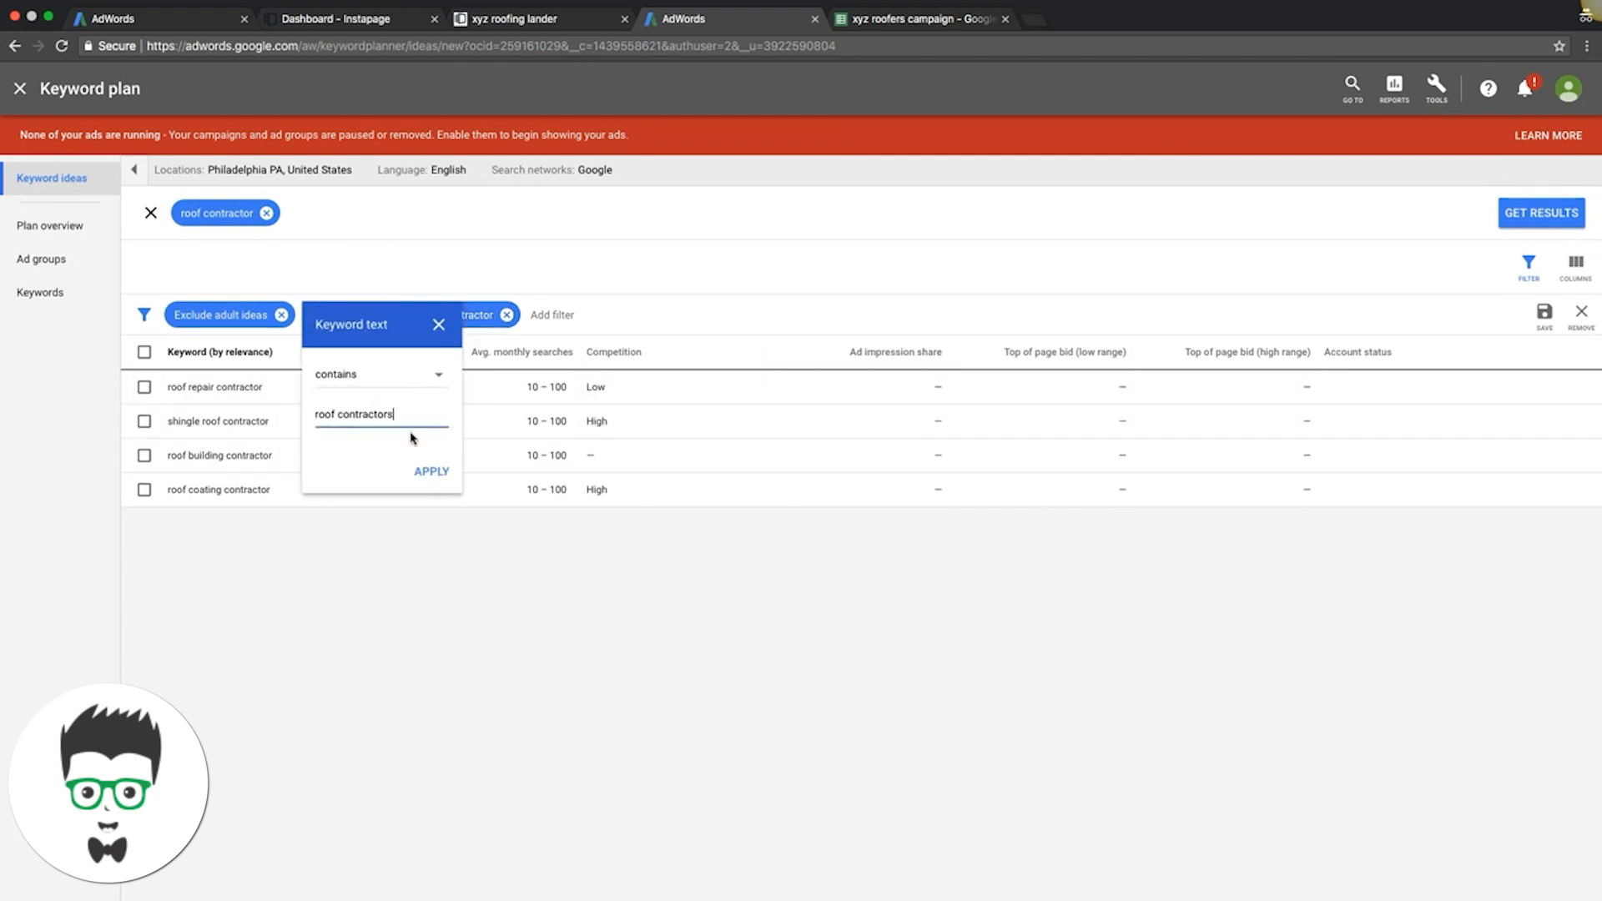
pyautogui.click(438, 472)
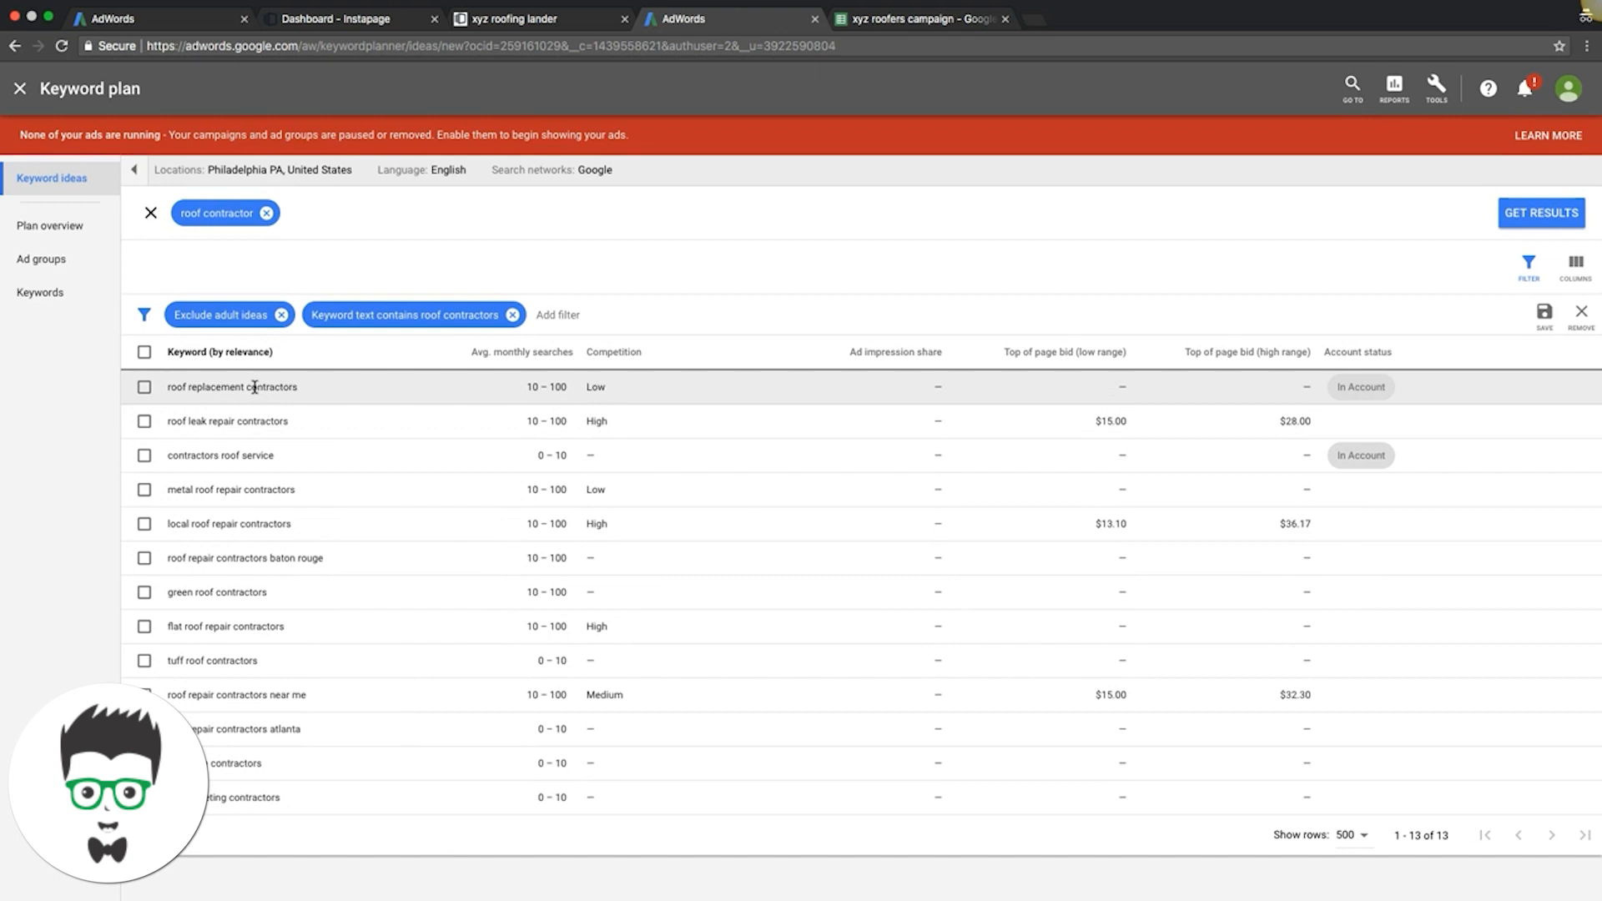
# In the xyz roofers campaign spreadsheet, enter the heading "roof contractor" in cell A1 and widen column A.
pyautogui.moveTo(300, 392); pyautogui.dragTo(171, 389)
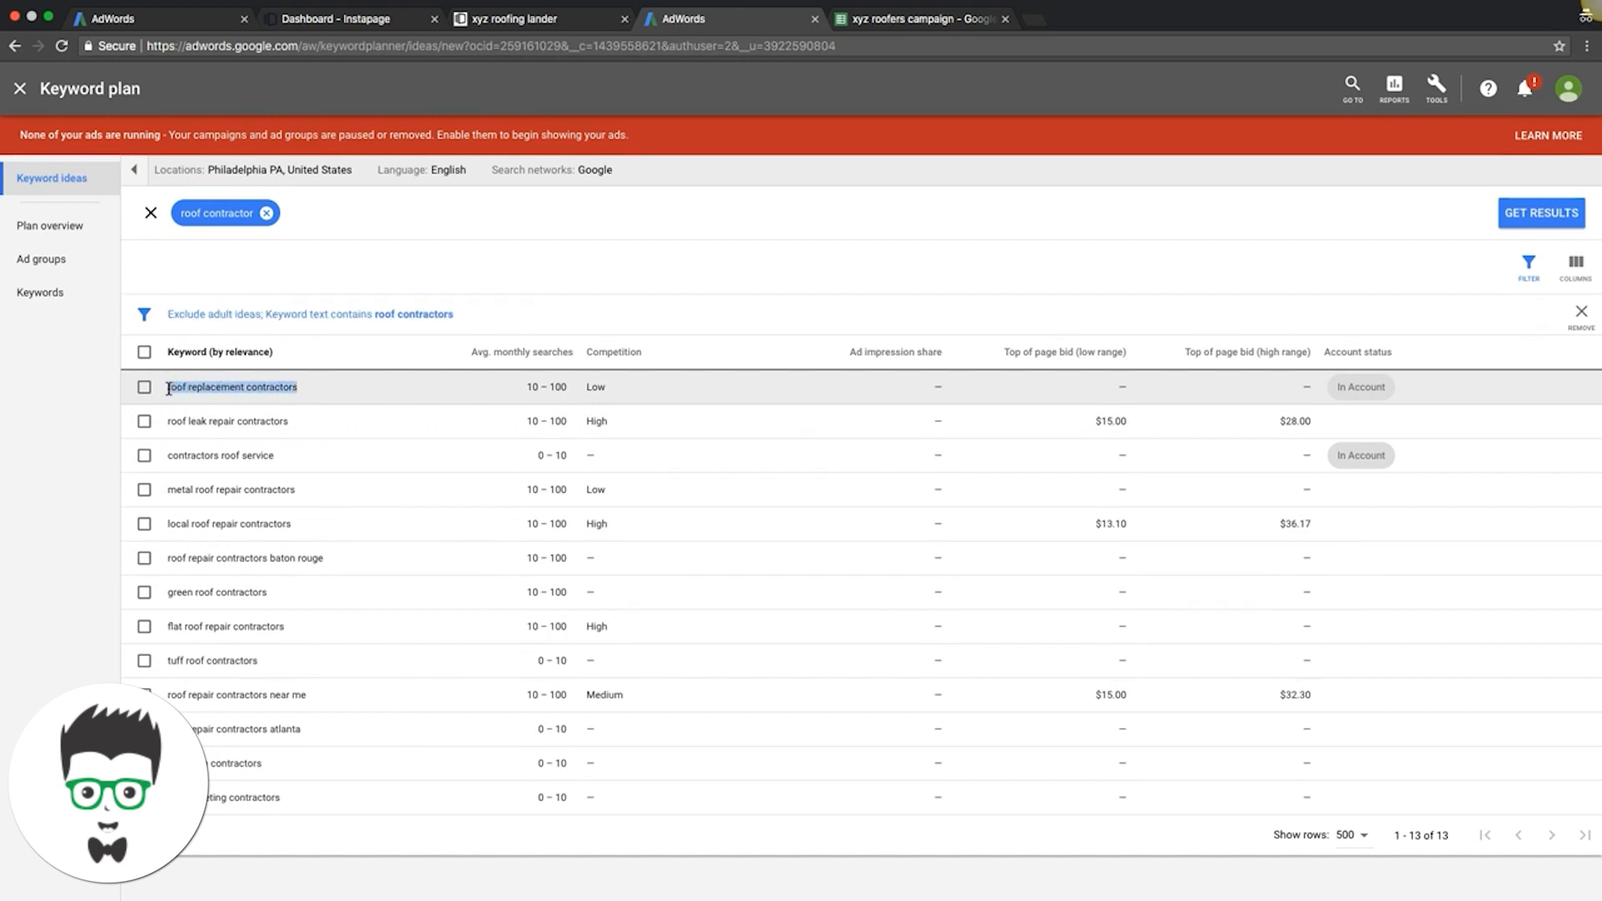
pyautogui.click(918, 18)
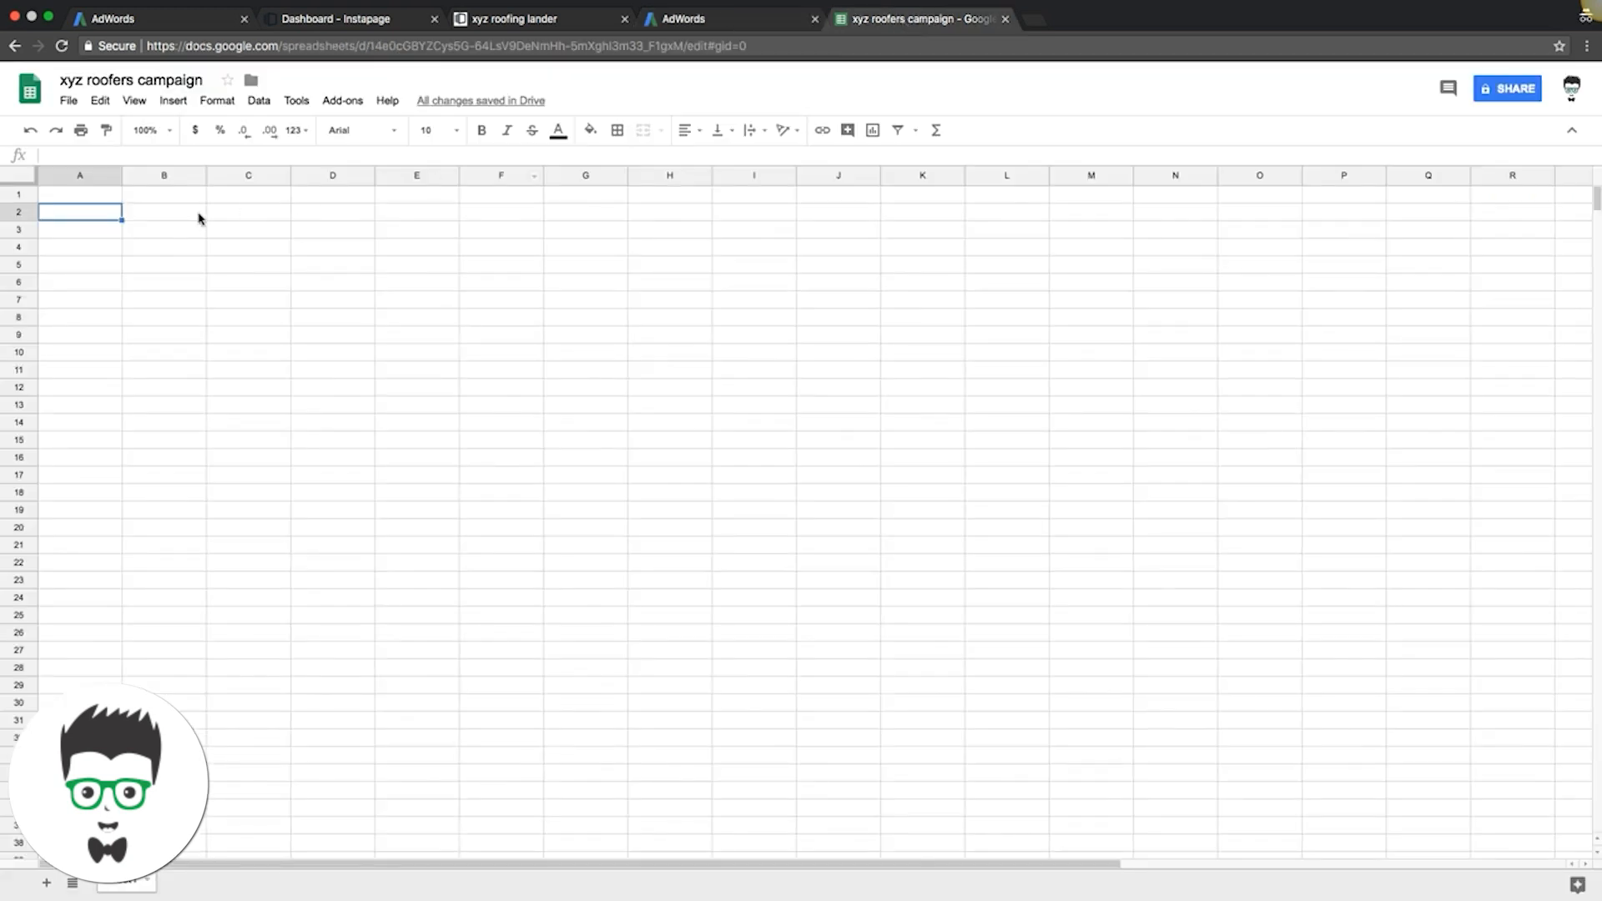
pyautogui.click(72, 197)
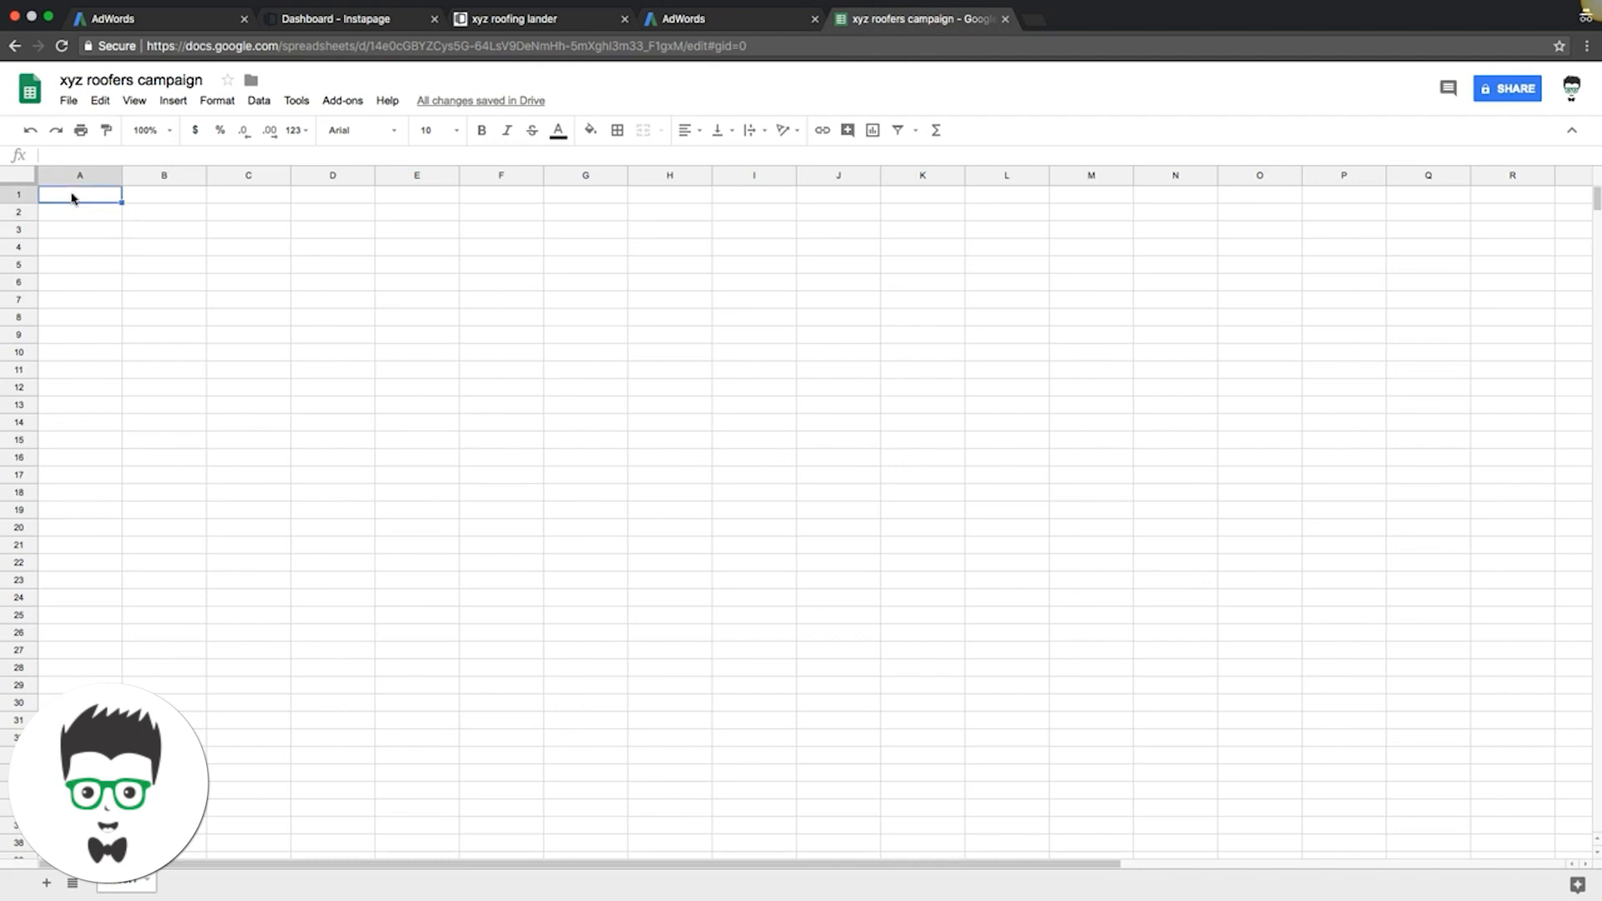
pyautogui.write('roof contractor')
pyautogui.moveTo(122, 172); pyautogui.dragTo(171, 174)
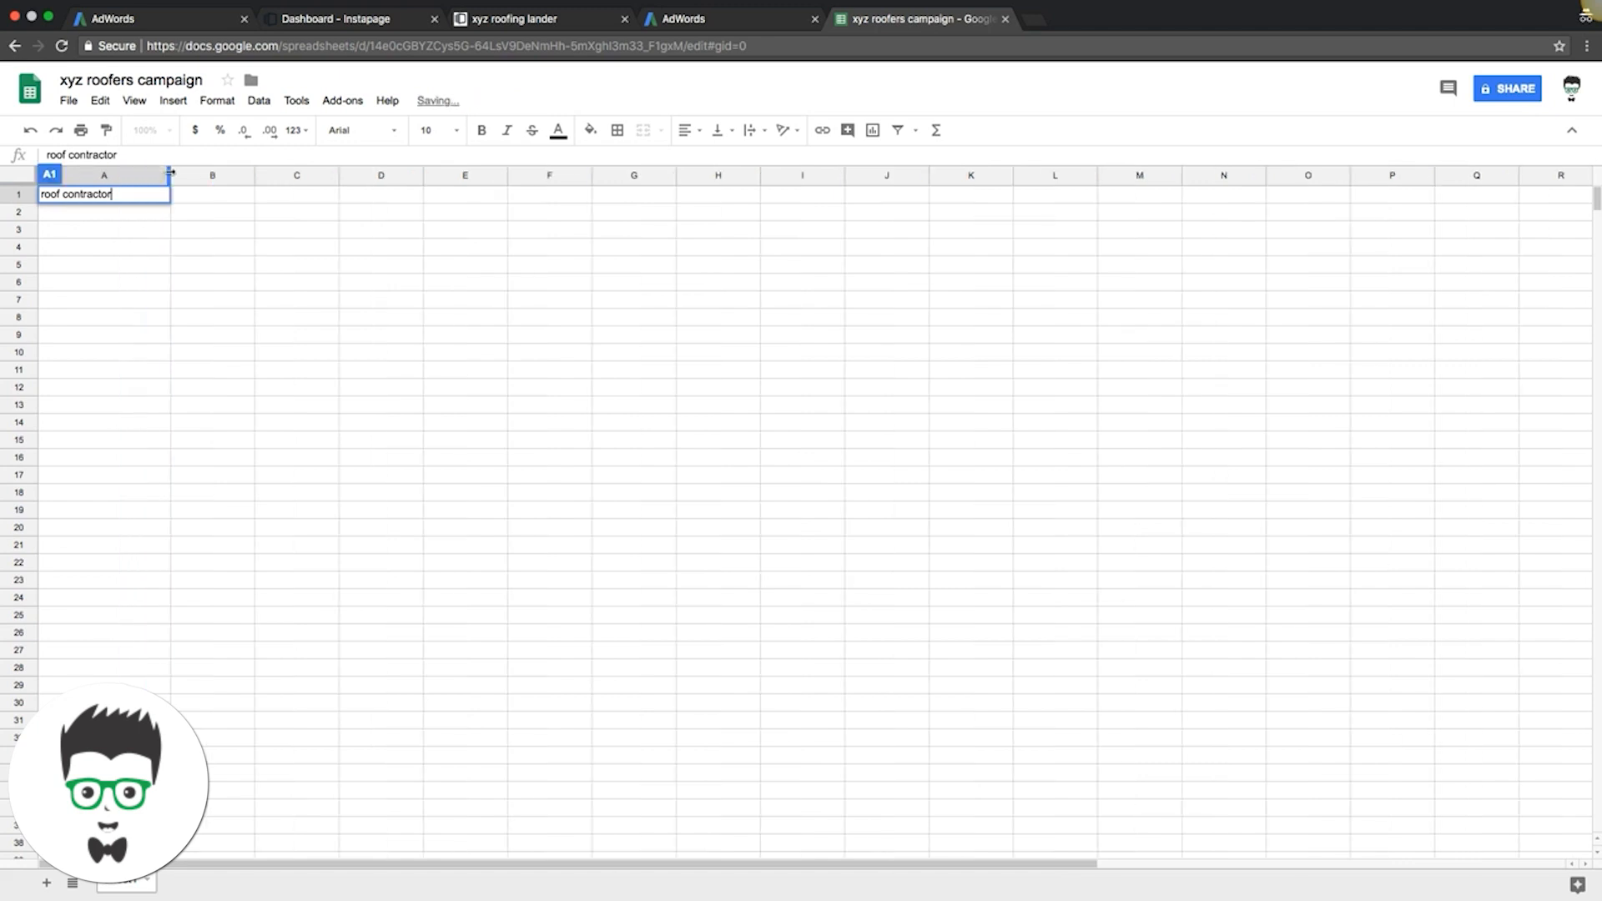
# Copy the keyword "roof replacement contractors" from the Keyword Planner ideas into cell A3 of the spreadsheet.
pyautogui.click(75, 218)
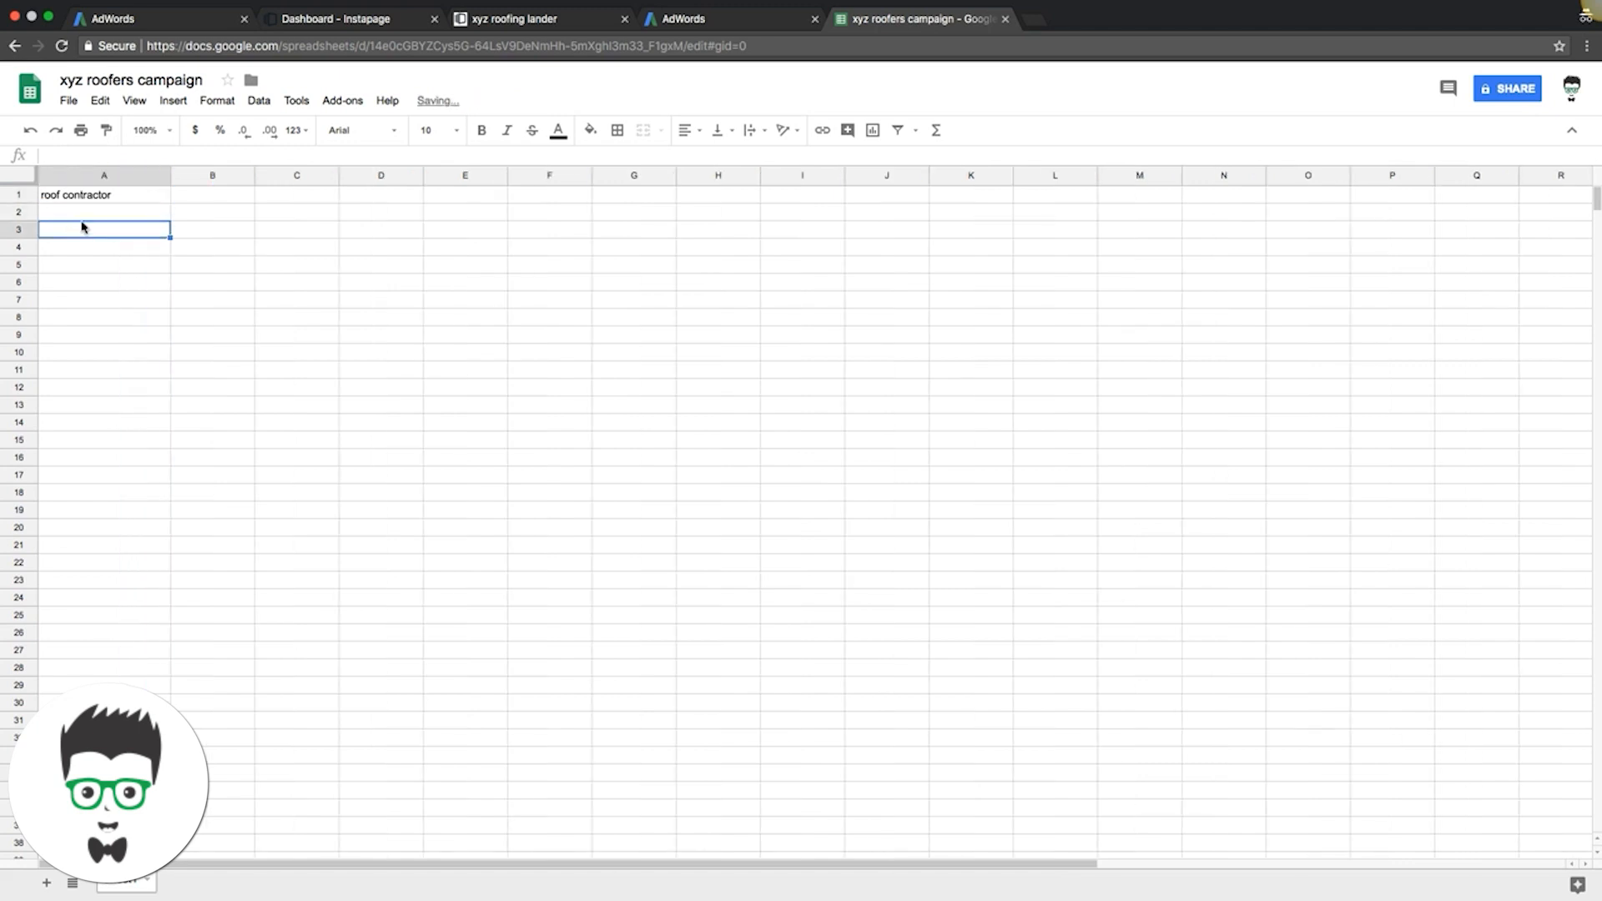
pyautogui.click(689, 18)
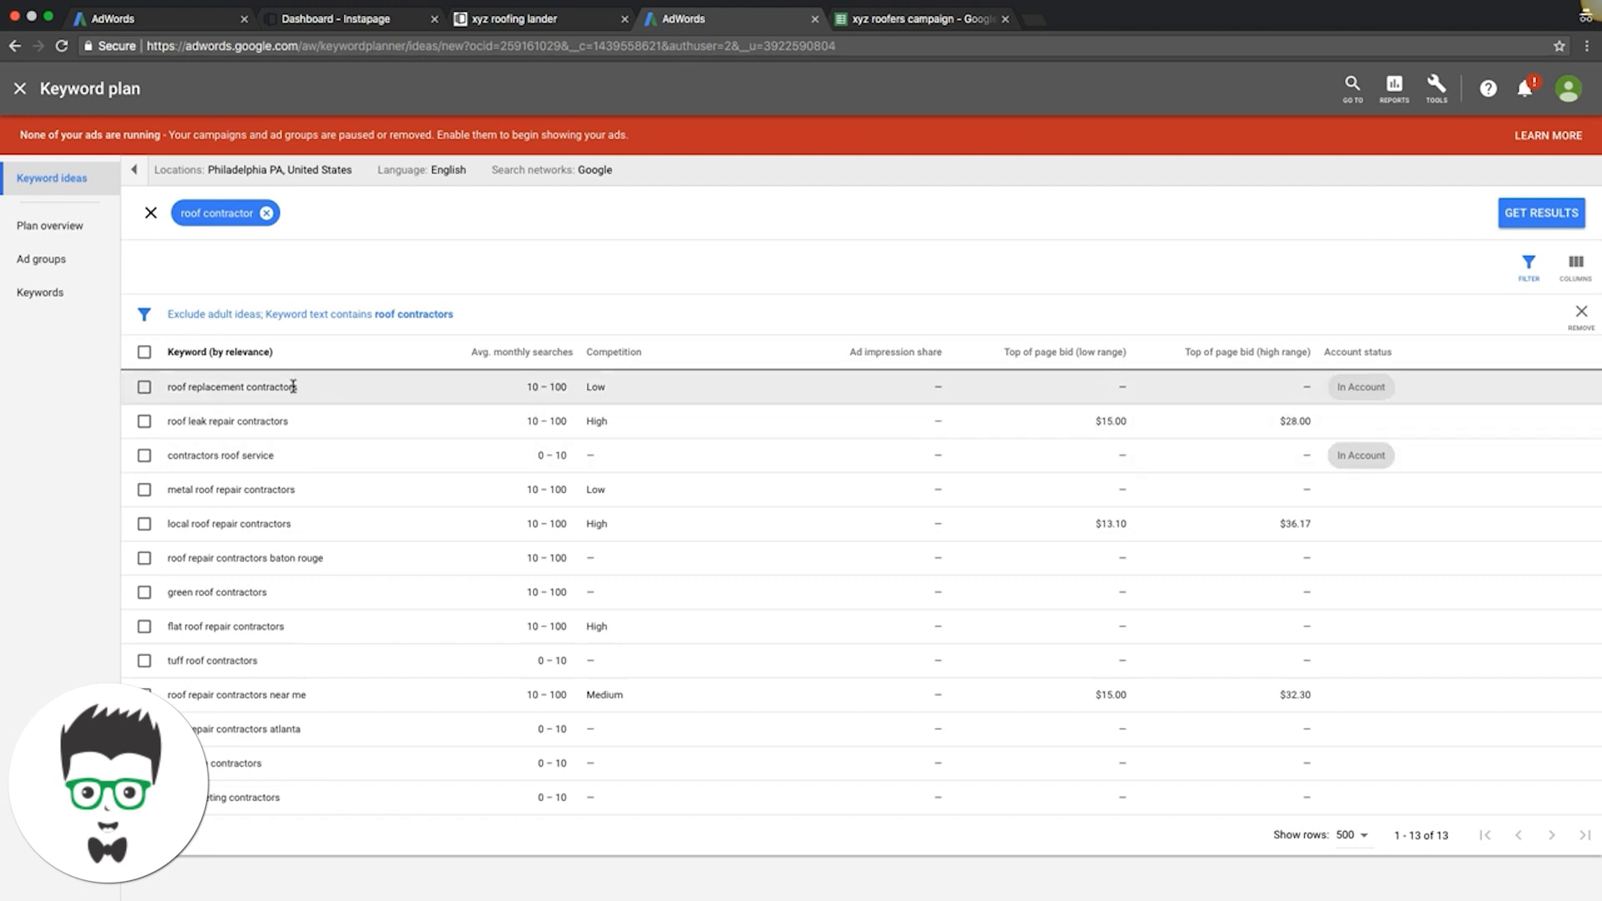
pyautogui.moveTo(297, 390); pyautogui.dragTo(171, 389)
pyautogui.hotkey('ctrl', 'c')
pyautogui.click(848, 22)
pyautogui.hotkey('ctrl', 'v')
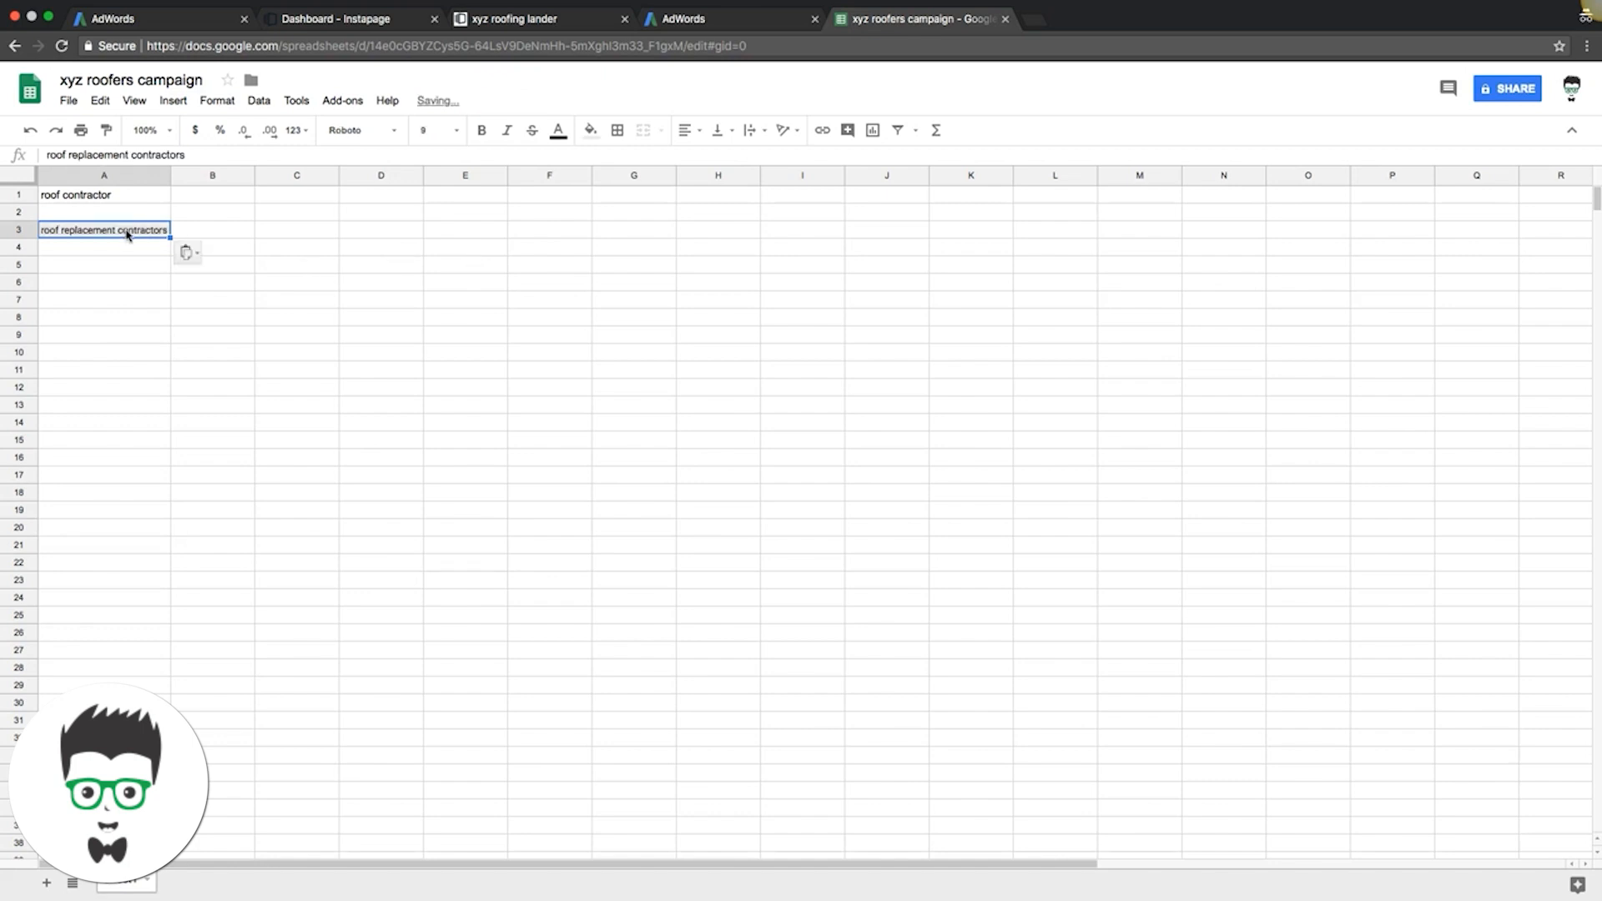
# Copy the keyword "roof leak repair contractors" from the Keyword Planner ideas into cell A4 of the spreadsheet.
pyautogui.click(714, 20)
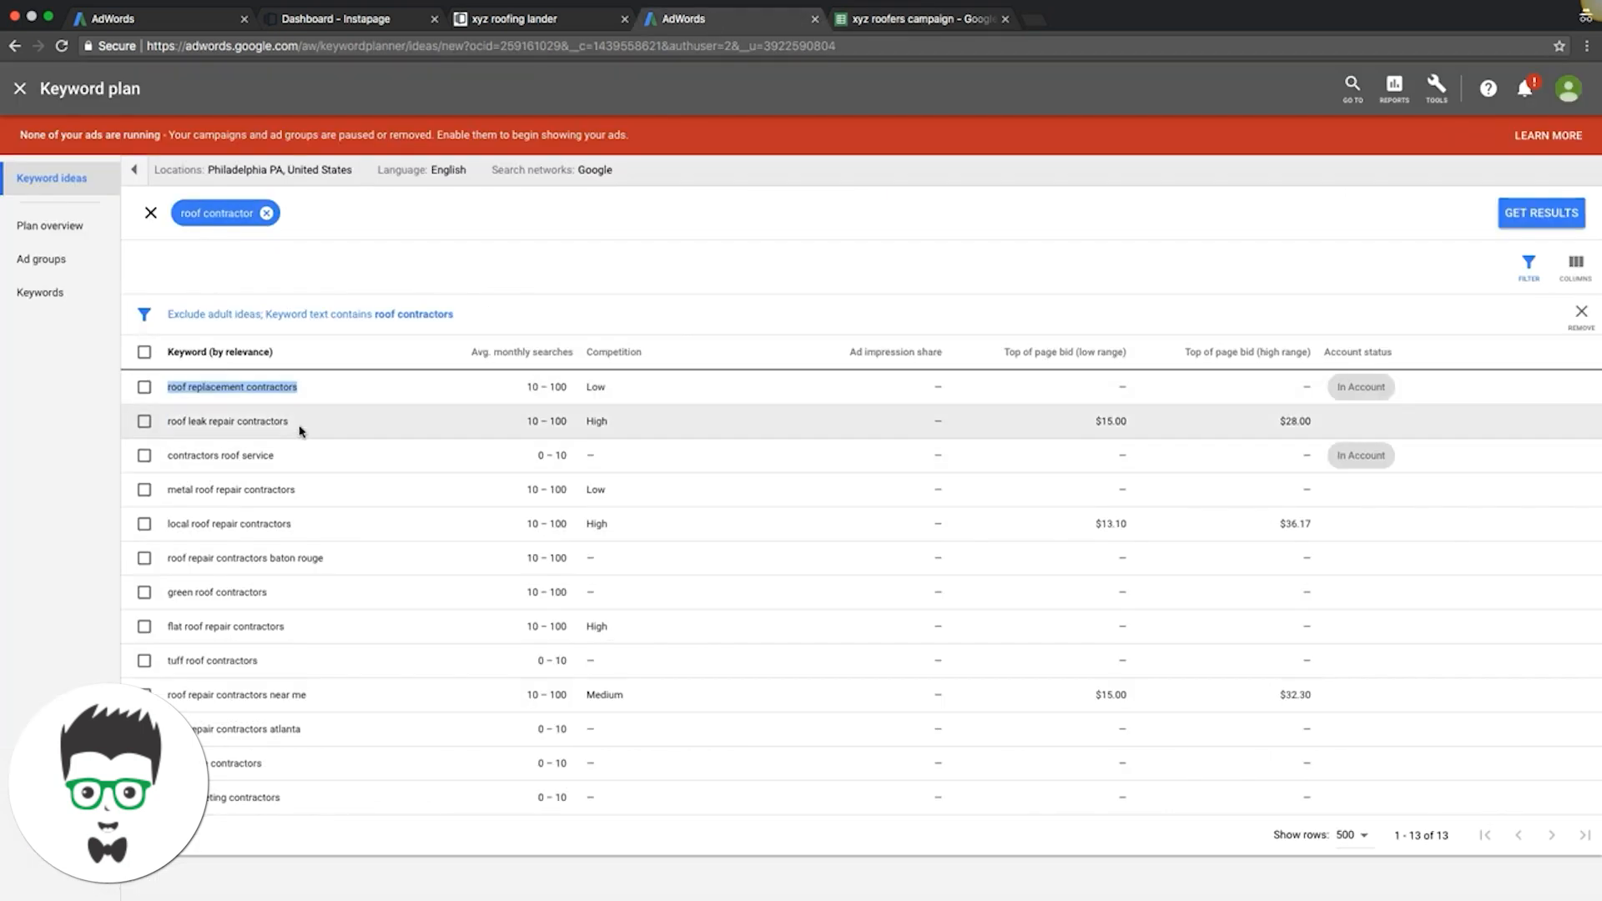
pyautogui.moveTo(296, 423); pyautogui.dragTo(171, 418)
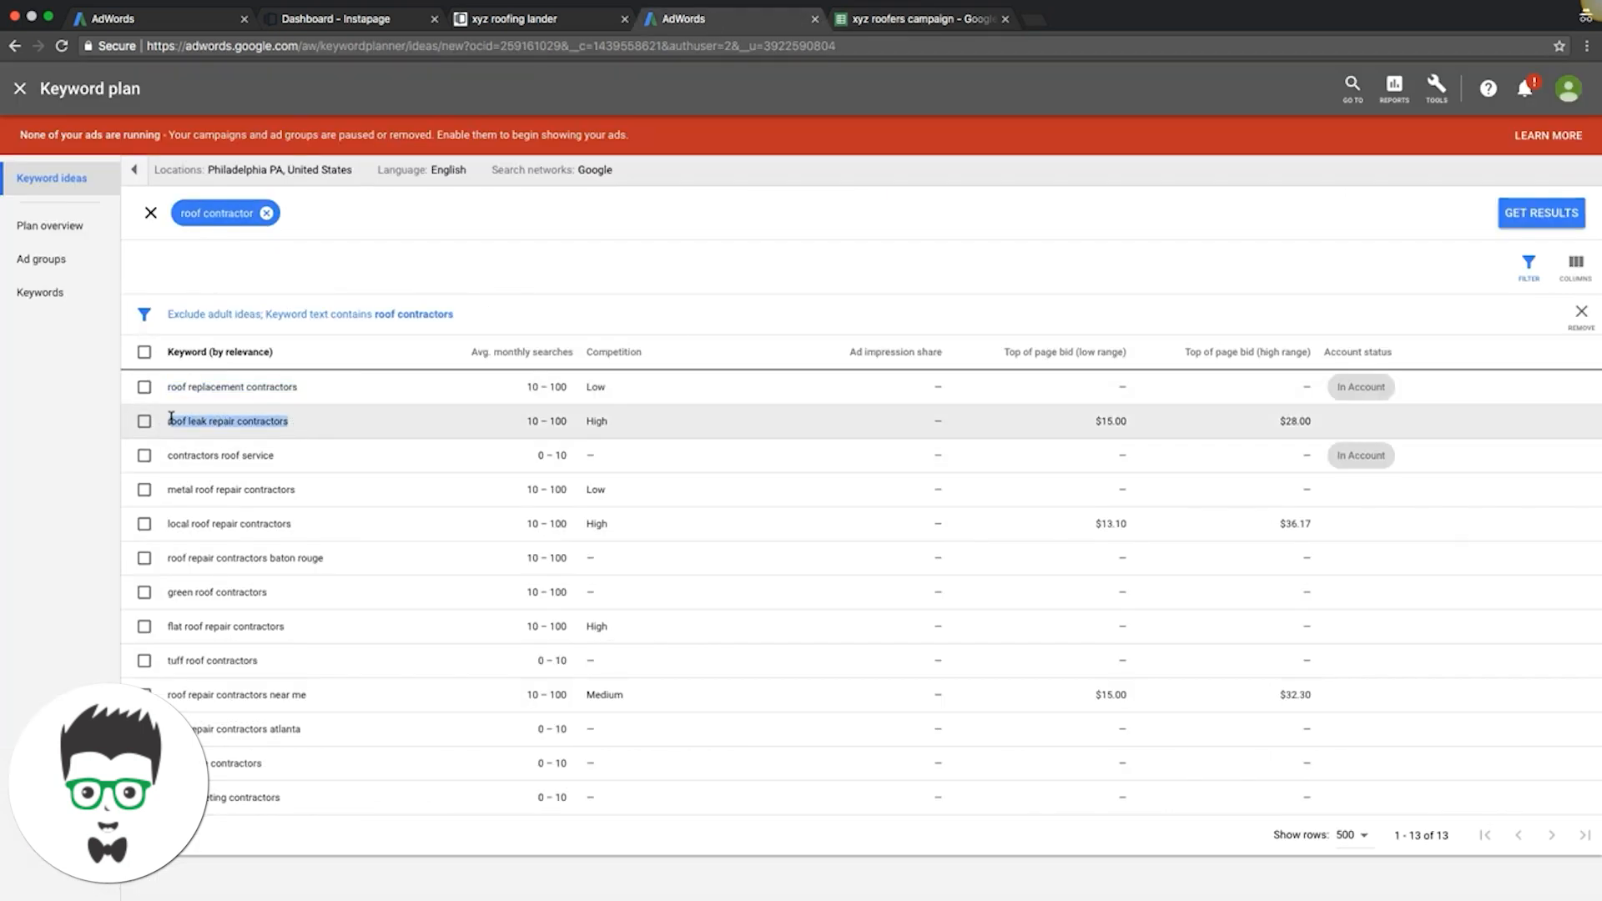
pyautogui.hotkey('ctrl', 'c')
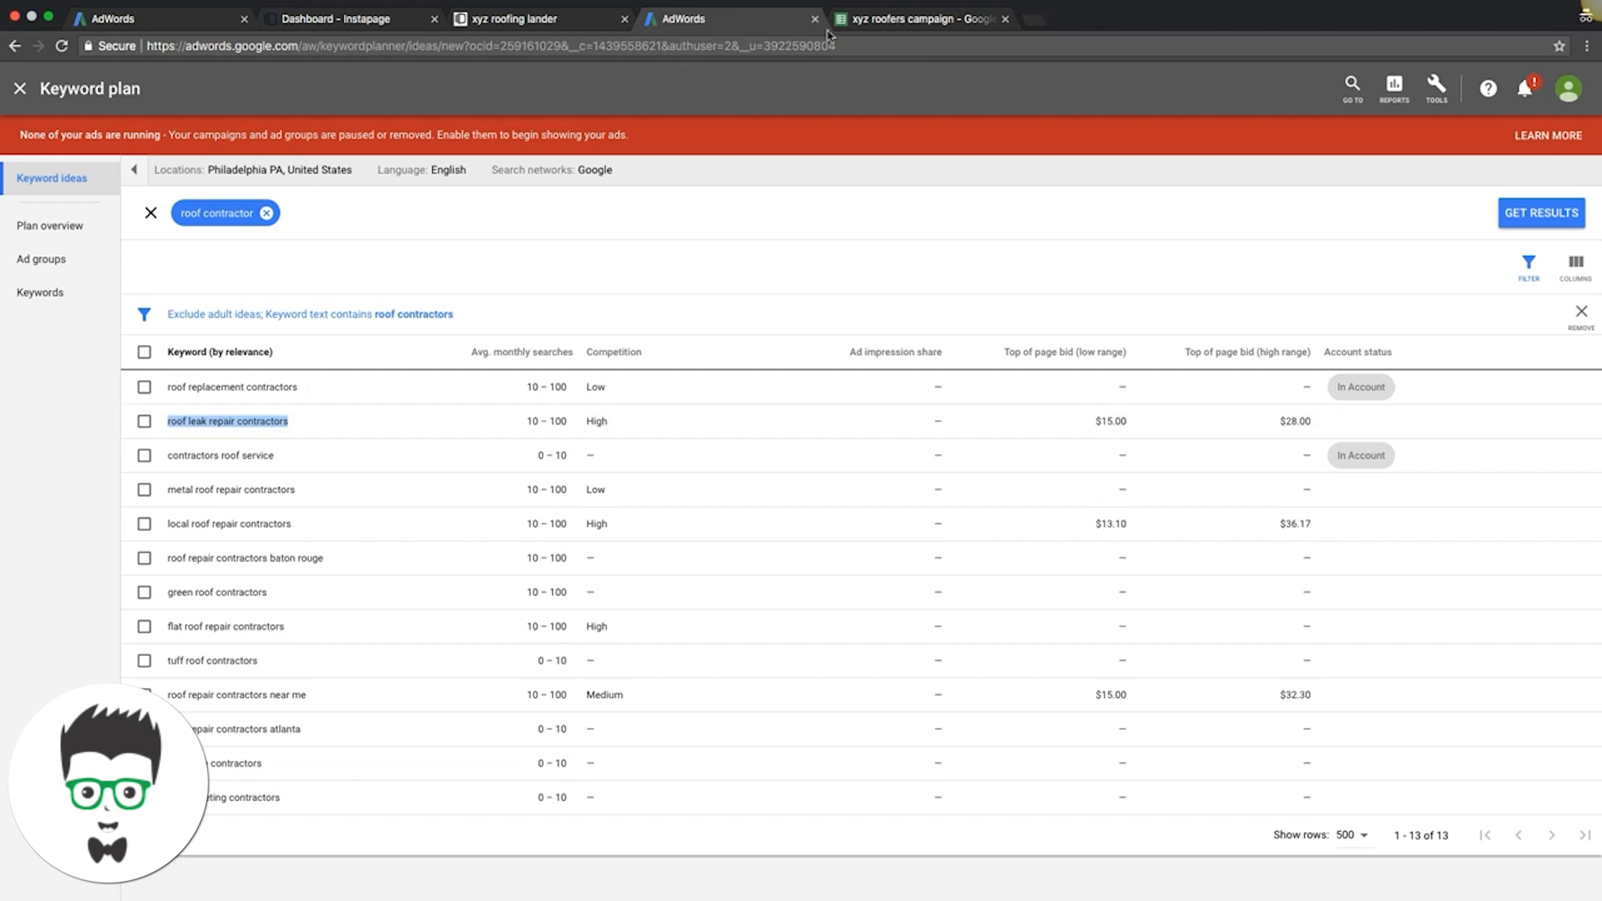
pyautogui.click(917, 19)
pyautogui.click(120, 248)
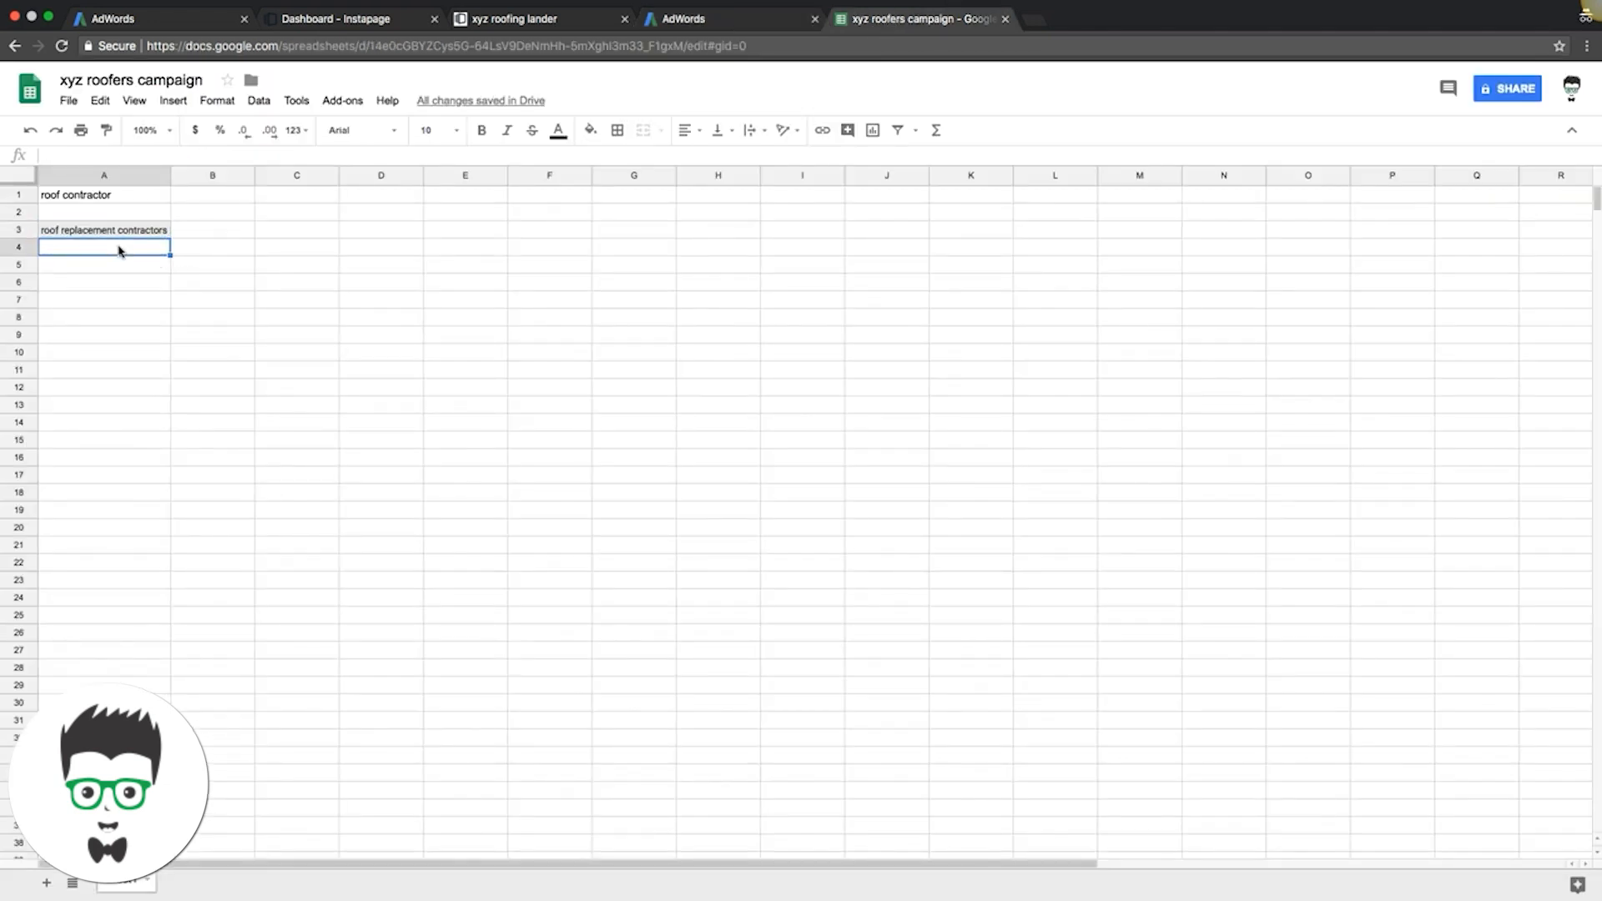
pyautogui.hotkey('ctrl', 'v')
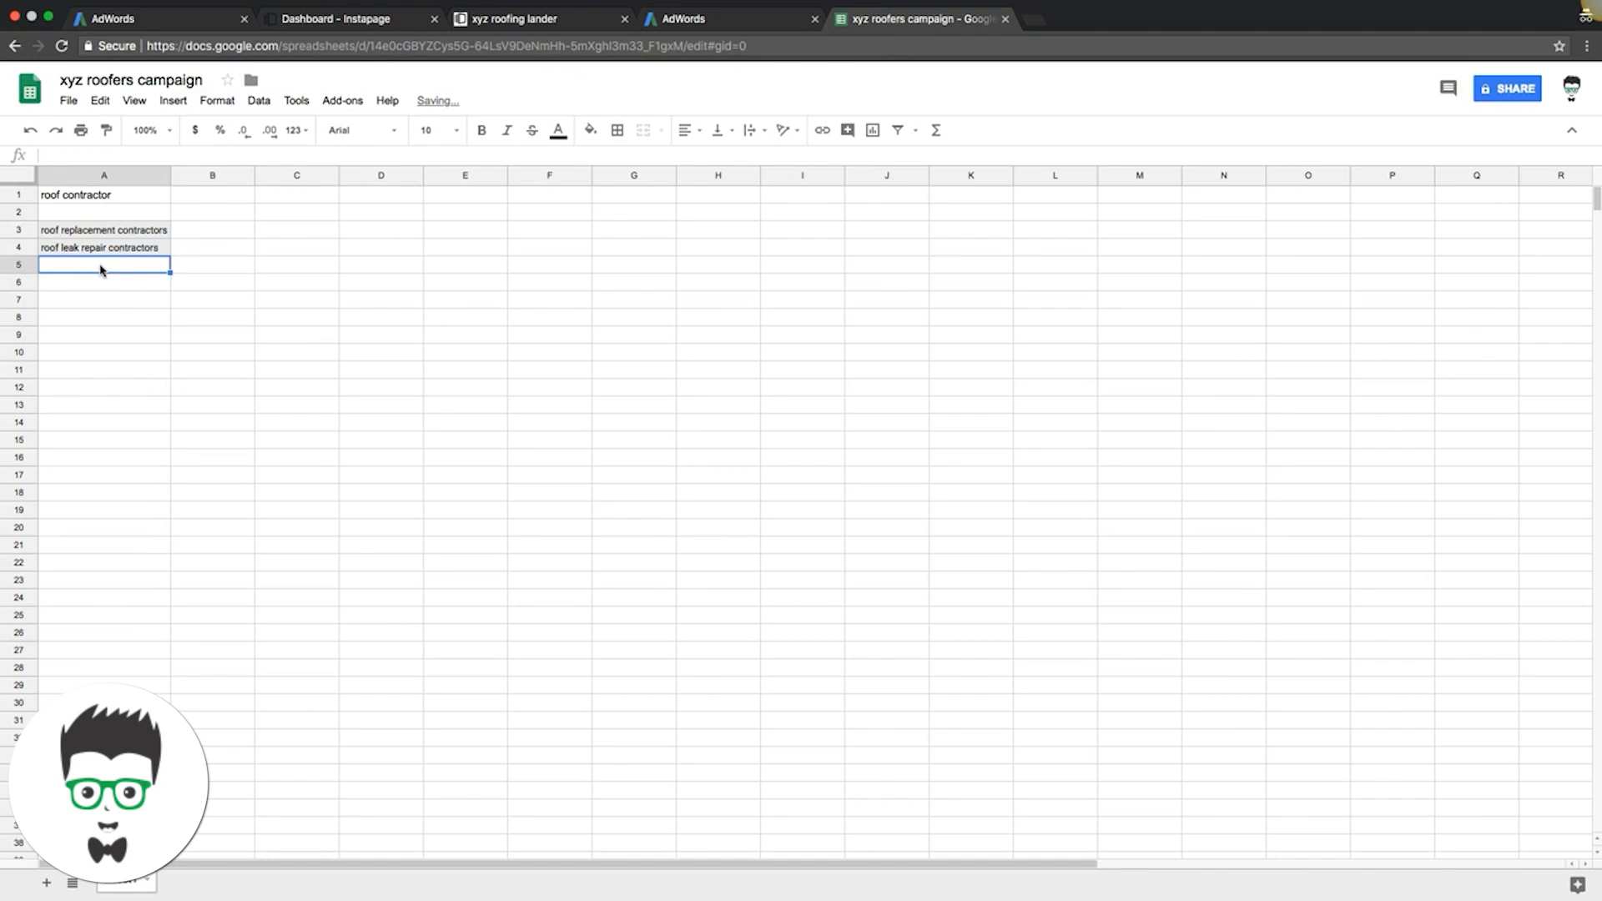
# Copy "metal roof repair contractors" from Keyword Planner into cell B3 of the spreadsheet, adding the heading "metal roof contractor" in B1 and widening column B.
pyautogui.click(741, 26)
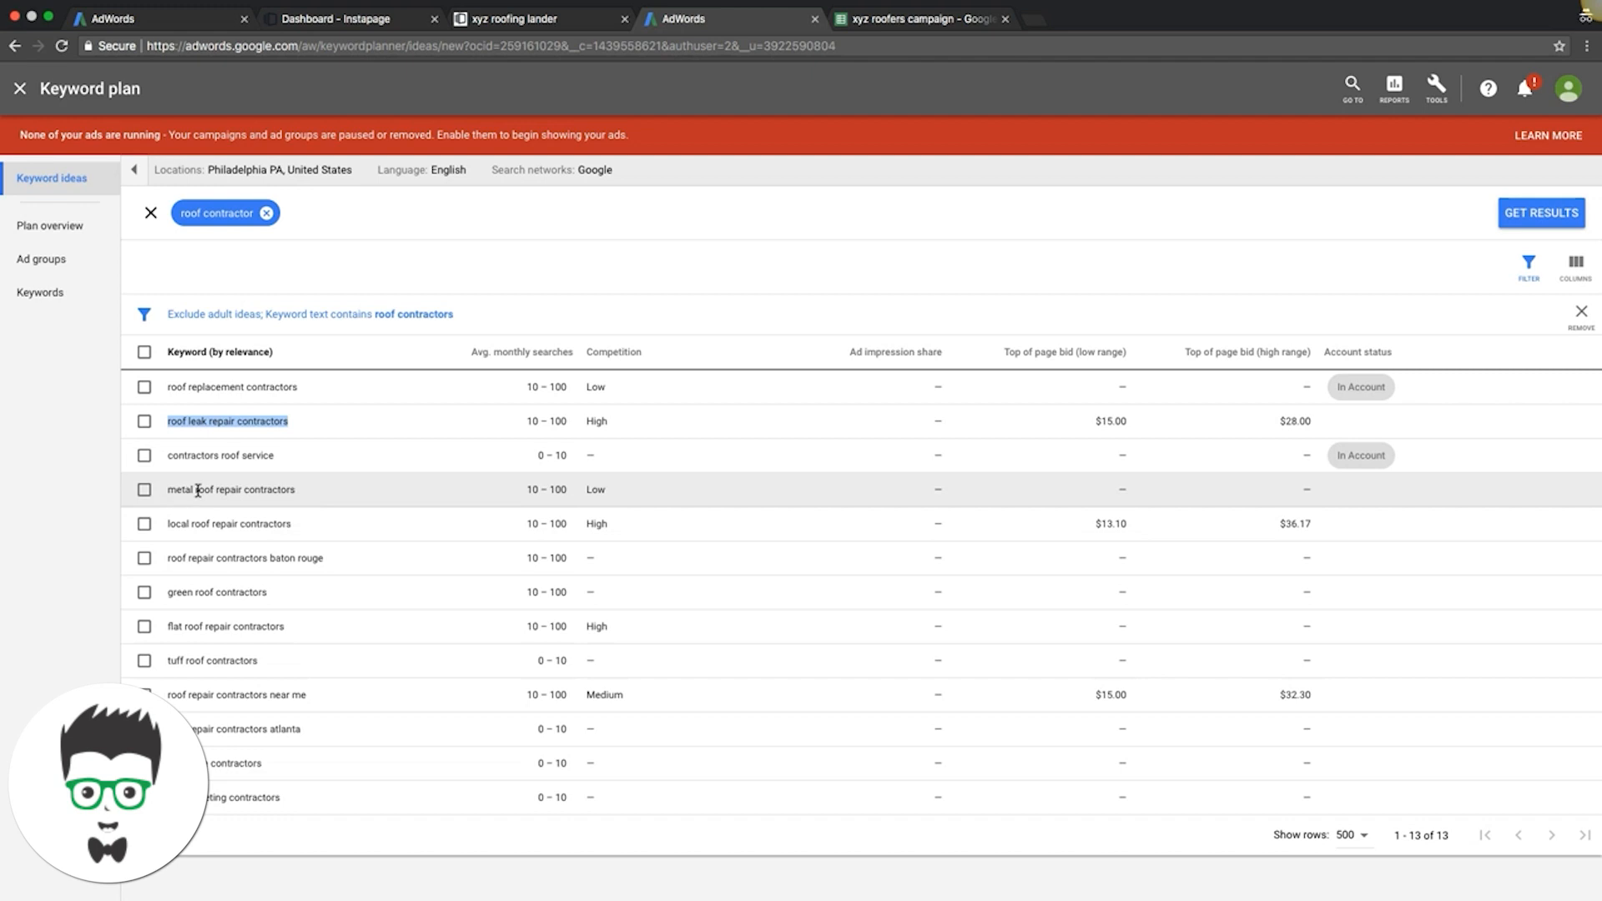
pyautogui.moveTo(296, 498); pyautogui.dragTo(170, 489)
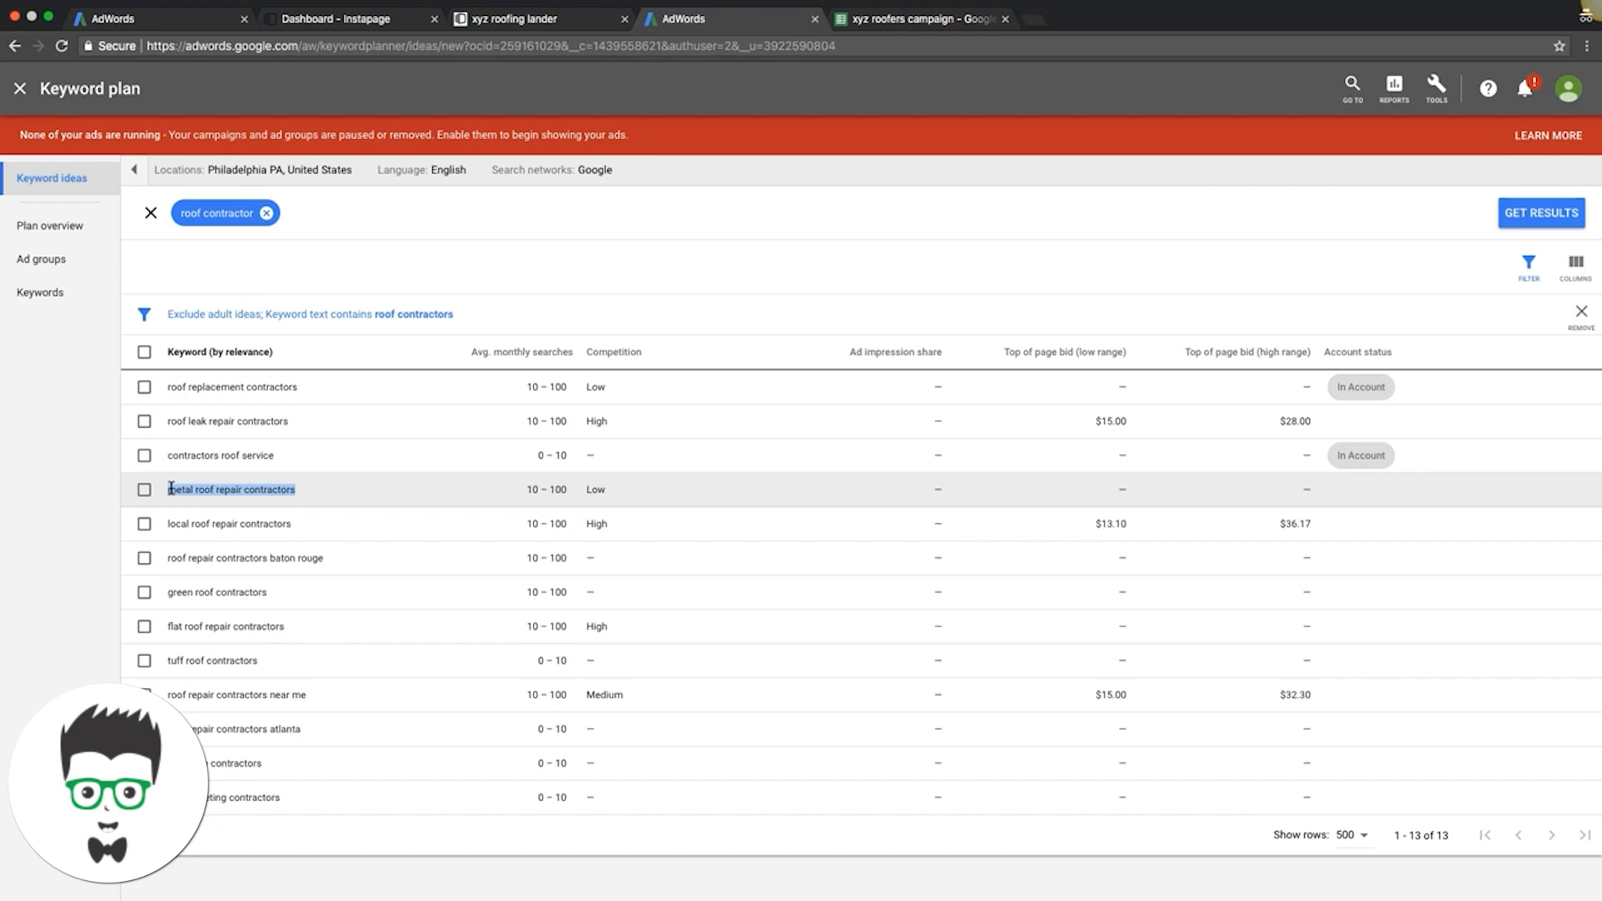
pyautogui.click(886, 25)
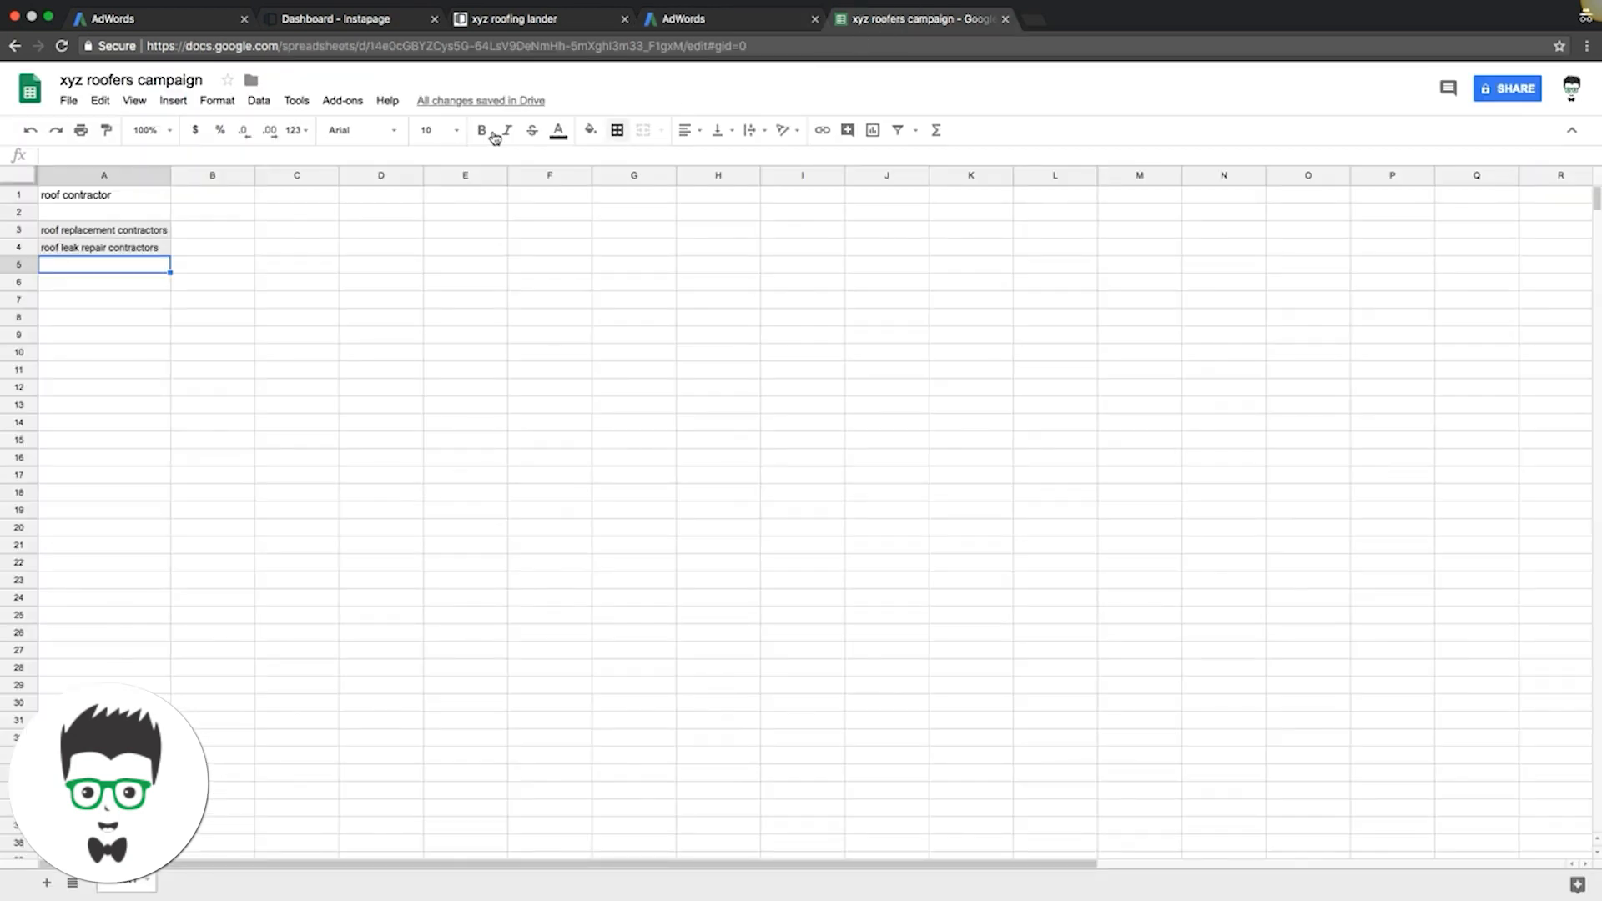
pyautogui.click(214, 201)
pyautogui.write('metal')
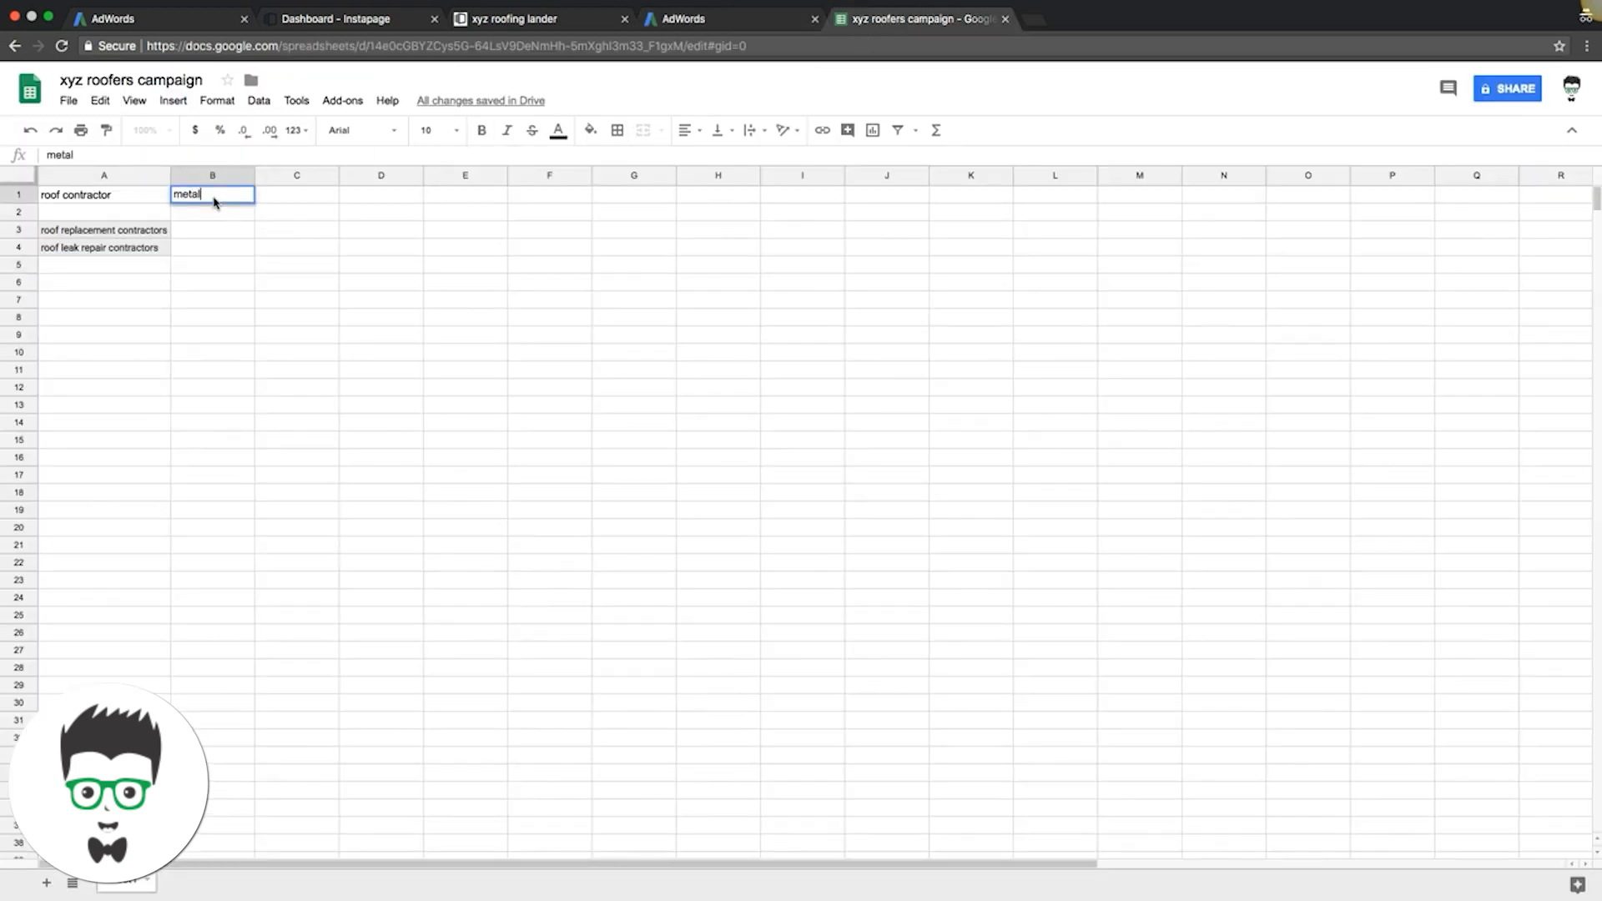
pyautogui.write(' roof contractor')
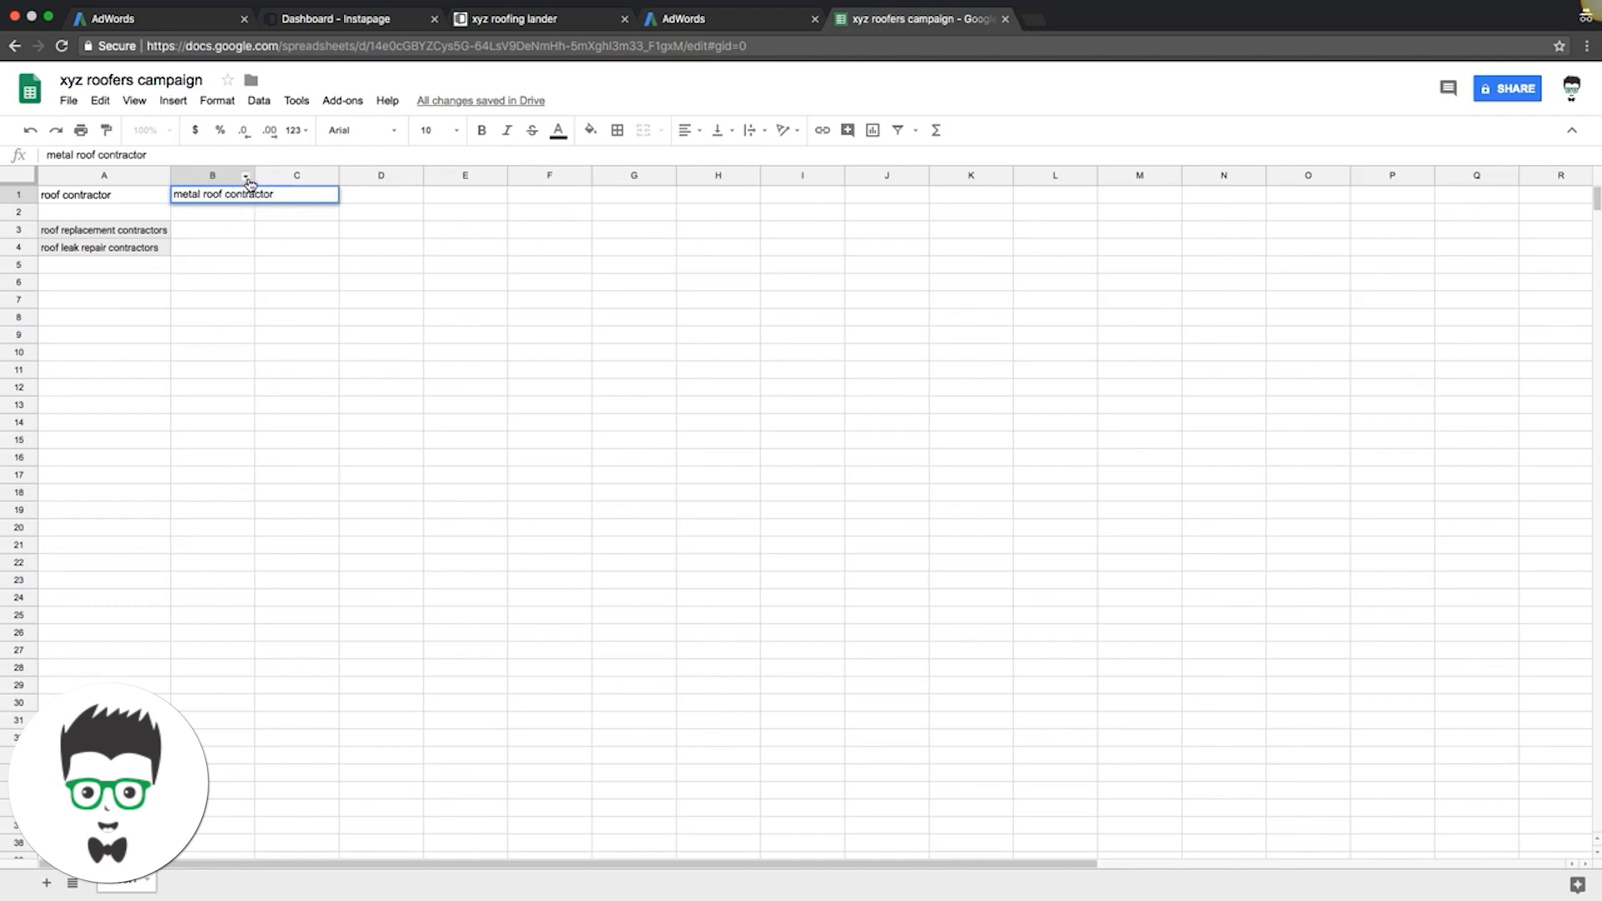
pyautogui.moveTo(254, 175); pyautogui.dragTo(304, 175)
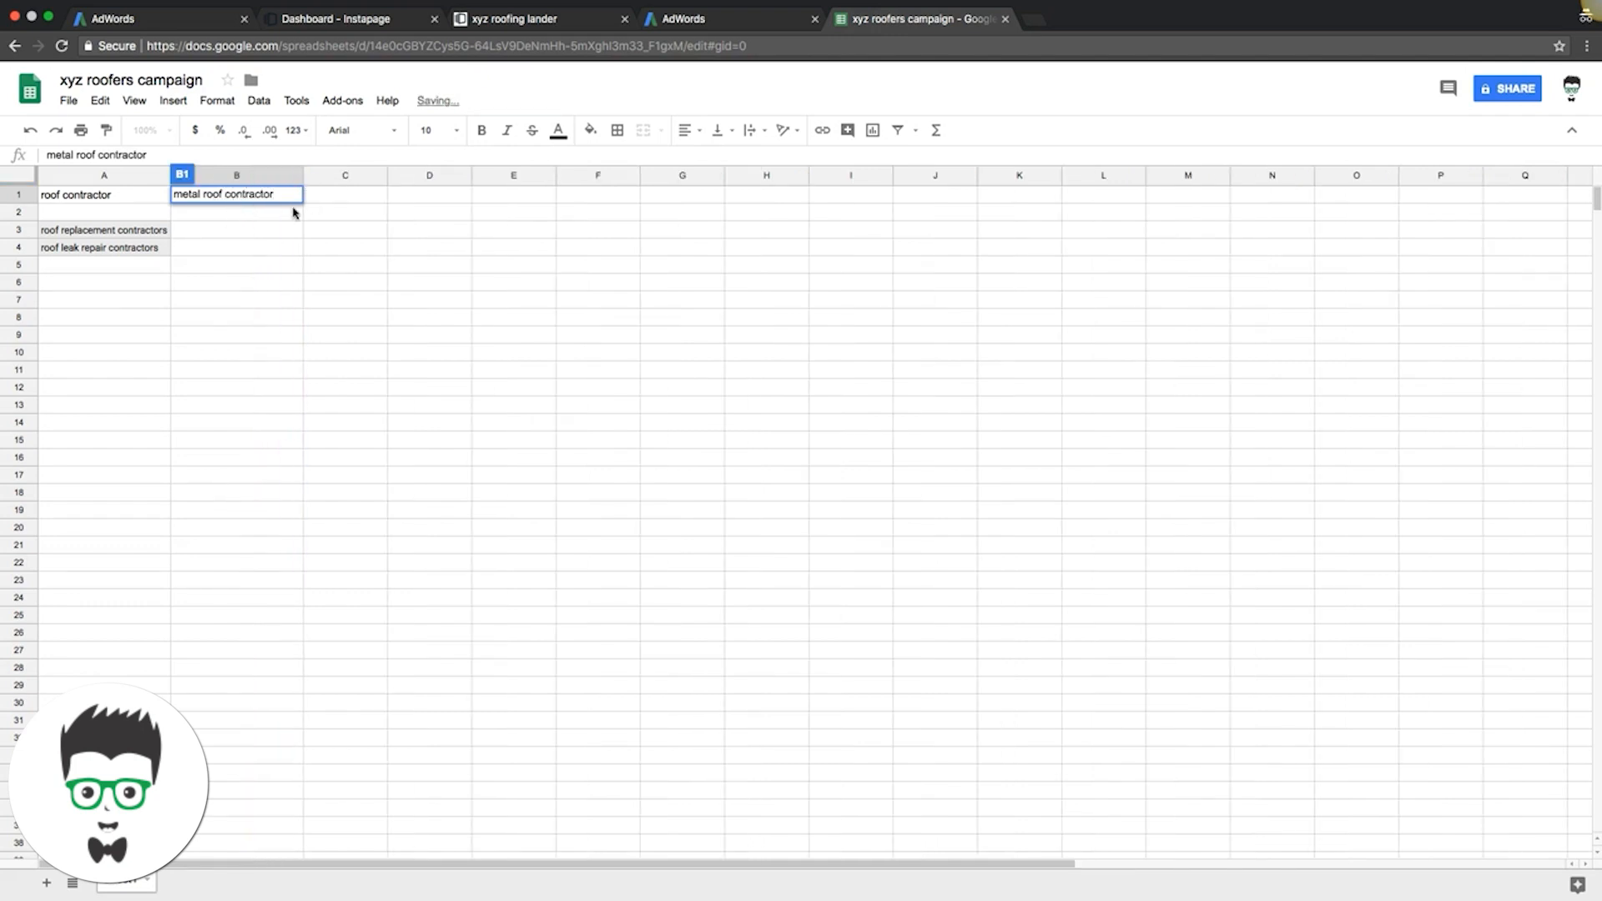
pyautogui.click(205, 232)
pyautogui.press('super+v')
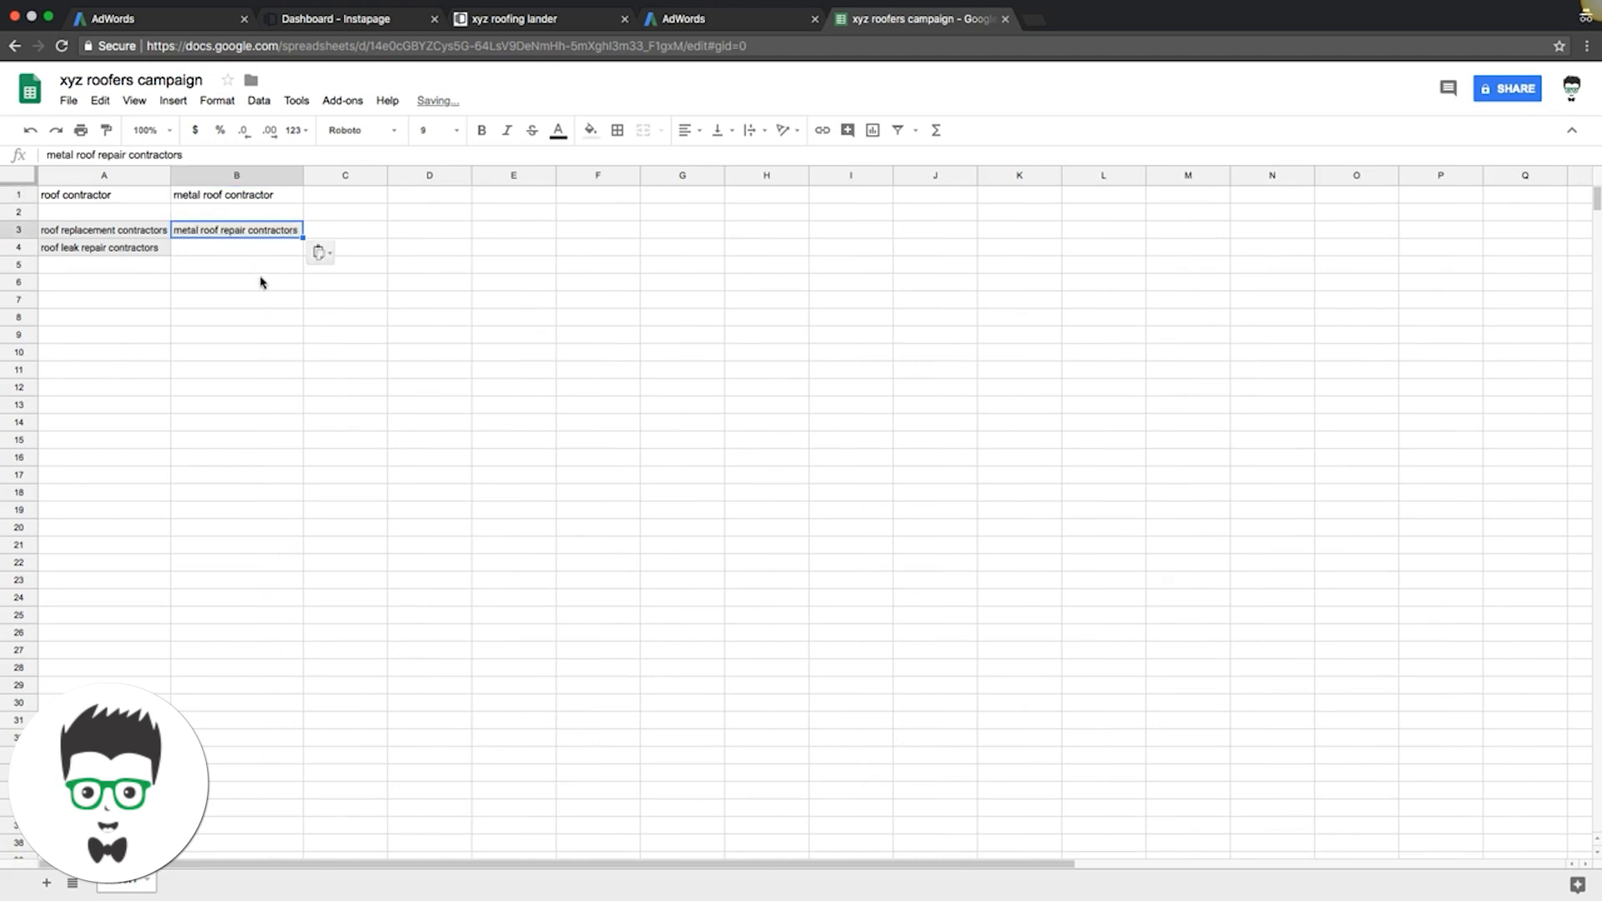
# Copy the keyword "local roof repair contractors" from the Keyword Planner ideas into cell A5 of the spreadsheet.
pyautogui.click(134, 264)
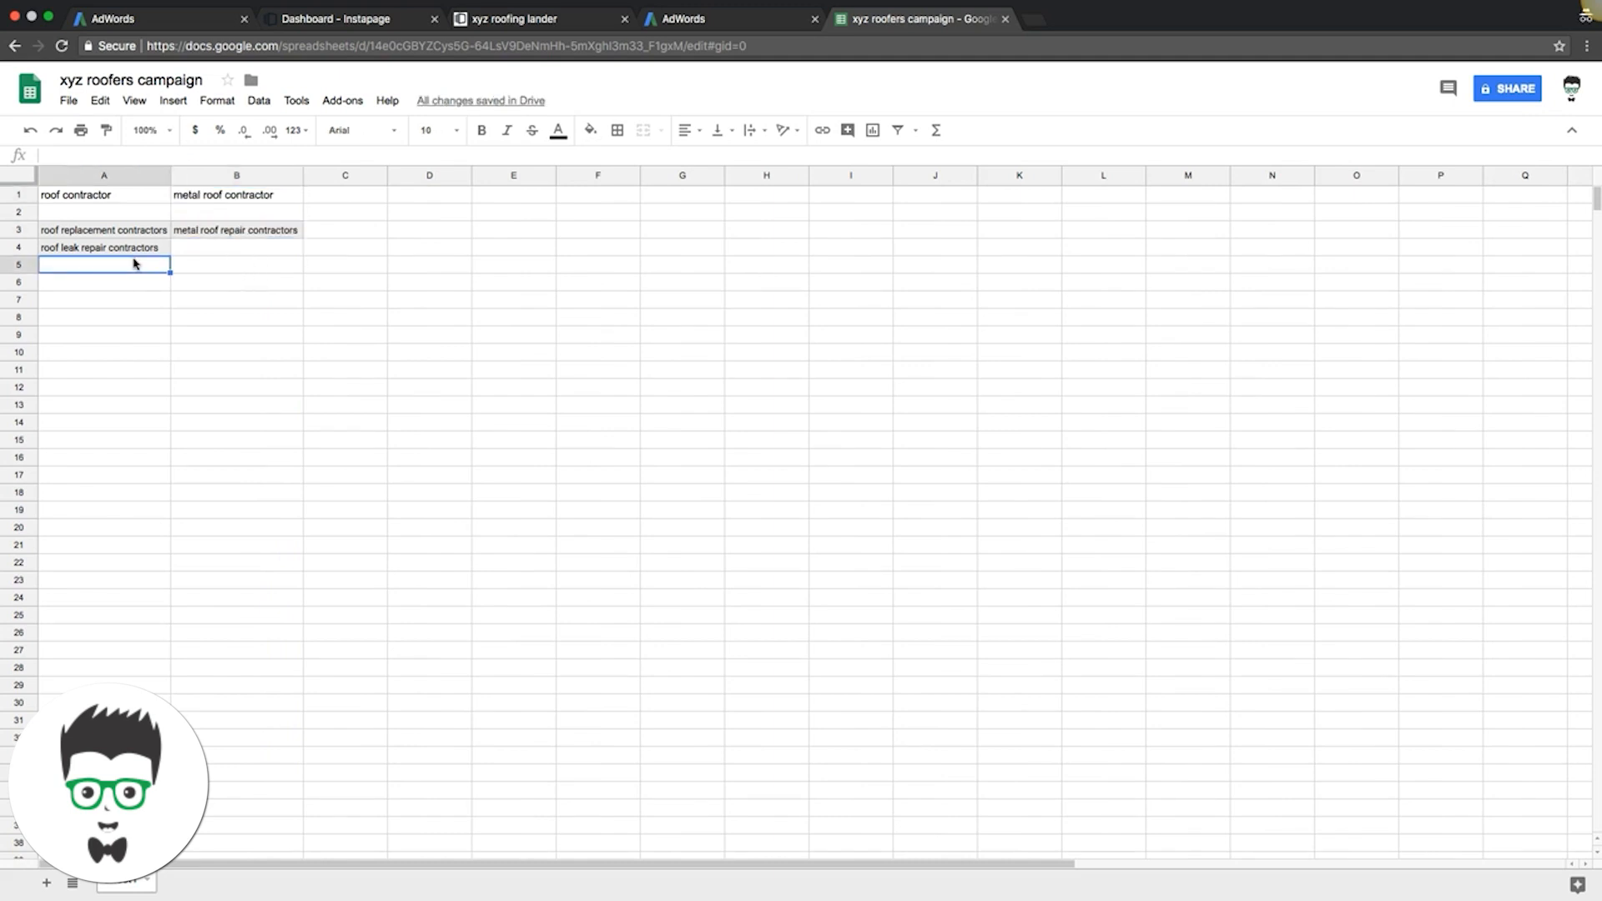
pyautogui.click(671, 18)
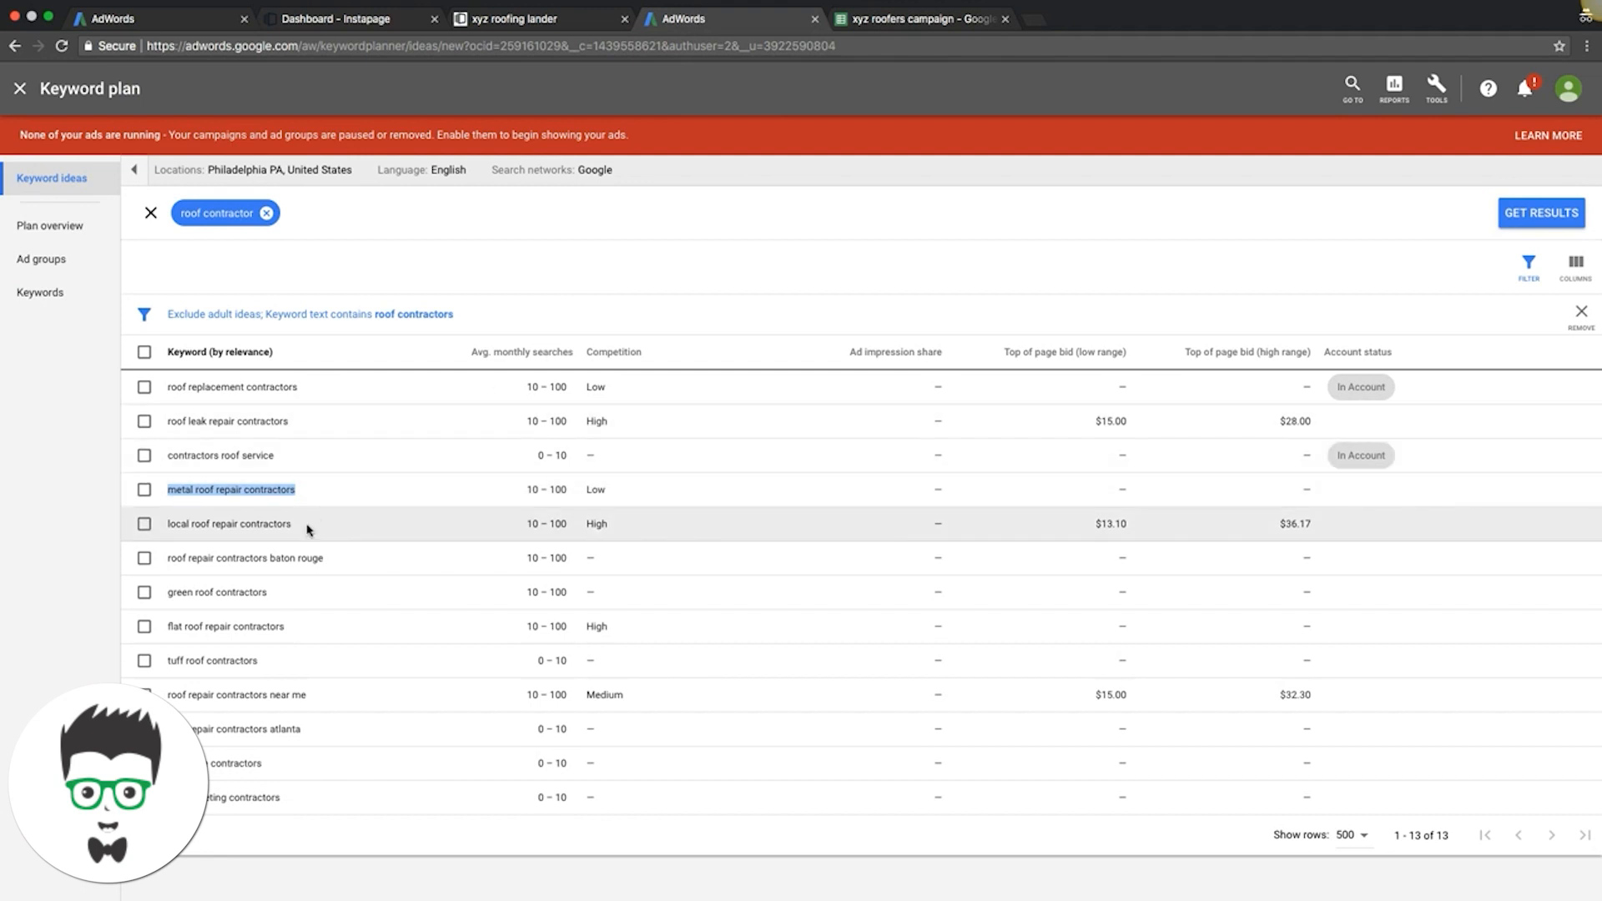
pyautogui.moveTo(290, 528); pyautogui.dragTo(164, 531)
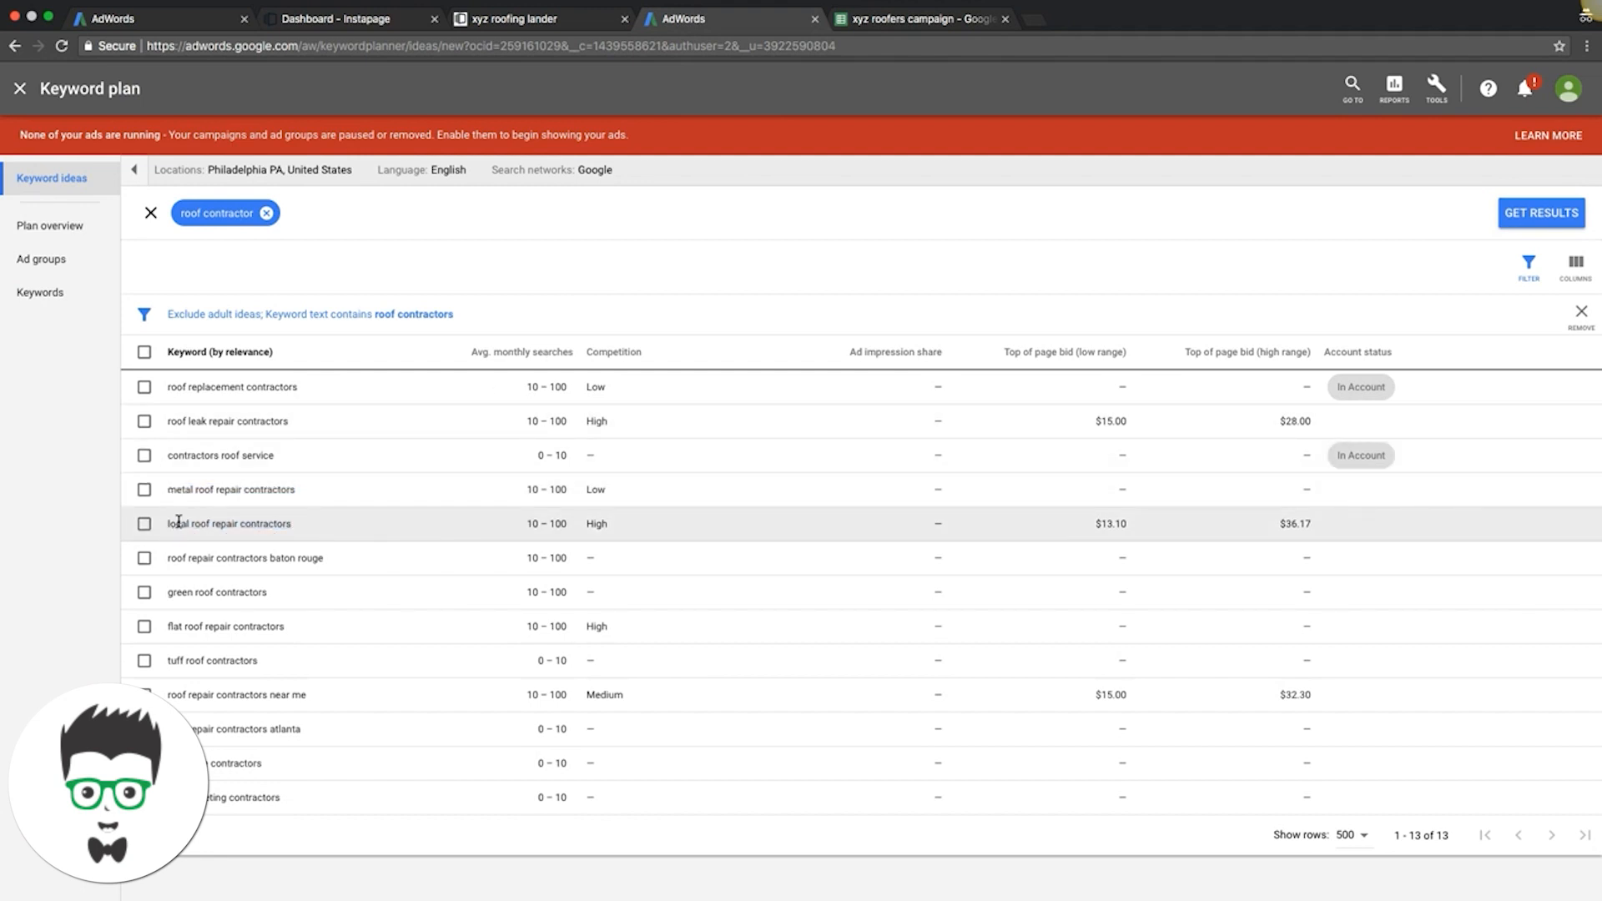
pyautogui.tripleClick(179, 522)
pyautogui.press('super+c')
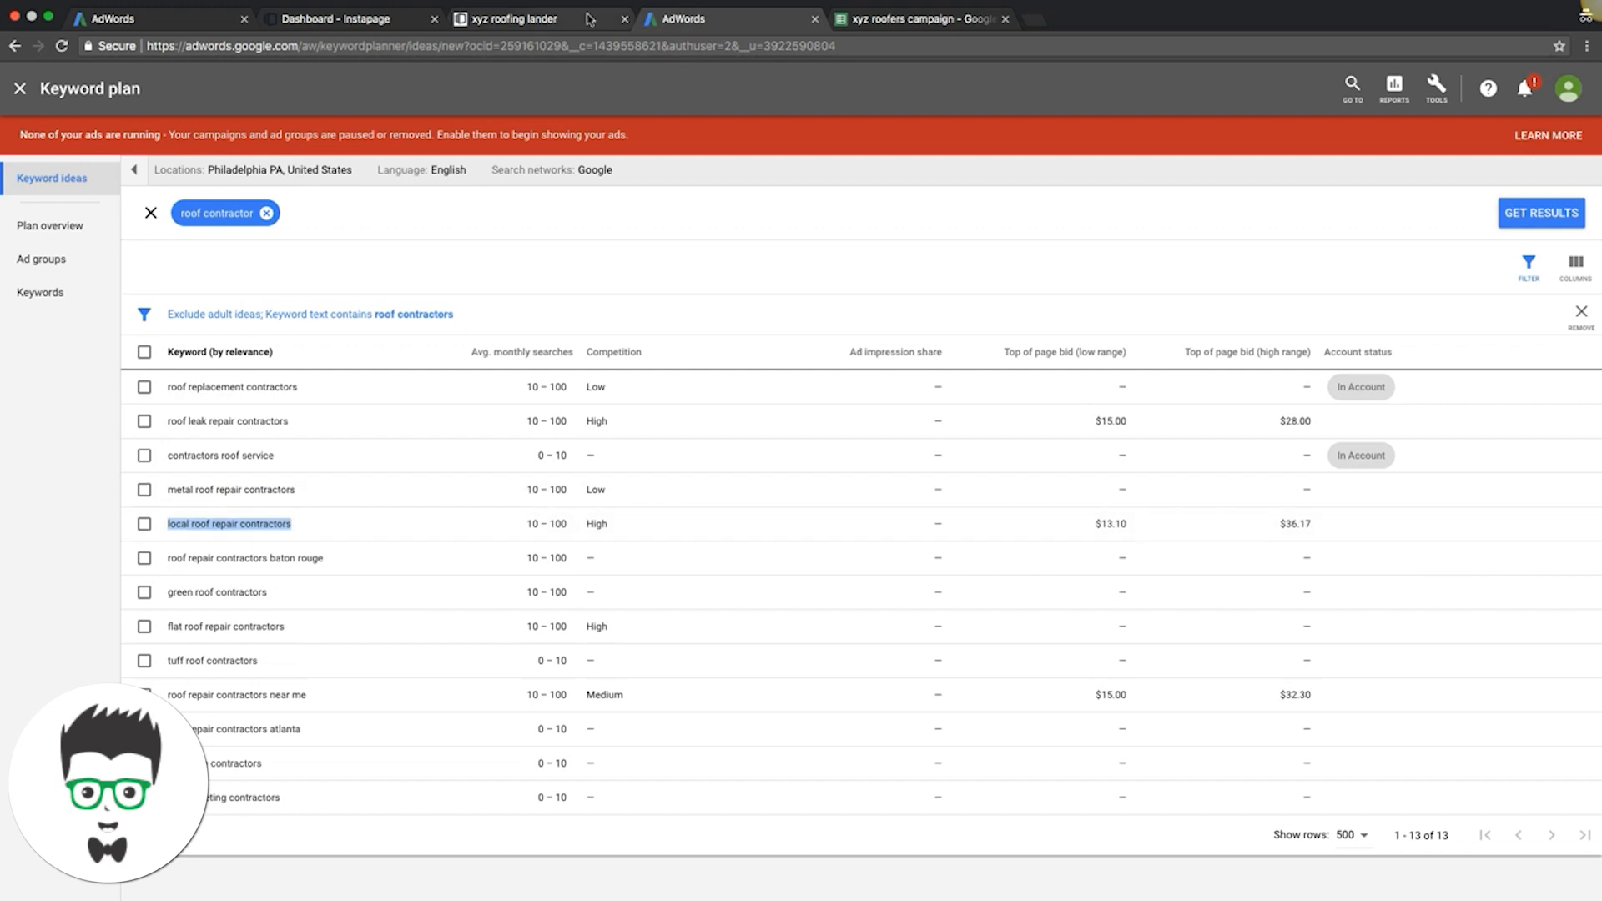
pyautogui.click(884, 17)
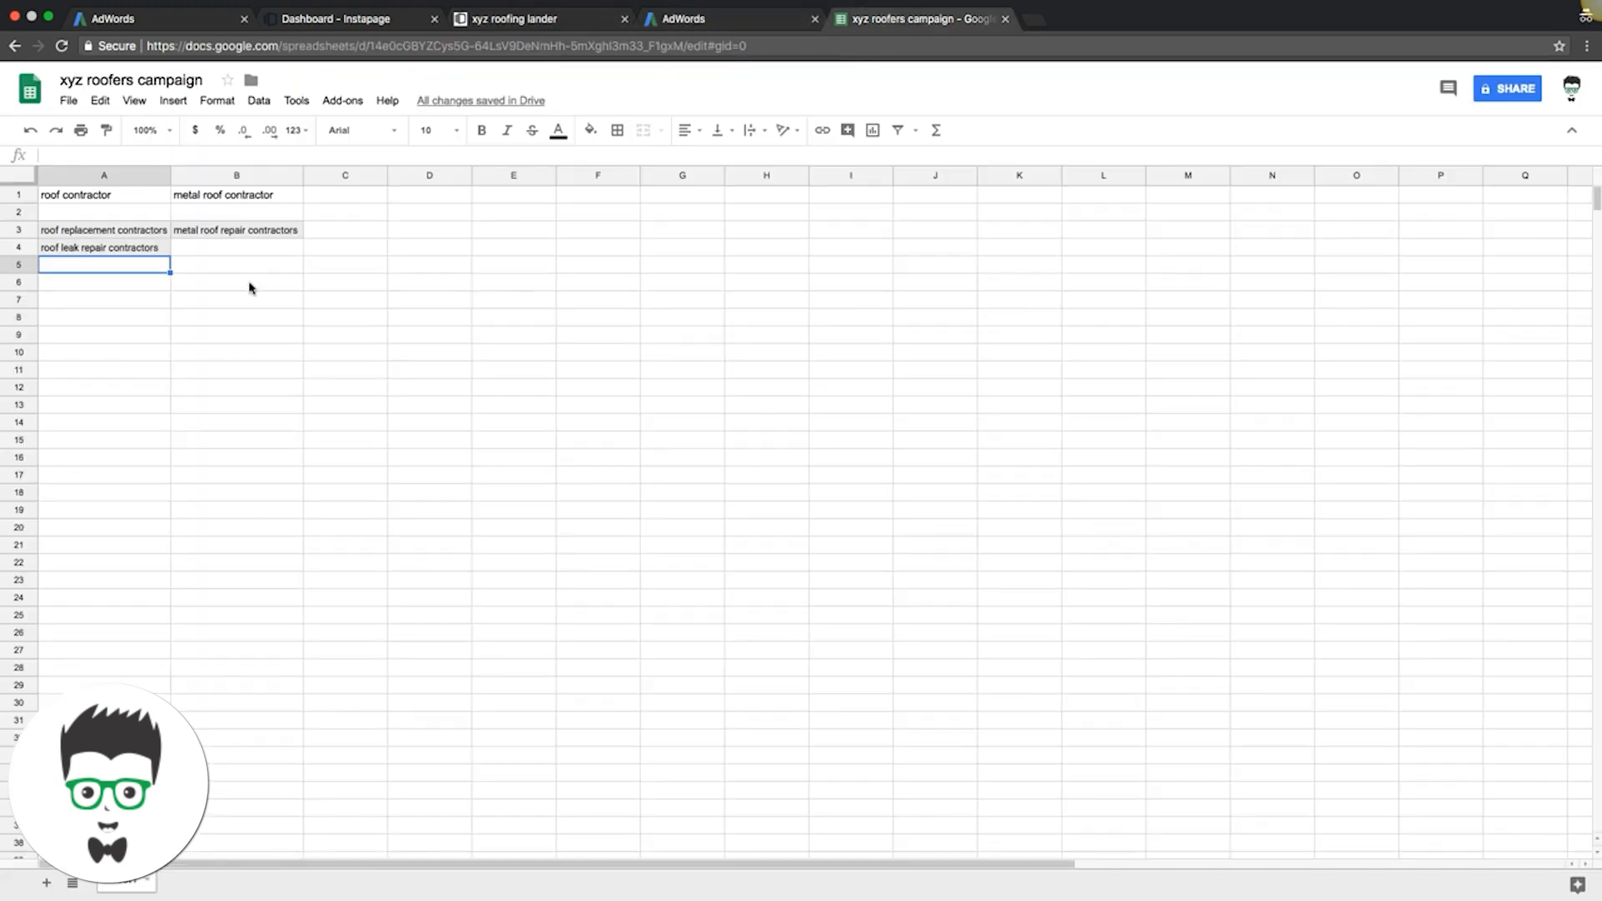
pyautogui.press('super+v')
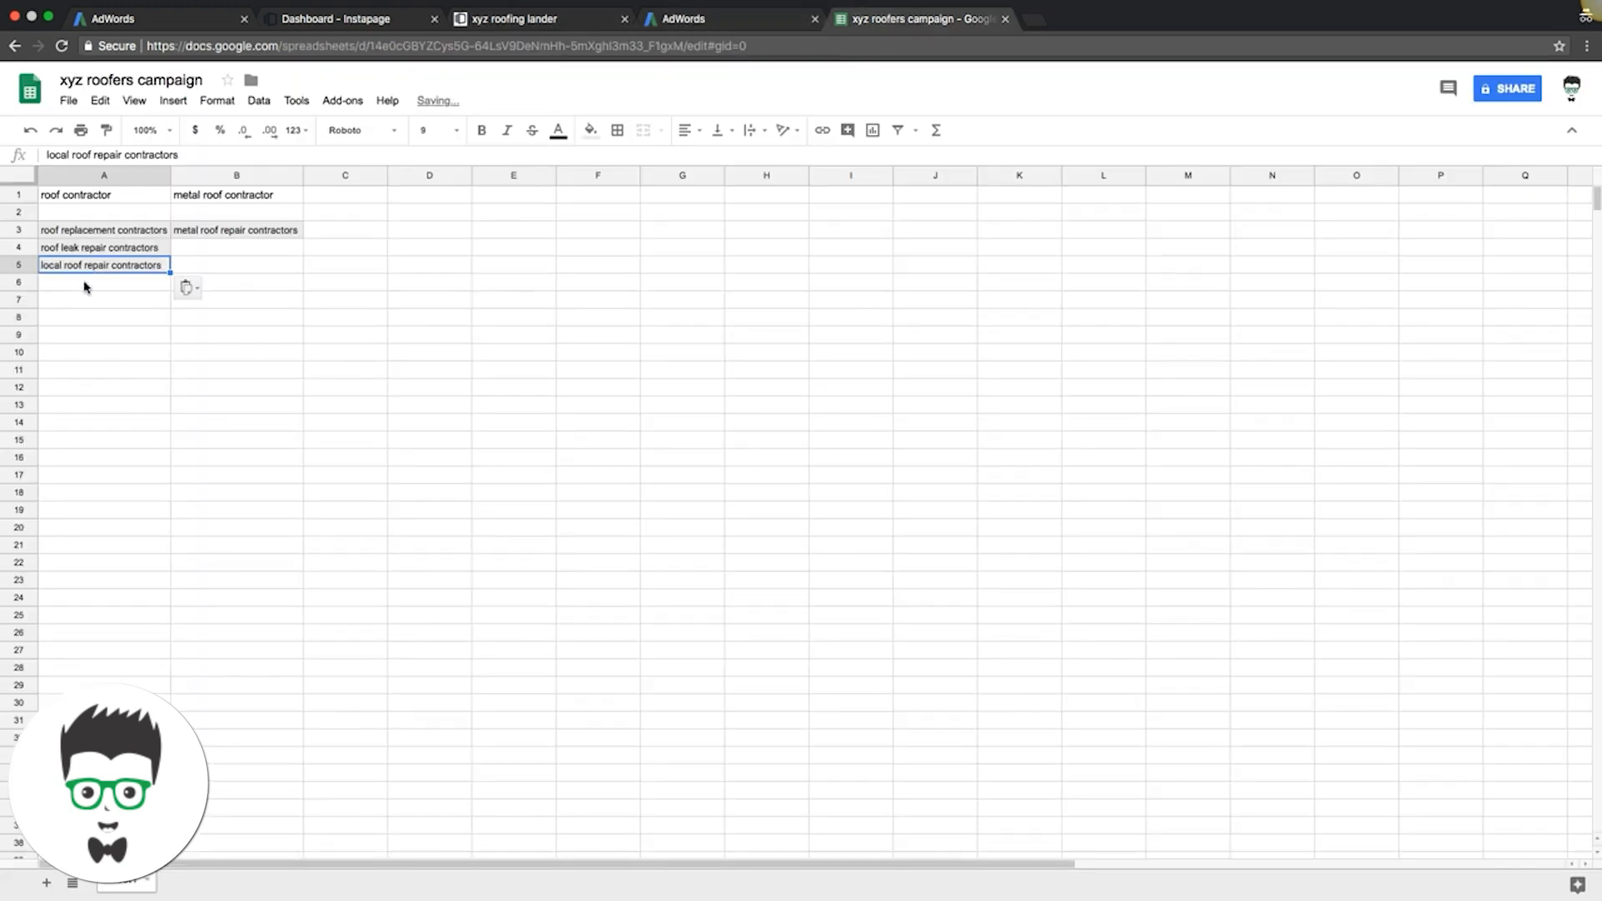
pyautogui.press('Return')
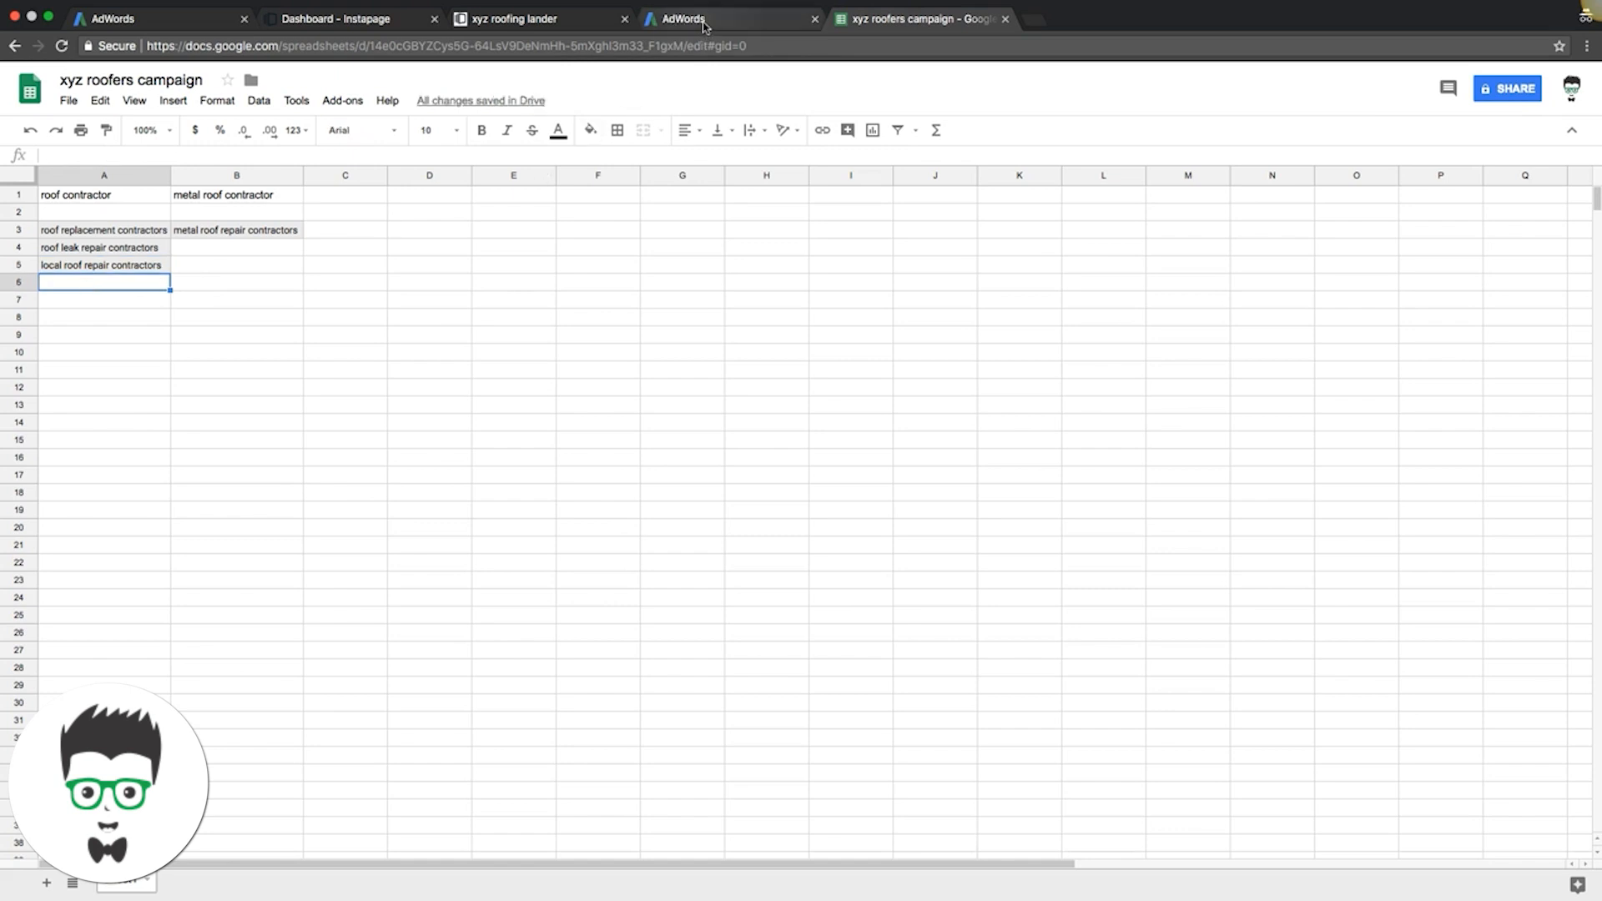
# Copy "flat roof repair contractors" from Keyword Planner into cell C3 of the spreadsheet, adding the heading "flat roof contractors" in C1 and widening column C.
pyautogui.click(687, 24)
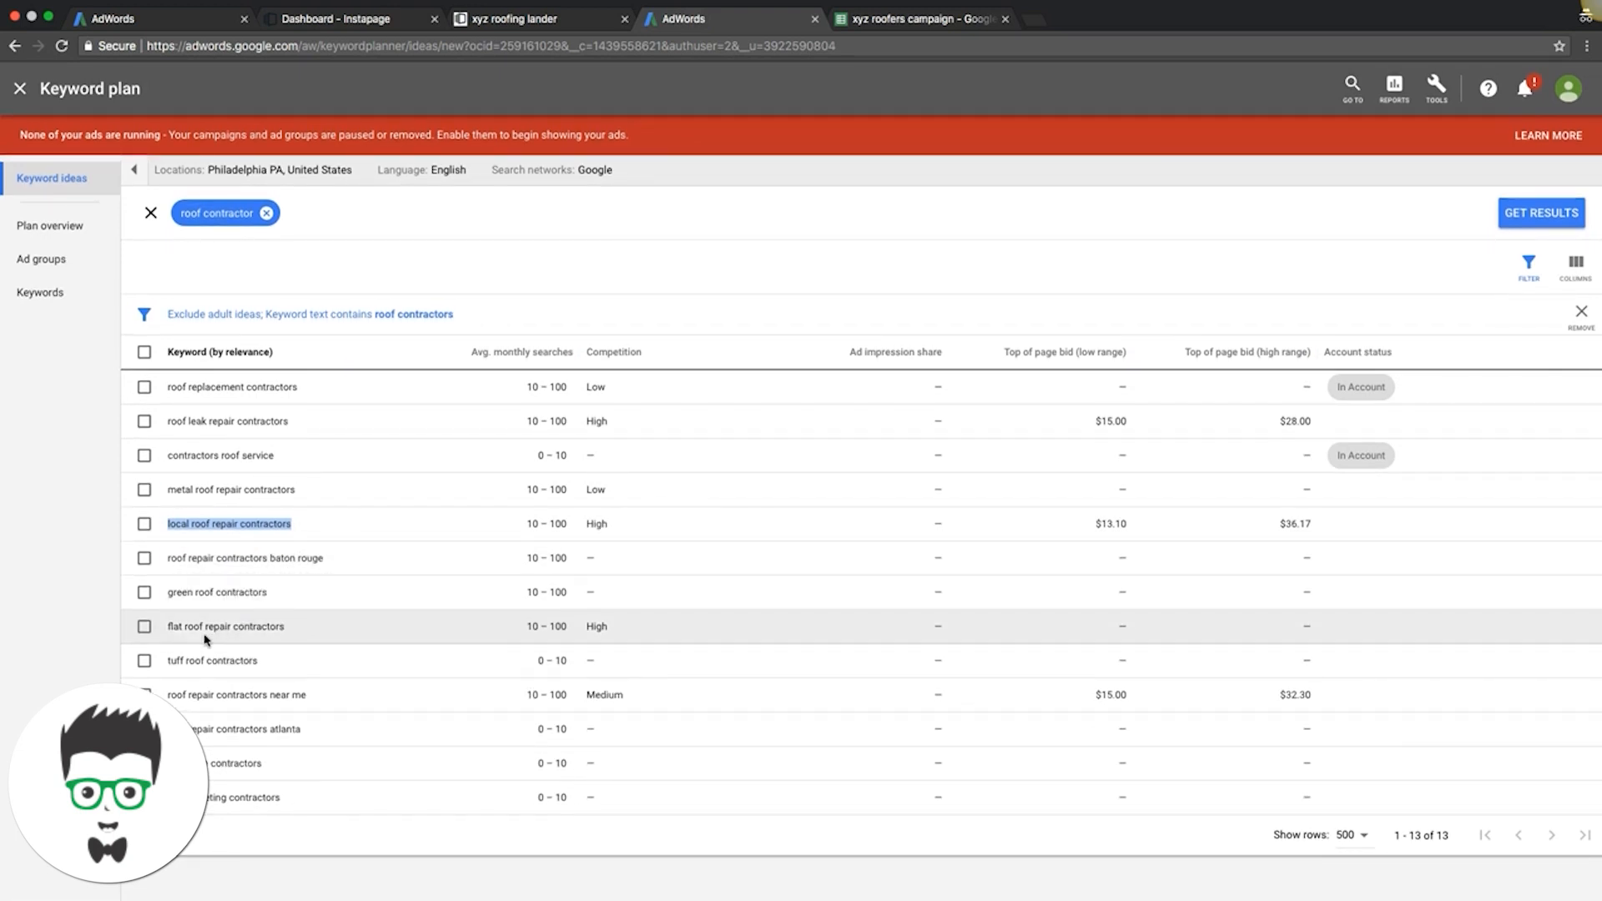
pyautogui.moveTo(285, 626); pyautogui.dragTo(170, 629)
pyautogui.hotkey('ctrl', 'c')
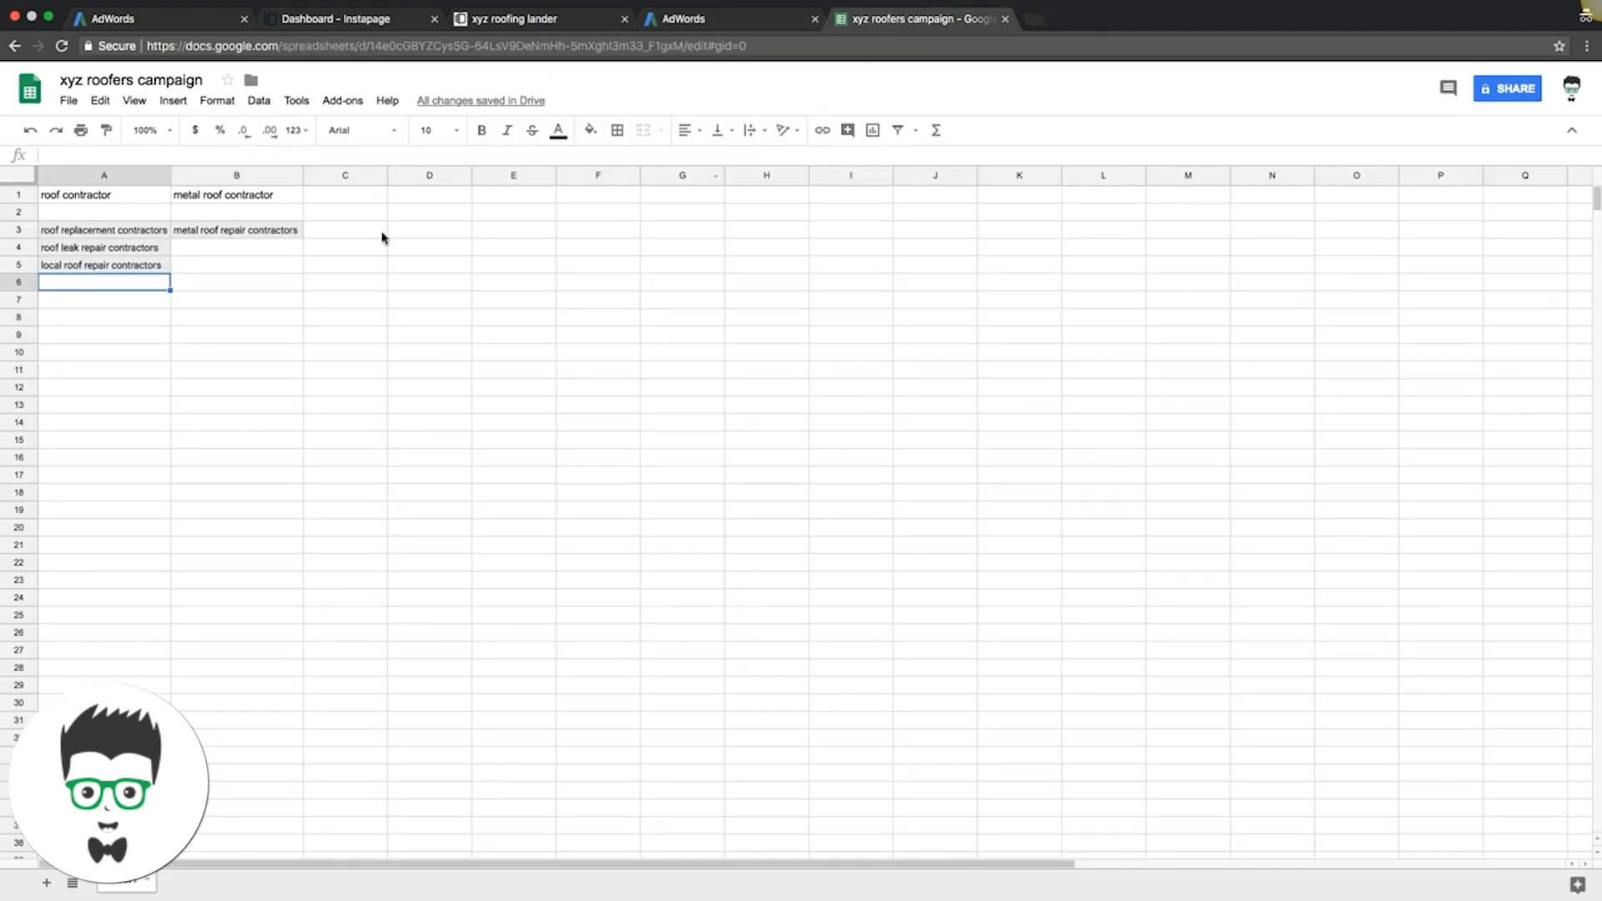
pyautogui.click(873, 24)
pyautogui.click(328, 198)
pyautogui.write('flat')
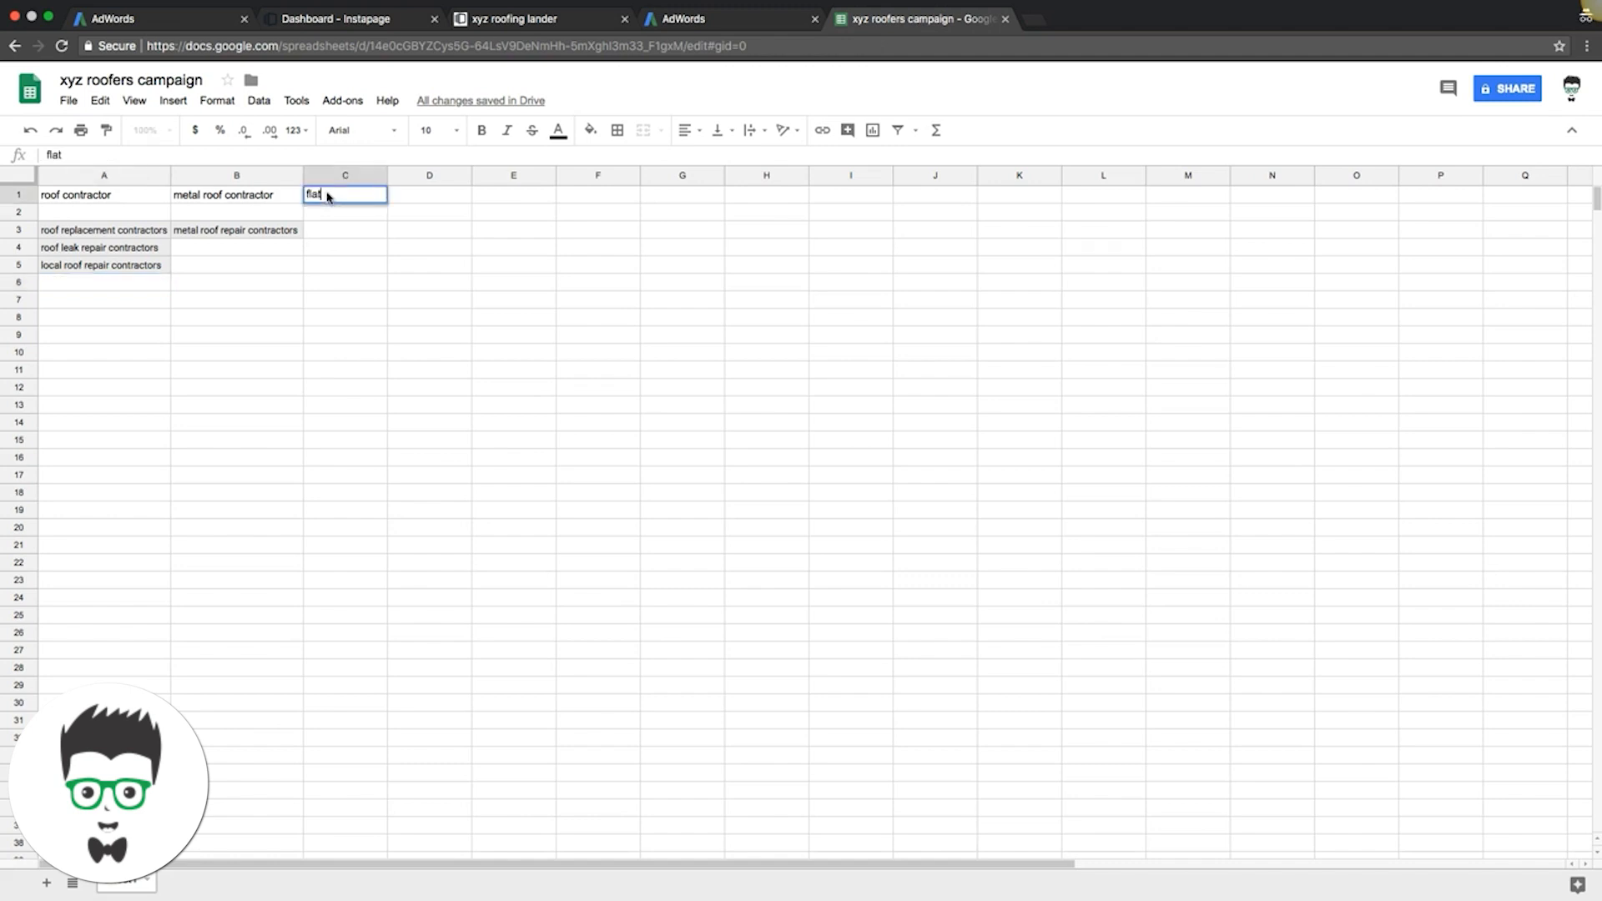
pyautogui.write(' roof contractor')
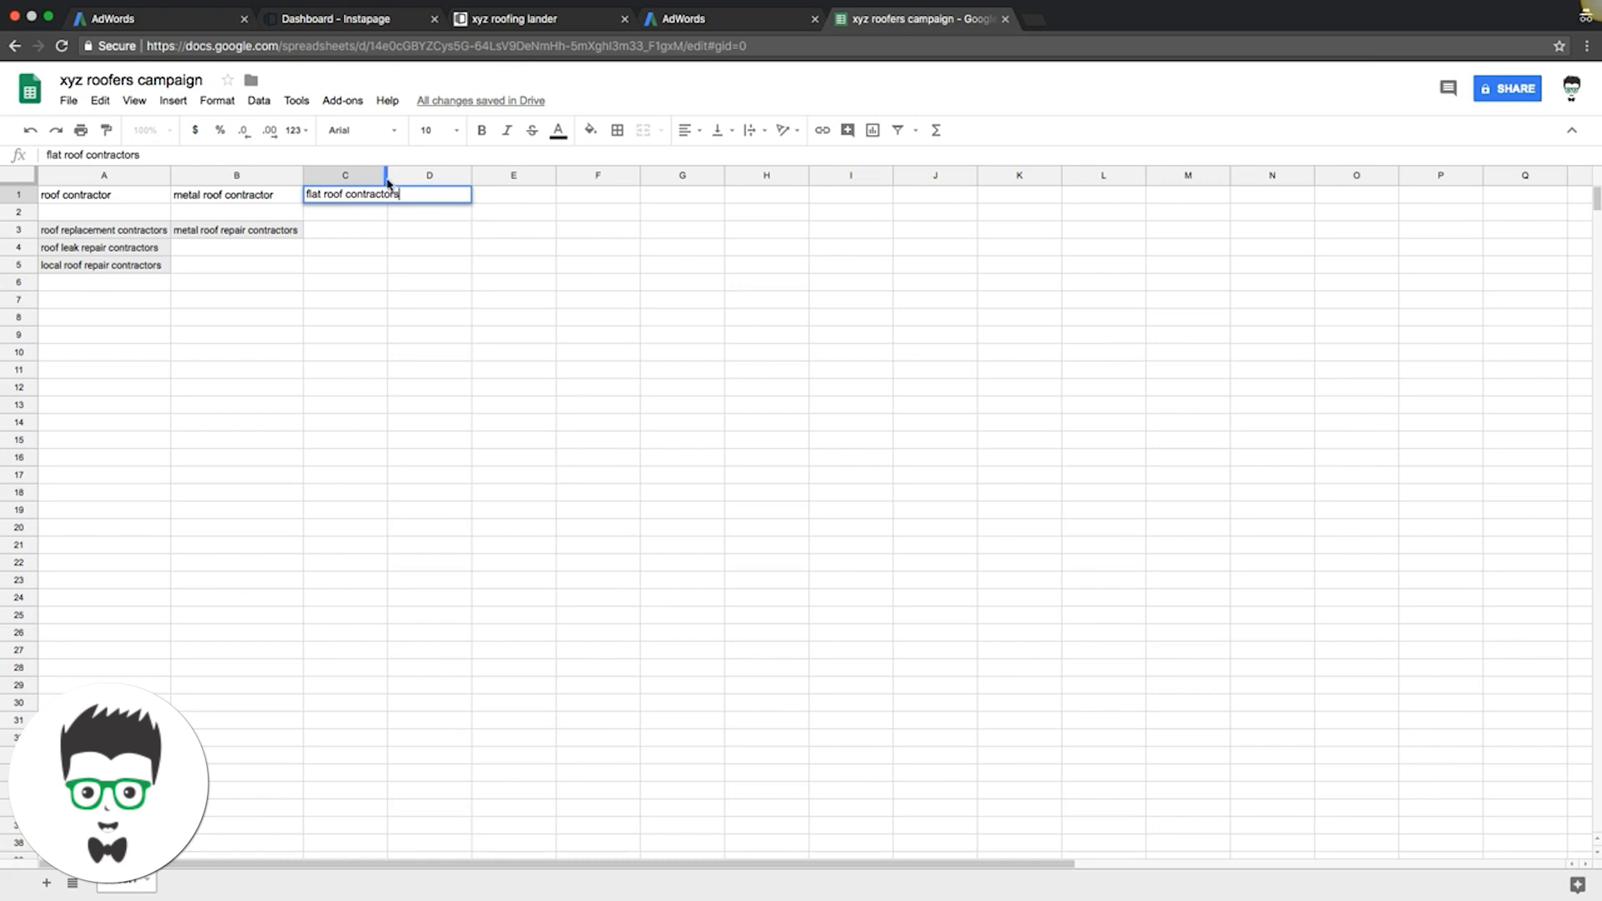
pyautogui.write('s')
pyautogui.moveTo(388, 184); pyautogui.dragTo(435, 183)
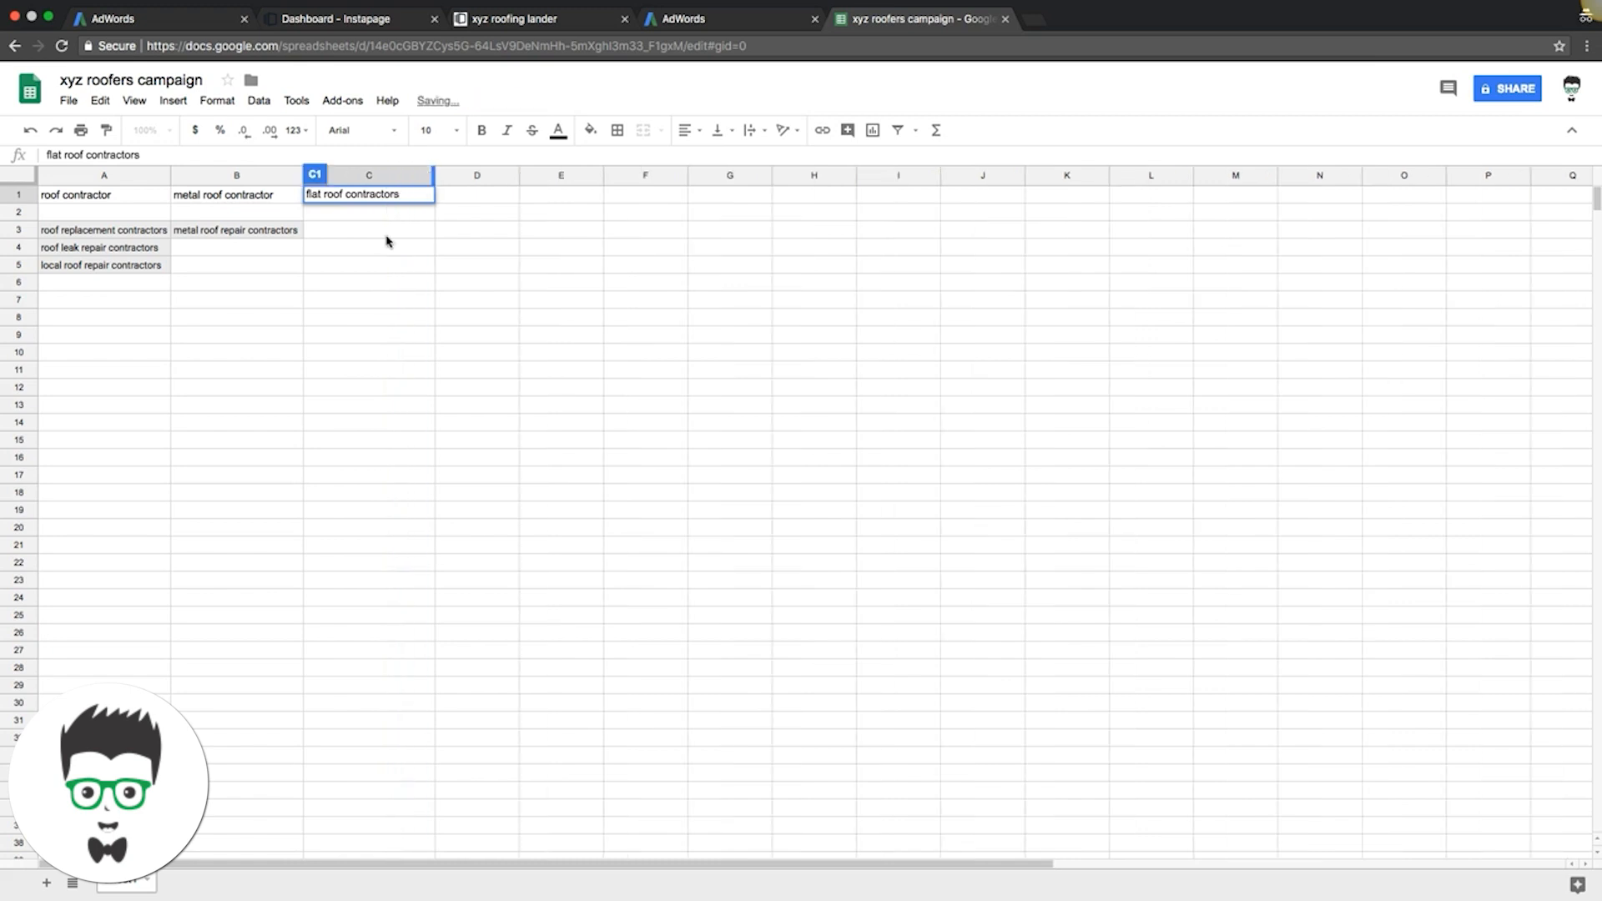
pyautogui.click(332, 235)
pyautogui.hotkey('ctrl', 'v')
pyautogui.click(340, 247)
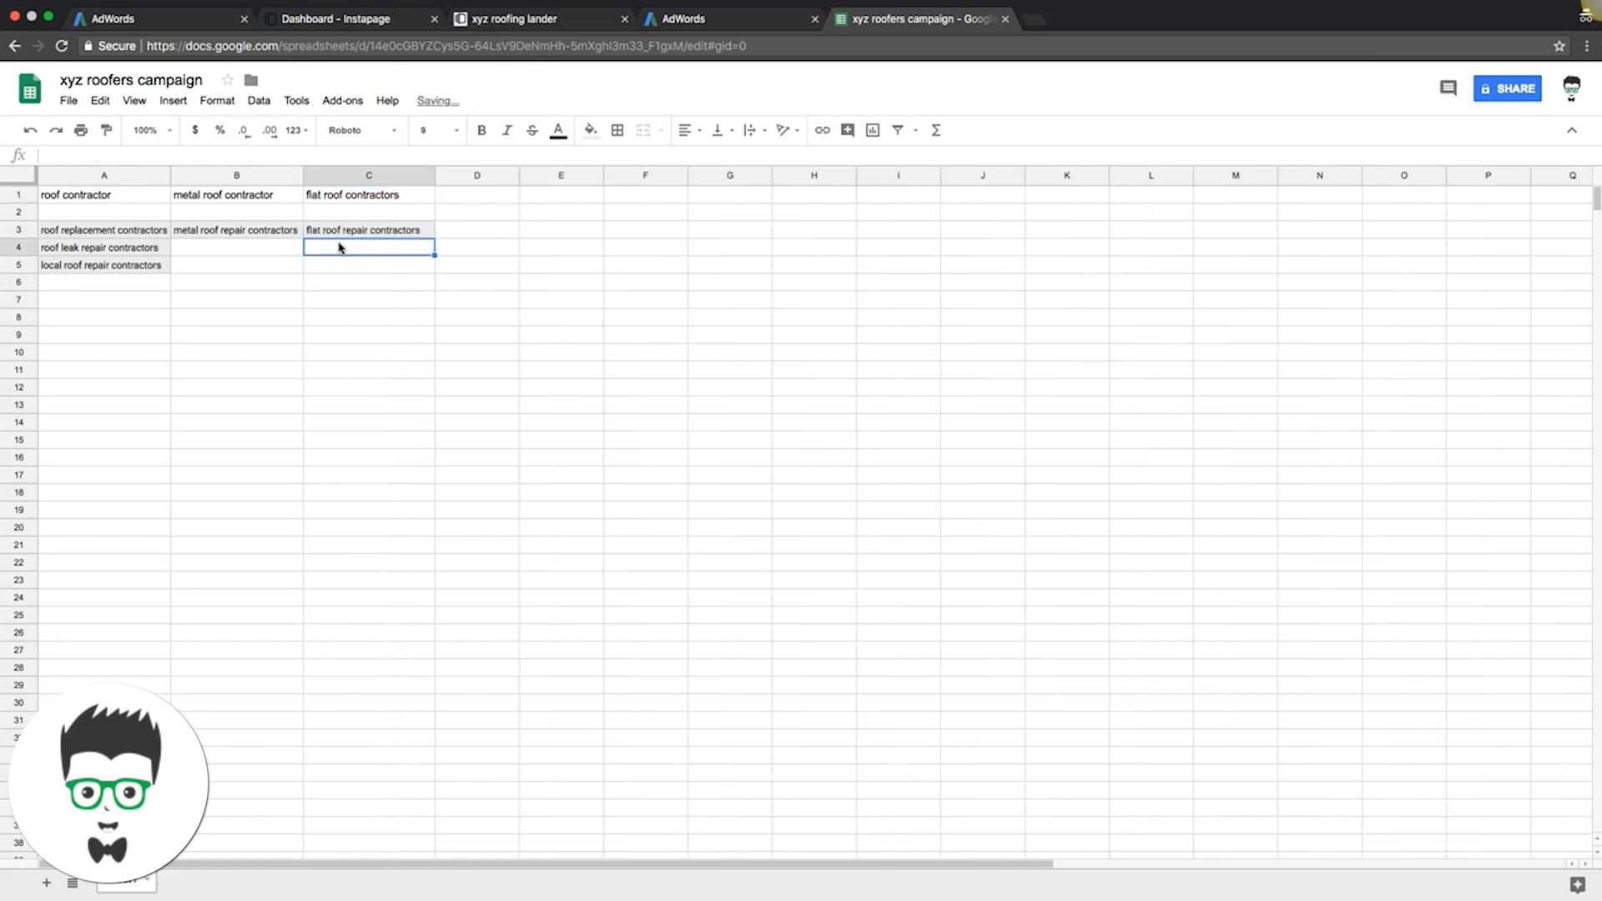
# Copy the keyword "roof repair contractors near me" from Keyword Planner into cell A6 of the spreadsheet and widen column A to fit it.
pyautogui.click(669, 21)
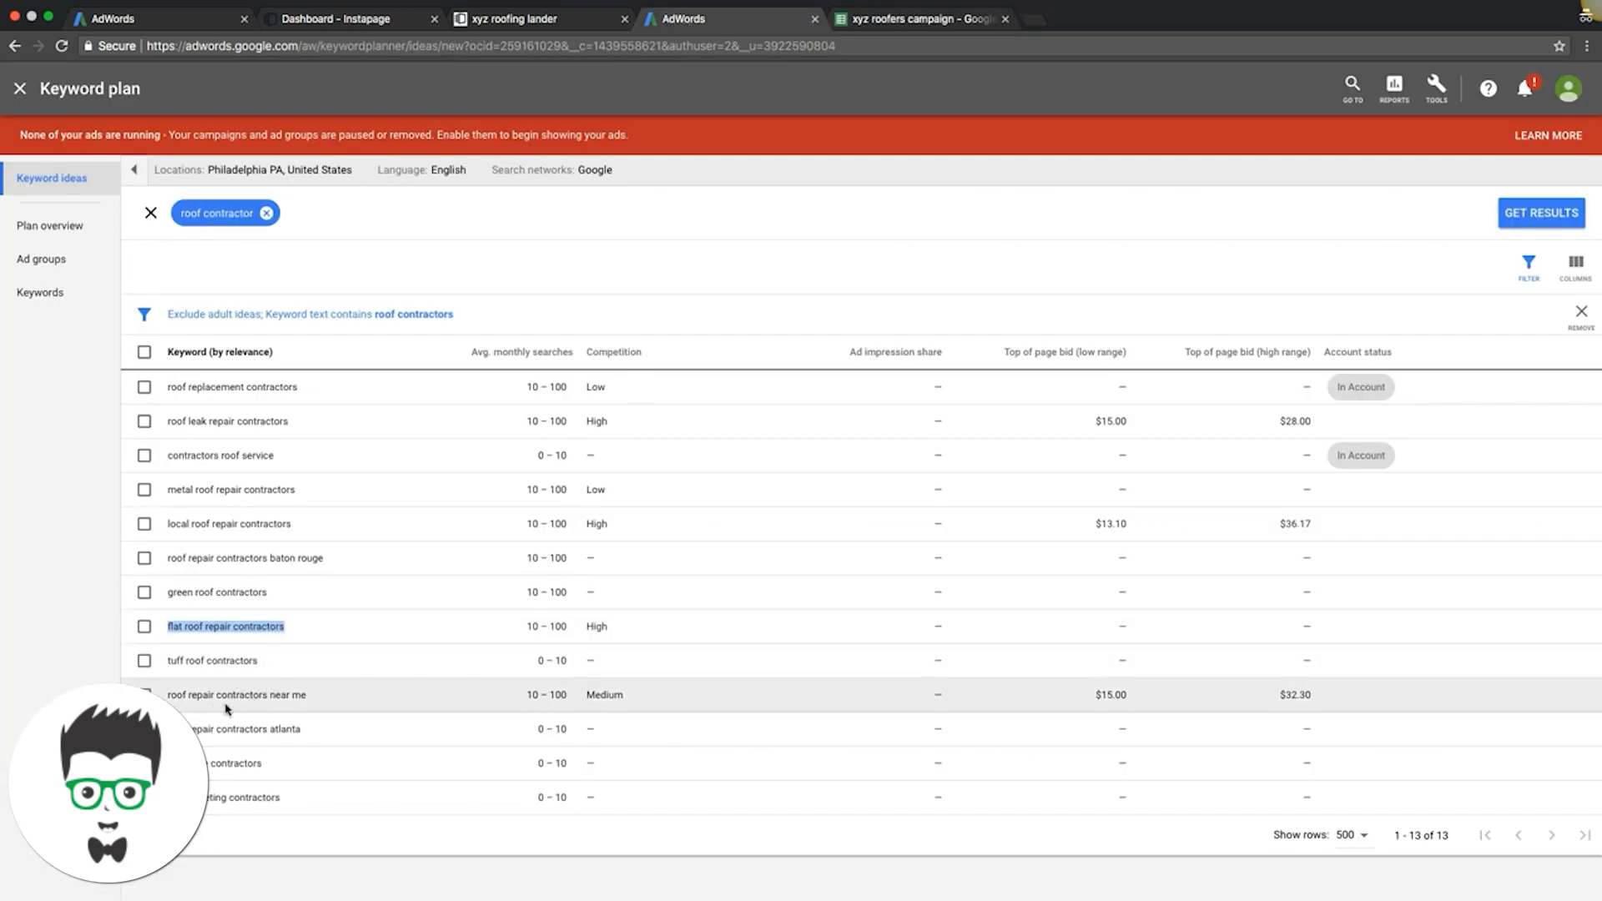
pyautogui.tripleClick(286, 693)
pyautogui.press('super+c')
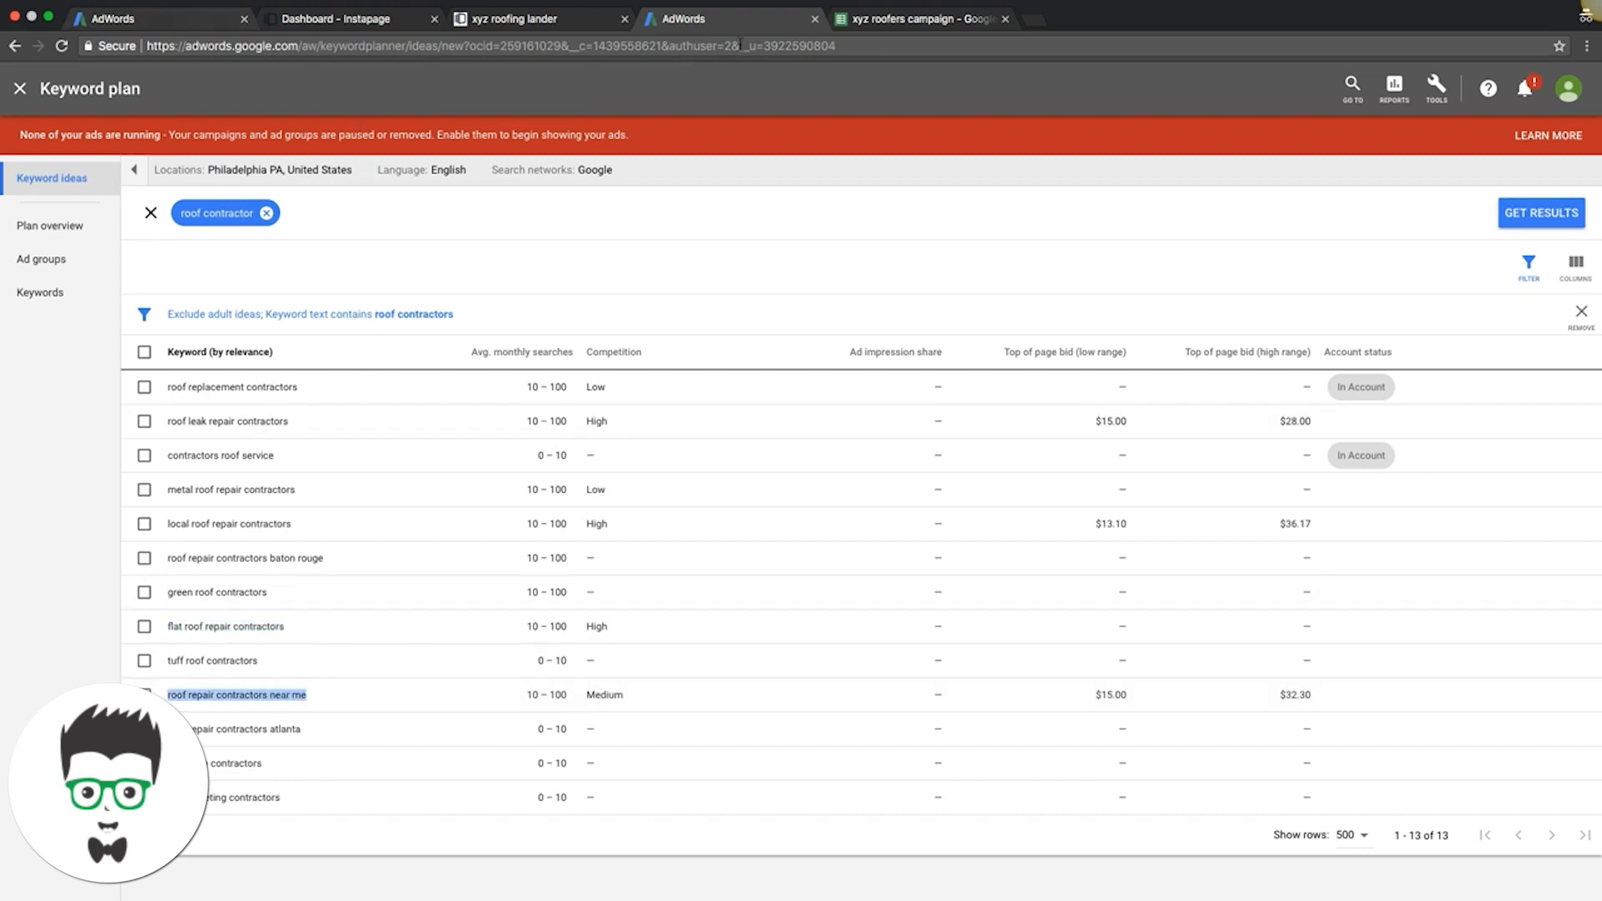
pyautogui.click(855, 18)
pyautogui.click(126, 284)
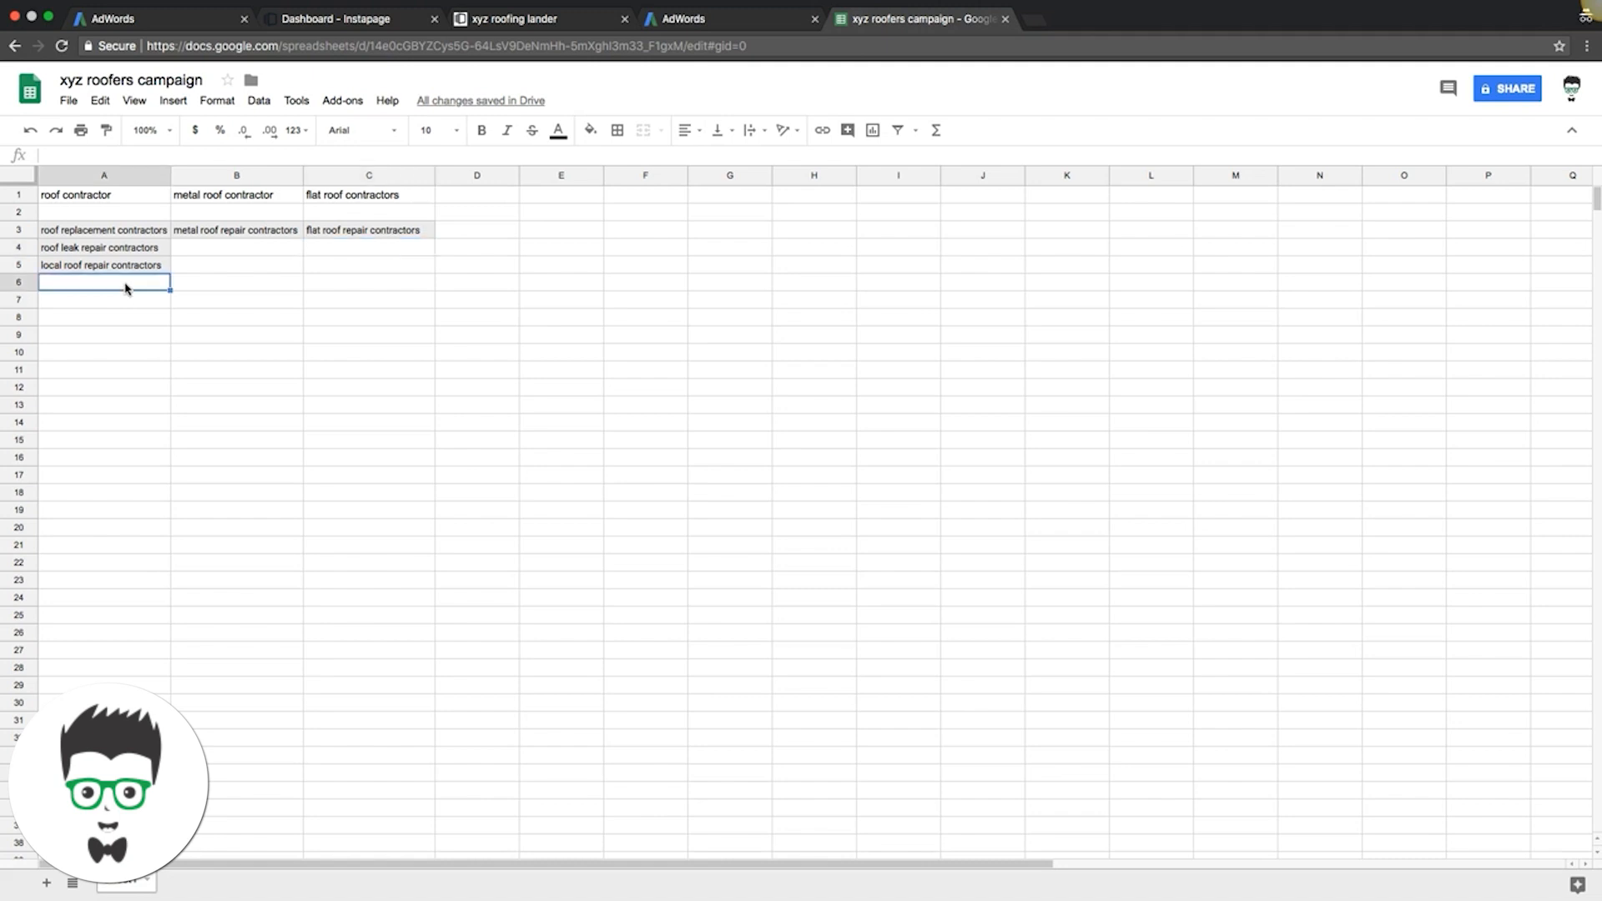
pyautogui.press('super+v')
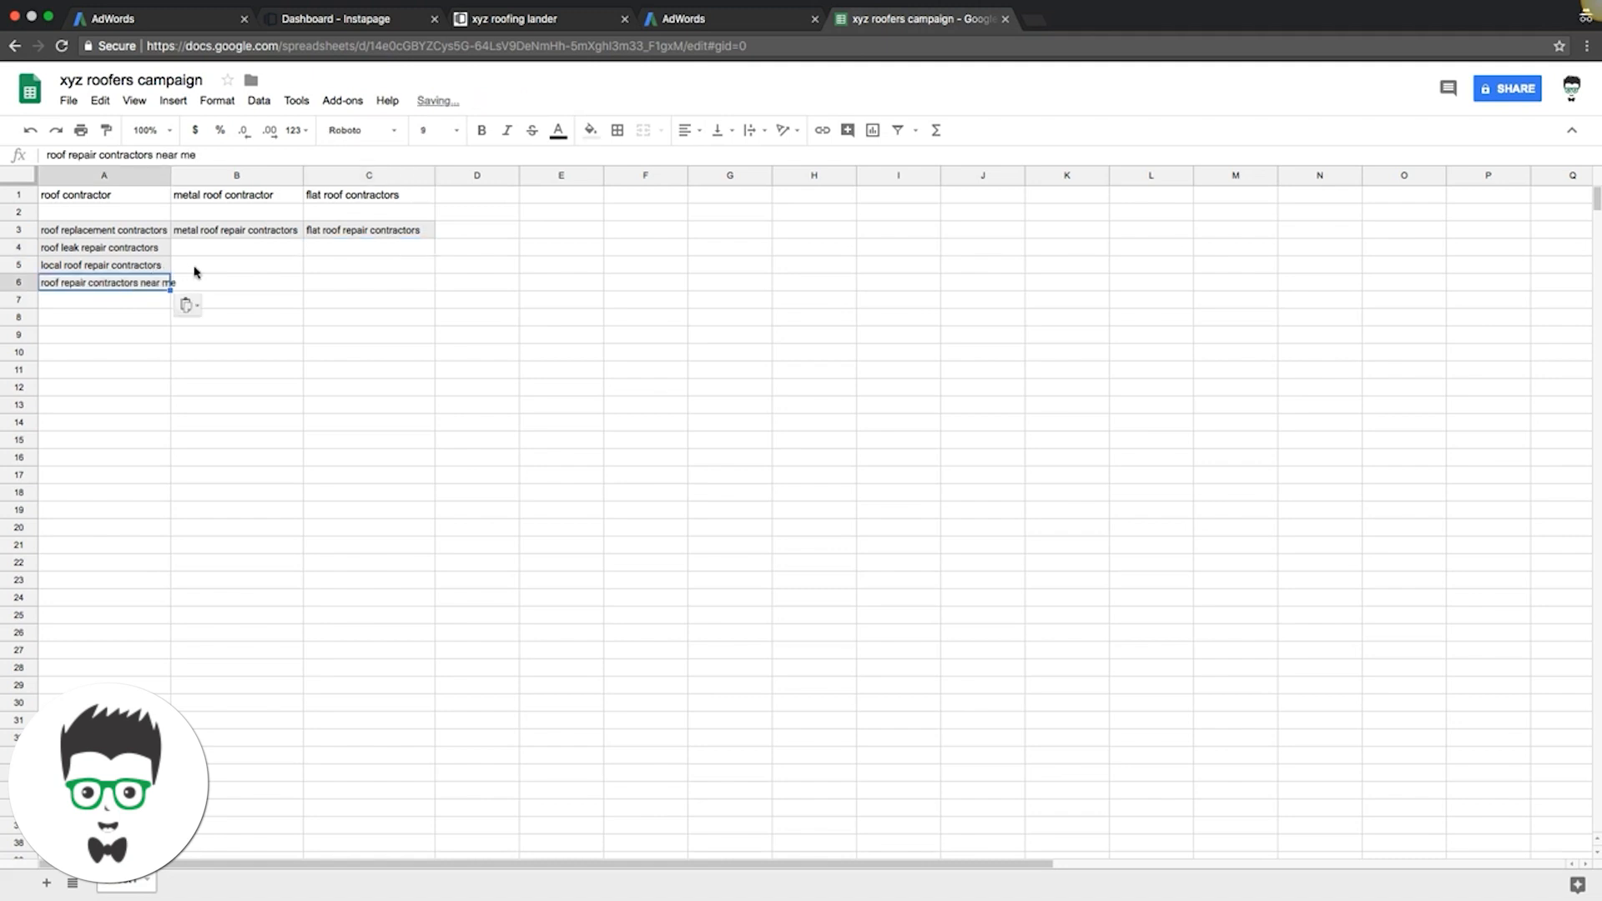
pyautogui.moveTo(170, 175); pyautogui.dragTo(179, 175)
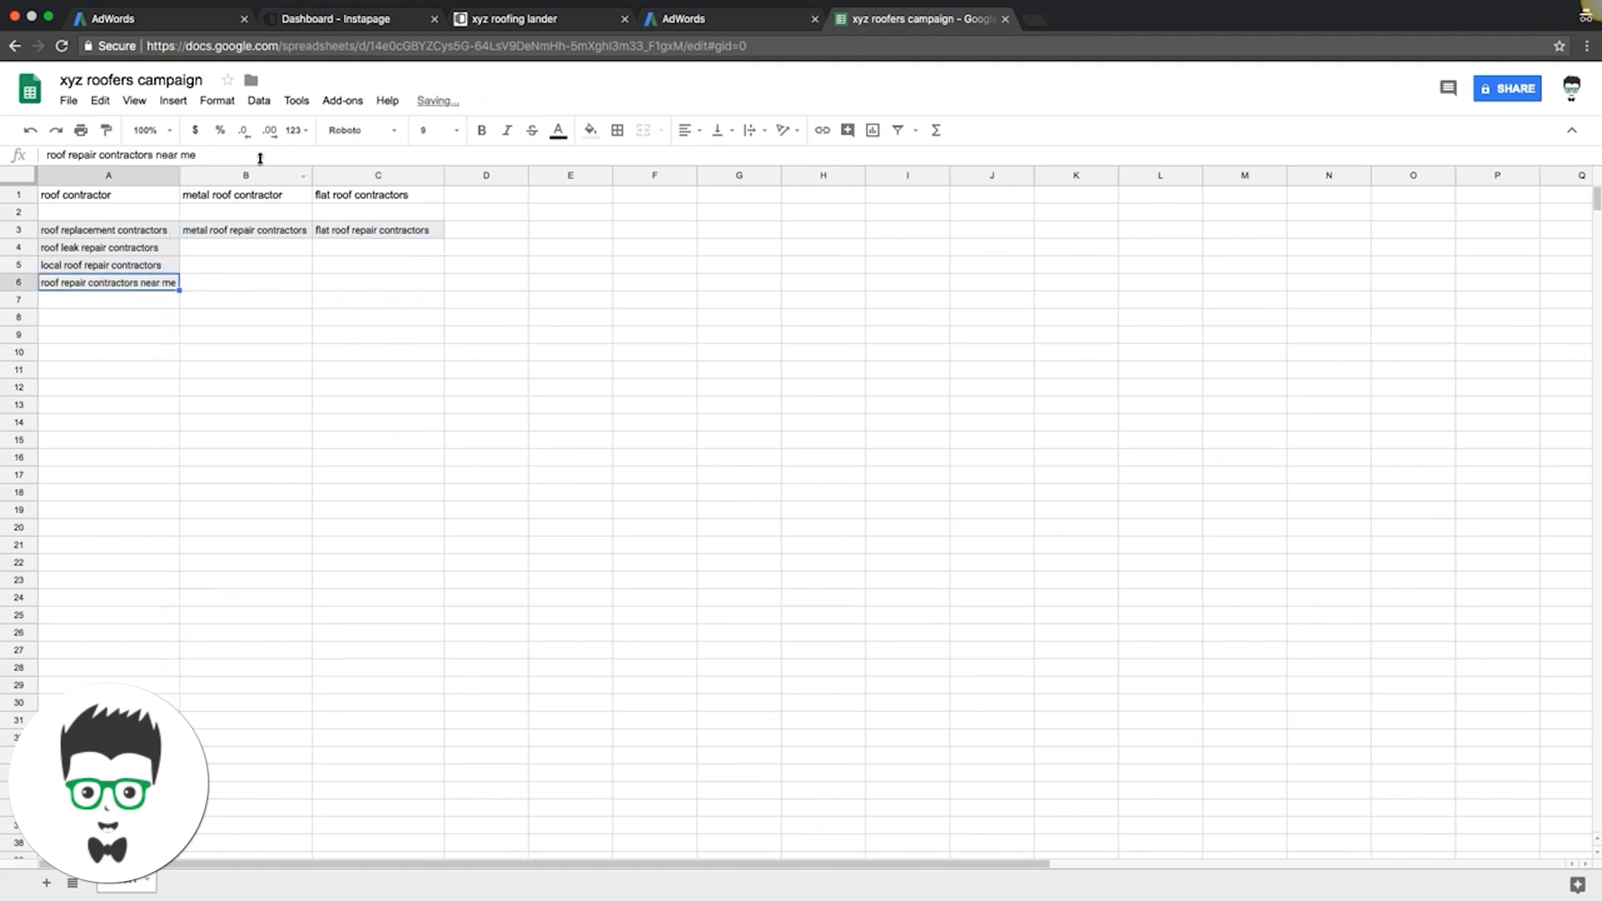
# Copy the keyword "roof sheeting contractors" from the Keyword Planner ideas into cell A7 of the spreadsheet.
pyautogui.click(684, 19)
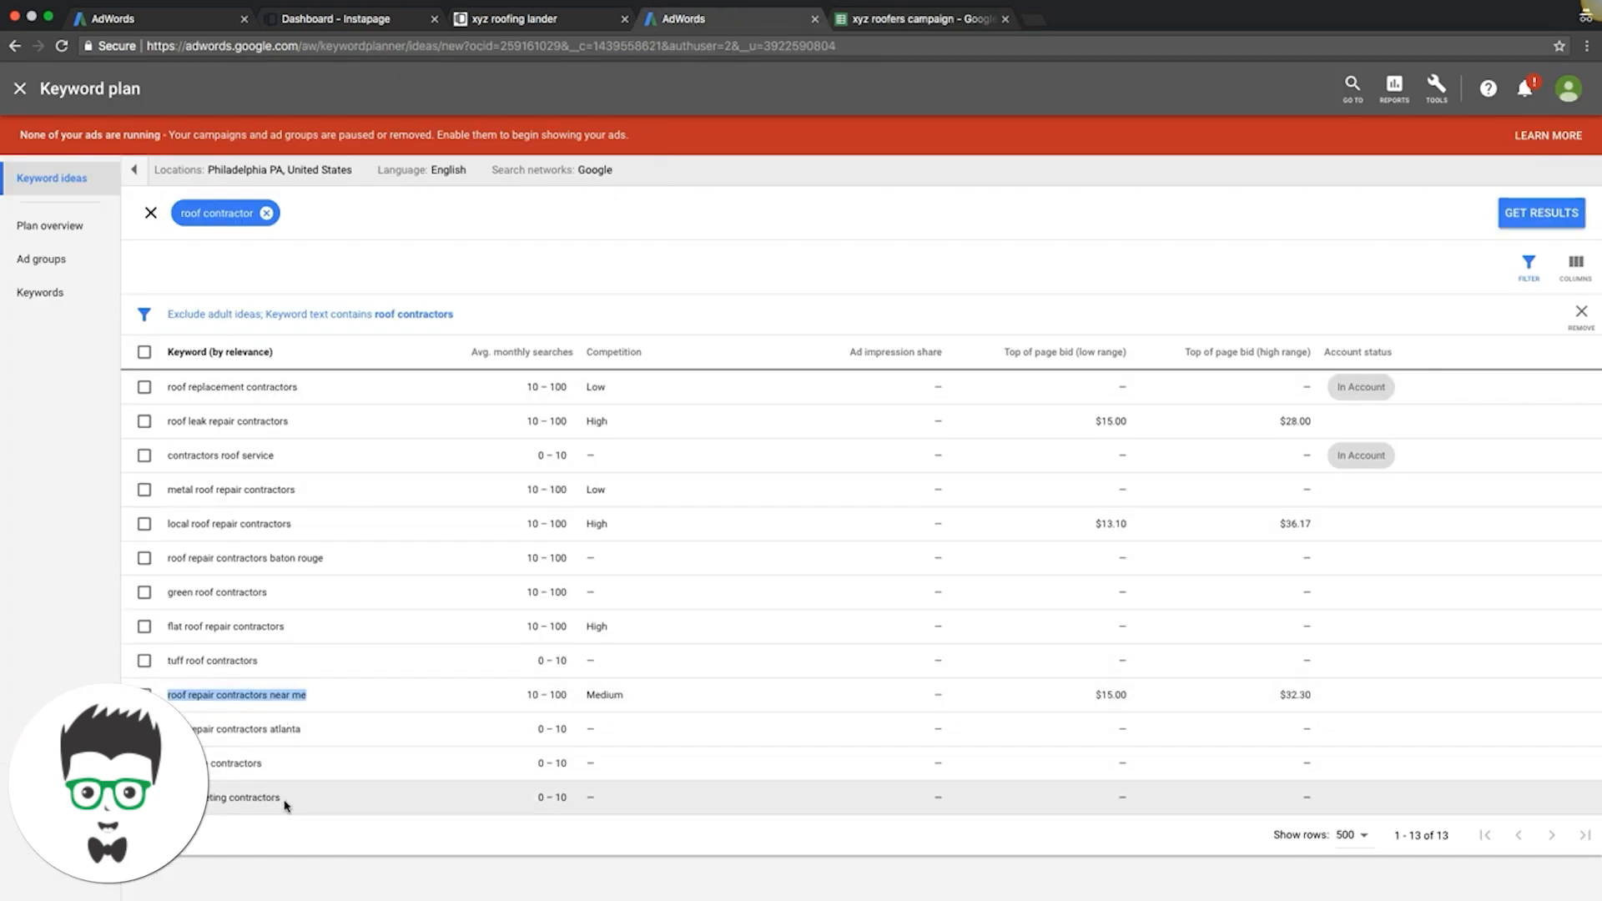
pyautogui.moveTo(284, 805); pyautogui.dragTo(167, 799)
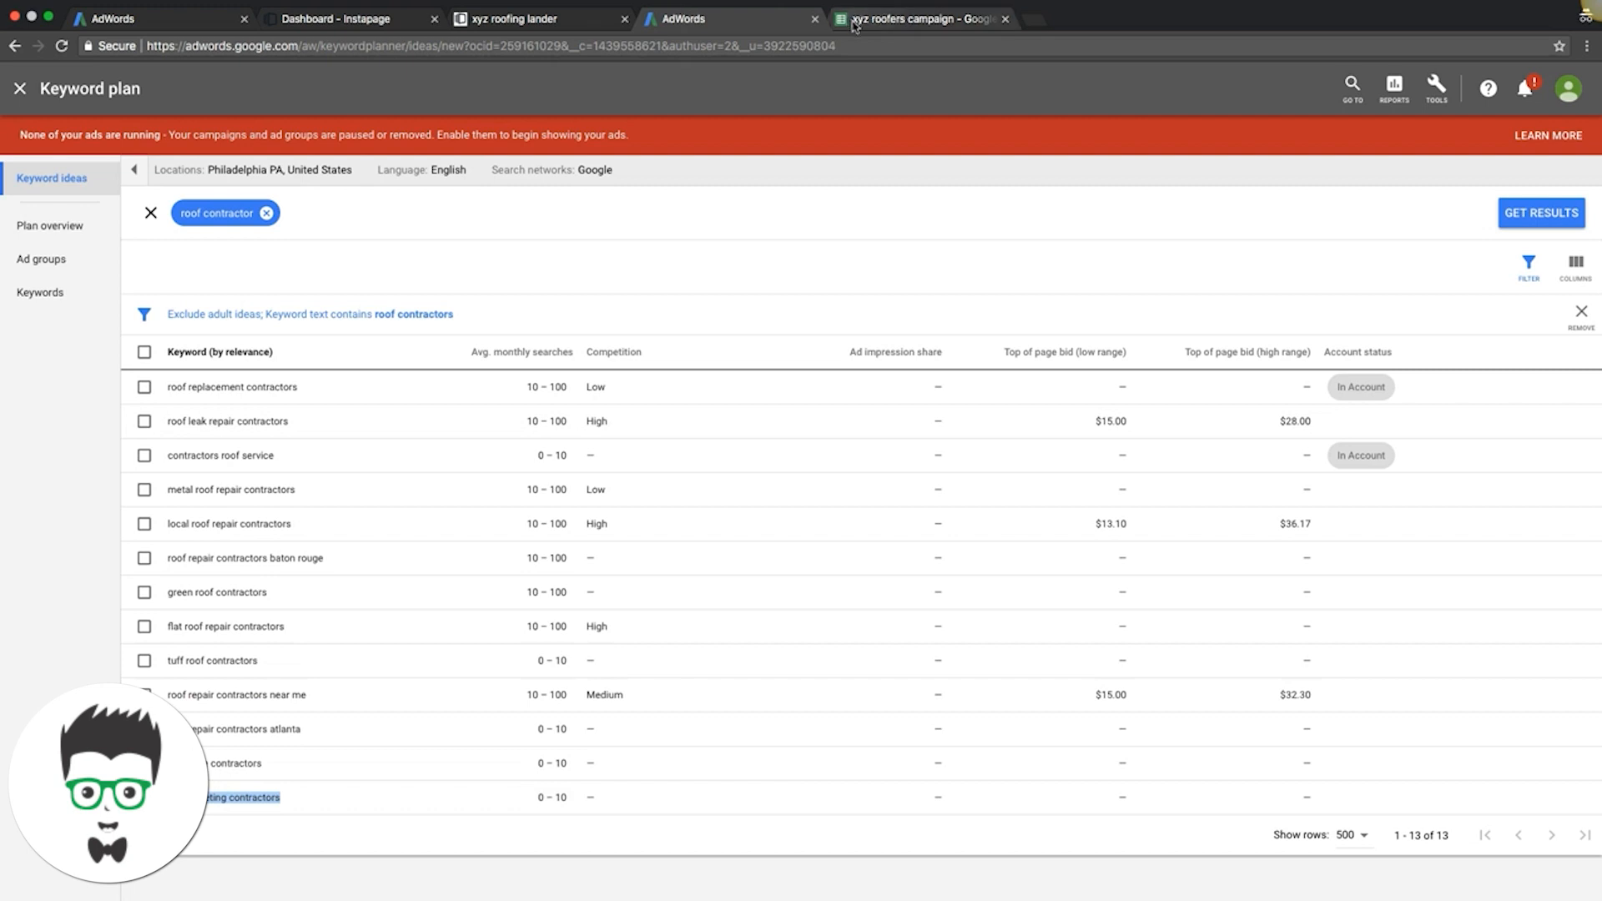
pyautogui.click(918, 18)
pyautogui.click(119, 298)
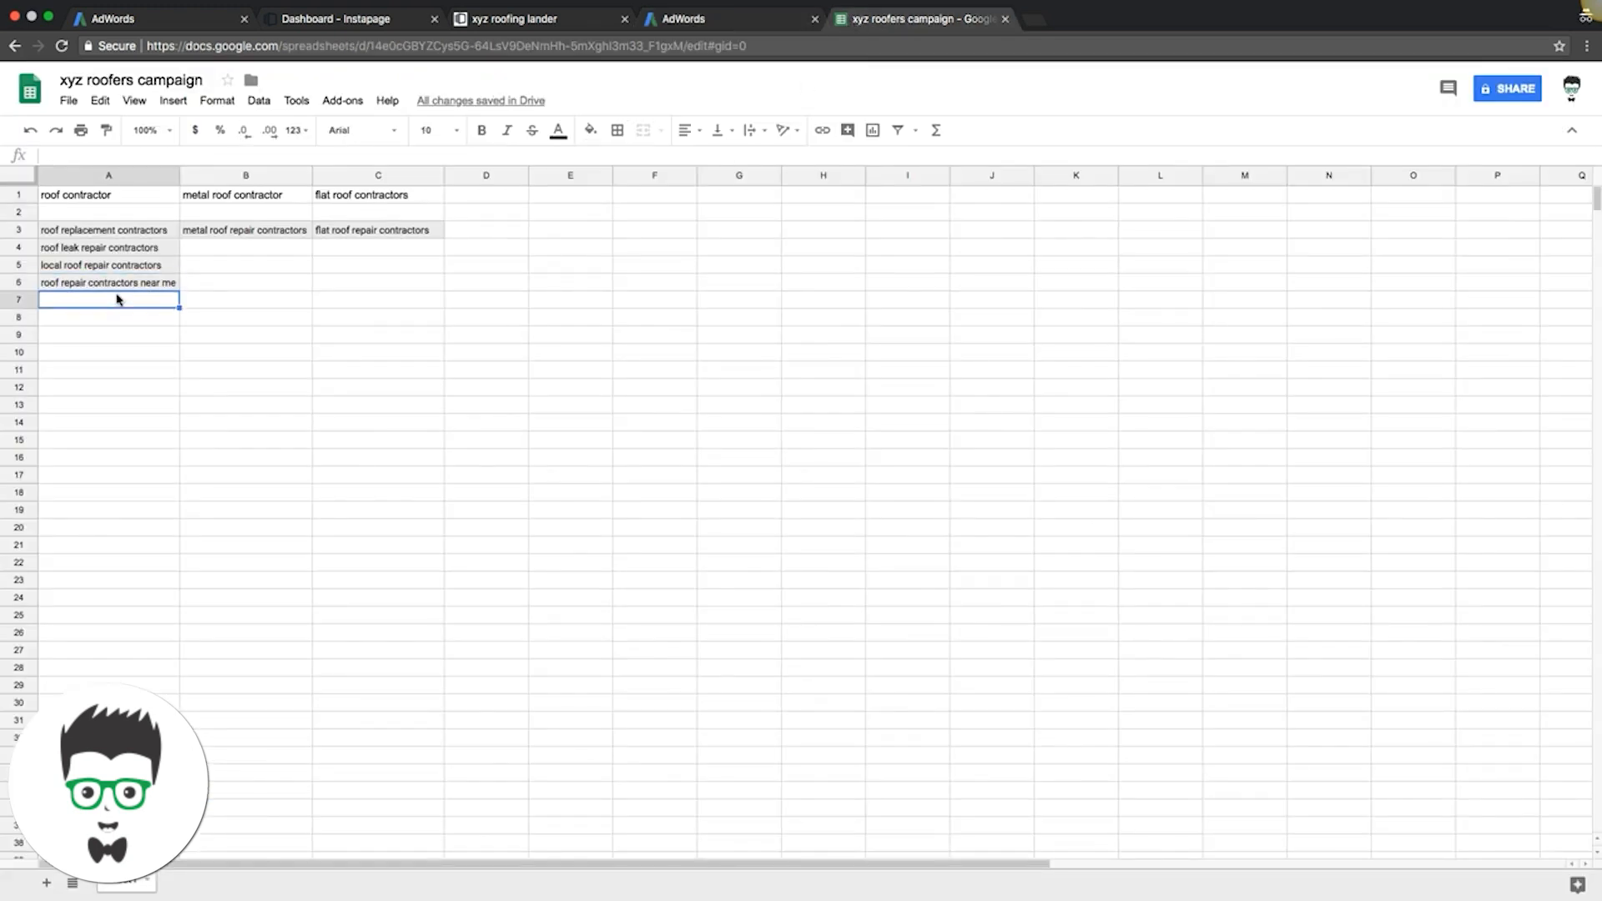
pyautogui.write('roof sheeting contractors')
pyautogui.press('Return')
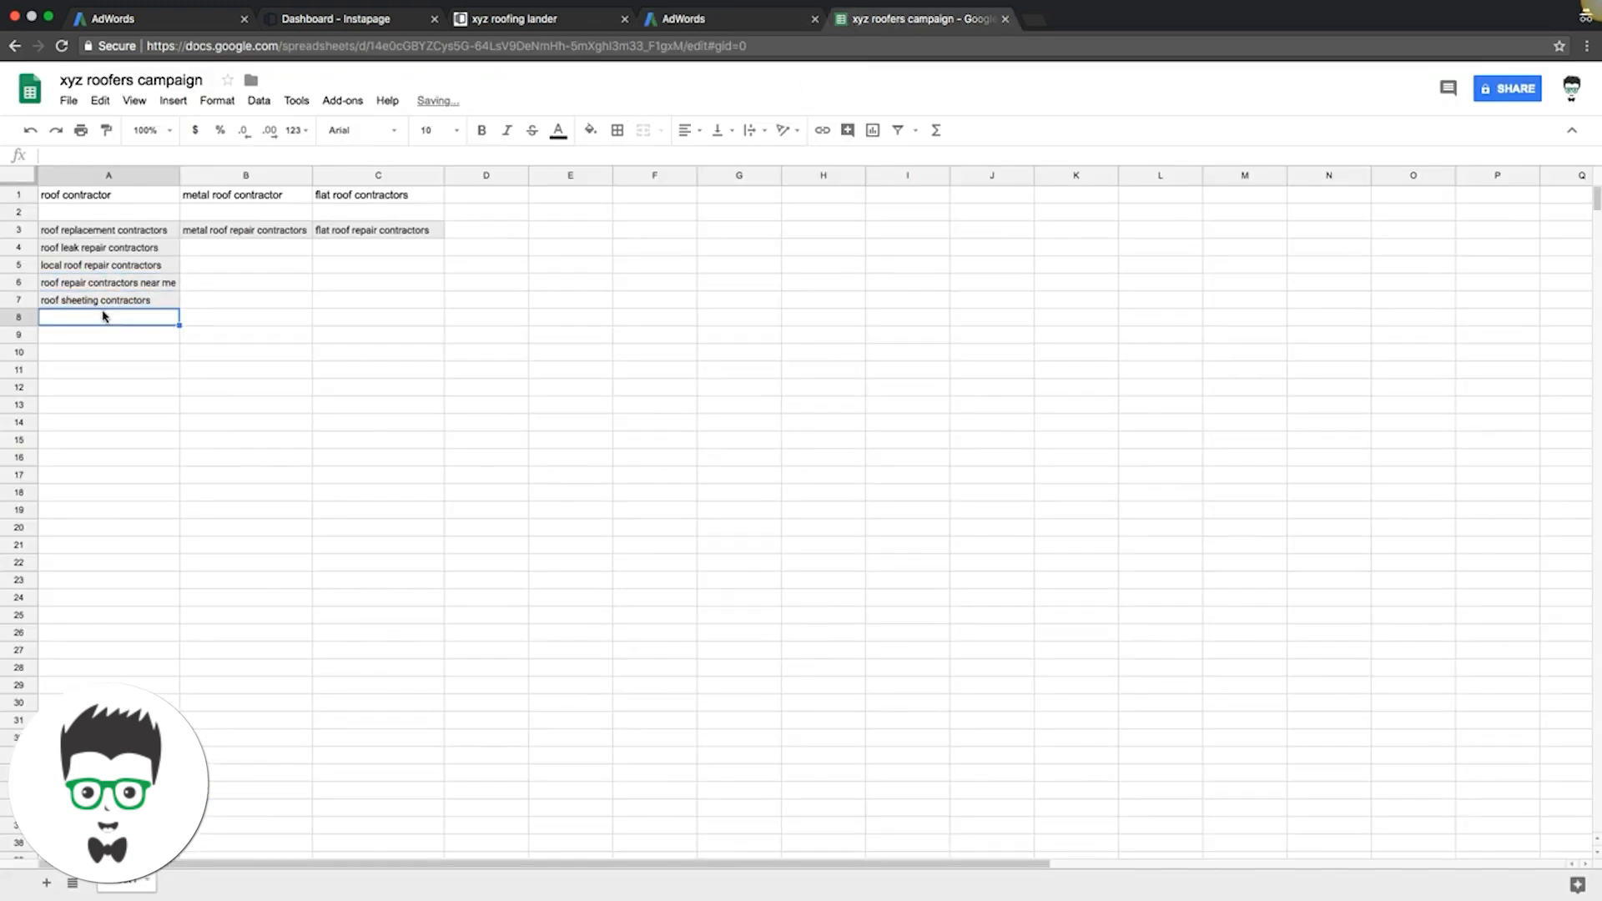
# Add the keywords "roof contractors" in cell A8 and "local roof contractor" in cell A9.
pyautogui.write('roof contrac')
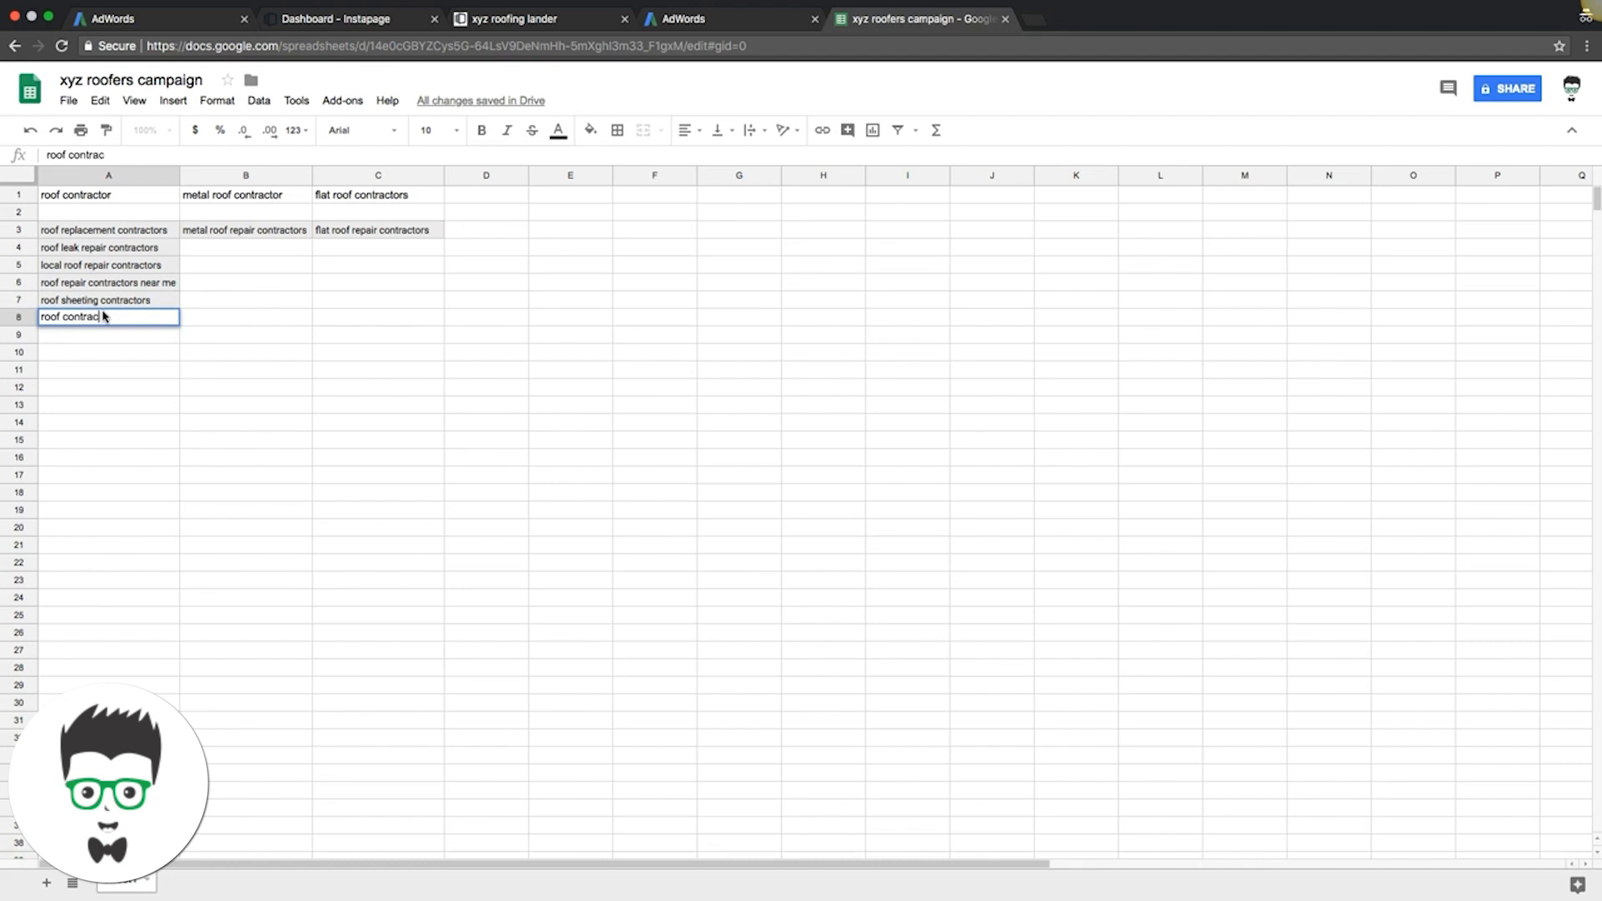
pyautogui.write('tors')
pyautogui.press('Return')
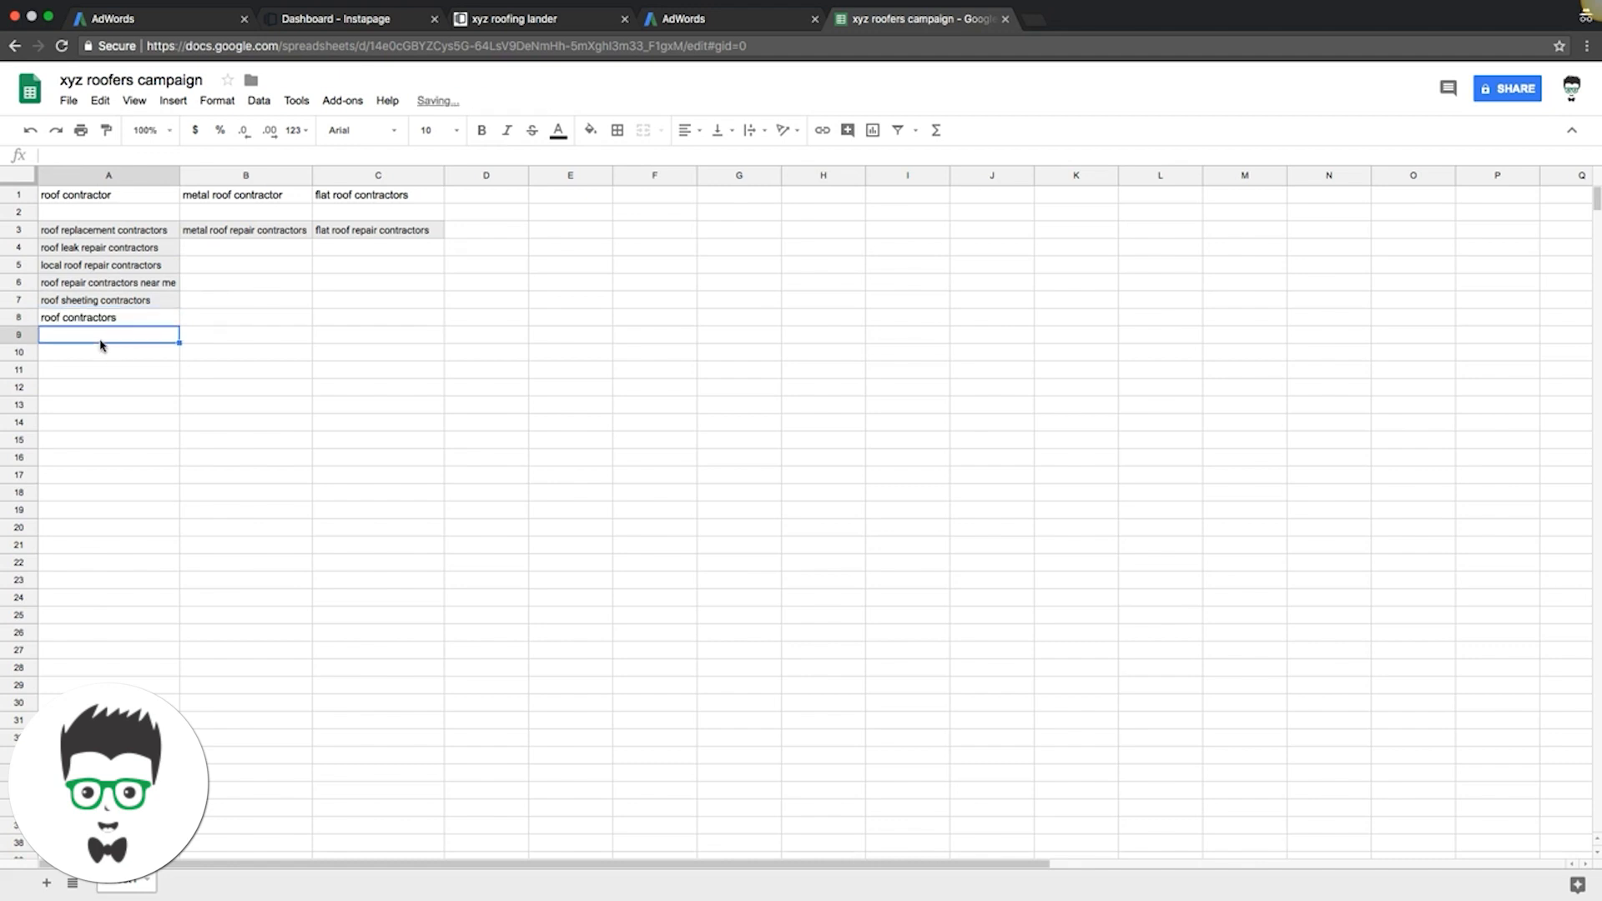
pyautogui.write('local ro')
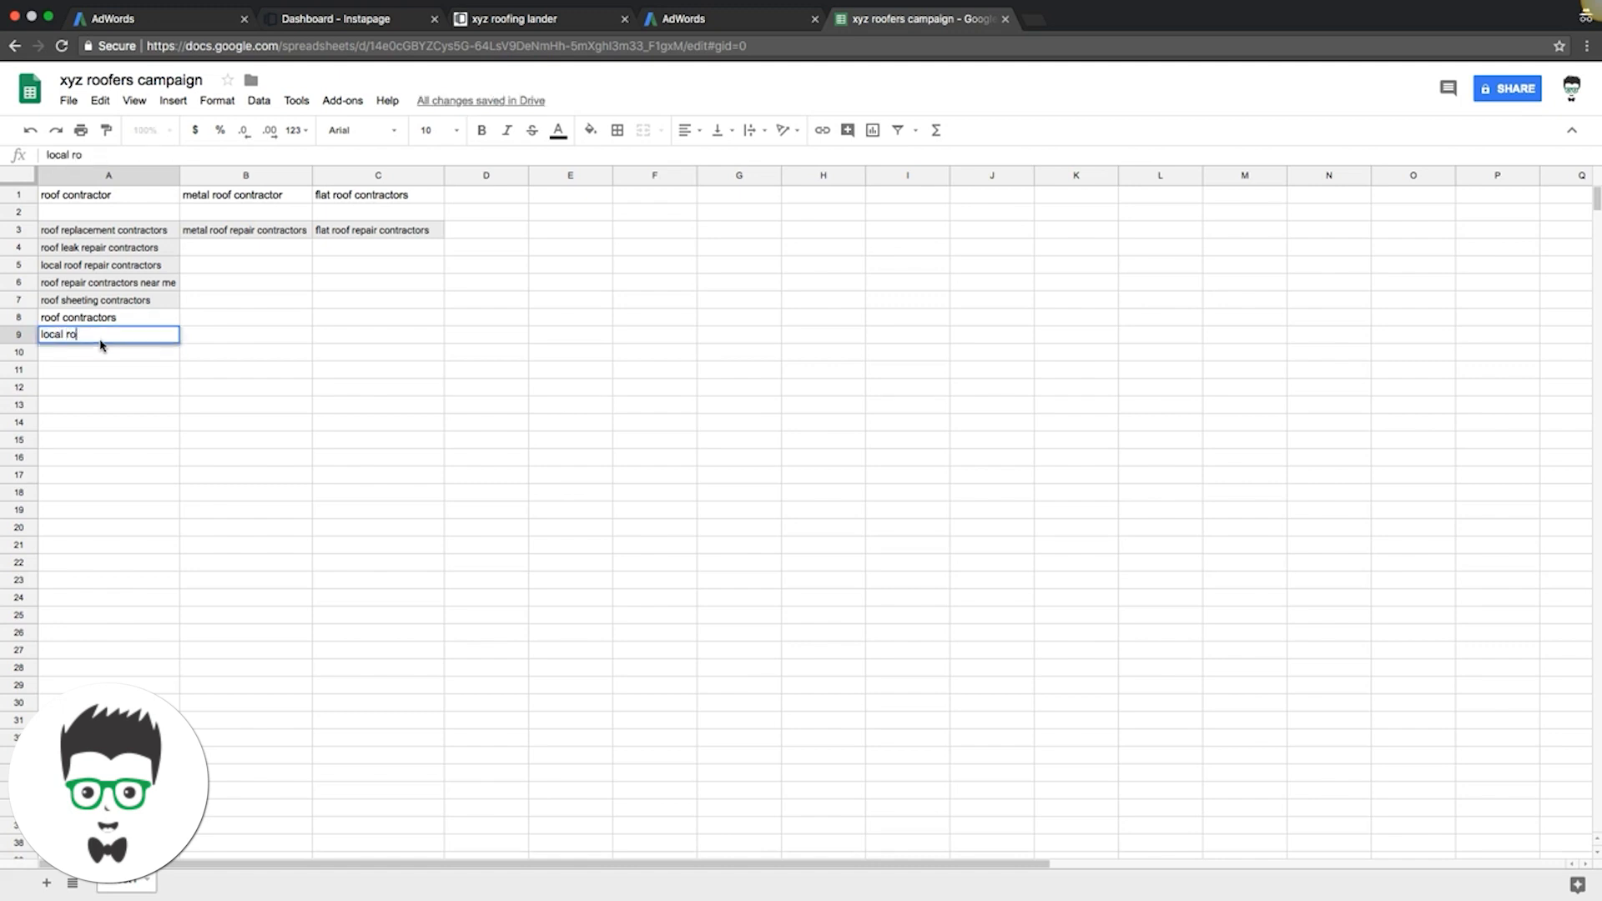
pyautogui.write('of contractor')
pyautogui.press('Return')
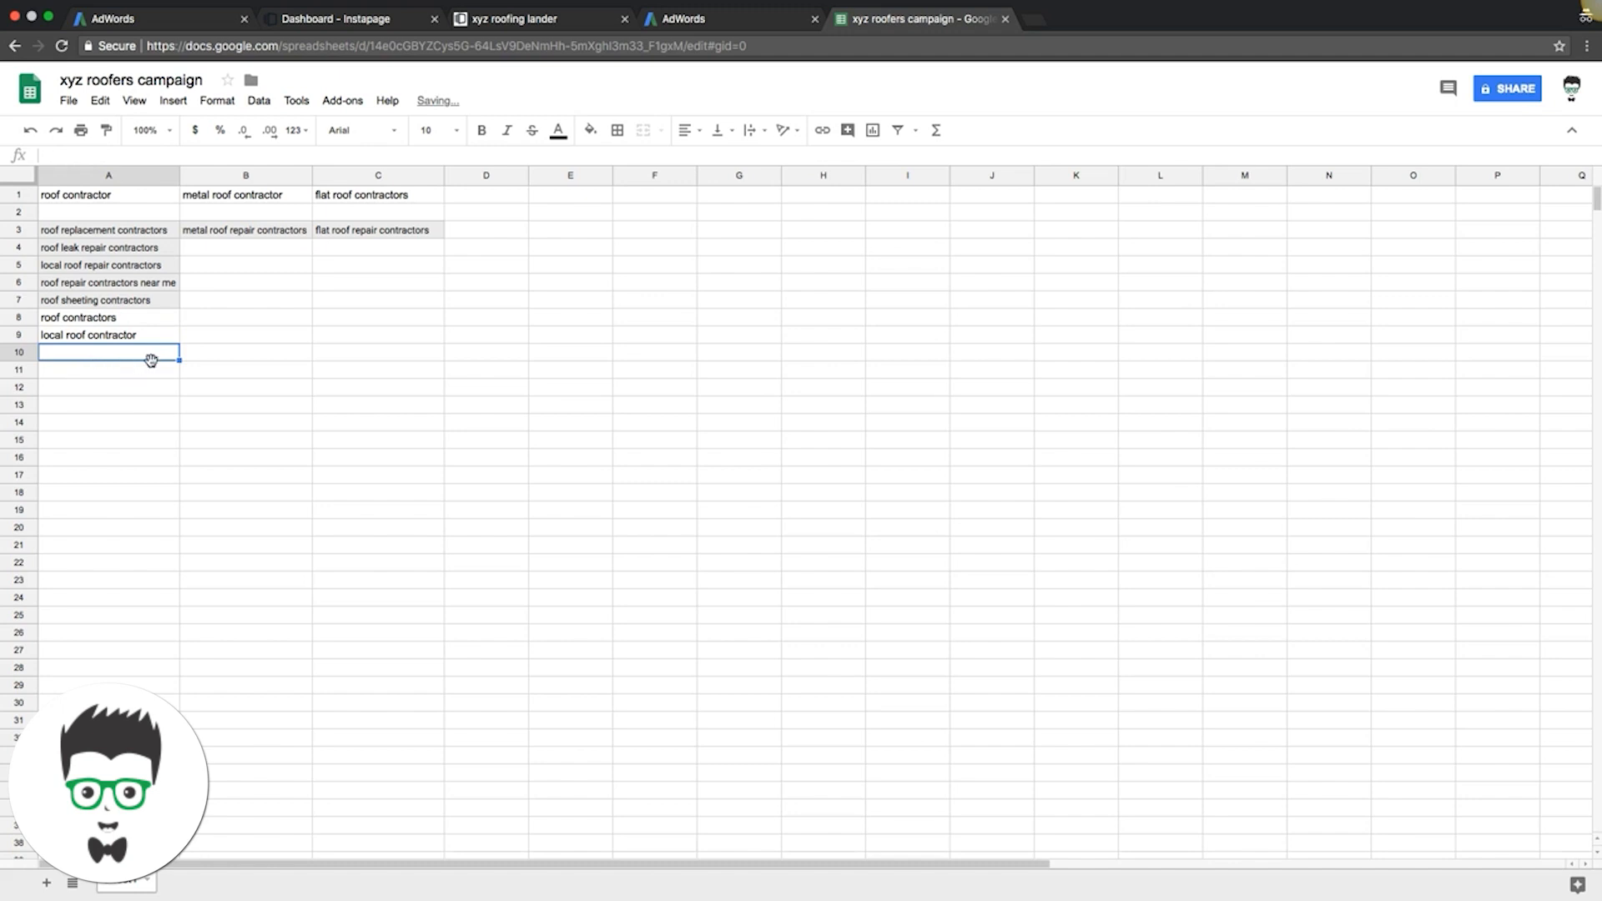
pyautogui.click(103, 233)
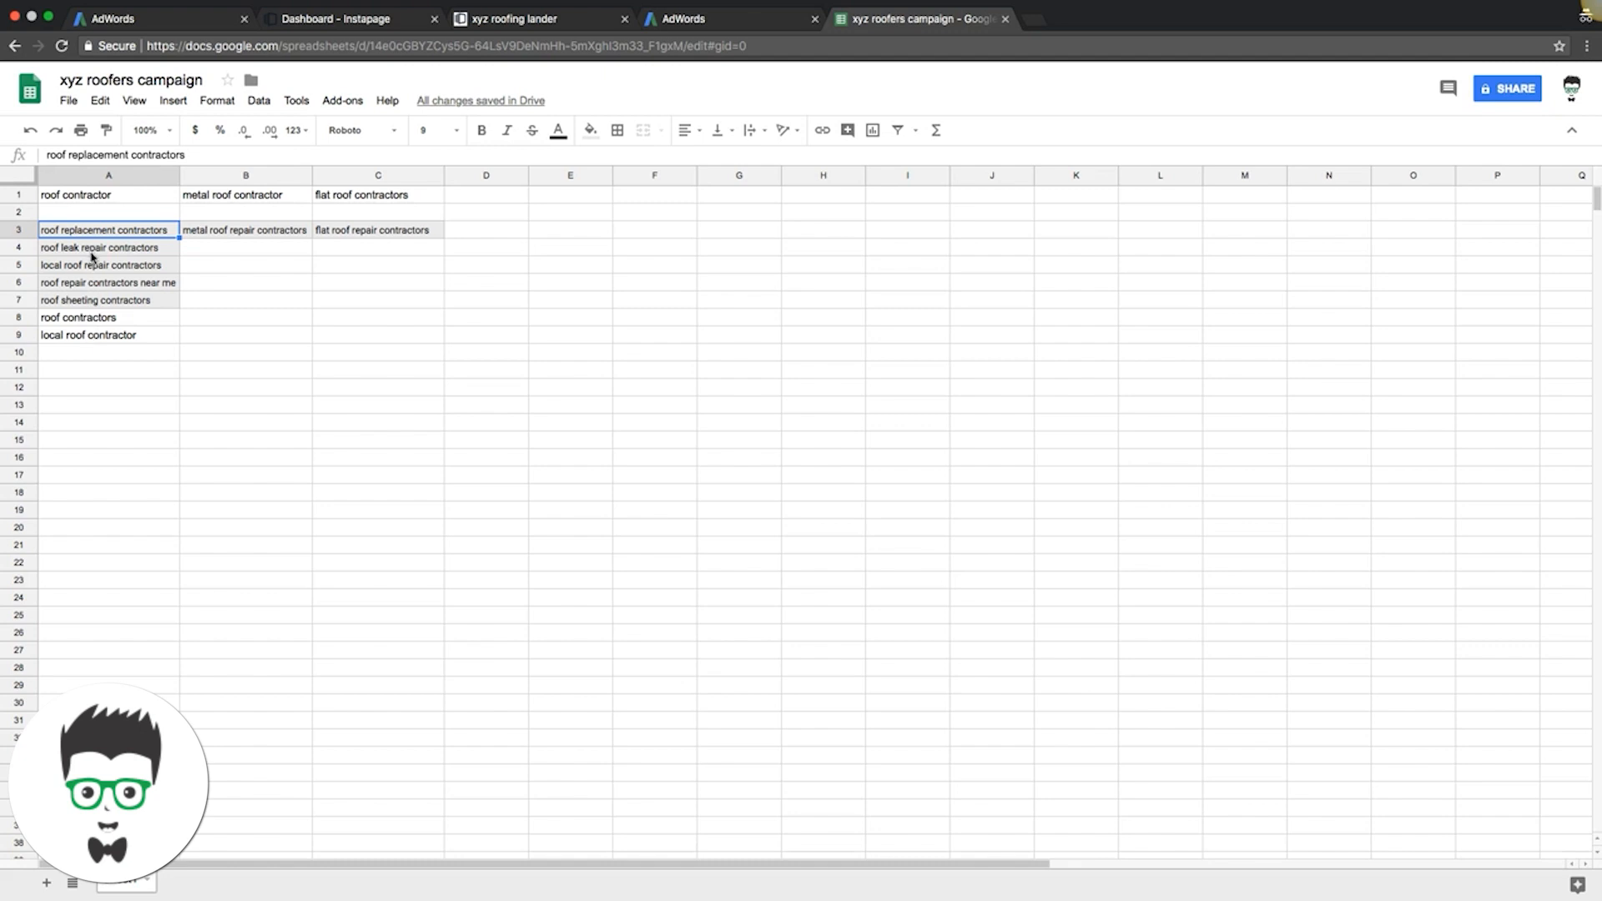
pyautogui.click(216, 271)
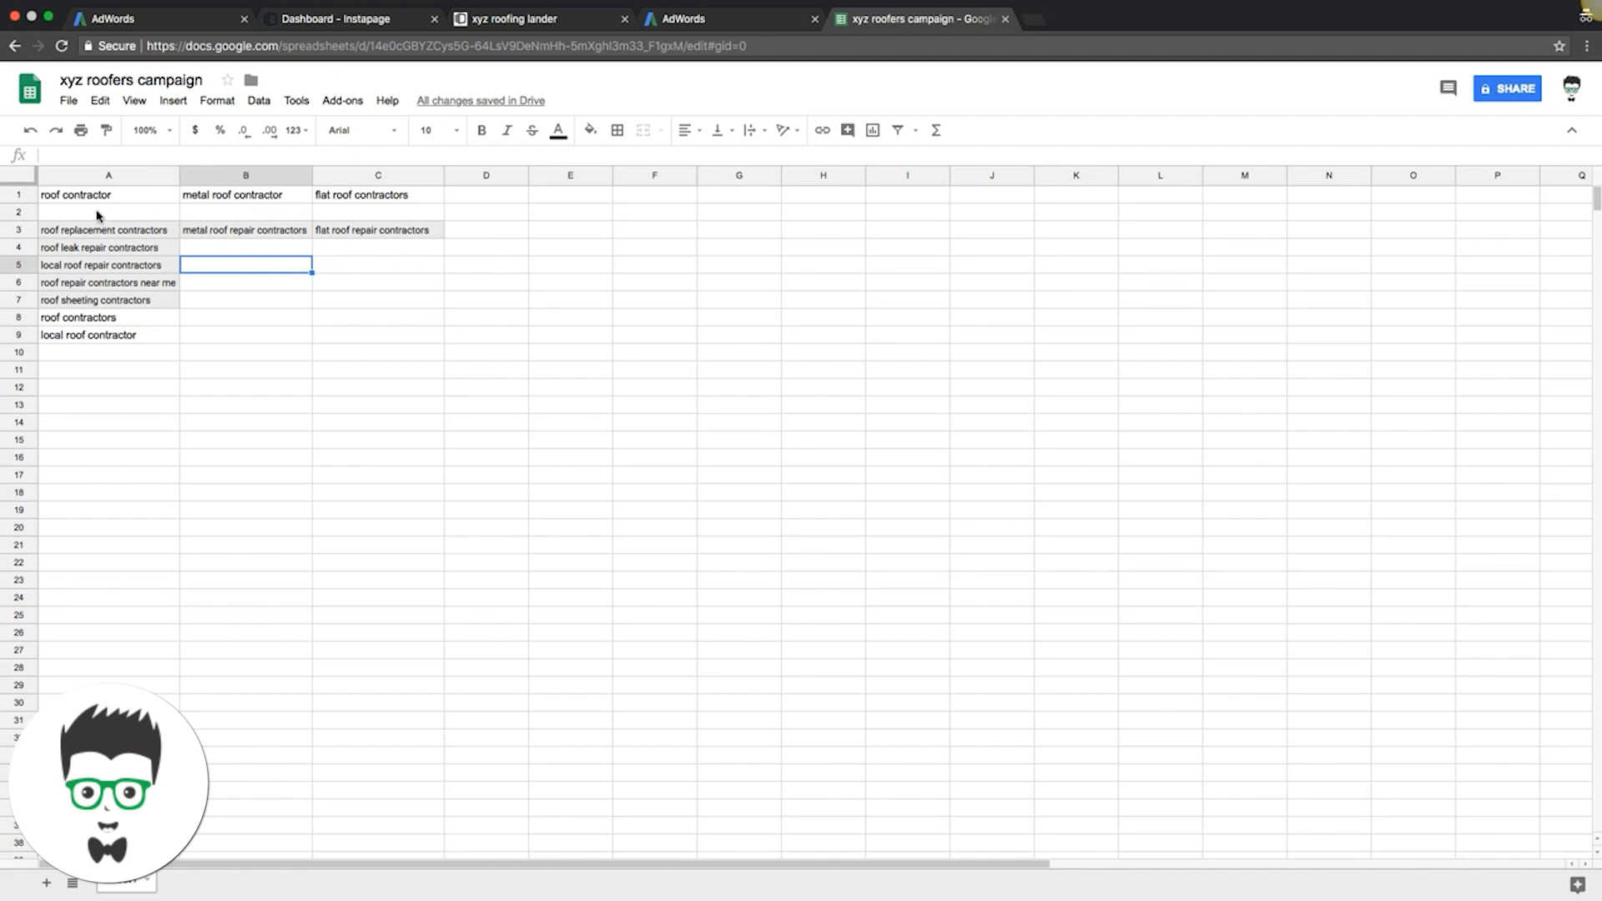
pyautogui.click(59, 199)
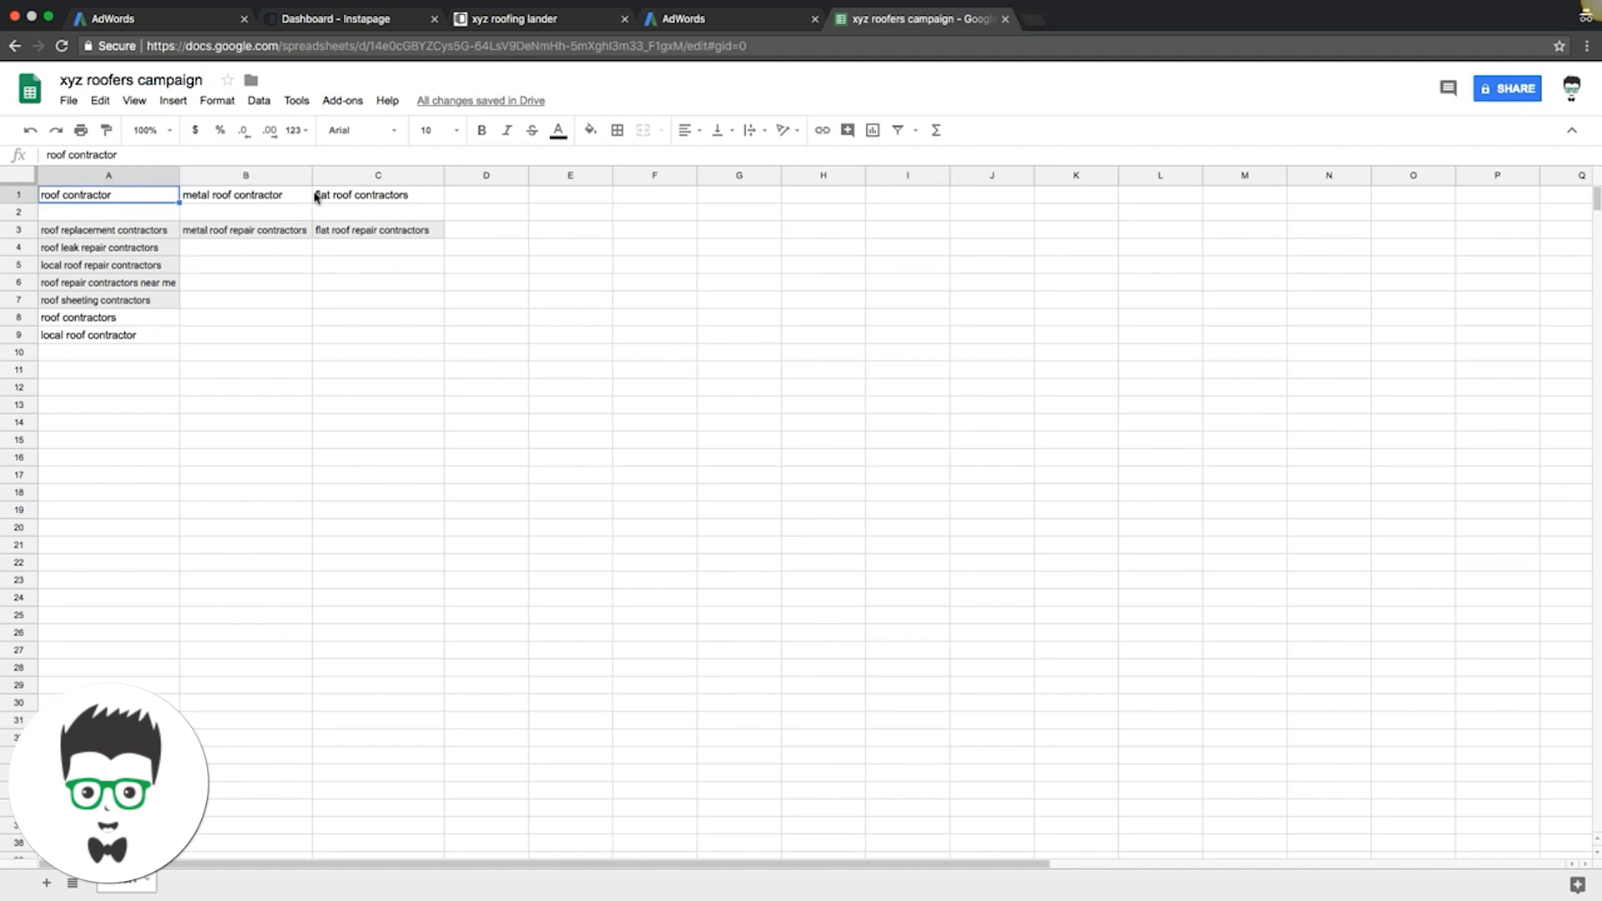
pyautogui.click(284, 272)
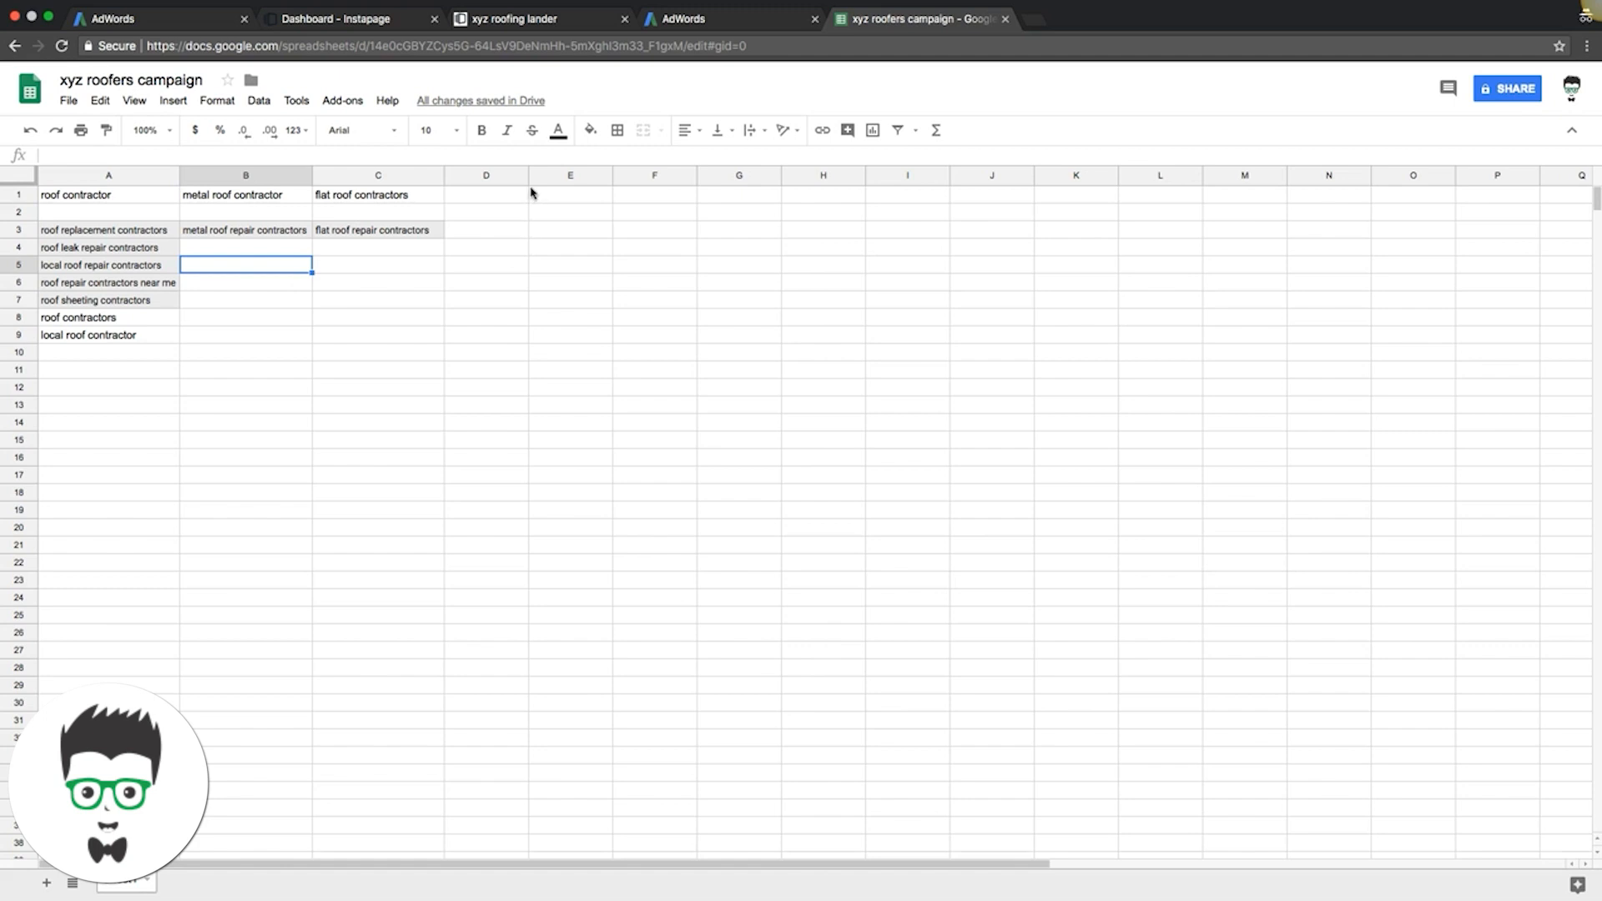
# Widen column D of the spreadsheet, and remove the search term "roof contractor" from the Keyword Planner search.
pyautogui.moveTo(528, 175); pyautogui.dragTo(567, 175)
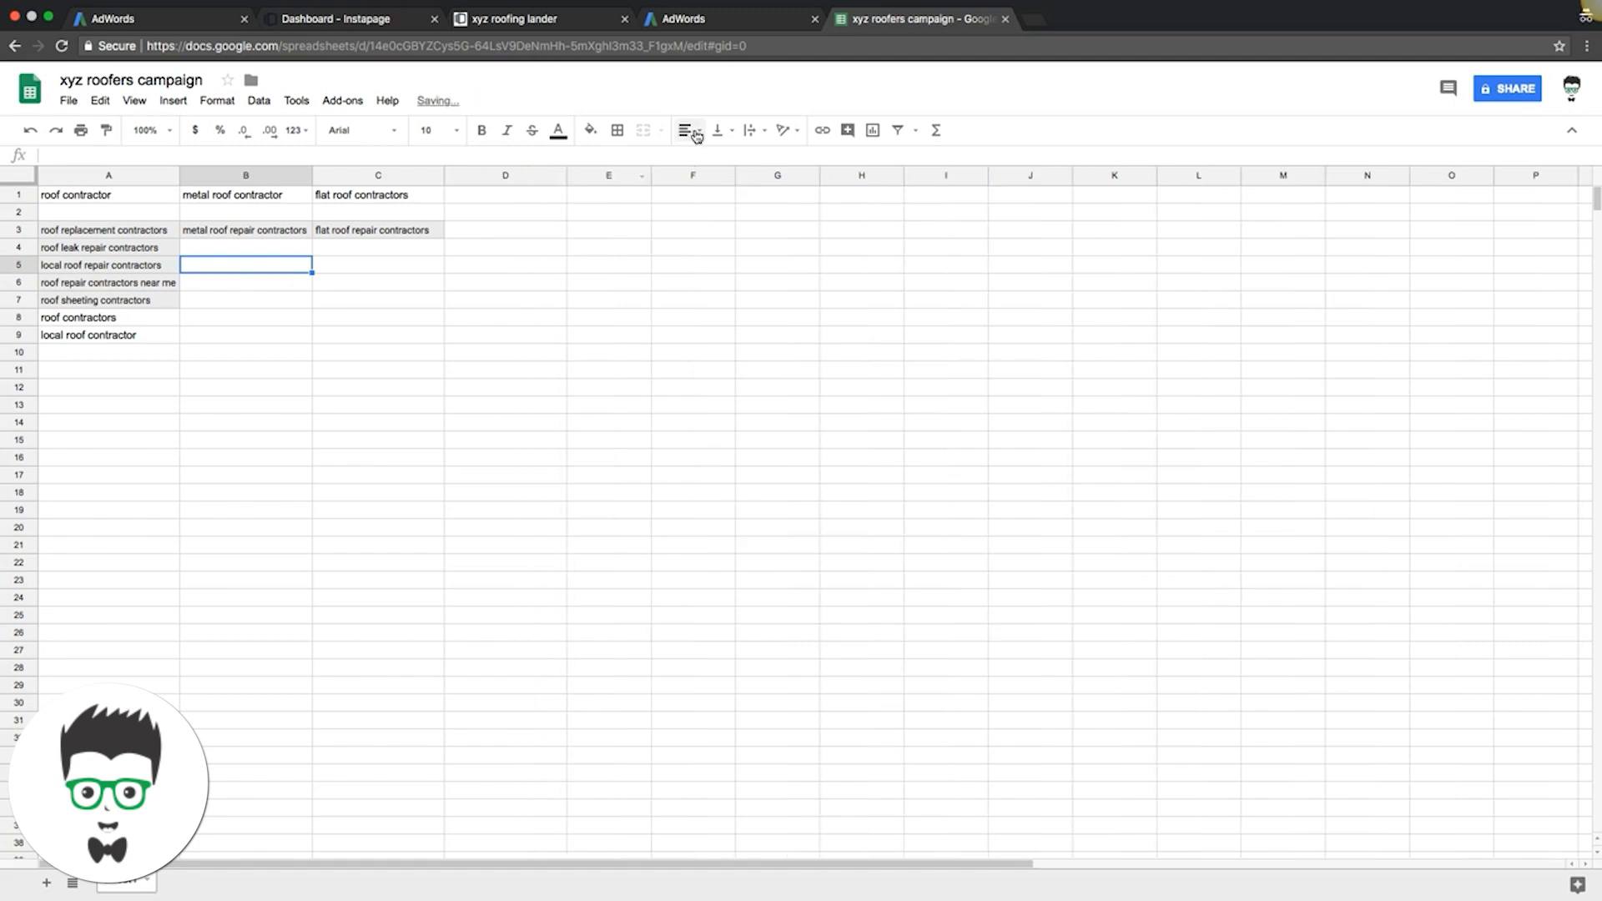
pyautogui.click(734, 20)
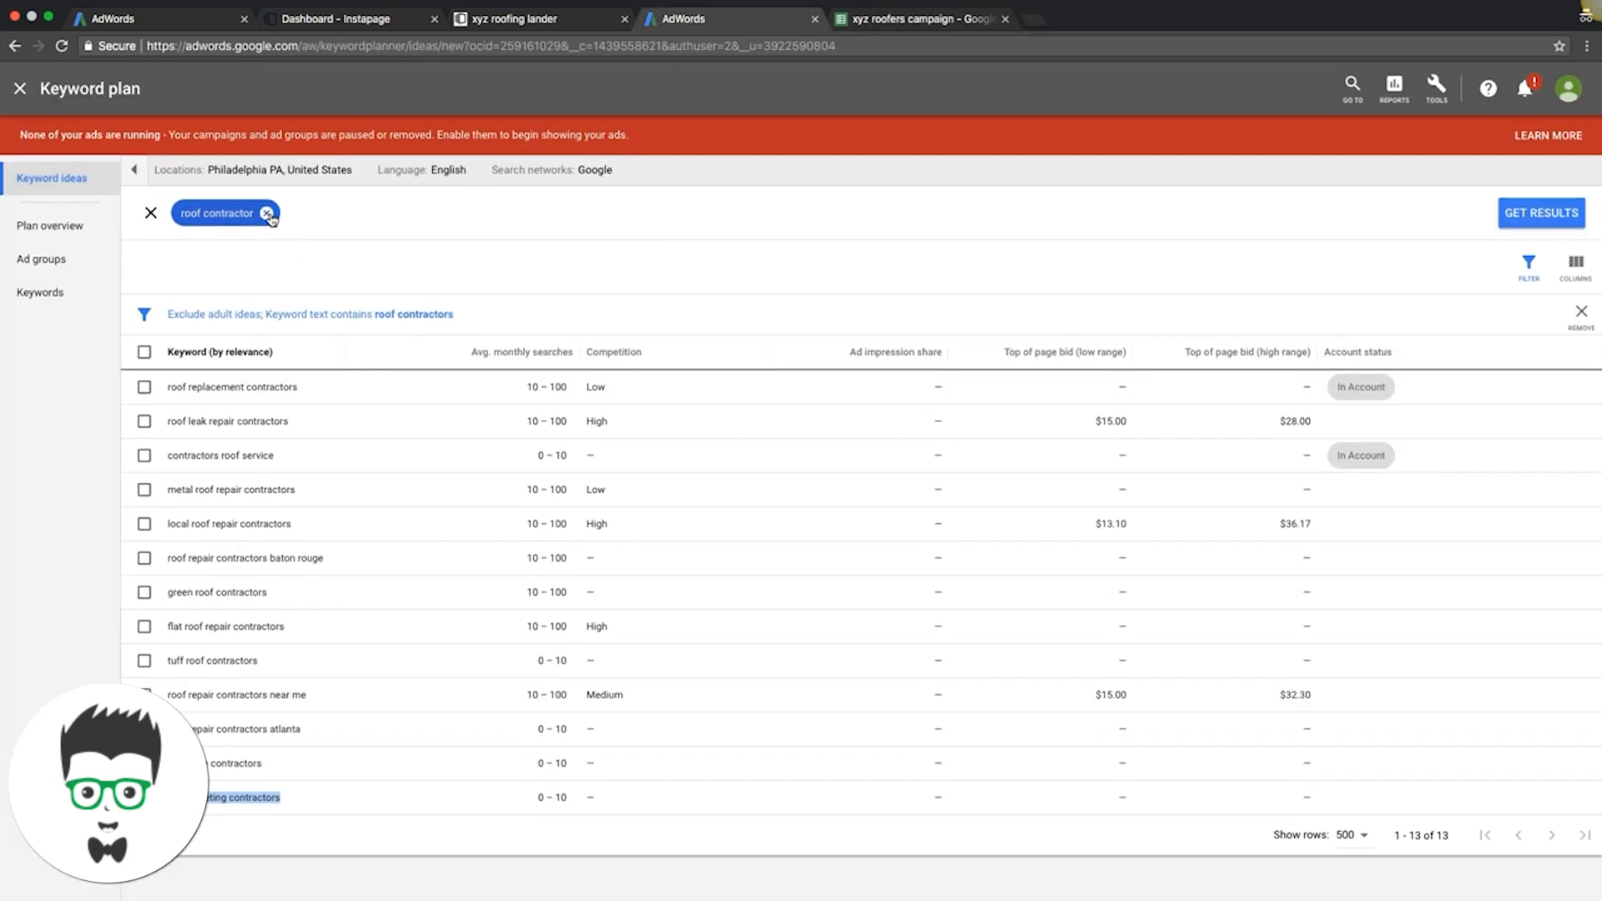
pyautogui.click(267, 214)
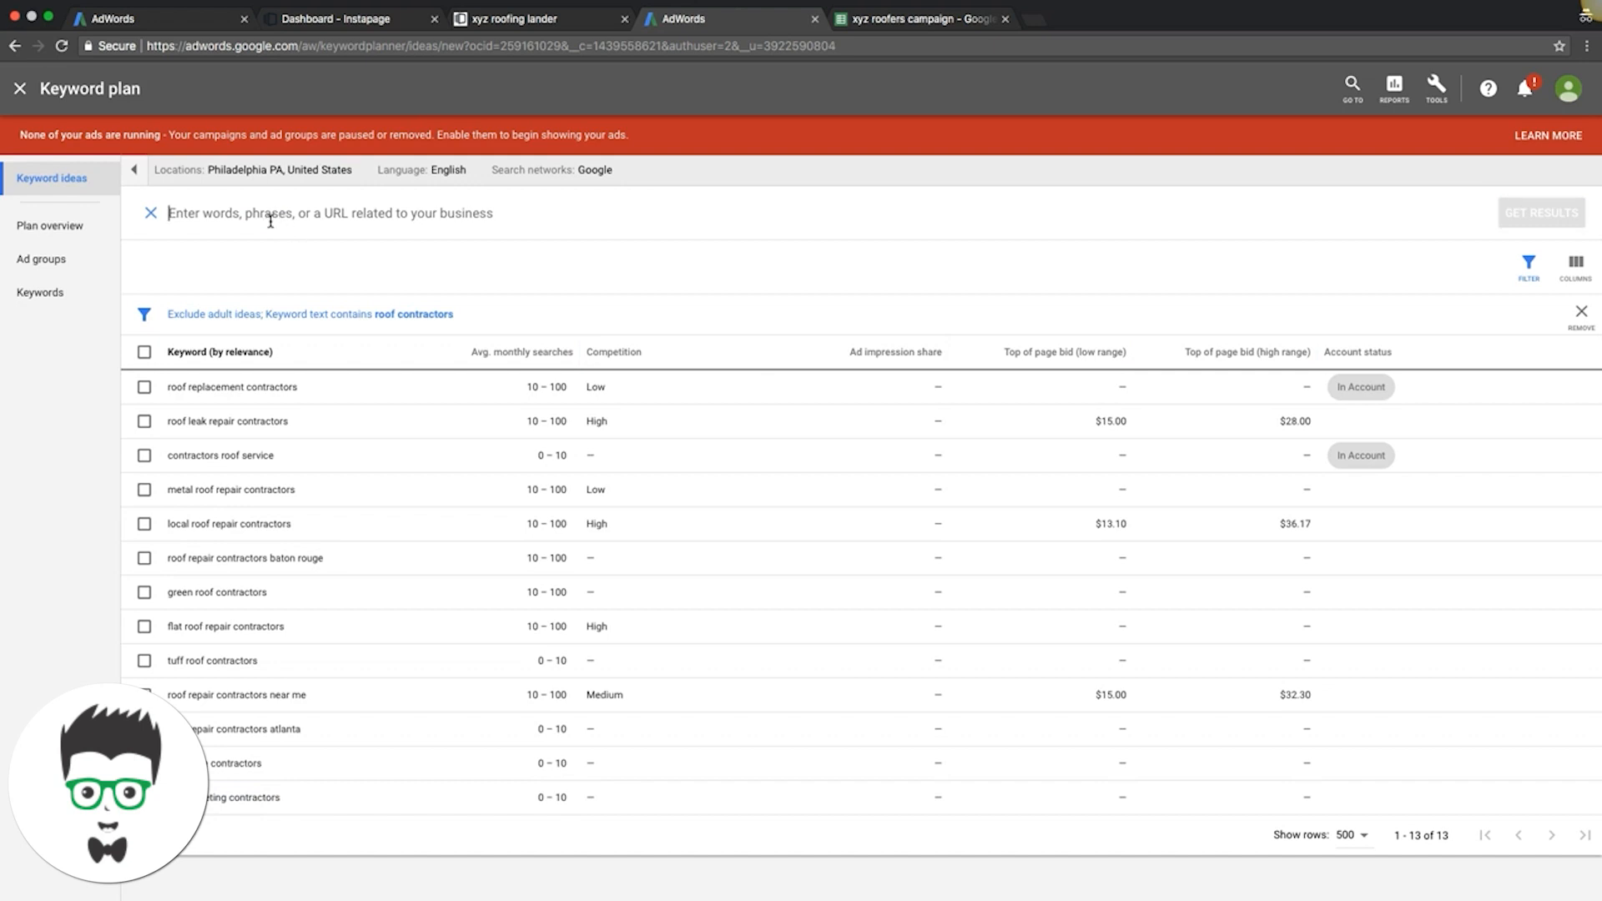
# Get new keyword ideas for "roofing company".
pyautogui.write('roo')
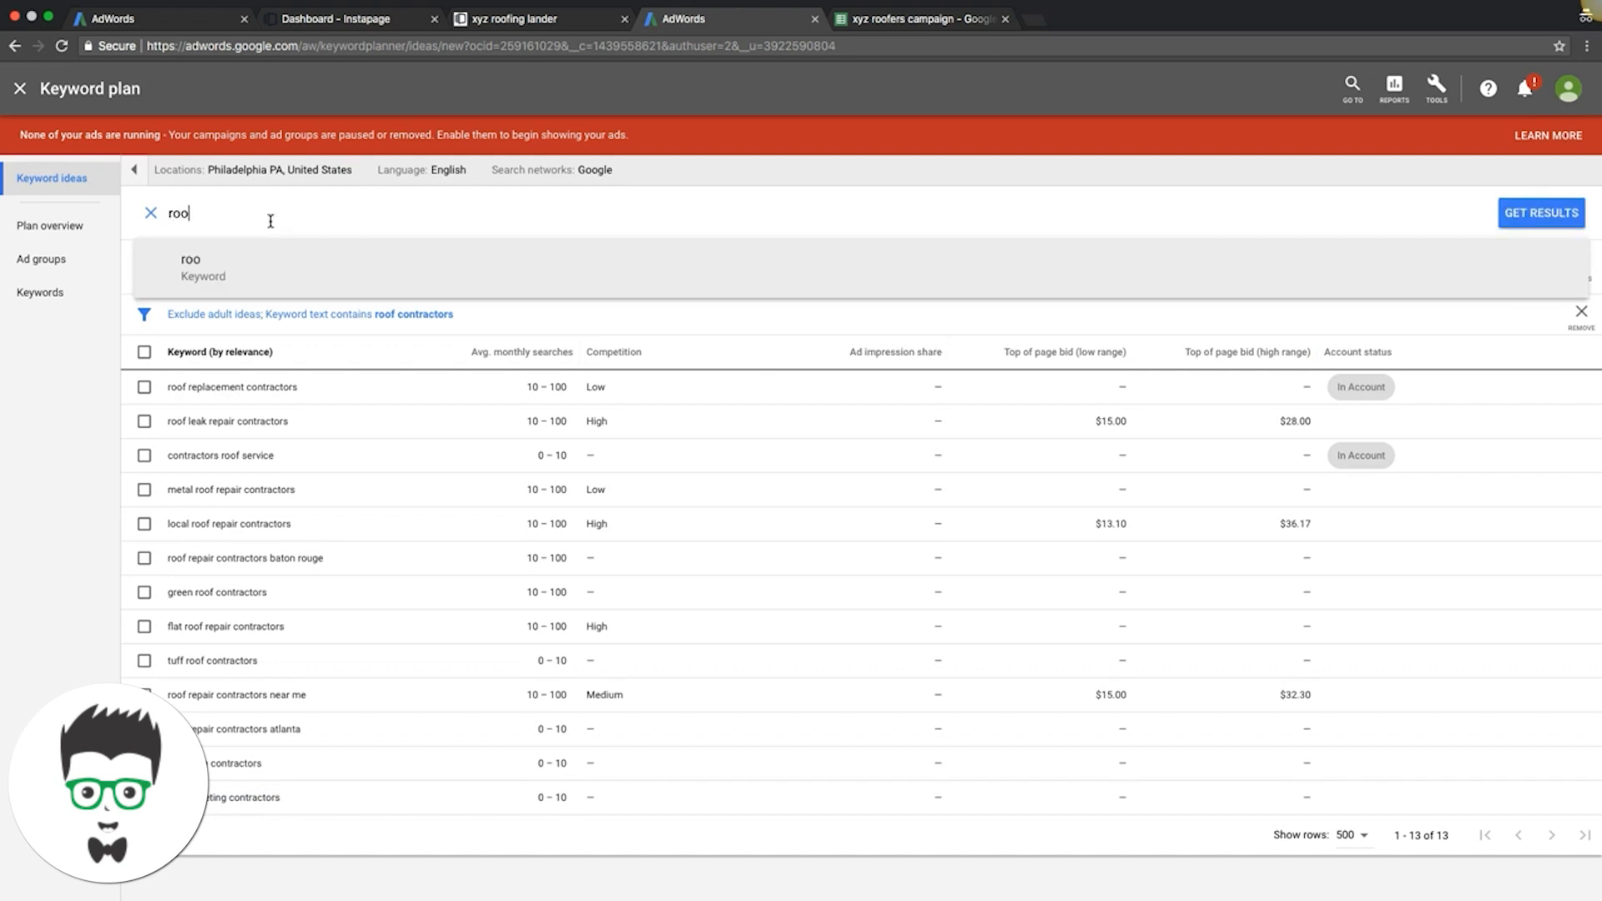
pyautogui.write('fing company')
pyautogui.click(1550, 221)
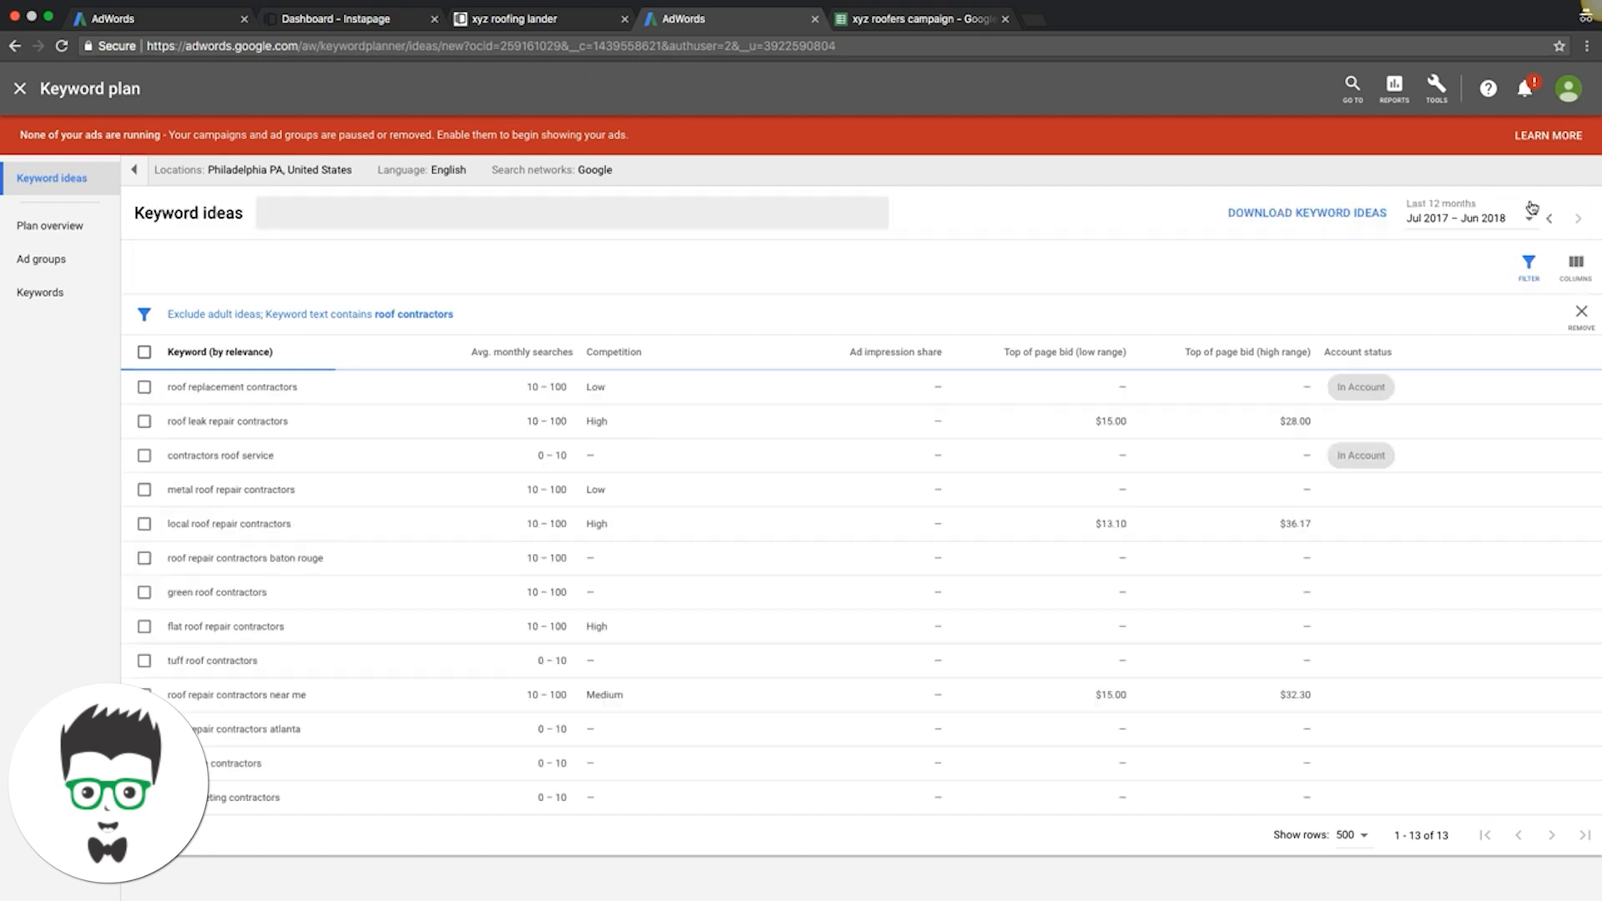
# Remove the filter limiting keyword text to "roof contractors" from the keyword ideas.
pyautogui.click(397, 317)
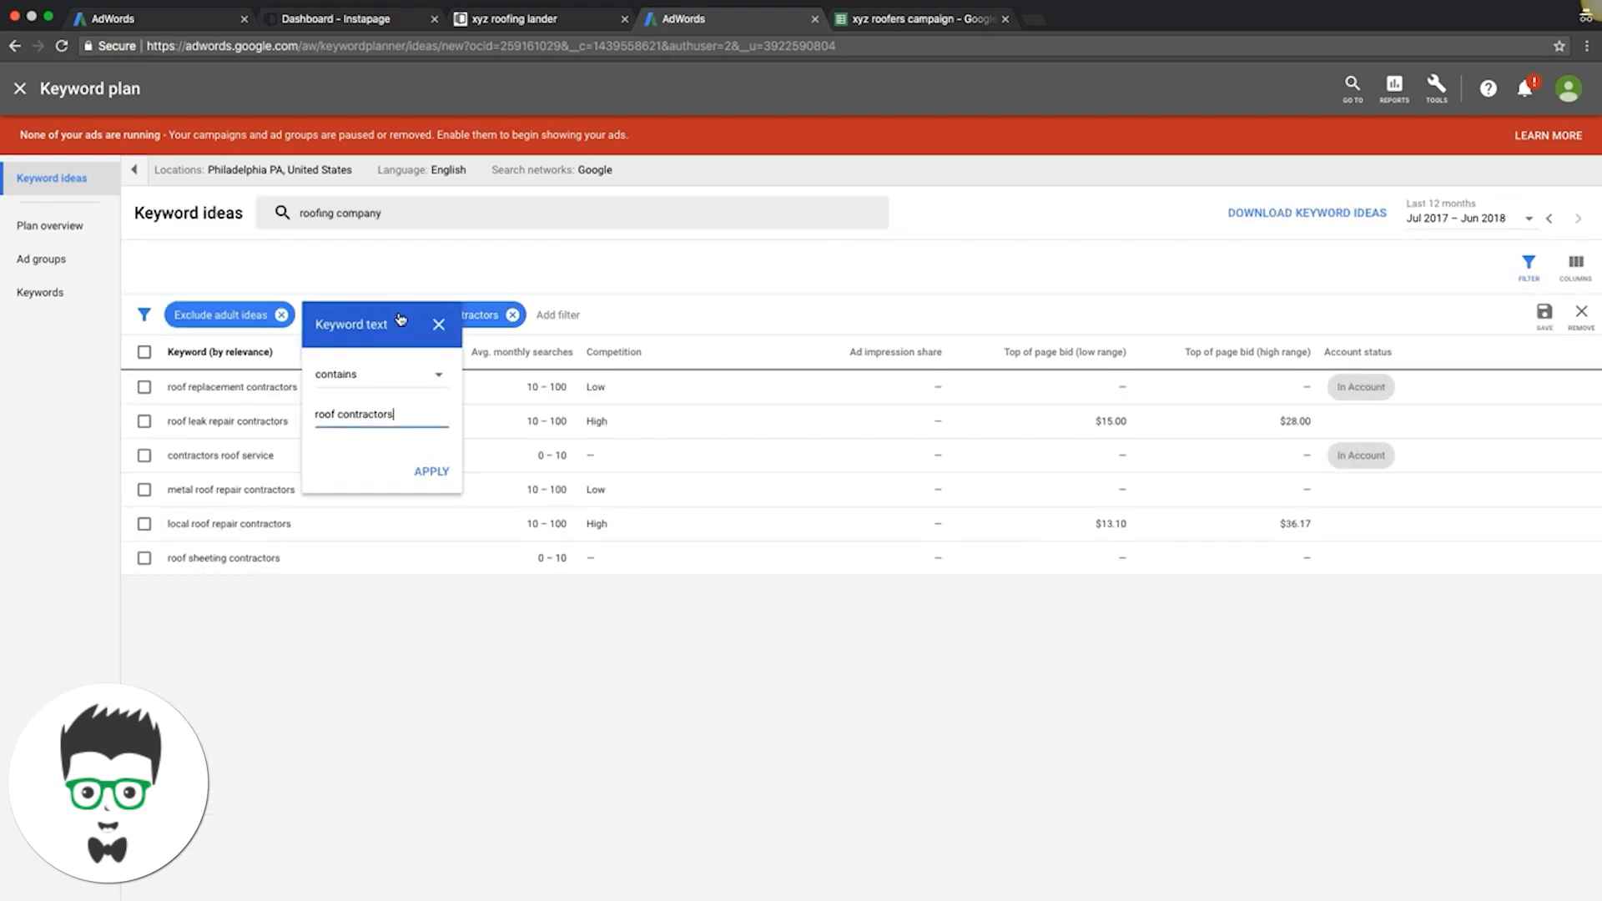
pyautogui.click(439, 331)
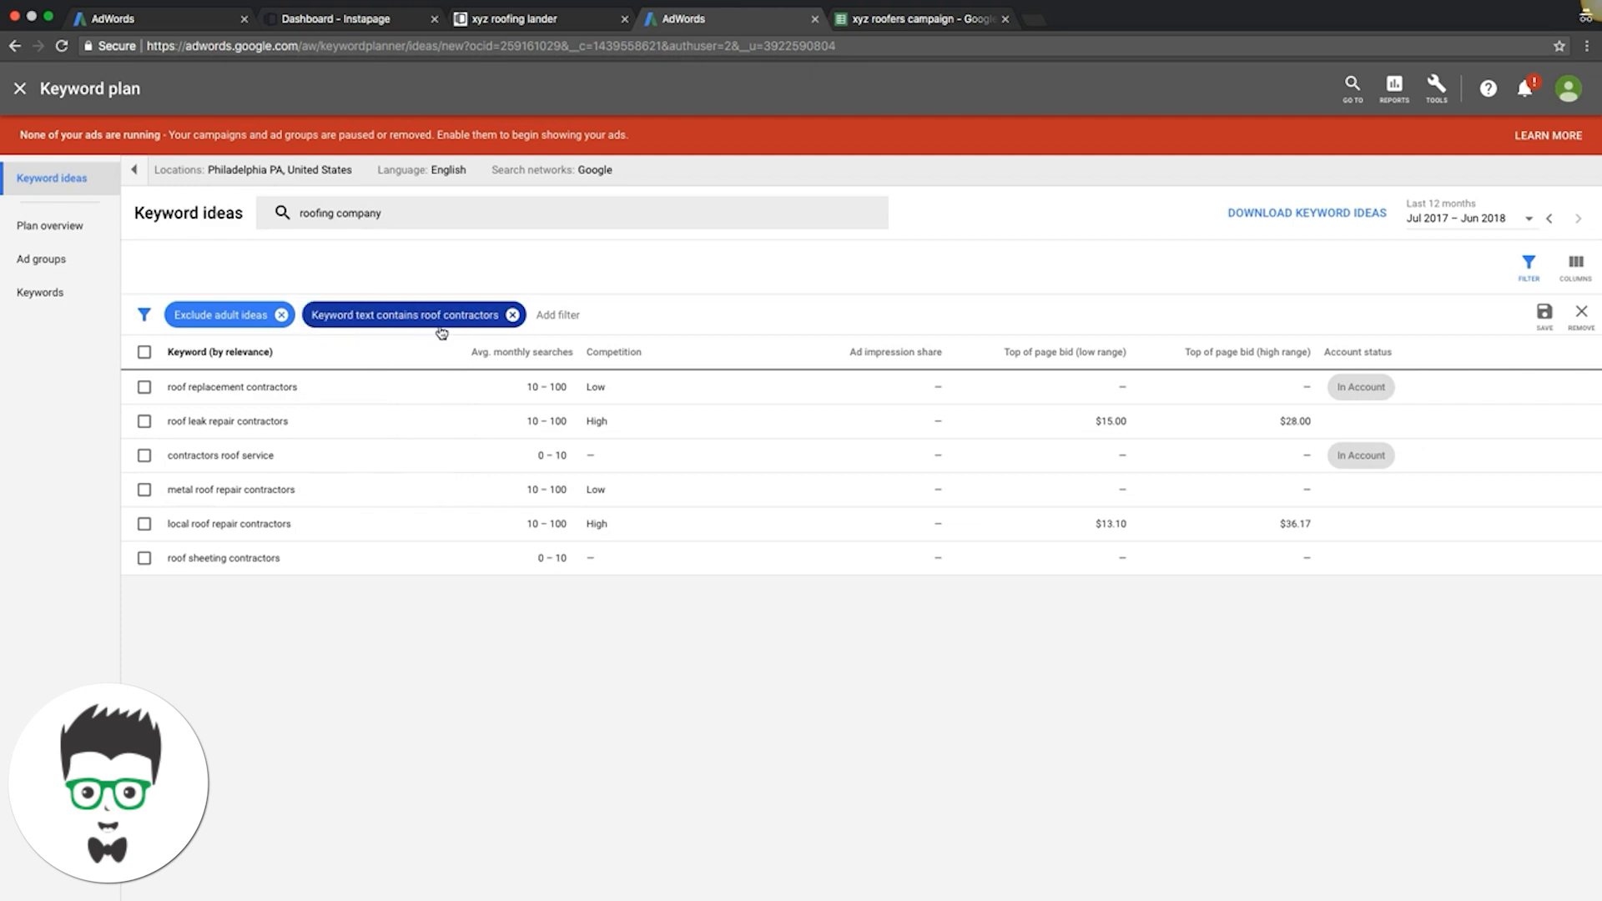
pyautogui.click(512, 314)
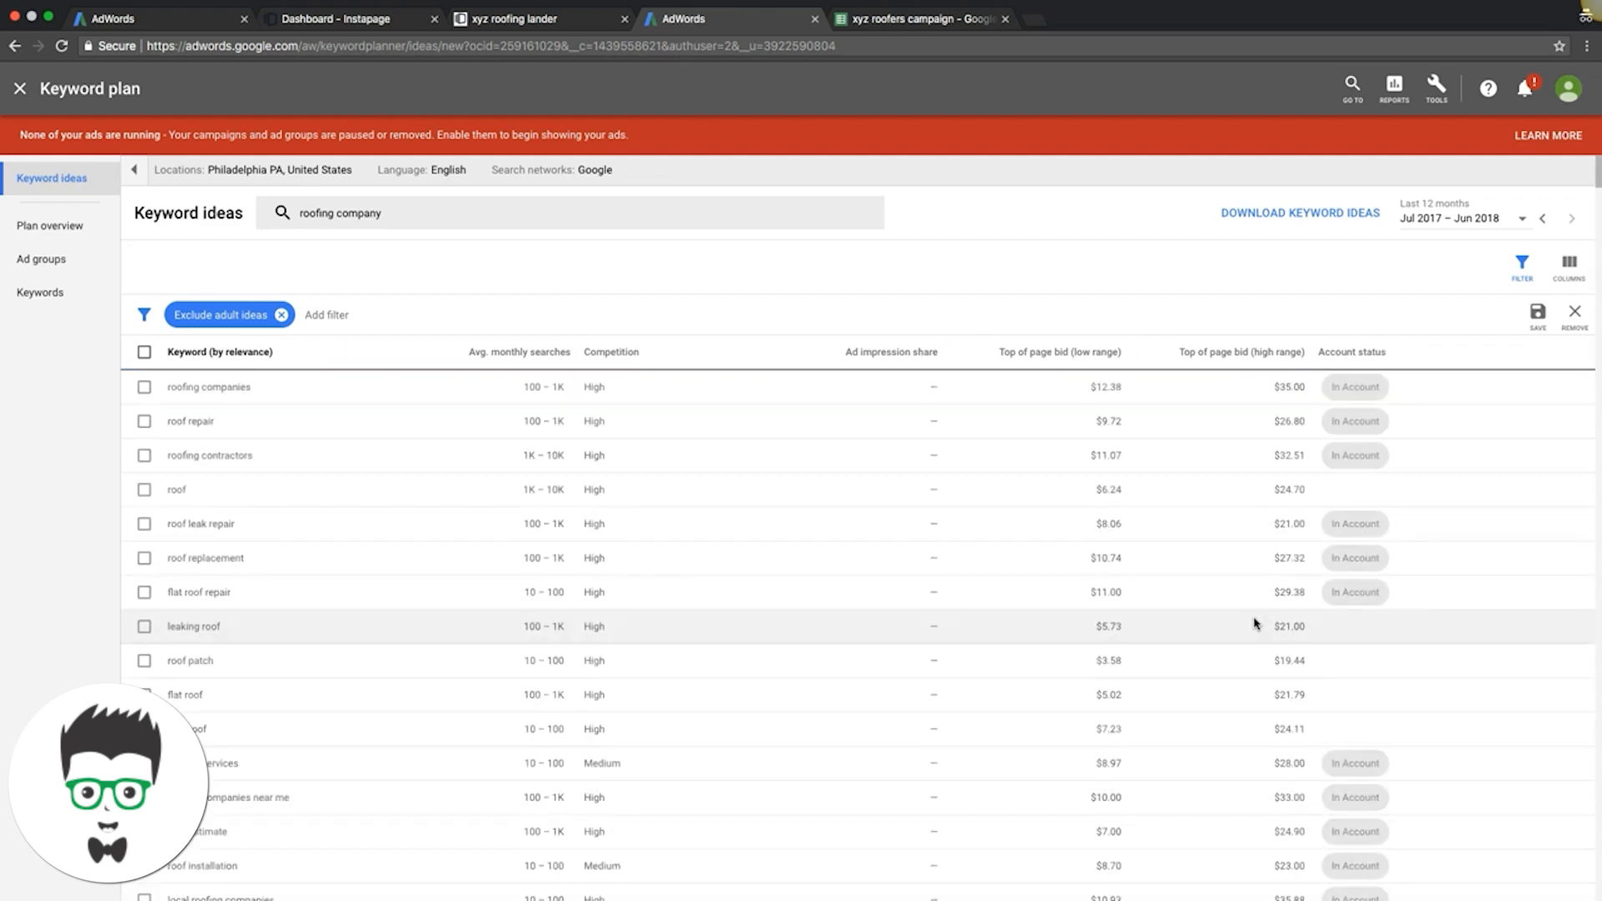
# Copy the keyword idea "roofing companies" into D1 of the xyz roofers campaign spreadsheet as a heading and slightly widen column D.
pyautogui.scroll(-10, 1412, 808)
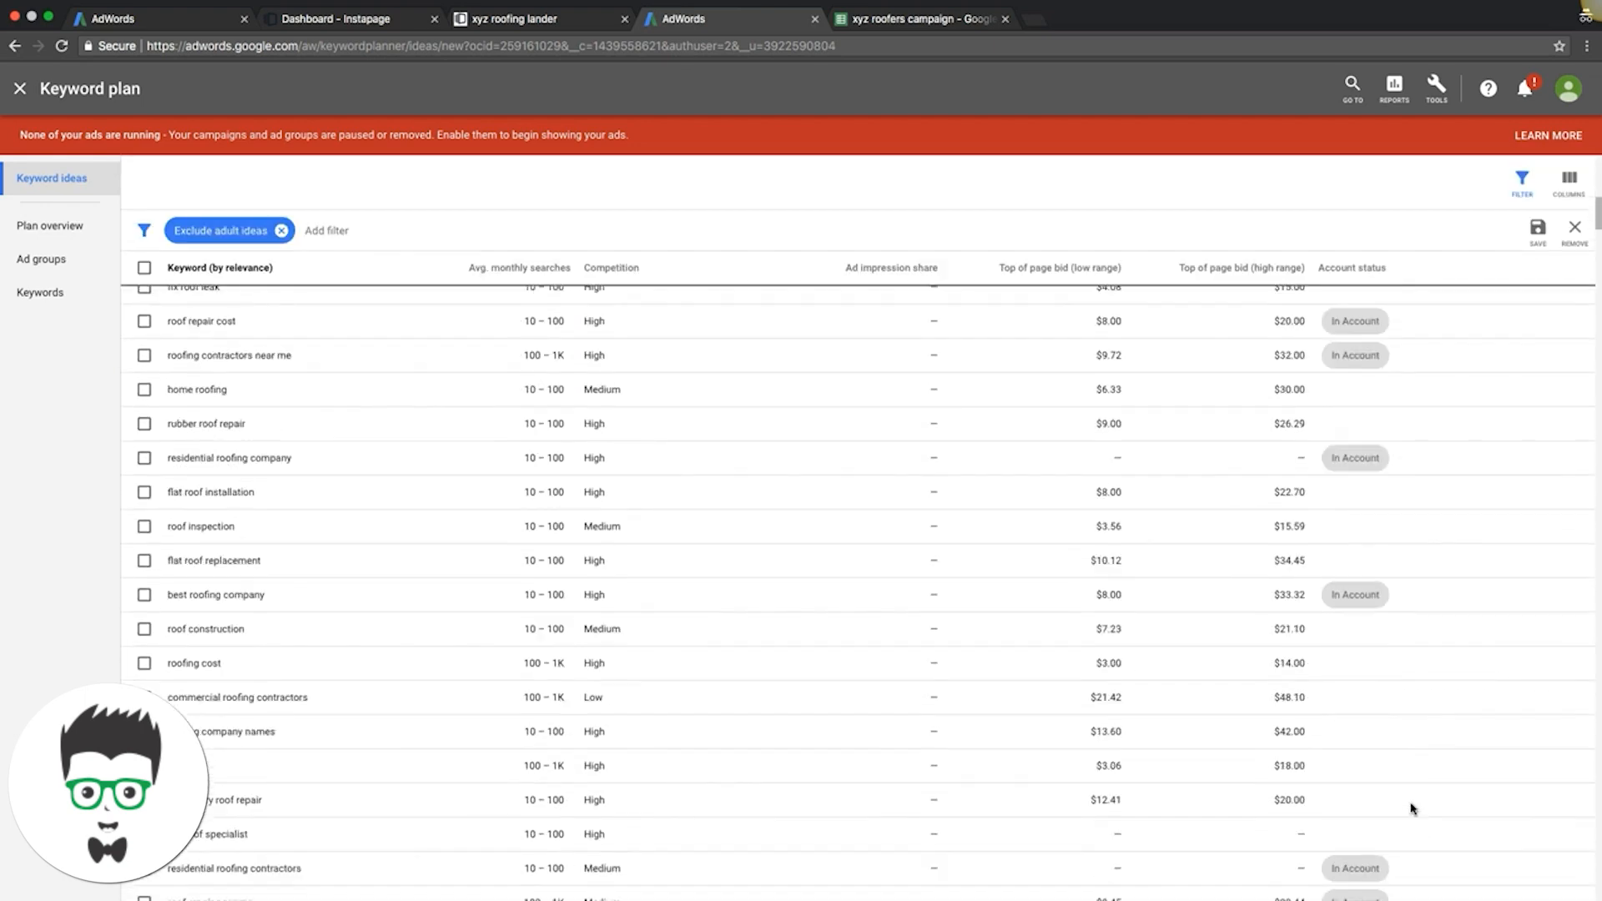
pyautogui.scroll(15, 1412, 807)
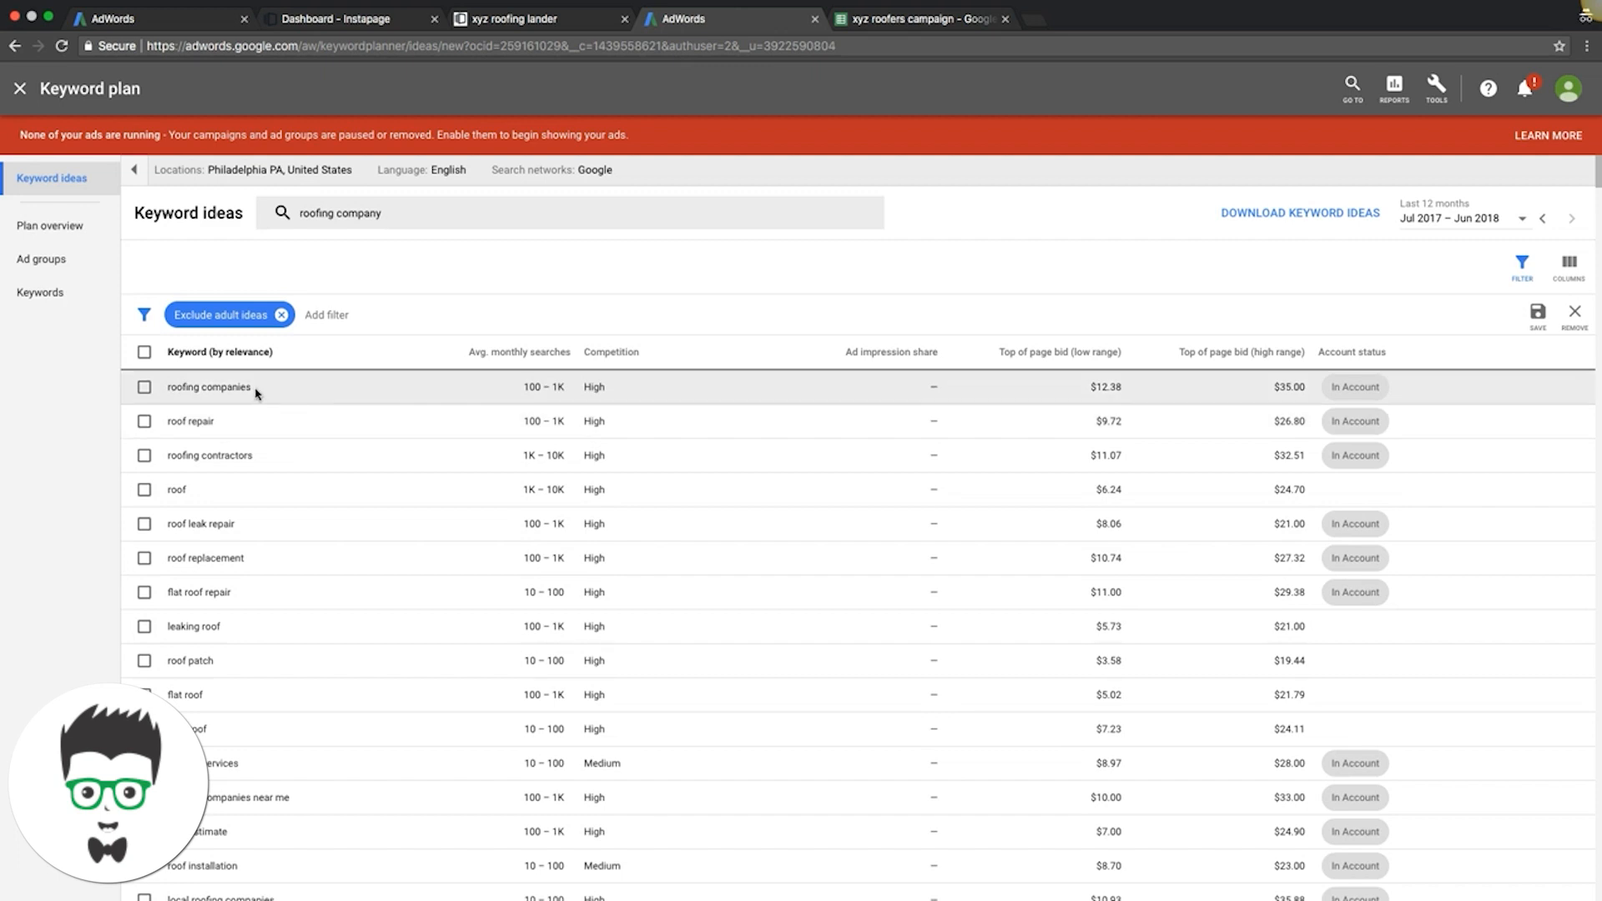
pyautogui.moveTo(254, 389); pyautogui.dragTo(176, 388)
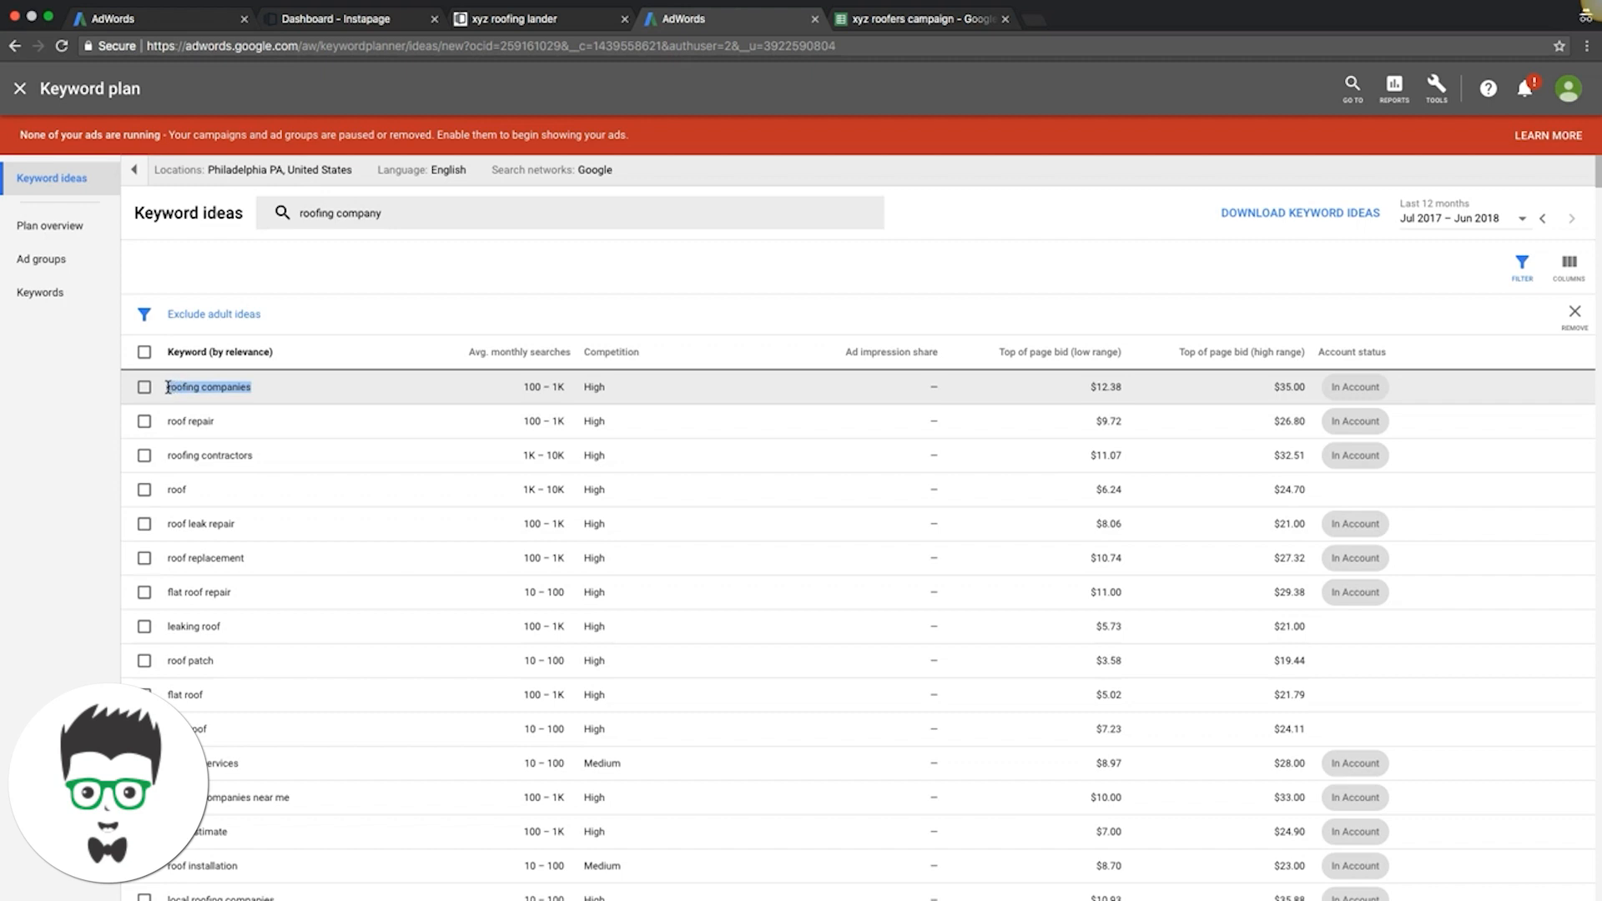
pyautogui.click(921, 18)
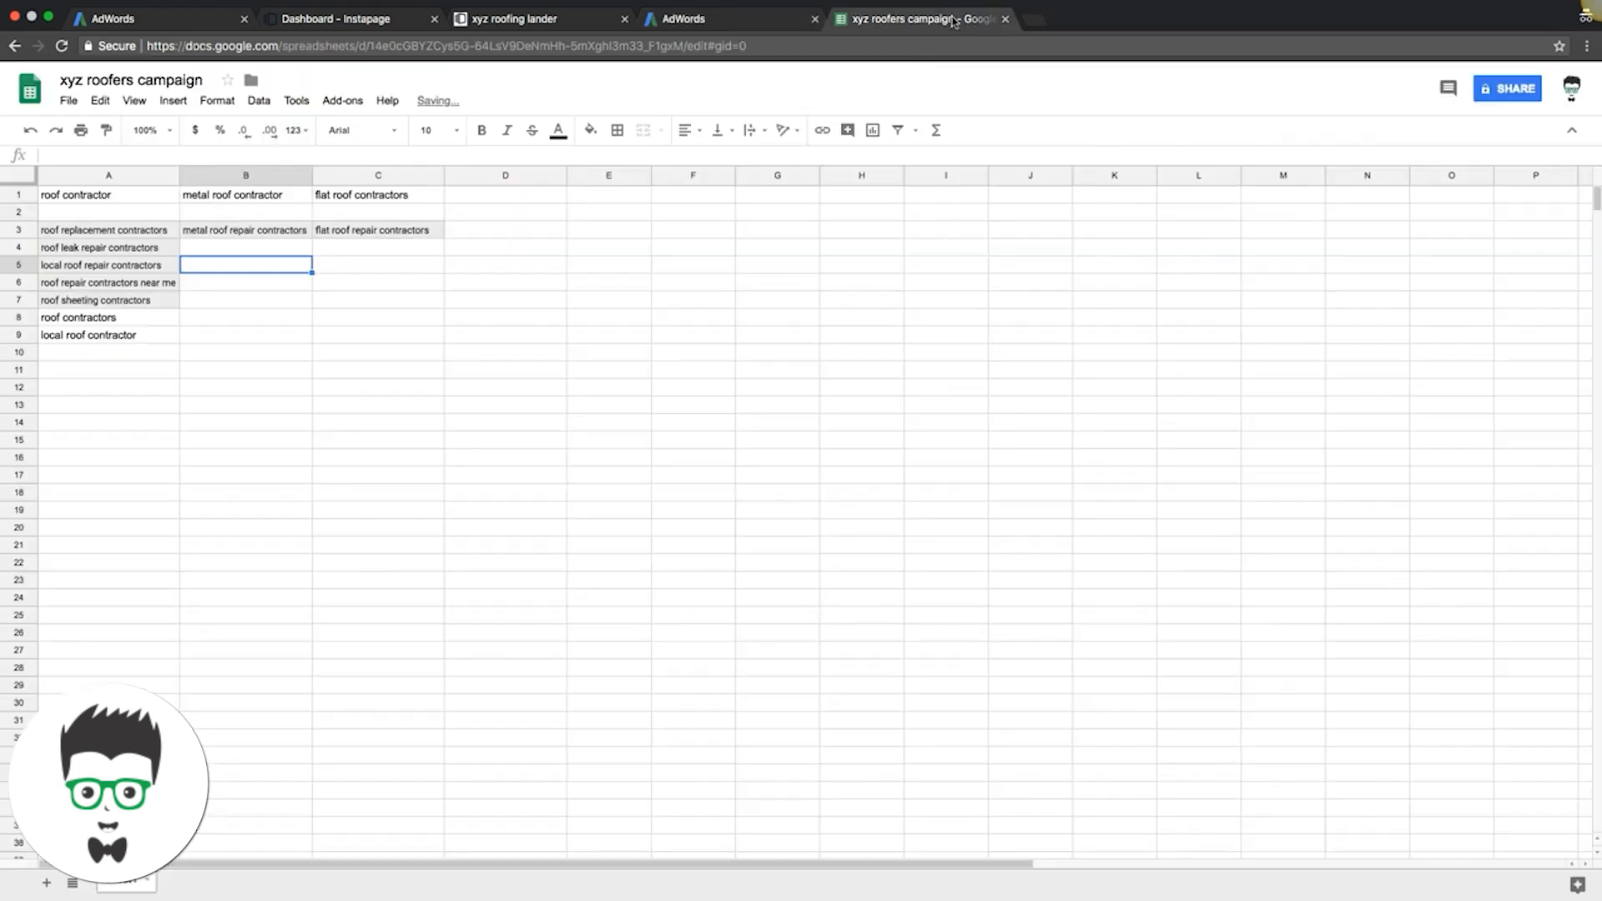
pyautogui.click(504, 194)
pyautogui.write('roofing companies')
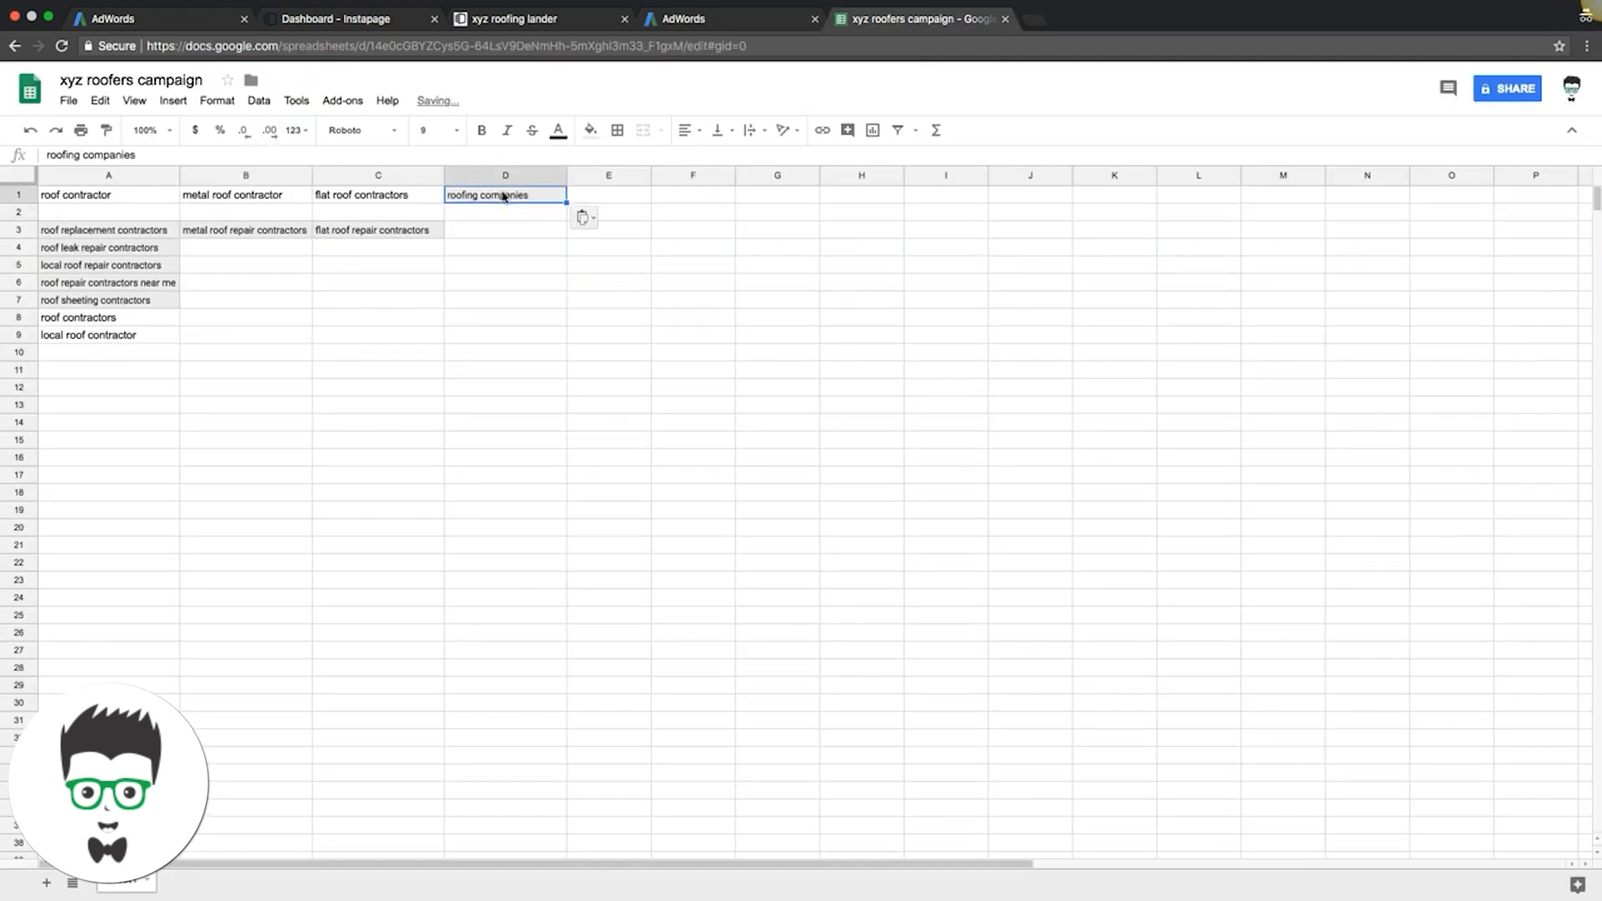
pyautogui.moveTo(565, 175); pyautogui.dragTo(585, 175)
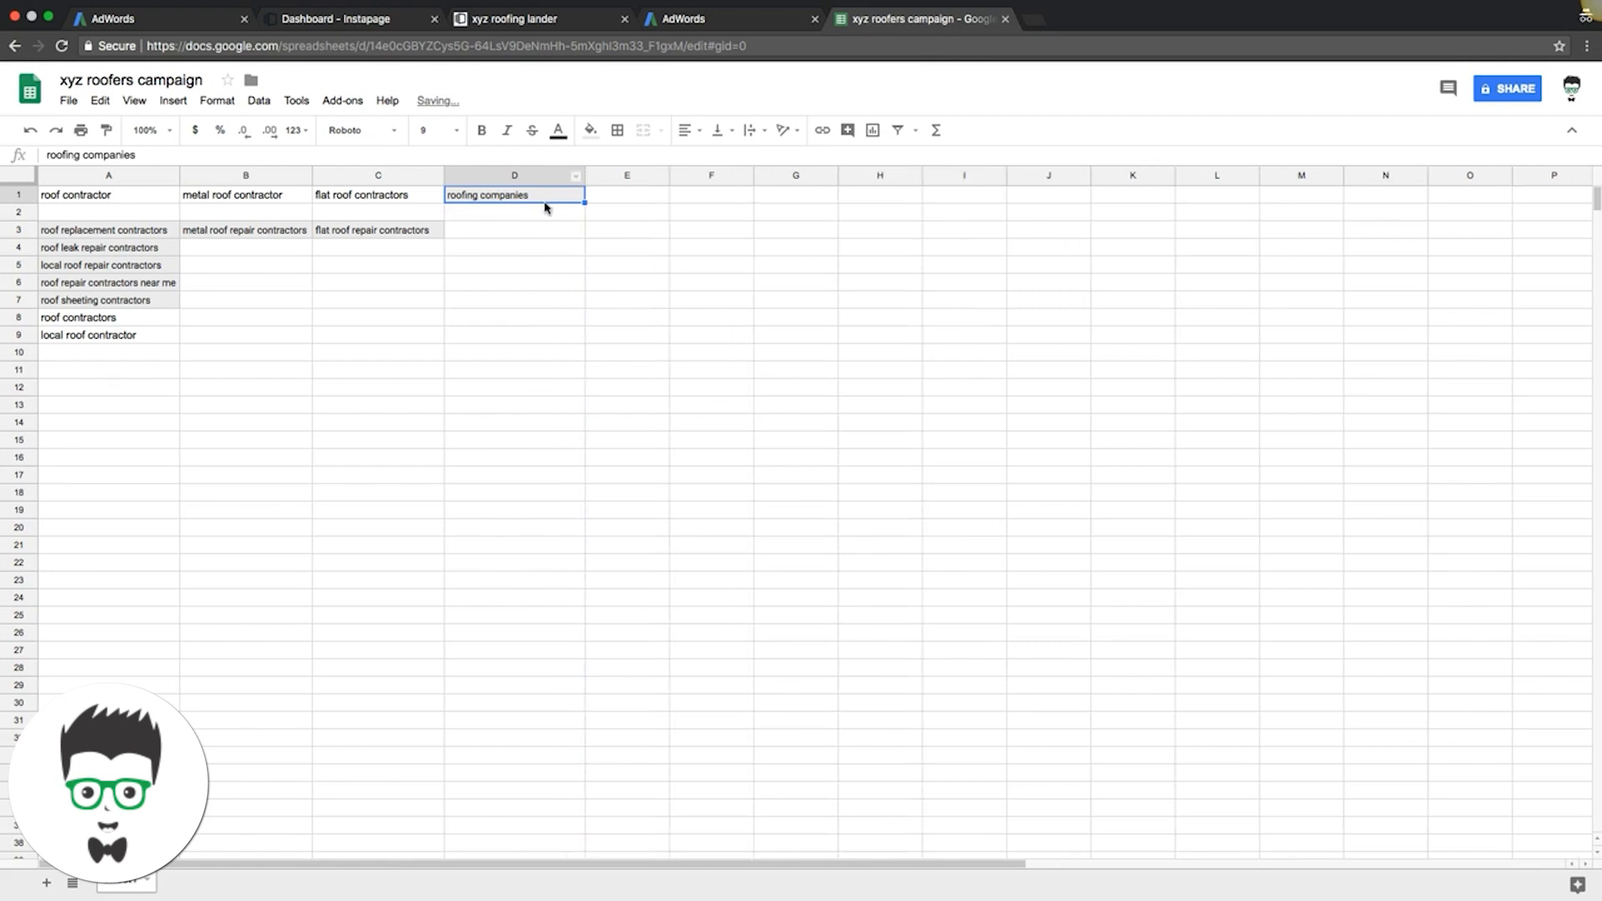
# Enter "roofing company" in D3 and "roofing companies" in D4 as keywords for the roofing companies group.
pyautogui.click(490, 235)
pyautogui.write('roofing company')
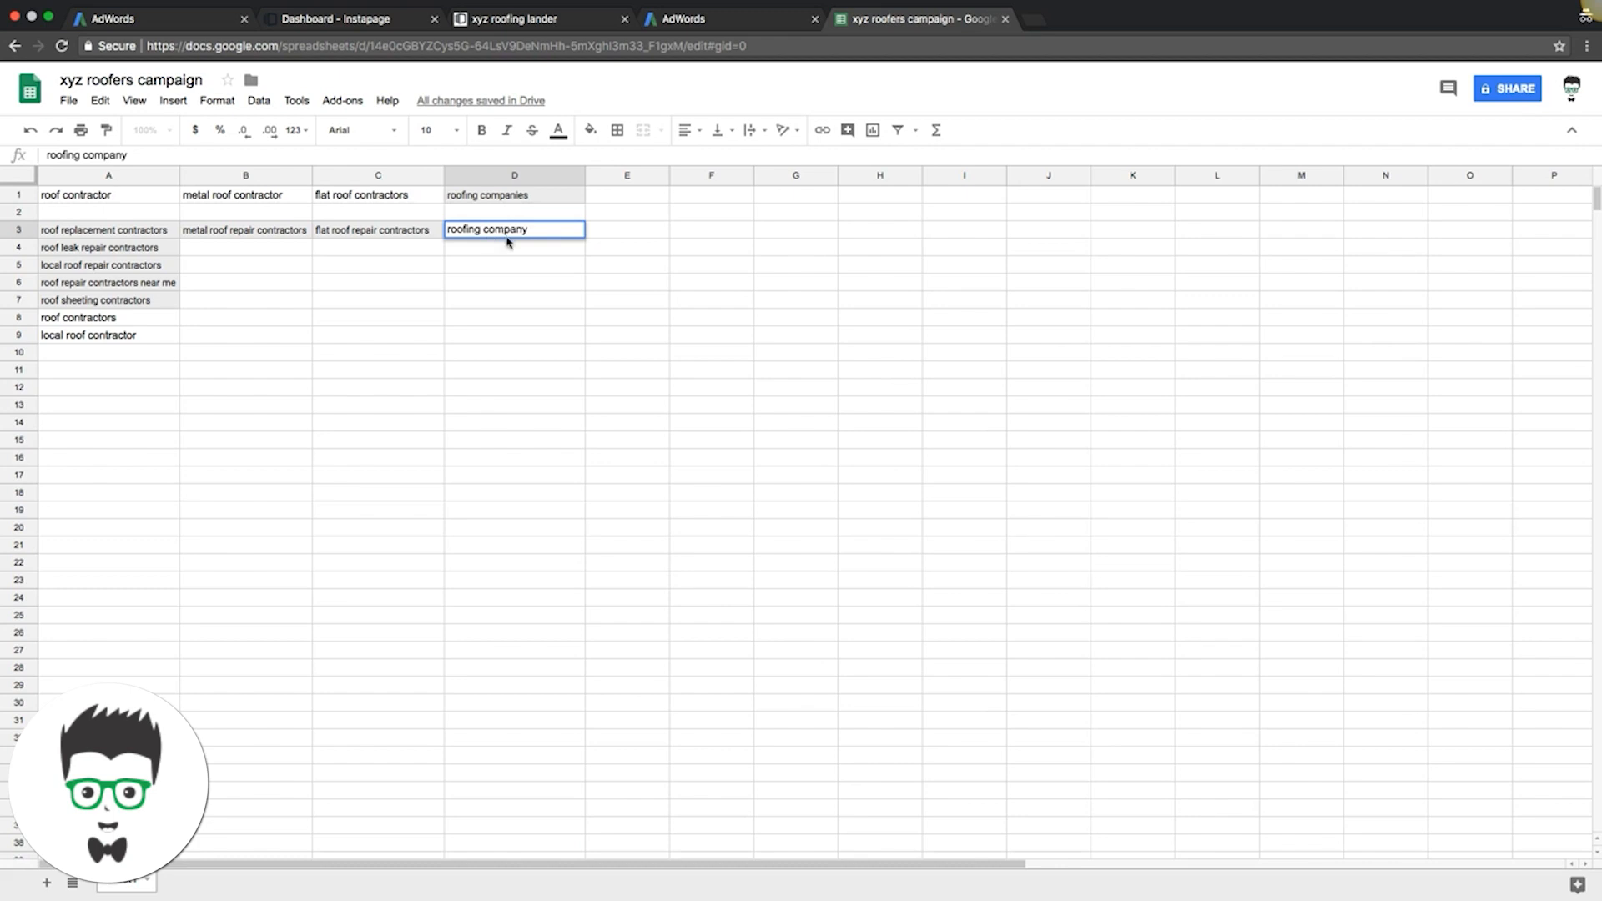
pyautogui.click(488, 252)
pyautogui.write('roofi')
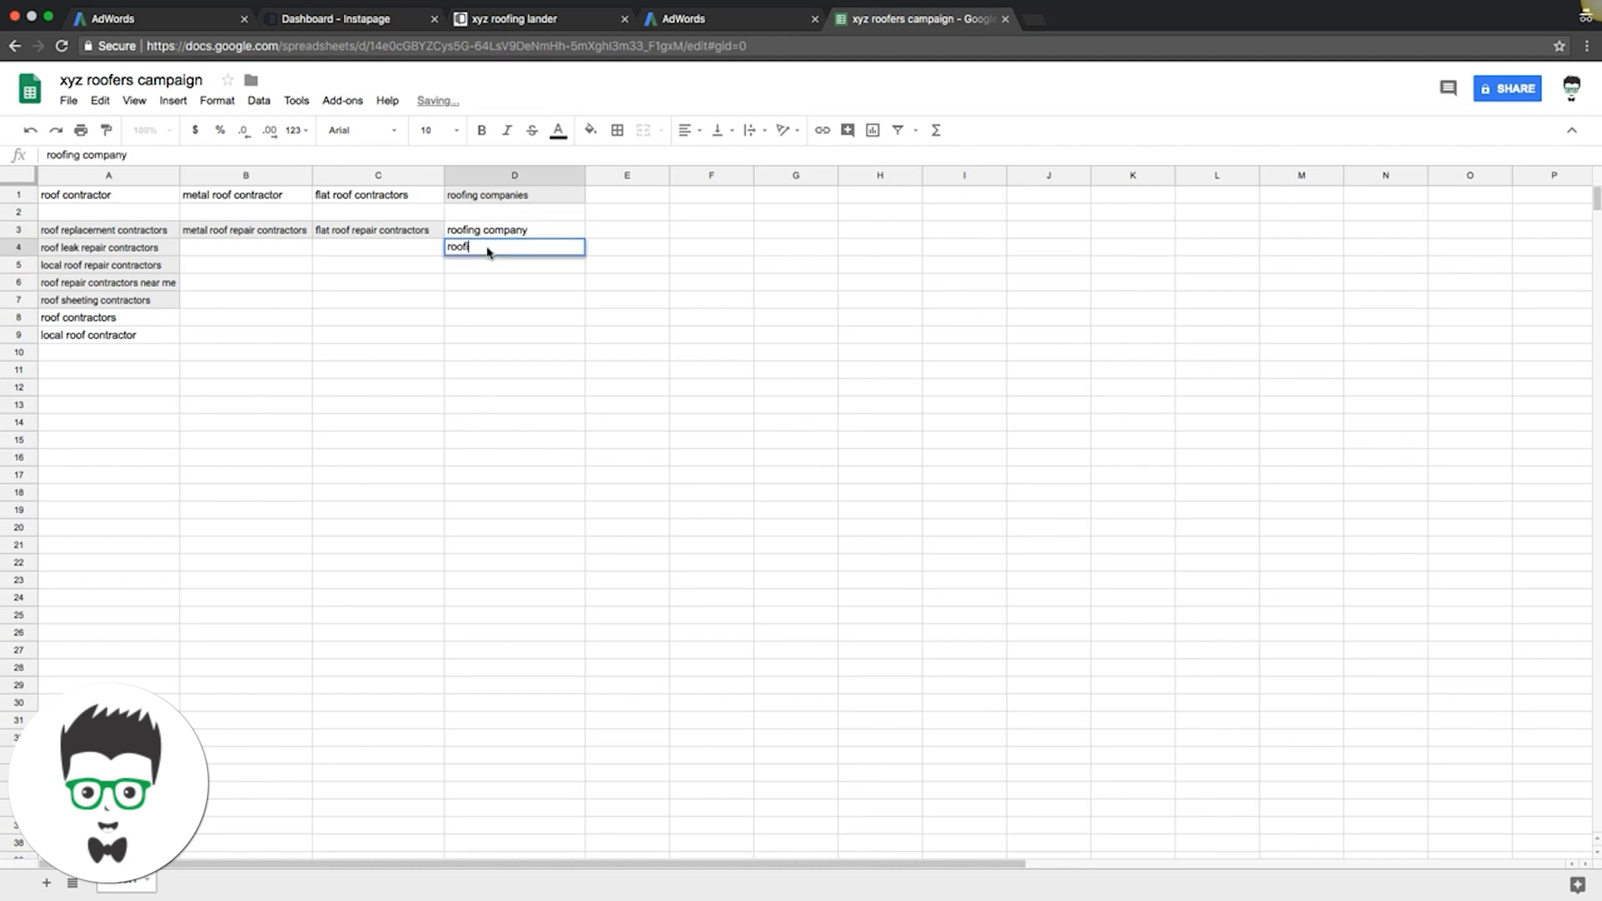
pyautogui.write('ng companies')
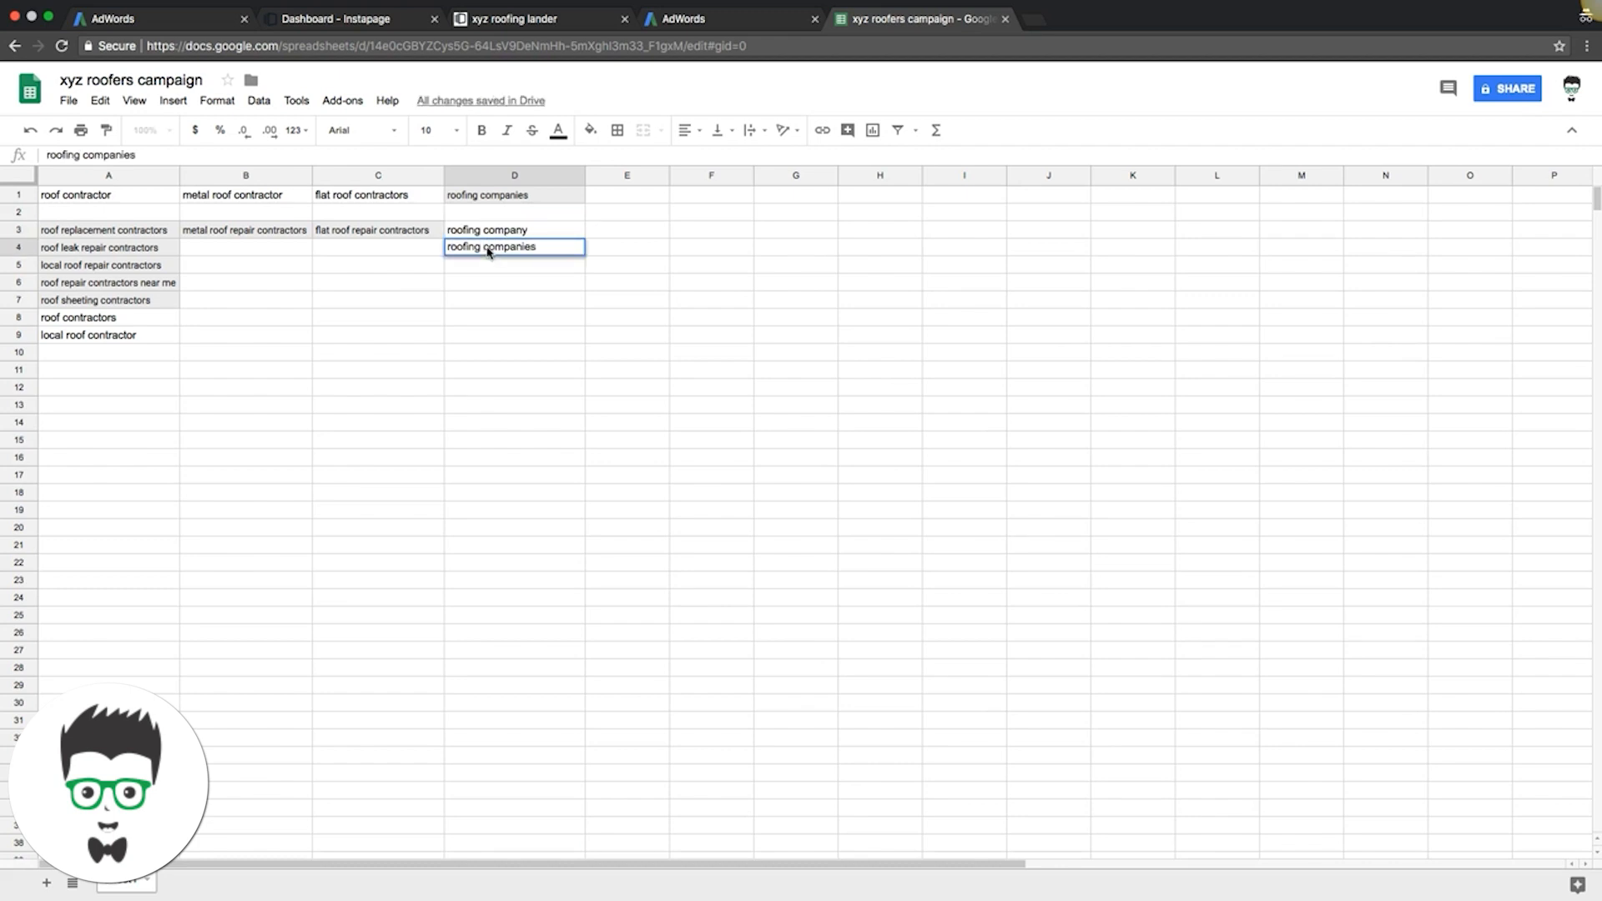
pyautogui.press('Return')
# Copy "roof repair" from the AdWords keyword ideas into E1 of the campaign spreadsheet as a new group heading.
pyautogui.click(699, 20)
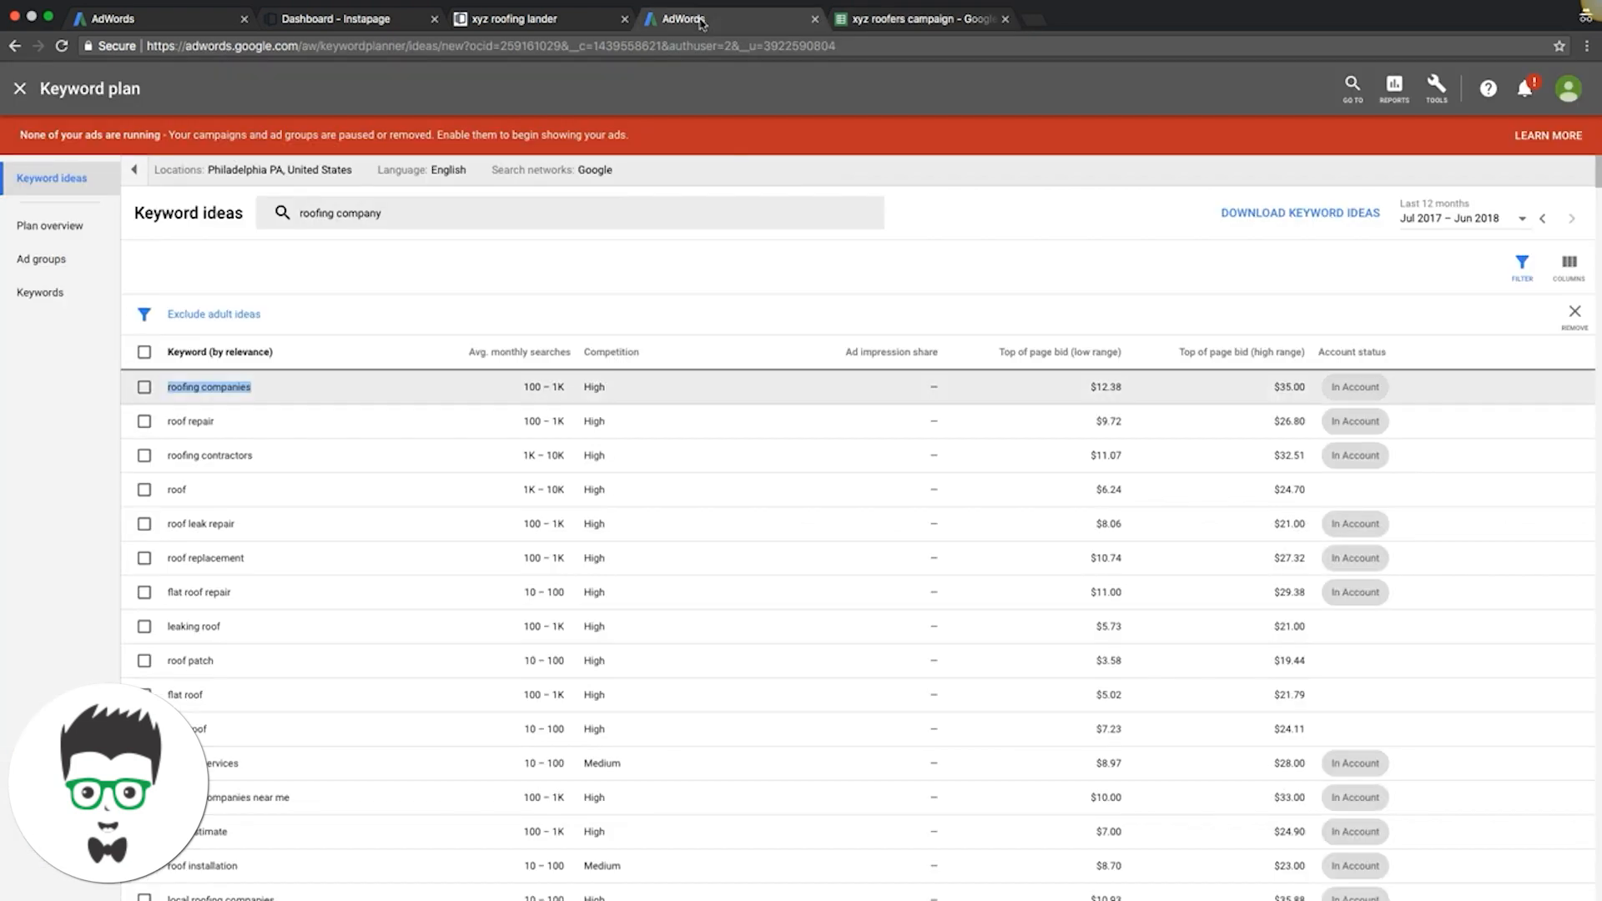
pyautogui.click(170, 417)
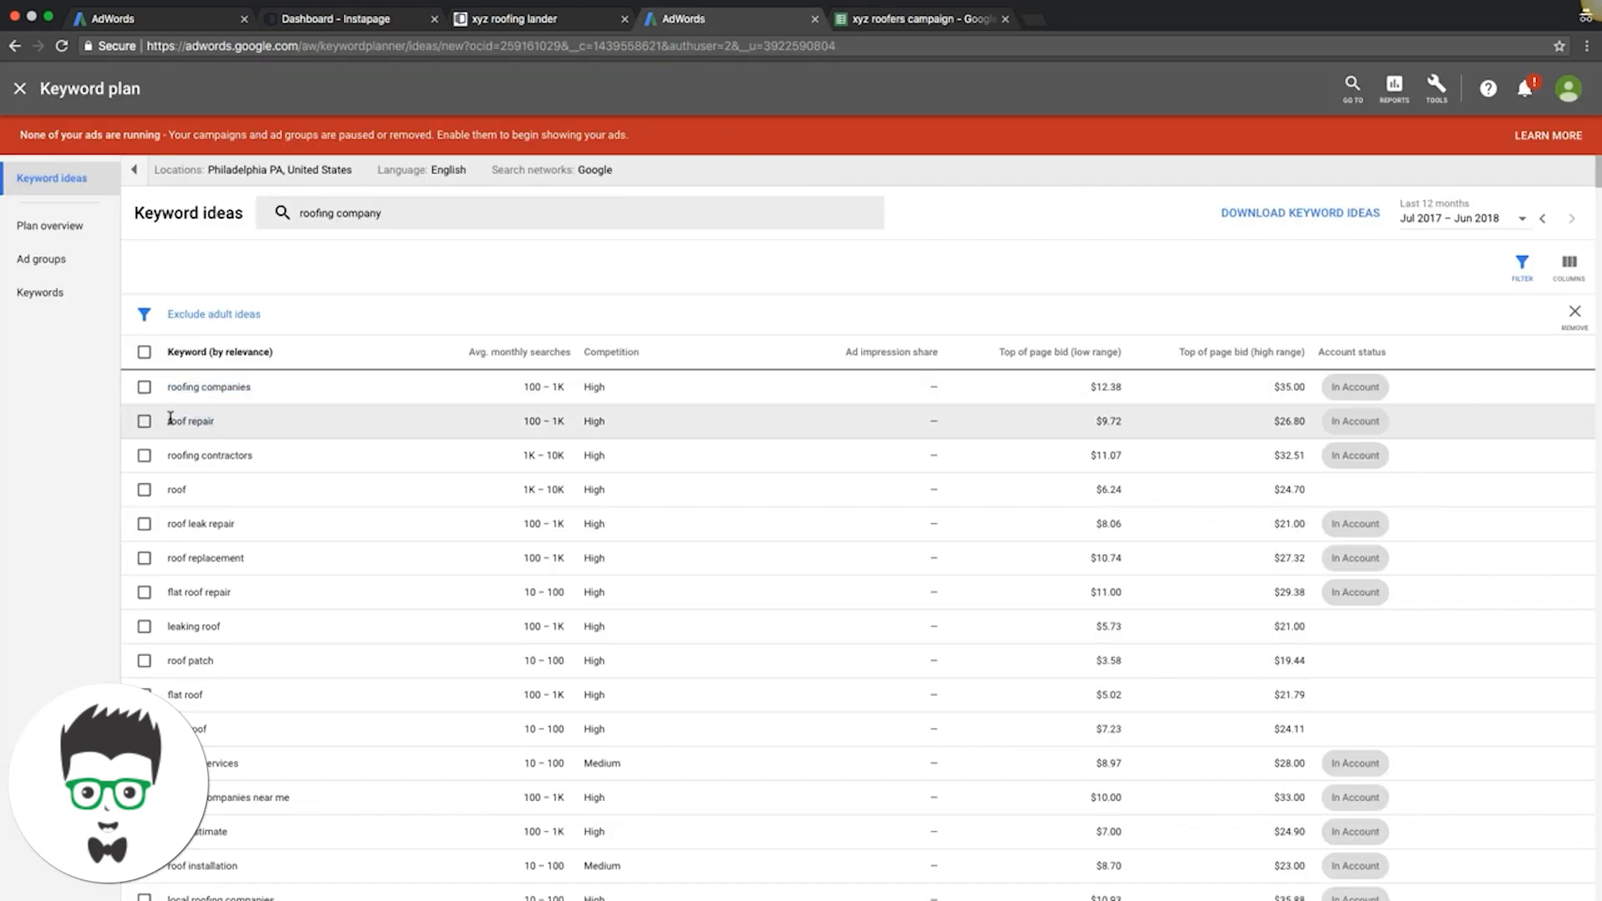
pyautogui.tripleClick(170, 419)
pyautogui.hotkey('ctrl', 'c')
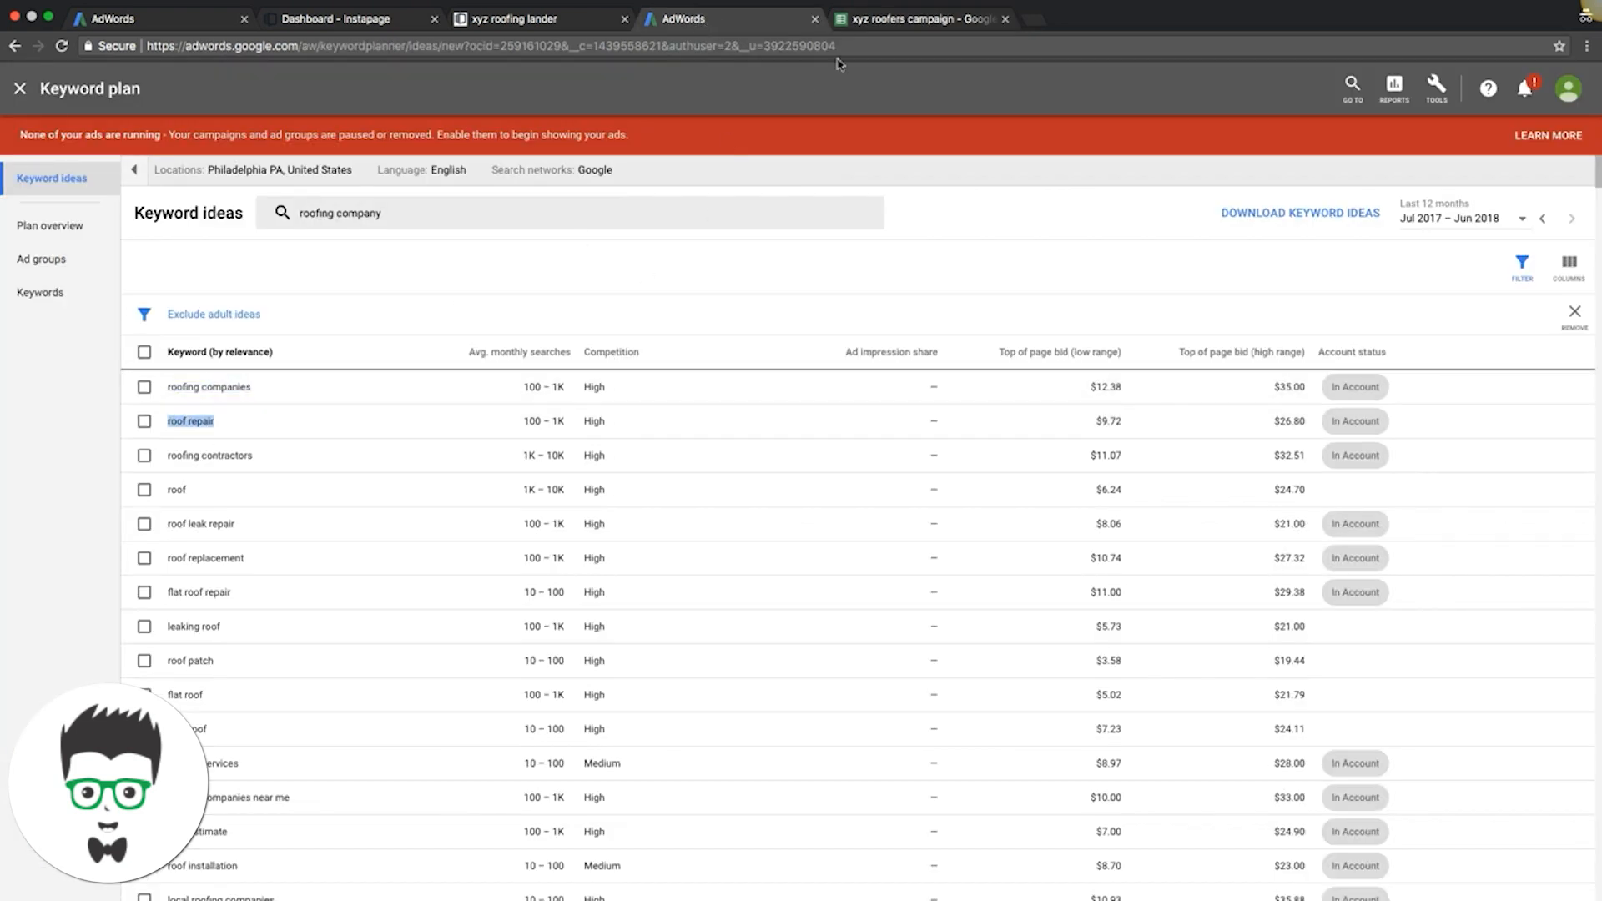
pyautogui.click(909, 18)
pyautogui.click(632, 199)
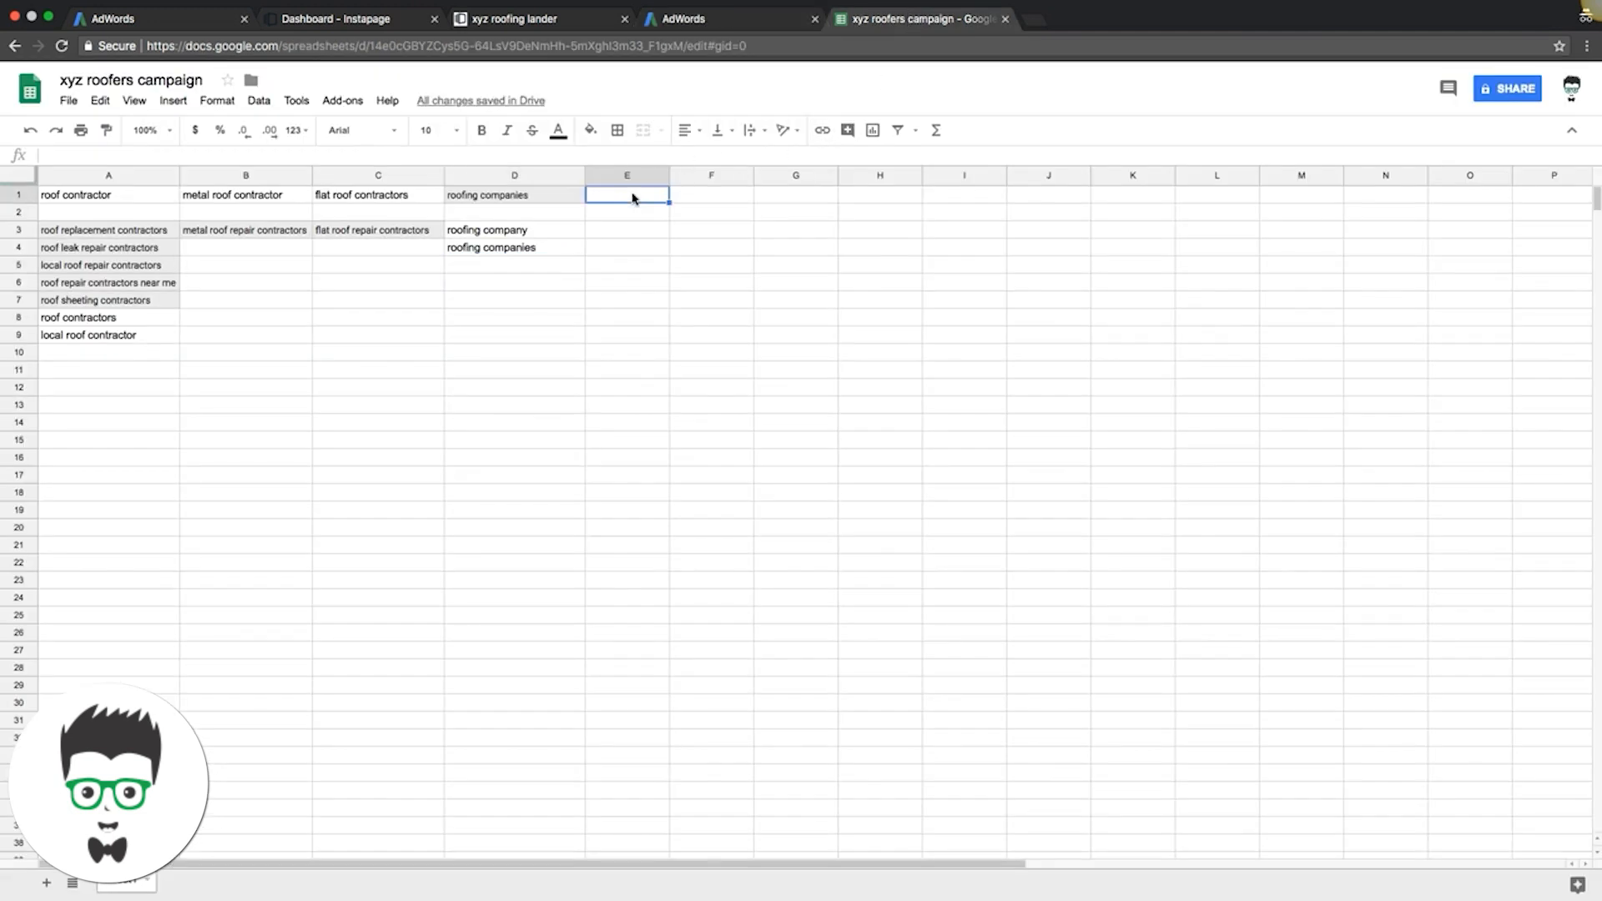
pyautogui.hotkey('ctrl', 'v')
# Enter the keywords "roof repair" in E3 and "roof repair services" in E4.
pyautogui.click(613, 231)
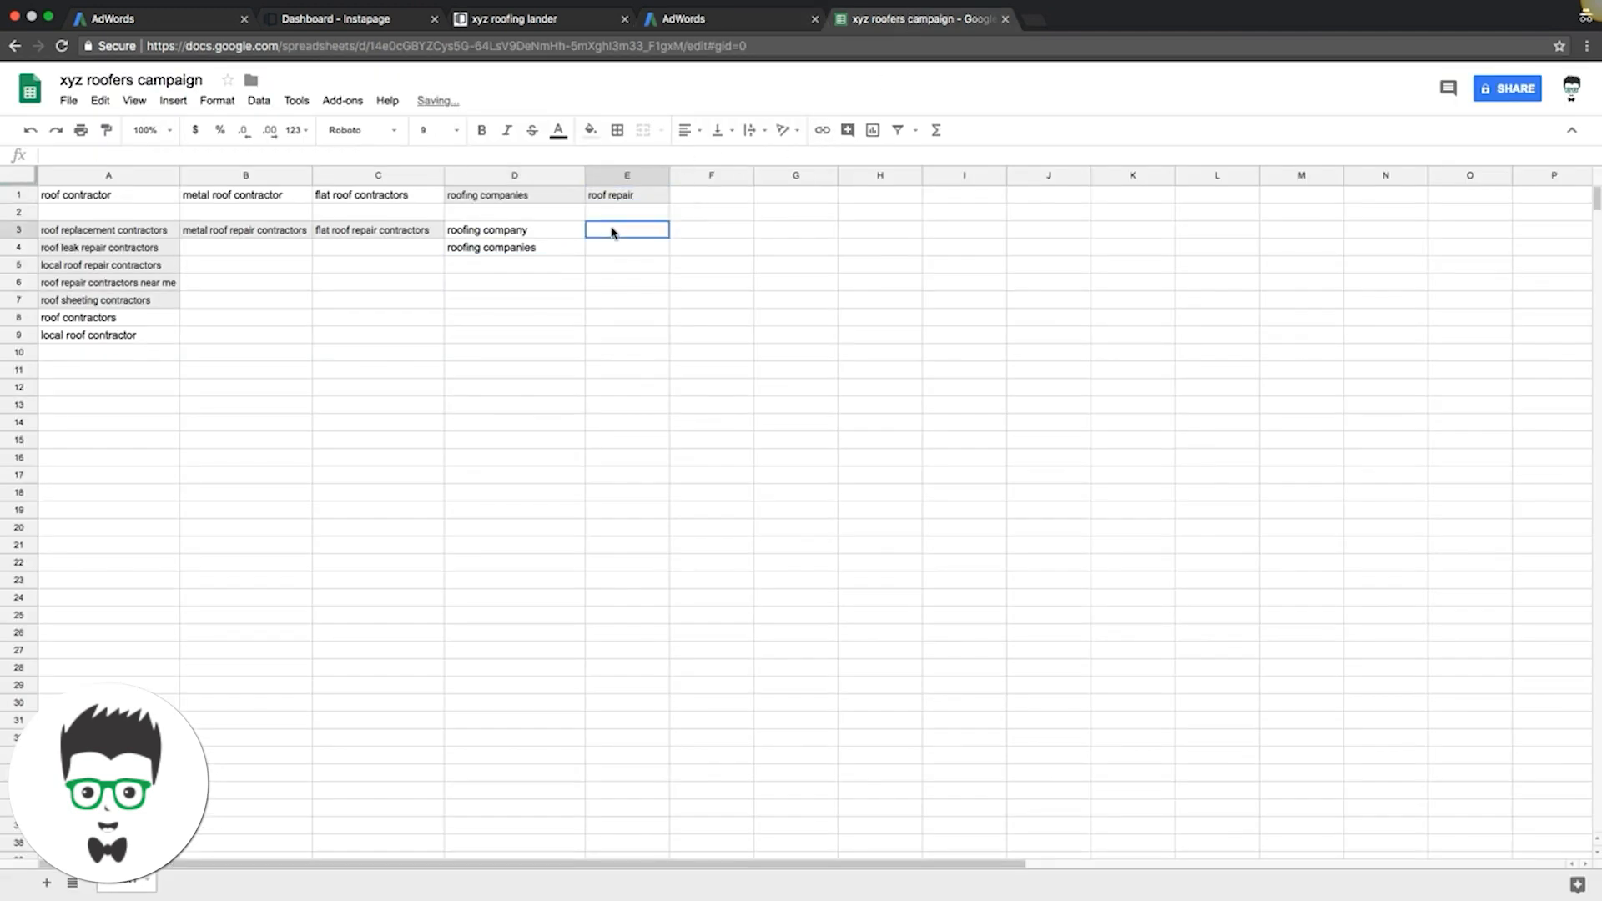
pyautogui.write('roof')
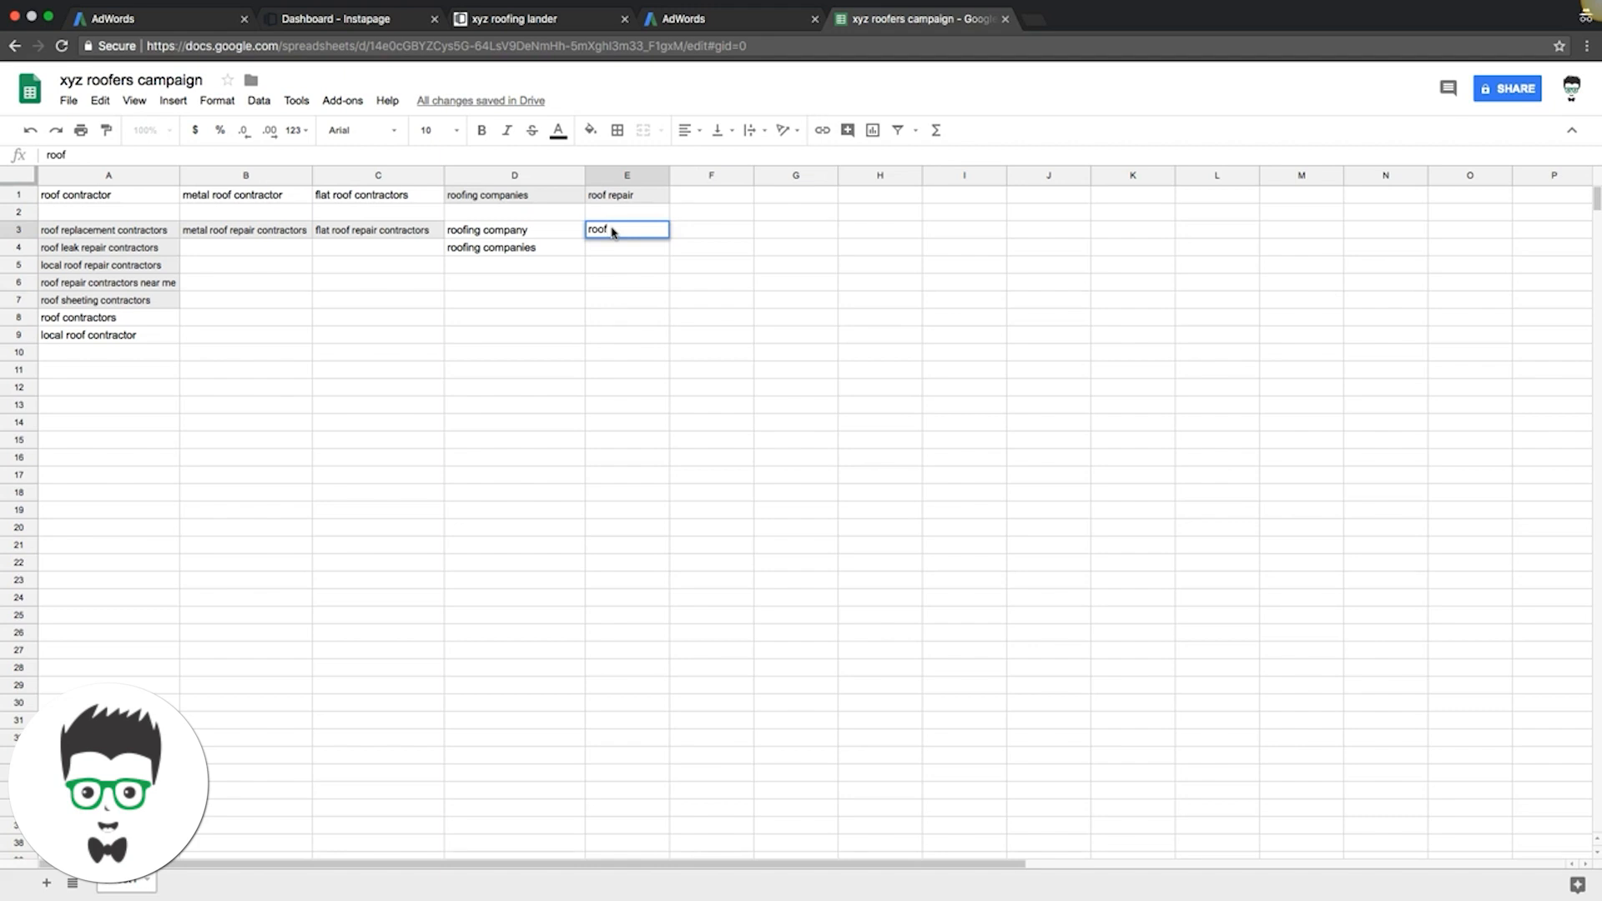
pyautogui.write(' repair')
pyautogui.click(613, 252)
pyautogui.write('roof')
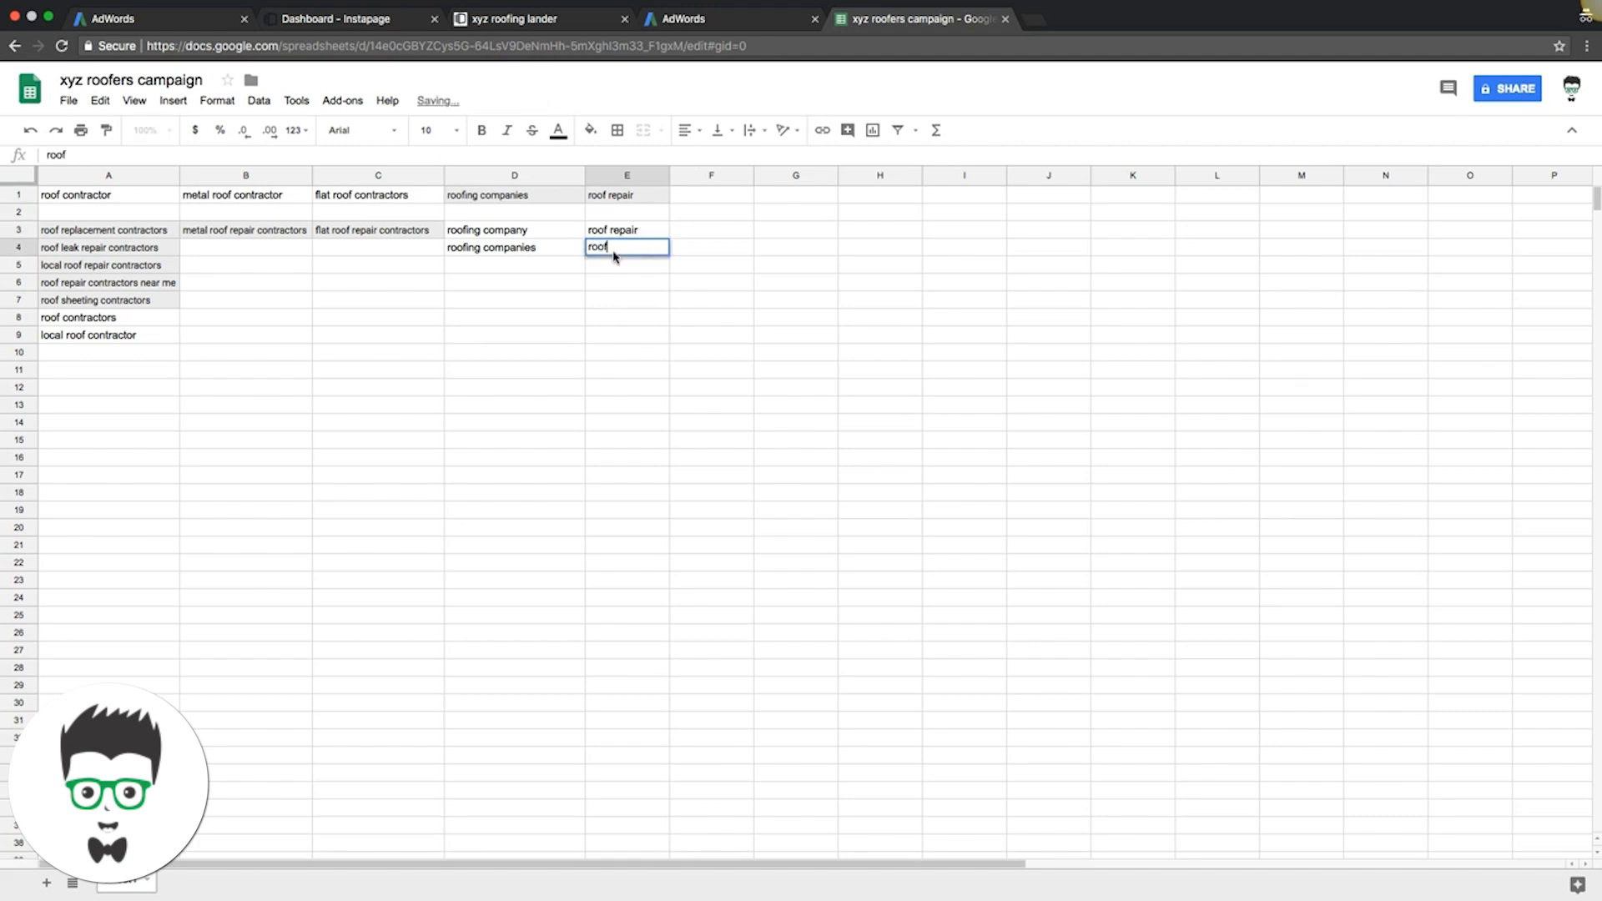
pyautogui.write(' repair services')
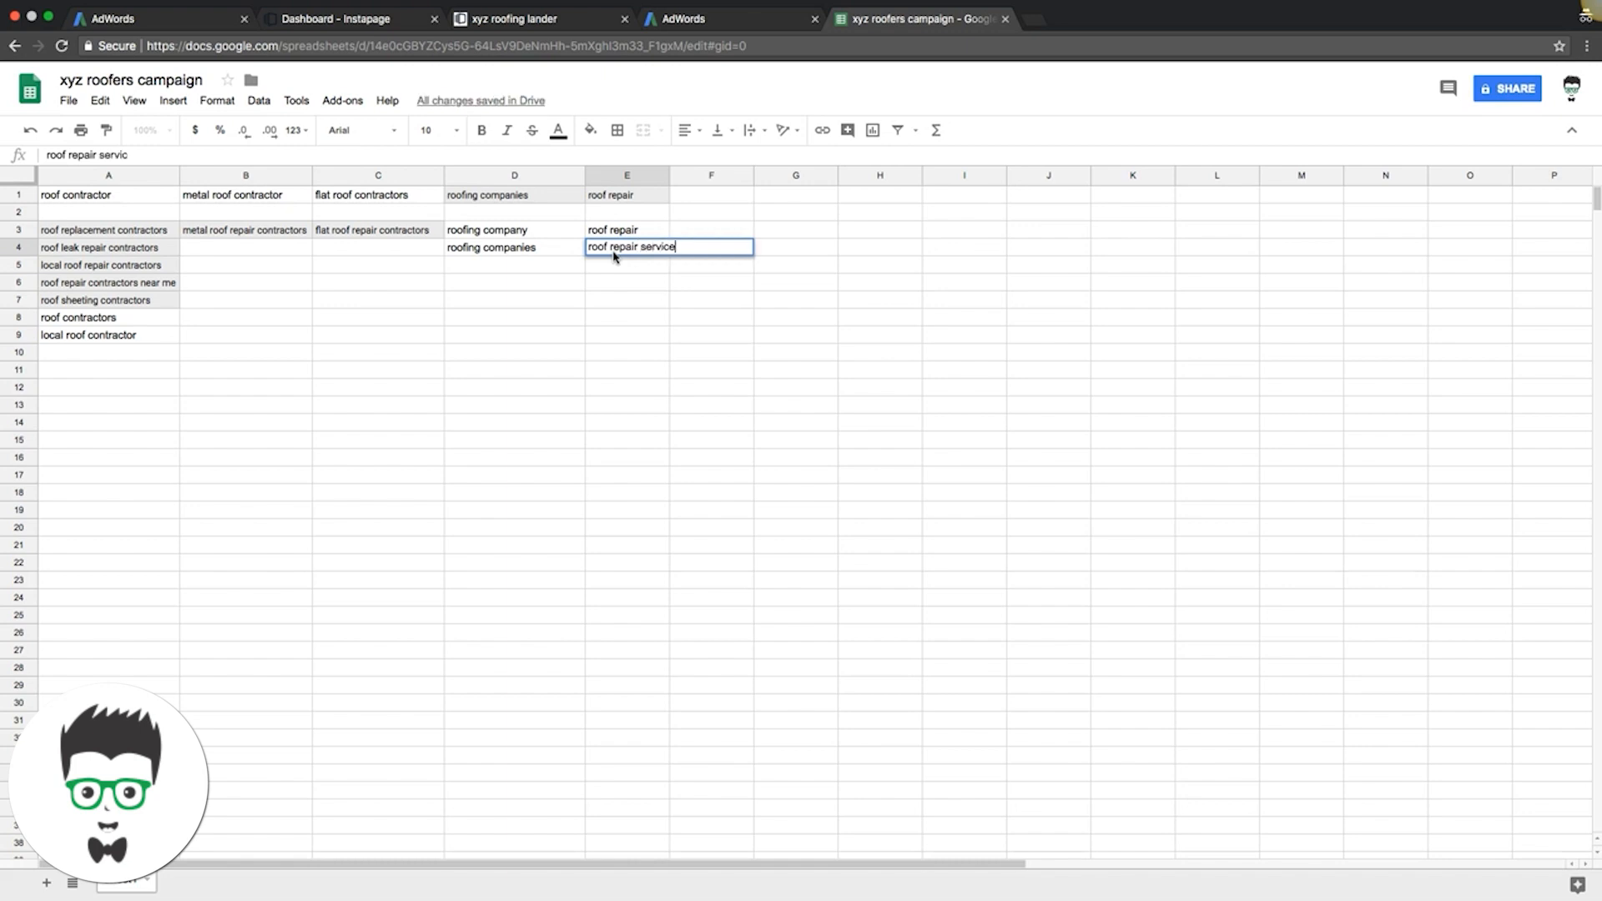
# Widen column E slightly and change its heading in E1 to "roof repair services".
pyautogui.click(661, 176)
pyautogui.moveTo(671, 176); pyautogui.dragTo(692, 176)
pyautogui.click(639, 317)
# Enter "roof repair services" again in the emptied cell E4, below "roof repair".
pyautogui.click(620, 251)
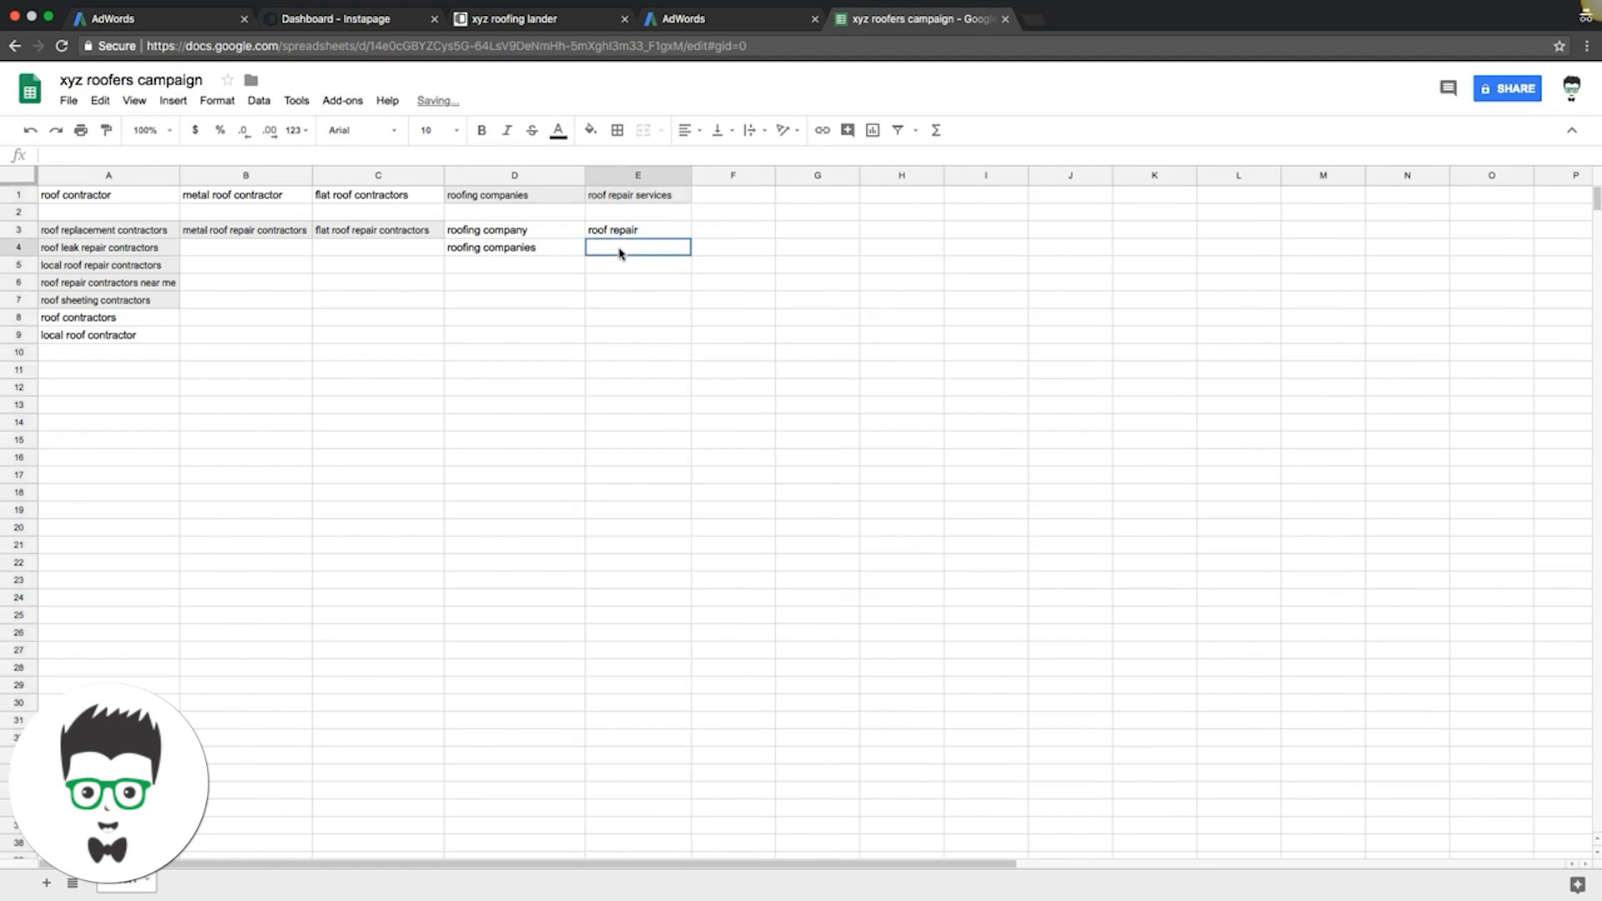
pyautogui.write('roof rep')
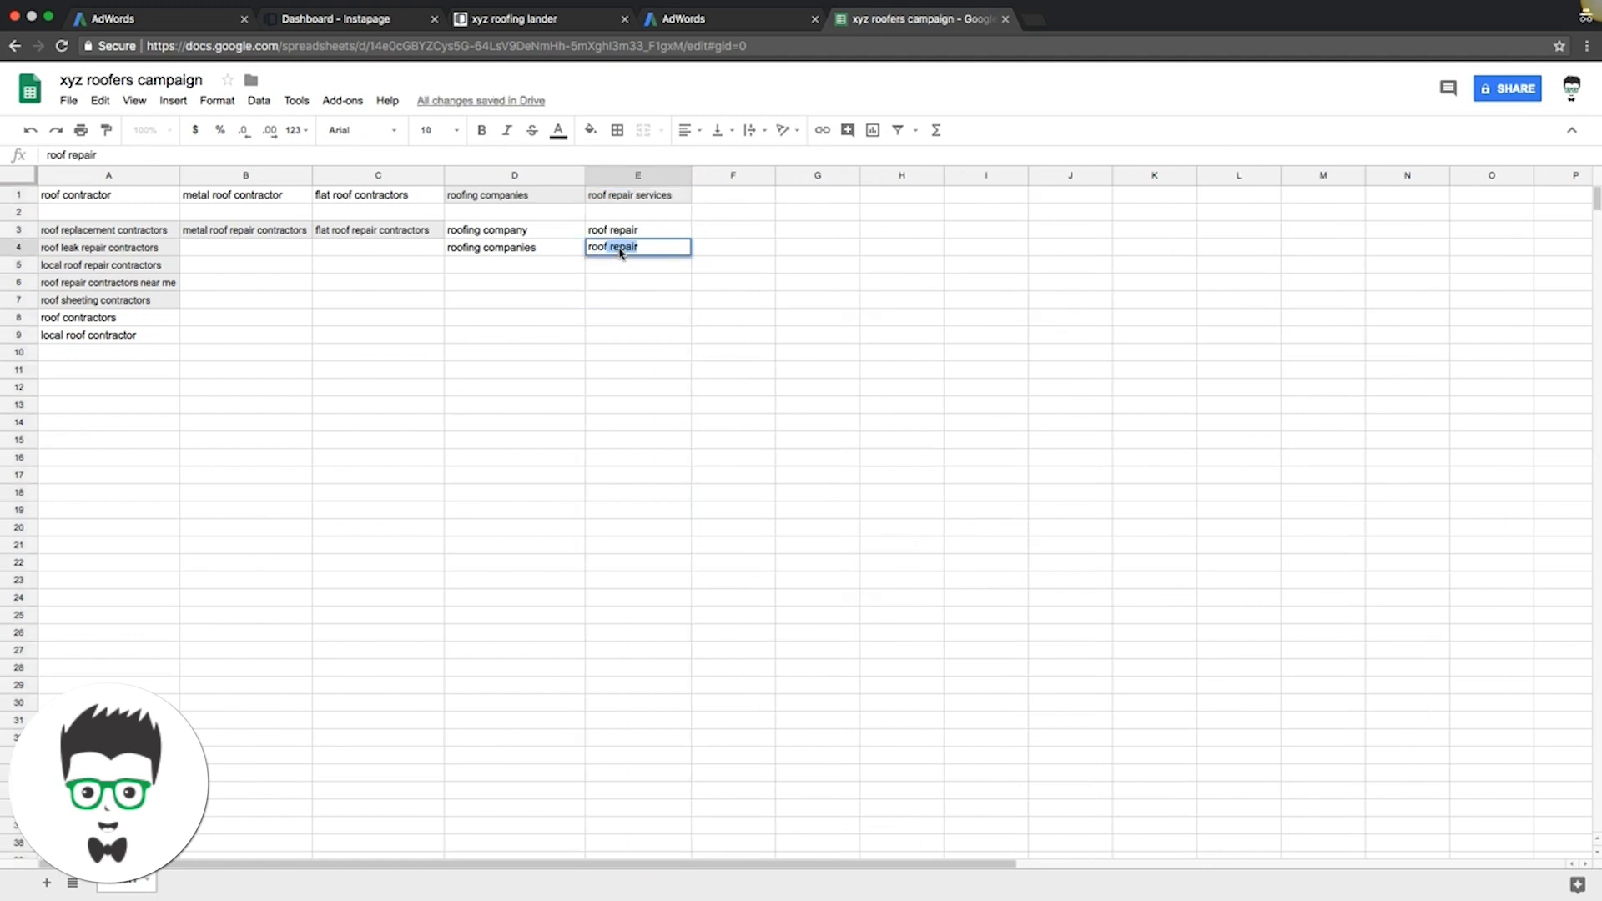
pyautogui.write('air services')
pyautogui.press('Return')
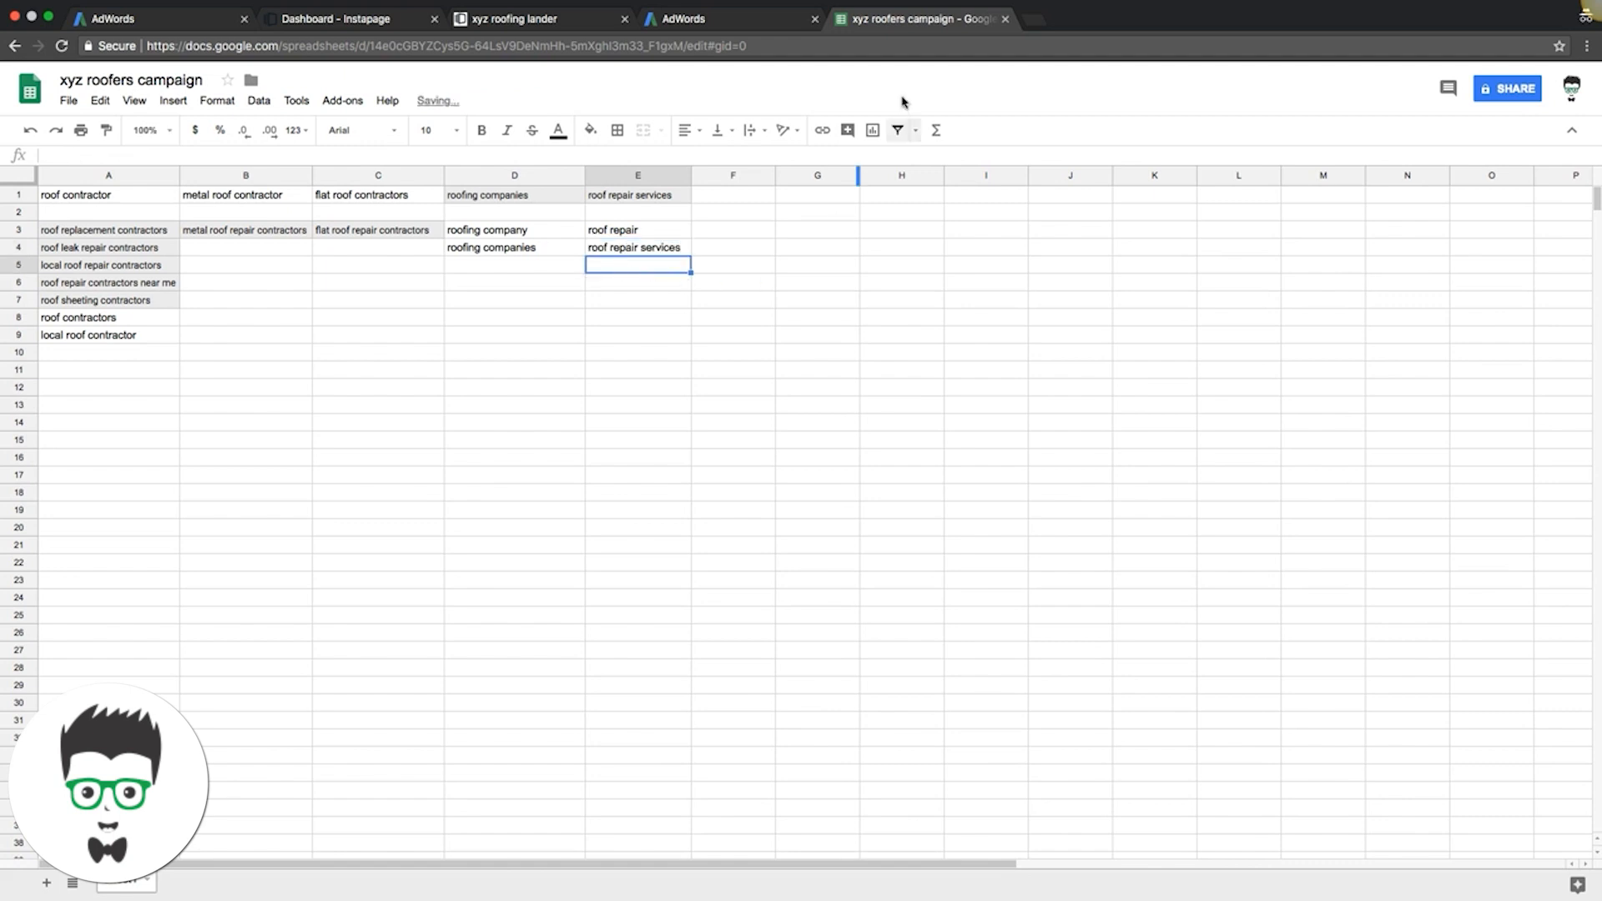
# Copy "roof replacement" from the AdWords keyword ideas into F1 of the campaign spreadsheet as the next group heading.
pyautogui.click(731, 21)
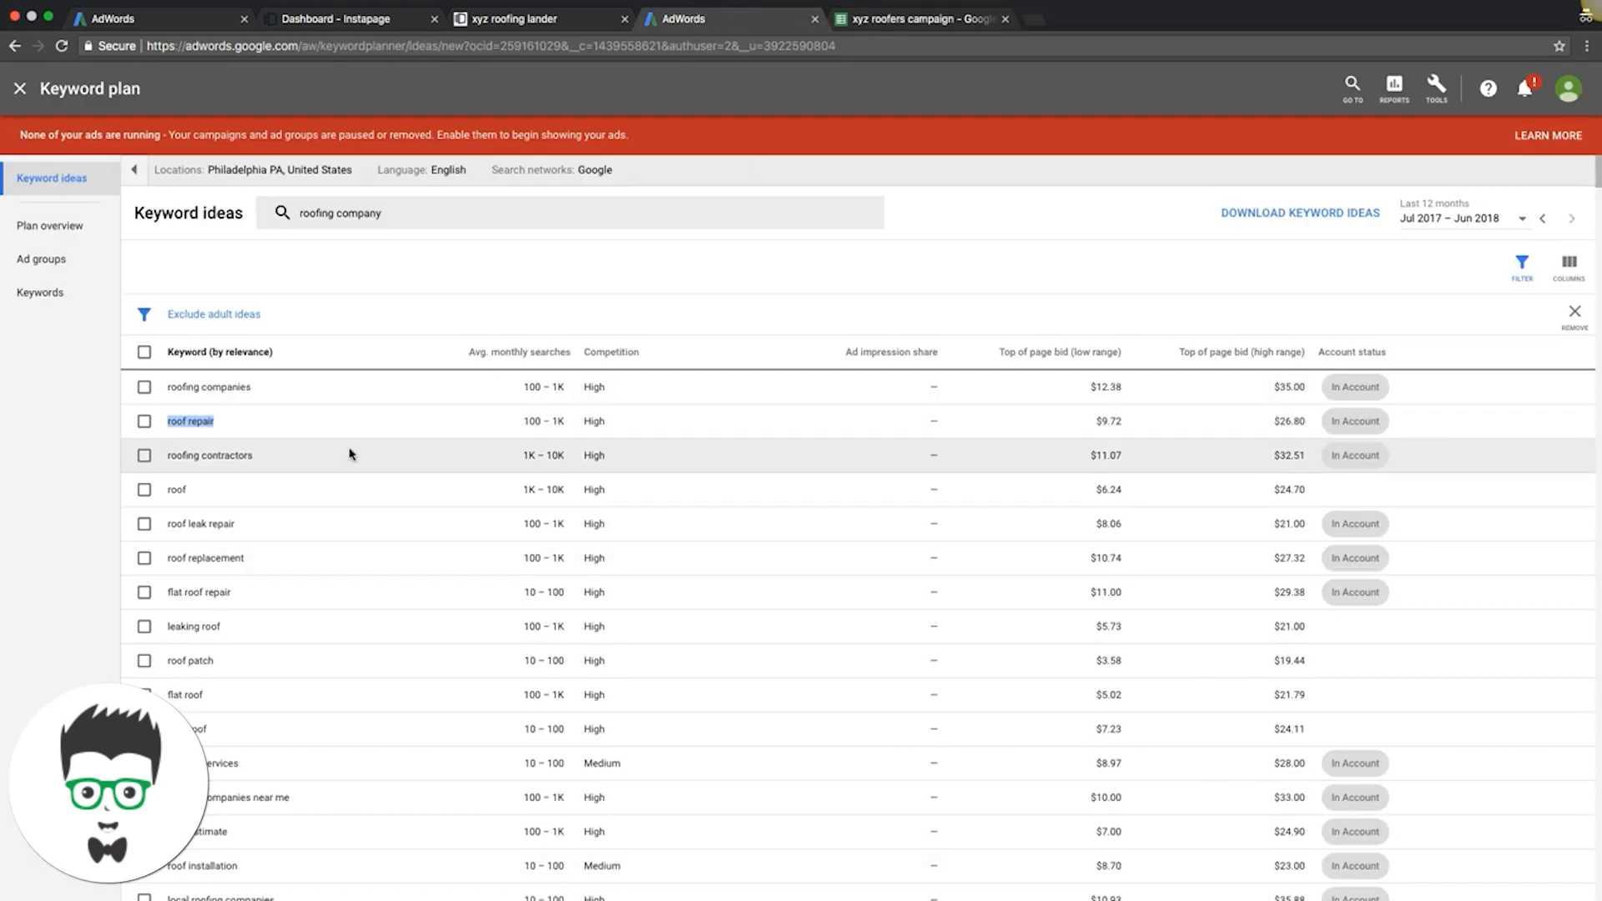
pyautogui.scroll(-2, 347, 454)
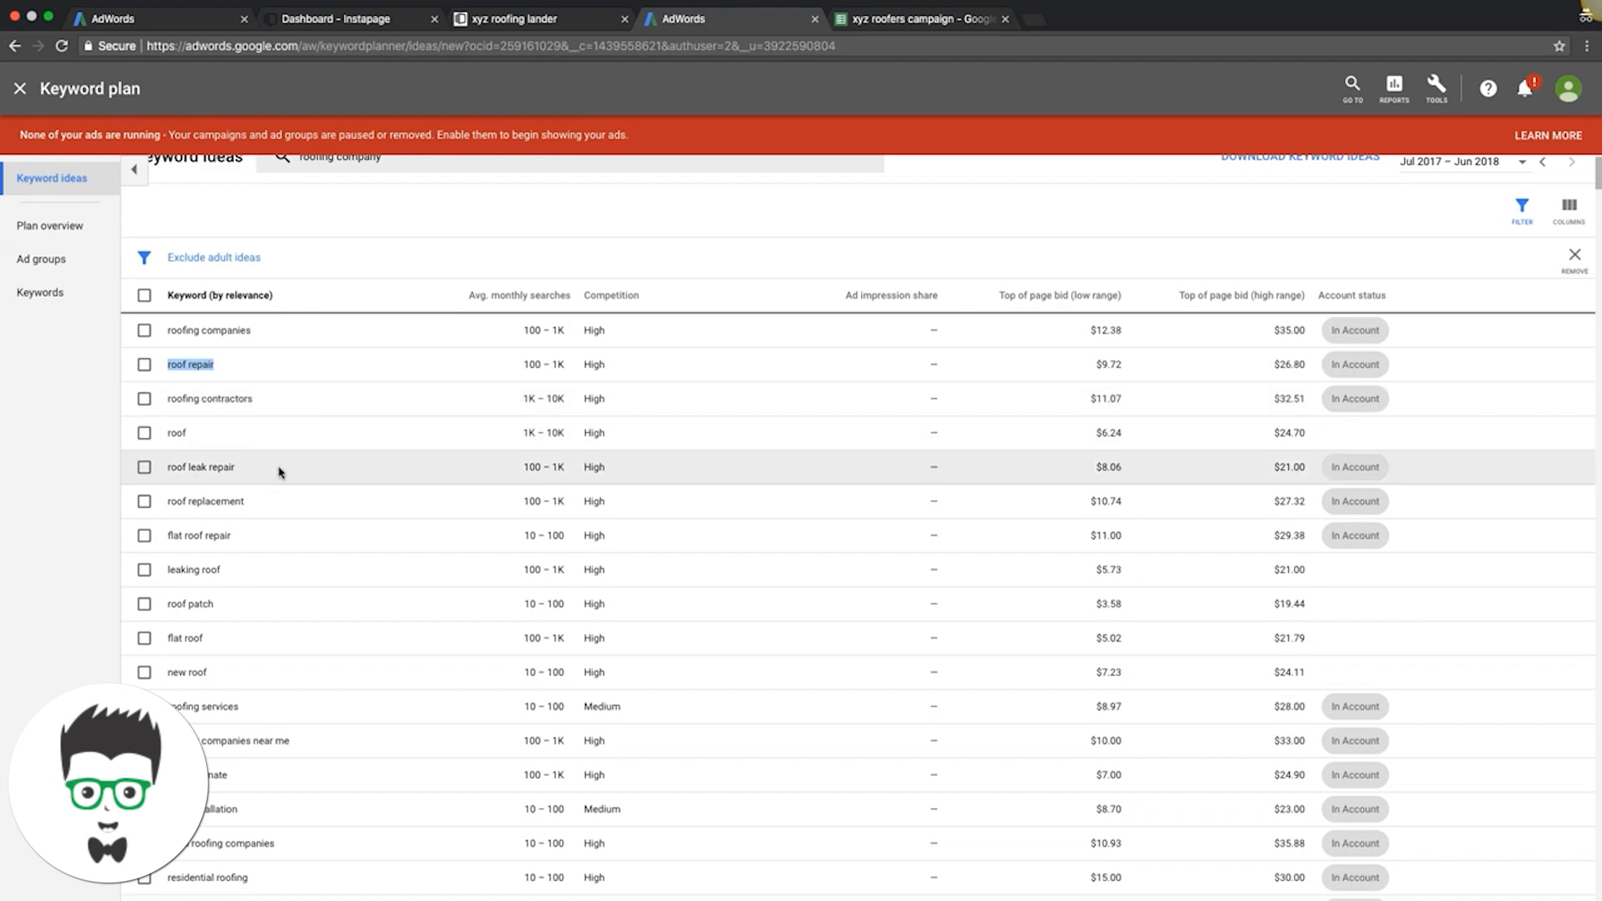
pyautogui.scroll(-2, 273, 472)
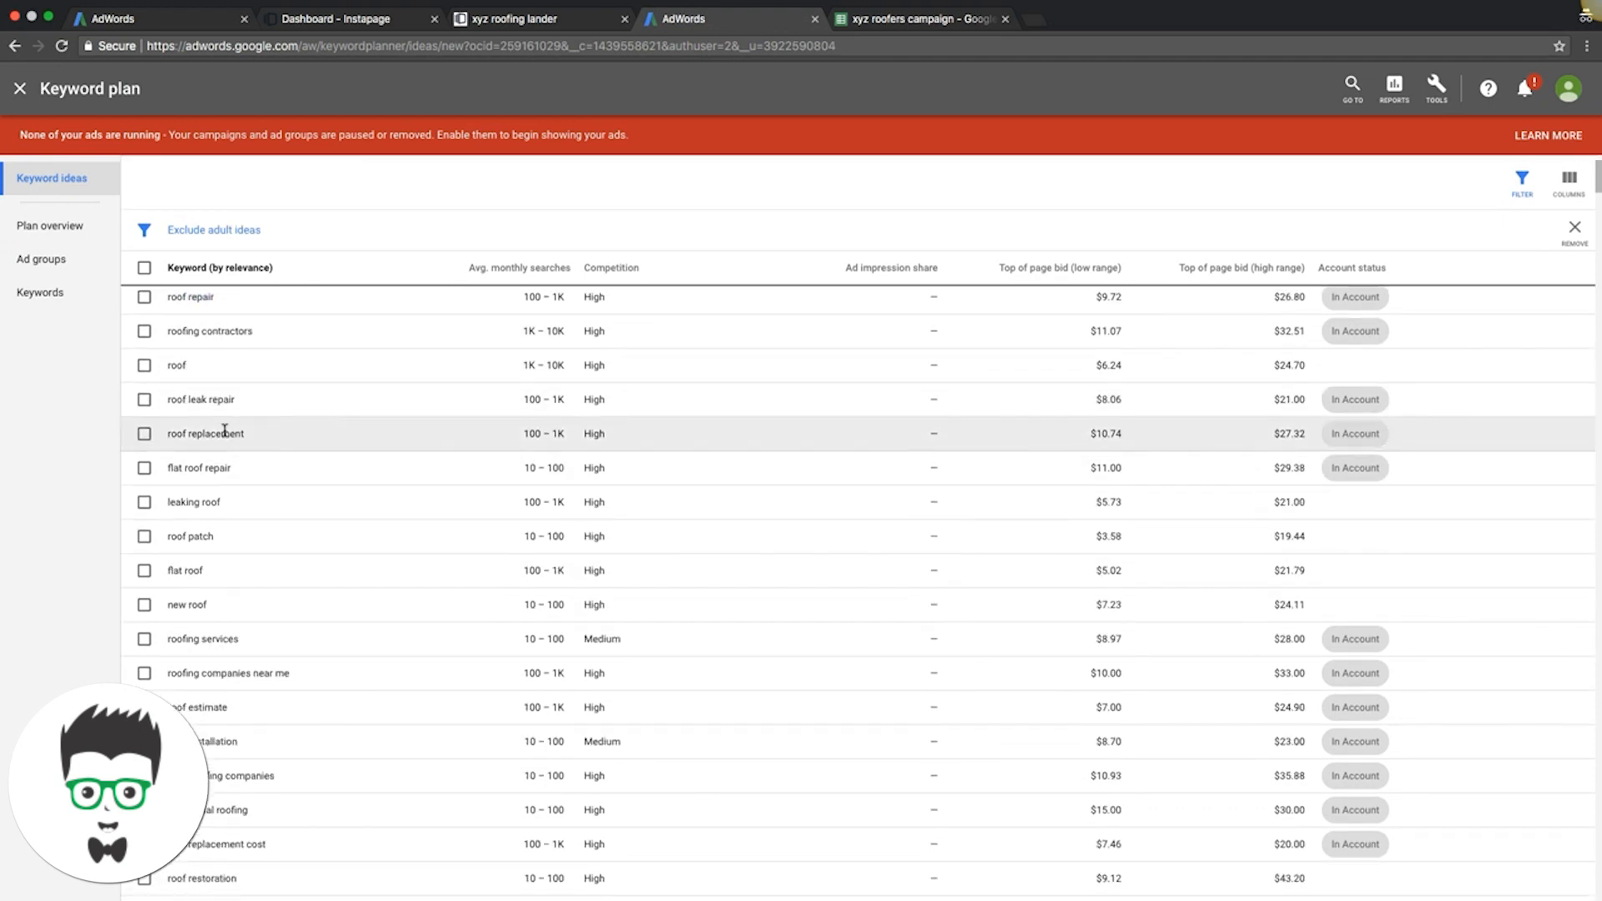
pyautogui.tripleClick(223, 433)
pyautogui.press('super+c')
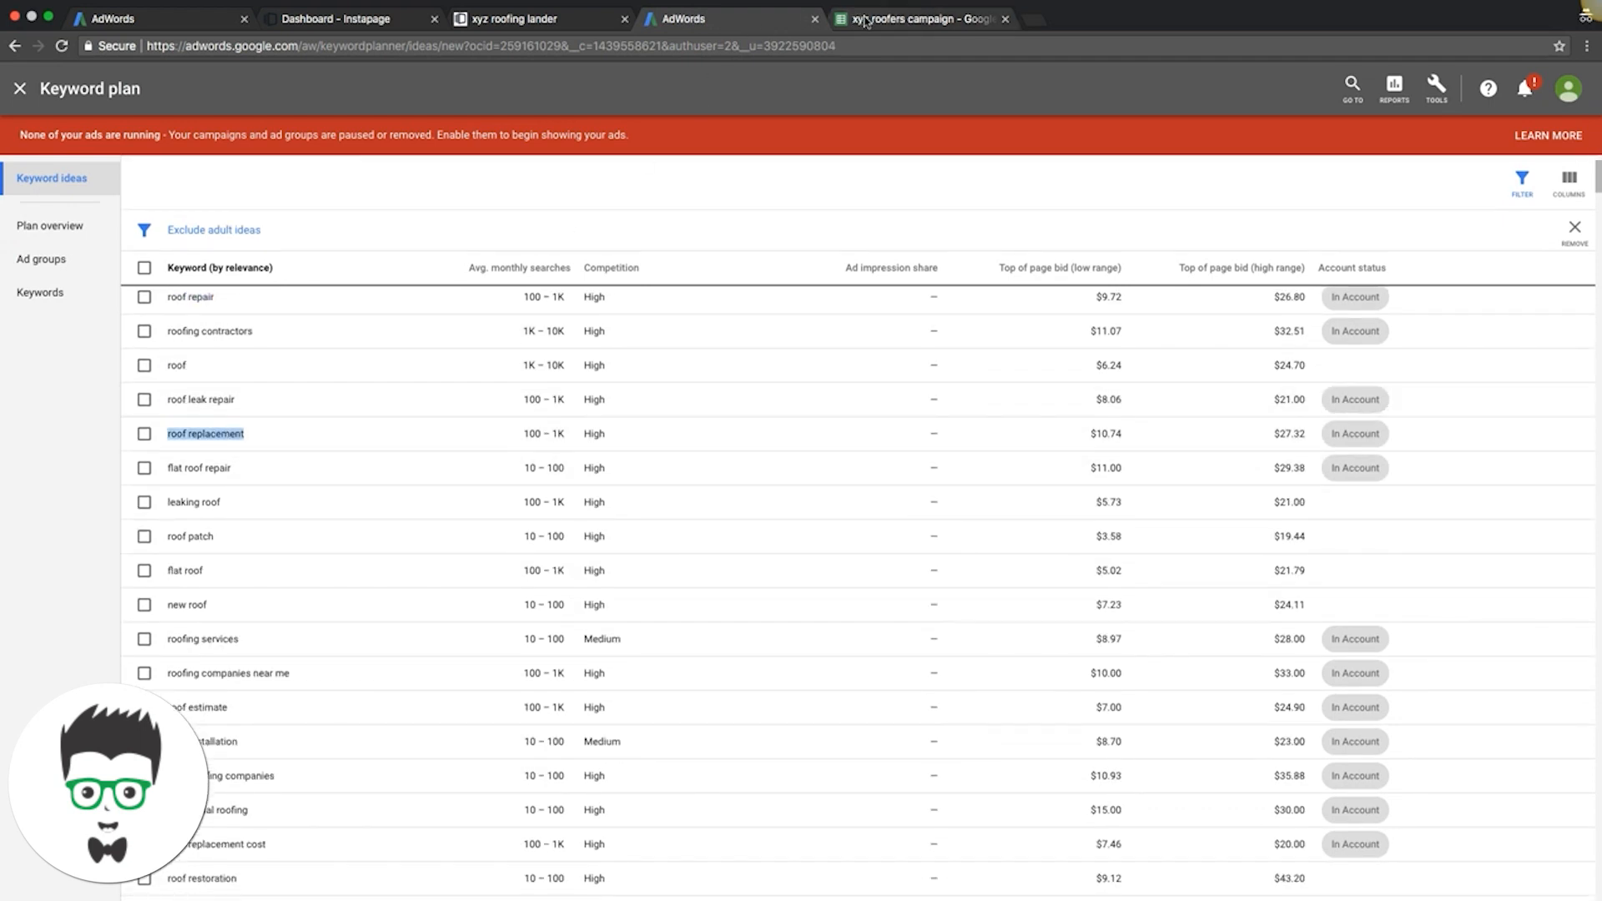
pyautogui.click(909, 19)
pyautogui.click(729, 200)
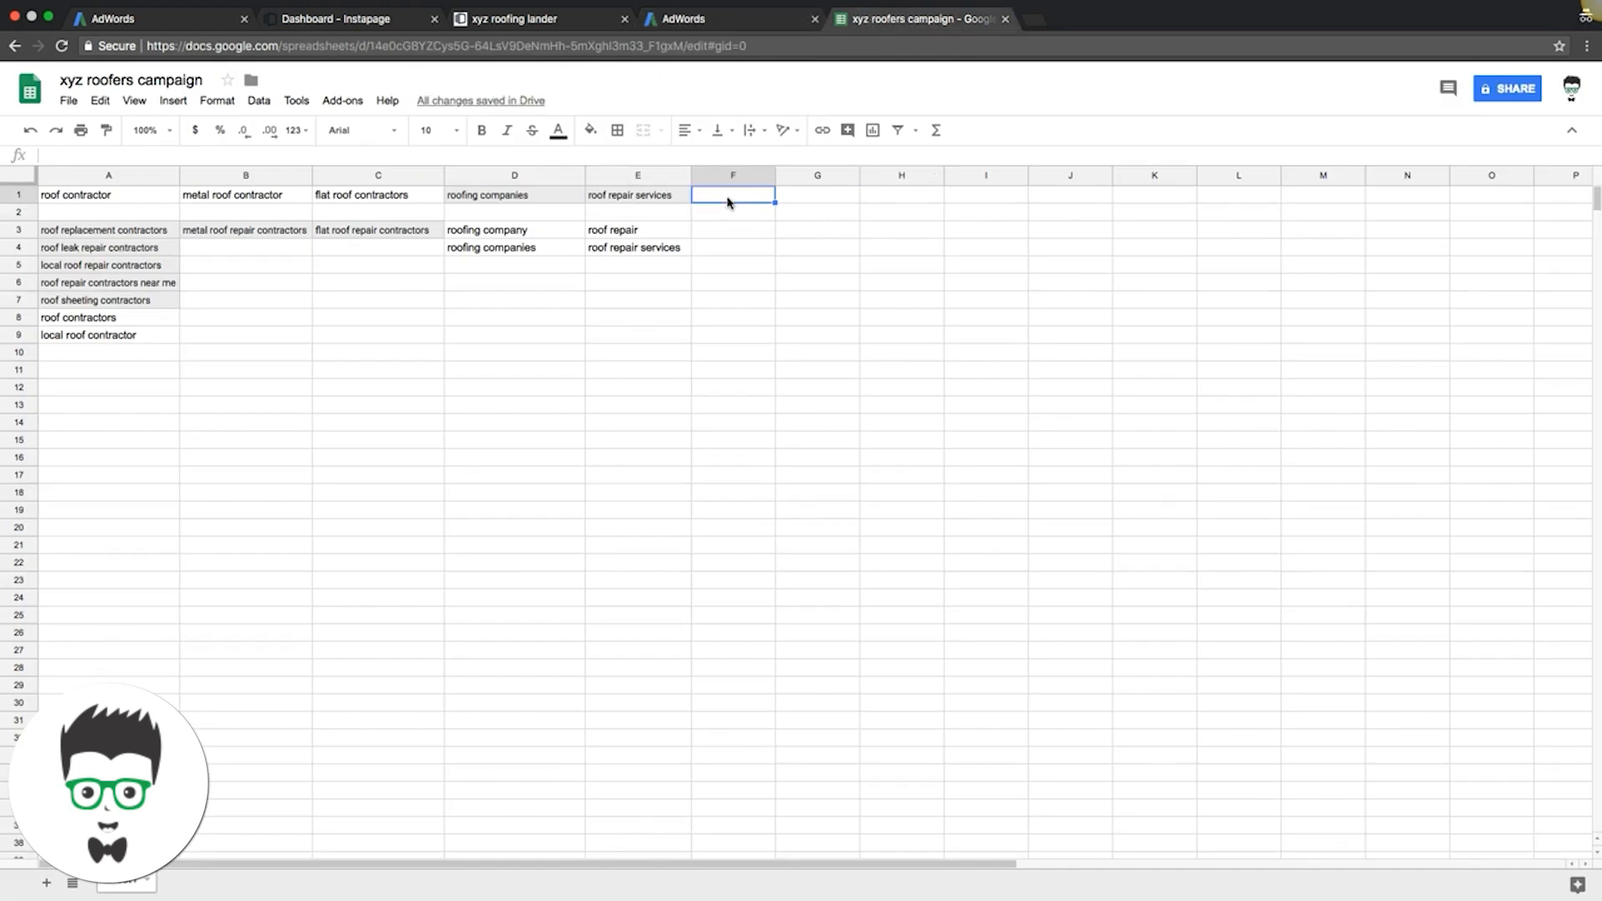
pyautogui.press('super+v')
# Copy the "roof replacement" heading text from F1 into F3 as that group's first keyword.
pyautogui.click(716, 248)
pyautogui.click(714, 237)
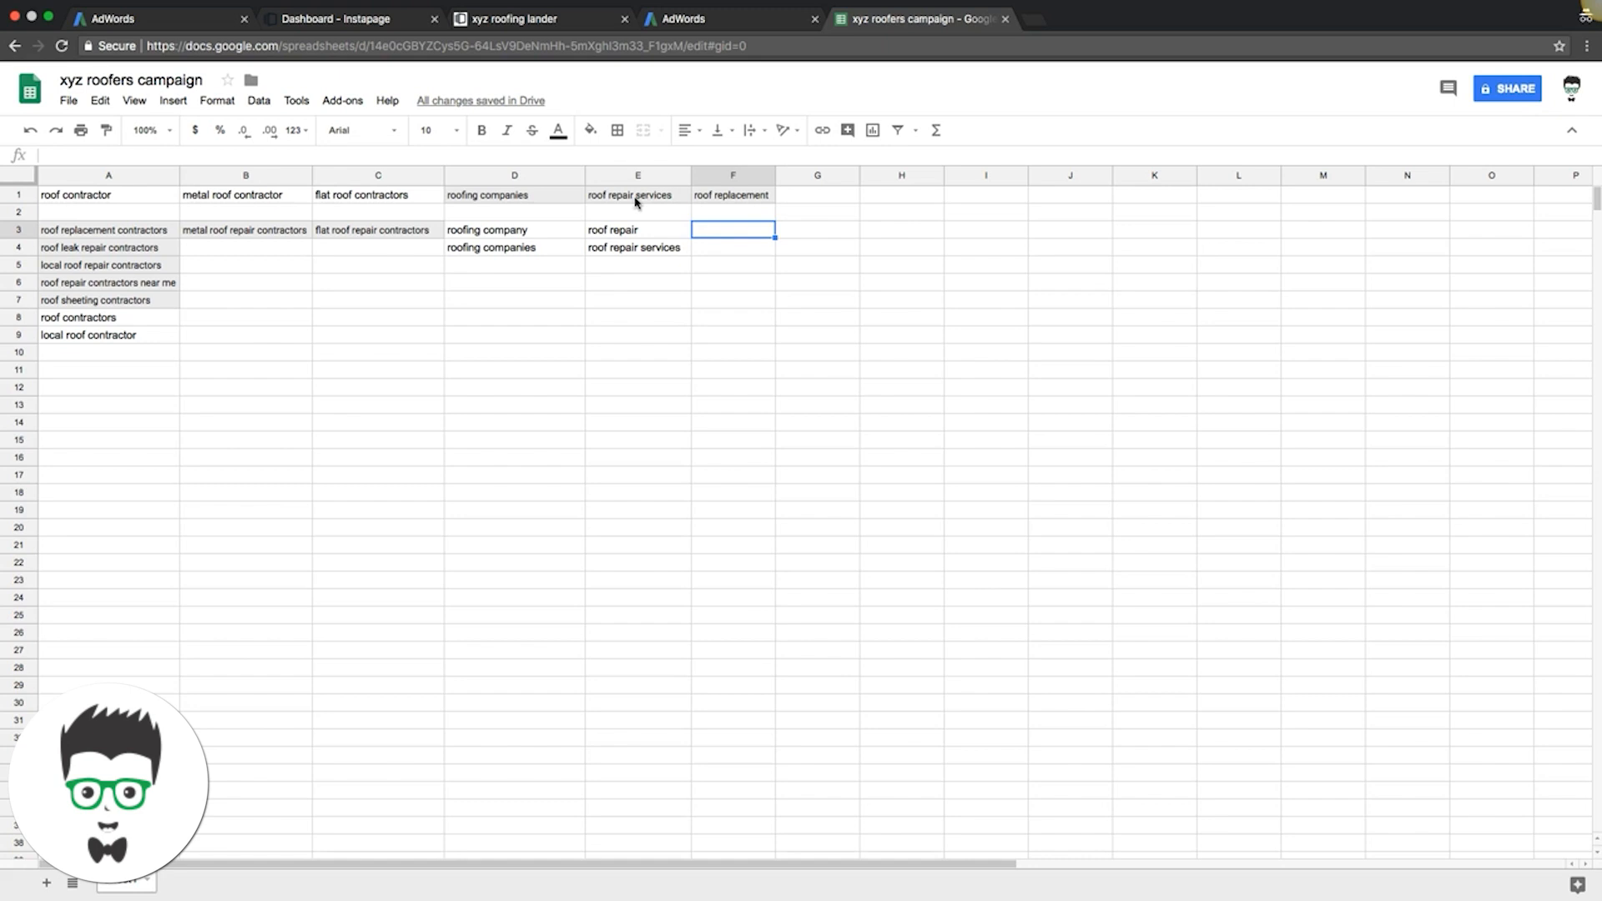
pyautogui.click(624, 267)
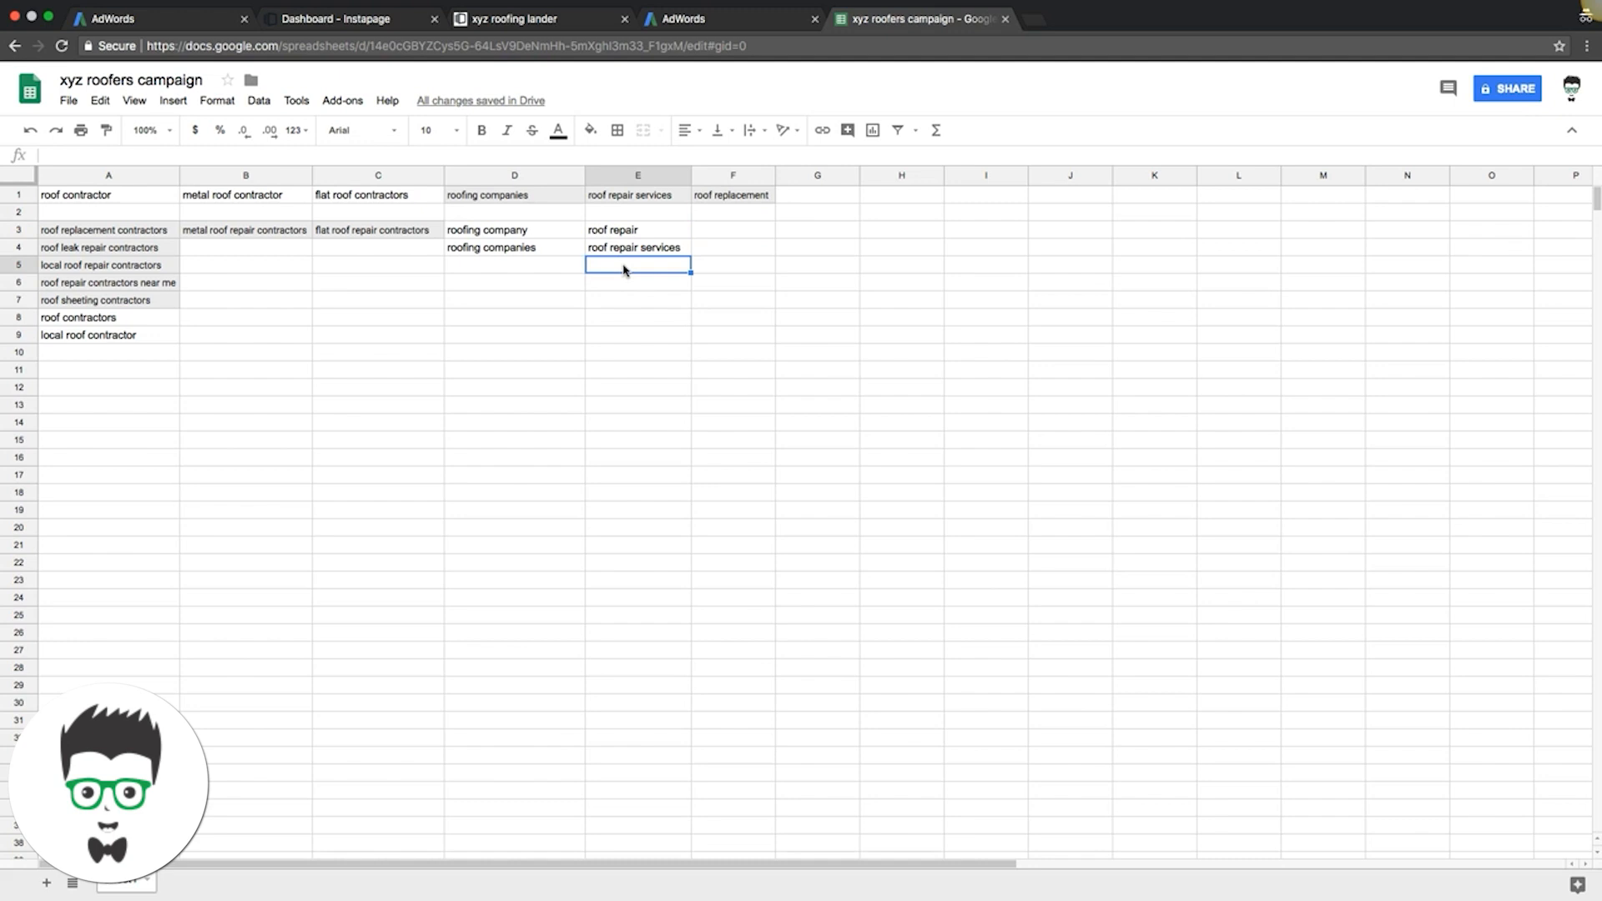
pyautogui.click(716, 232)
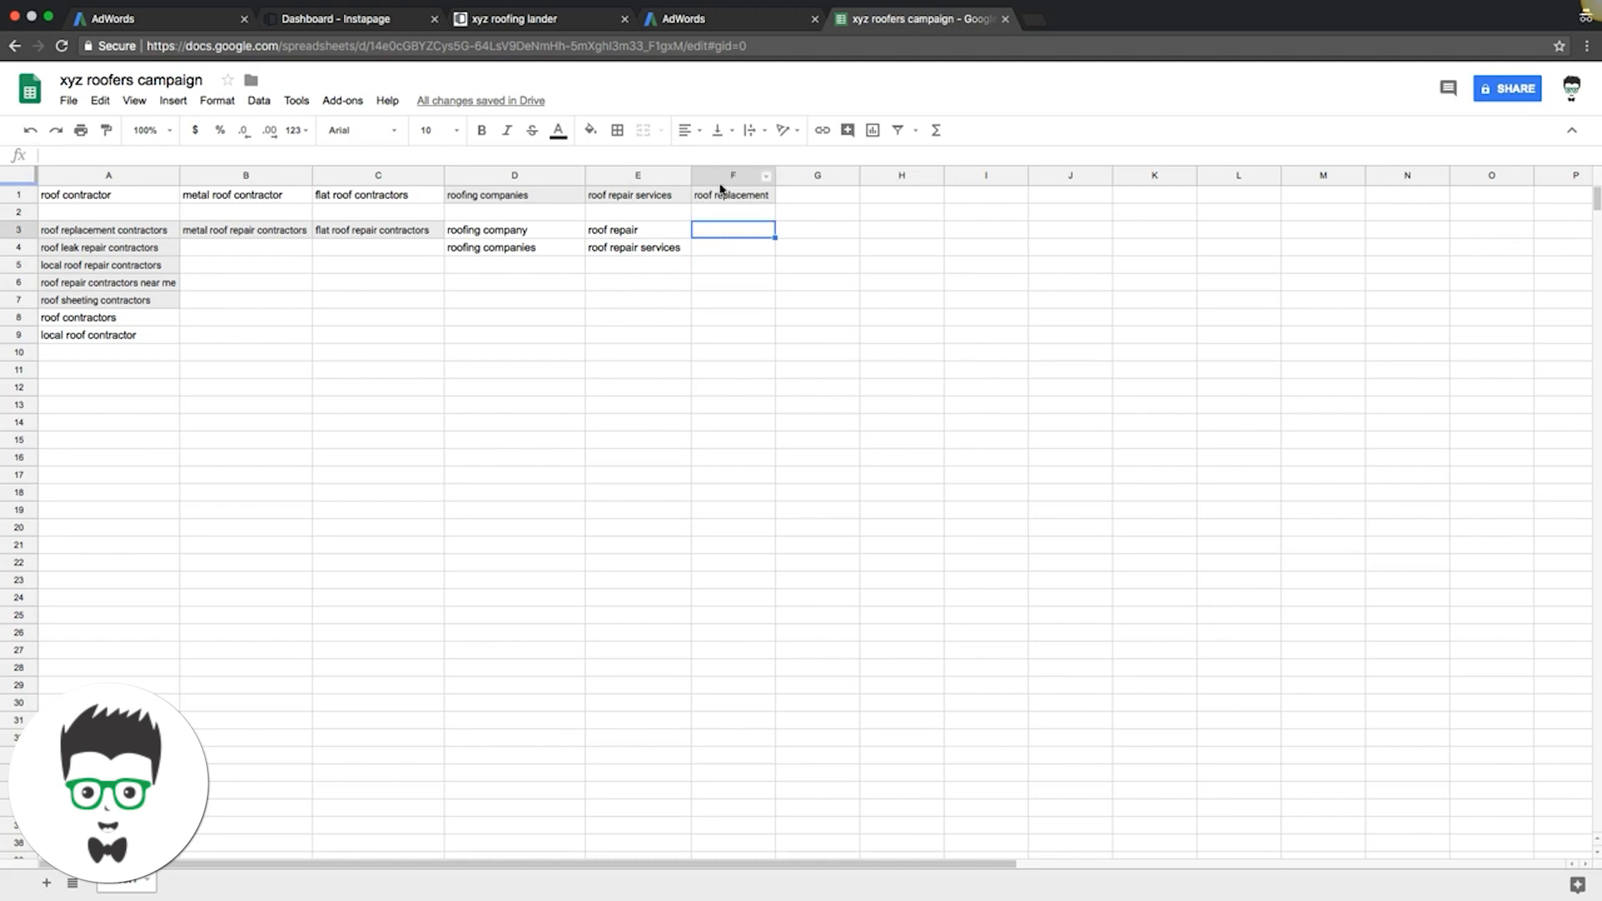
pyautogui.tripleClick(719, 195)
pyautogui.press('super+c')
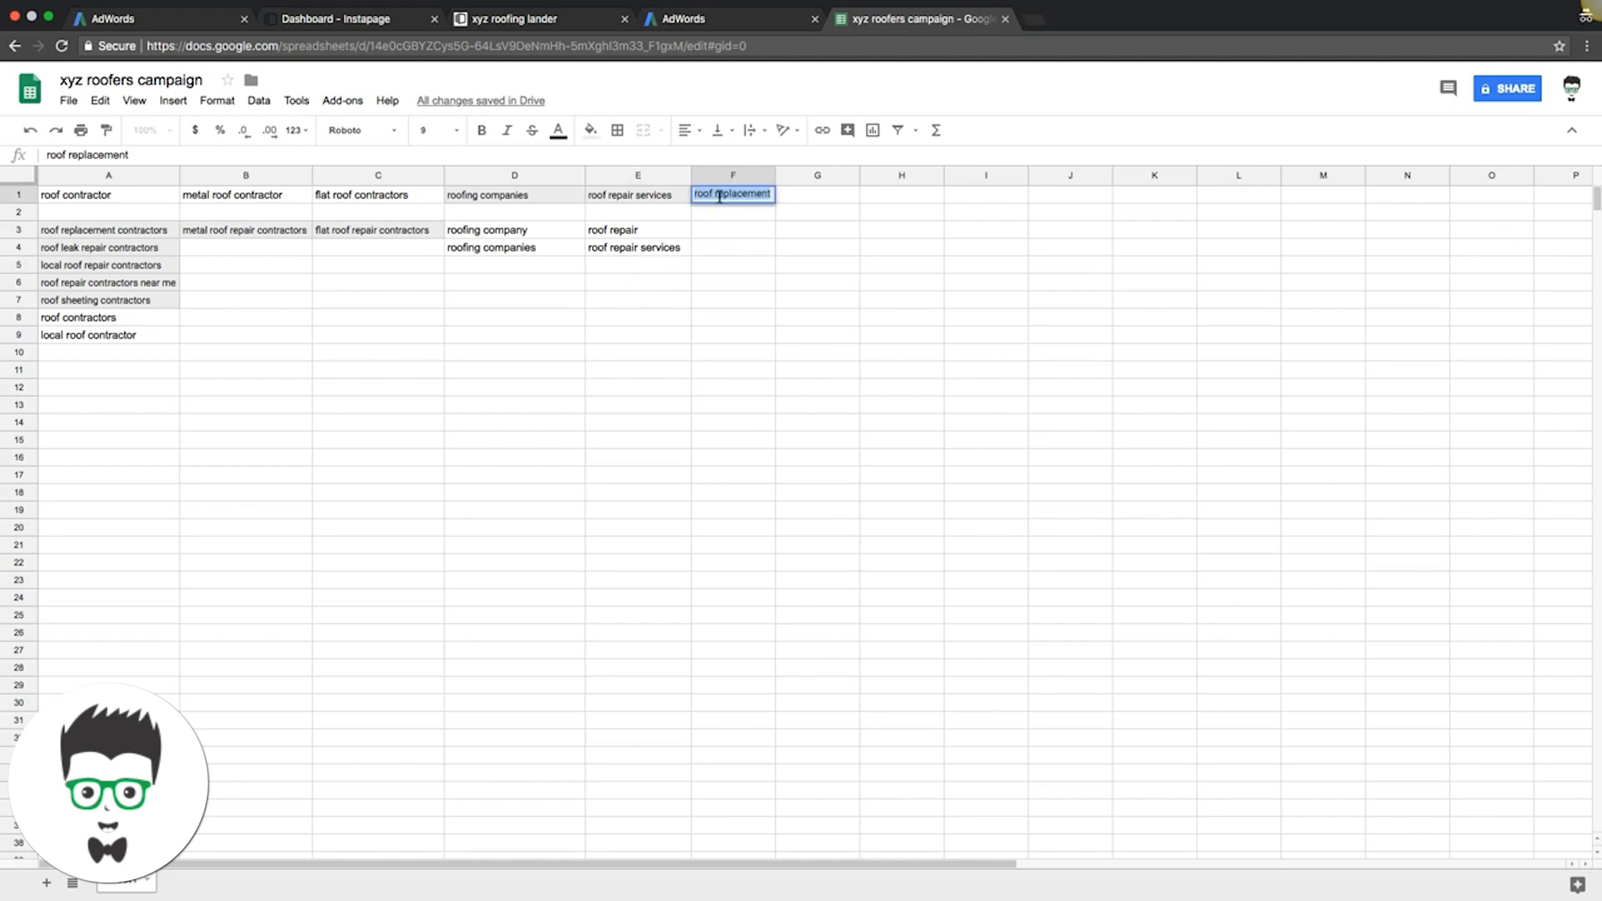
pyautogui.click(728, 235)
pyautogui.press('super+v')
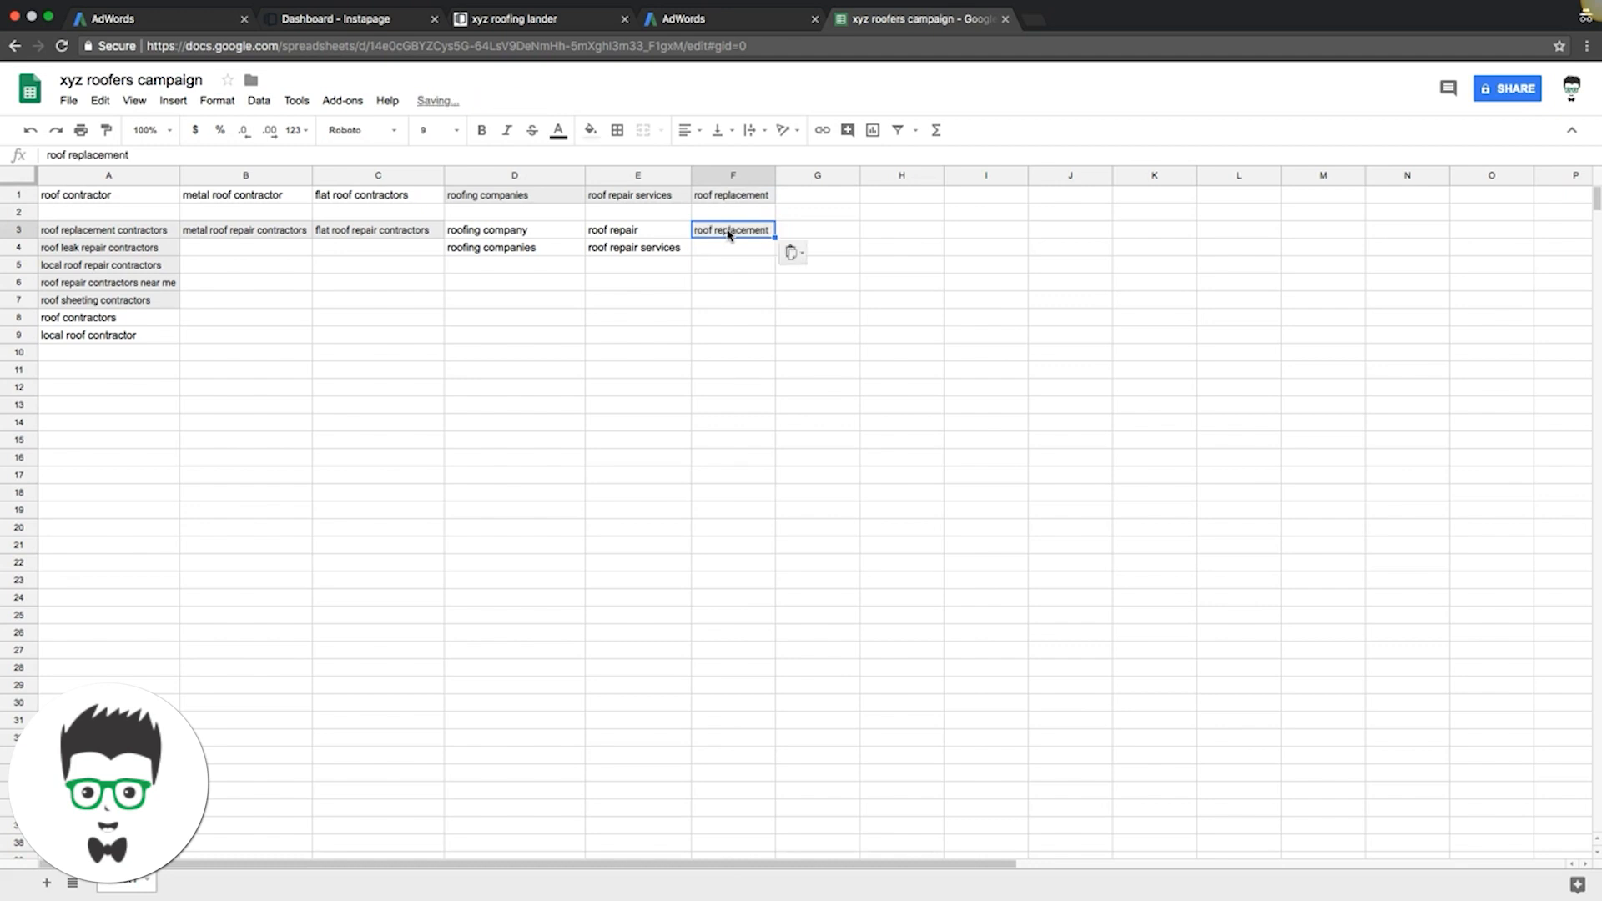
# Enter "roof replacement services" in F4 below "roof replacement" and widen column F to fit it.
pyautogui.click(719, 251)
pyautogui.press('super+v')
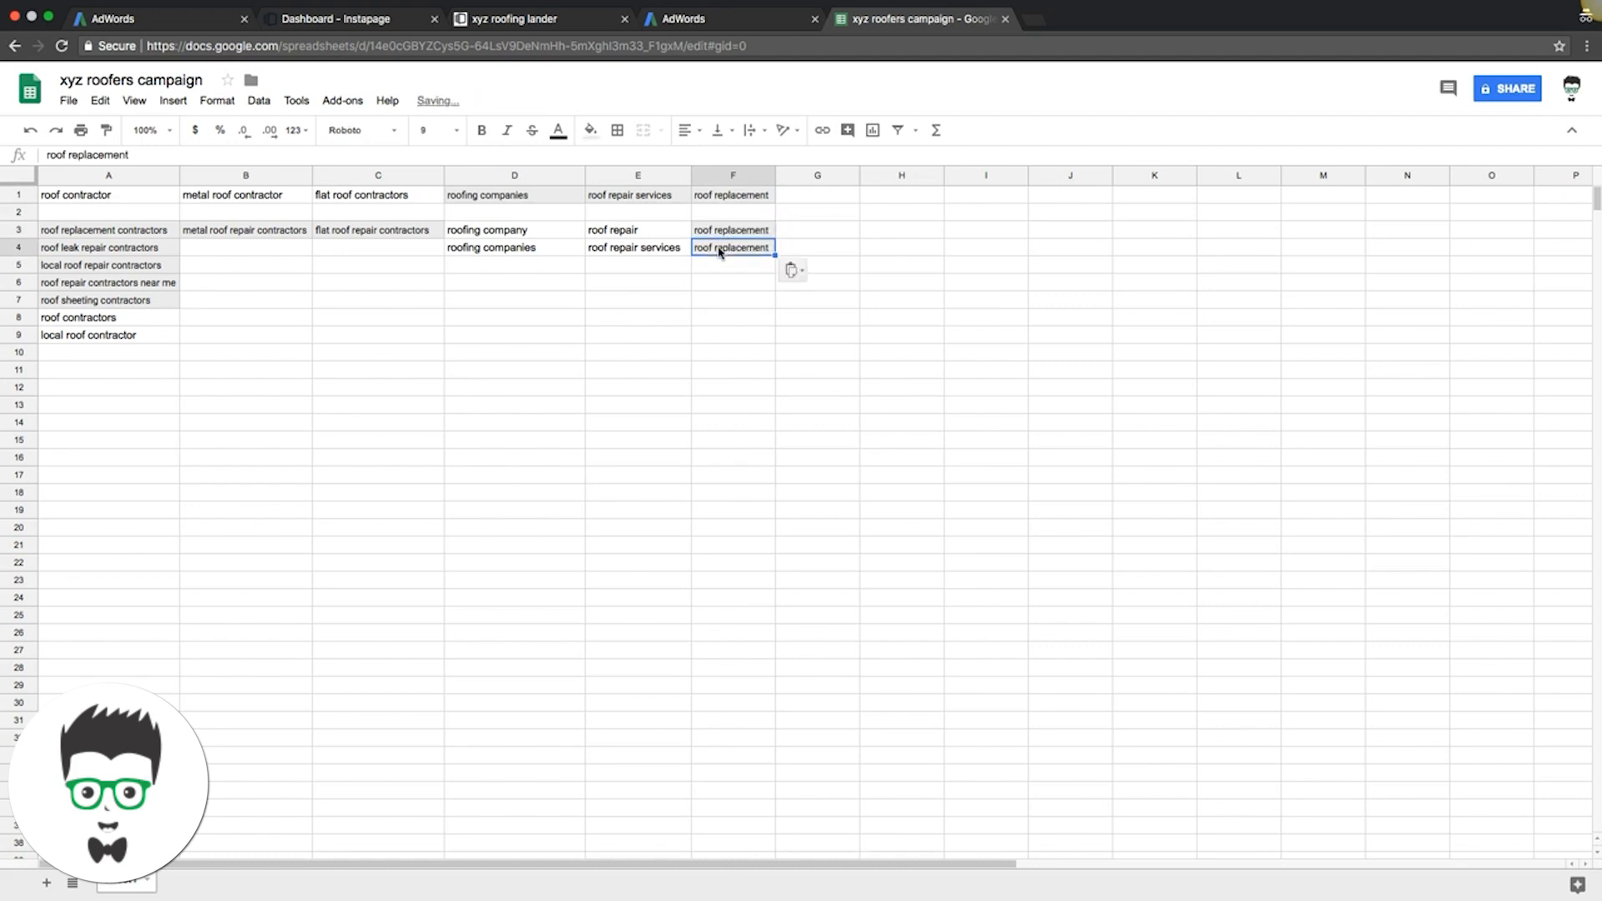
pyautogui.doubleClick(748, 249)
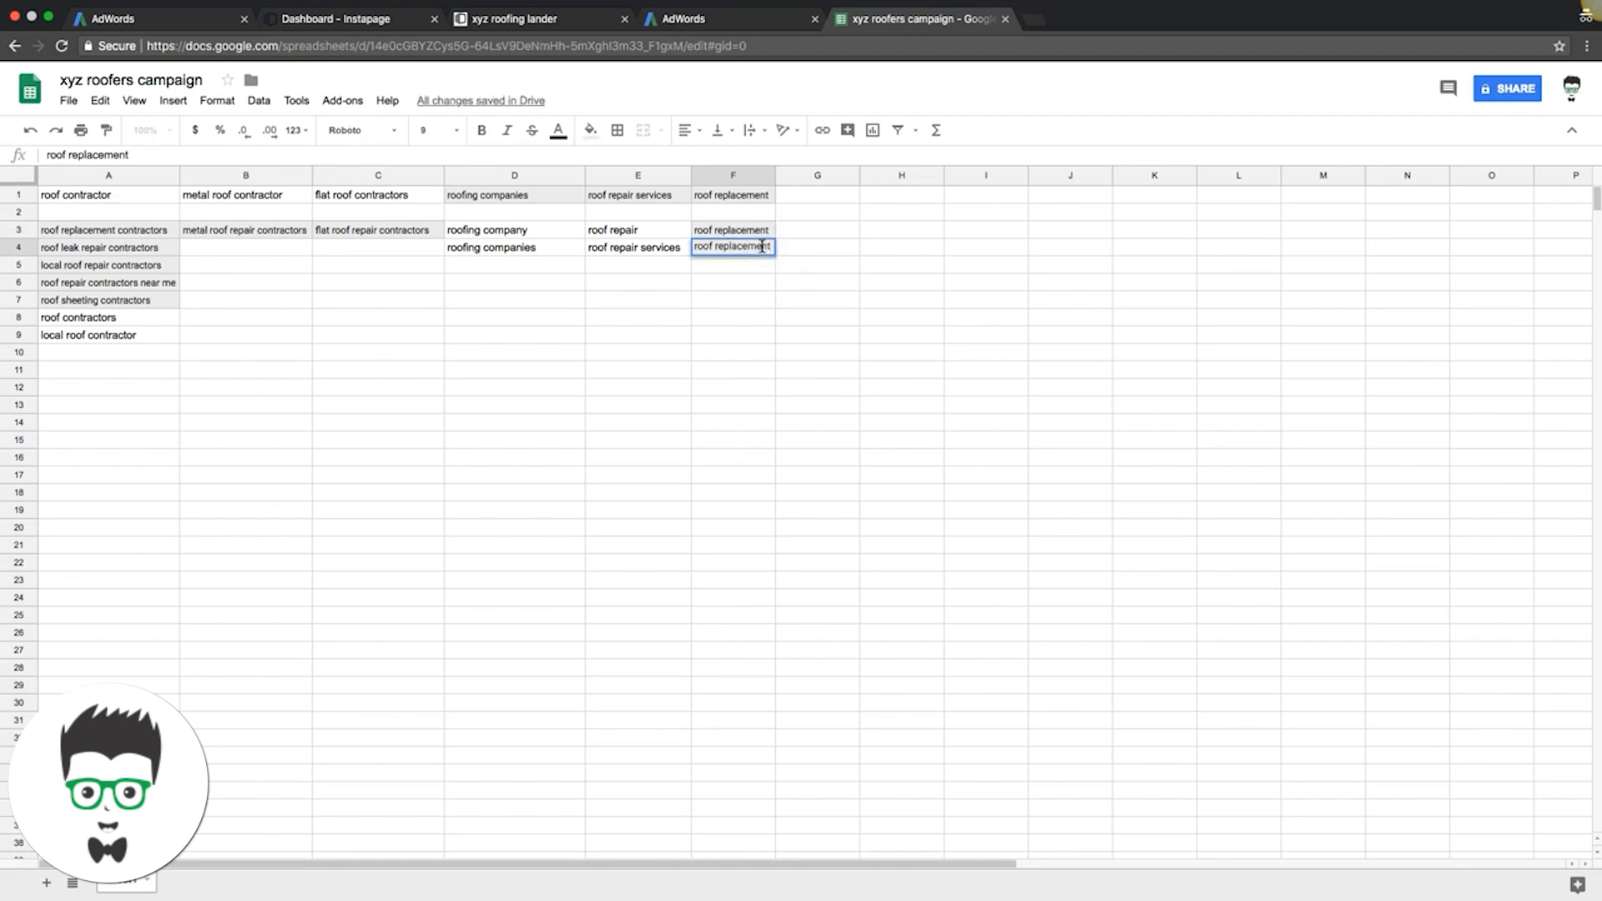
pyautogui.write('services')
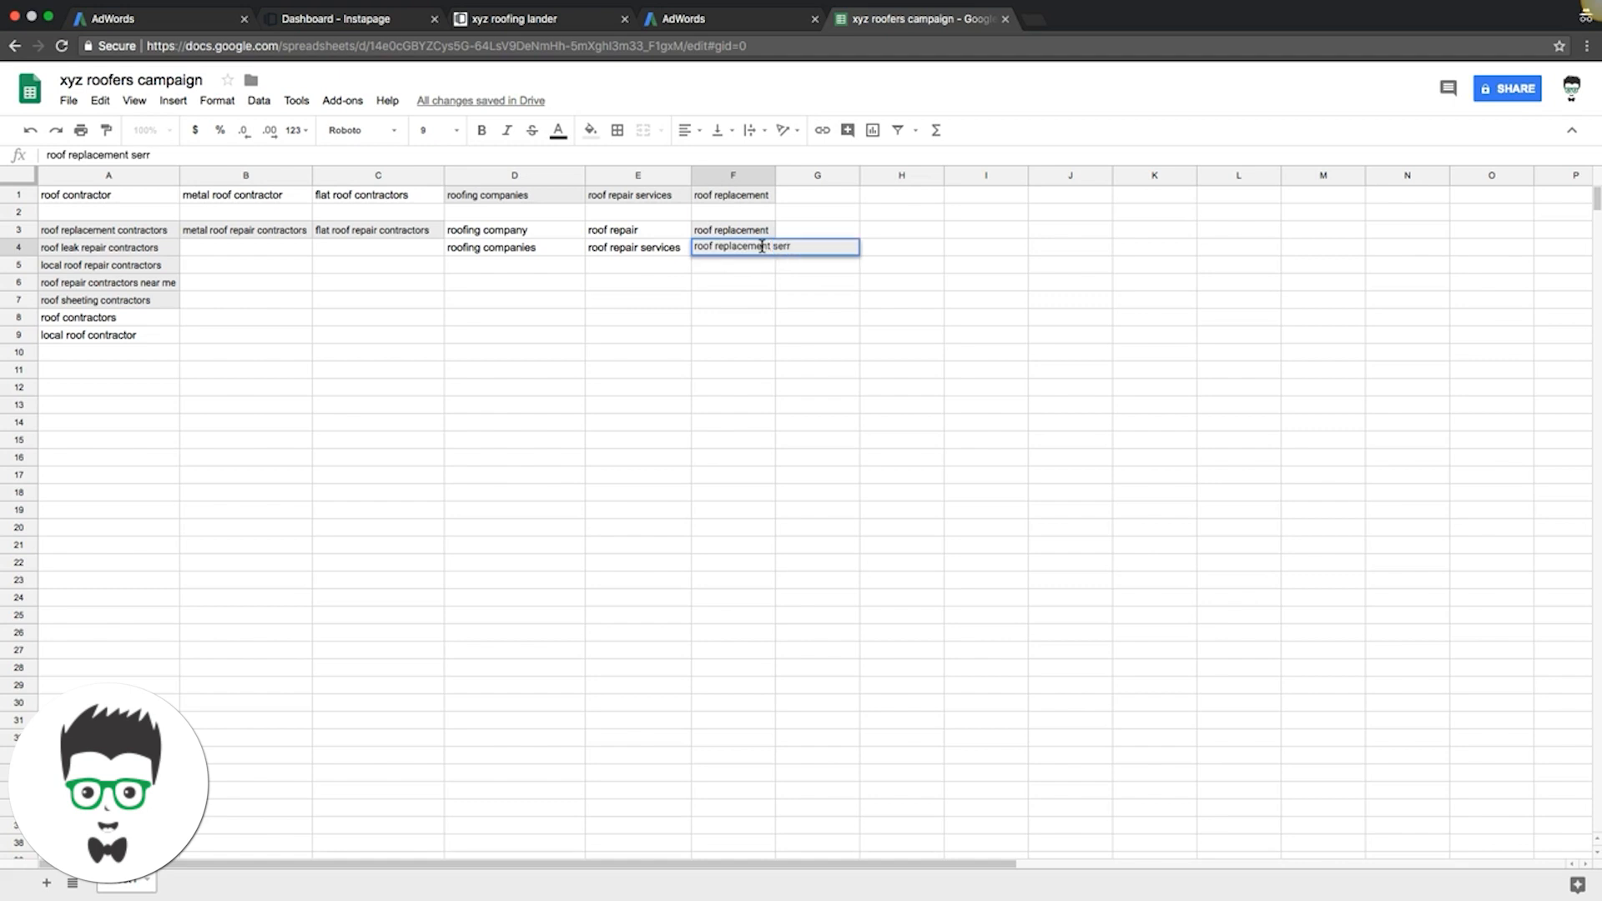
pyautogui.click(750, 317)
pyautogui.moveTo(775, 176); pyautogui.dragTo(815, 175)
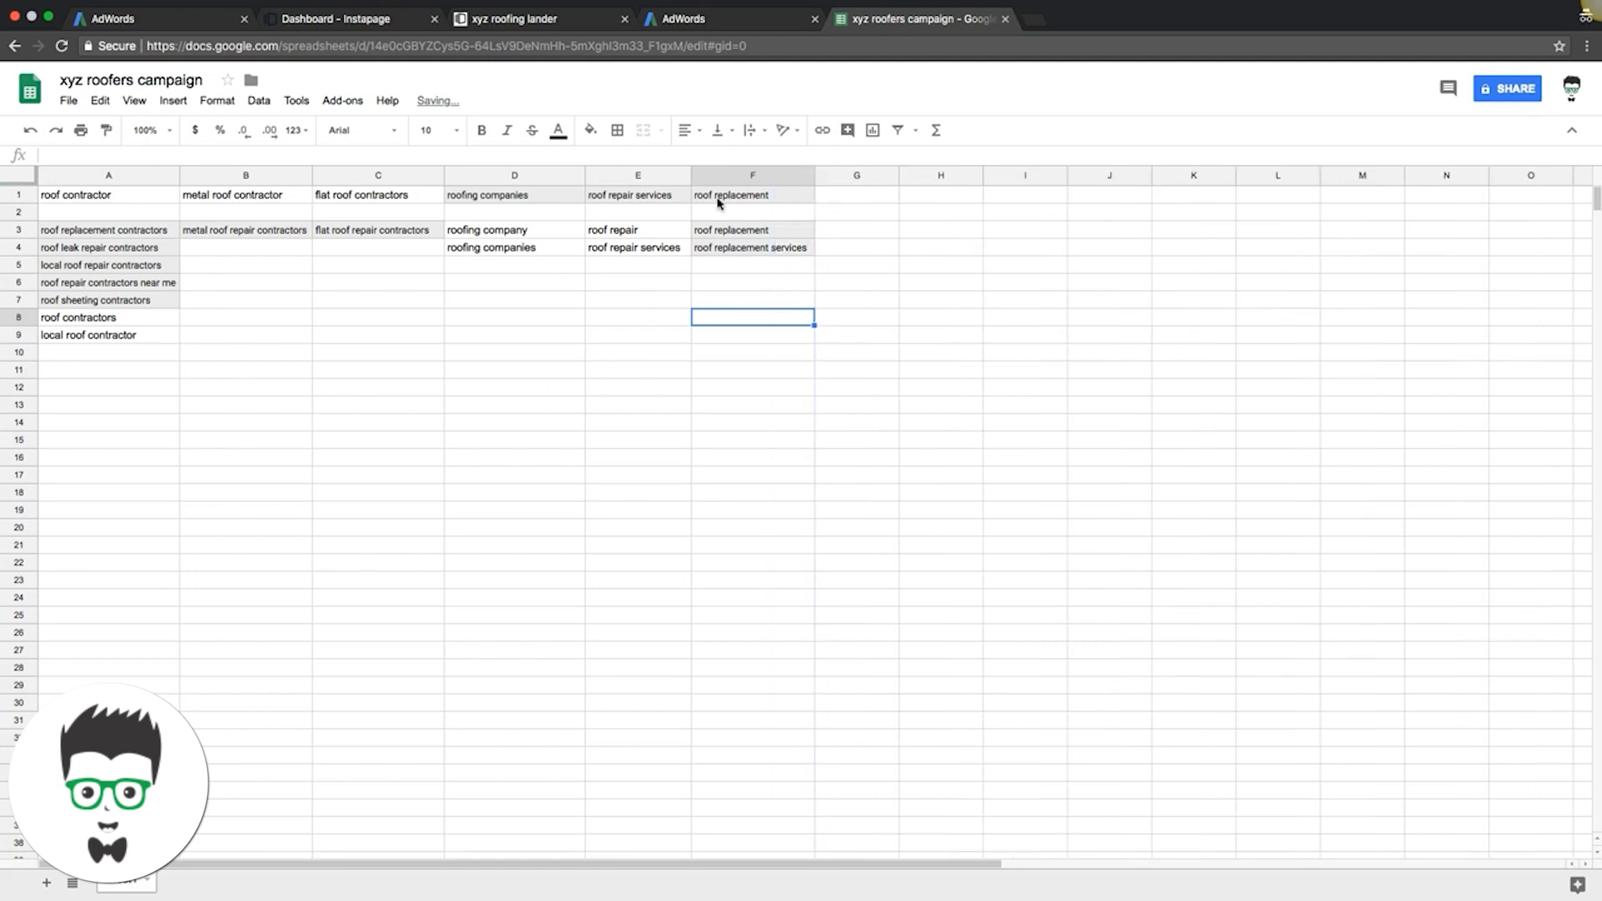
# Return to the AdWords keyword ideas and open the "roofing company" search terms for editing.
pyautogui.click(729, 26)
pyautogui.scroll(-5, 415, 440)
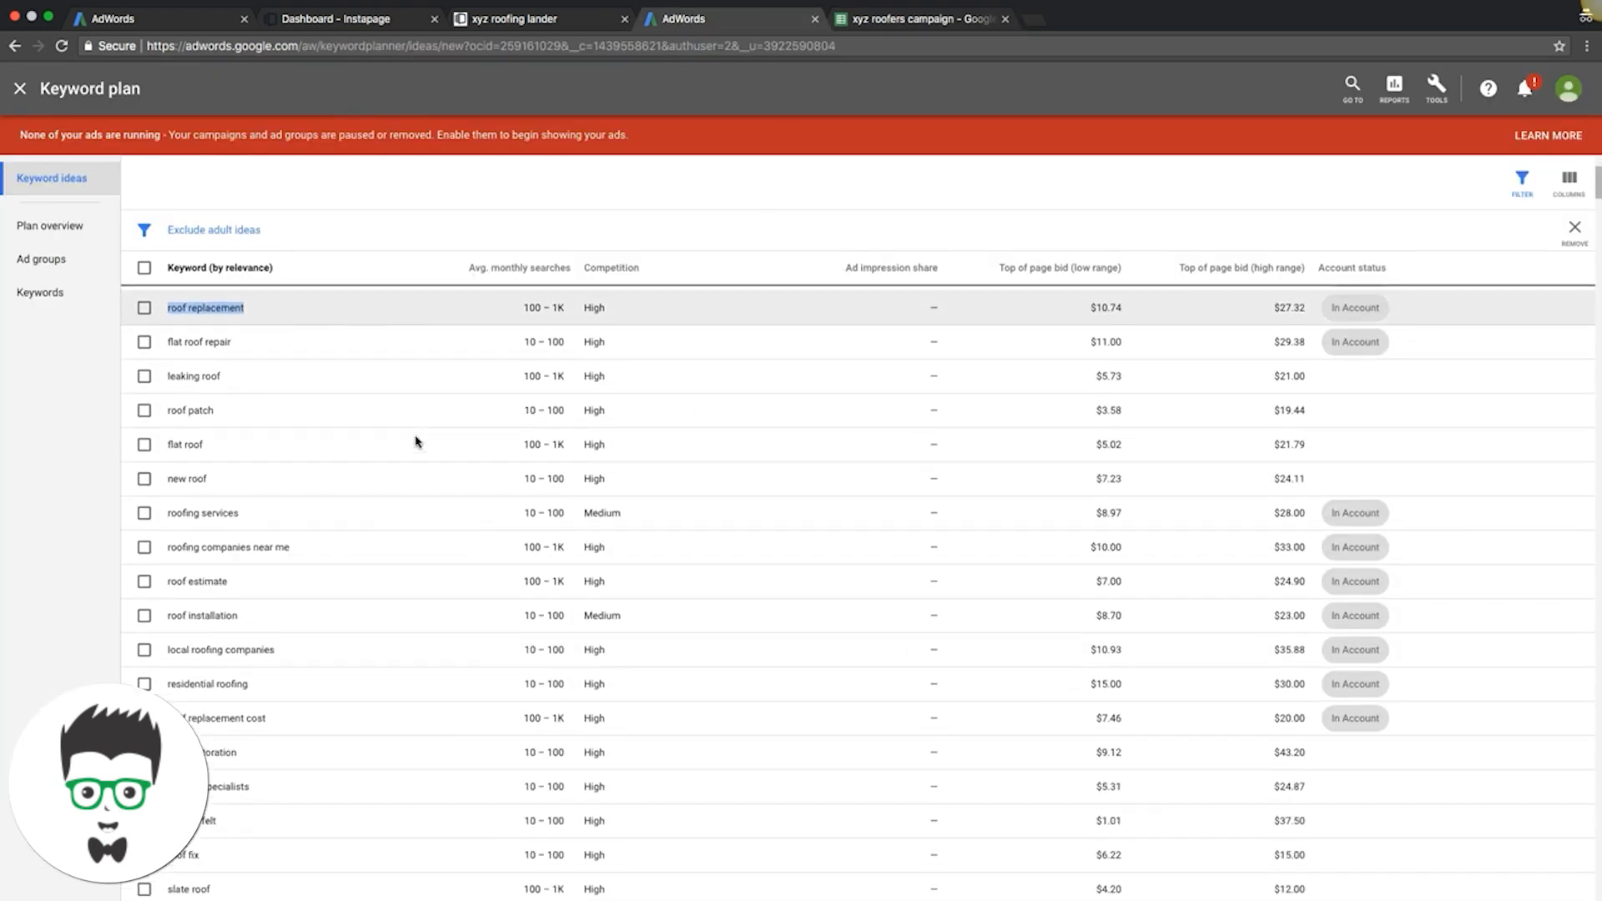
pyautogui.scroll(5, 415, 440)
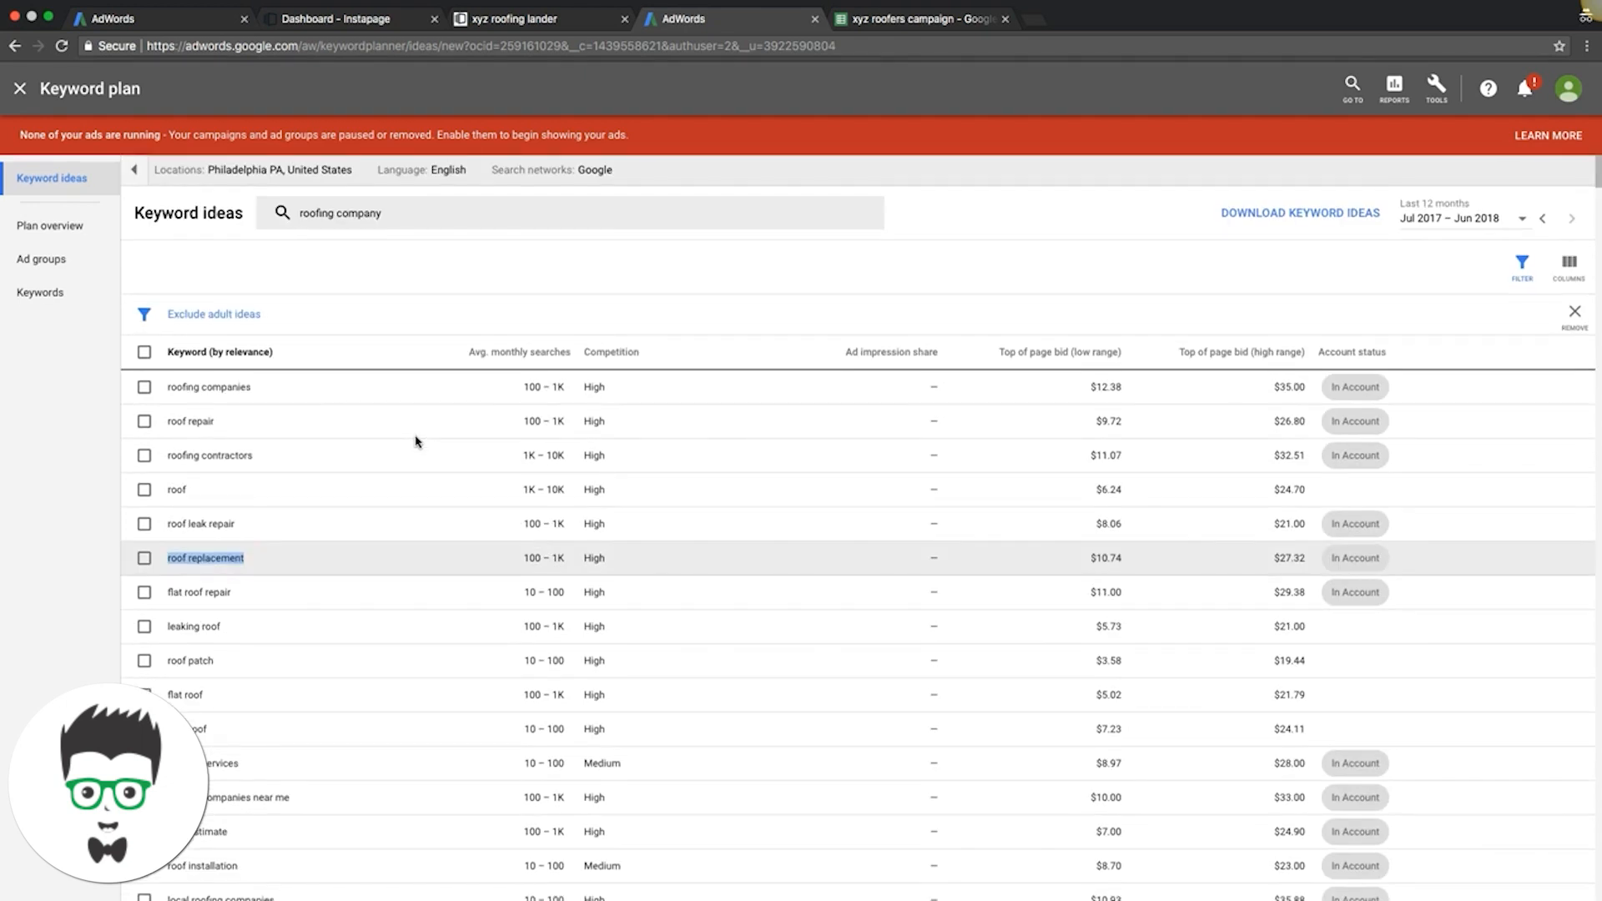
pyautogui.click(361, 218)
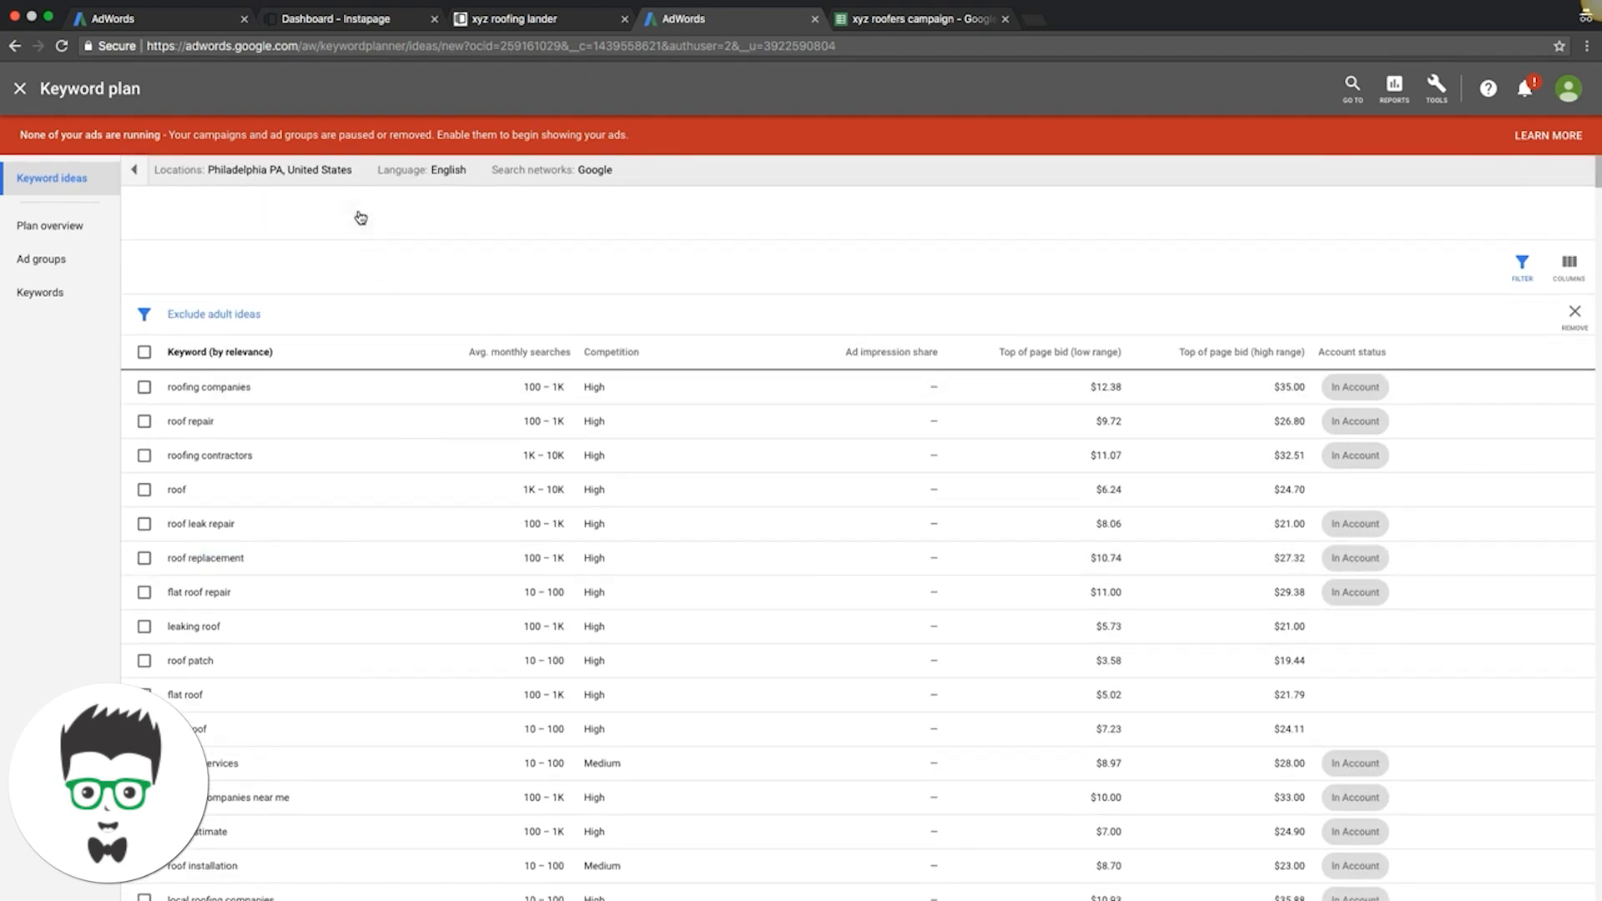
# Copy "roofing company" from D3 of the spreadsheet and filter the AdWords keyword ideas to keyword text containing "roofing company".
pyautogui.click(917, 18)
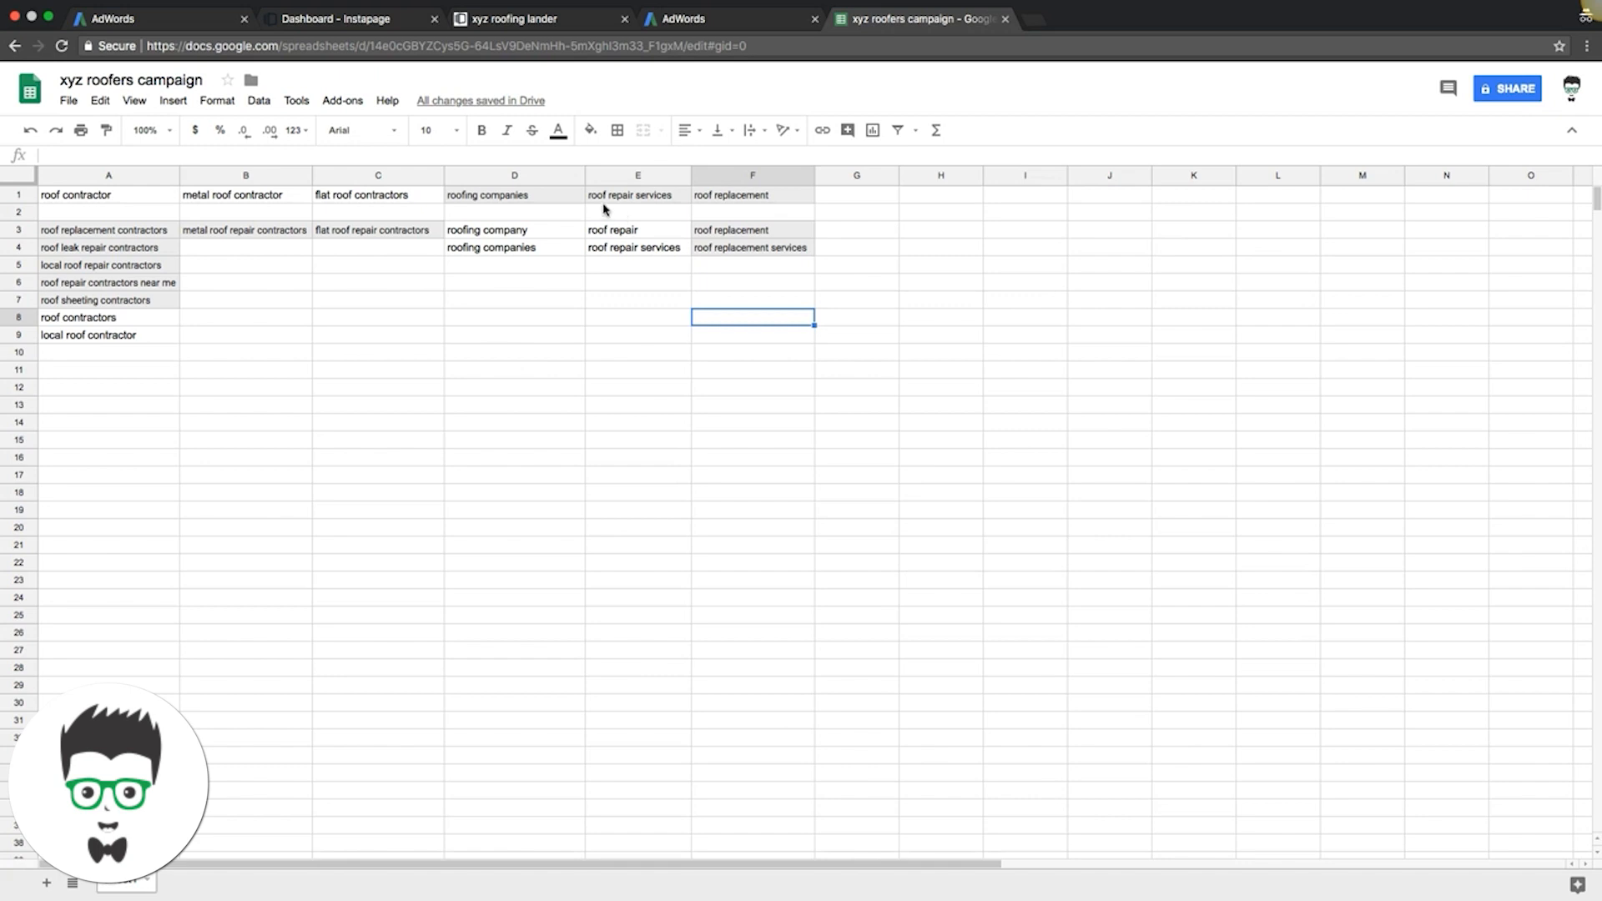
pyautogui.click(508, 236)
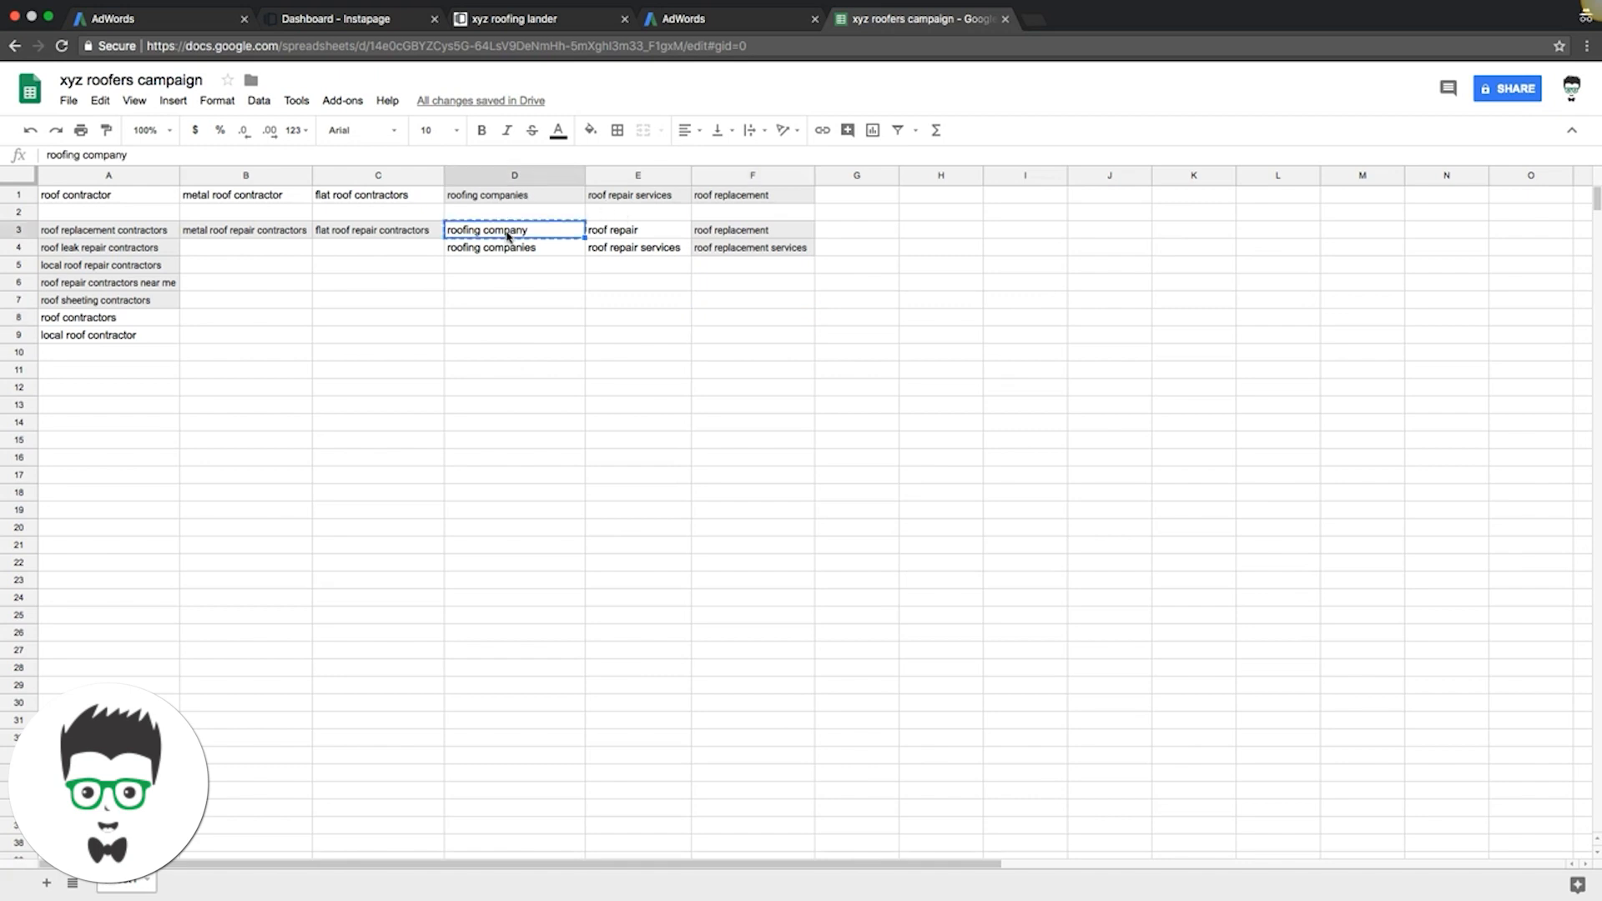
pyautogui.click(704, 24)
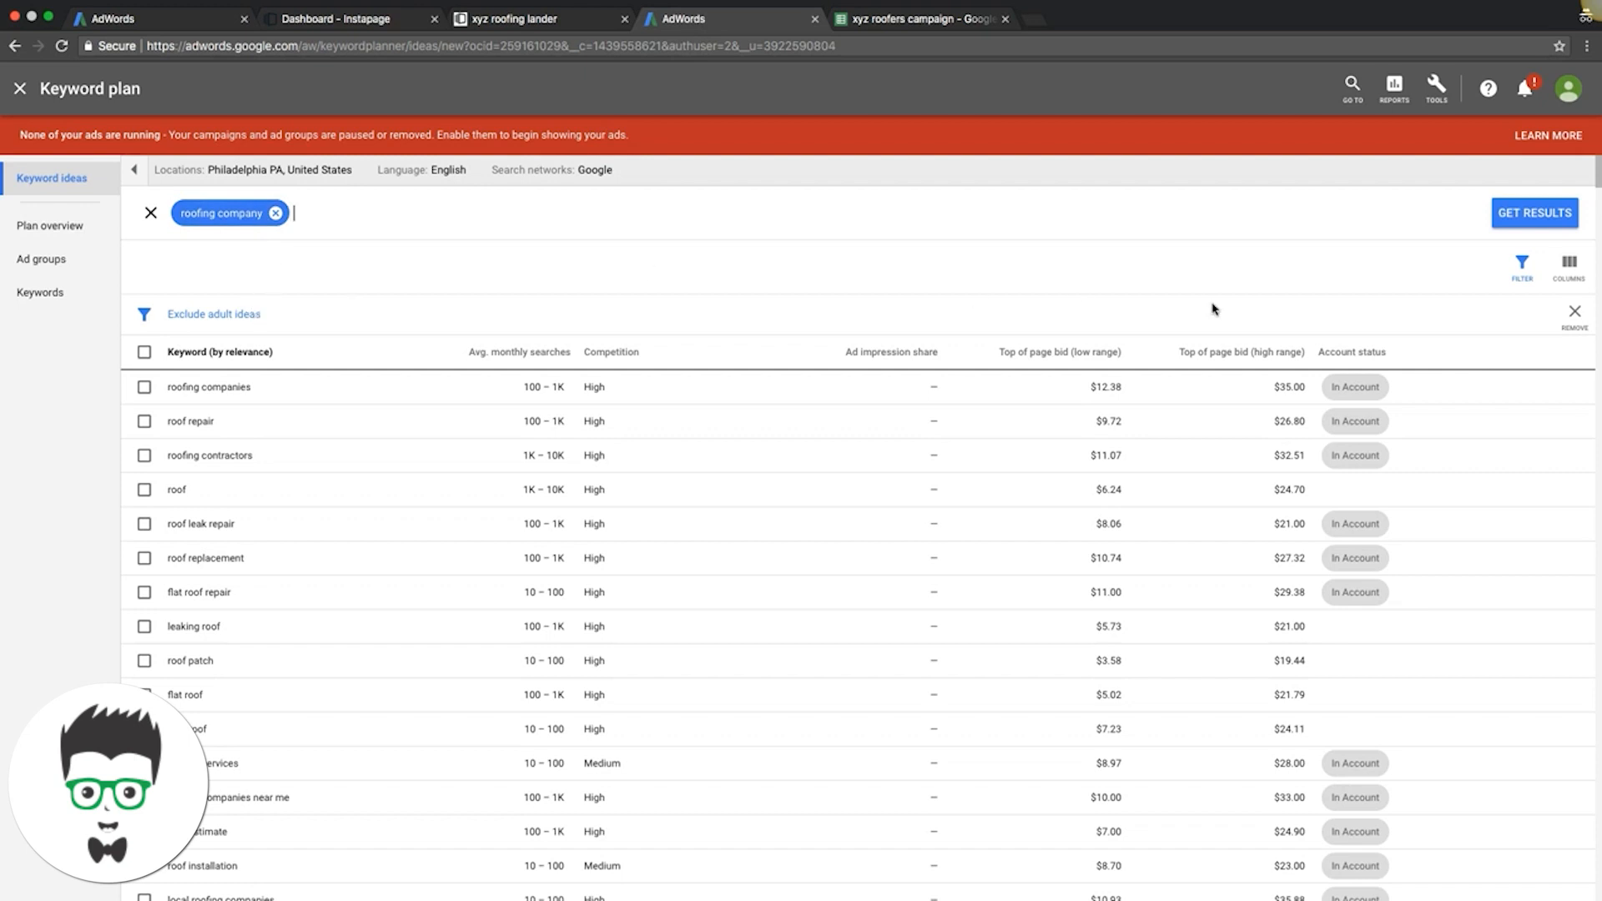
pyautogui.click(1521, 264)
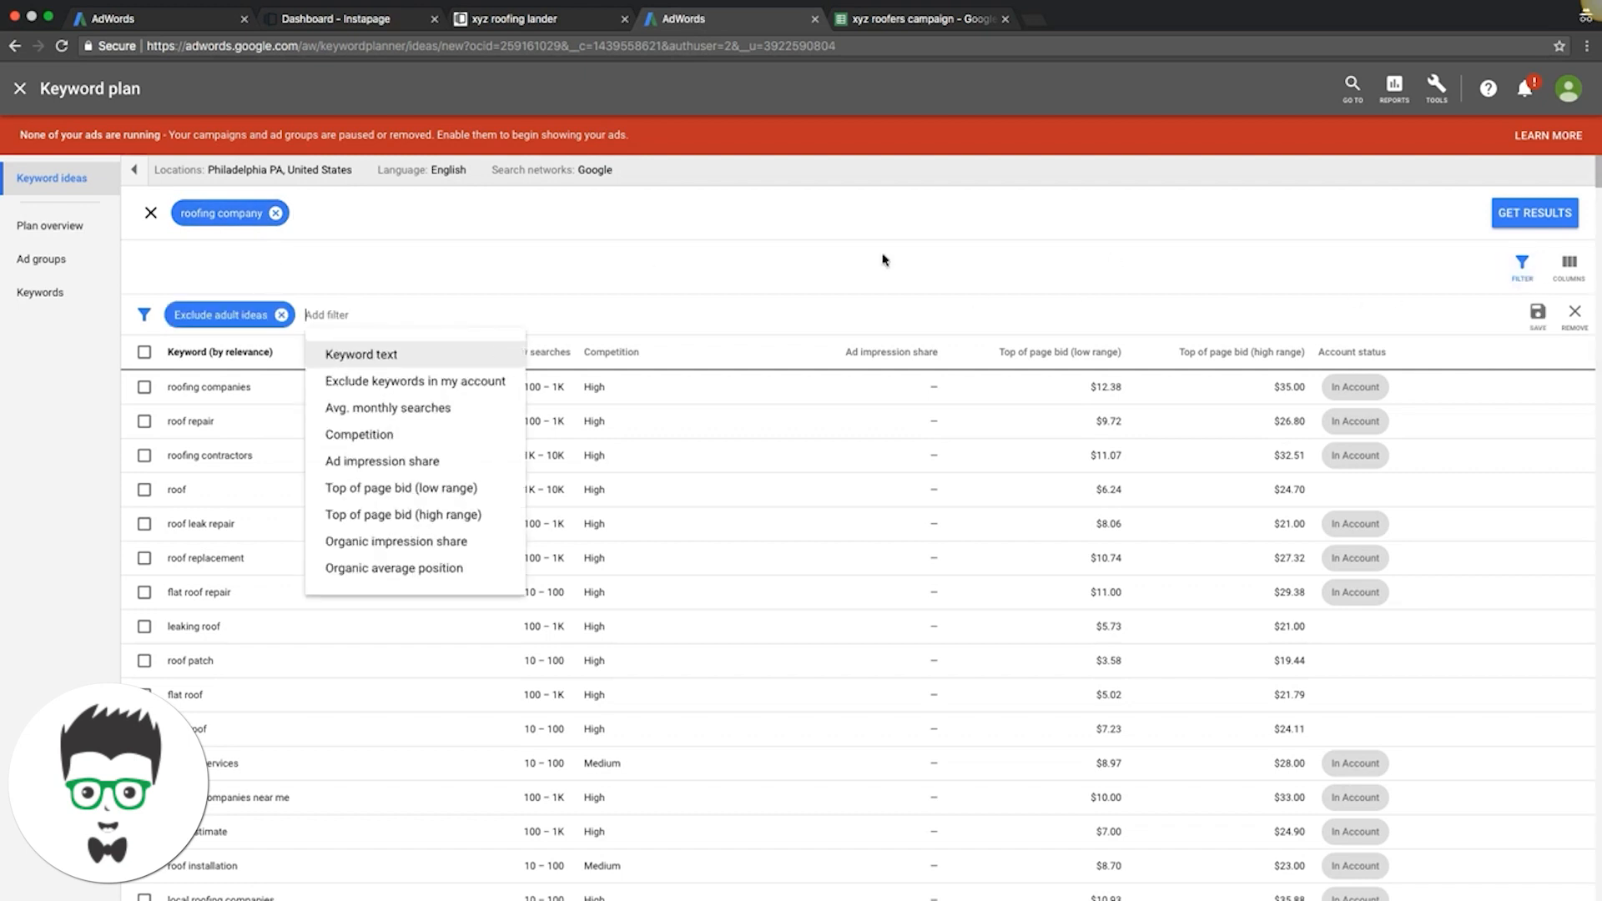
pyautogui.click(372, 369)
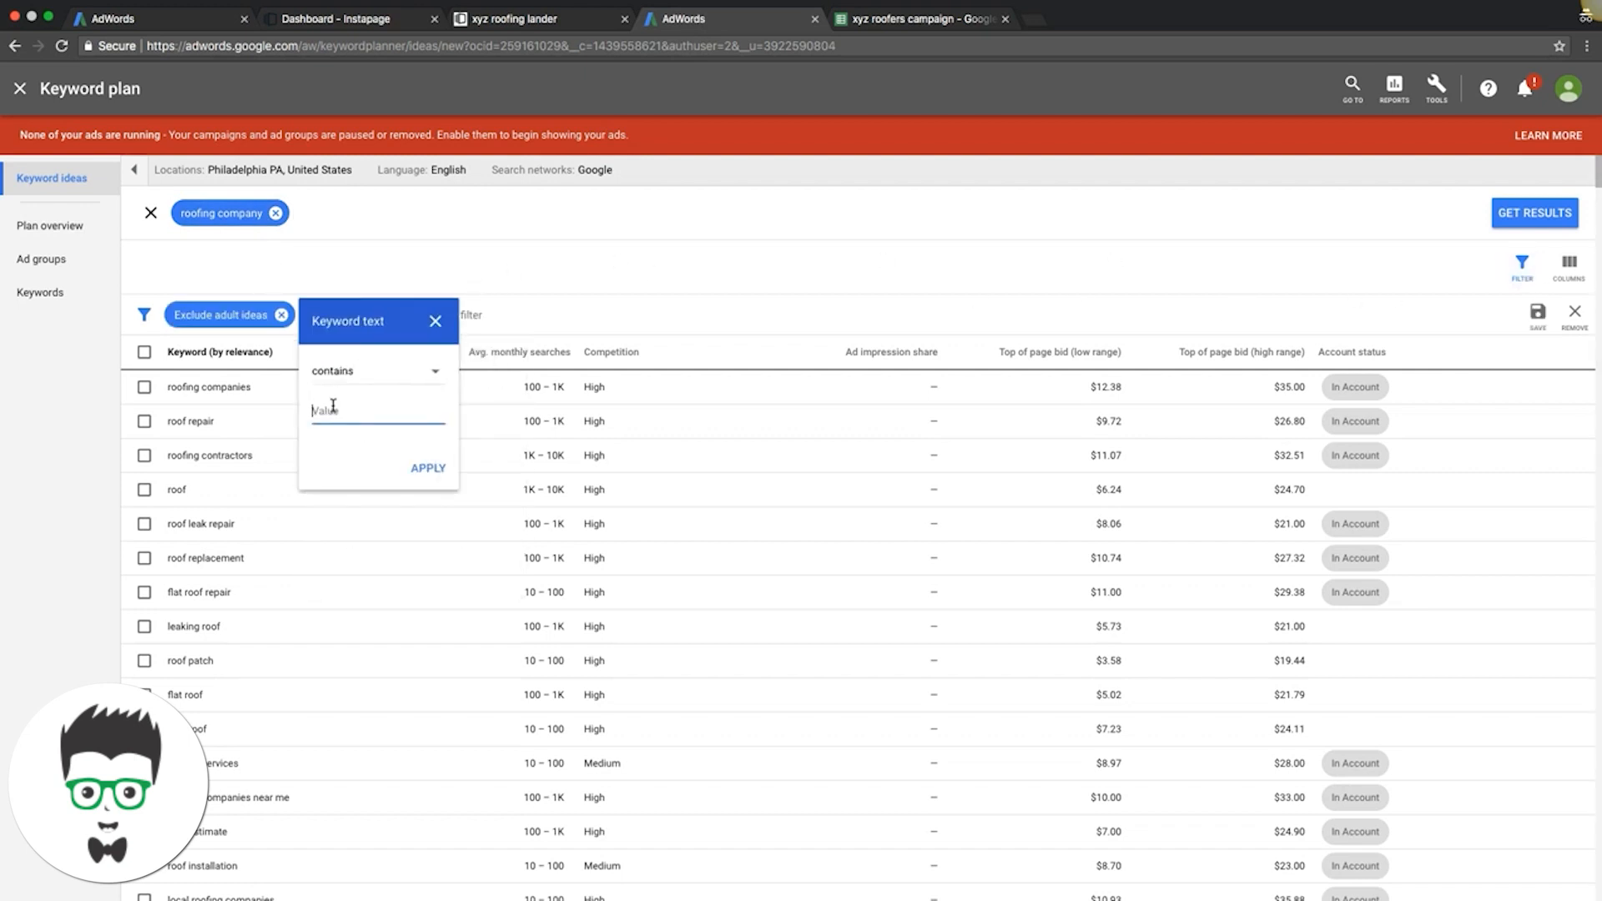
pyautogui.write('roofing company')
pyautogui.click(430, 467)
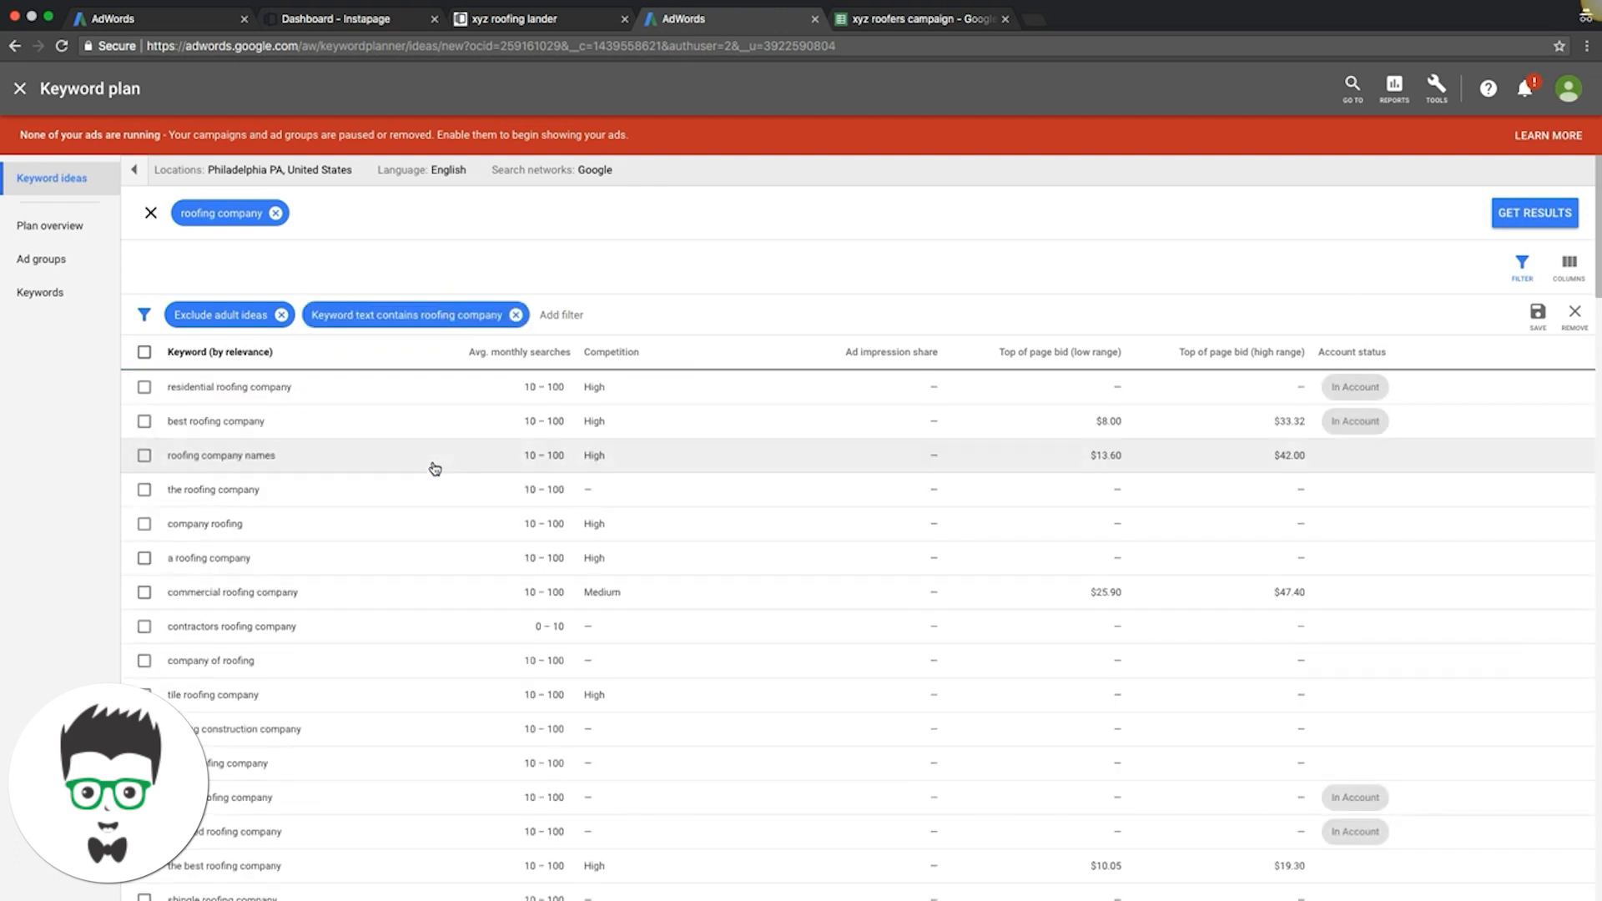
# Look through the filtered "roofing company" keyword ideas and check them against the groups in the campaign spreadsheet.
pyautogui.scroll(-2, 511, 465)
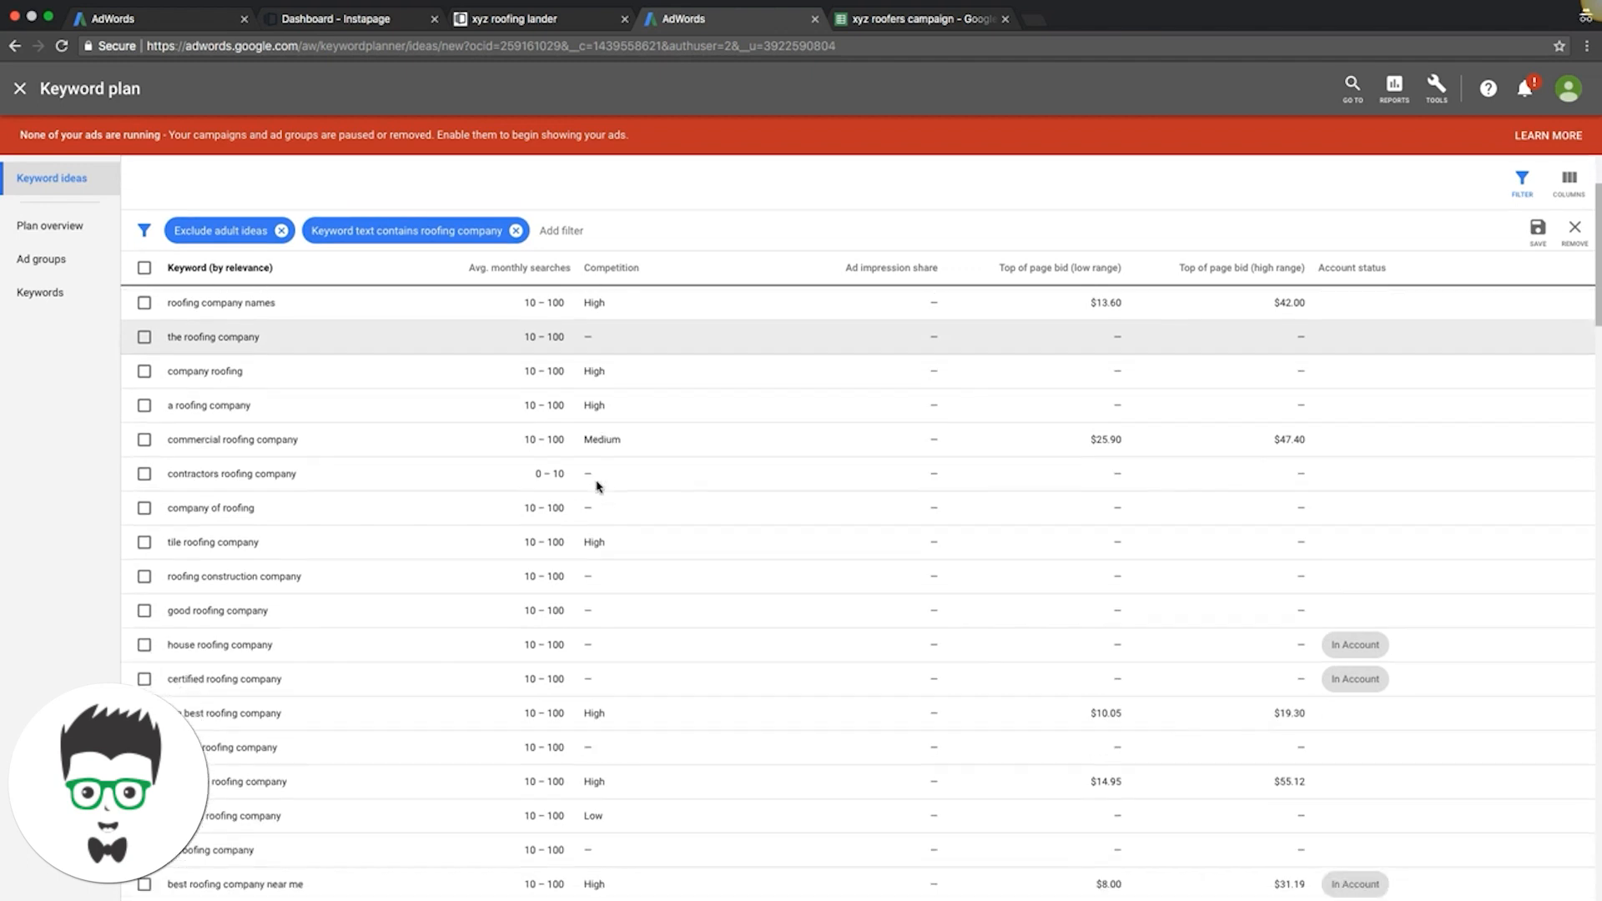
pyautogui.scroll(-3, 598, 485)
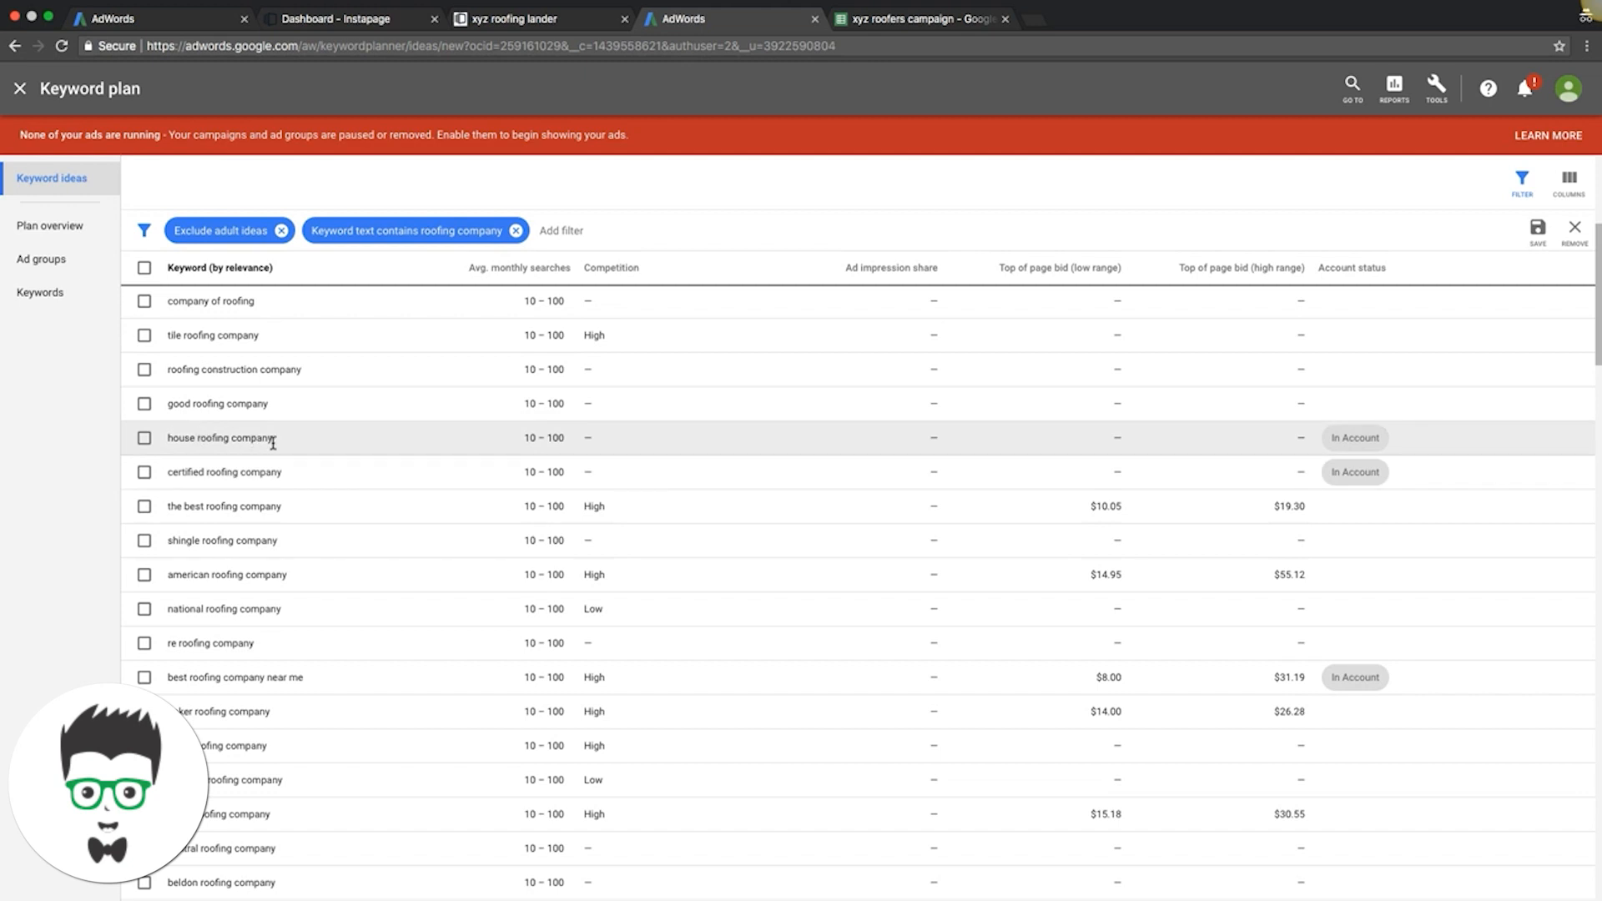
pyautogui.scroll(3, 401, 405)
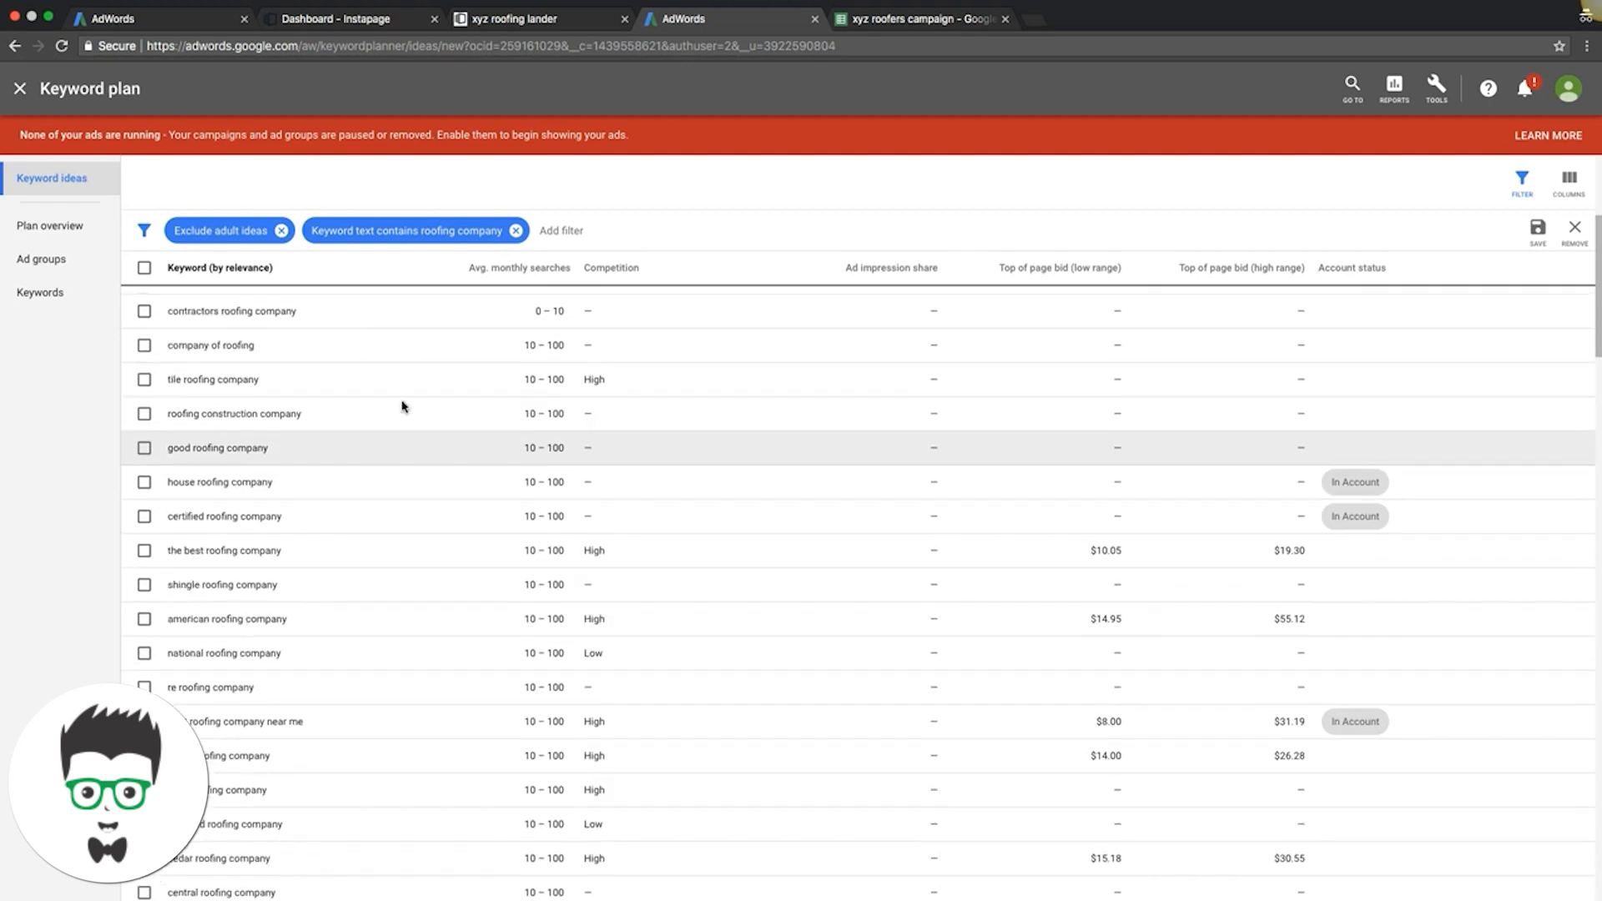
pyautogui.scroll(4, 401, 406)
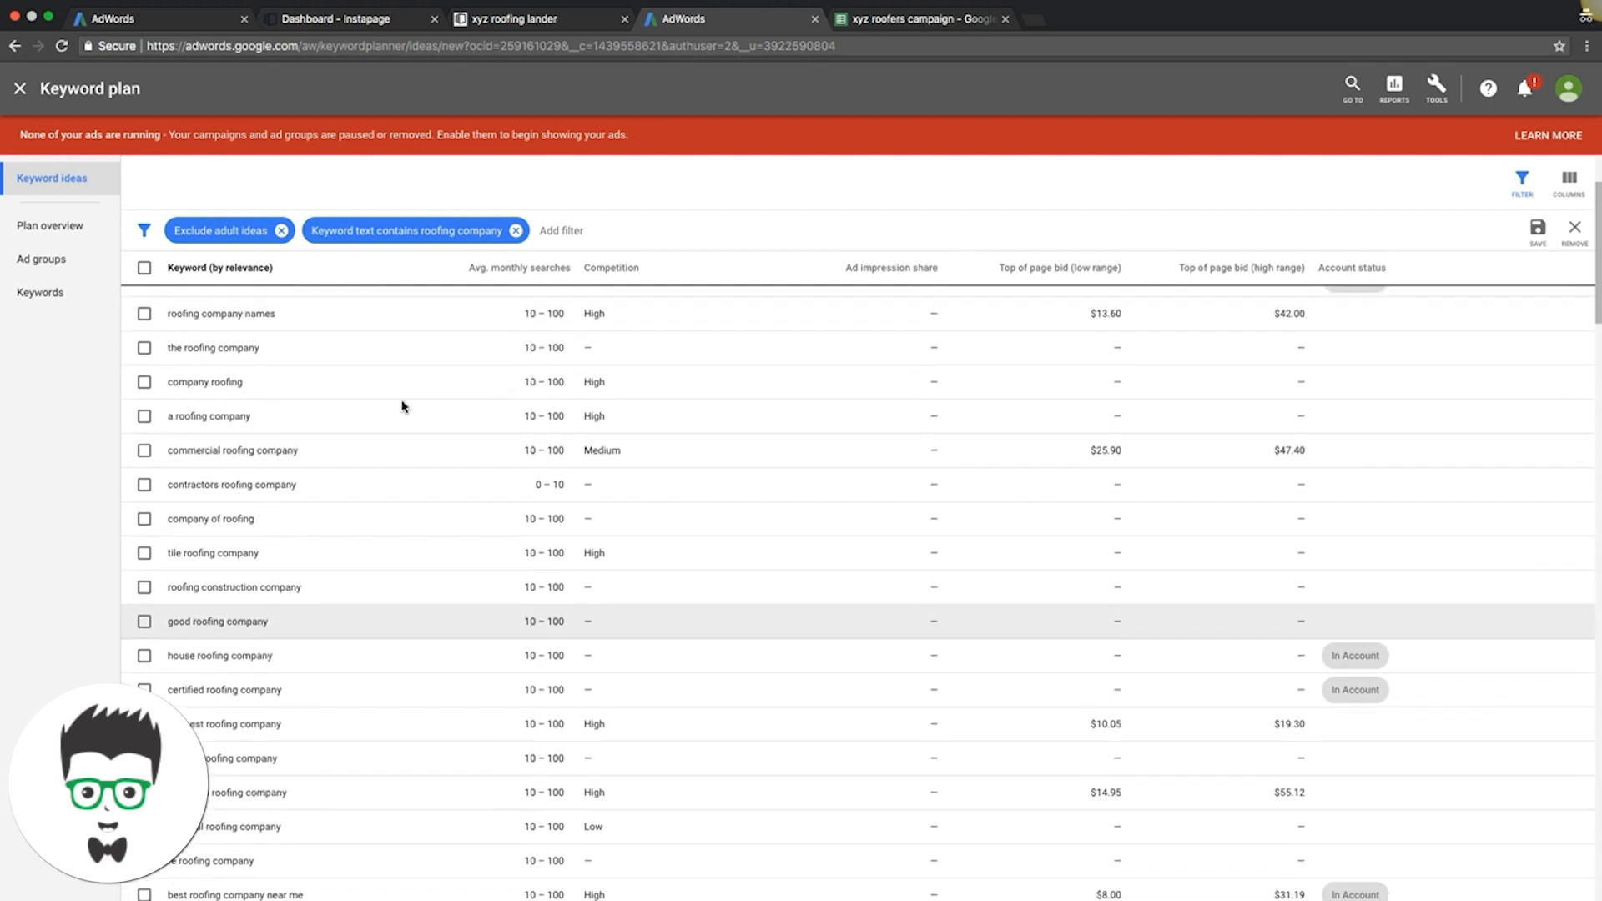
pyautogui.scroll(1, 402, 406)
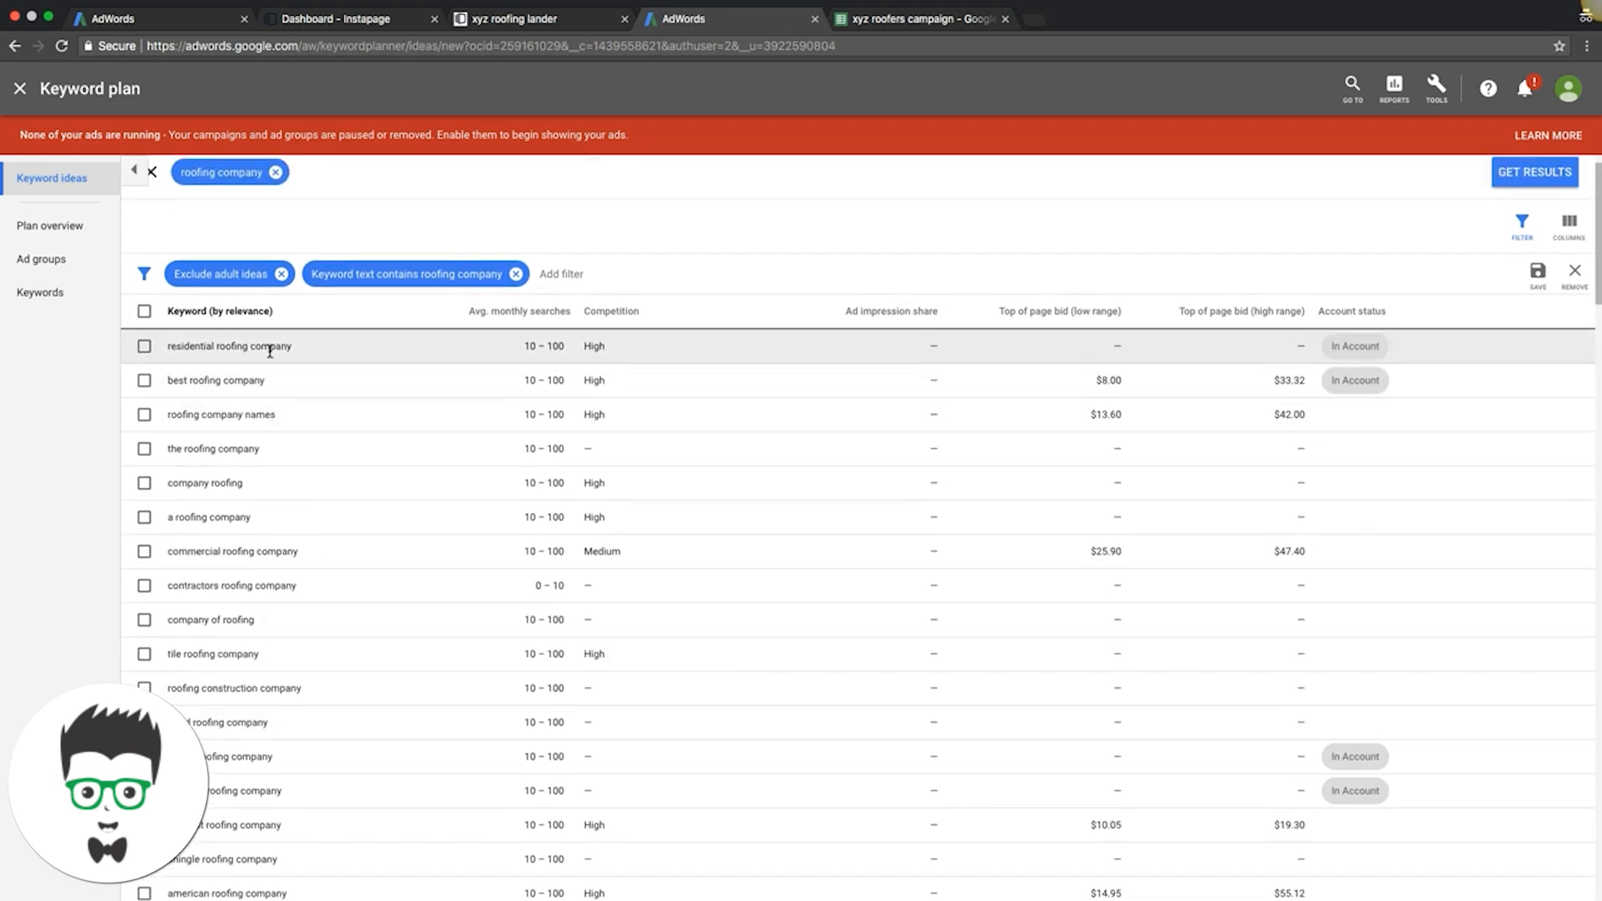
pyautogui.click(918, 19)
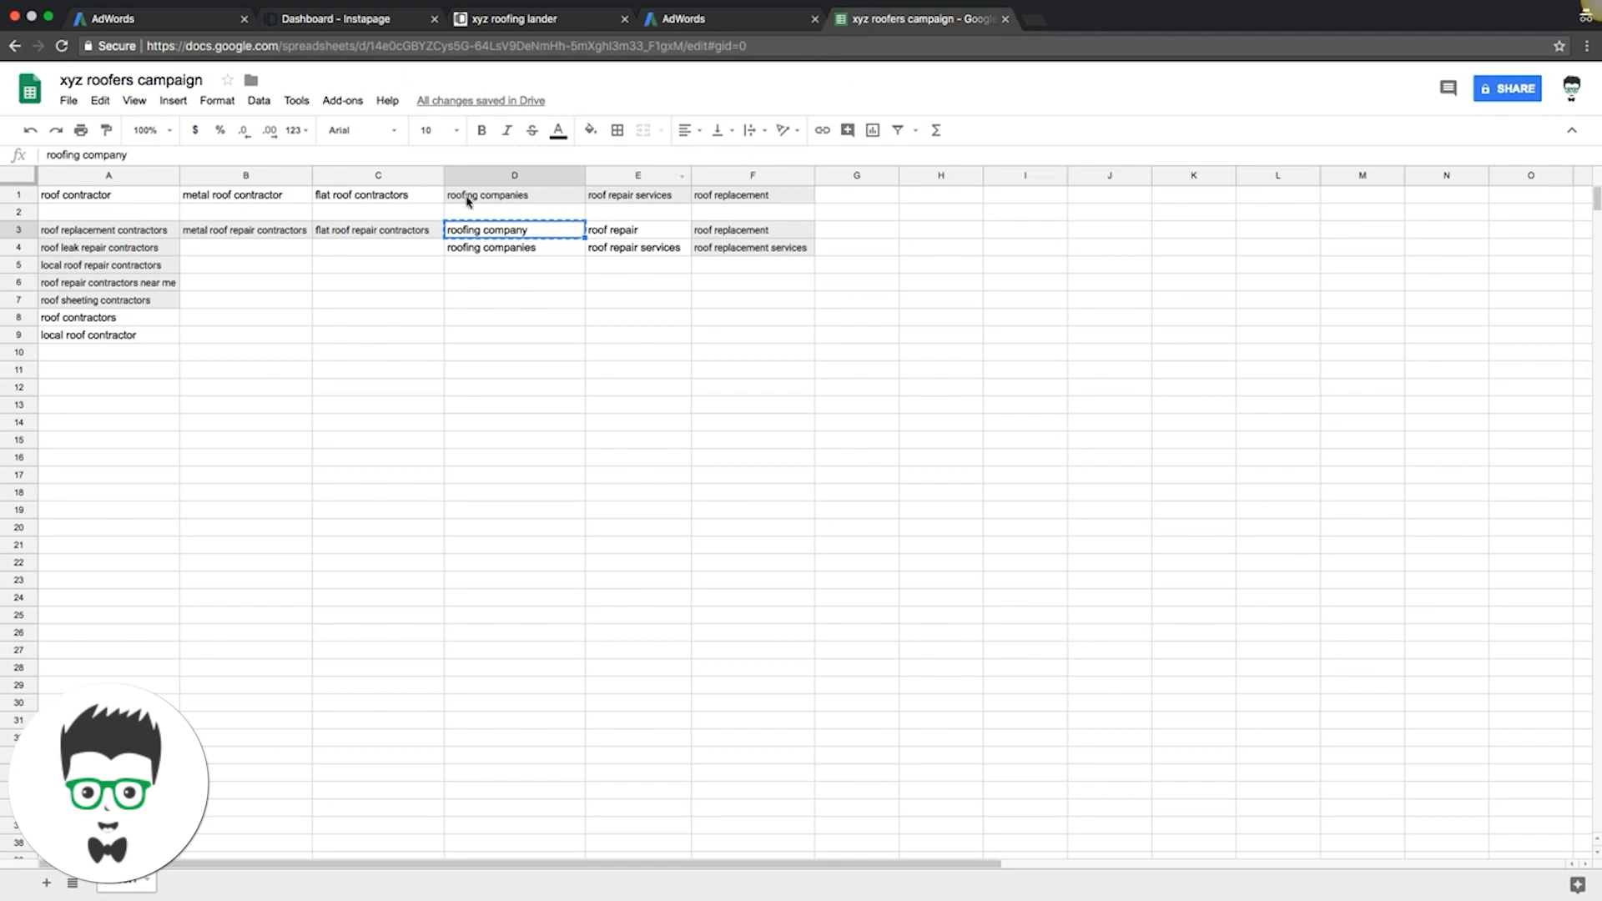
pyautogui.click(504, 439)
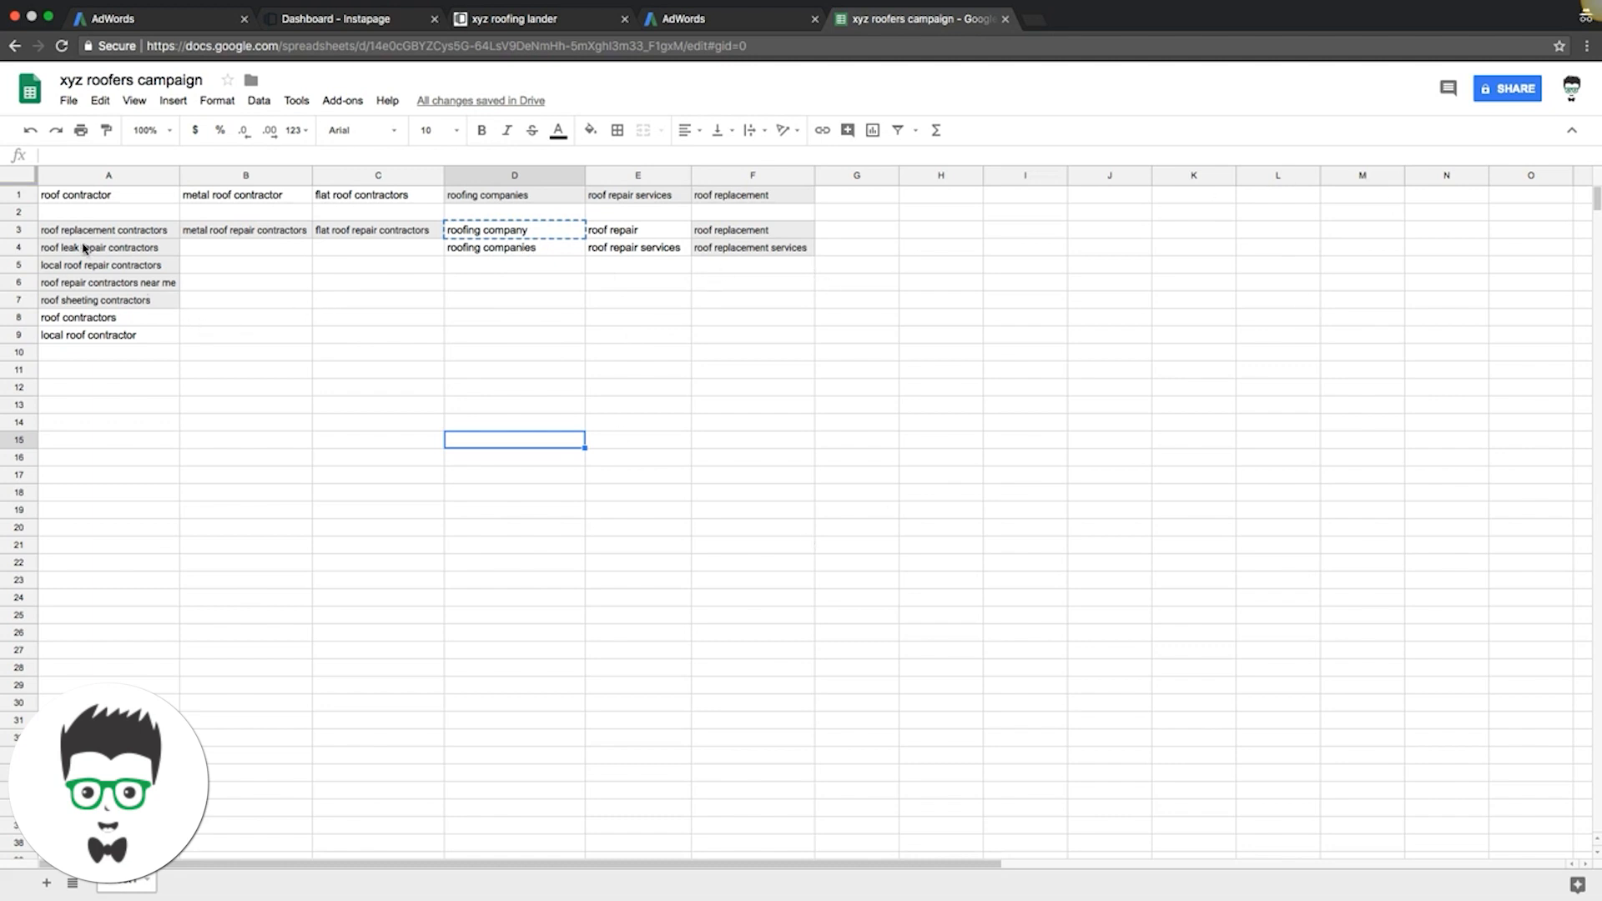
# Review the ads of the roofing contractor ad group in AdWords and open the form for adding search keywords to it.
pyautogui.click(171, 20)
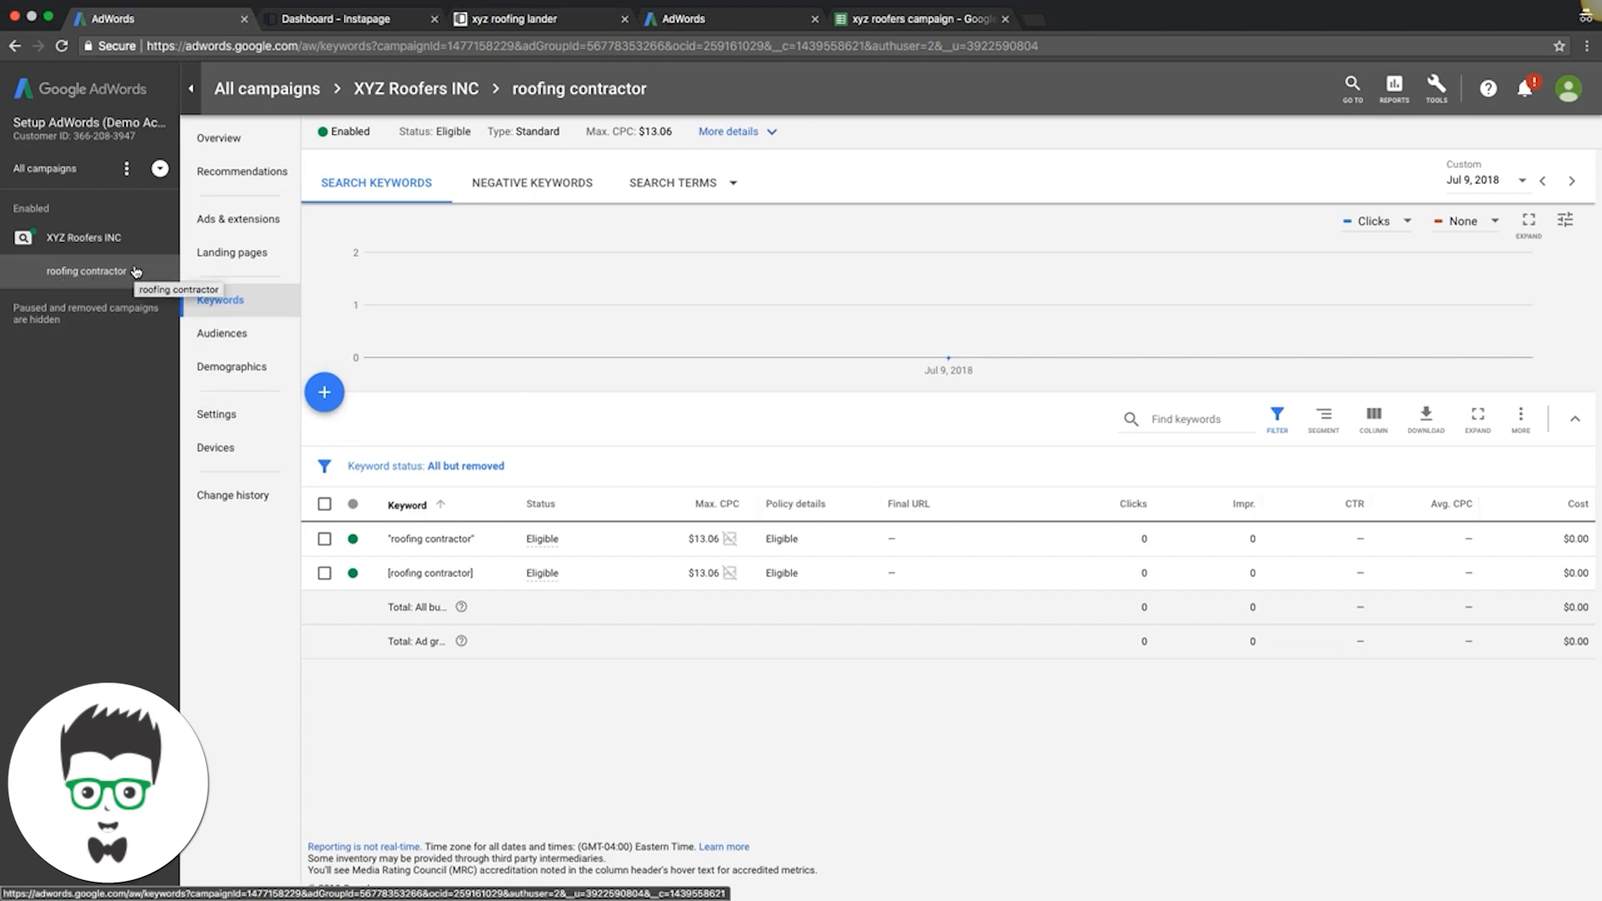
pyautogui.click(250, 220)
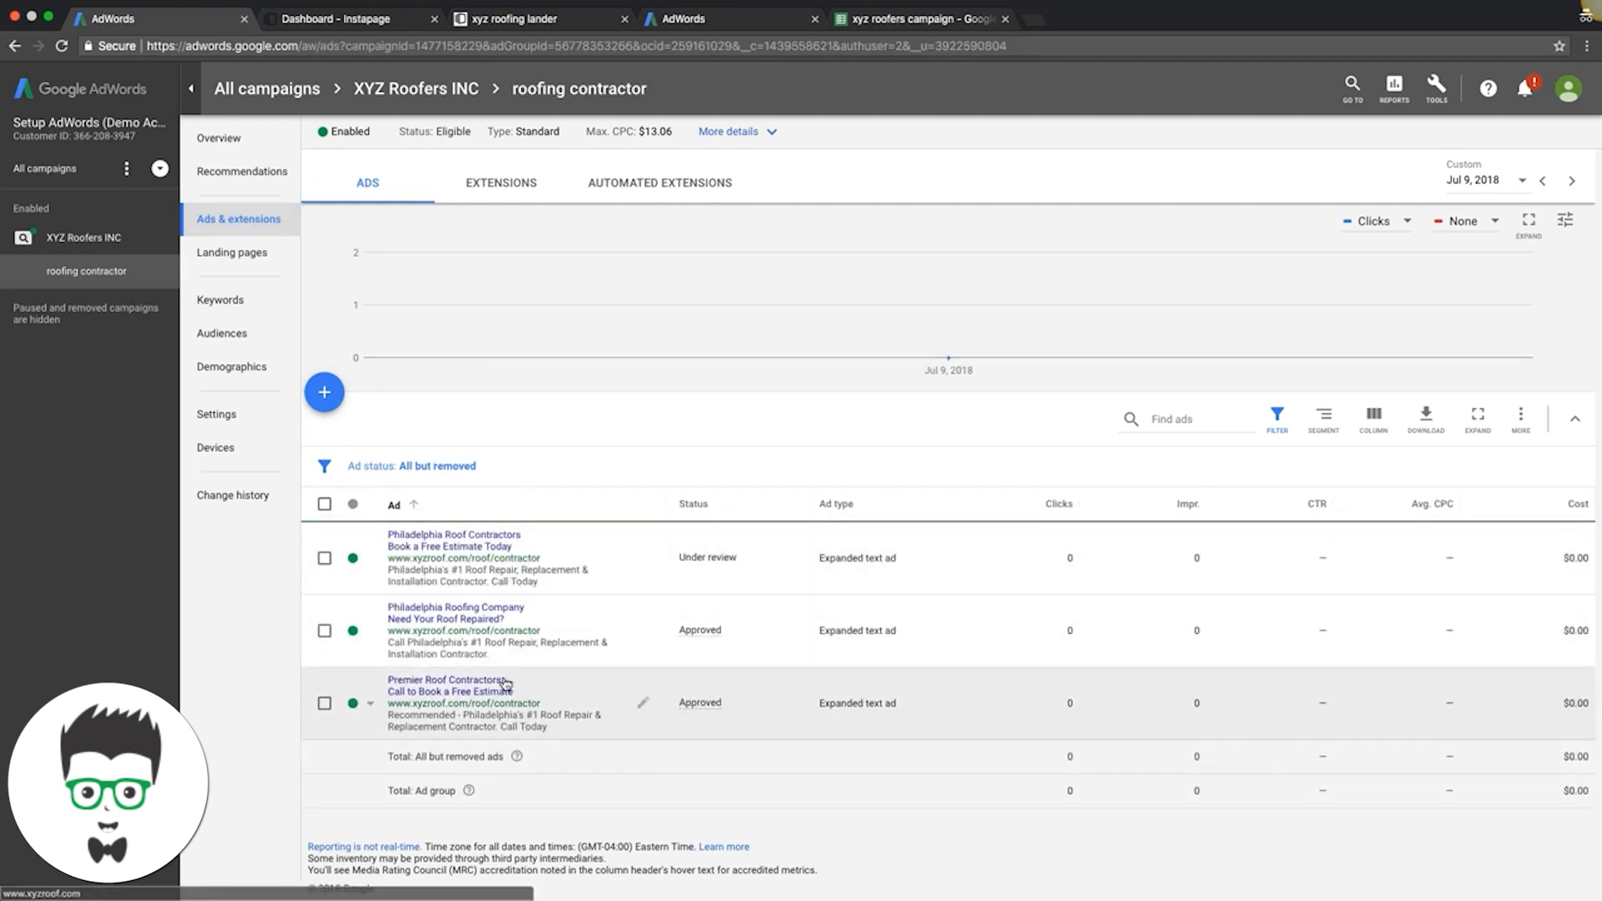
pyautogui.click(221, 300)
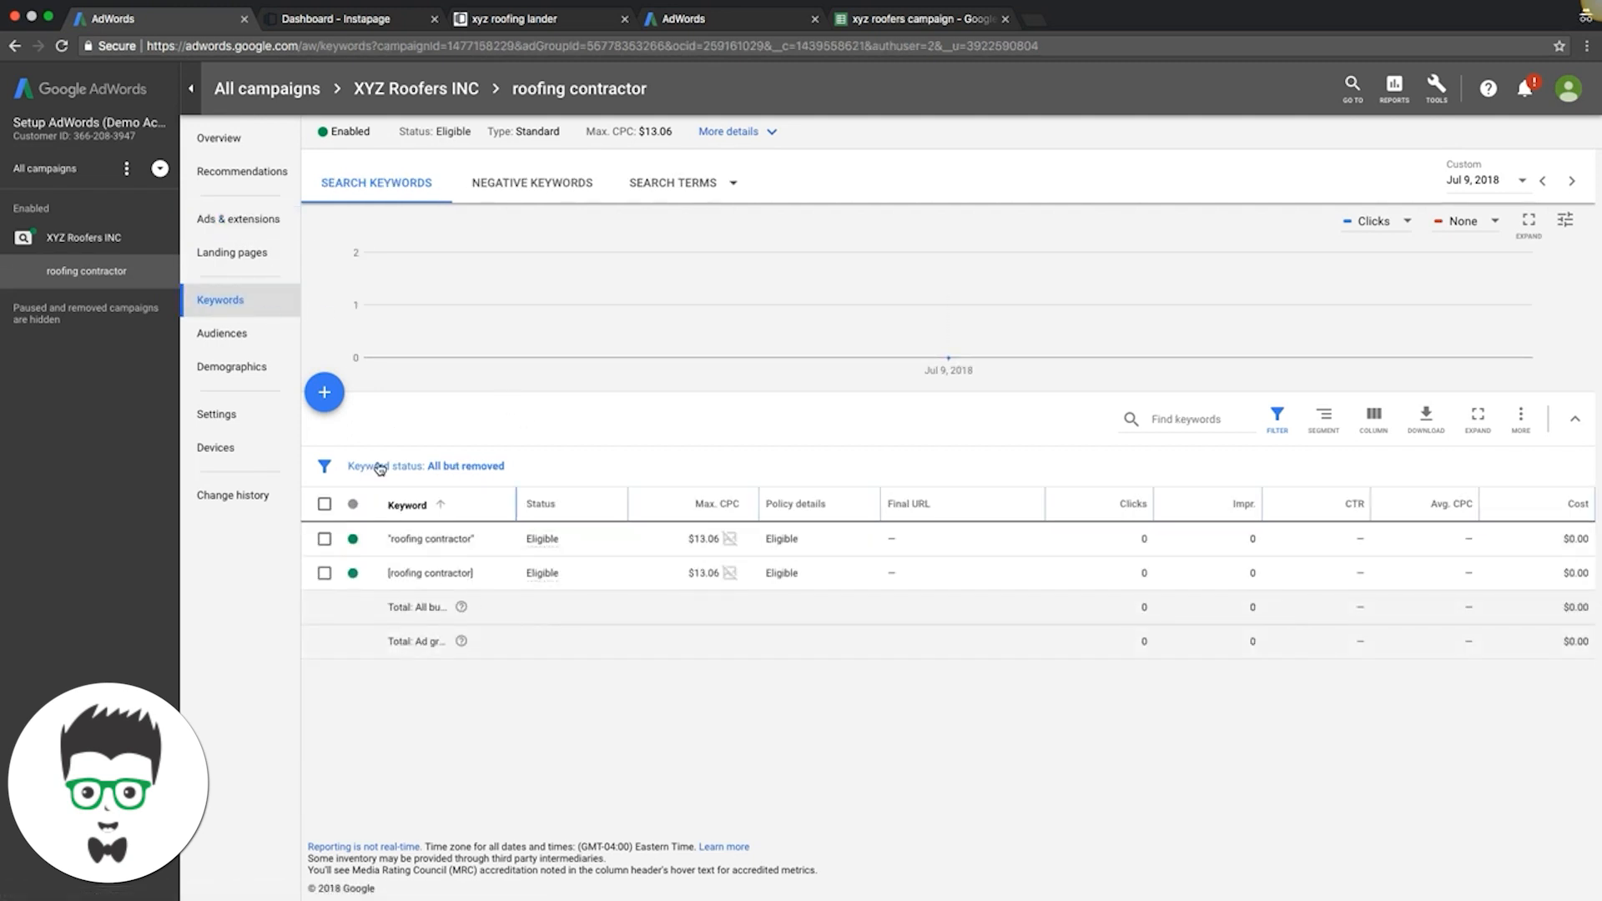
pyautogui.click(327, 396)
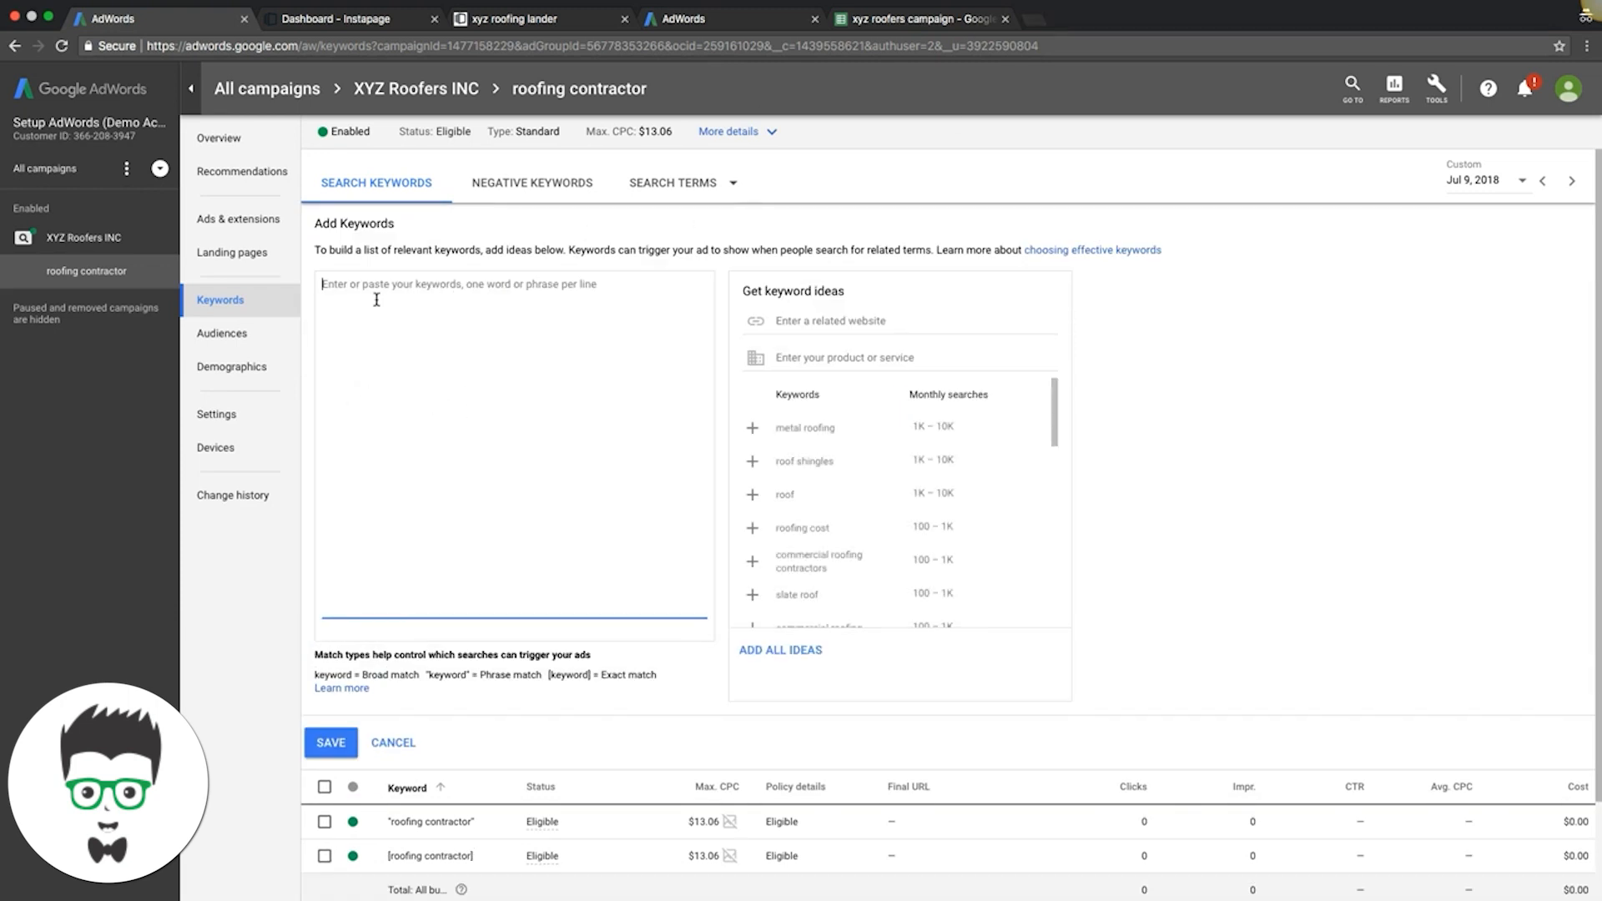
pyautogui.scroll(-3, 533, 684)
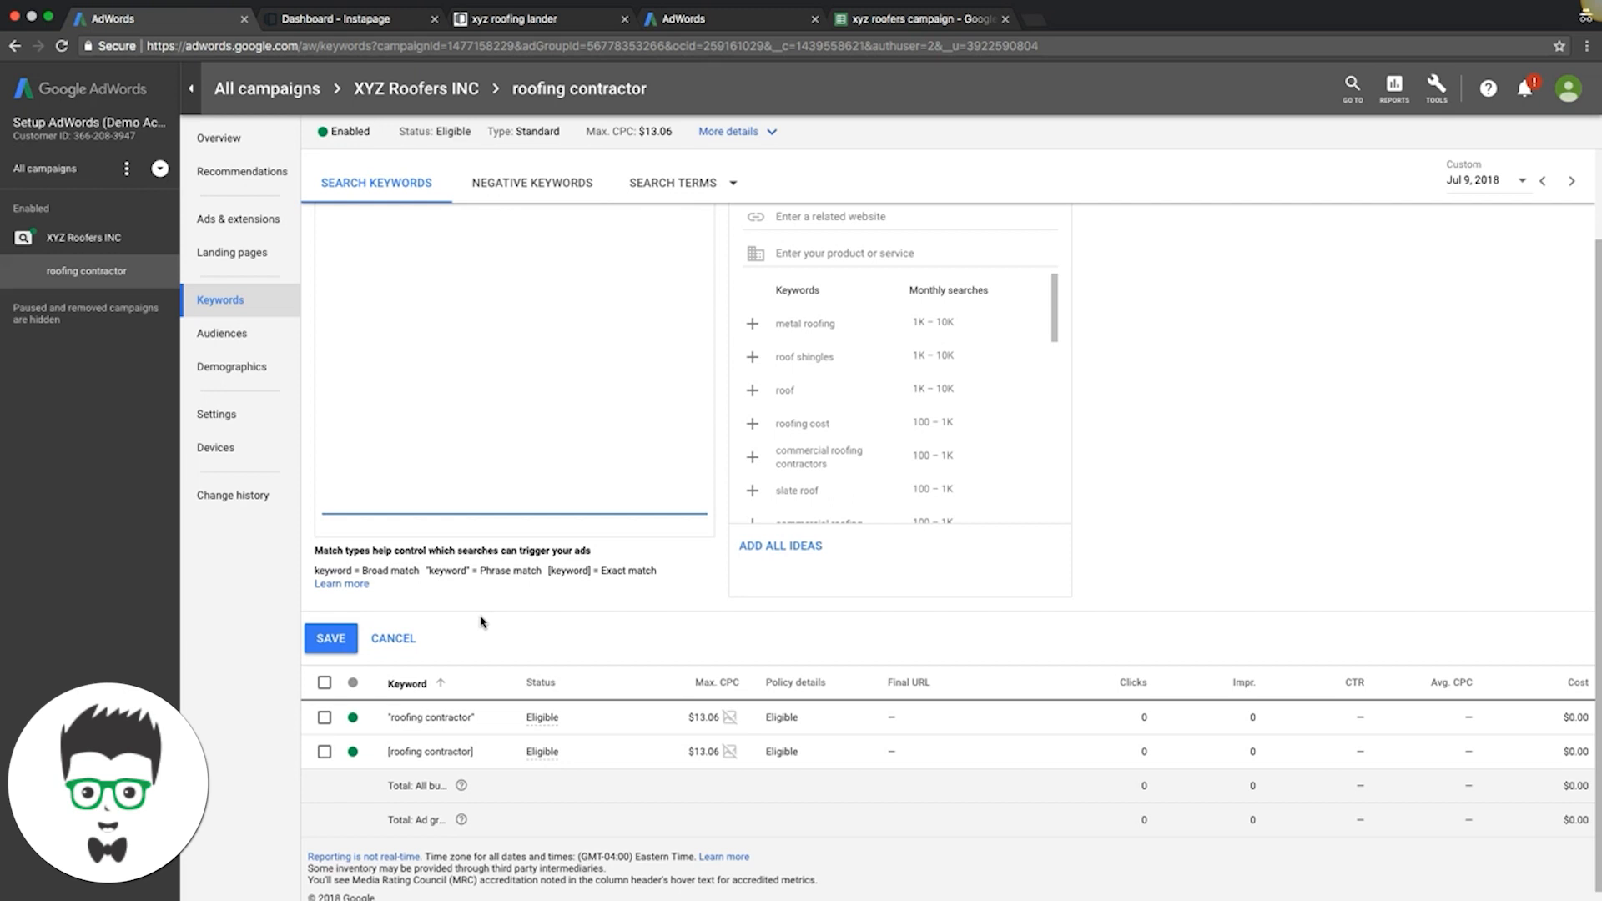
pyautogui.scroll(3, 512, 601)
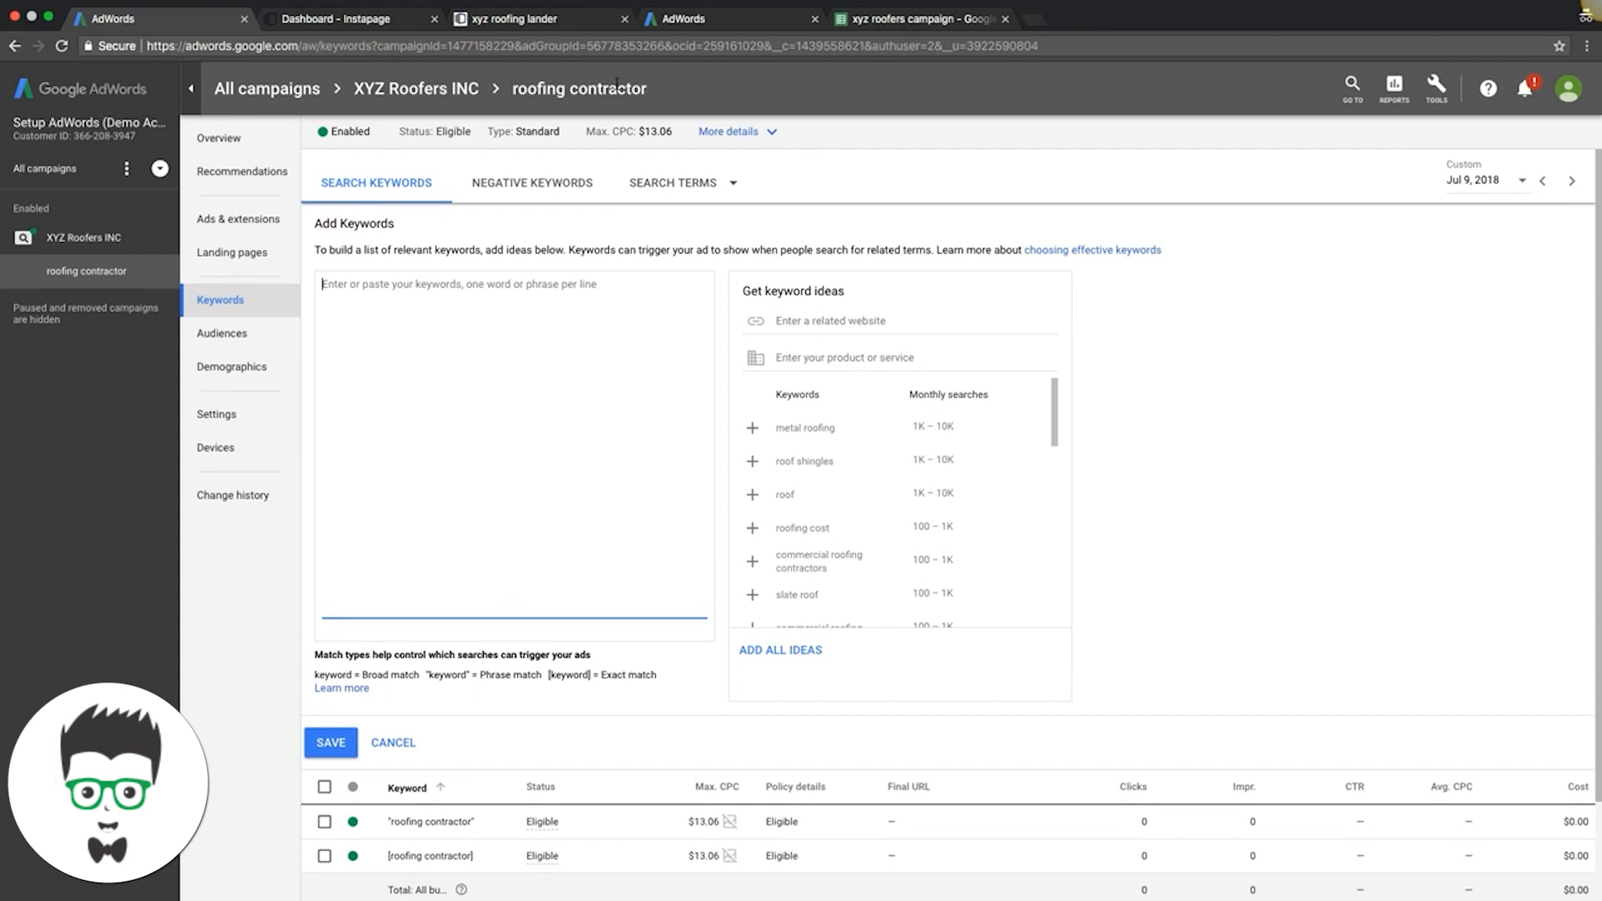
# Copy the roof contractor keywords in A3:A9 of the campaign spreadsheet.
pyautogui.click(876, 23)
pyautogui.click(131, 237)
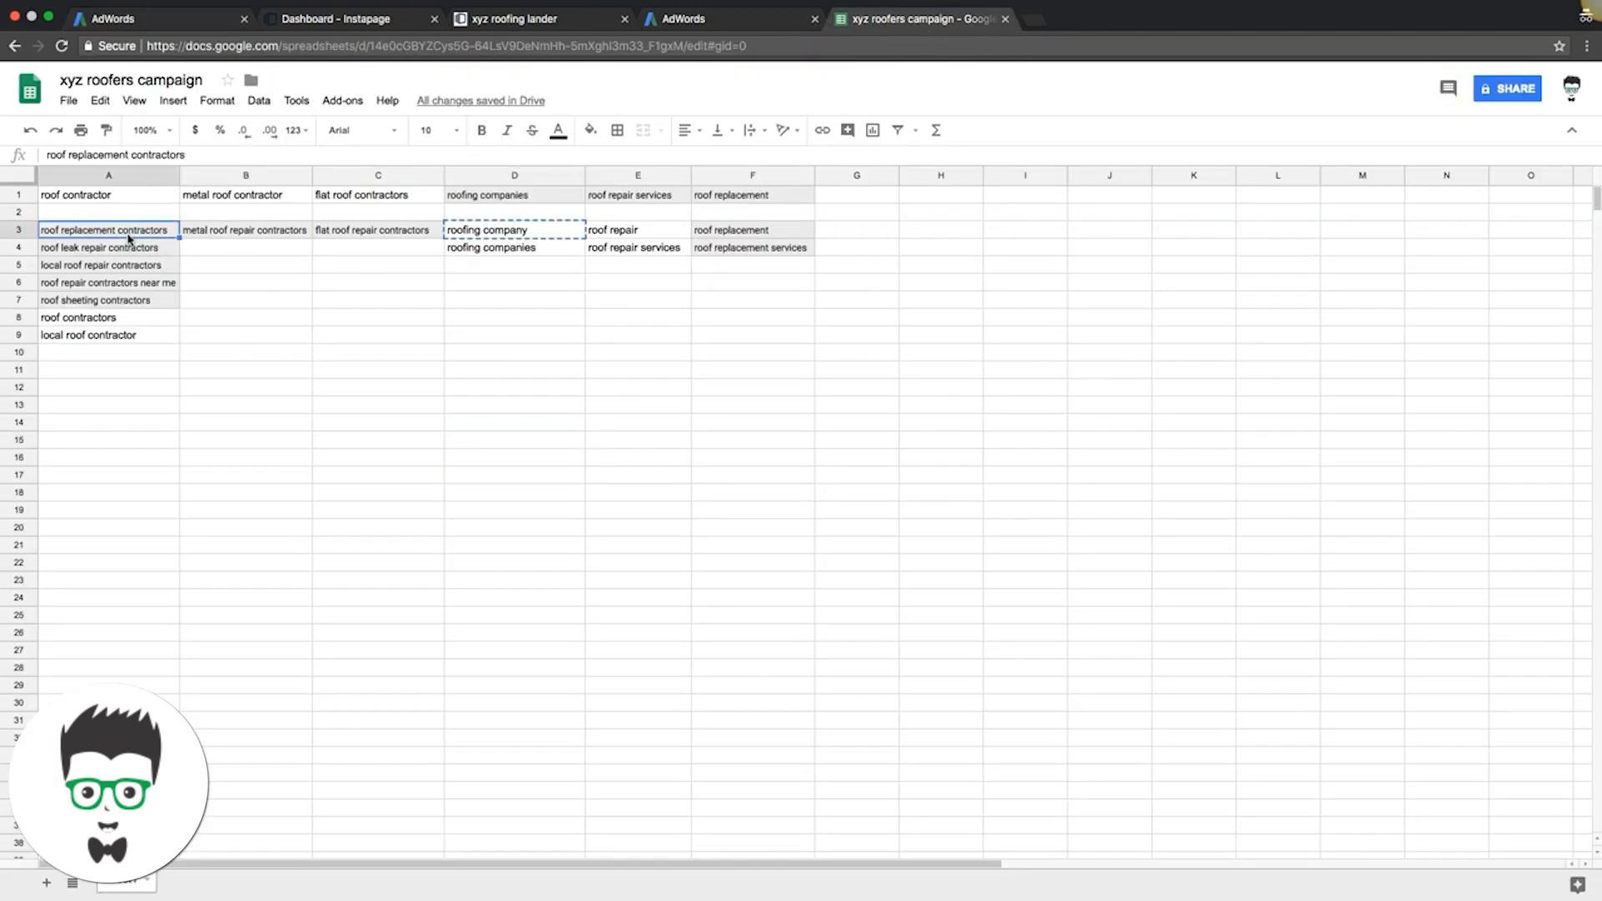
pyautogui.click(258, 302)
pyautogui.moveTo(129, 231); pyautogui.dragTo(129, 338)
pyautogui.hotkey('ctrl', 'c')
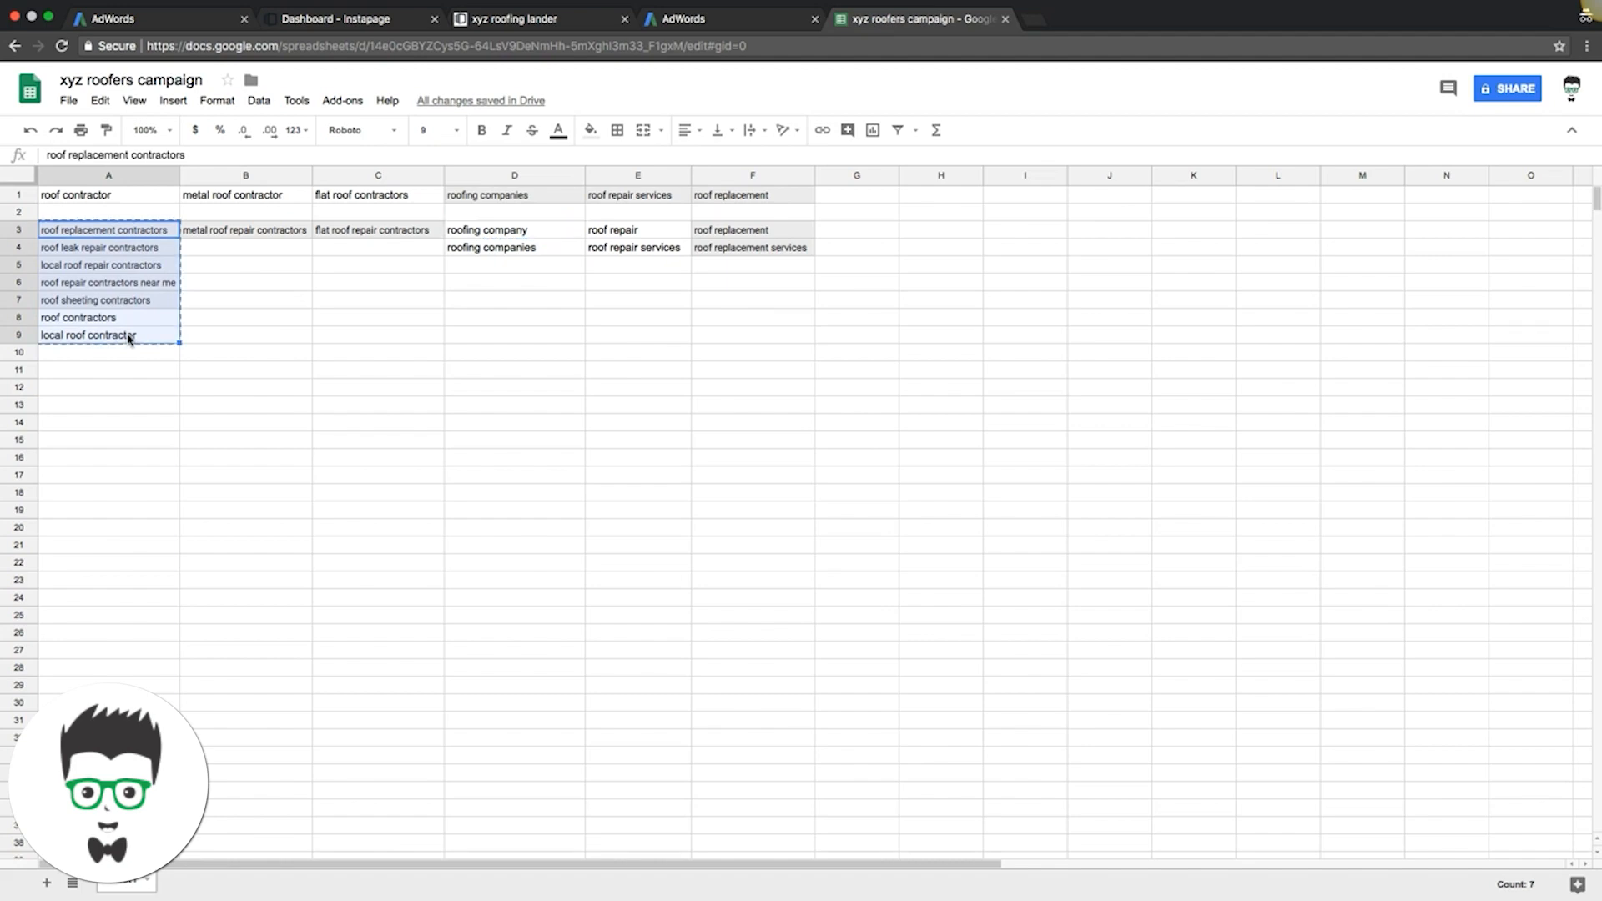
# Open the AdWords Wrapper website in a new browser tab and find its keyword entry box.
pyautogui.click(1040, 23)
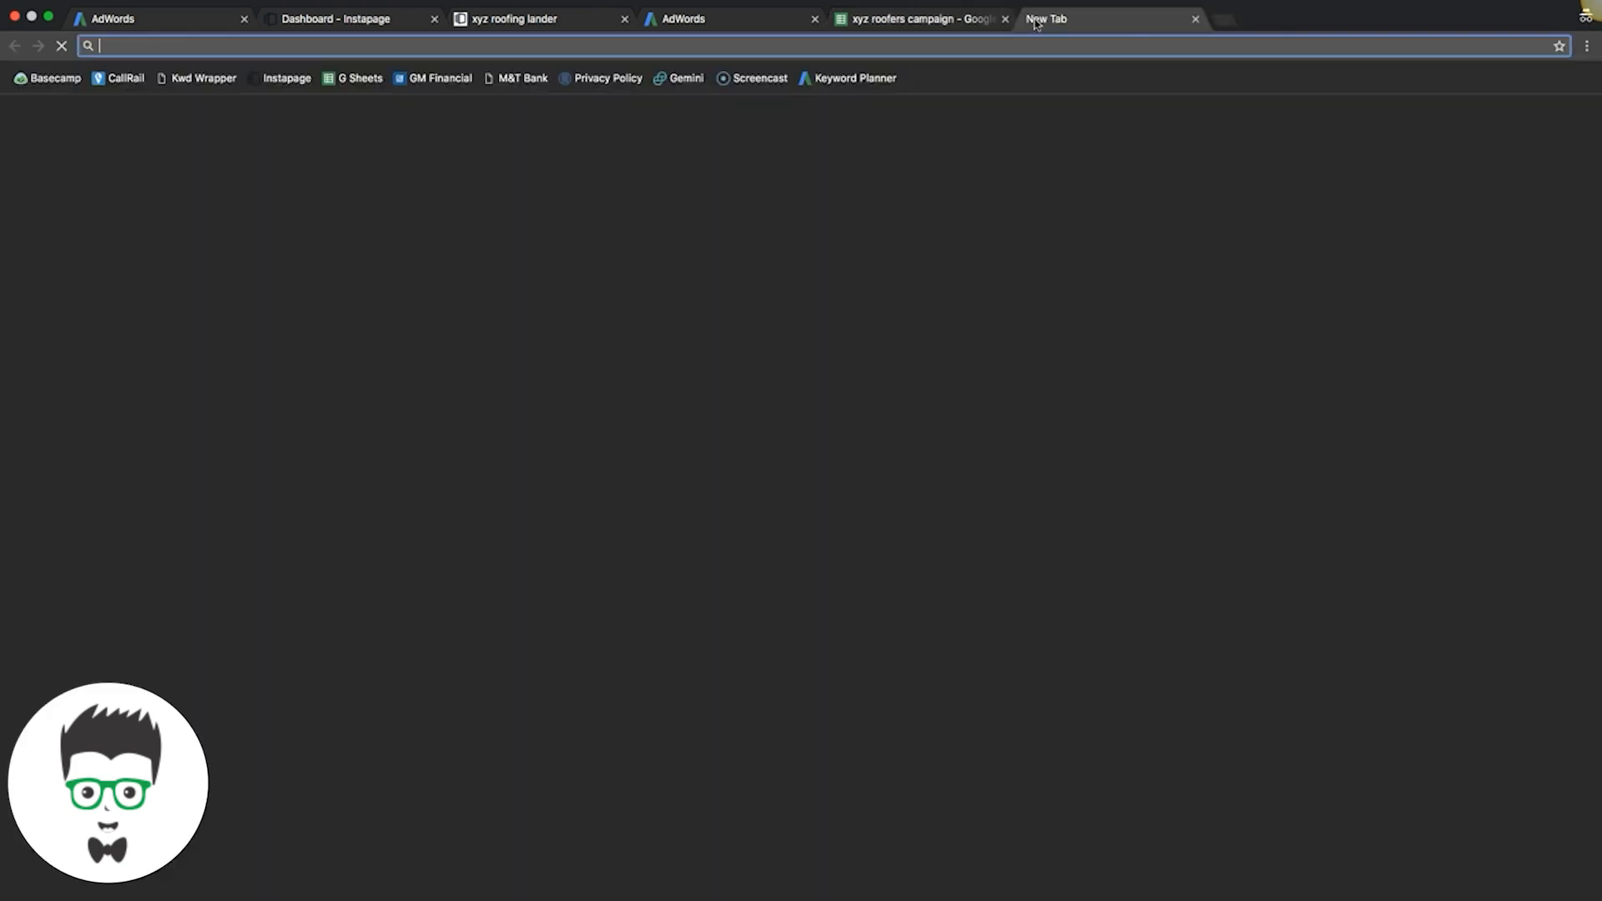
pyautogui.click(196, 79)
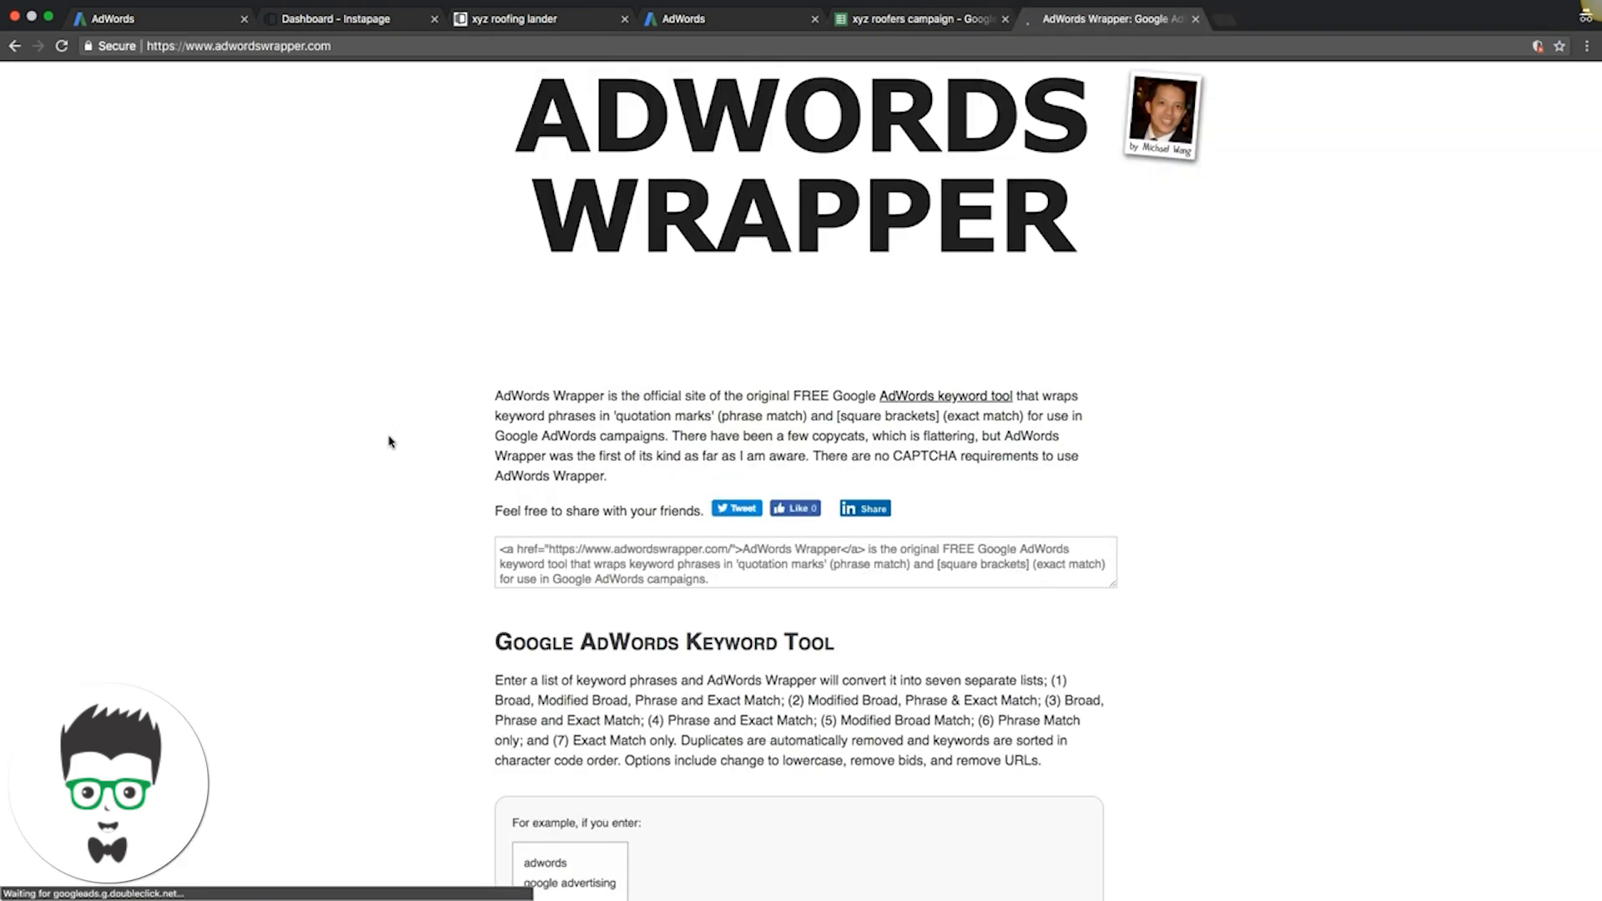
pyautogui.scroll(-2, 388, 442)
pyautogui.scroll(2, 388, 442)
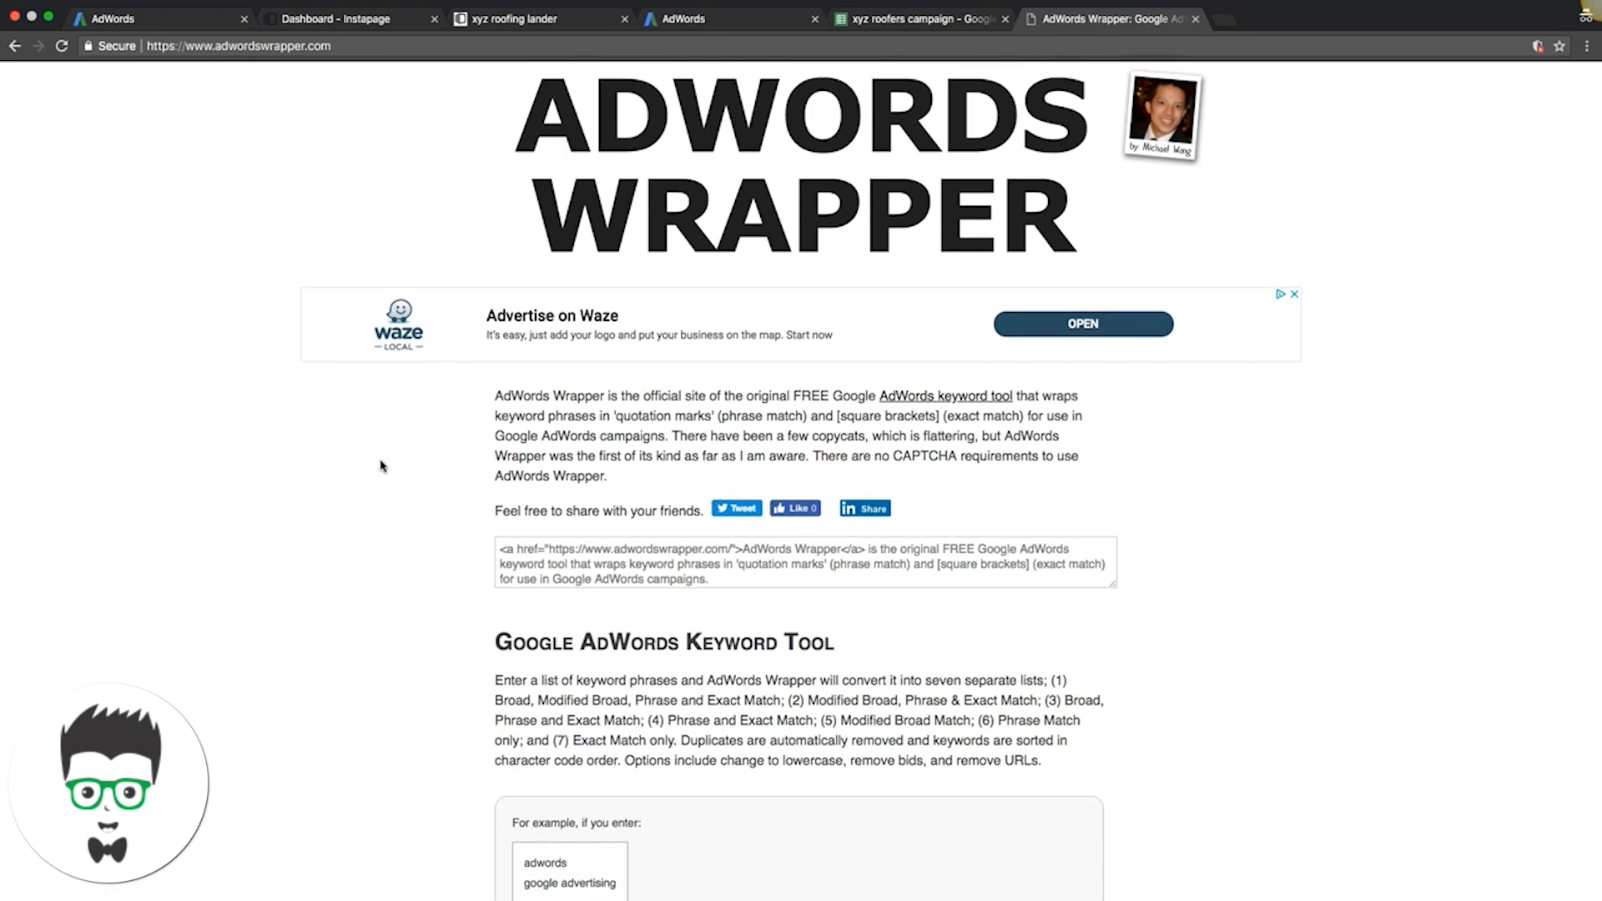
pyautogui.scroll(-15, 382, 464)
# Paste the copied roof contractor keywords into AdWords Wrapper, wrap them and review the generated match-type lists.
pyautogui.click(590, 403)
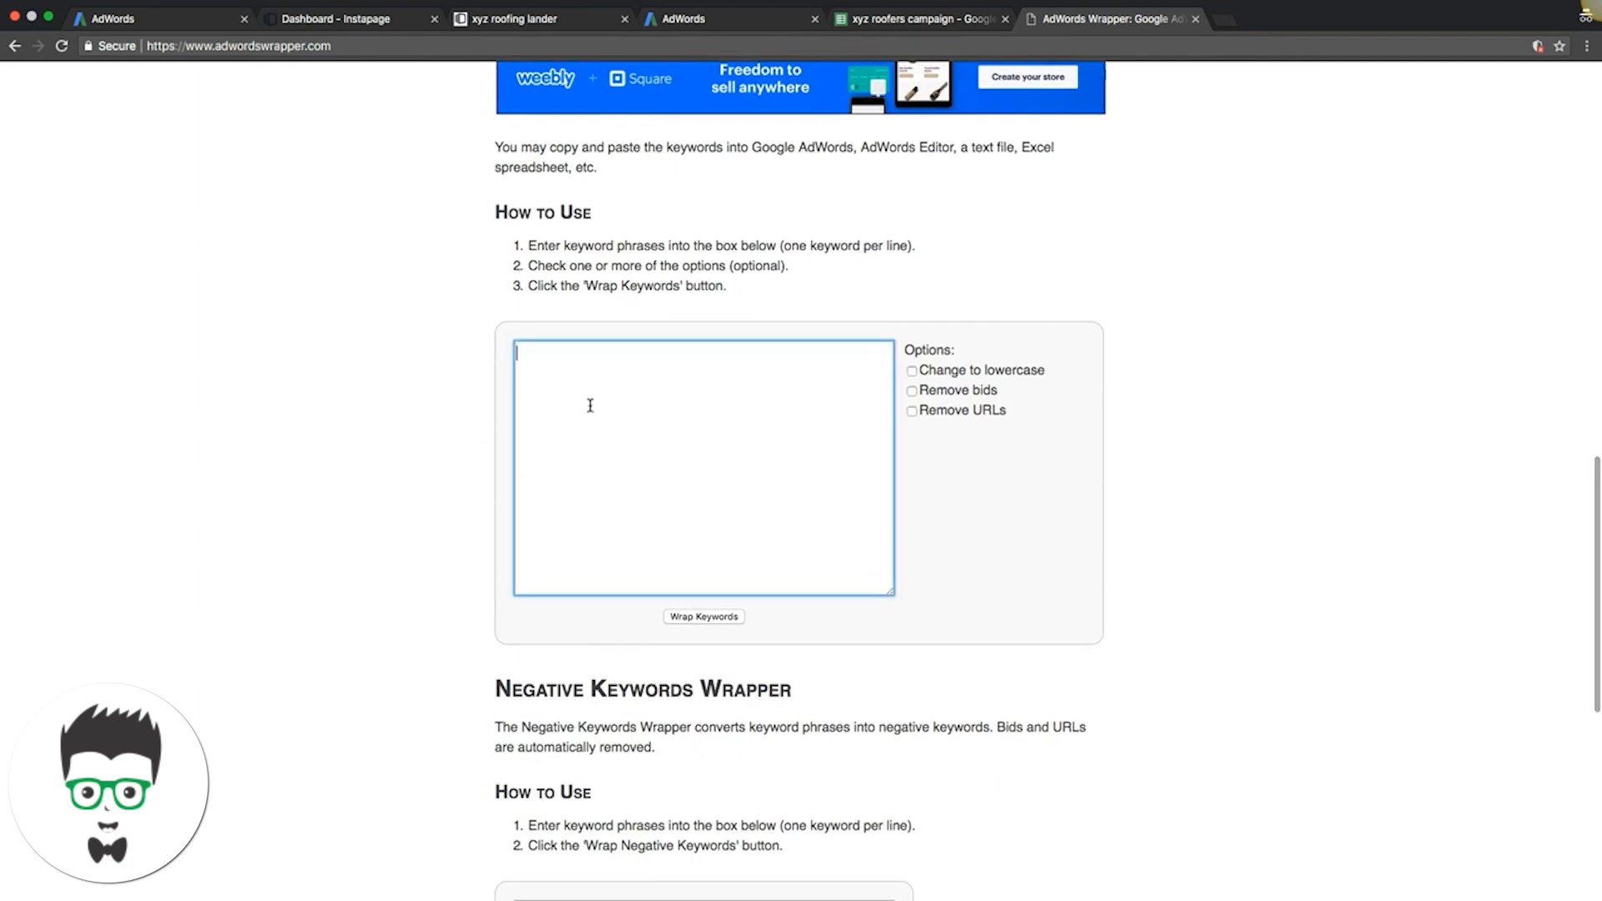
pyautogui.press('super+v')
pyautogui.click(713, 616)
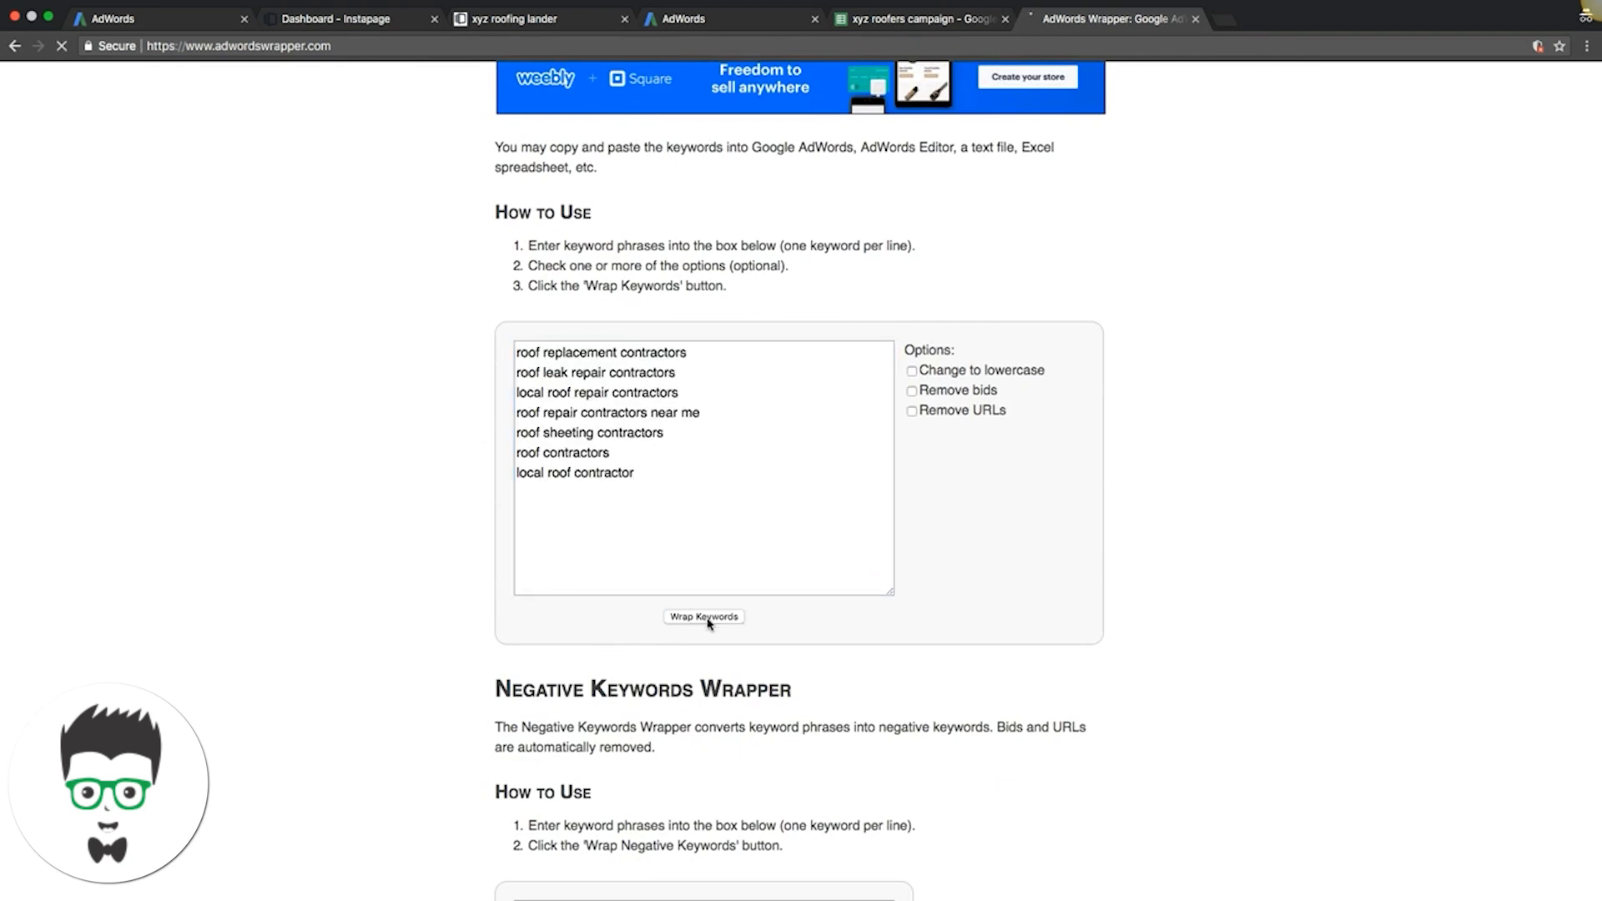
pyautogui.scroll(-1, 1288, 550)
pyautogui.scroll(-4, 1289, 551)
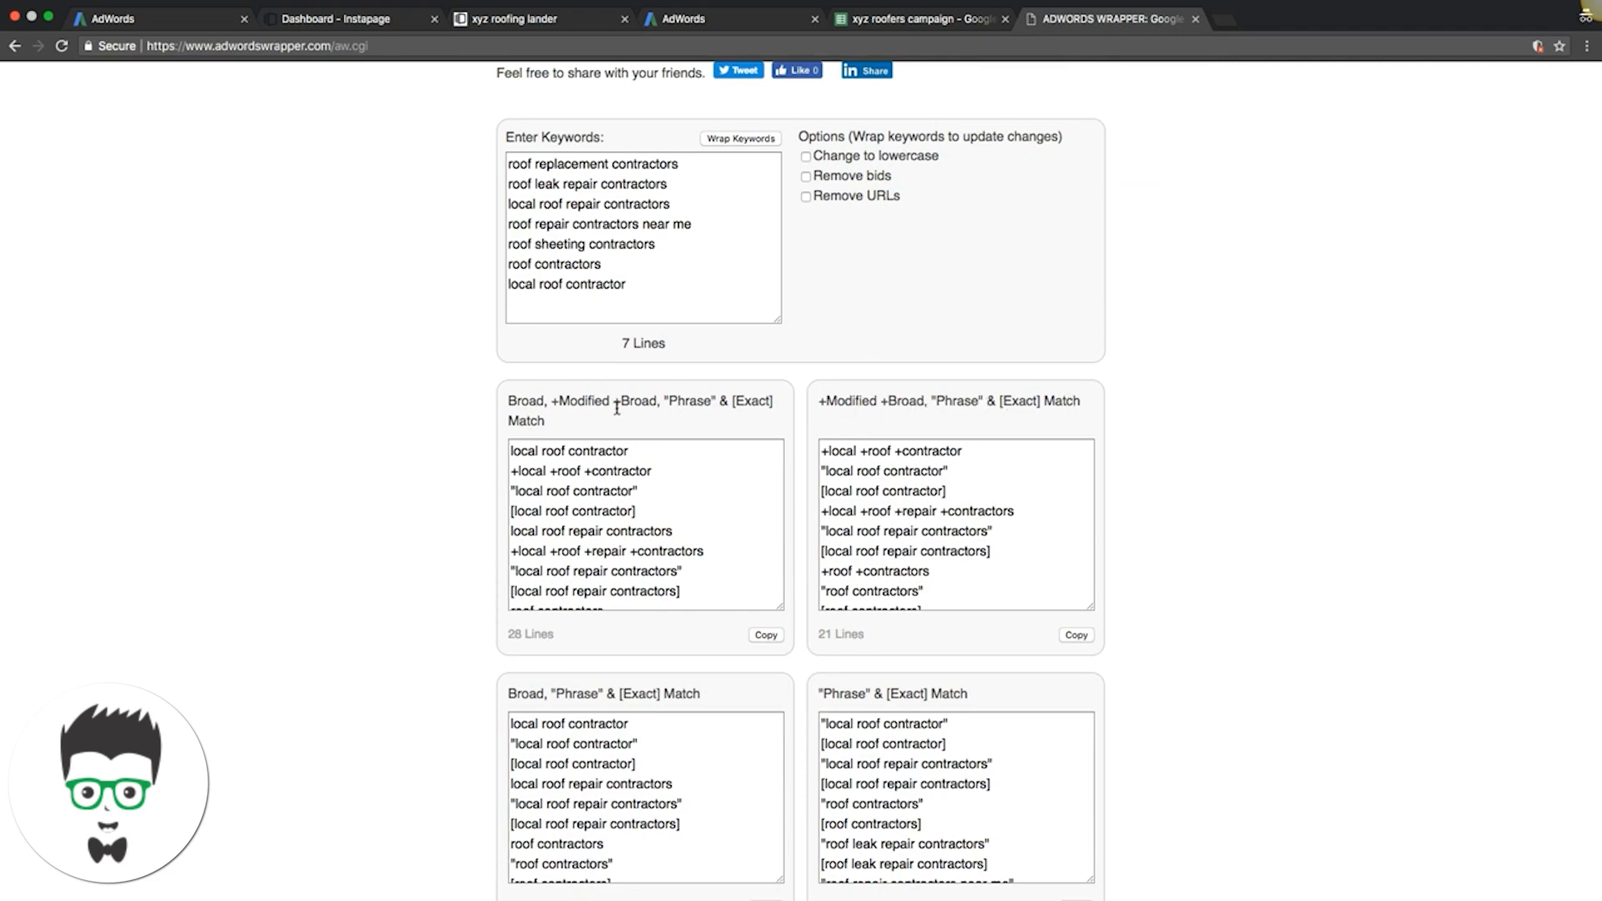
pyautogui.scroll(-4, 492, 592)
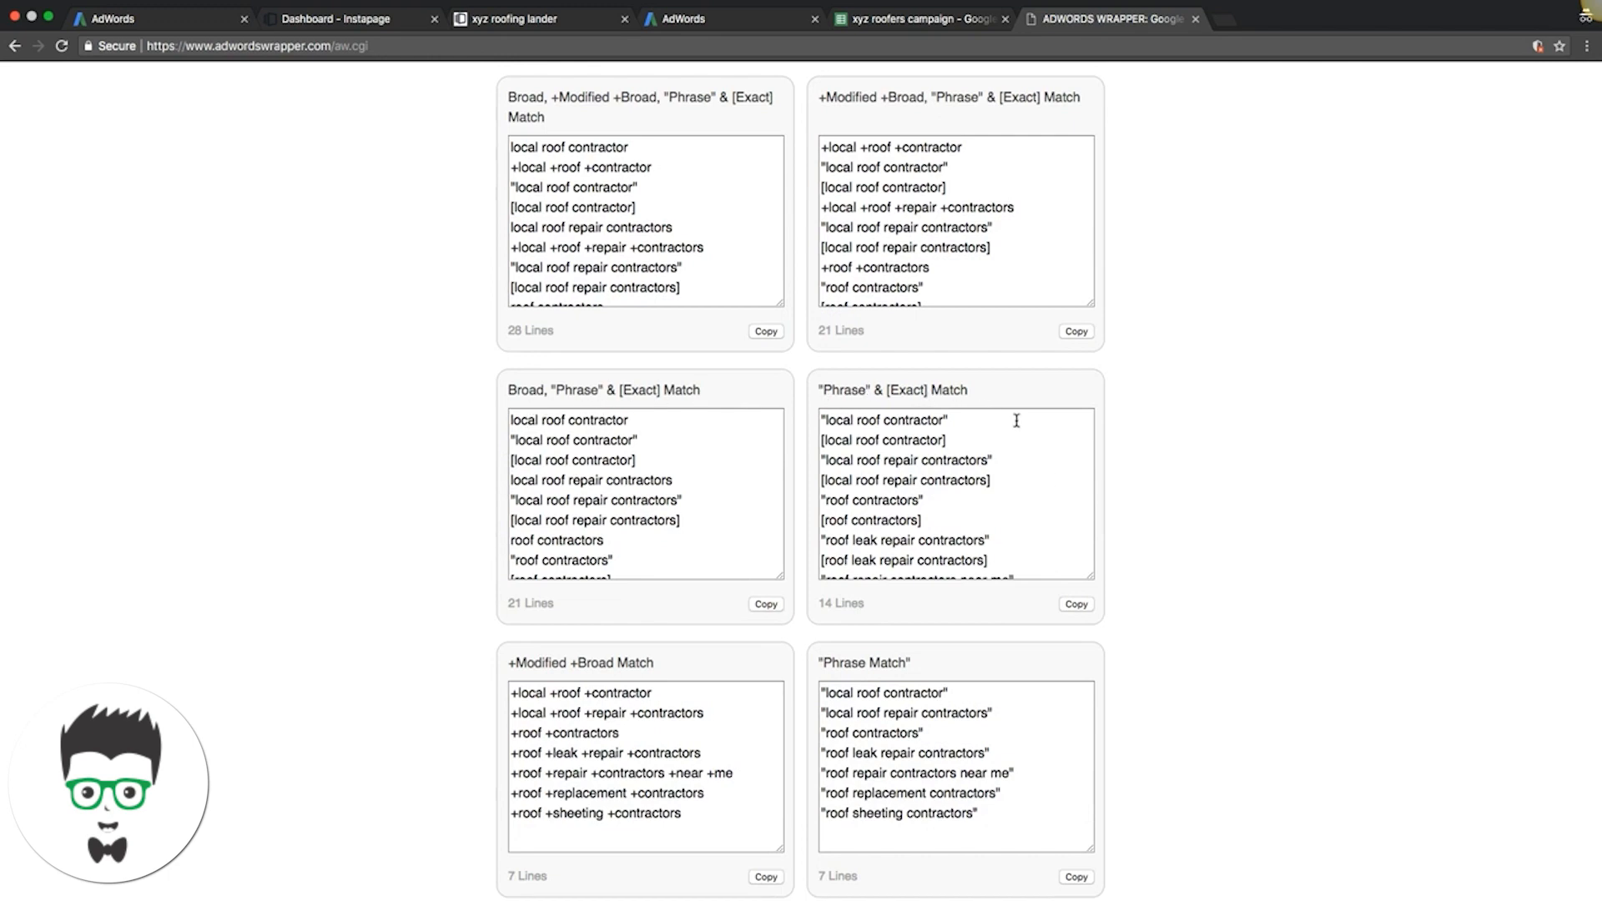
# Add AdWords Wrapper's "Phrase" & [Exact] Match list to the roofing contractor ad group in AdWords, and open the XYZ Roofers INC campaign's ad groups.
pyautogui.click(1076, 604)
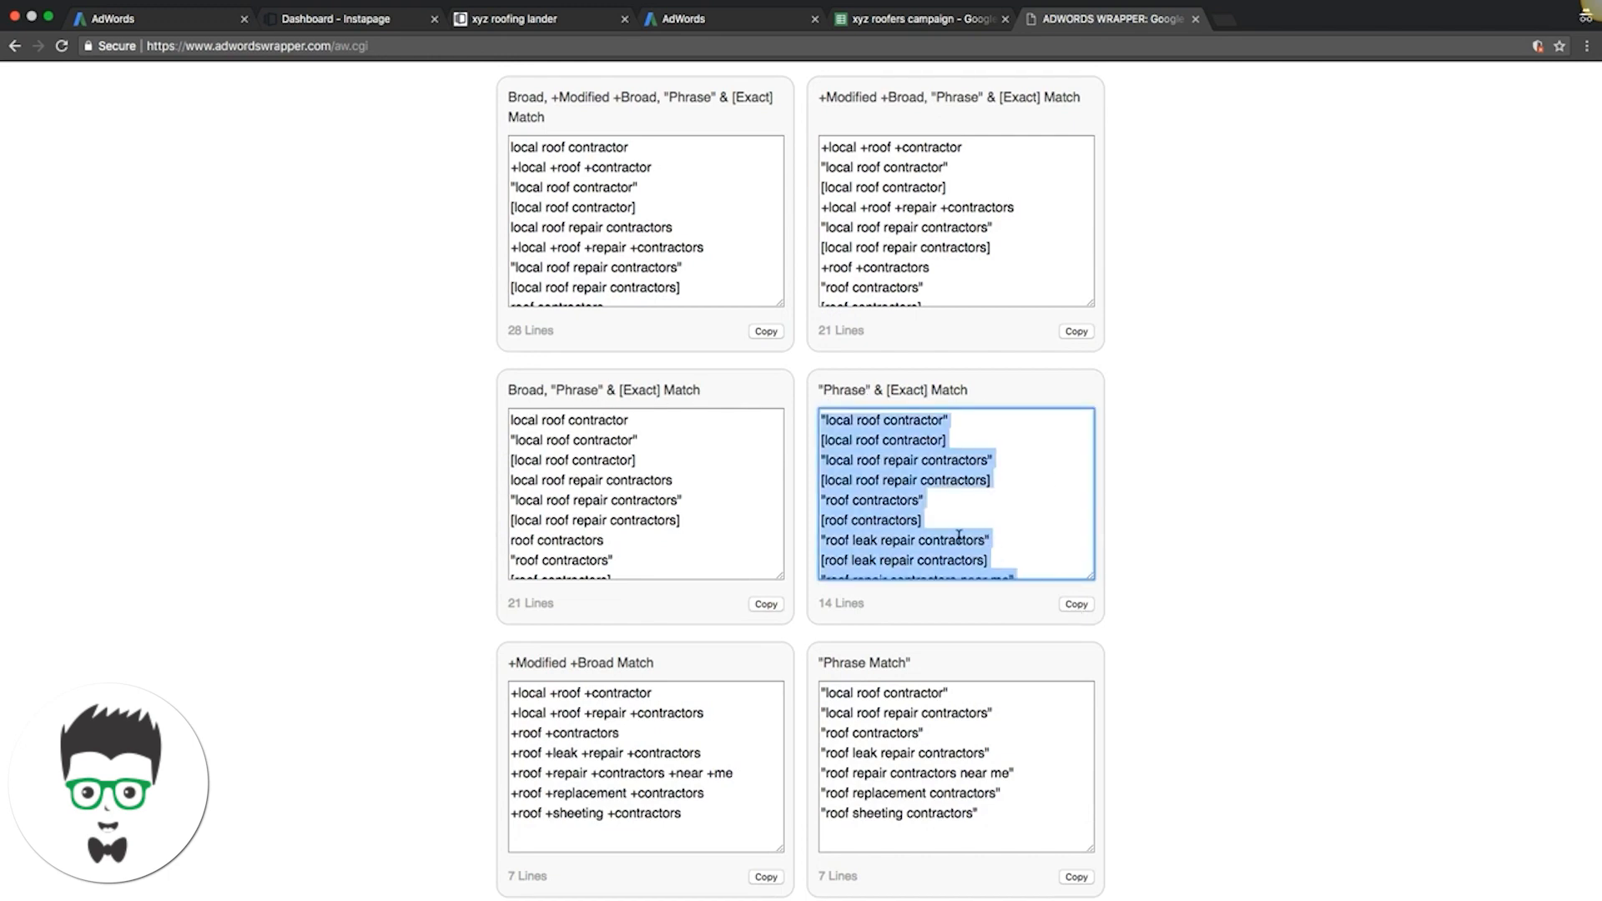
pyautogui.scroll(-5, 1230, 504)
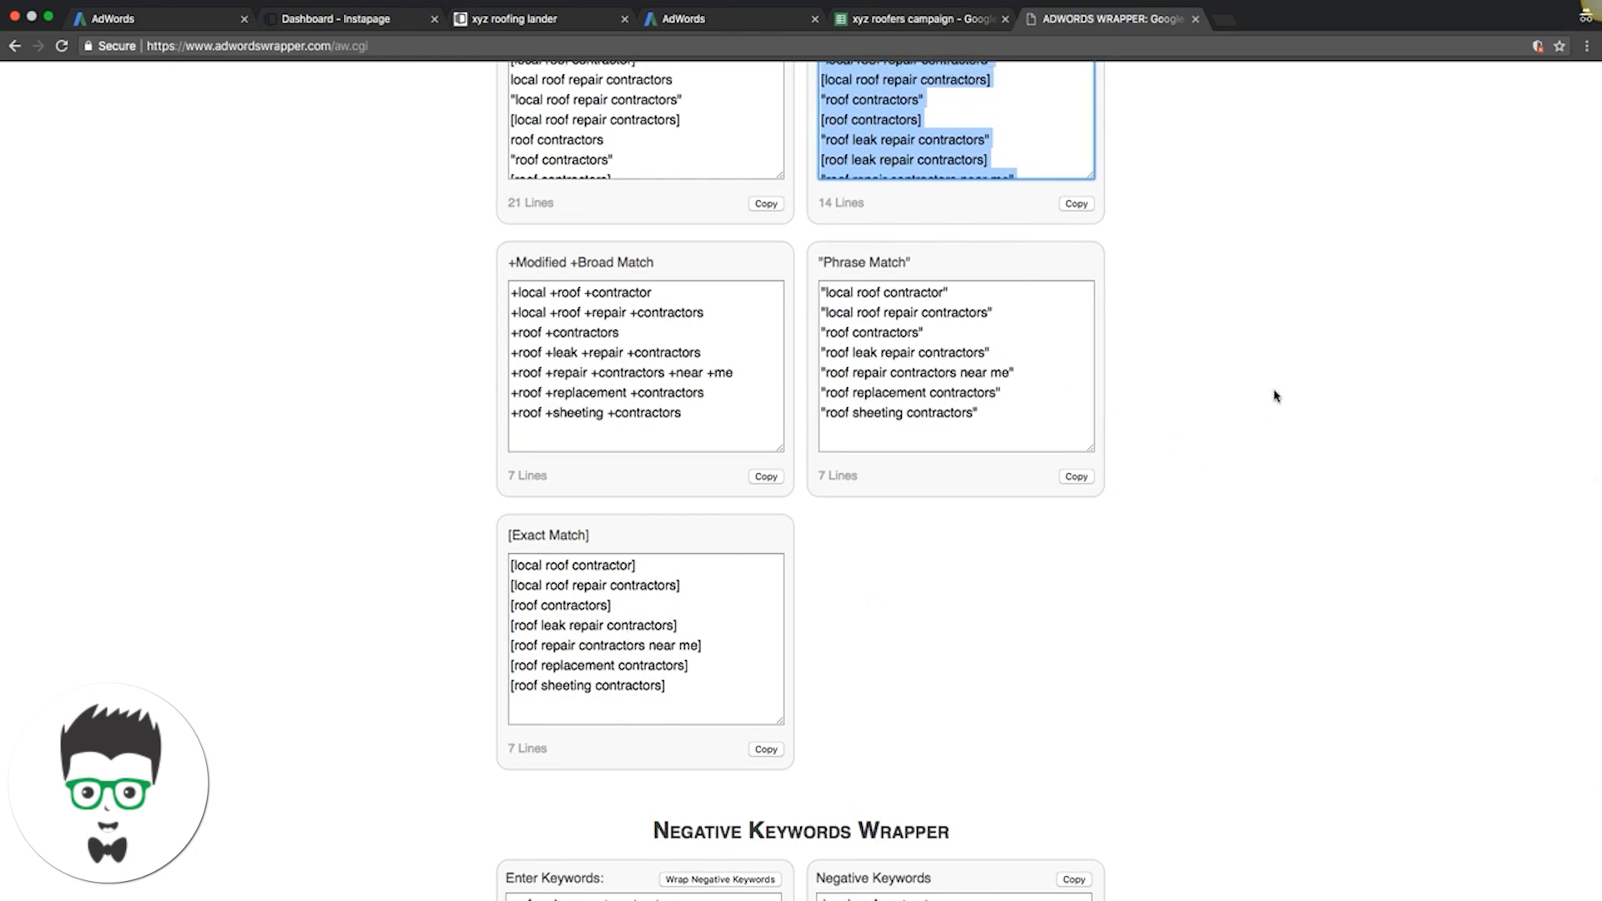
pyautogui.scroll(5, 1276, 396)
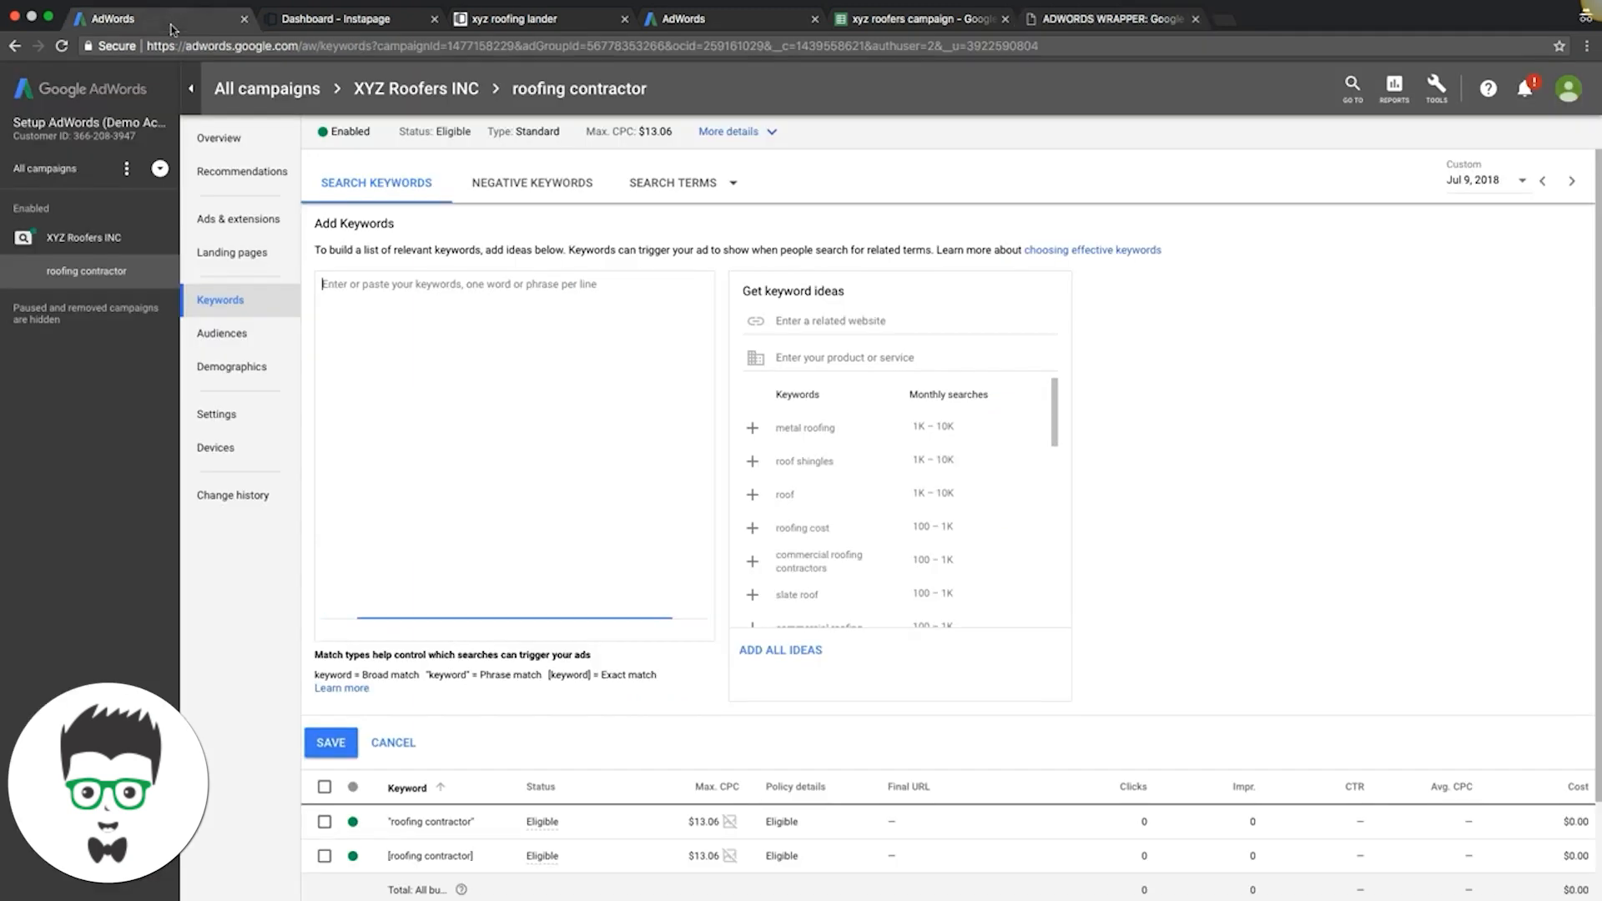
pyautogui.click(171, 20)
pyautogui.press('super+v')
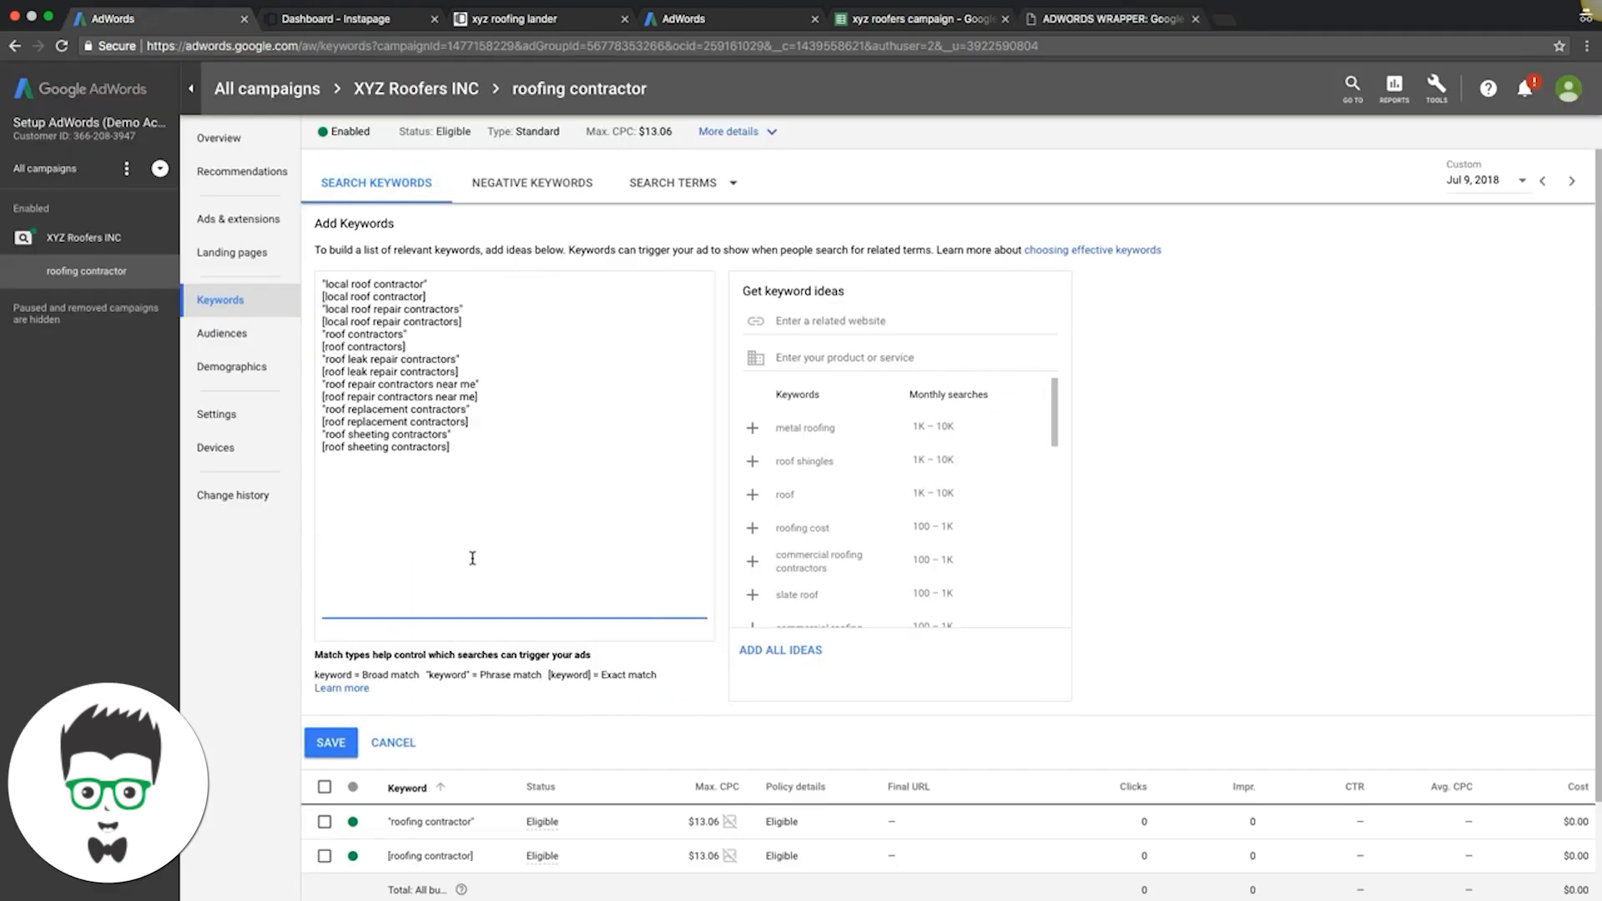
pyautogui.click(330, 742)
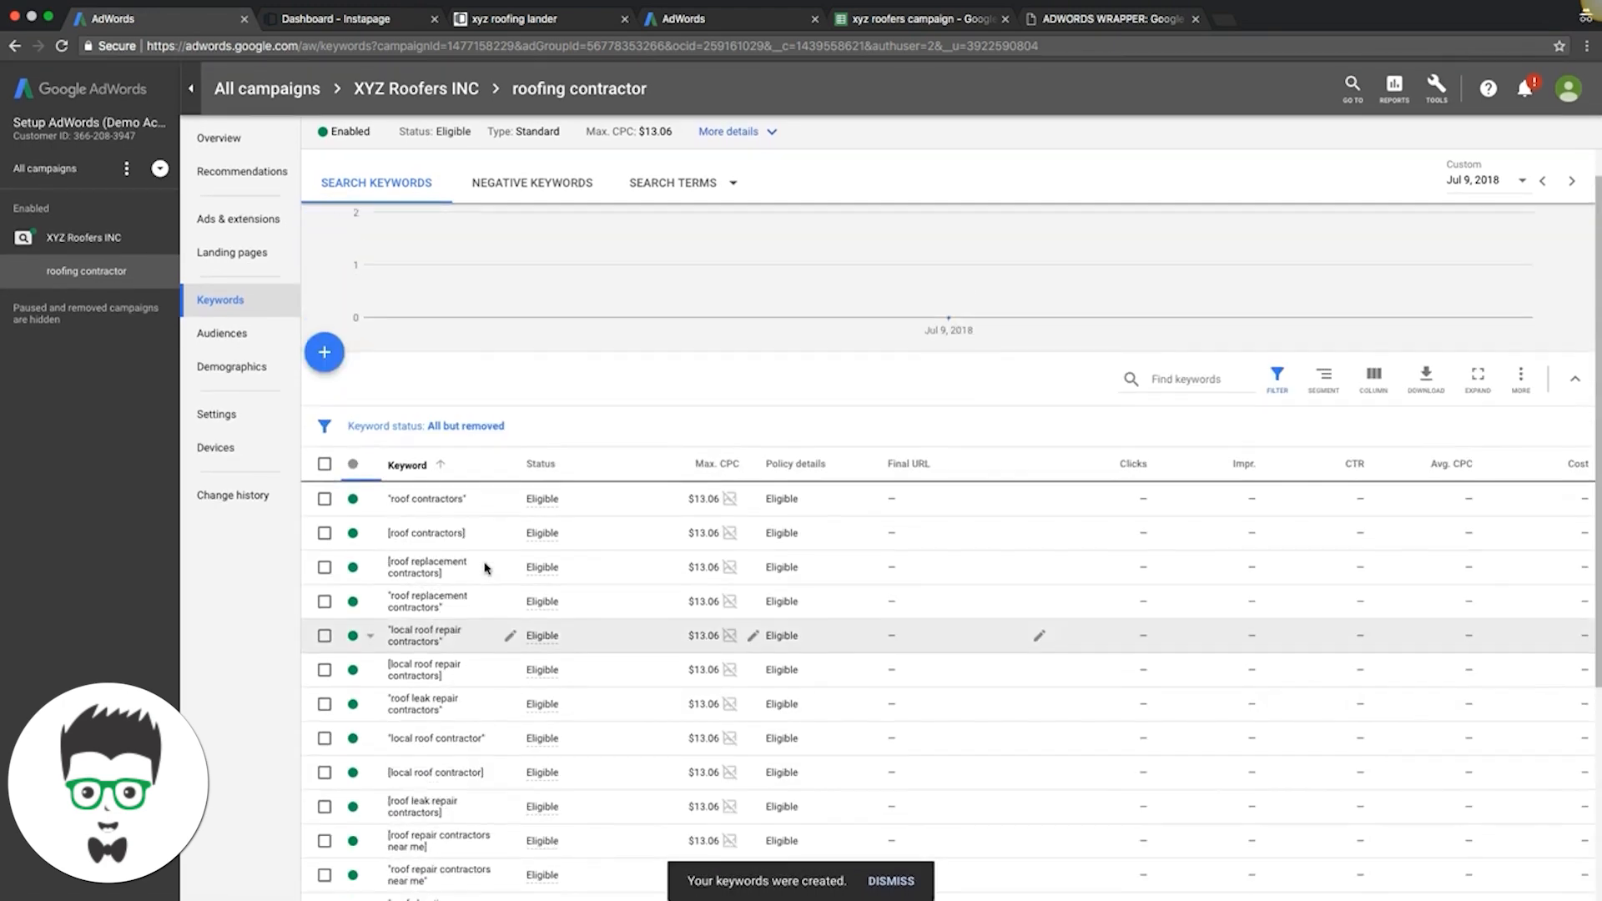
pyautogui.click(84, 242)
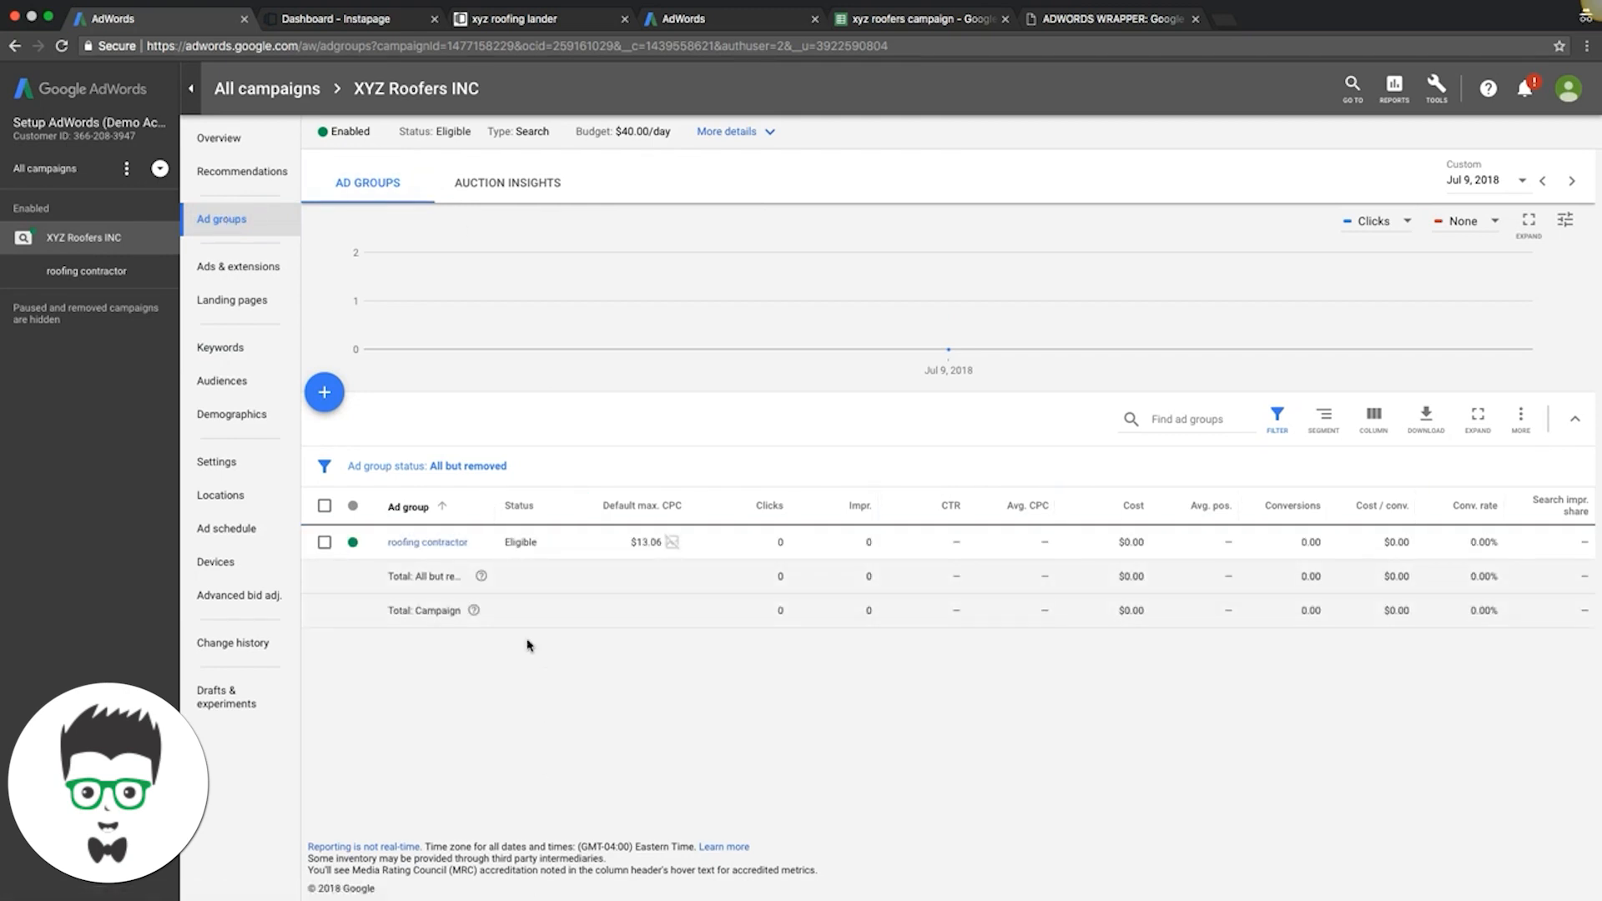
pyautogui.click(334, 395)
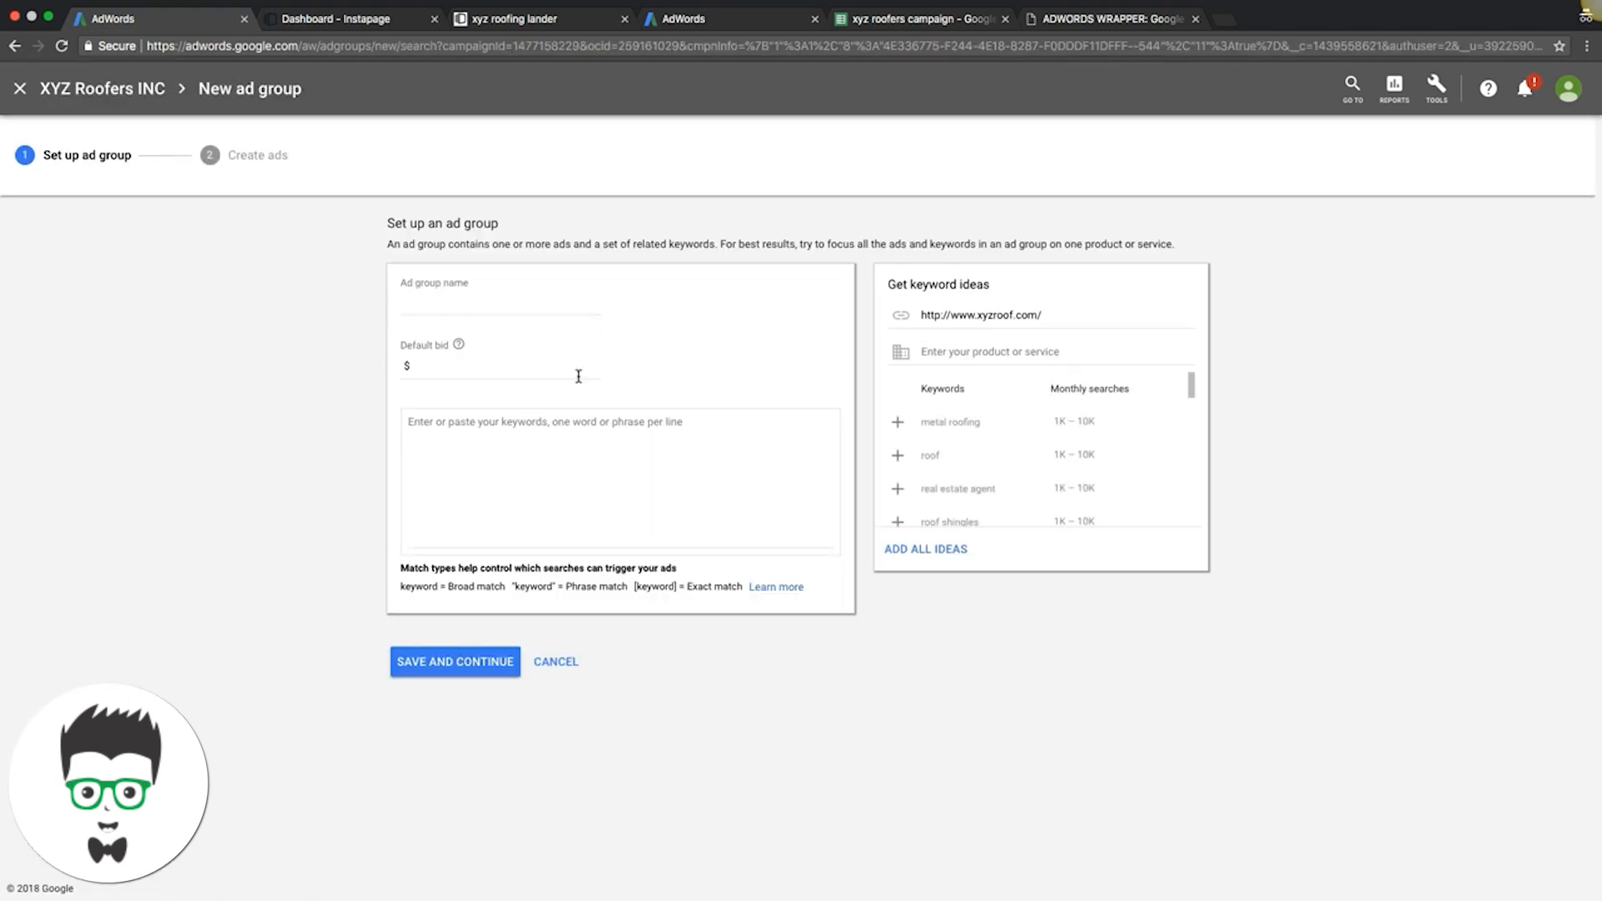
pyautogui.click(20, 87)
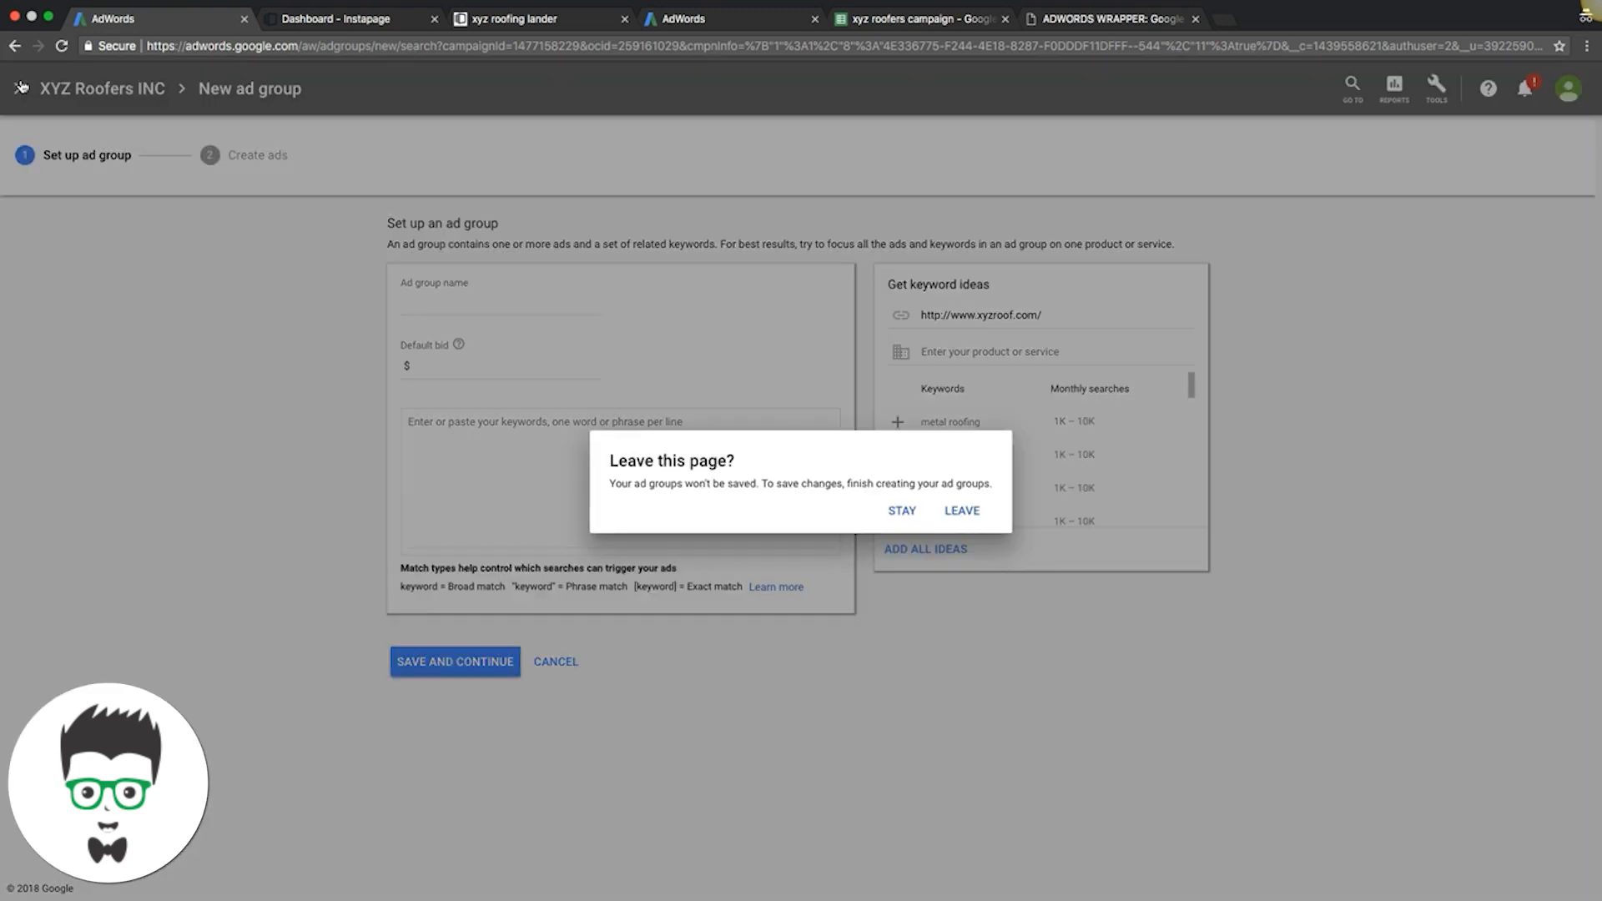
pyautogui.click(960, 511)
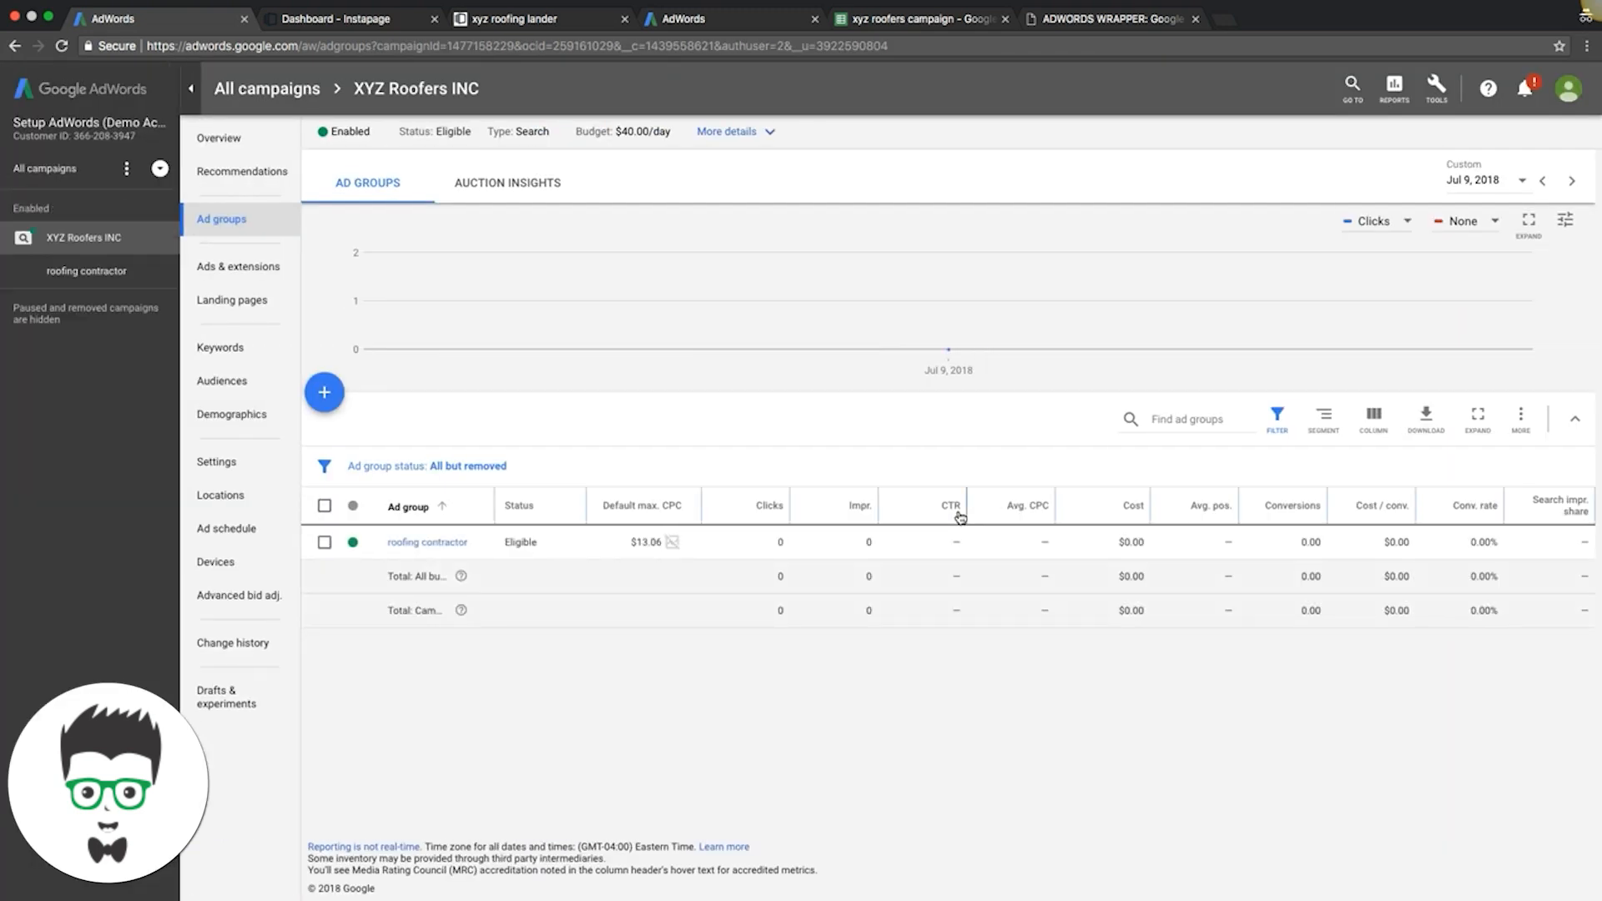
# Duplicate the roofing contractor ad group by copying and pasting it within the XYZ Roofers INC campaign.
pyautogui.click(325, 542)
pyautogui.click(410, 419)
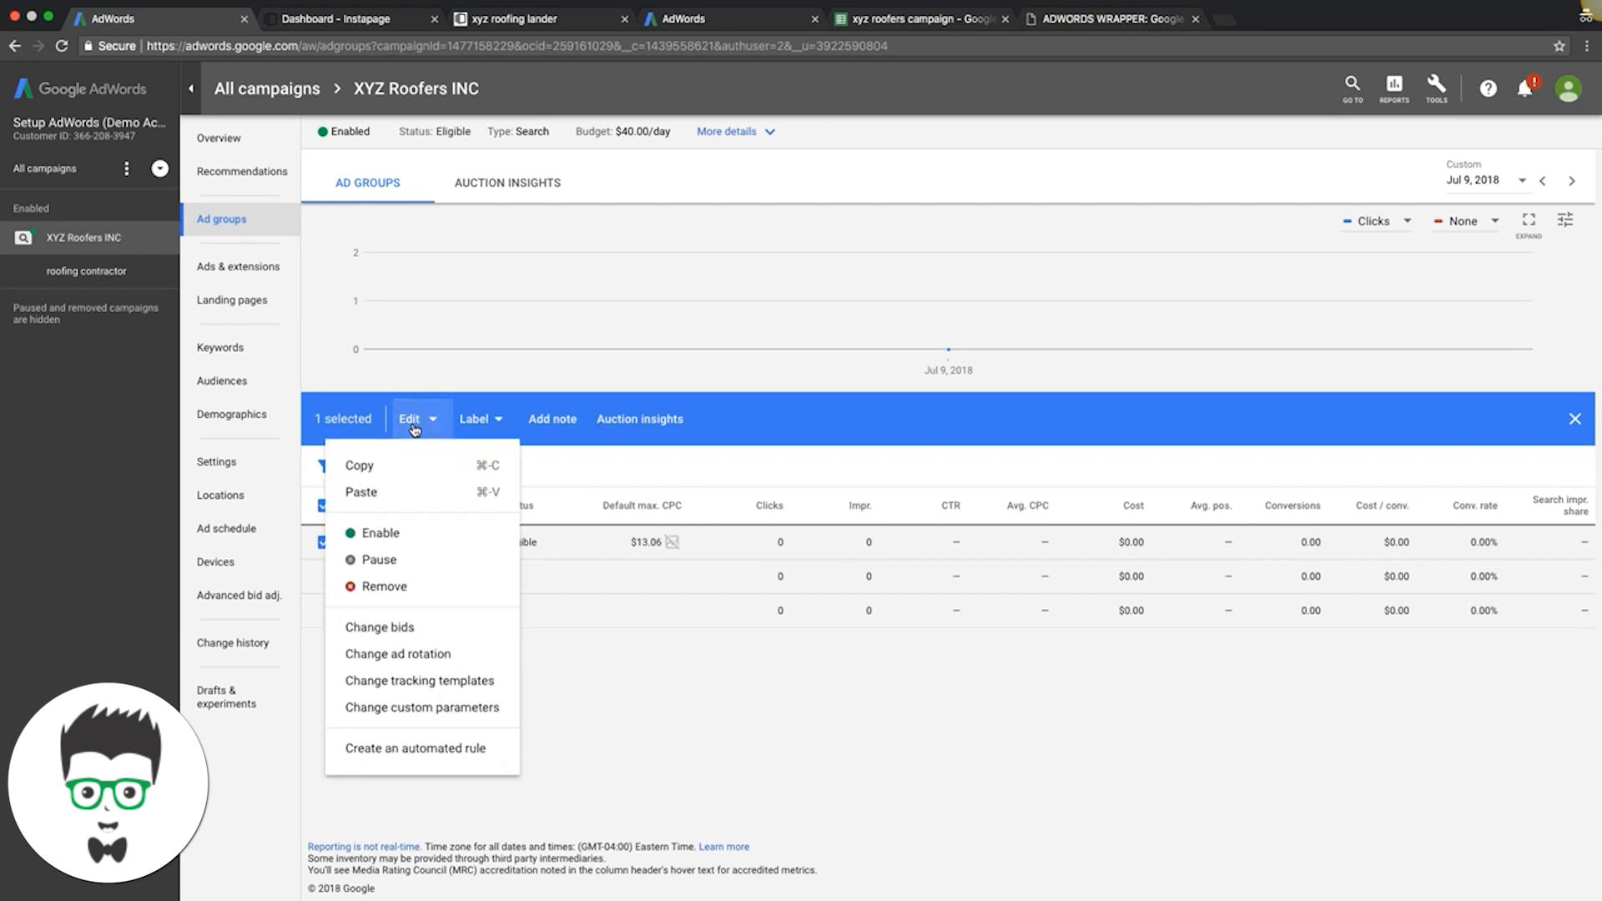
pyautogui.click(387, 464)
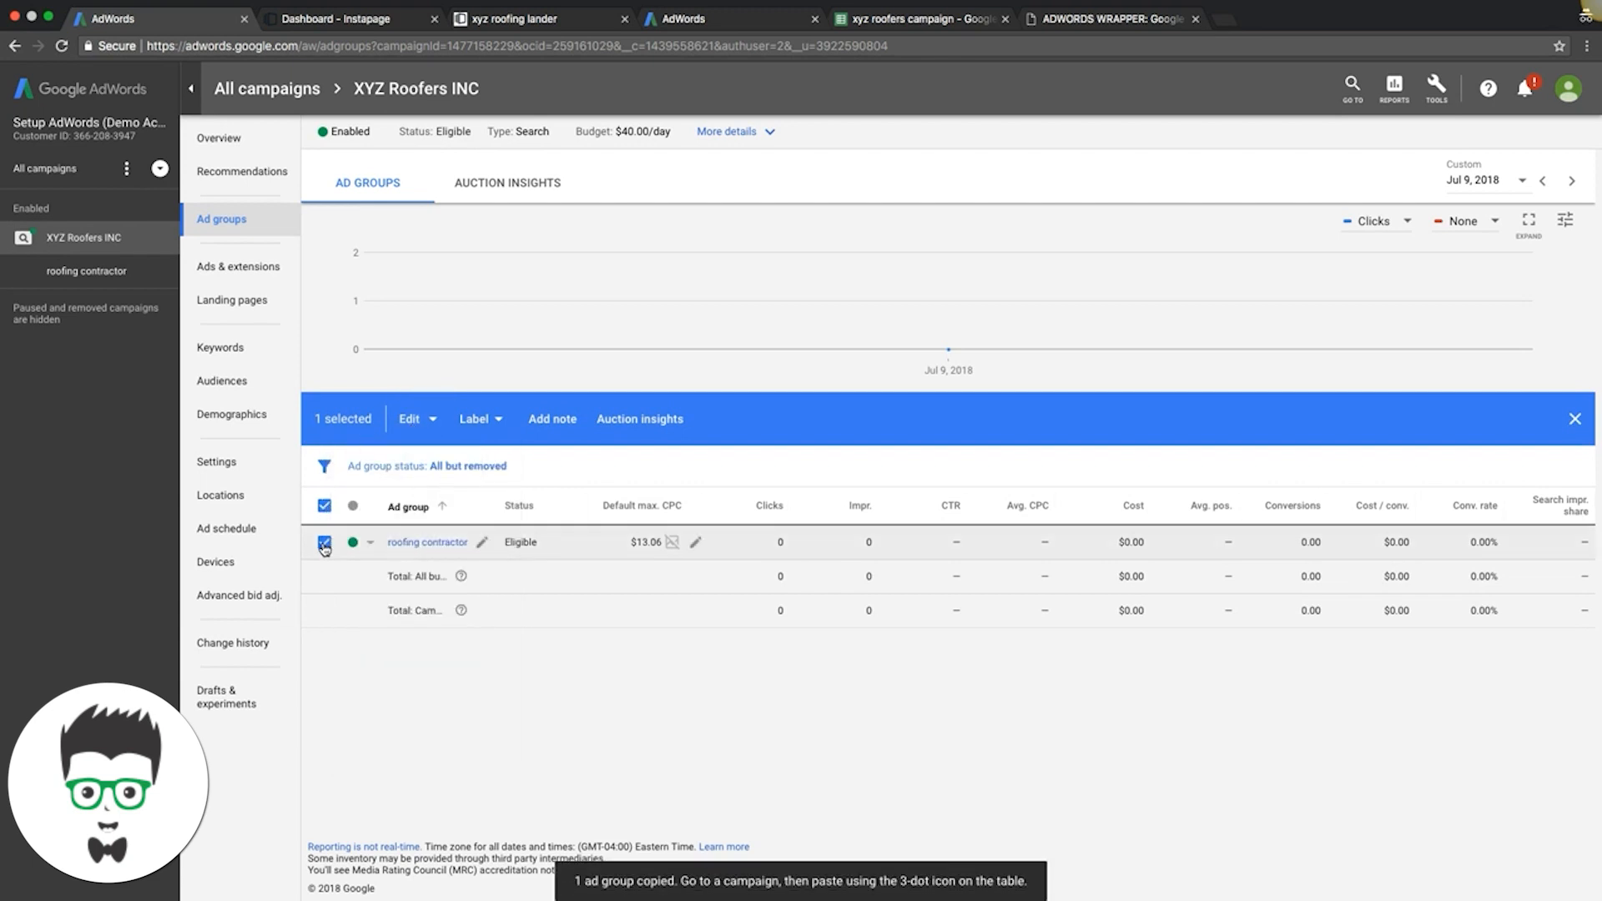
pyautogui.click(325, 543)
pyautogui.click(325, 543)
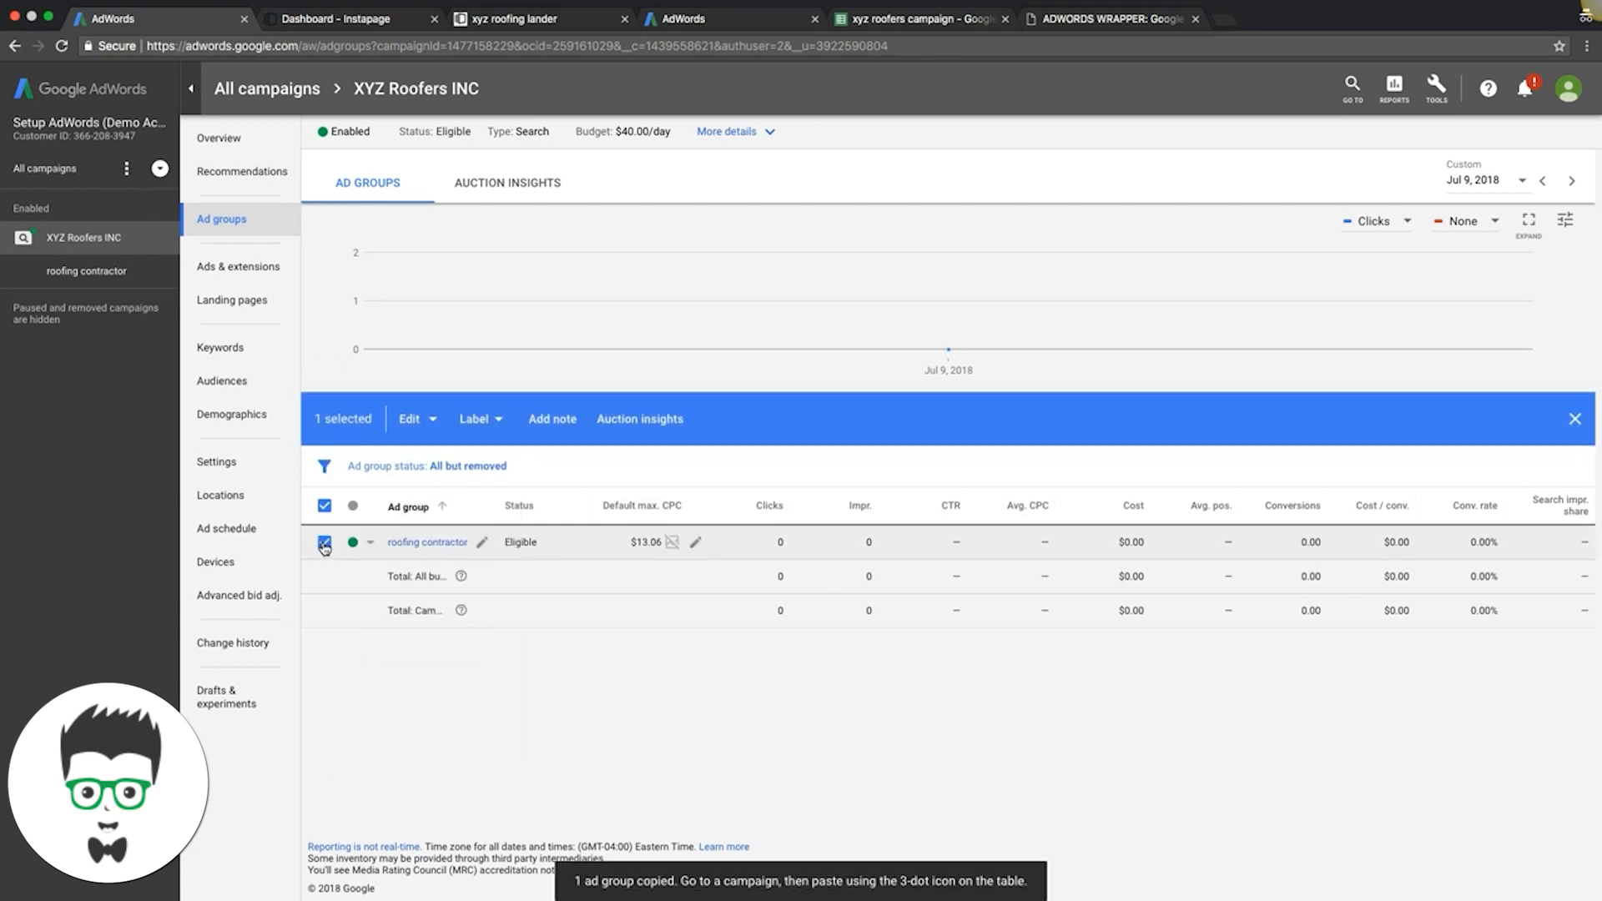
pyautogui.click(411, 418)
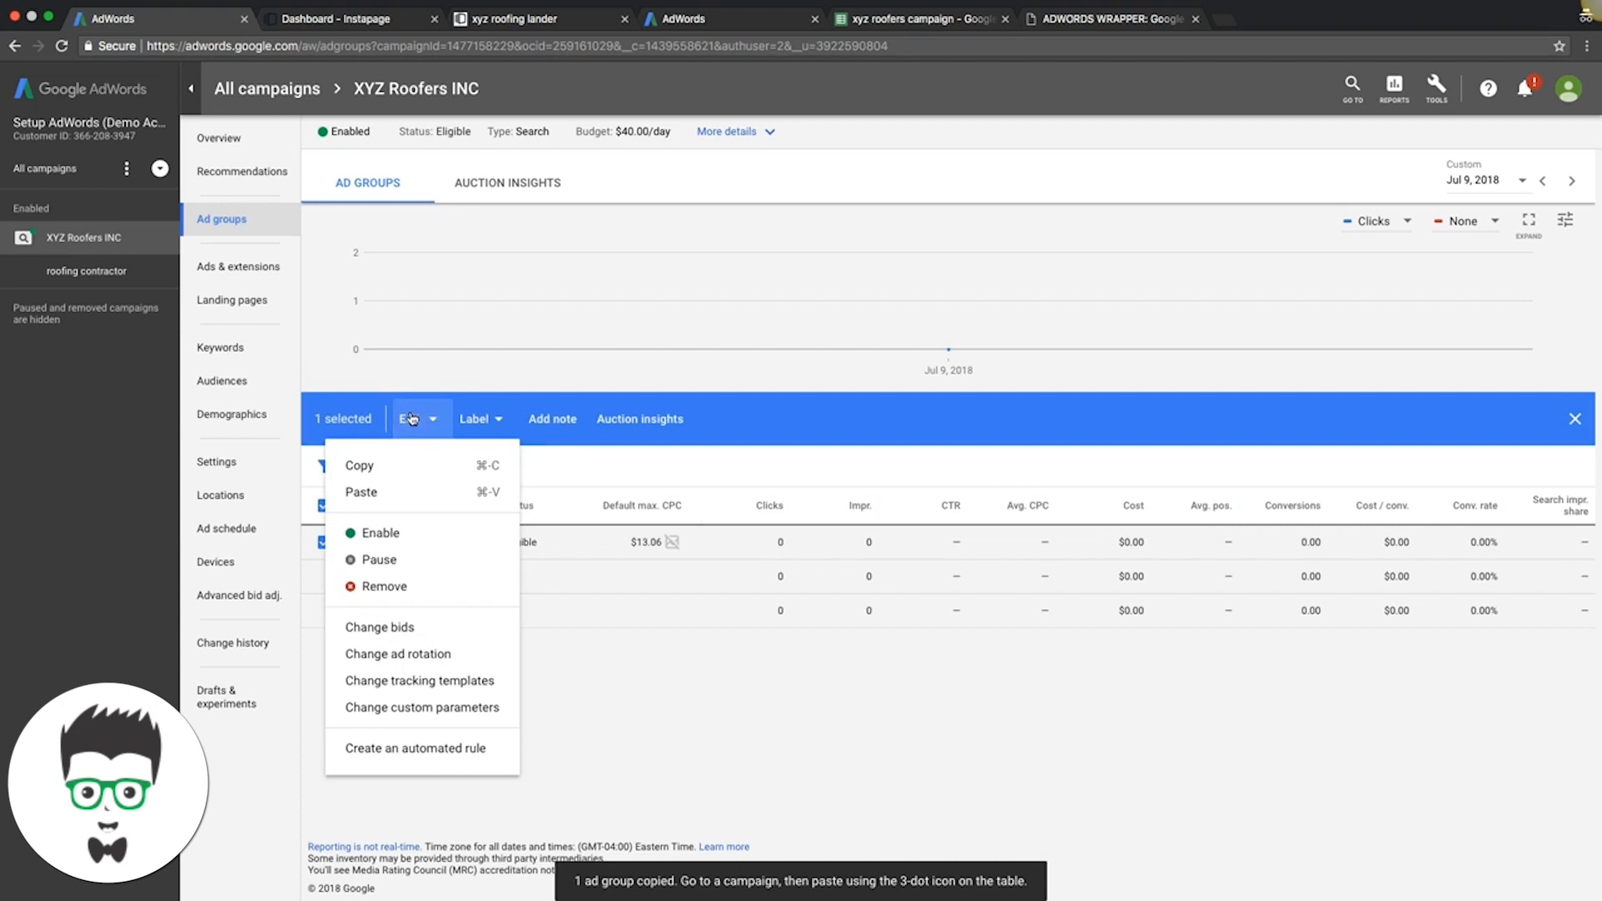
pyautogui.click(380, 491)
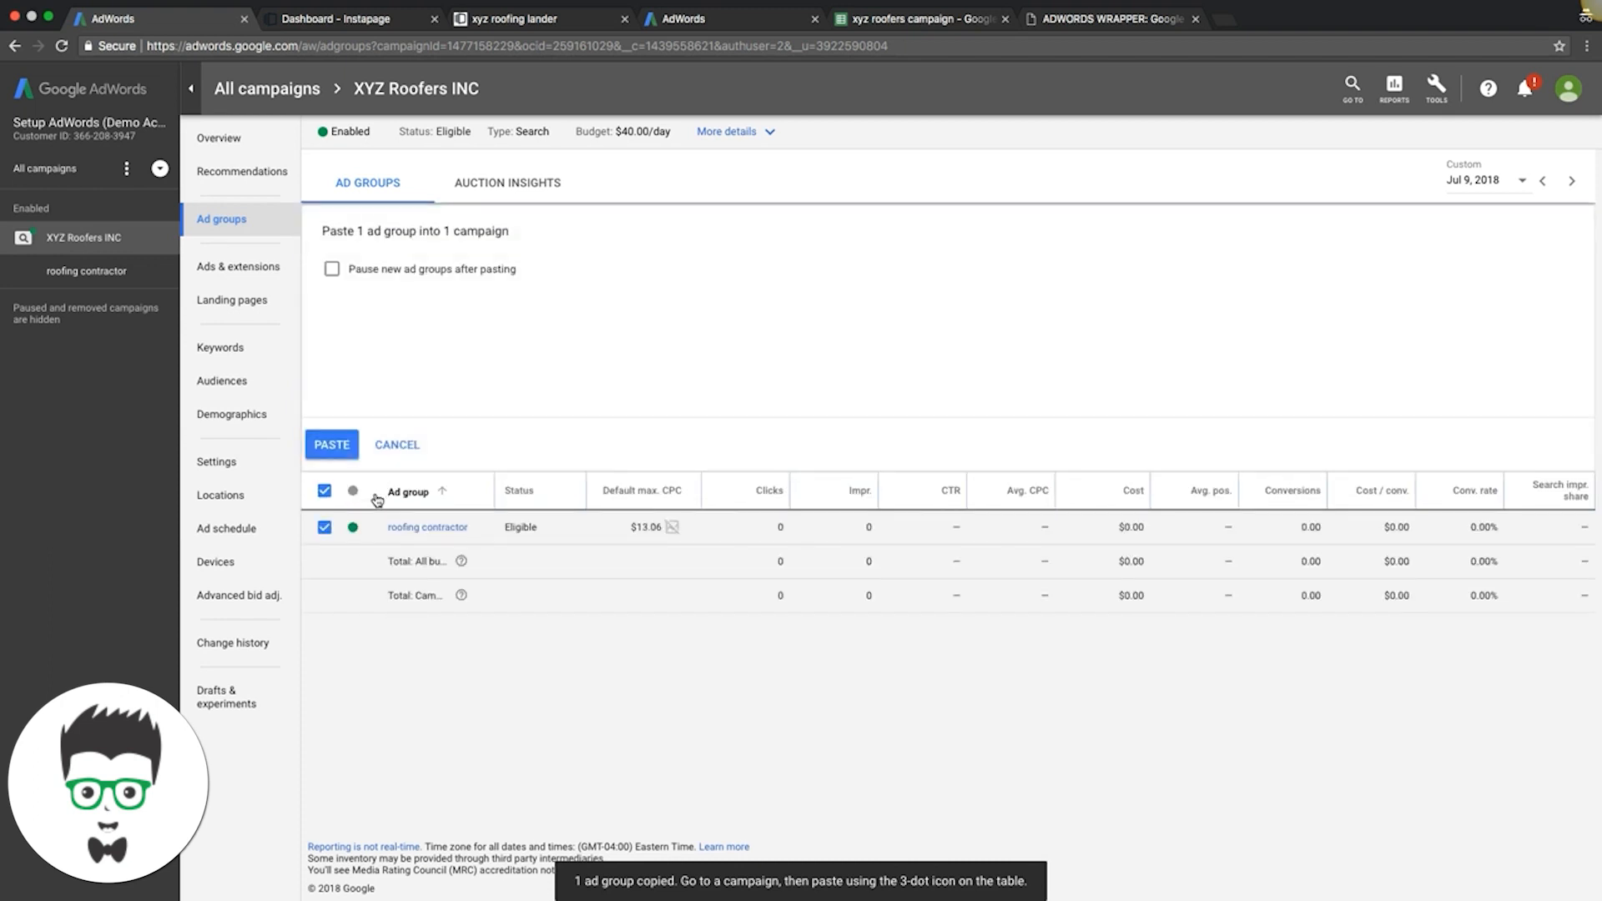
pyautogui.click(340, 444)
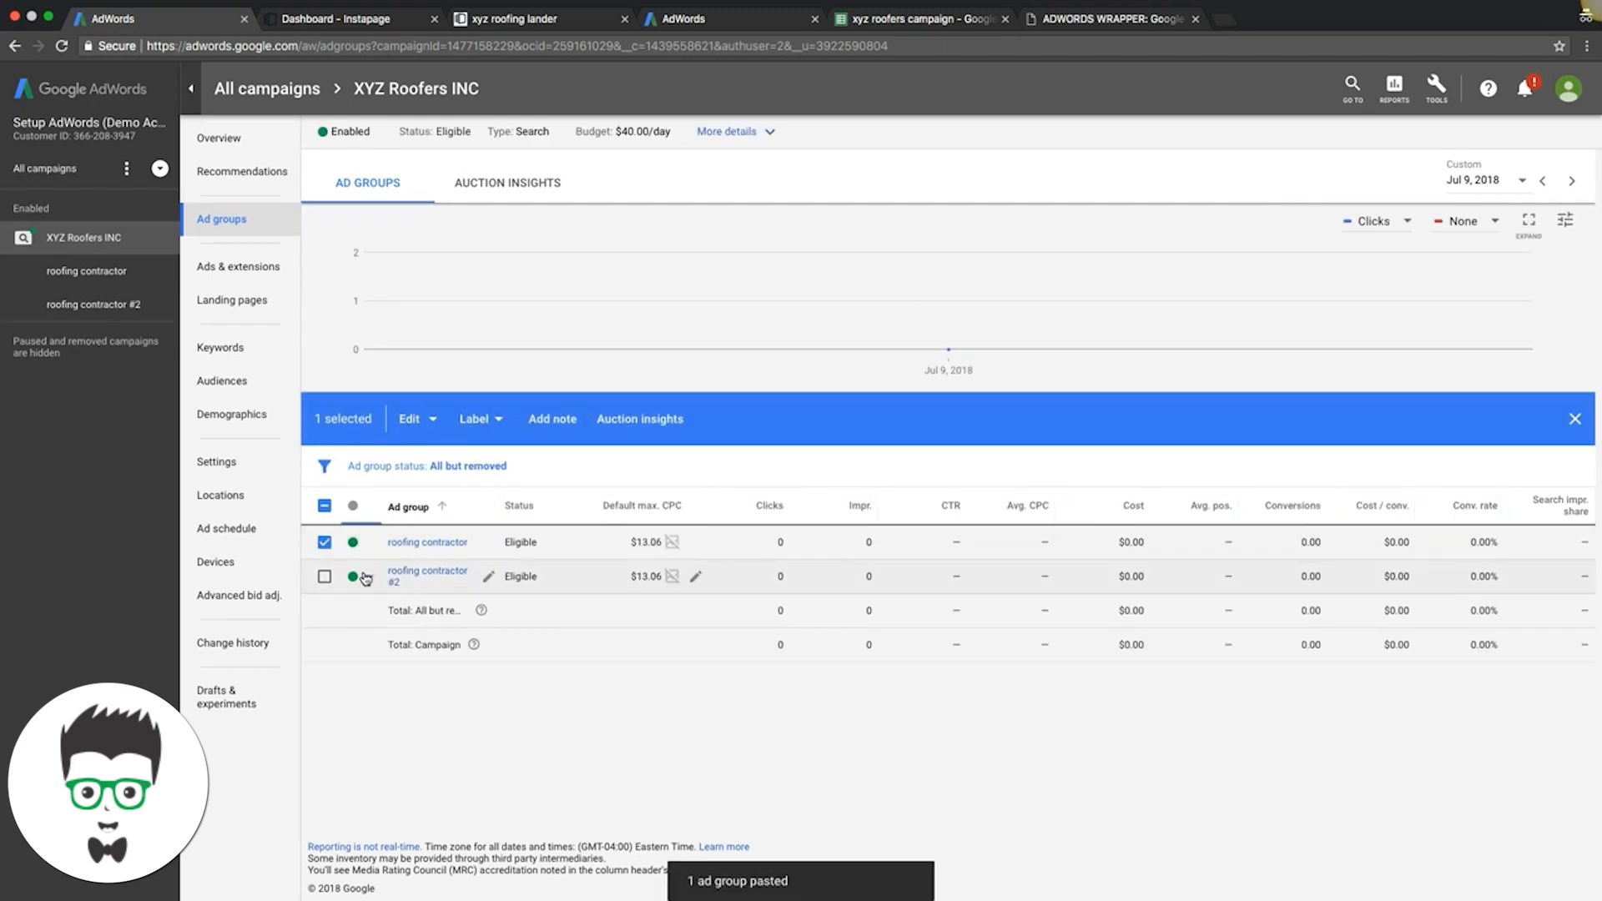
pyautogui.click(324, 543)
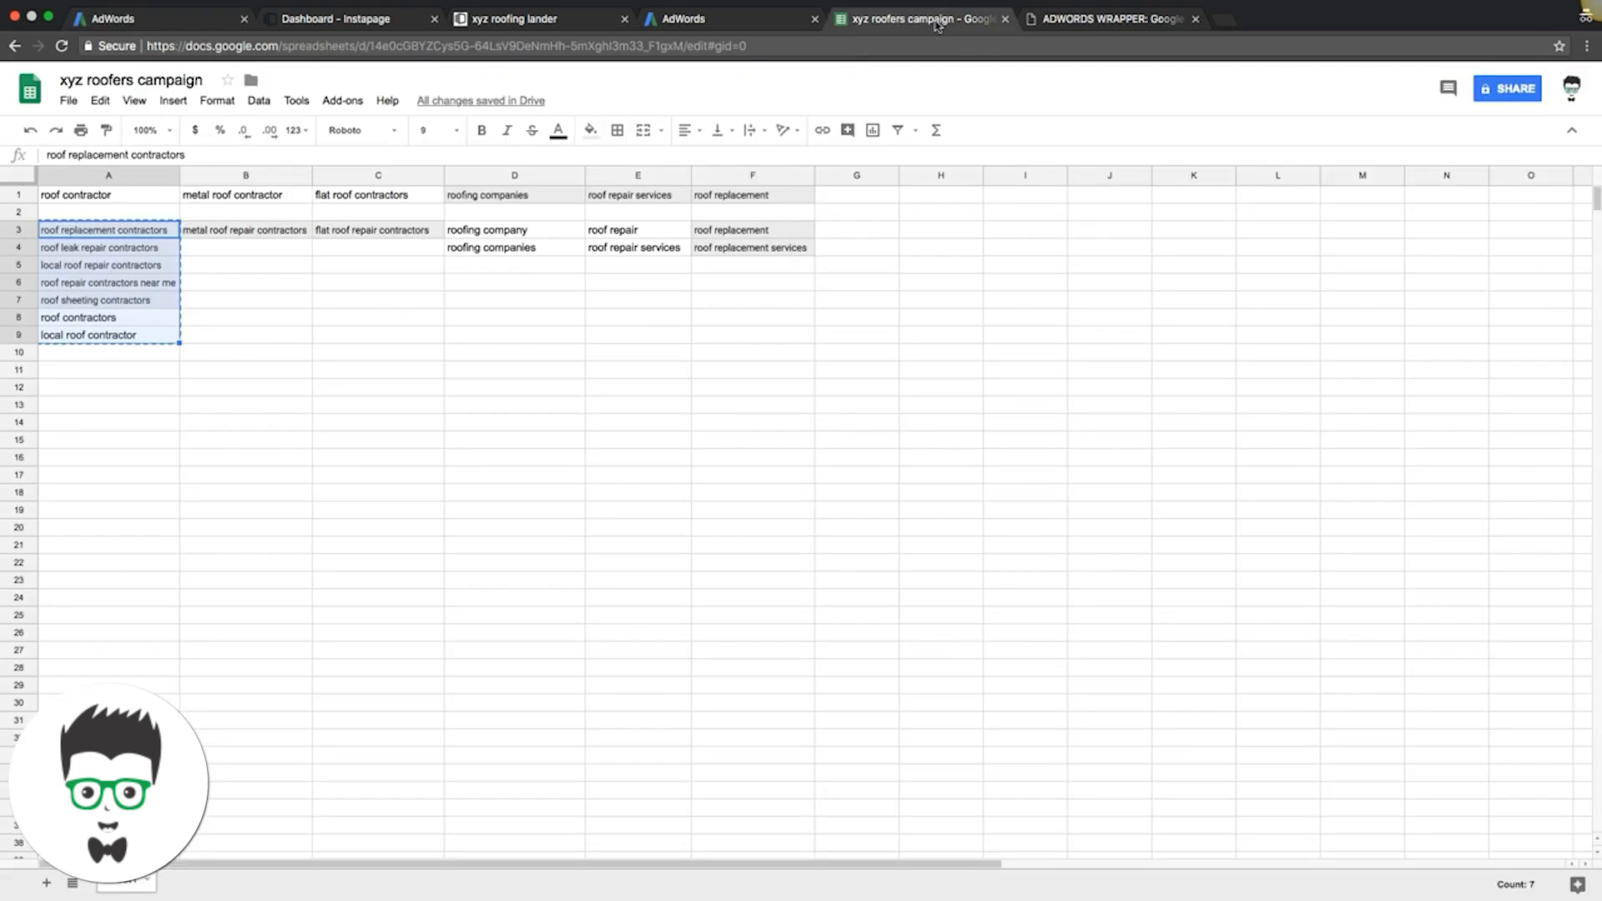
# Switch to the xyz roofers campaign spreadsheet and copy the text "roof repair" from cell E3.
pyautogui.click(930, 20)
pyautogui.moveTo(629, 178)
pyautogui.mouseDown()
pyautogui.moveTo(338, 196)
pyautogui.moveTo(627, 175)
pyautogui.mouseUp()
pyautogui.click(634, 231)
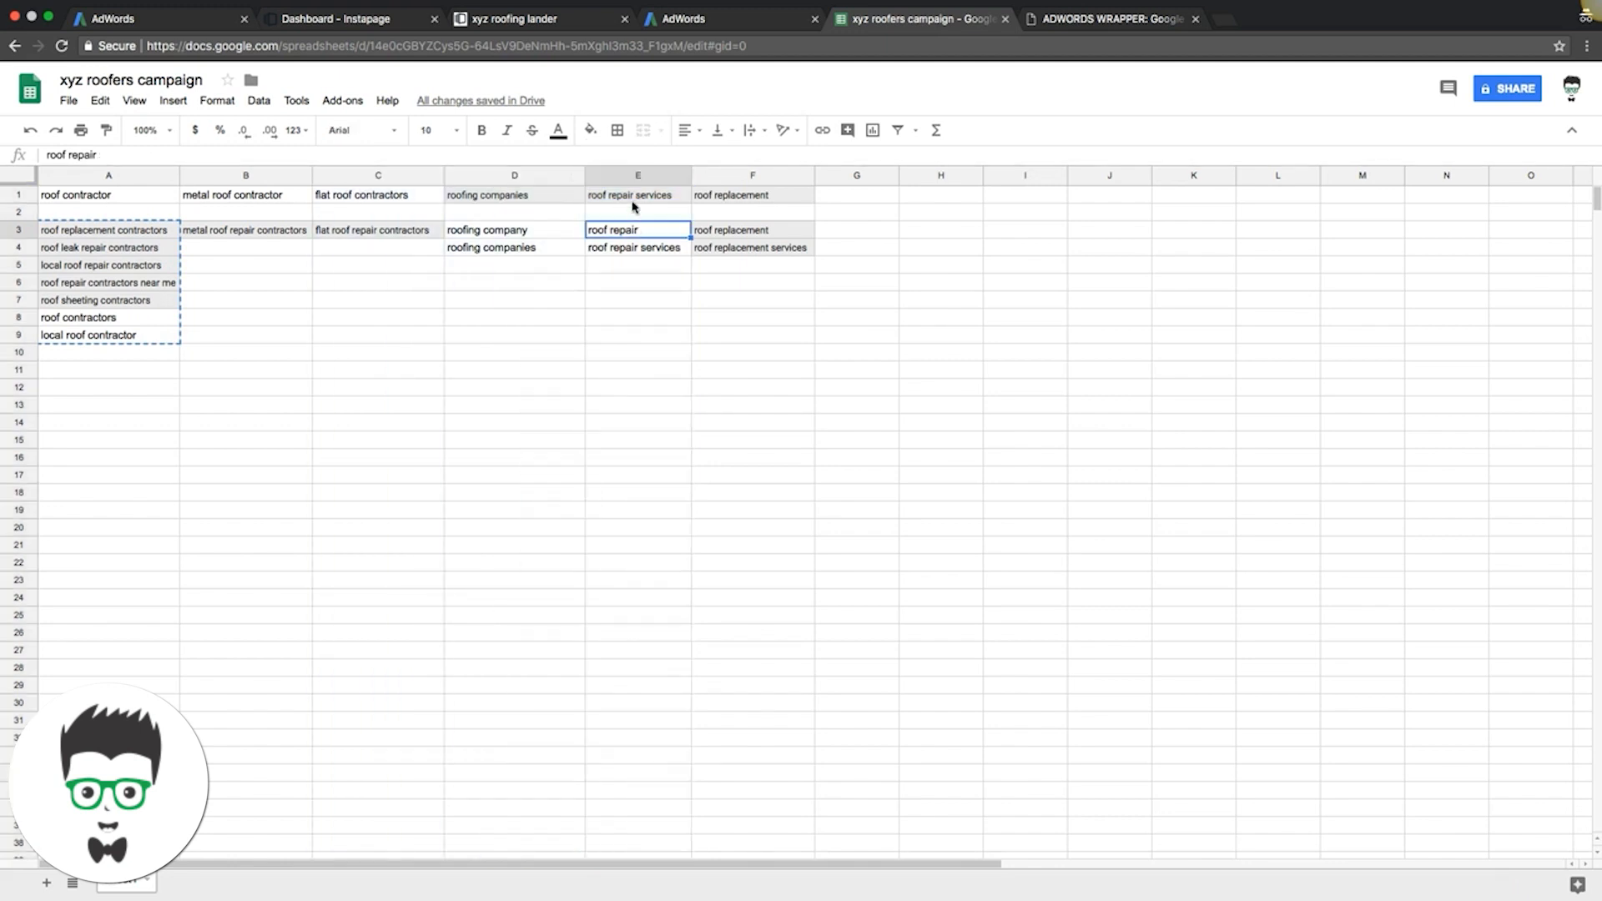
pyautogui.doubleClick(619, 231)
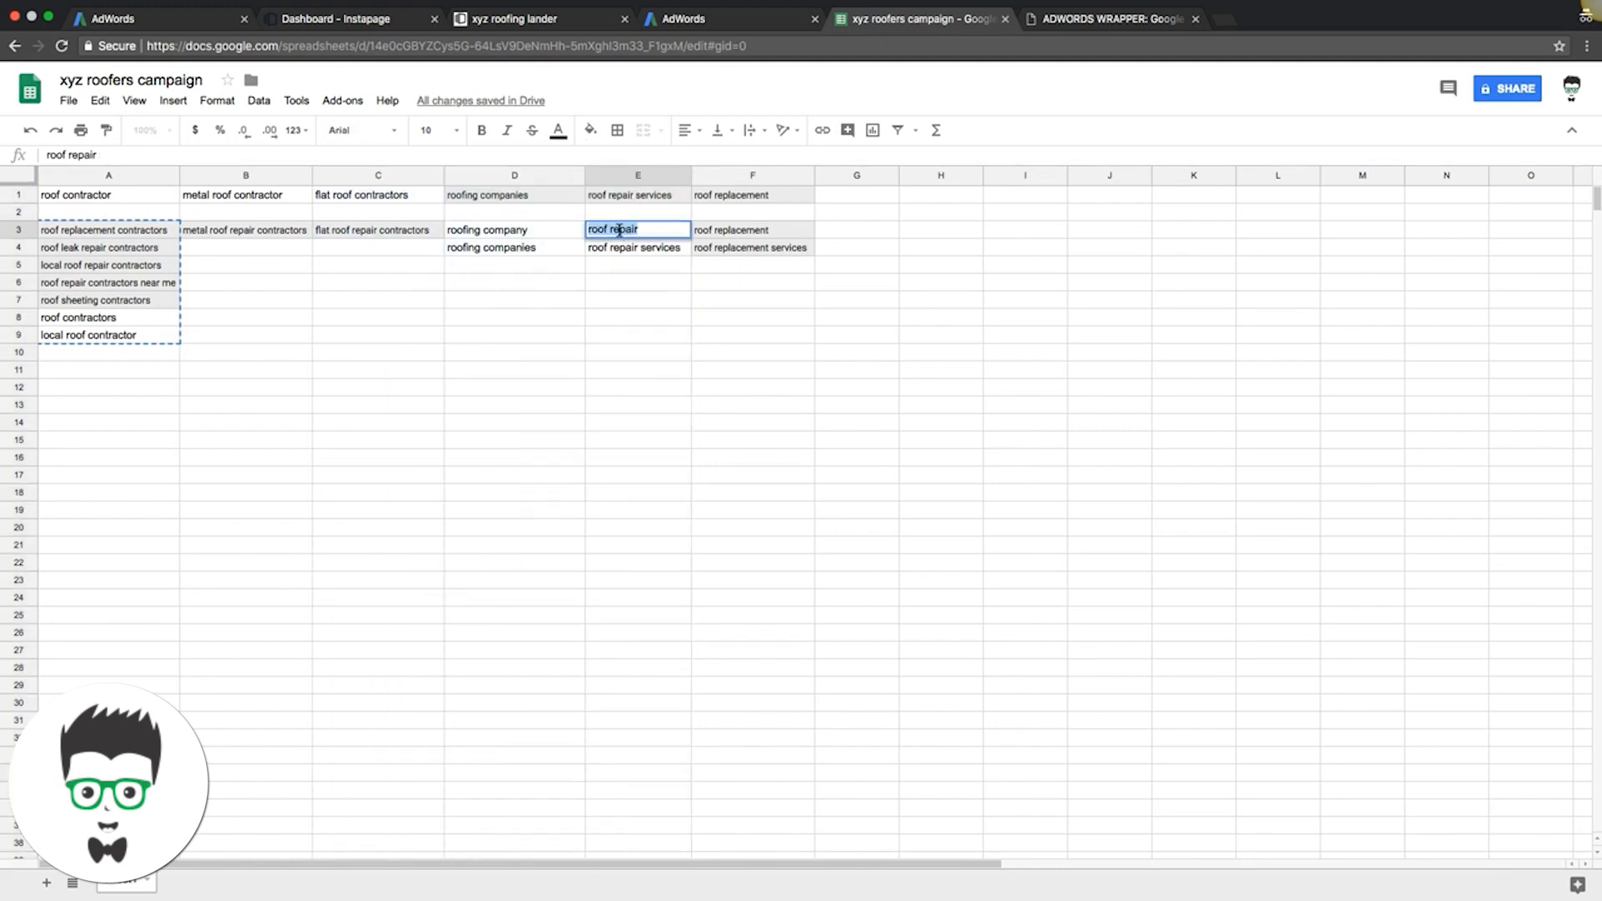
pyautogui.click(644, 223)
# Back in AdWords, rename the duplicated ad group "roofing contractor #2" to "roof repair".
pyautogui.click(149, 25)
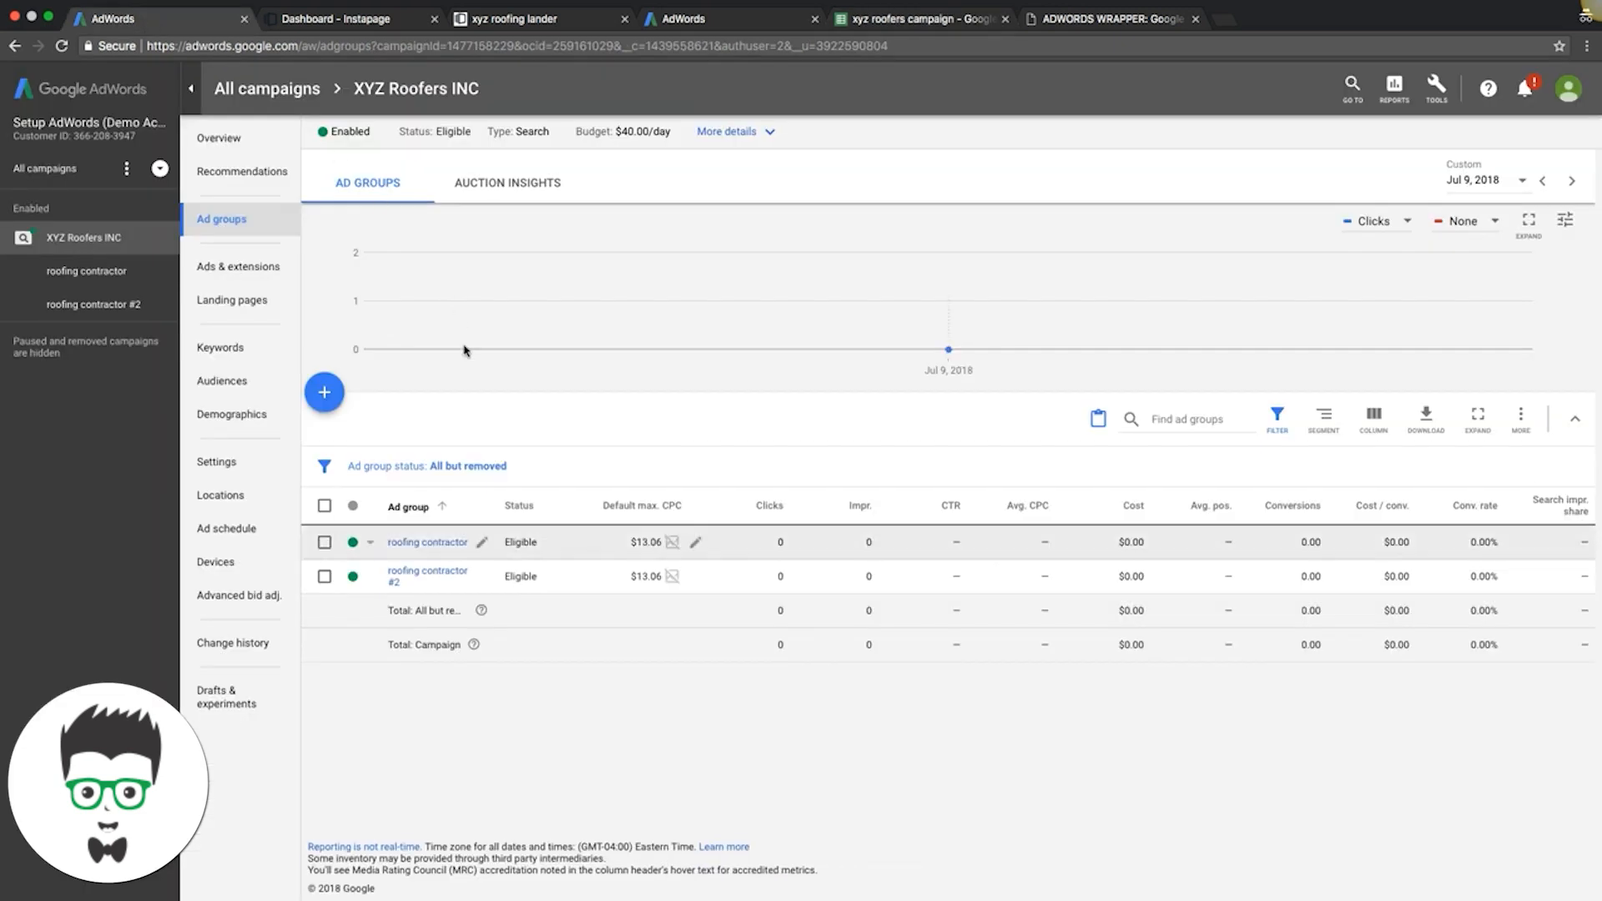
pyautogui.click(488, 581)
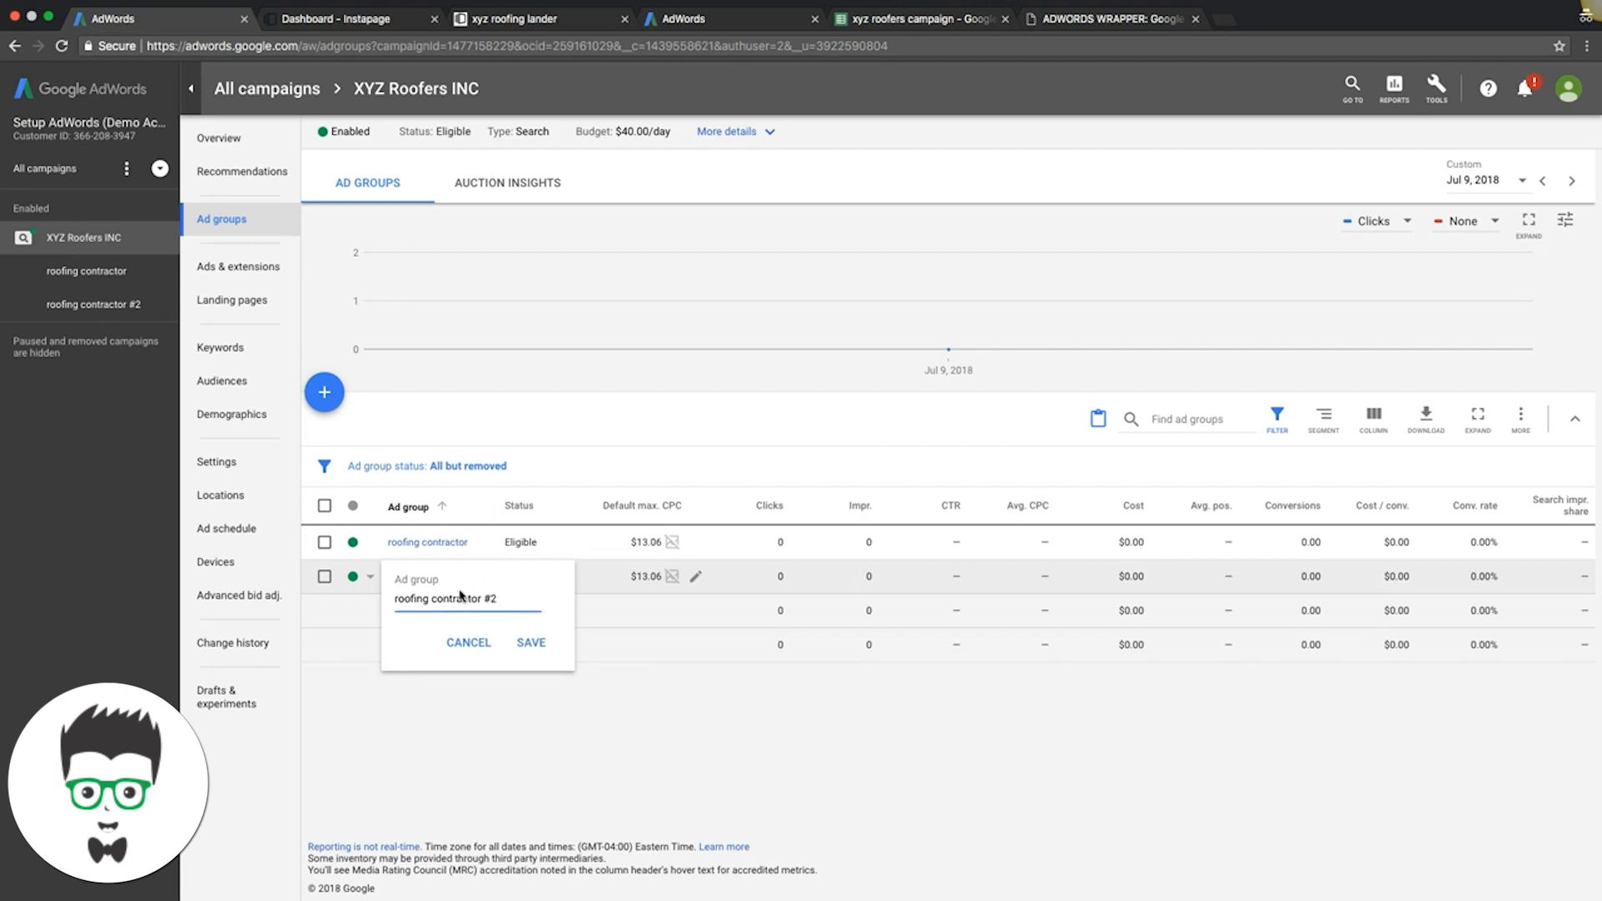
pyautogui.moveTo(492, 598); pyautogui.dragTo(393, 598)
pyautogui.hotkey('ctrl', 'v')
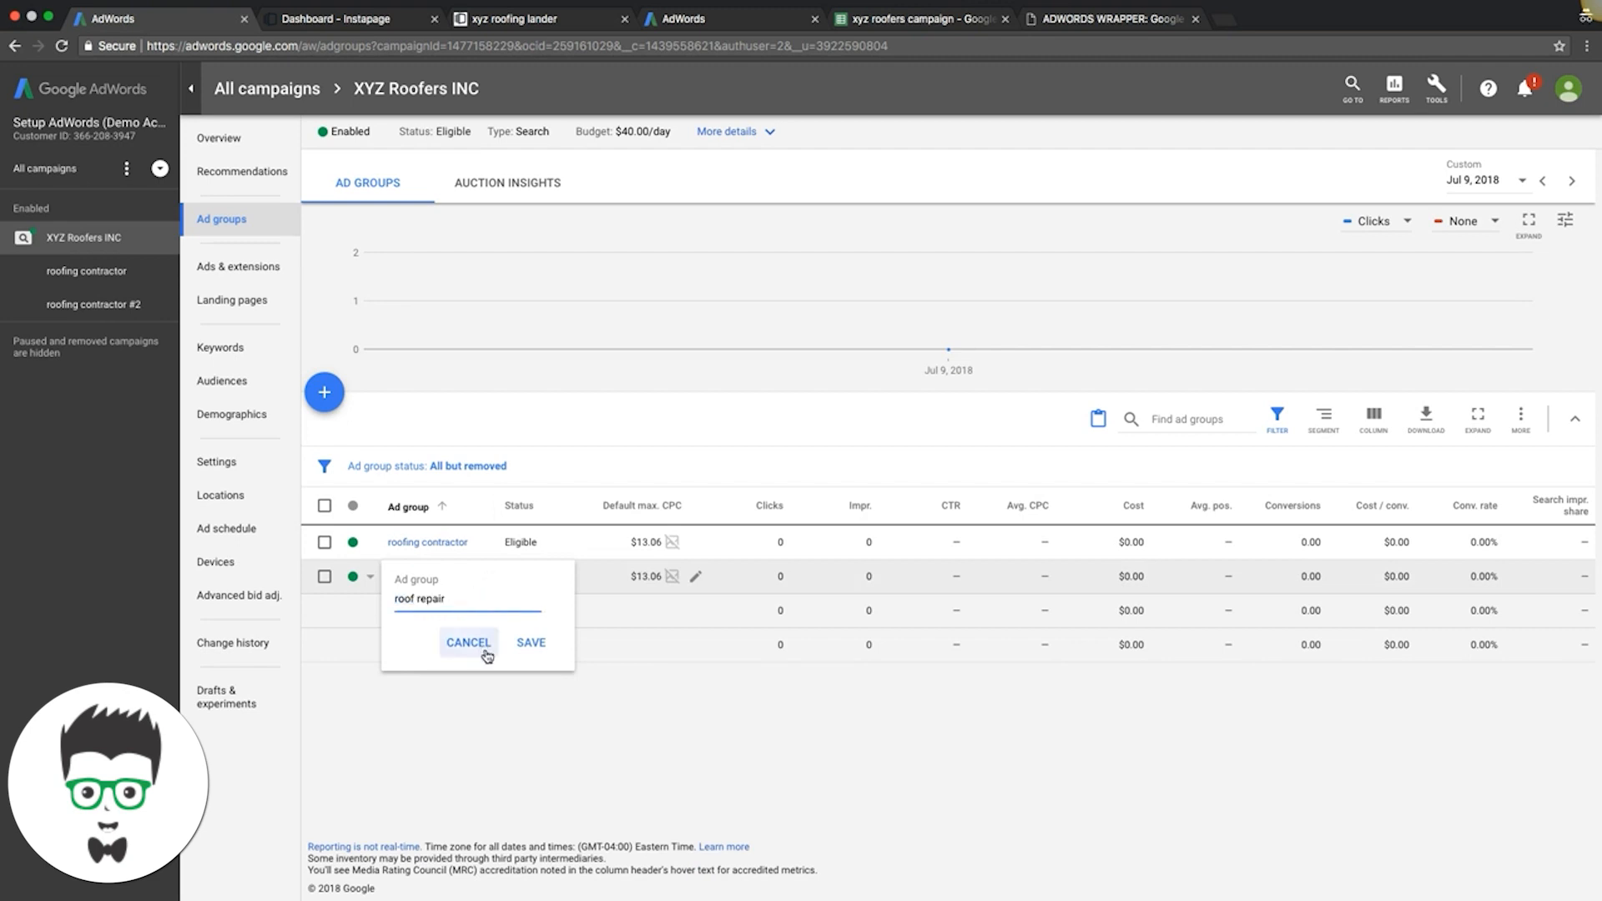
pyautogui.click(528, 644)
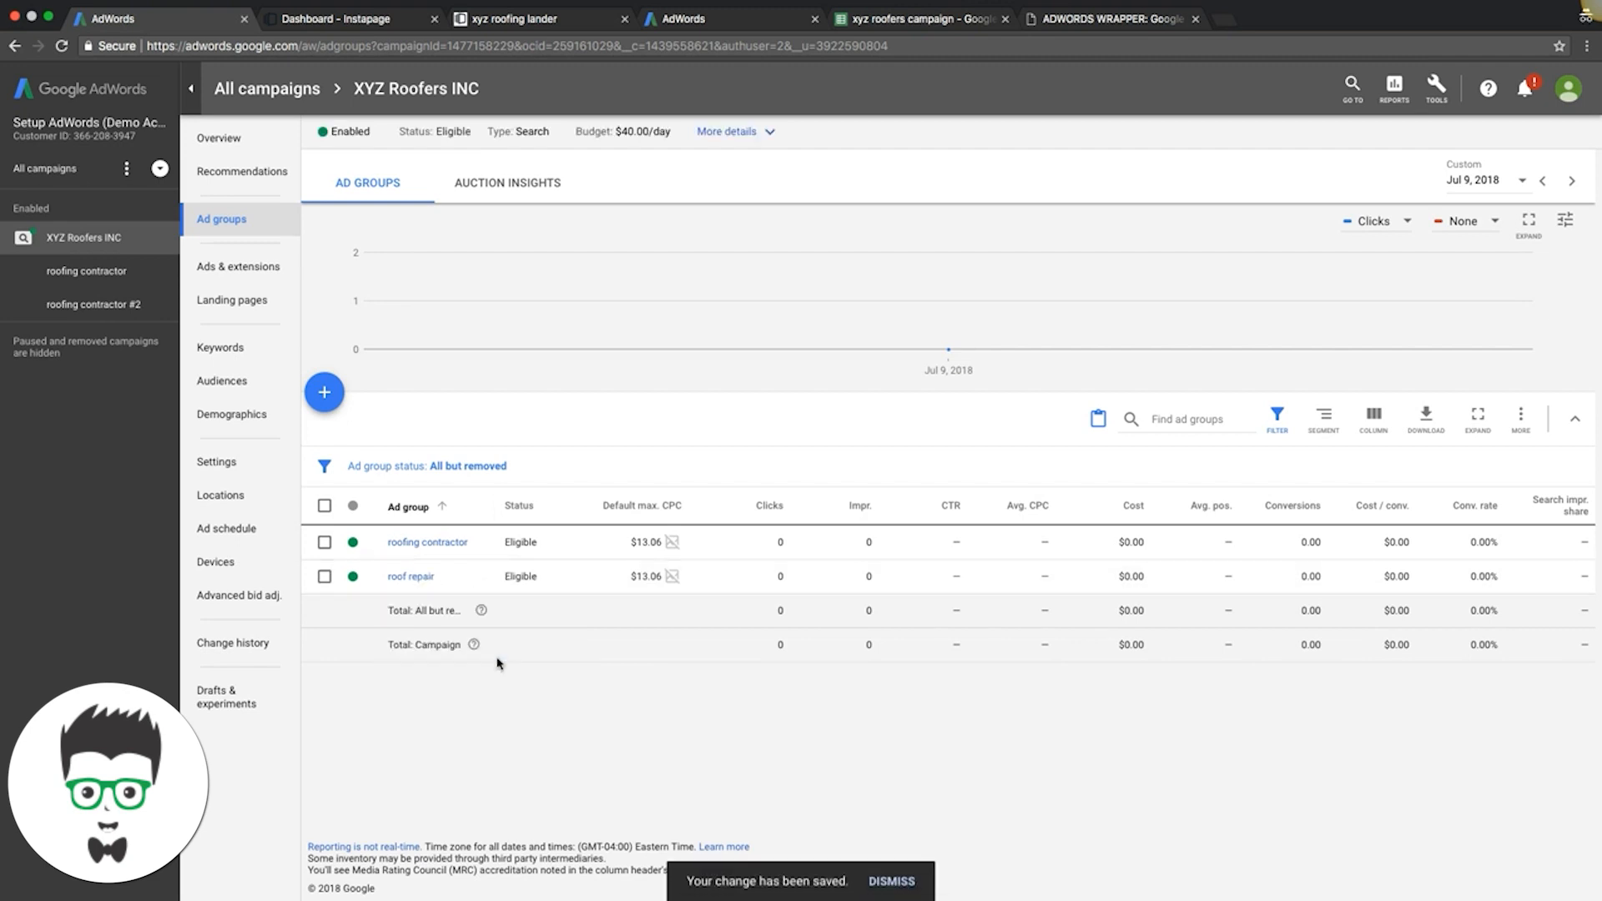
# Remove all existing keywords from the roof repair ad group and open the form for adding search keywords.
pyautogui.click(411, 578)
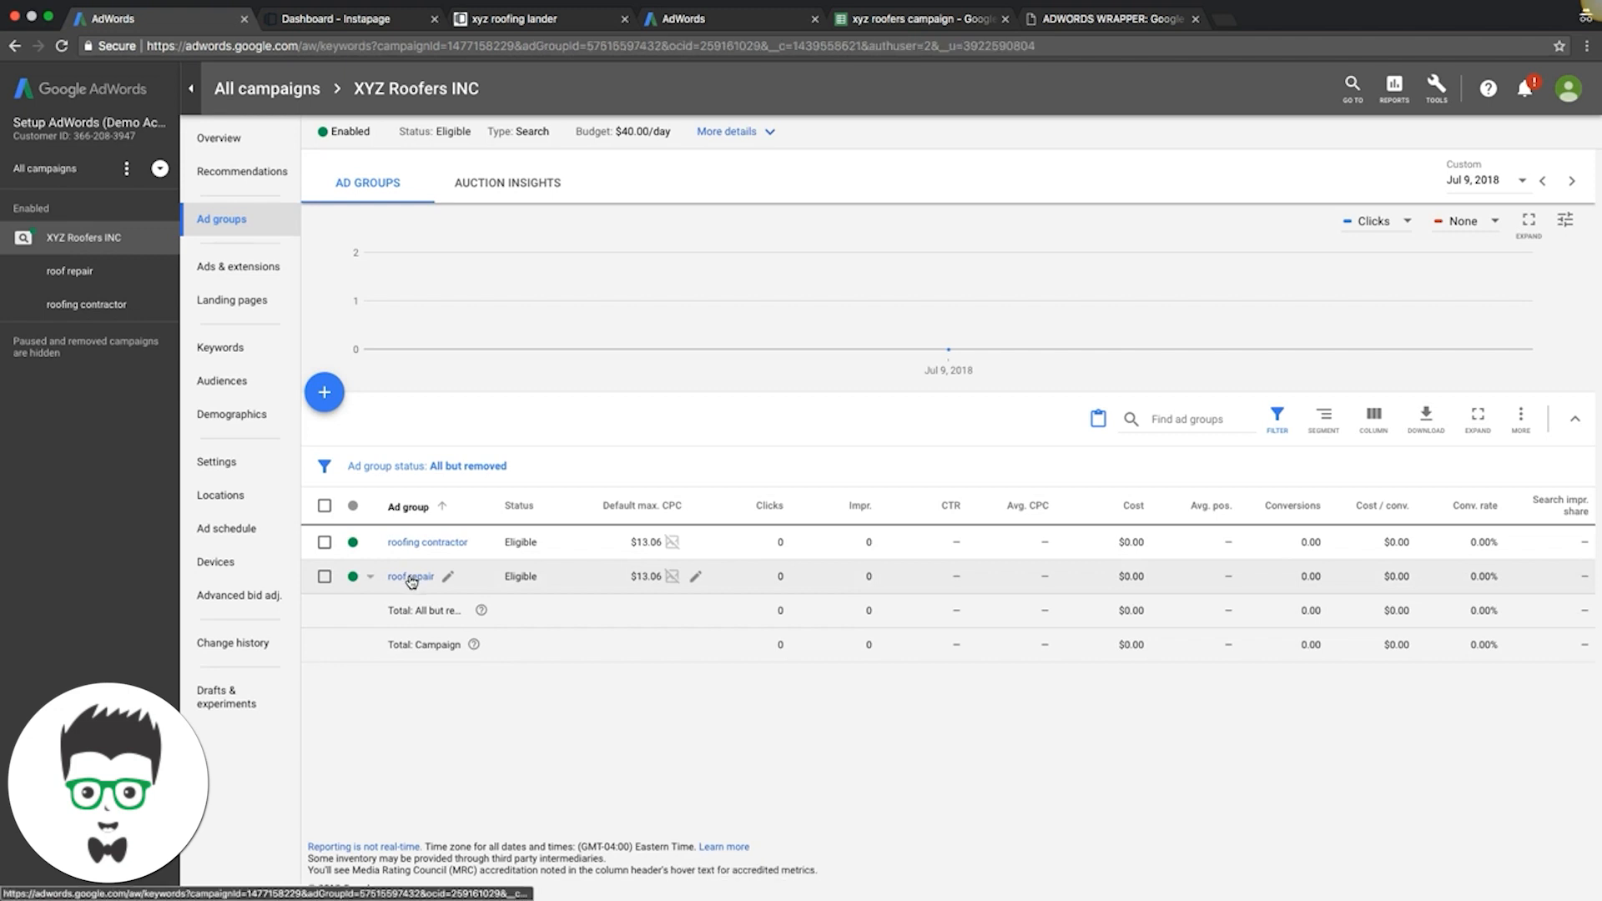
pyautogui.click(325, 504)
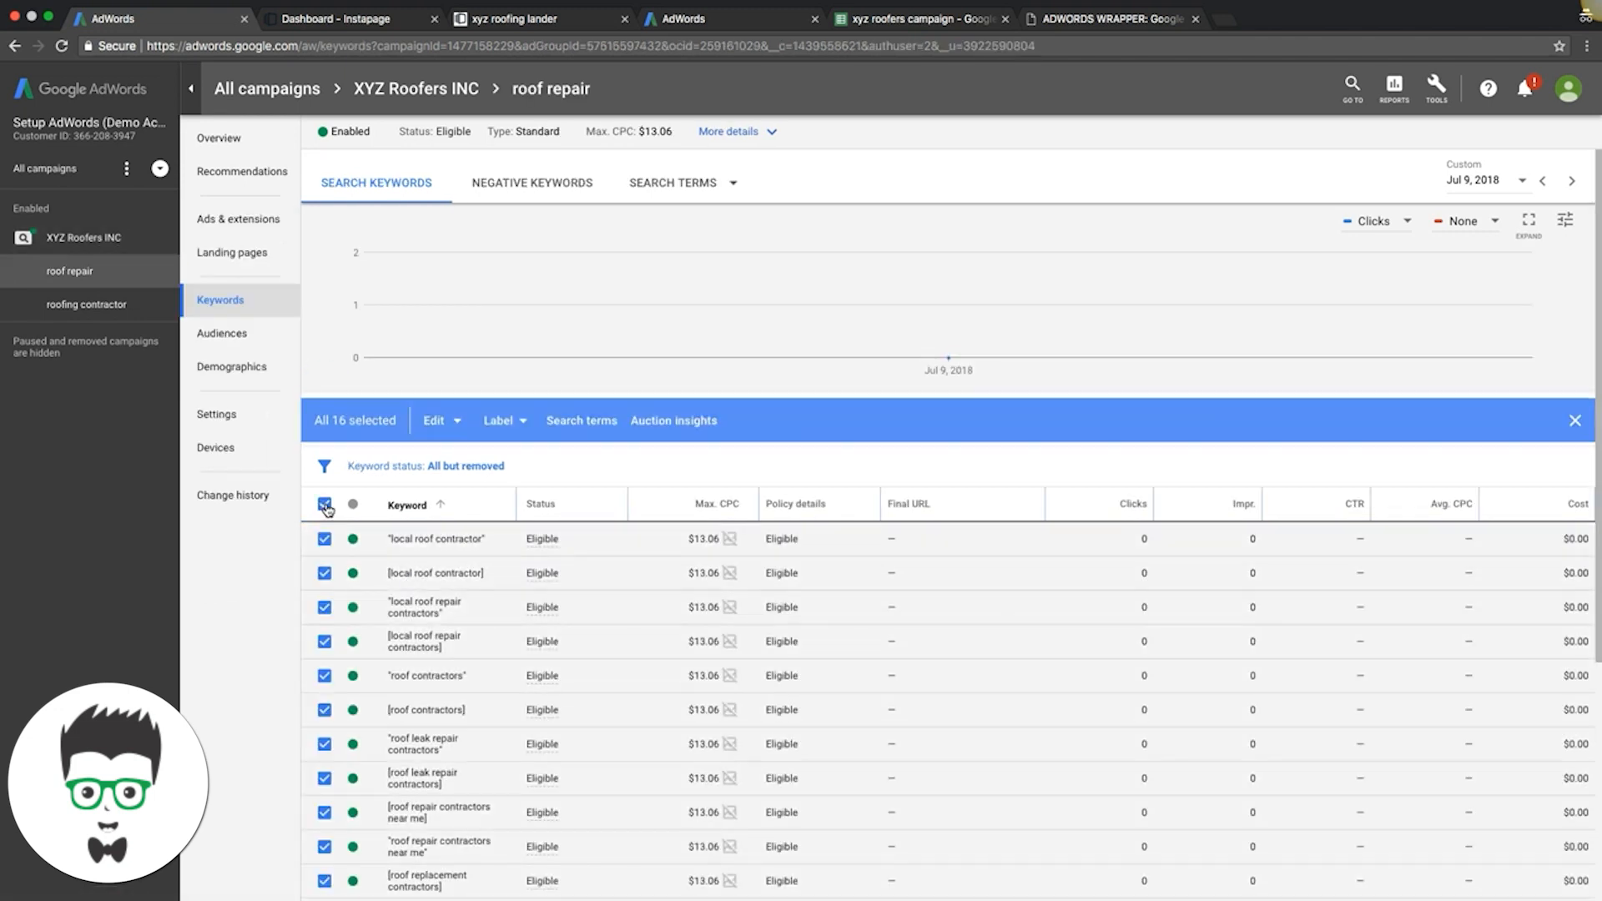
pyautogui.click(449, 416)
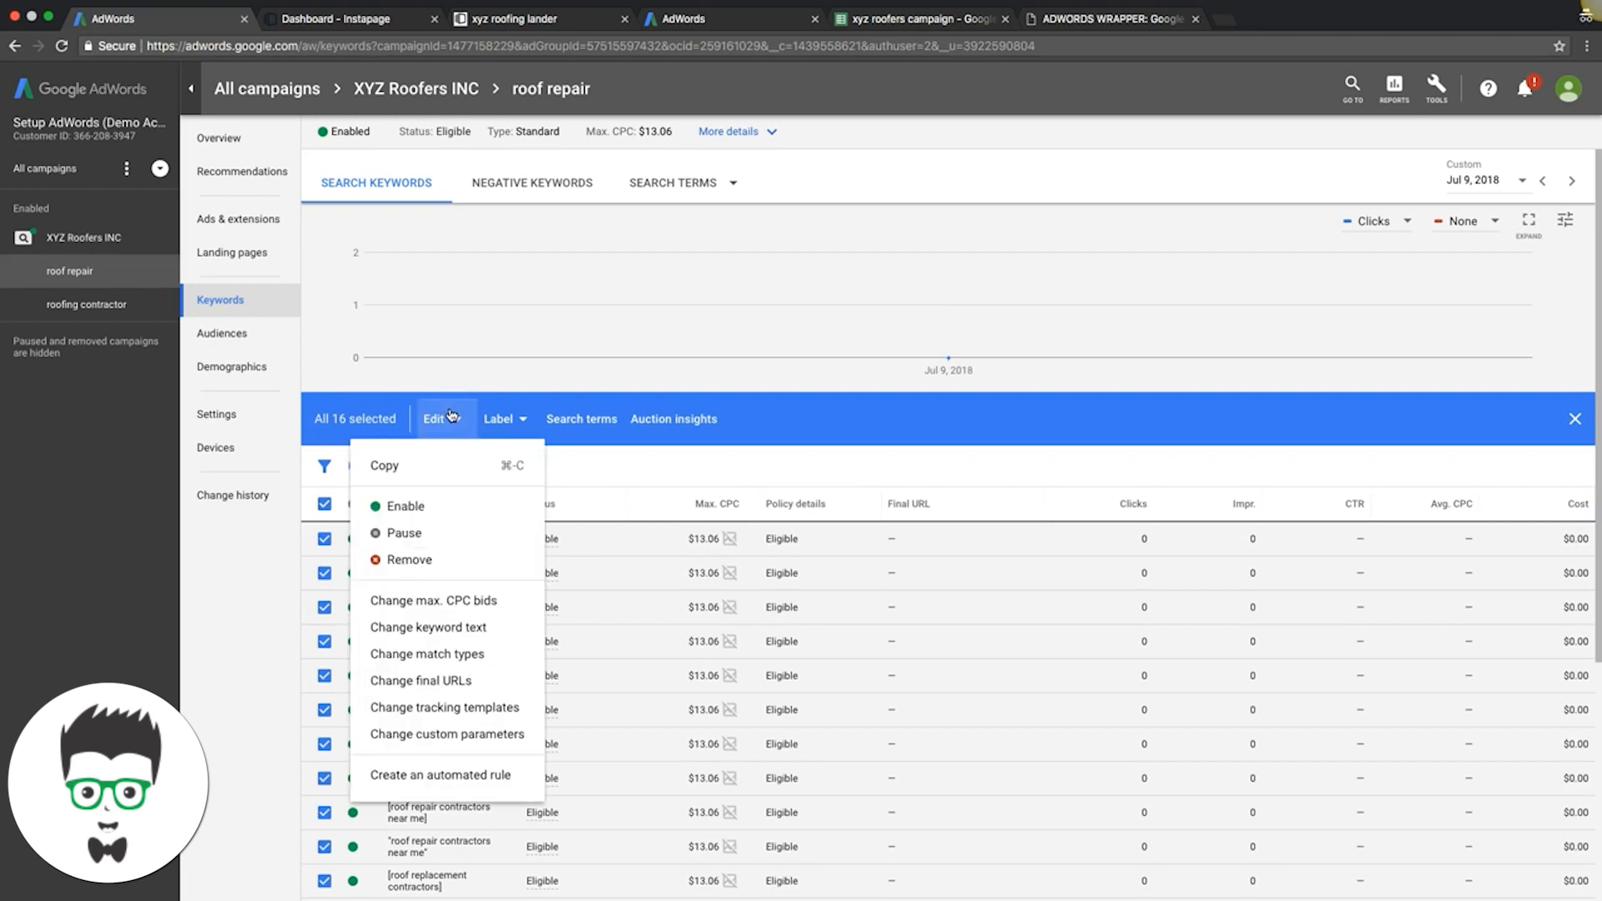
pyautogui.click(420, 560)
pyautogui.click(917, 515)
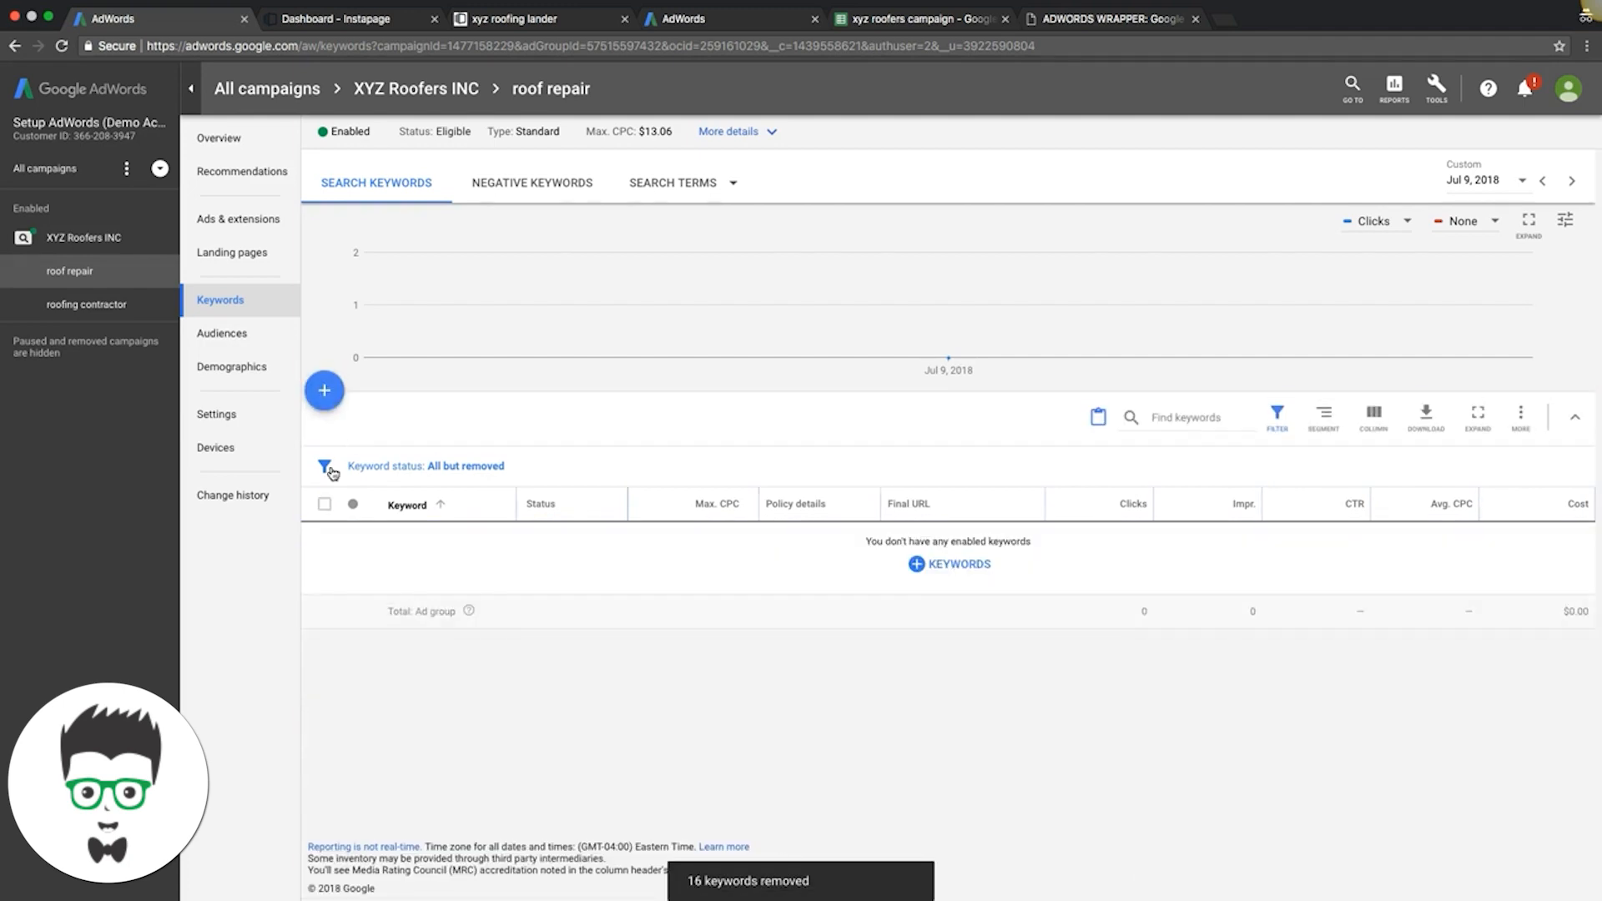
pyautogui.click(326, 401)
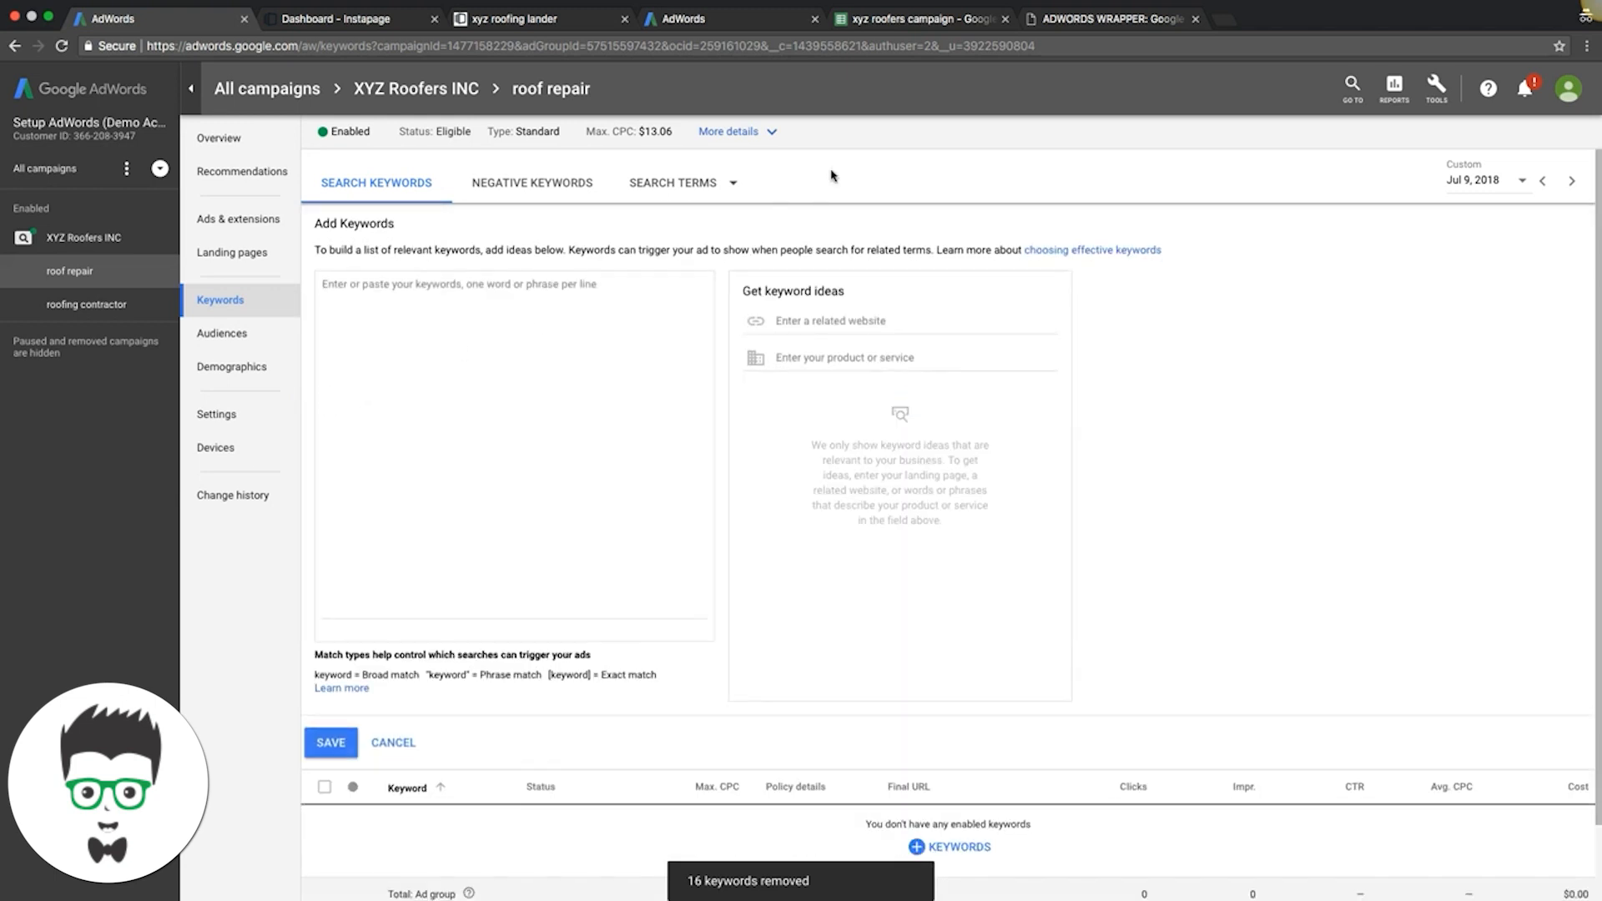
# Copy the roof repair keywords in E3:E4 of the campaign spreadsheet.
pyautogui.click(917, 18)
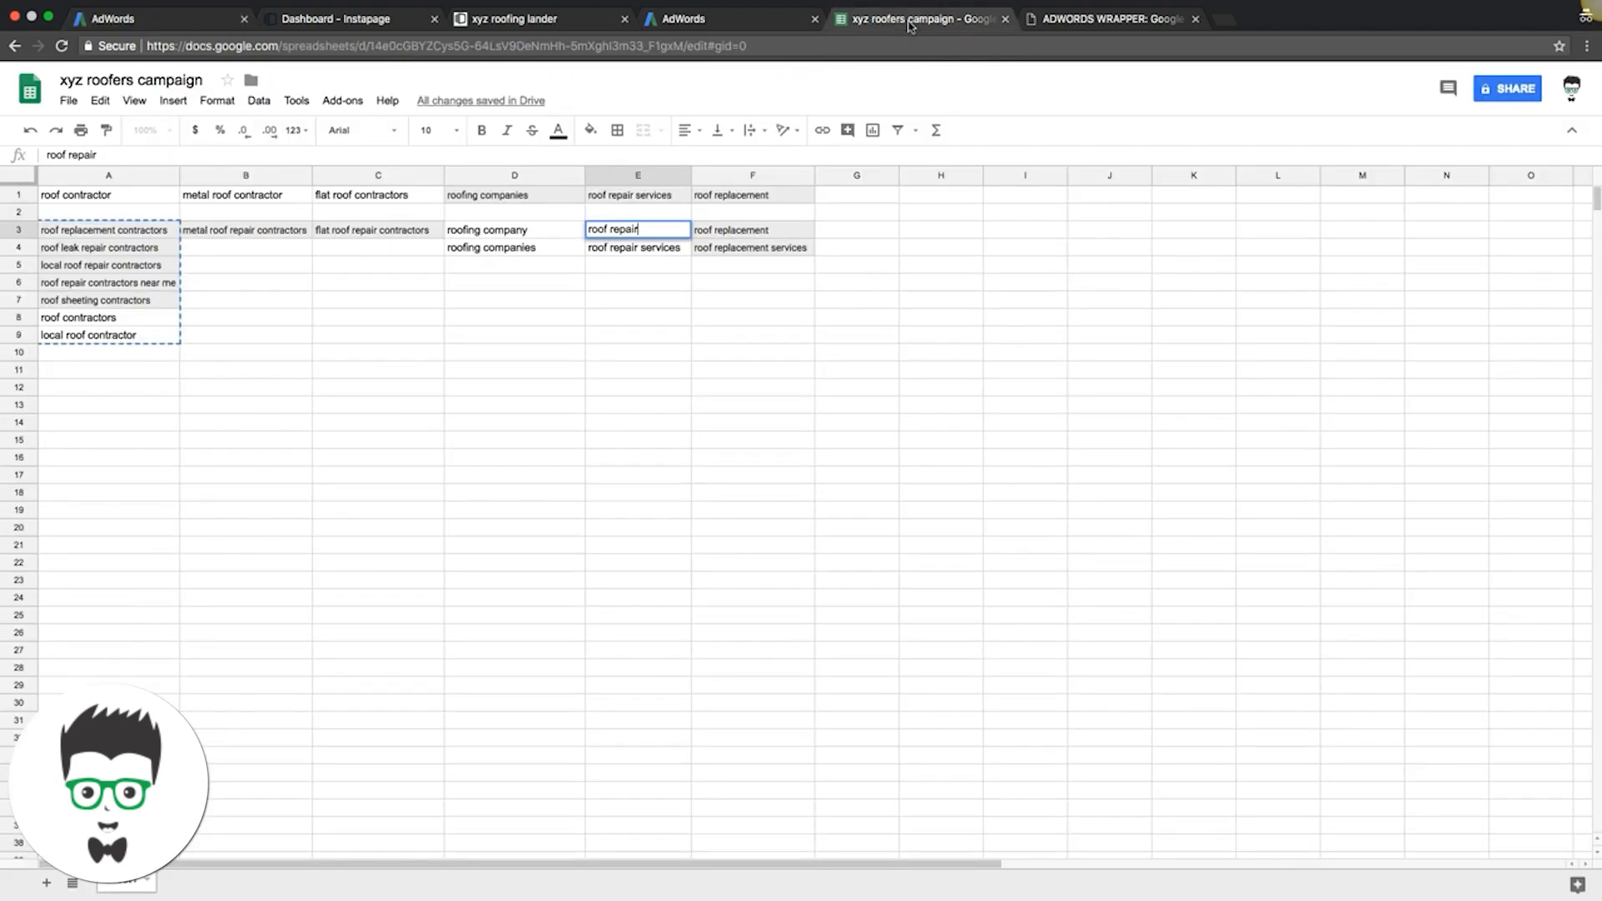
pyautogui.click(644, 285)
pyautogui.moveTo(619, 236); pyautogui.dragTo(622, 254)
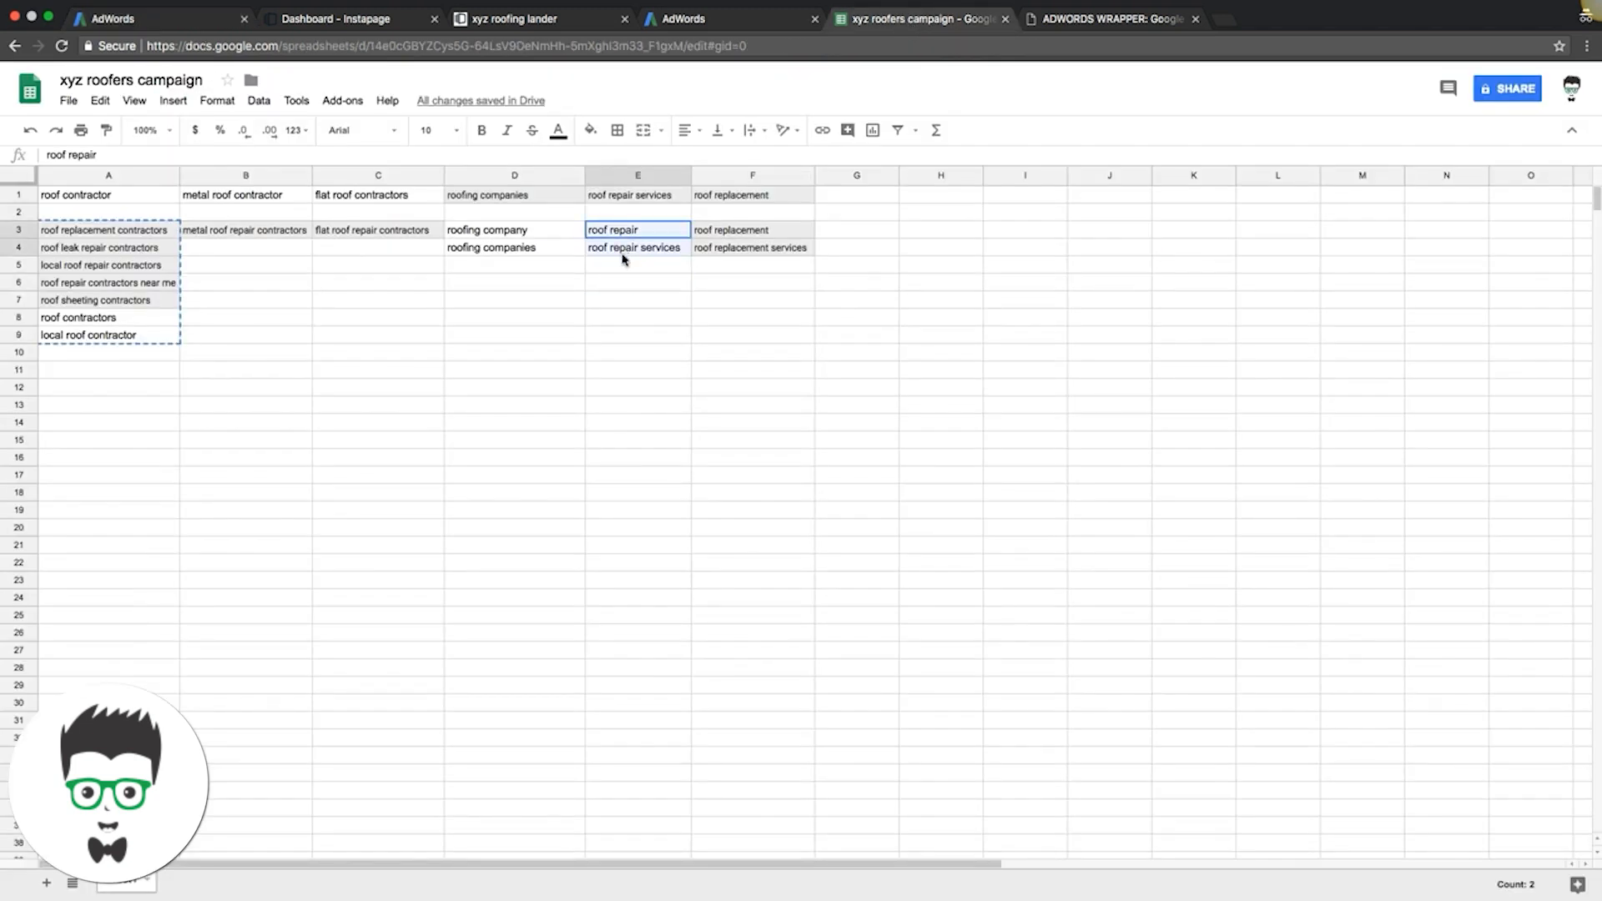
pyautogui.hotkey('ctrl', 'c')
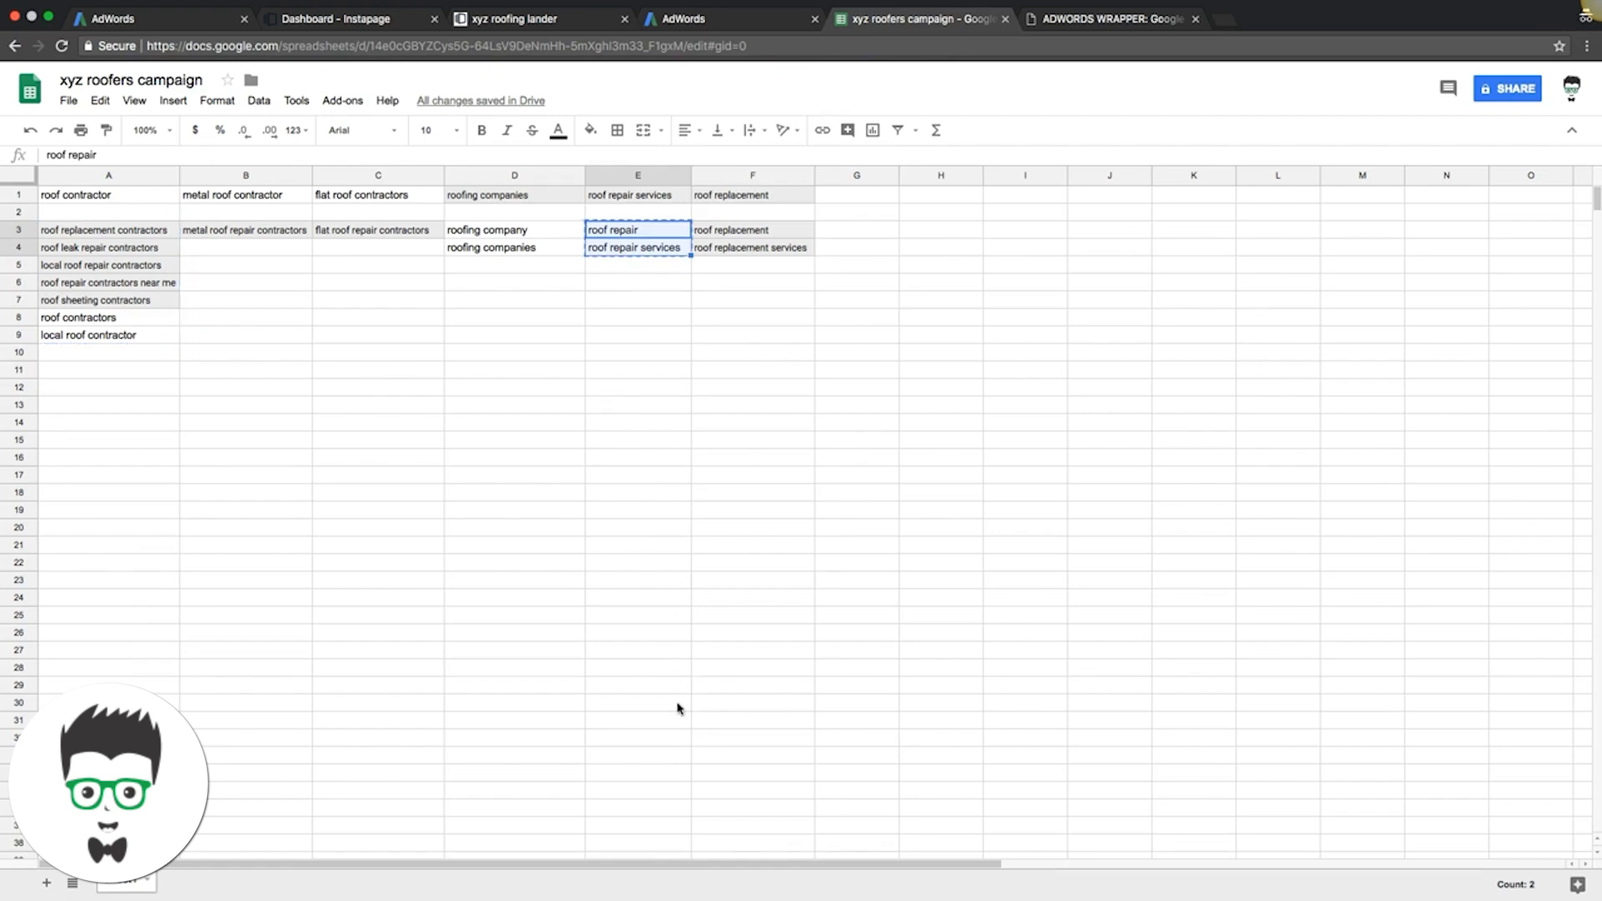
# Replace the keywords in AdWords Wrapper with the copied roof repair ones, wrap them and copy the "Phrase" & [Exact] Match list.
pyautogui.click(1073, 24)
pyautogui.scroll(10, 436, 297)
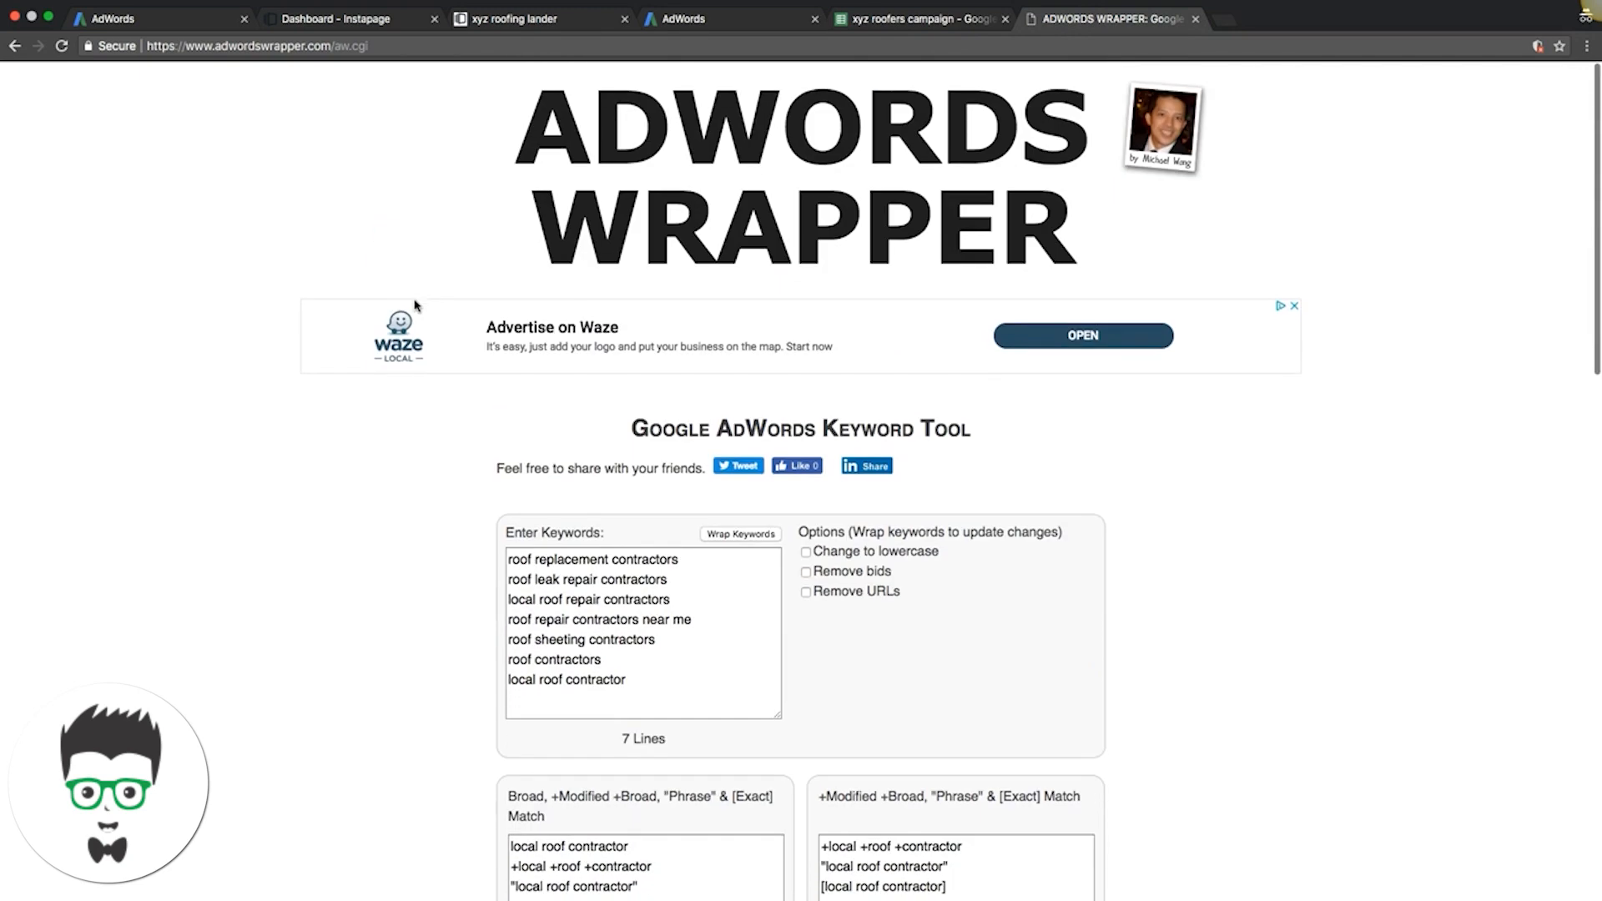
pyautogui.click(515, 565)
pyautogui.press('super+a')
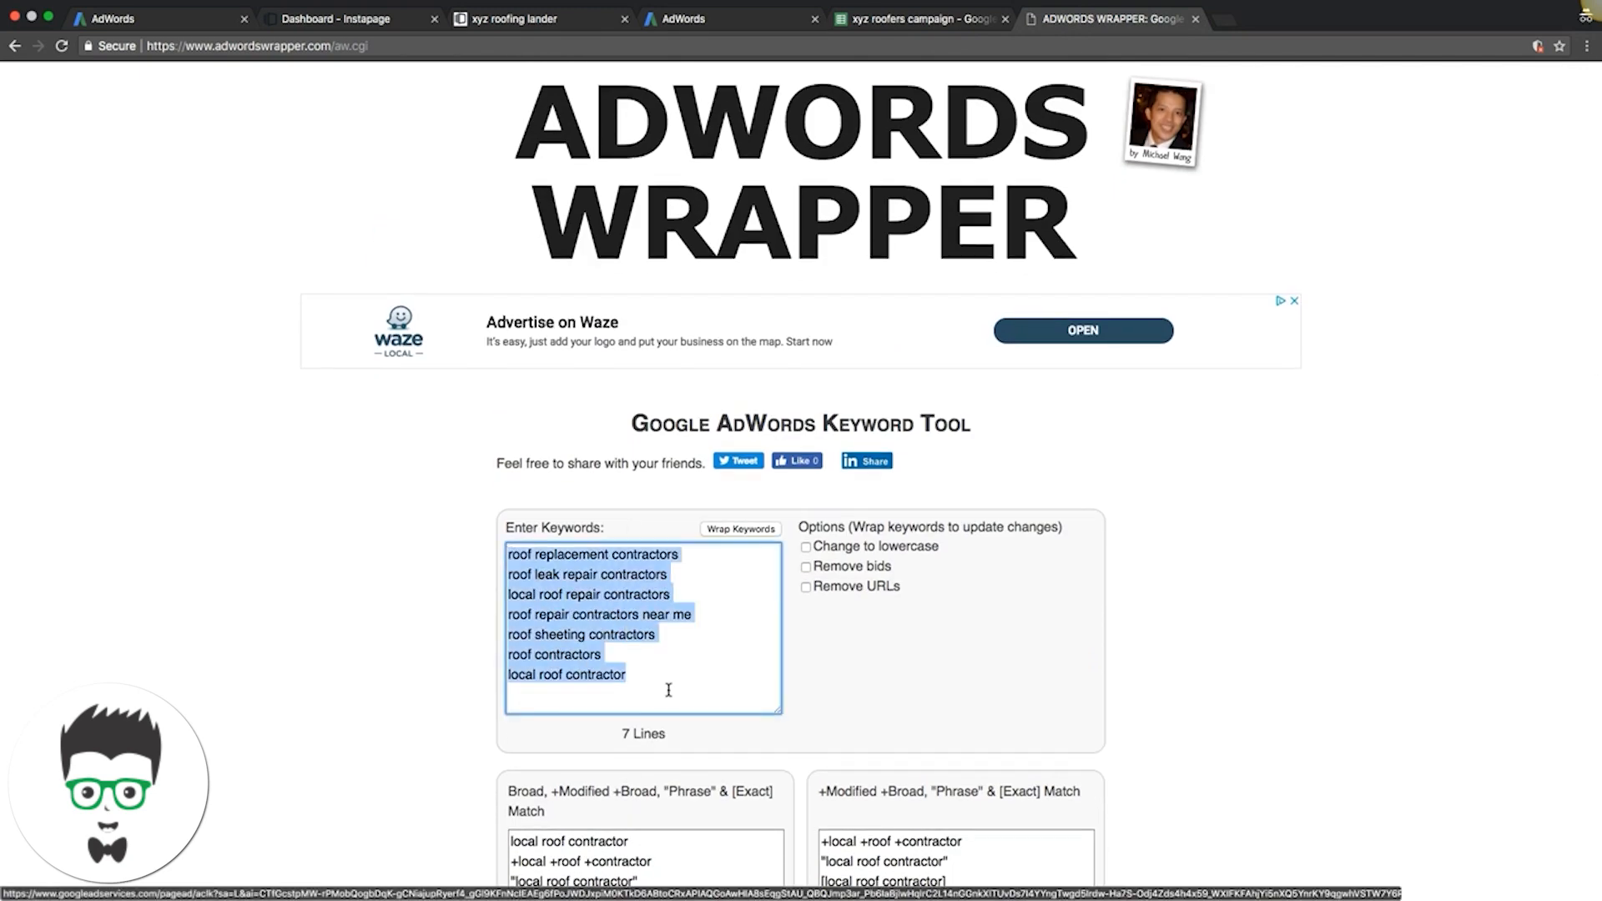
pyautogui.press('super+v')
pyautogui.click(741, 529)
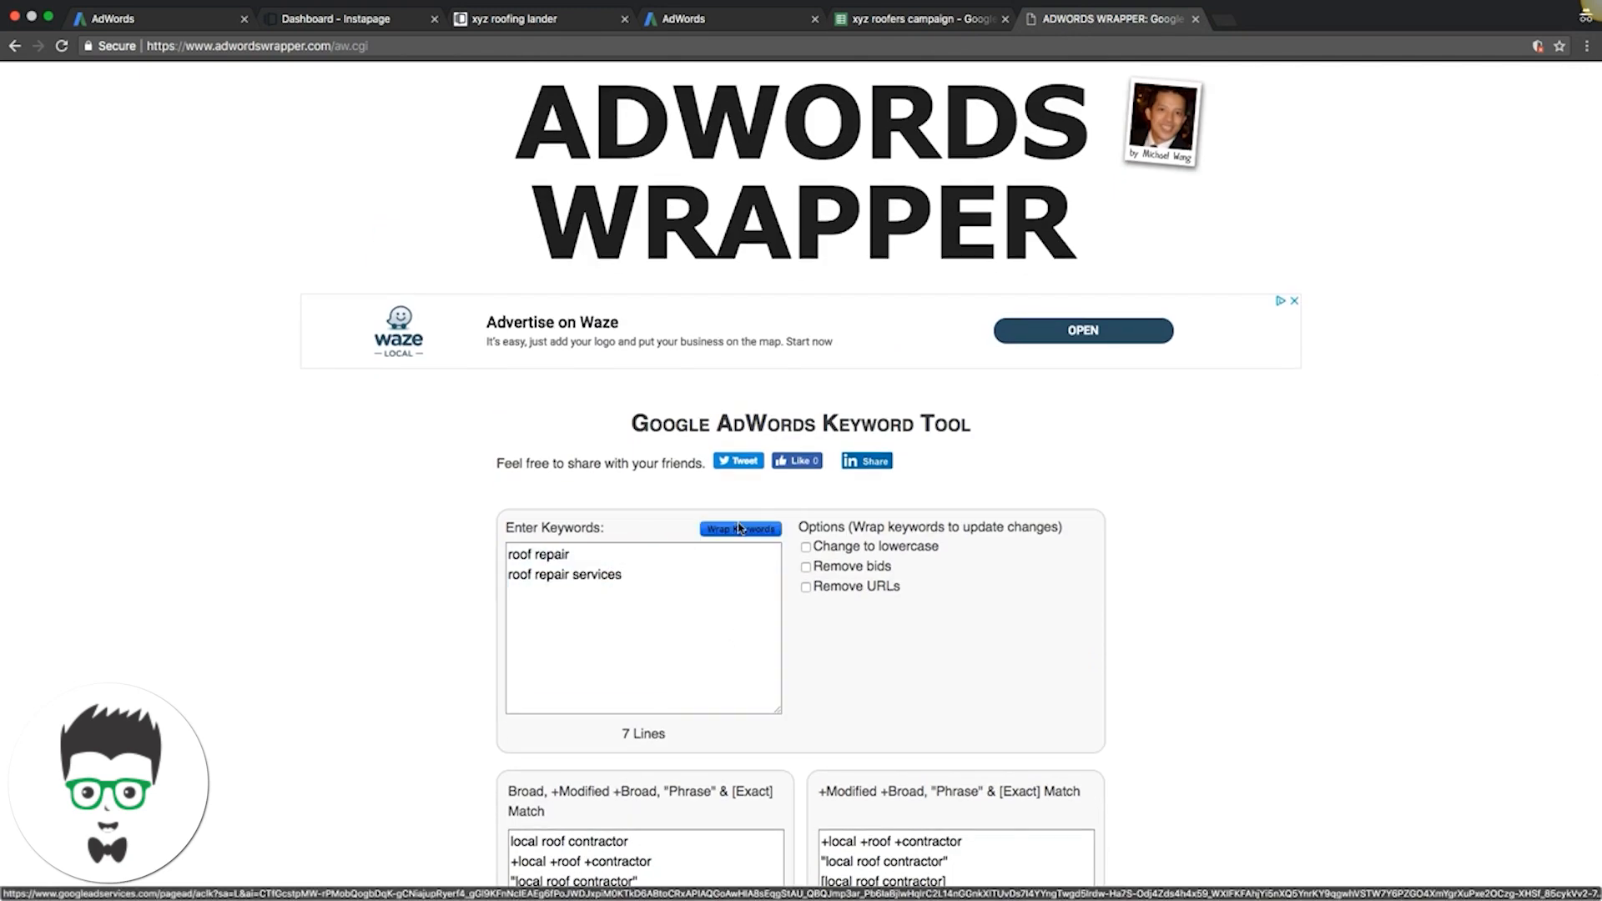
pyautogui.scroll(-5, 1280, 557)
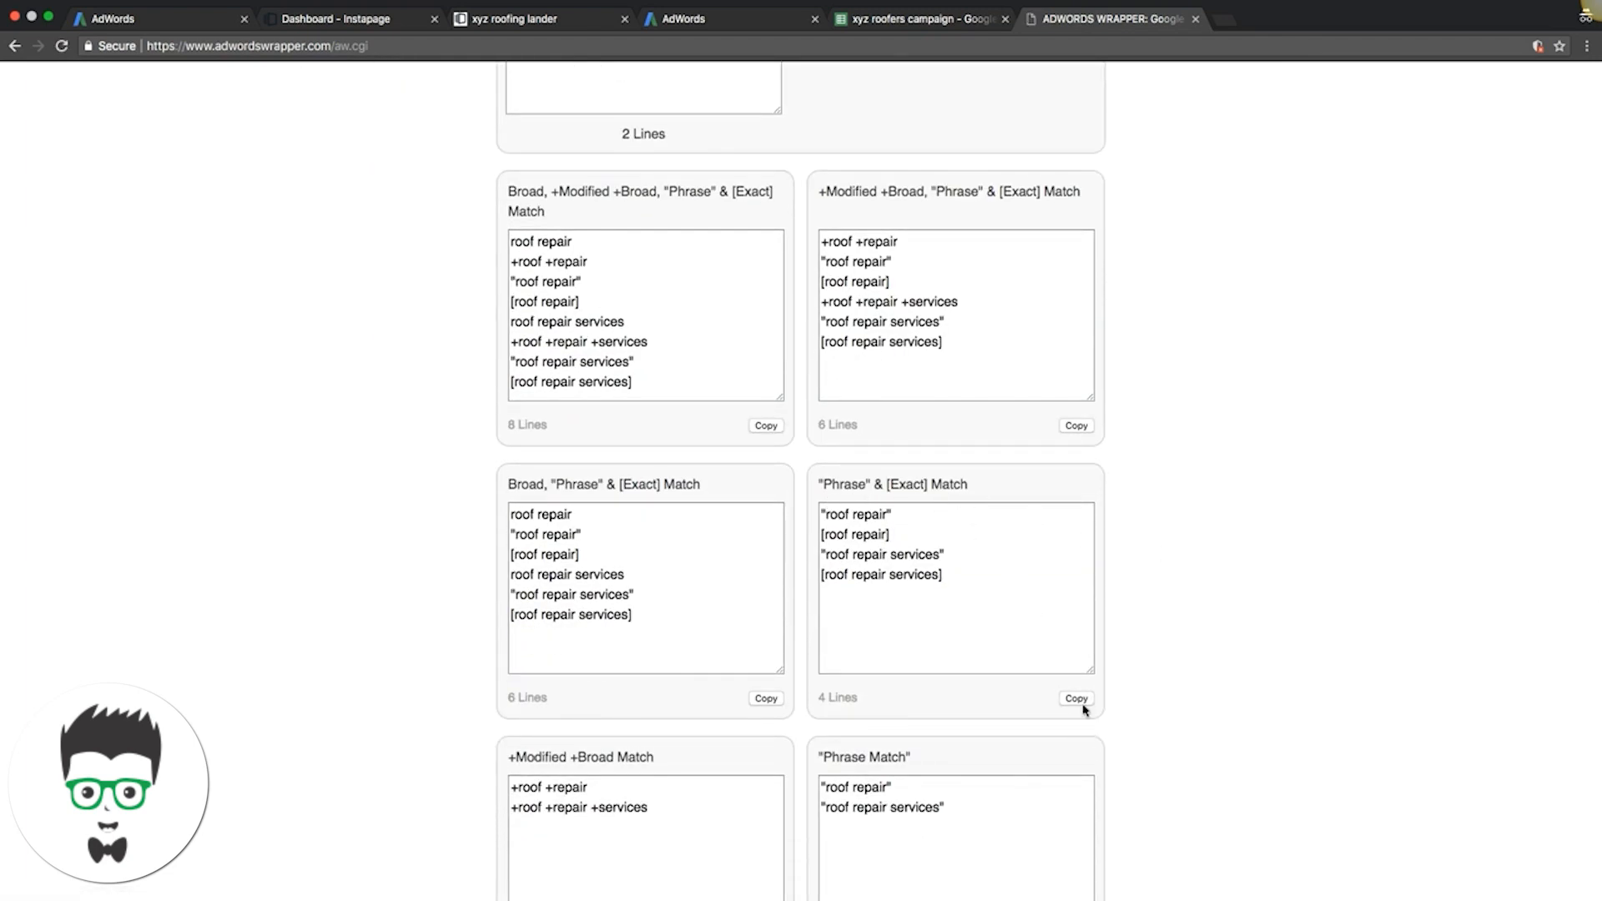
pyautogui.click(1077, 699)
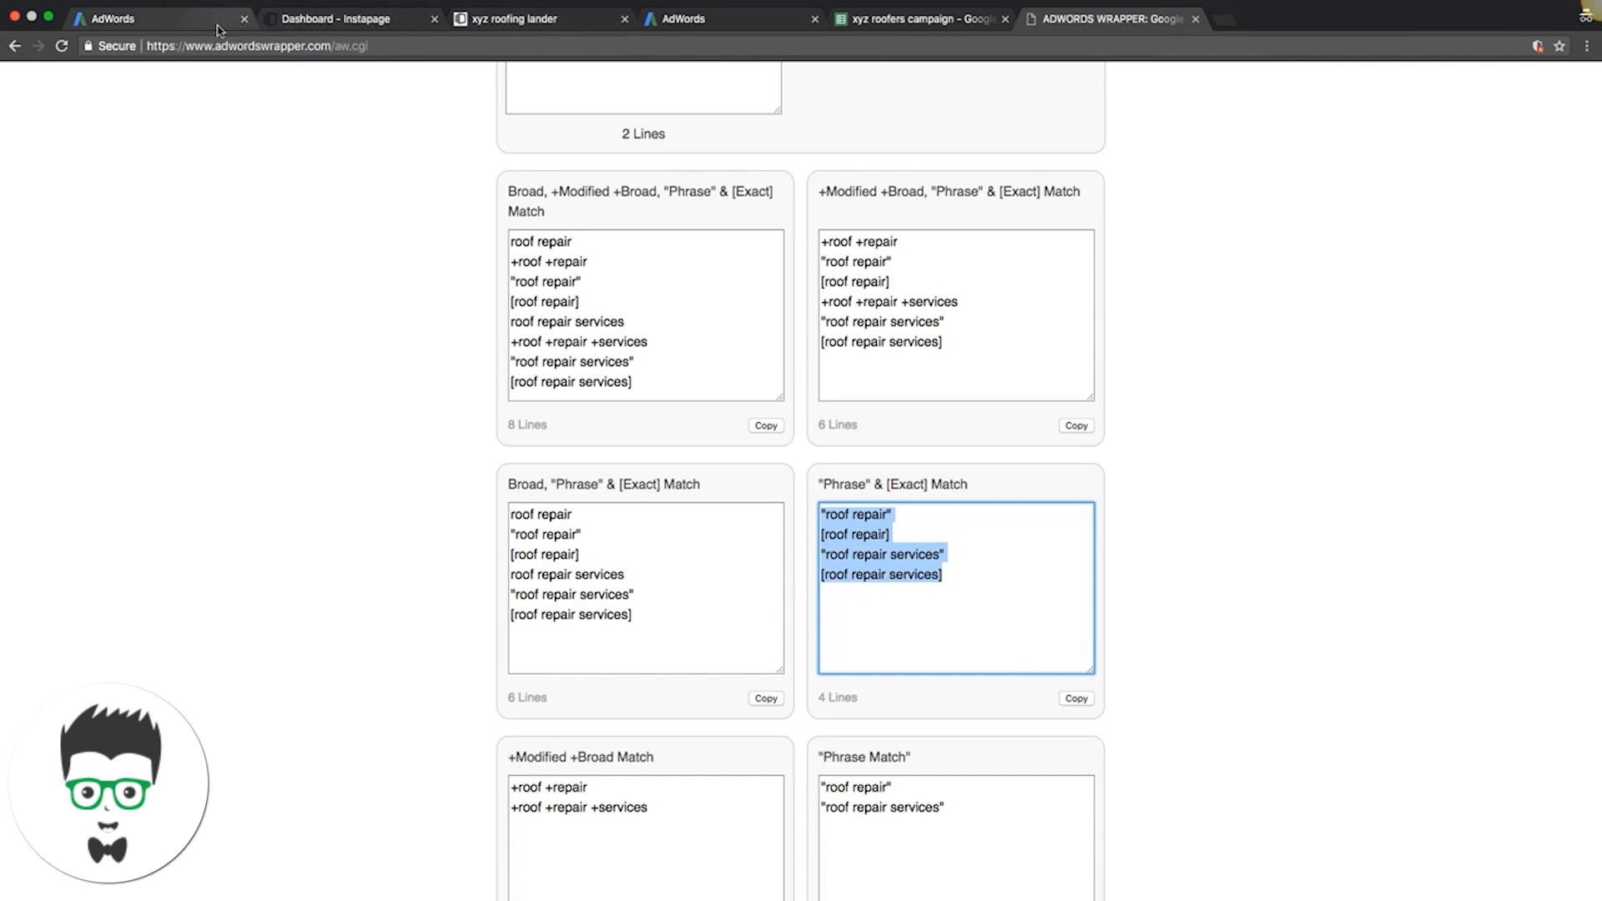
# Back in the AdWords campaign tab, add the wrapped phrase and exact match keywords to the roof repair ad group and save them.
pyautogui.click(190, 30)
pyautogui.click(504, 326)
pyautogui.hotkey('ctrl', 'v')
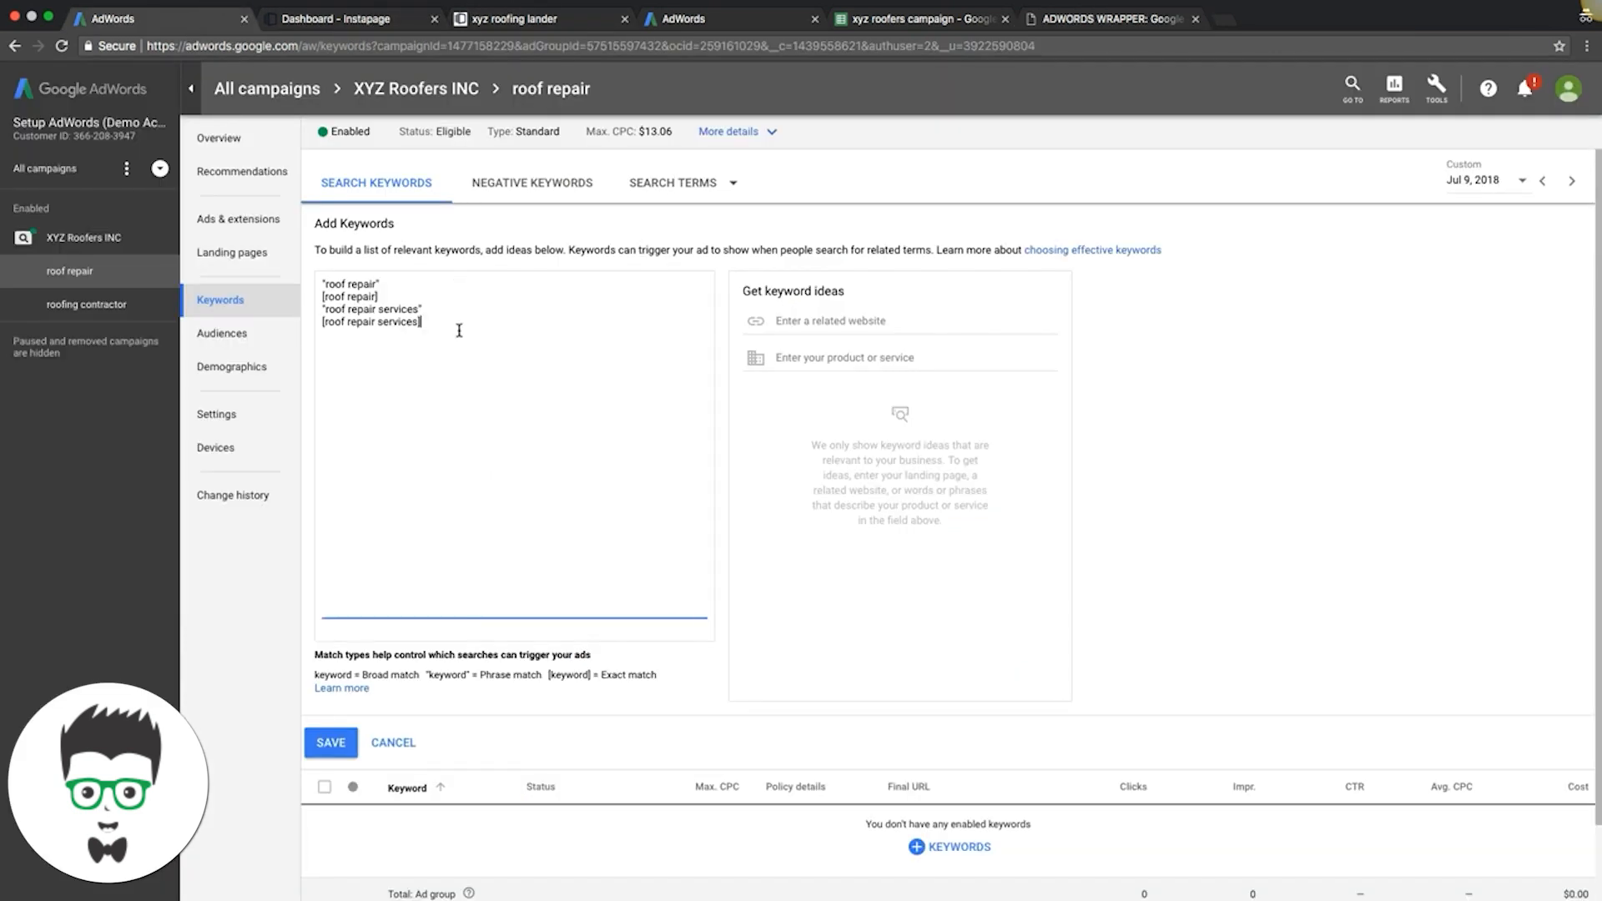
pyautogui.click(337, 751)
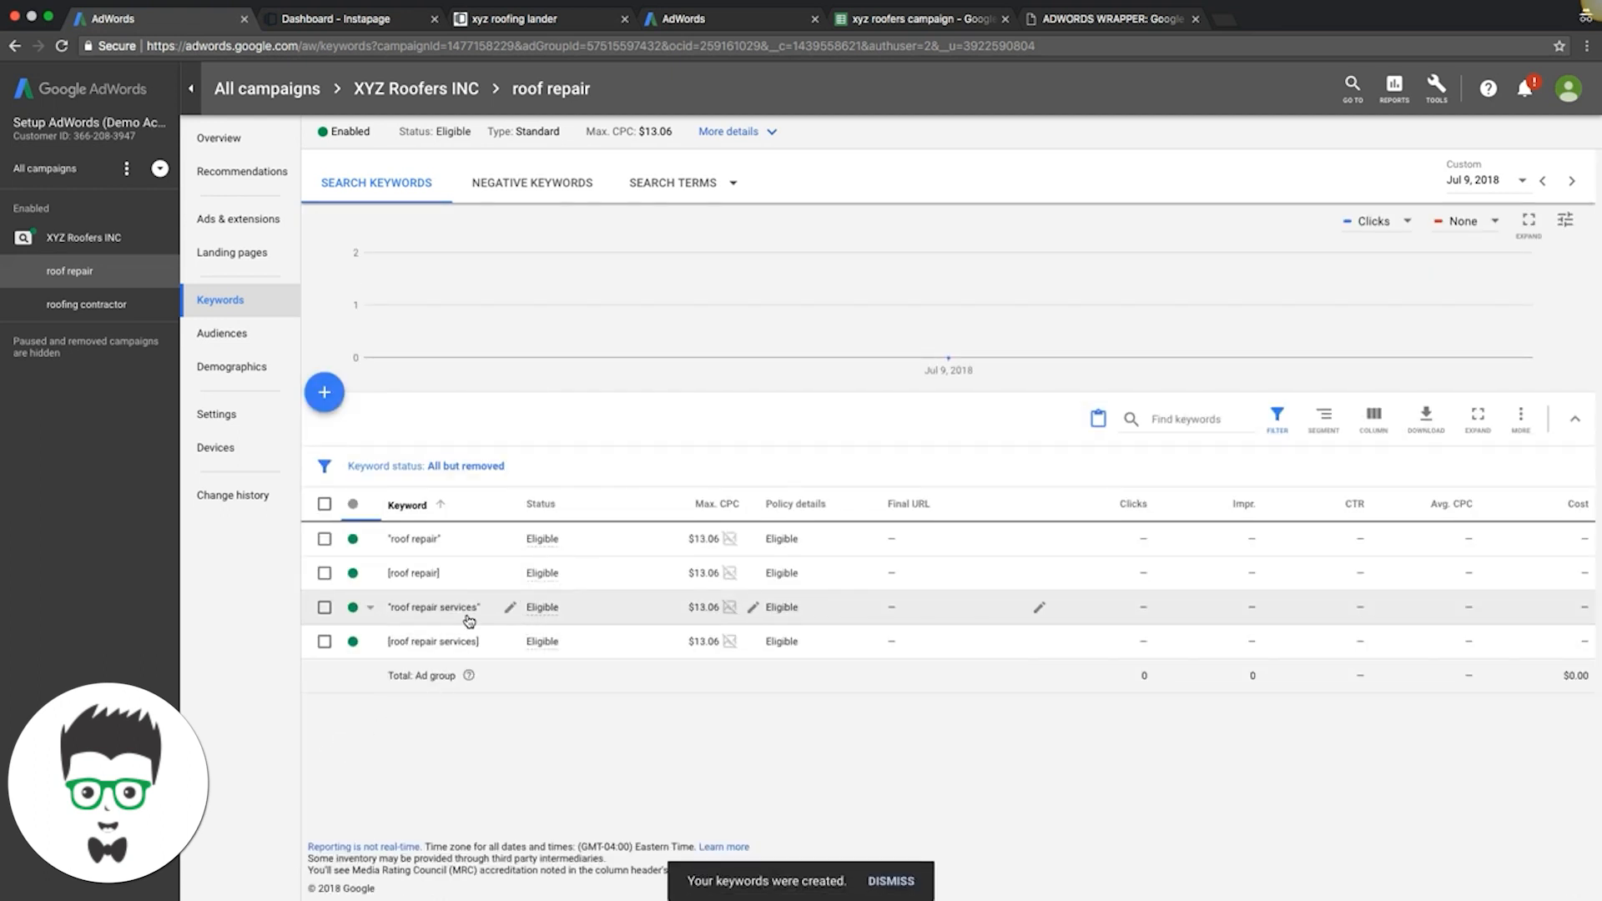
# In the roof repair group's first ad, set Headline 1 to "Philadelphia Roof Repair Pros" and the second display path to "repairs", saving a new version.
pyautogui.click(222, 215)
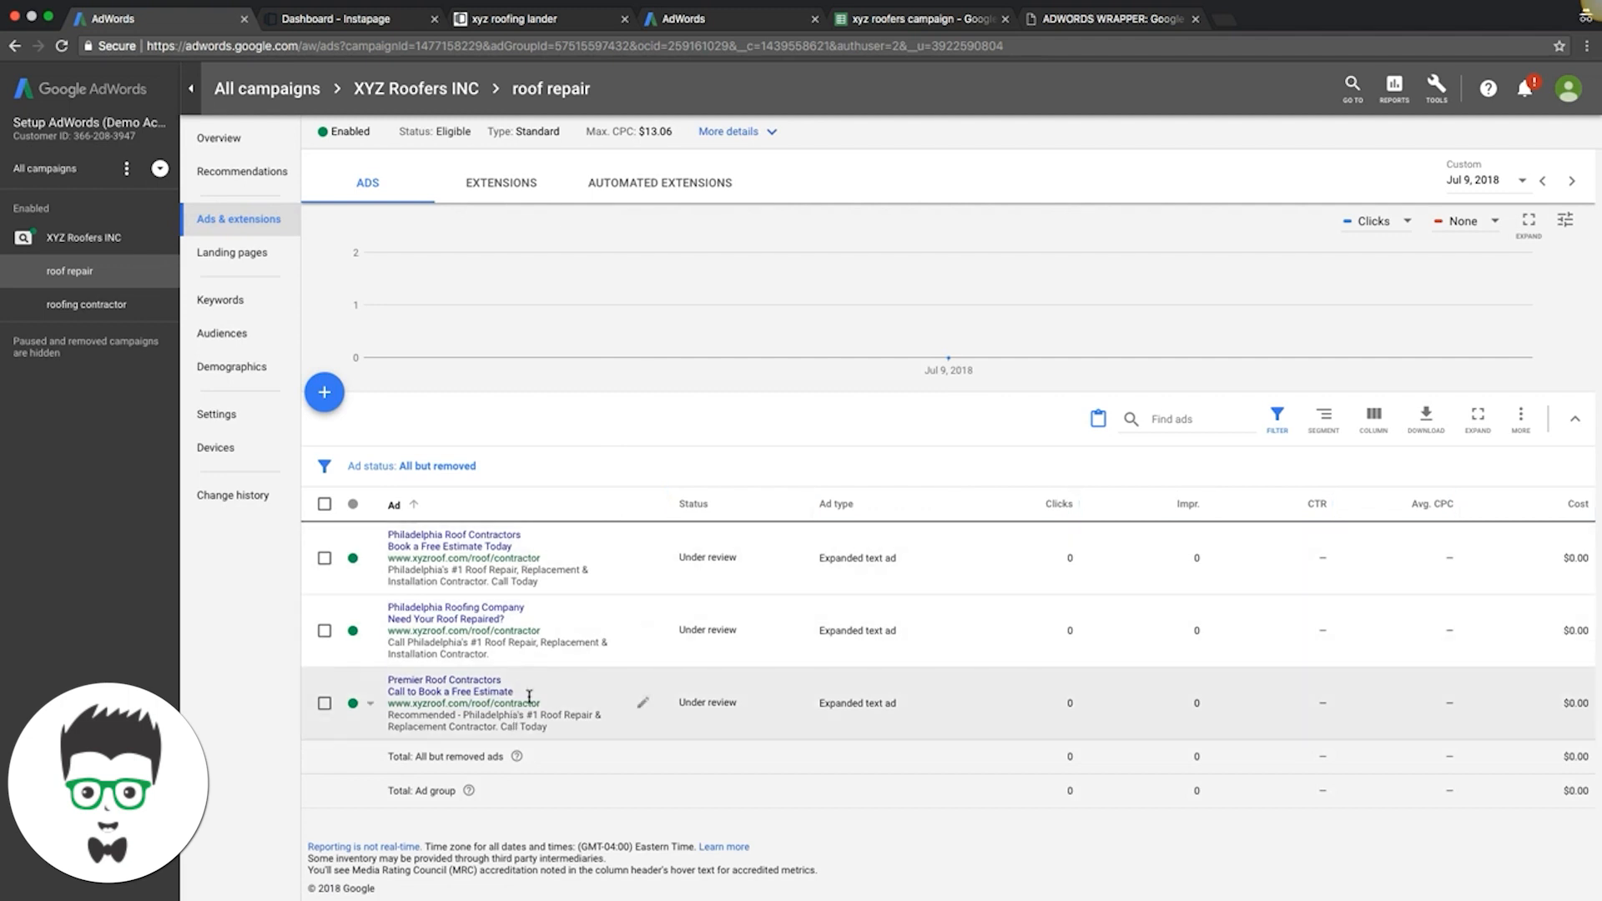
pyautogui.click(644, 561)
pyautogui.click(666, 566)
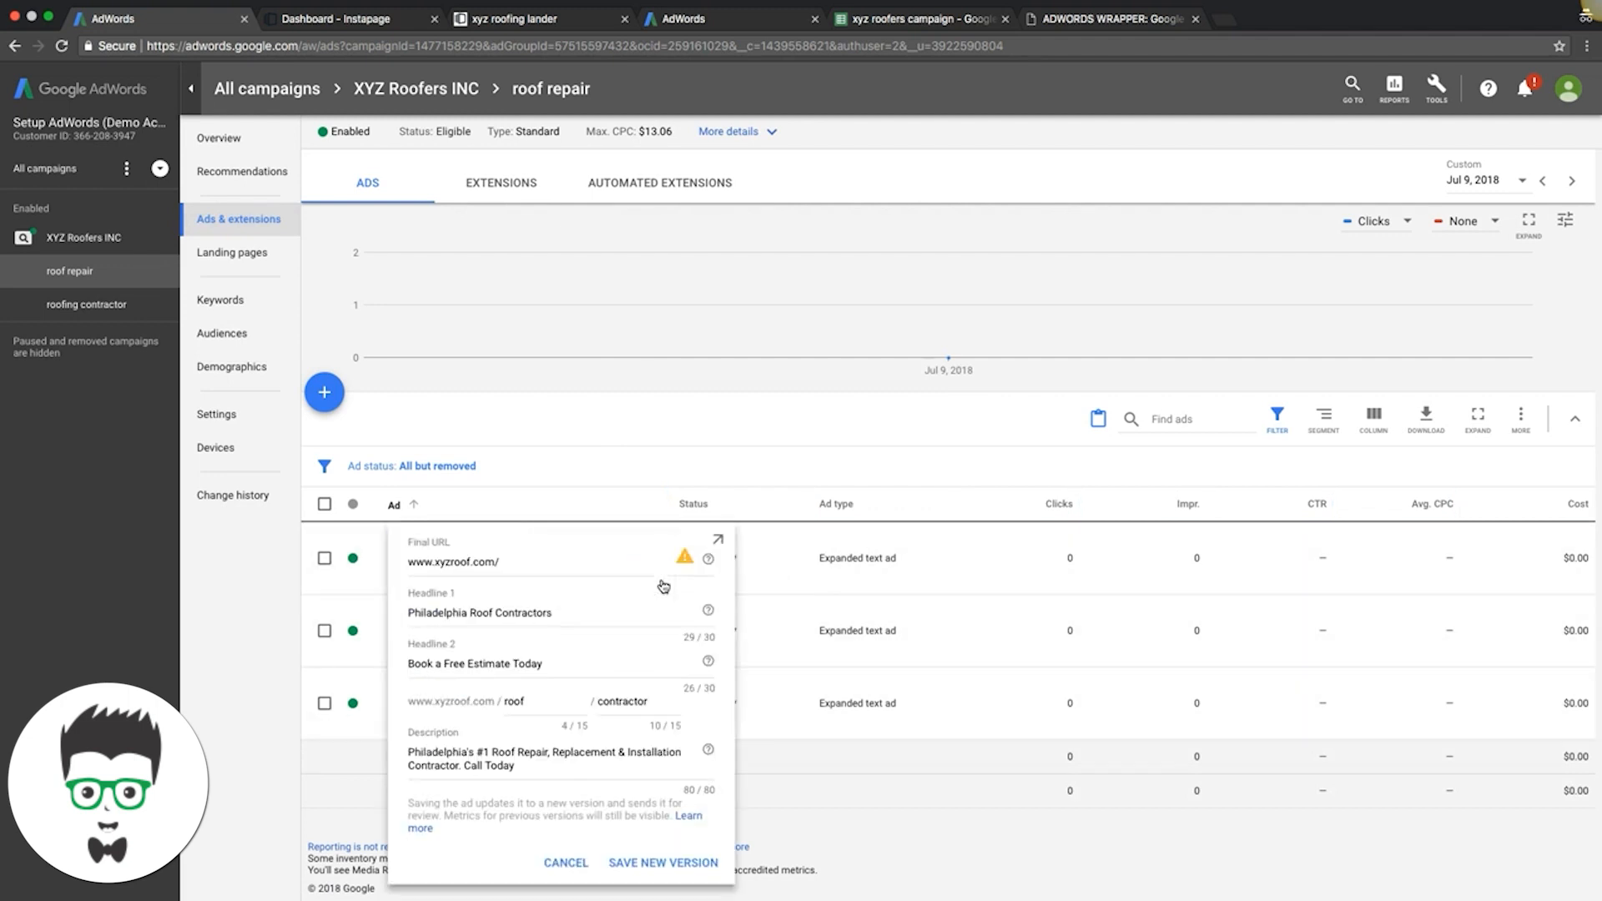
pyautogui.click(559, 613)
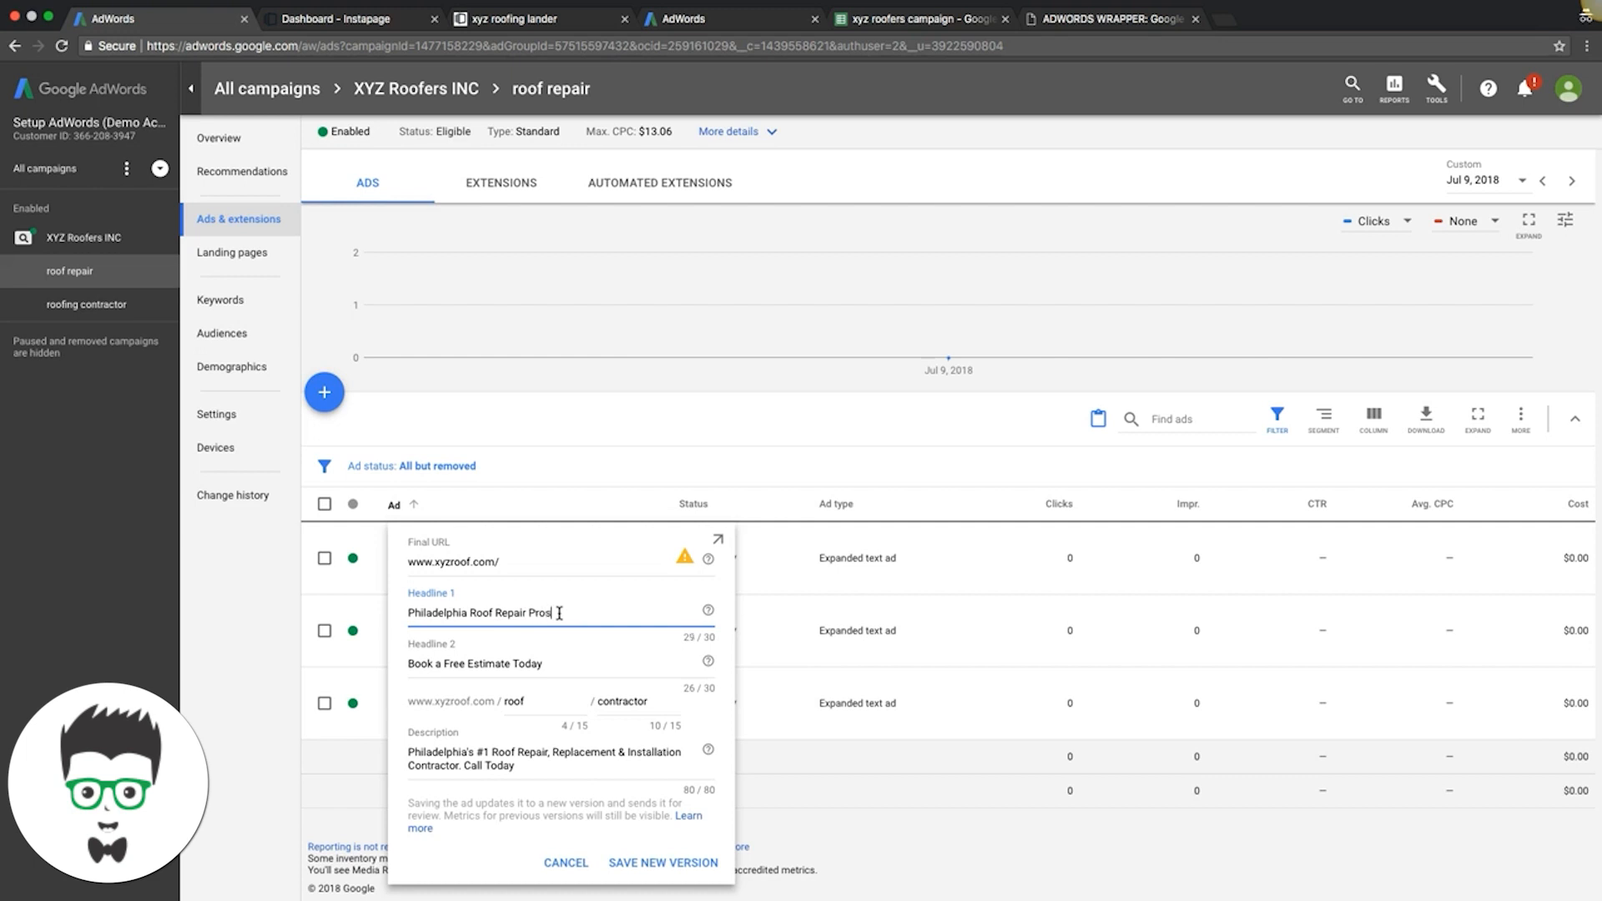
pyautogui.doubleClick(617, 701)
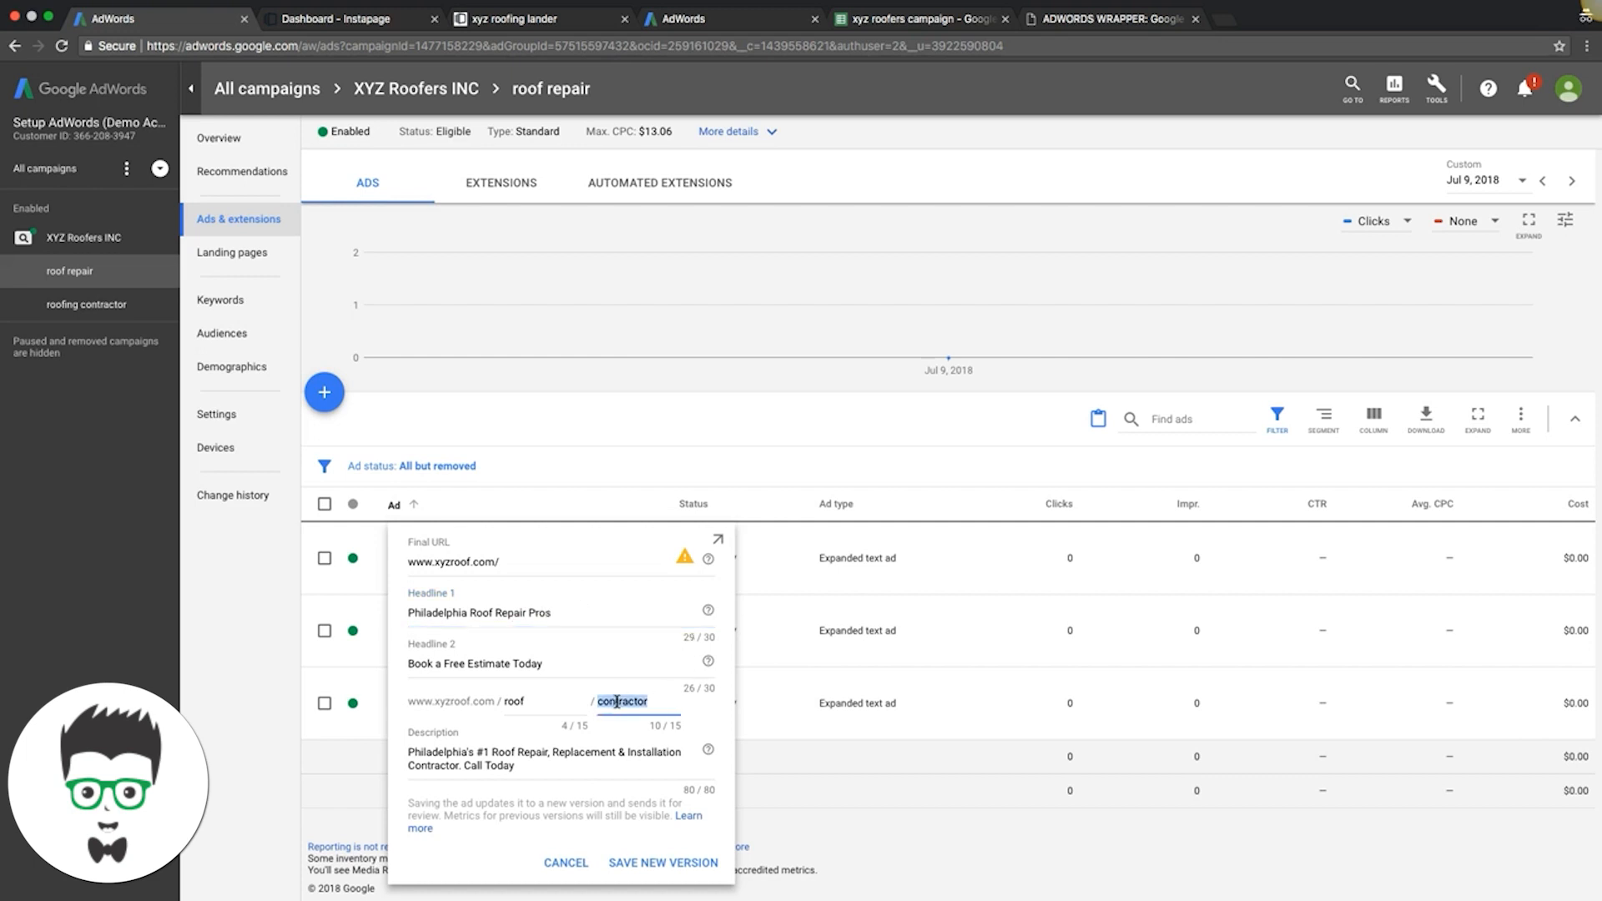
pyautogui.write('repairs')
pyautogui.click(663, 863)
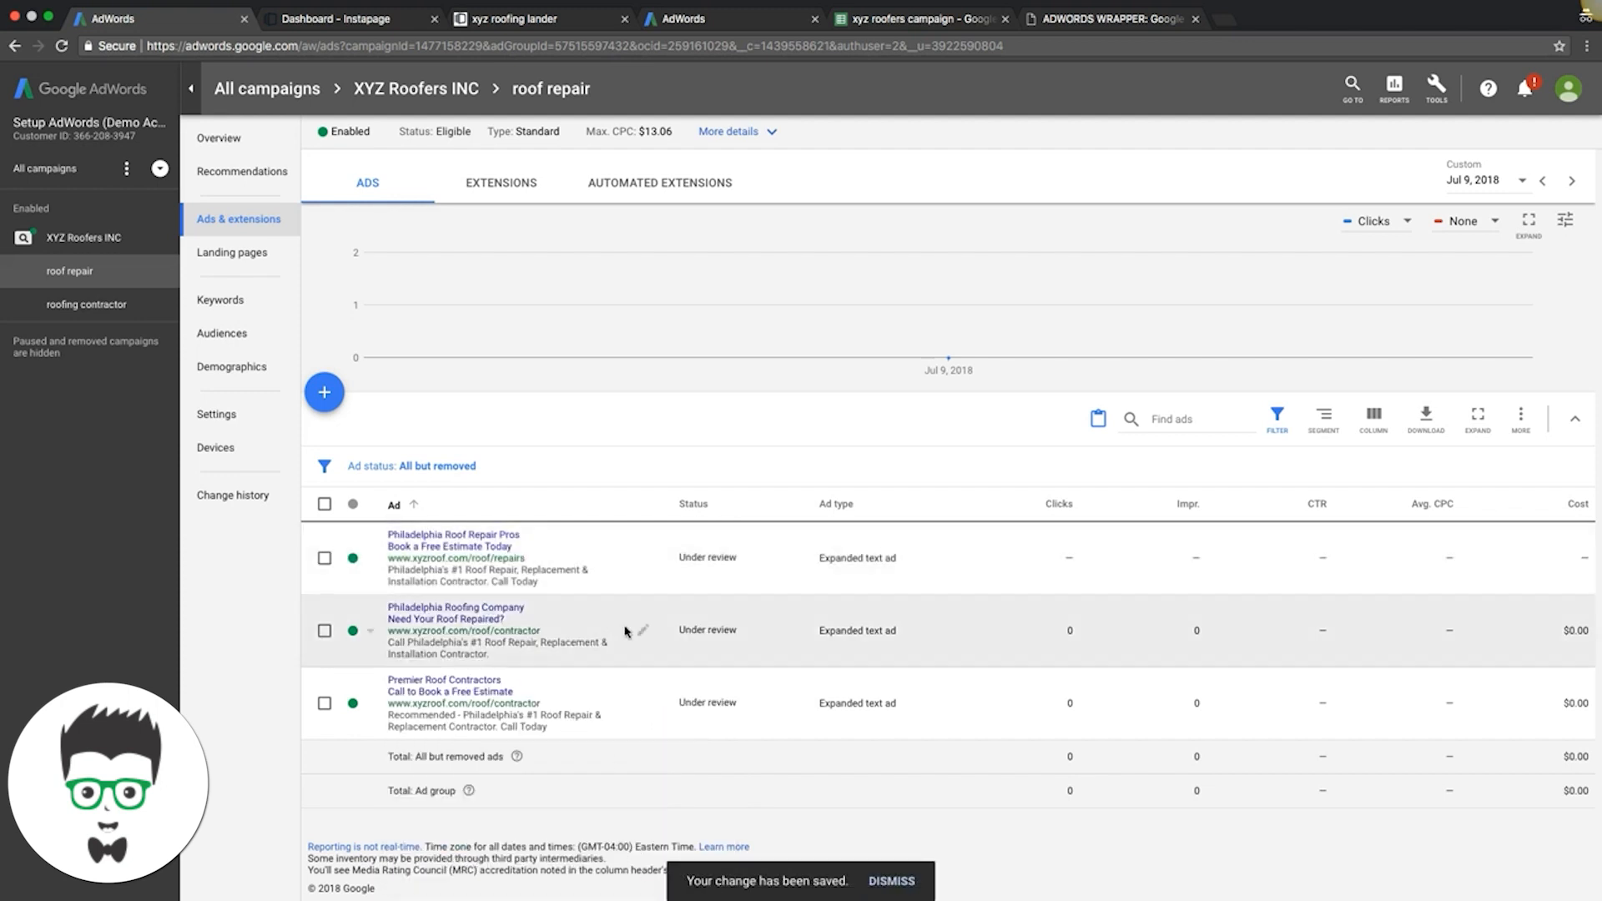
# Change the display path of the "Philadelphia Roofing Company" ad to roofing/repairs and save the new version.
pyautogui.click(647, 632)
pyautogui.click(664, 640)
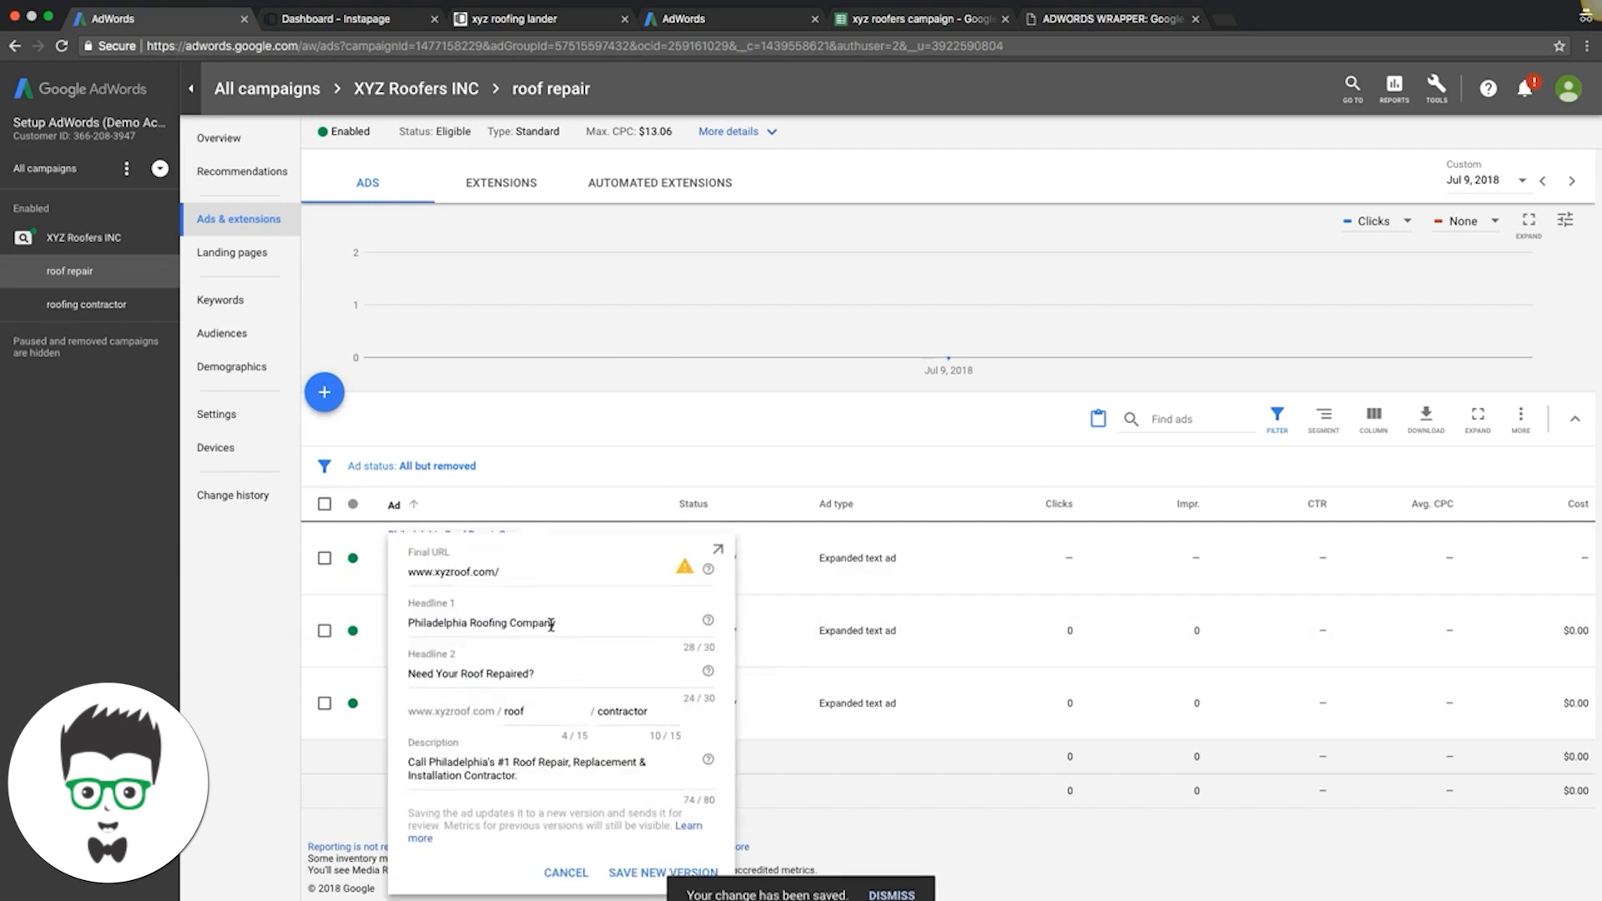
pyautogui.click(561, 624)
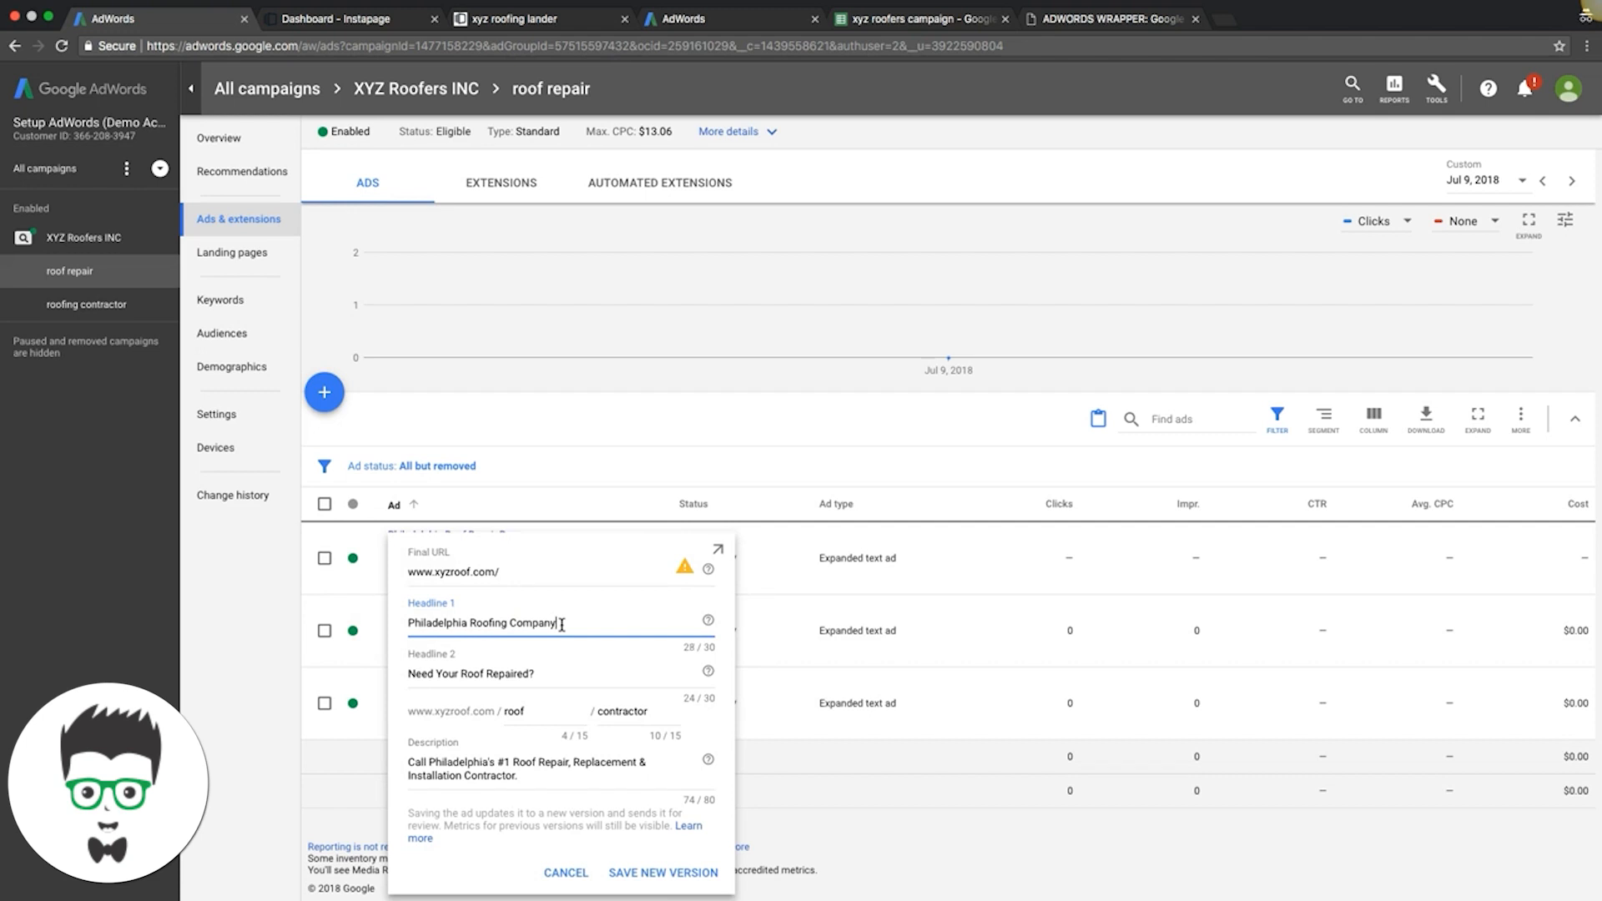
pyautogui.doubleClick(631, 709)
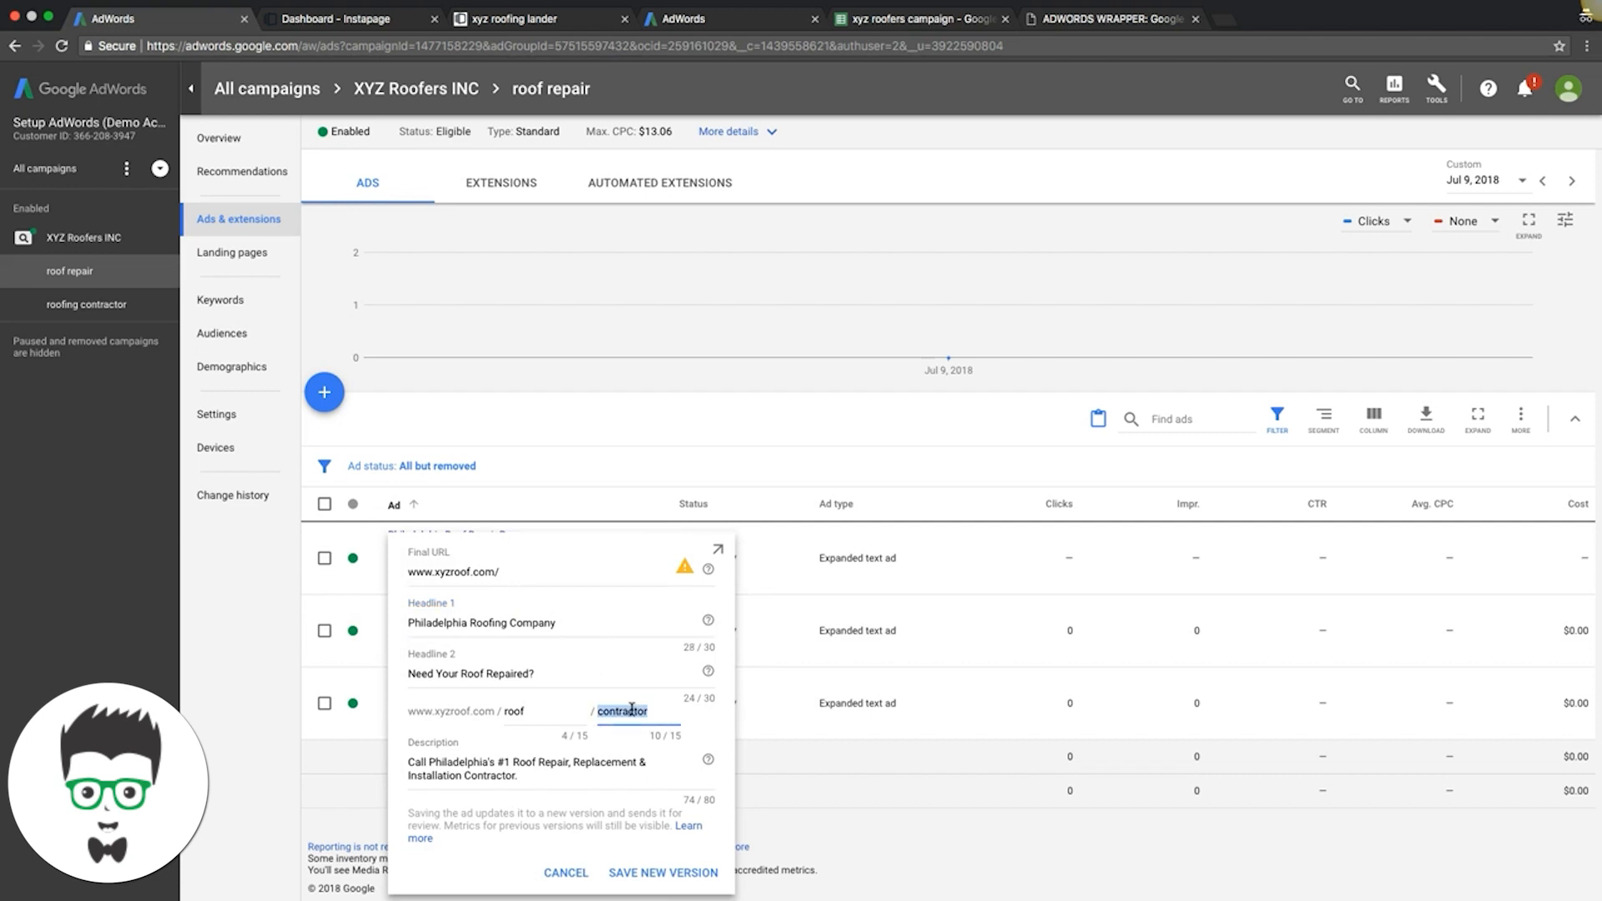
pyautogui.write('repairs')
pyautogui.click(536, 710)
pyautogui.click(652, 872)
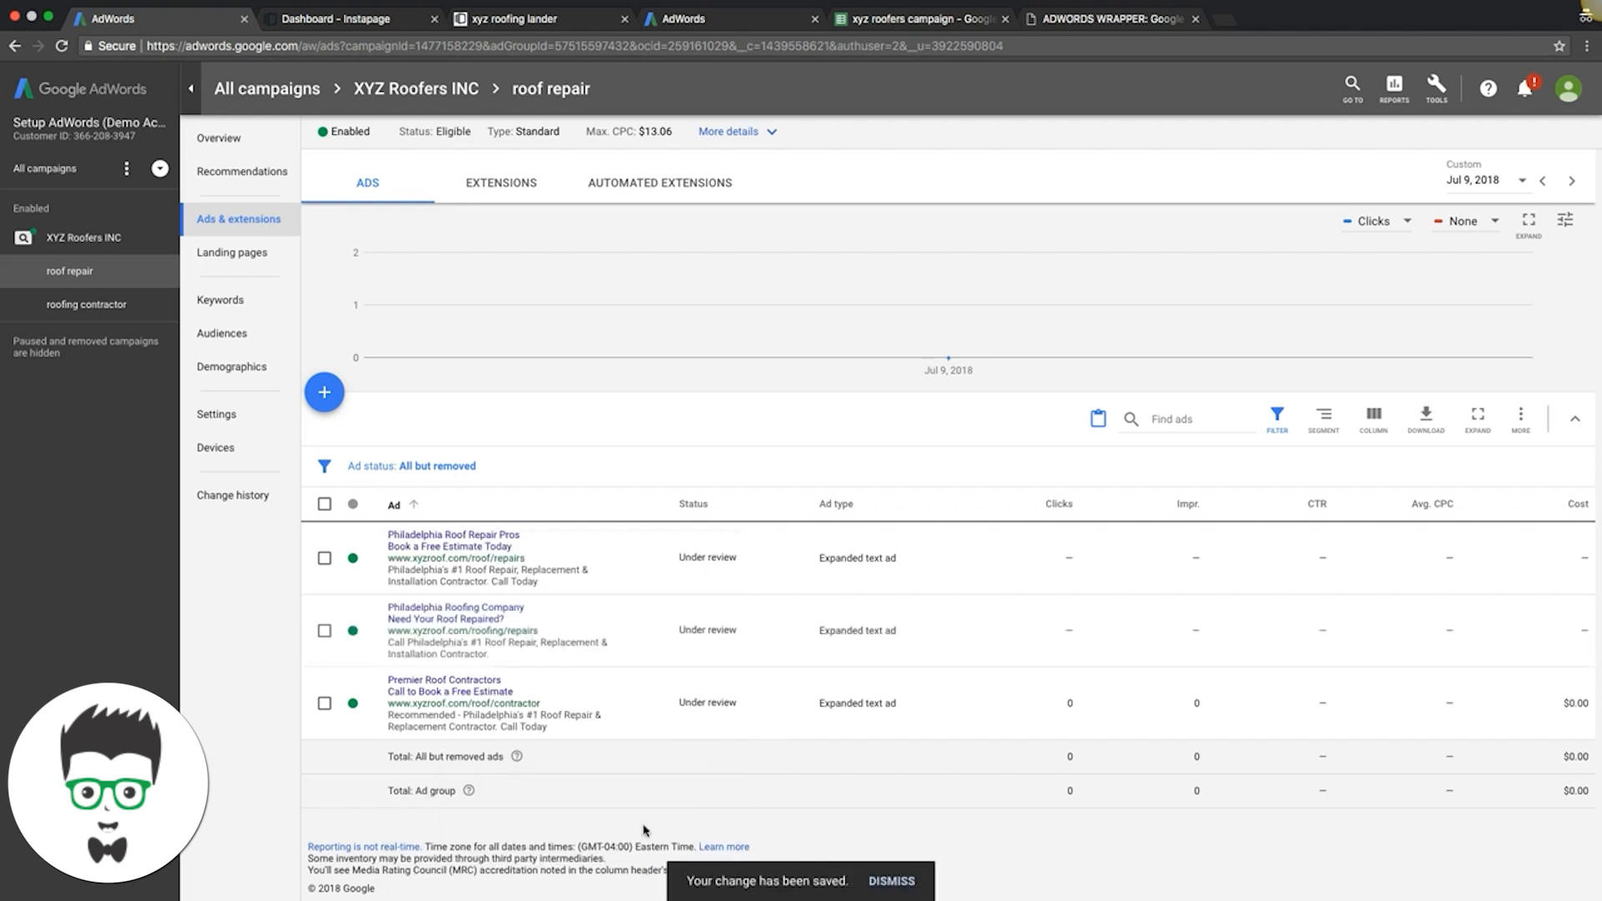
# Change Headline 1 of the "Premier Roof Contractors" ad to "Need Your Roof Repaired?" and save the new version.
pyautogui.click(645, 709)
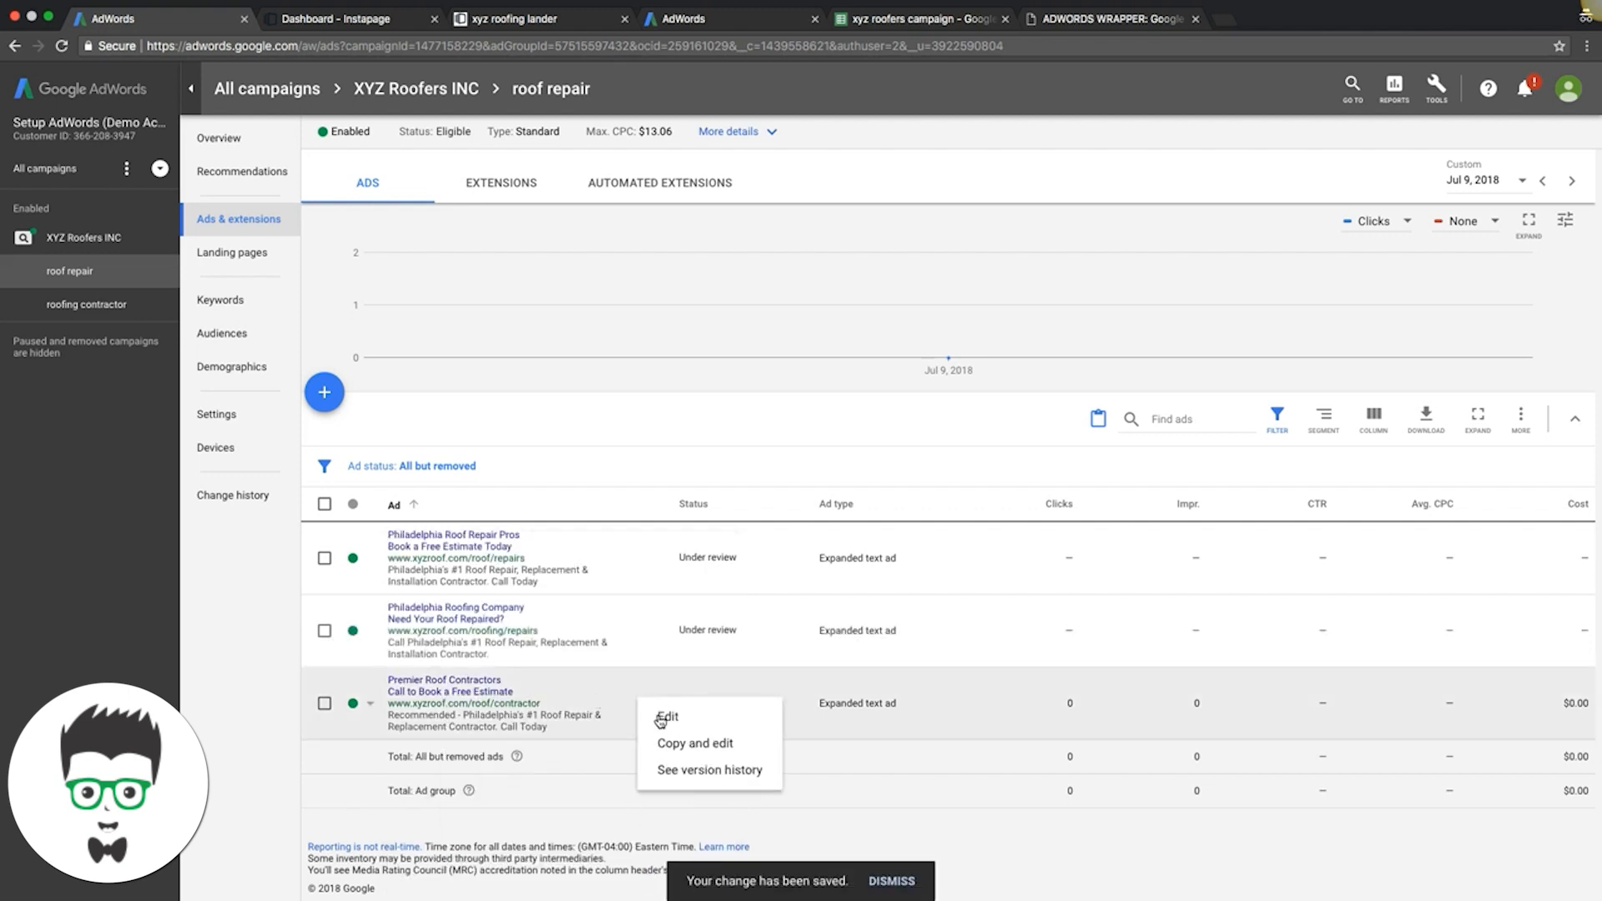
pyautogui.click(661, 718)
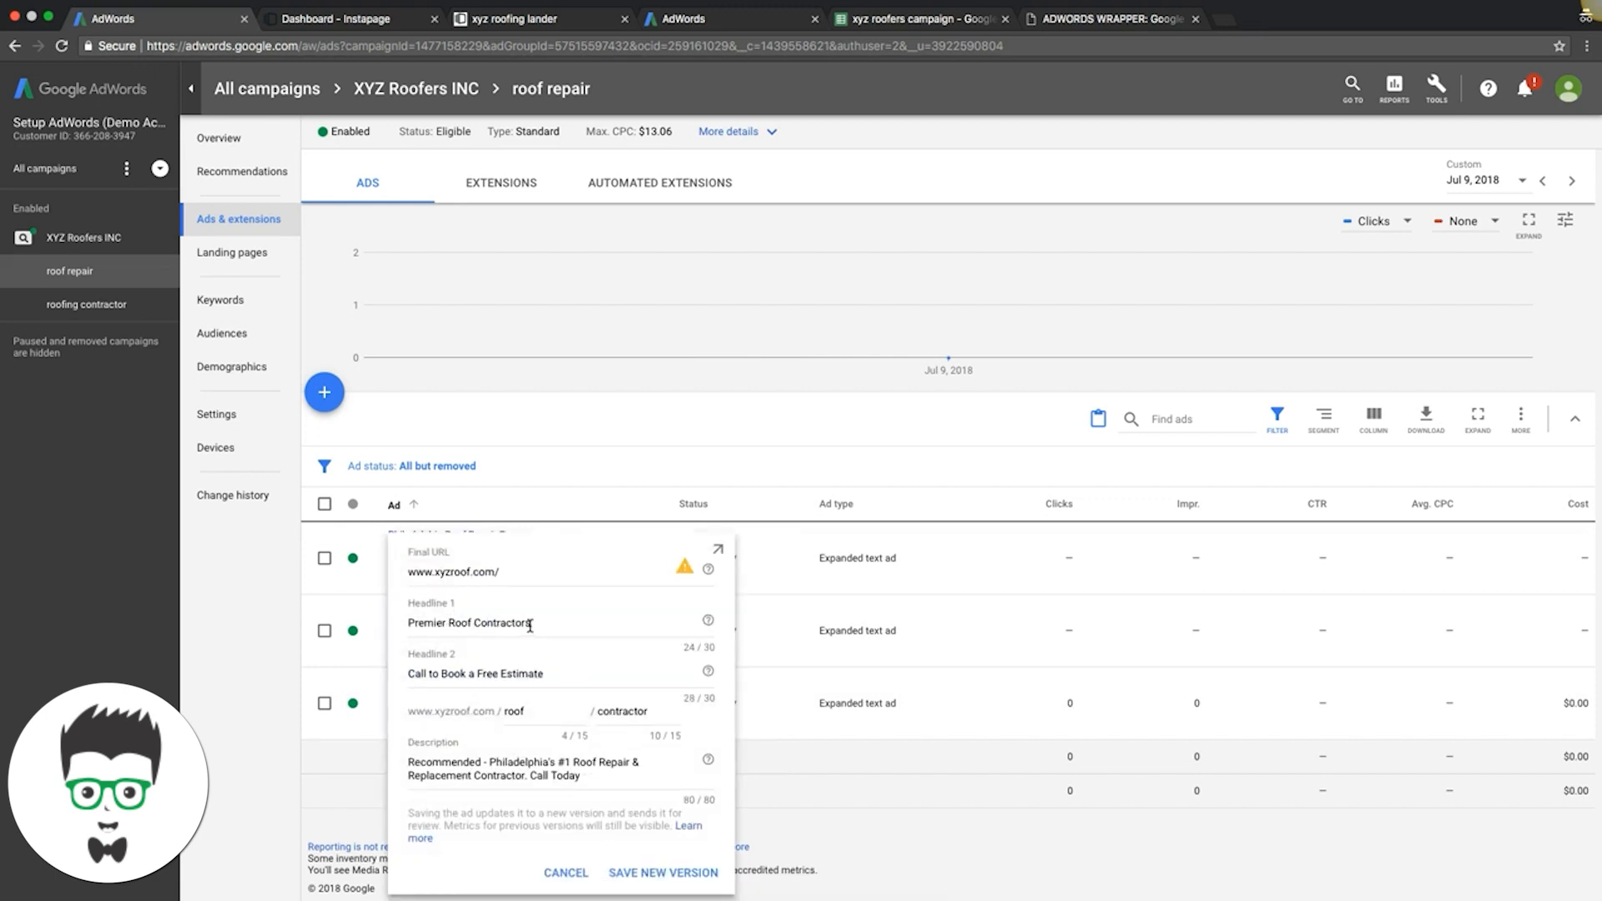
pyautogui.moveTo(538, 624); pyautogui.dragTo(409, 630)
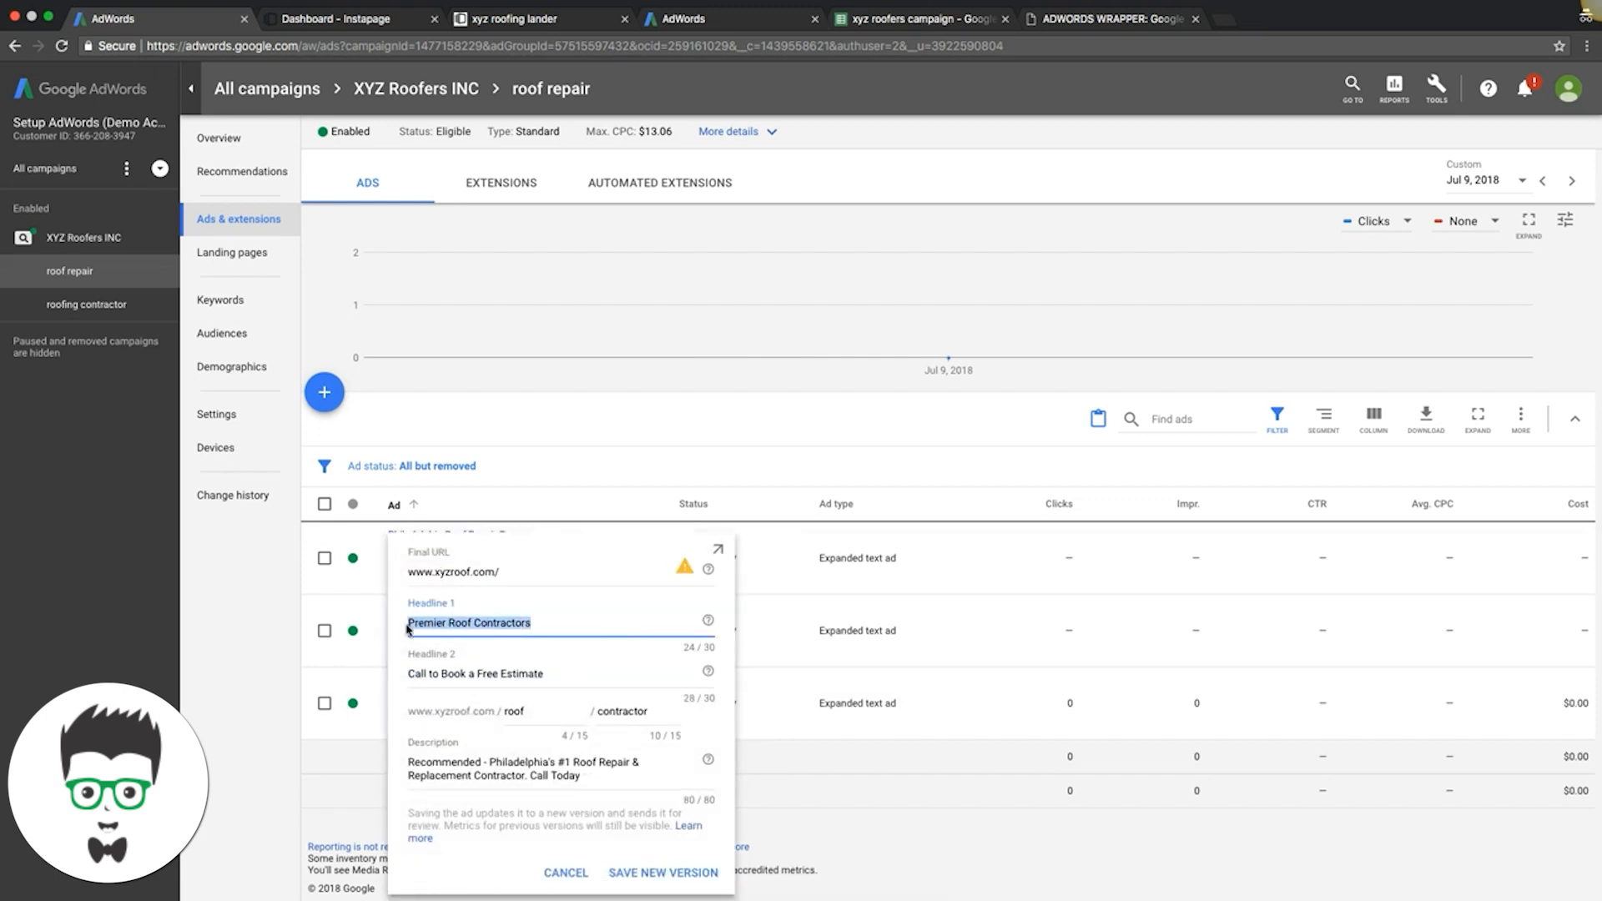
pyautogui.write('N')
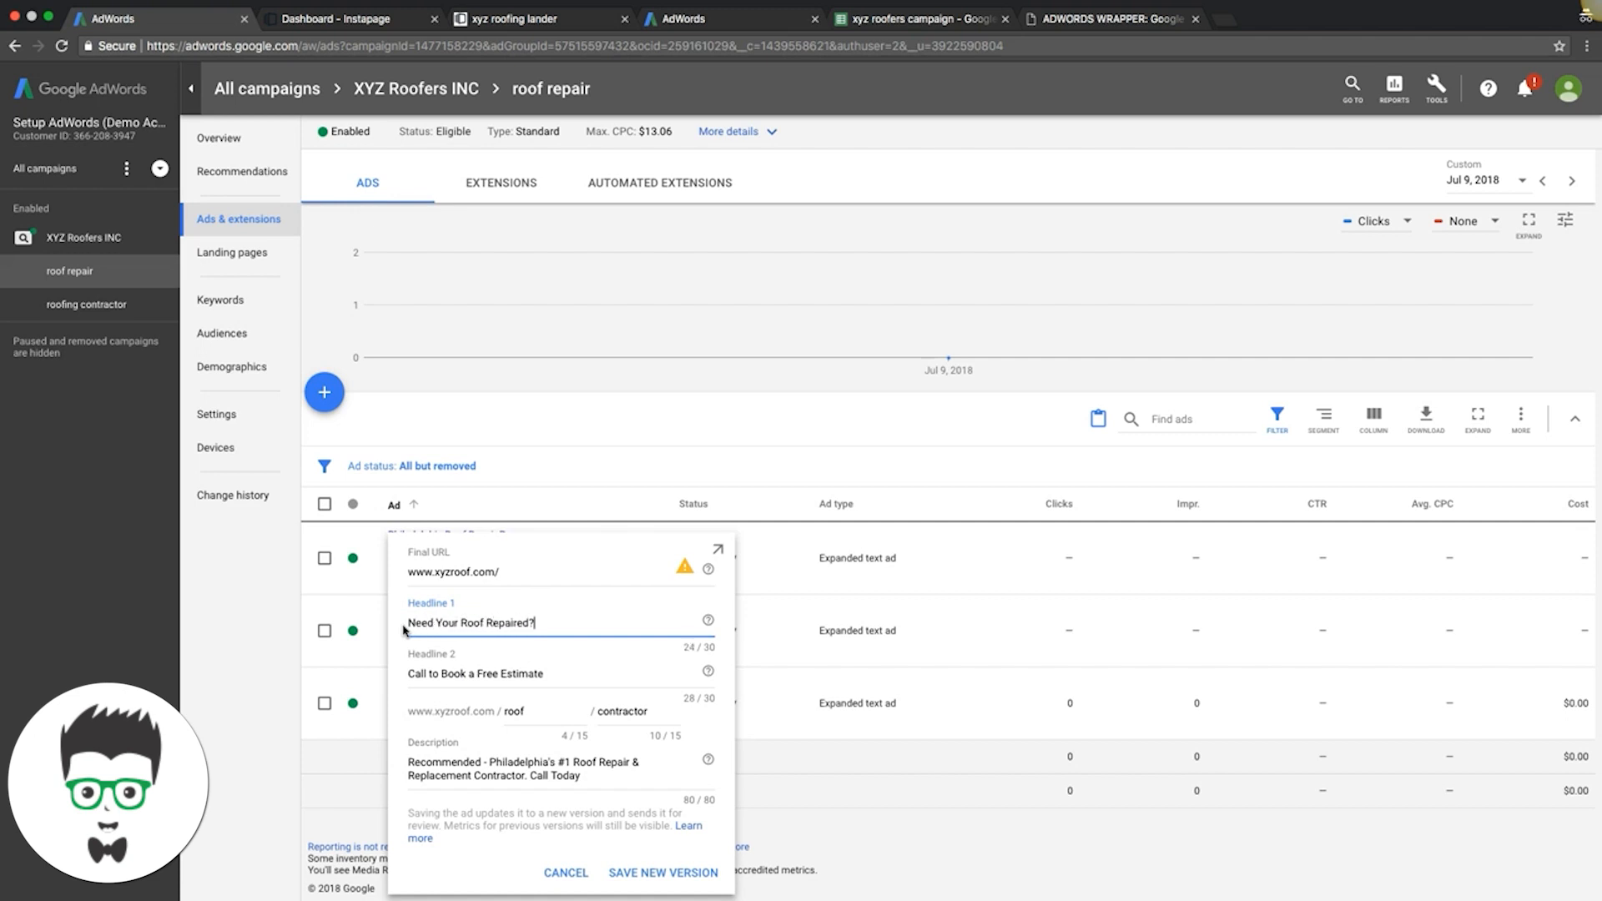
pyautogui.click(617, 709)
pyautogui.click(650, 885)
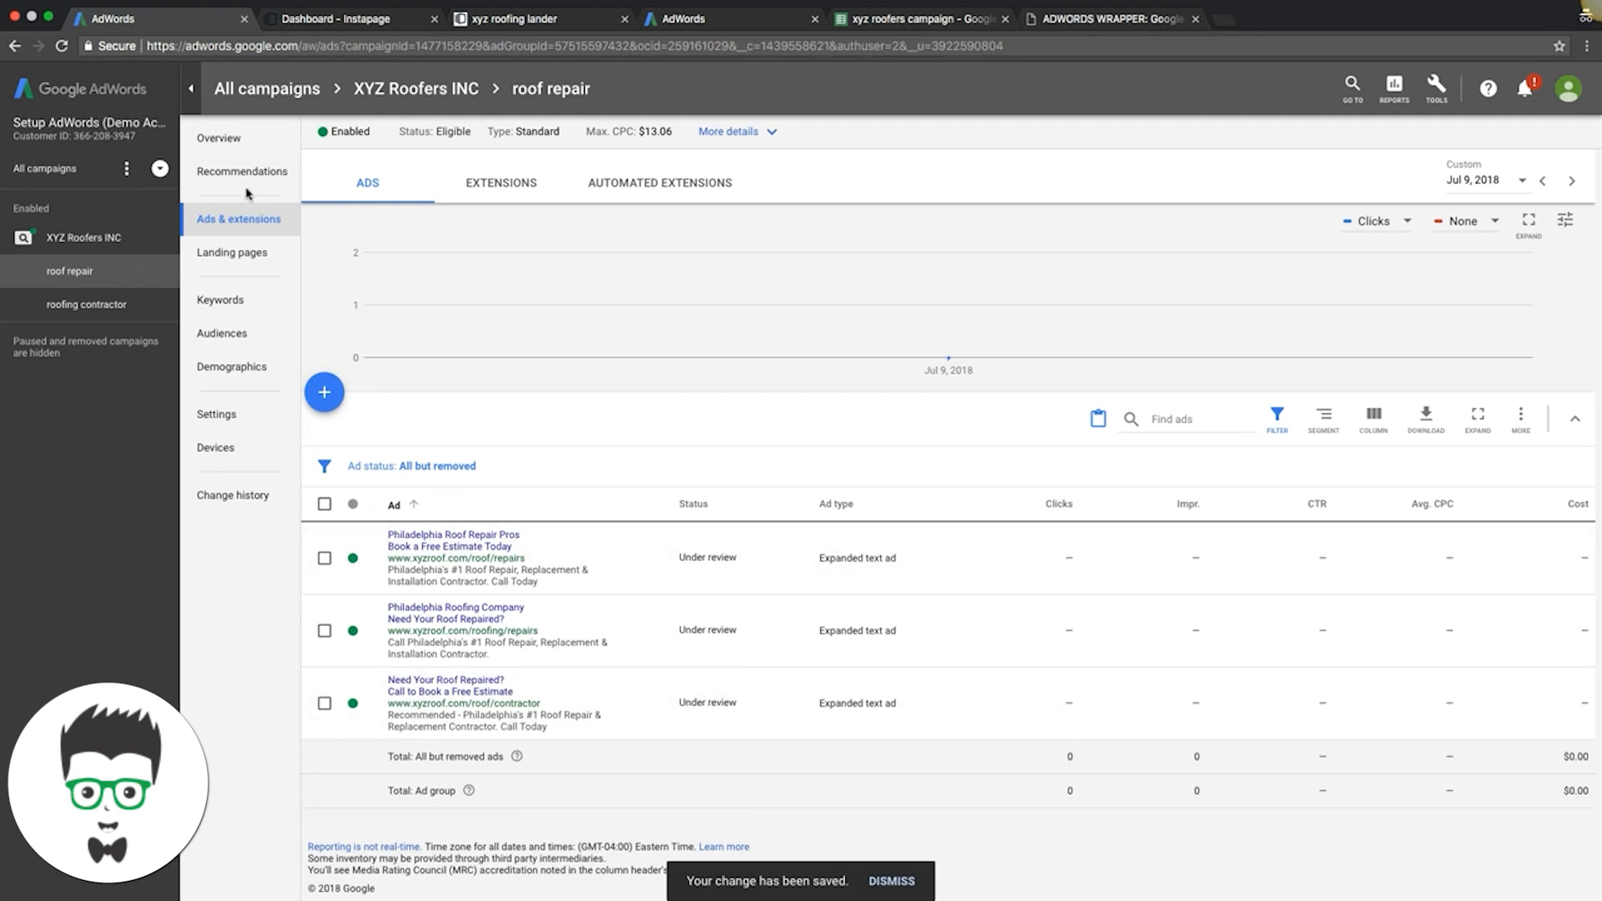
# Open the form for adding negative keywords at campaign level for XYZ Roofers INC, ready for entry.
pyautogui.click(107, 239)
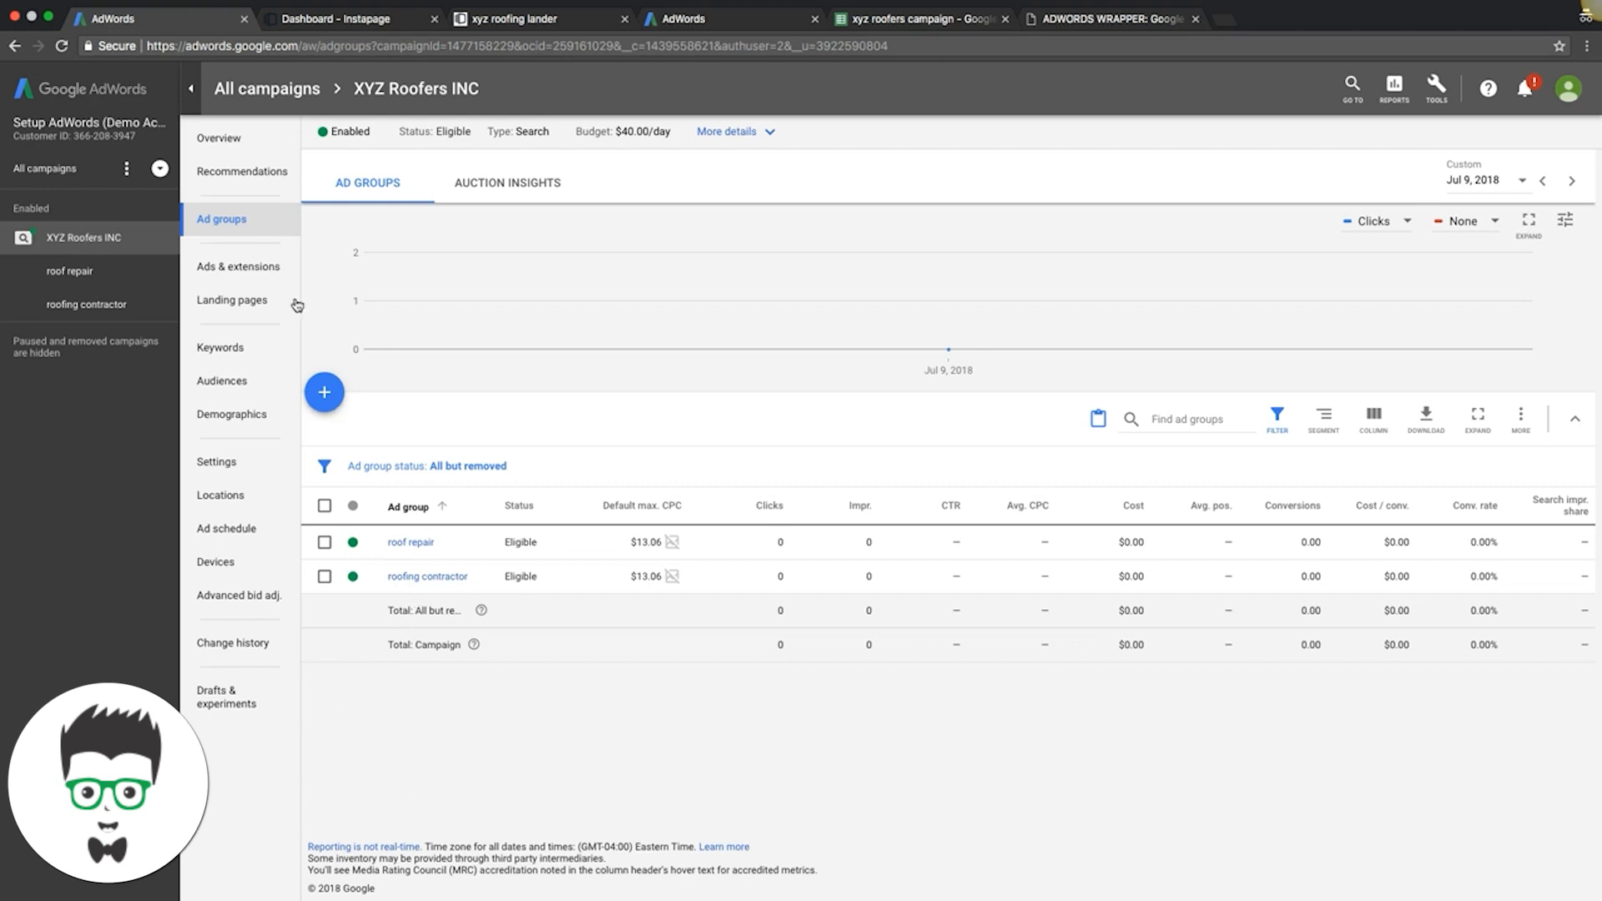
pyautogui.click(225, 350)
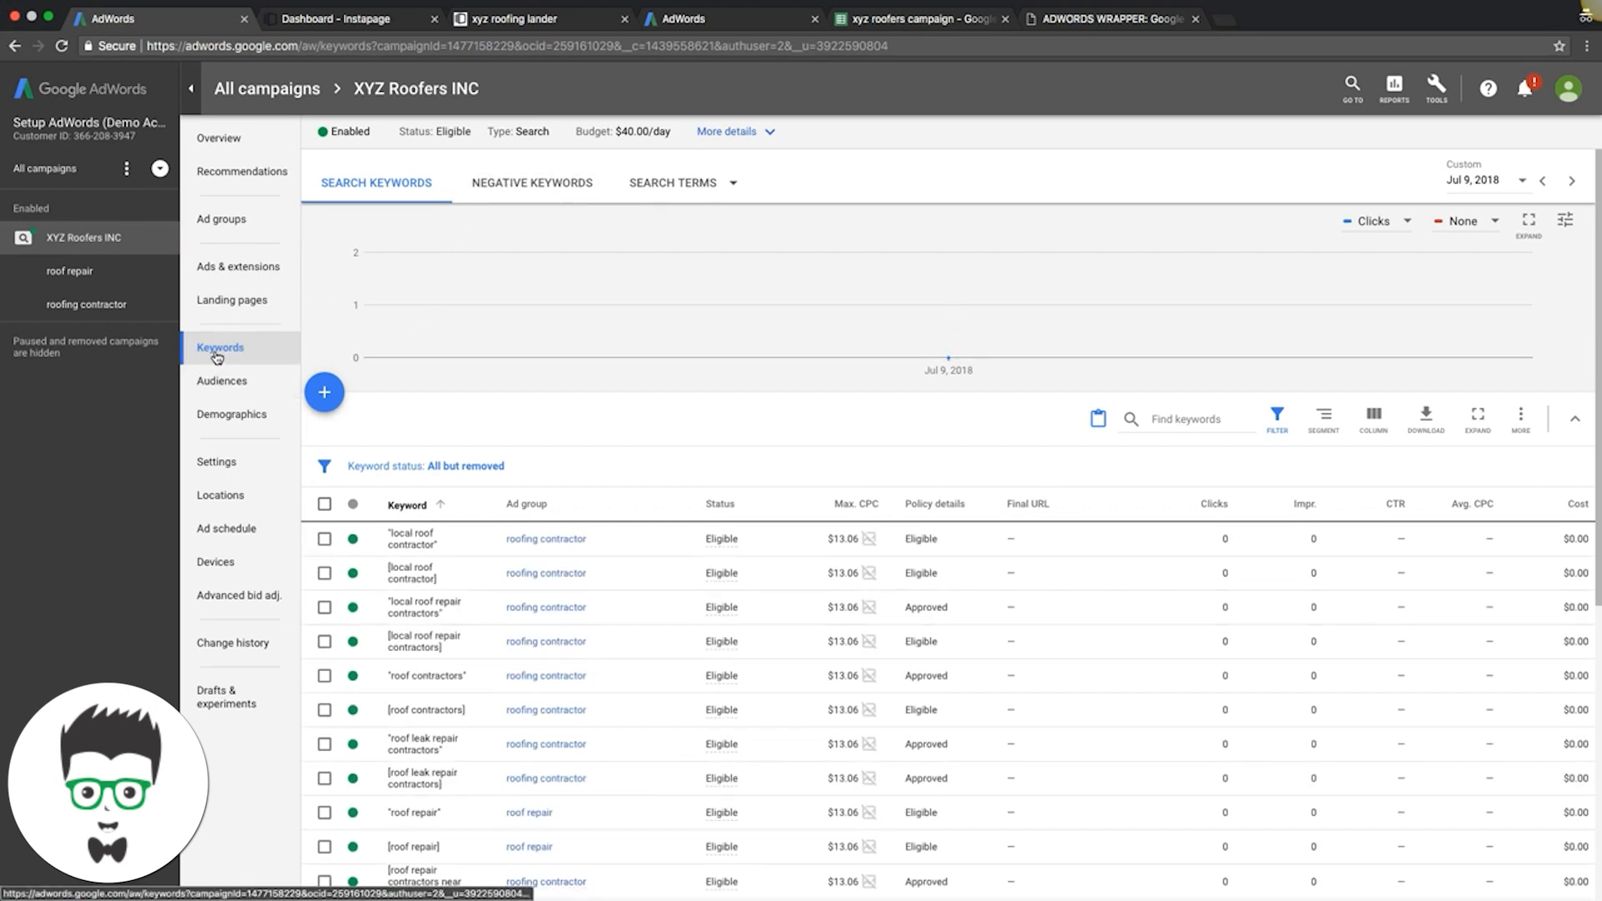
pyautogui.click(525, 180)
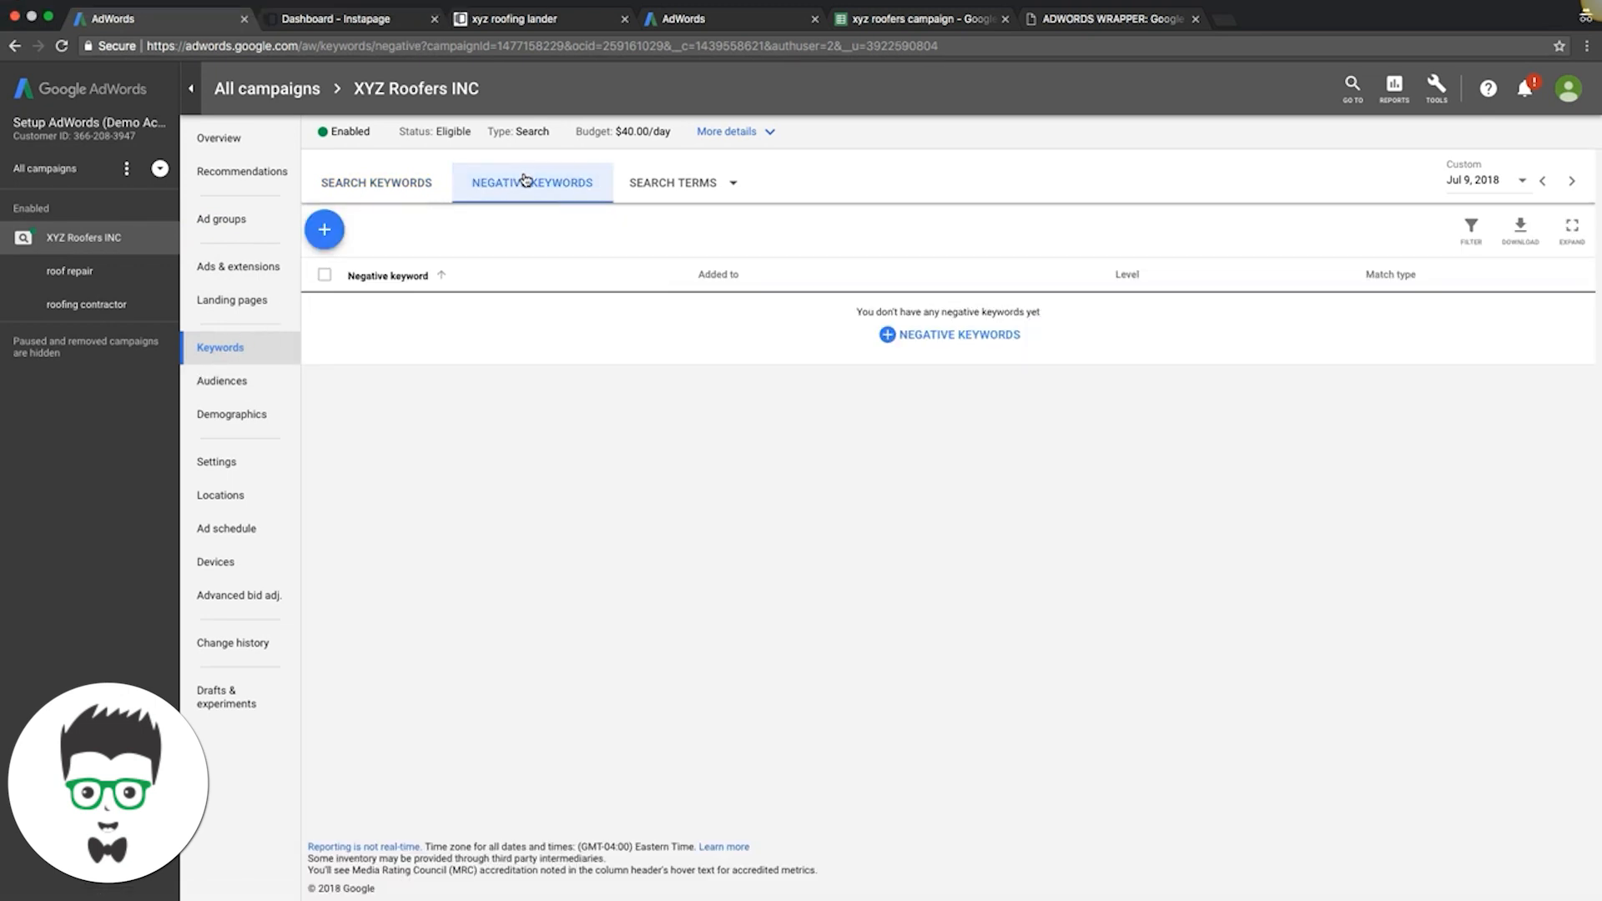
pyautogui.click(325, 231)
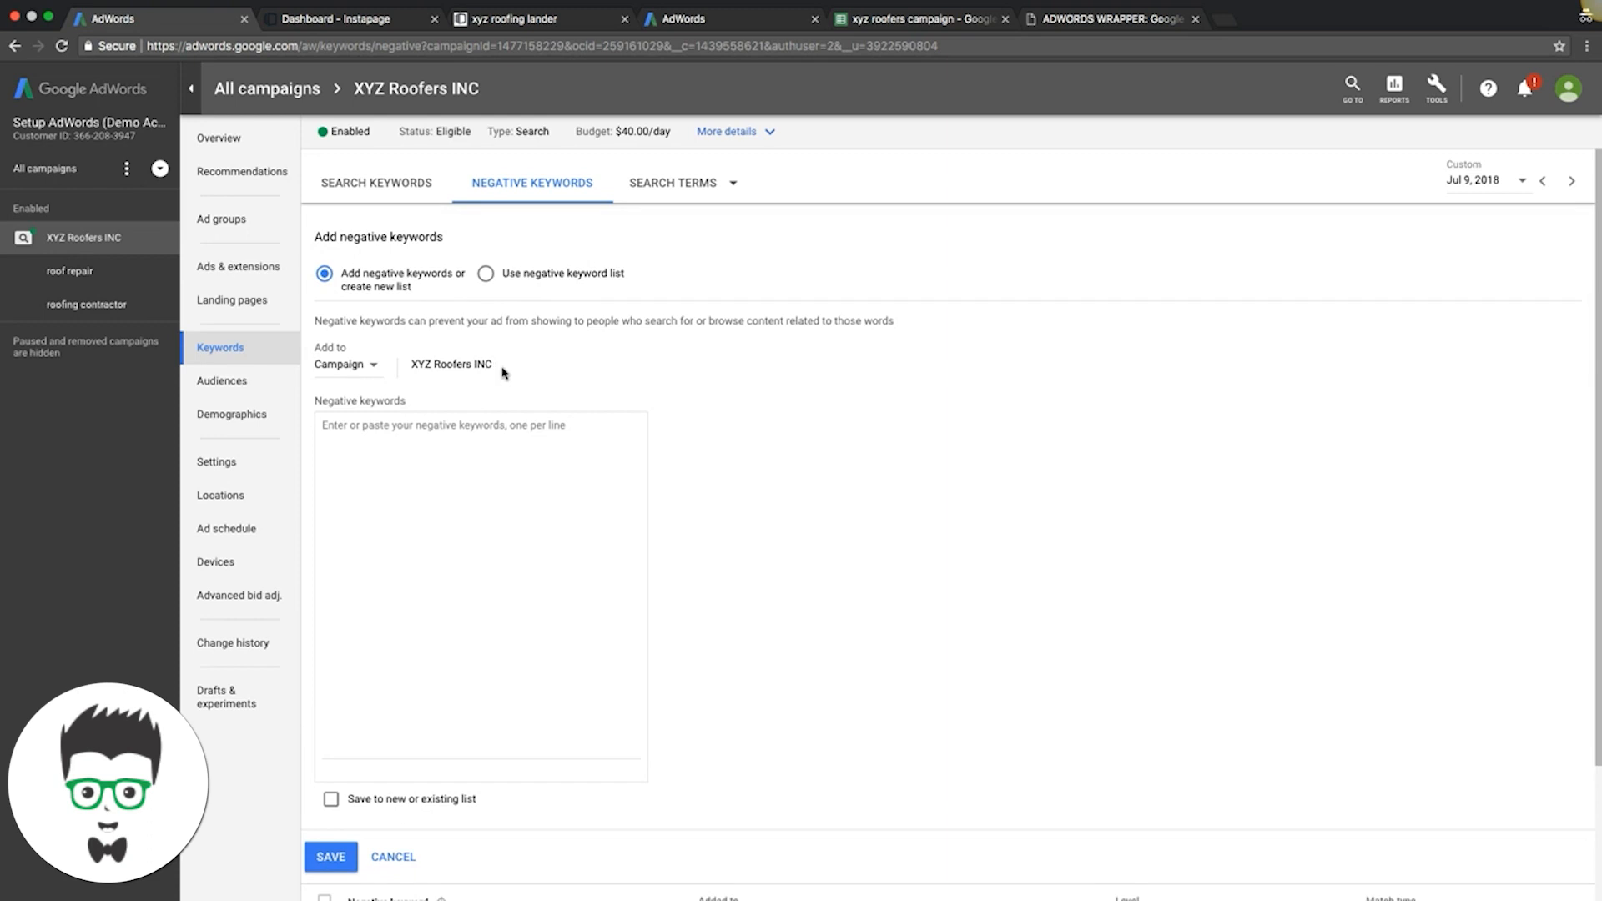
pyautogui.click(440, 470)
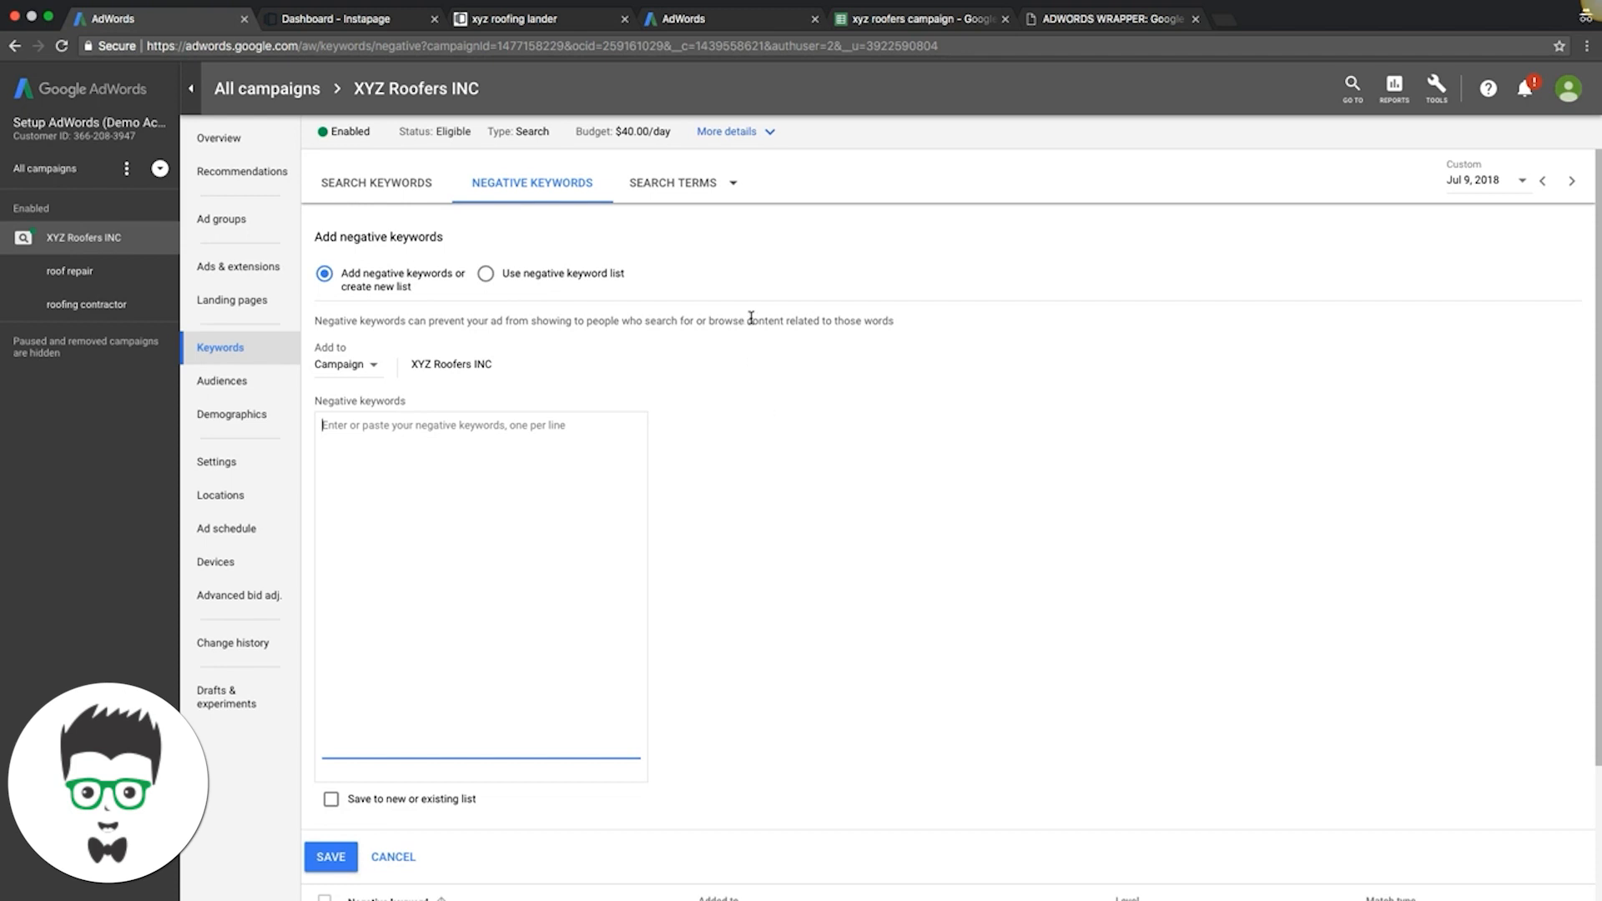
# Switch to the Keyword Planner, remove the "Keyword text contains roofing company" filter and look through the ideas for irrelevant terms.
pyautogui.click(701, 23)
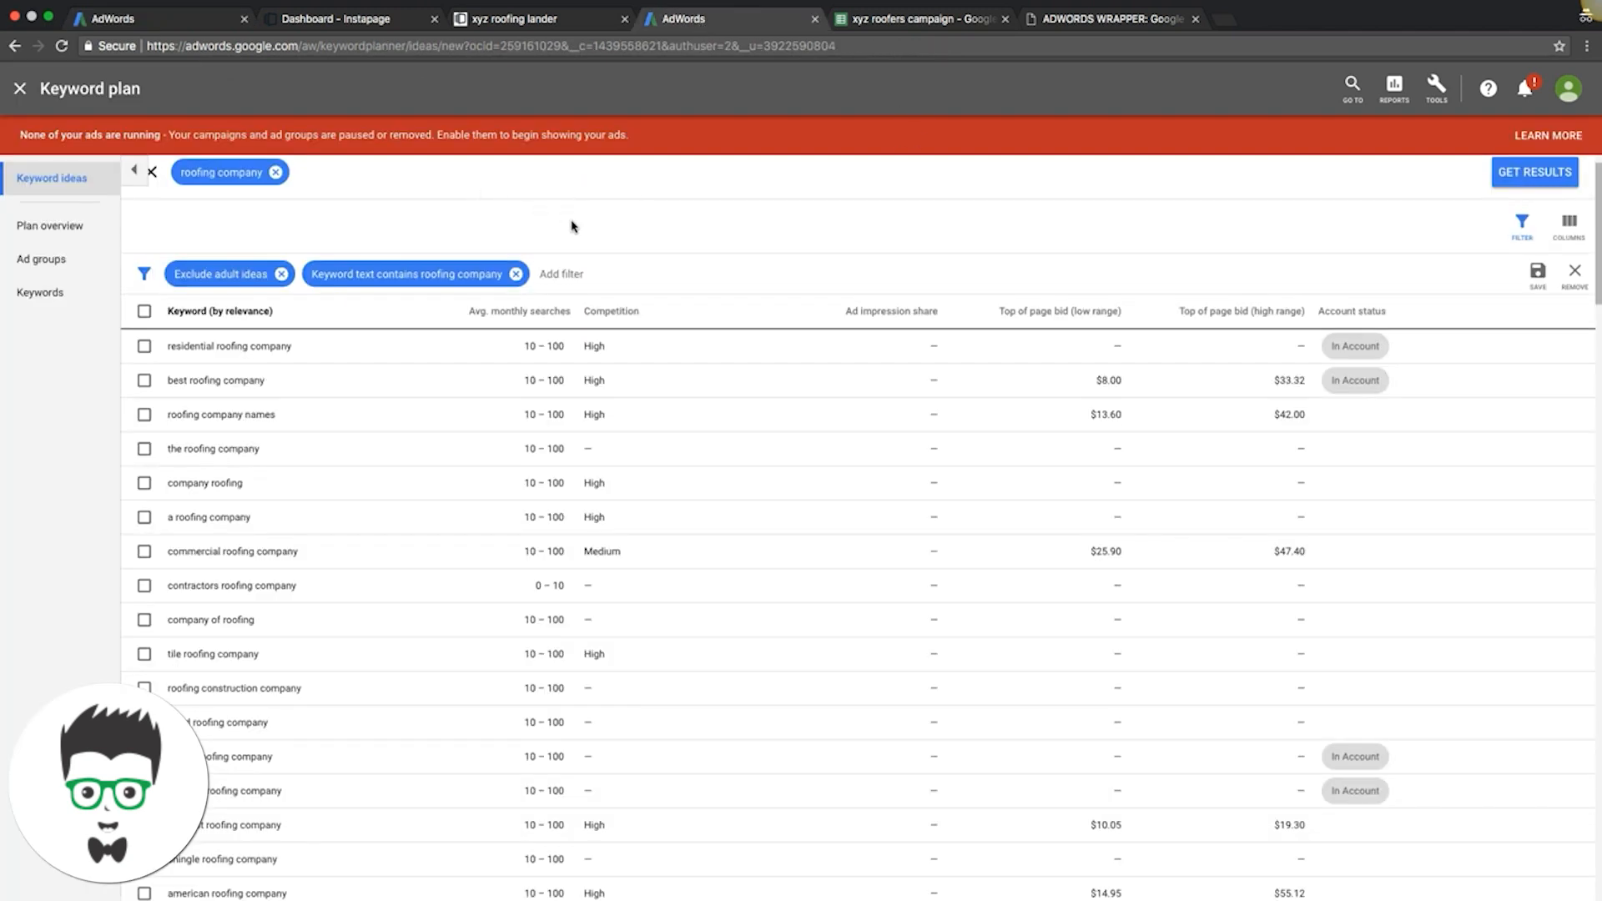
pyautogui.click(515, 274)
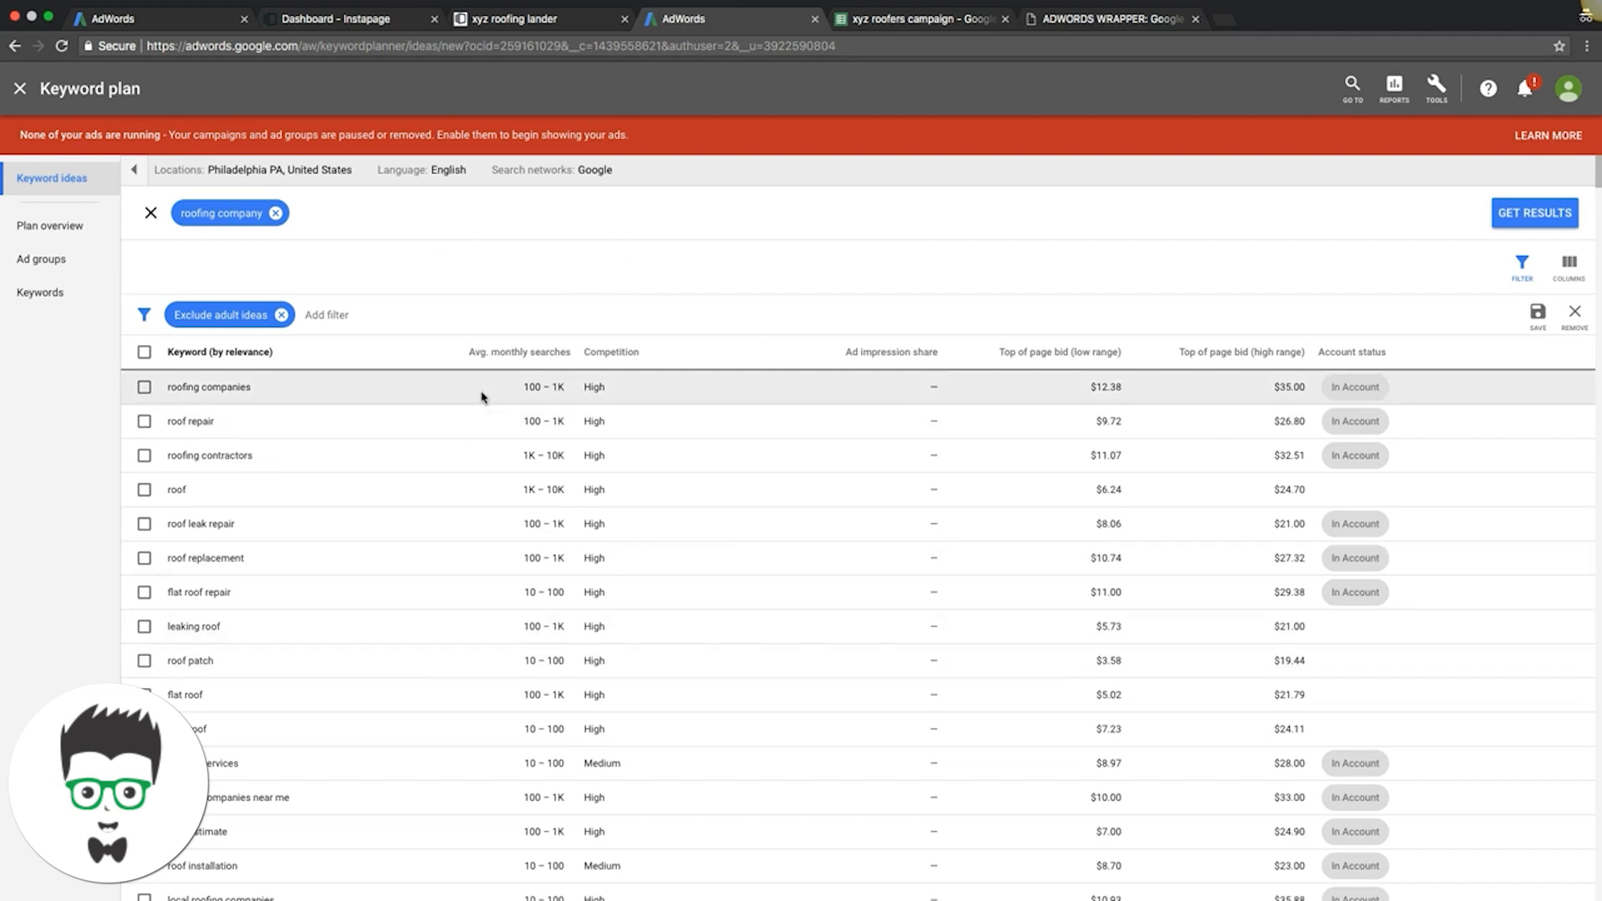
pyautogui.scroll(-2, 482, 393)
pyautogui.scroll(3, 483, 393)
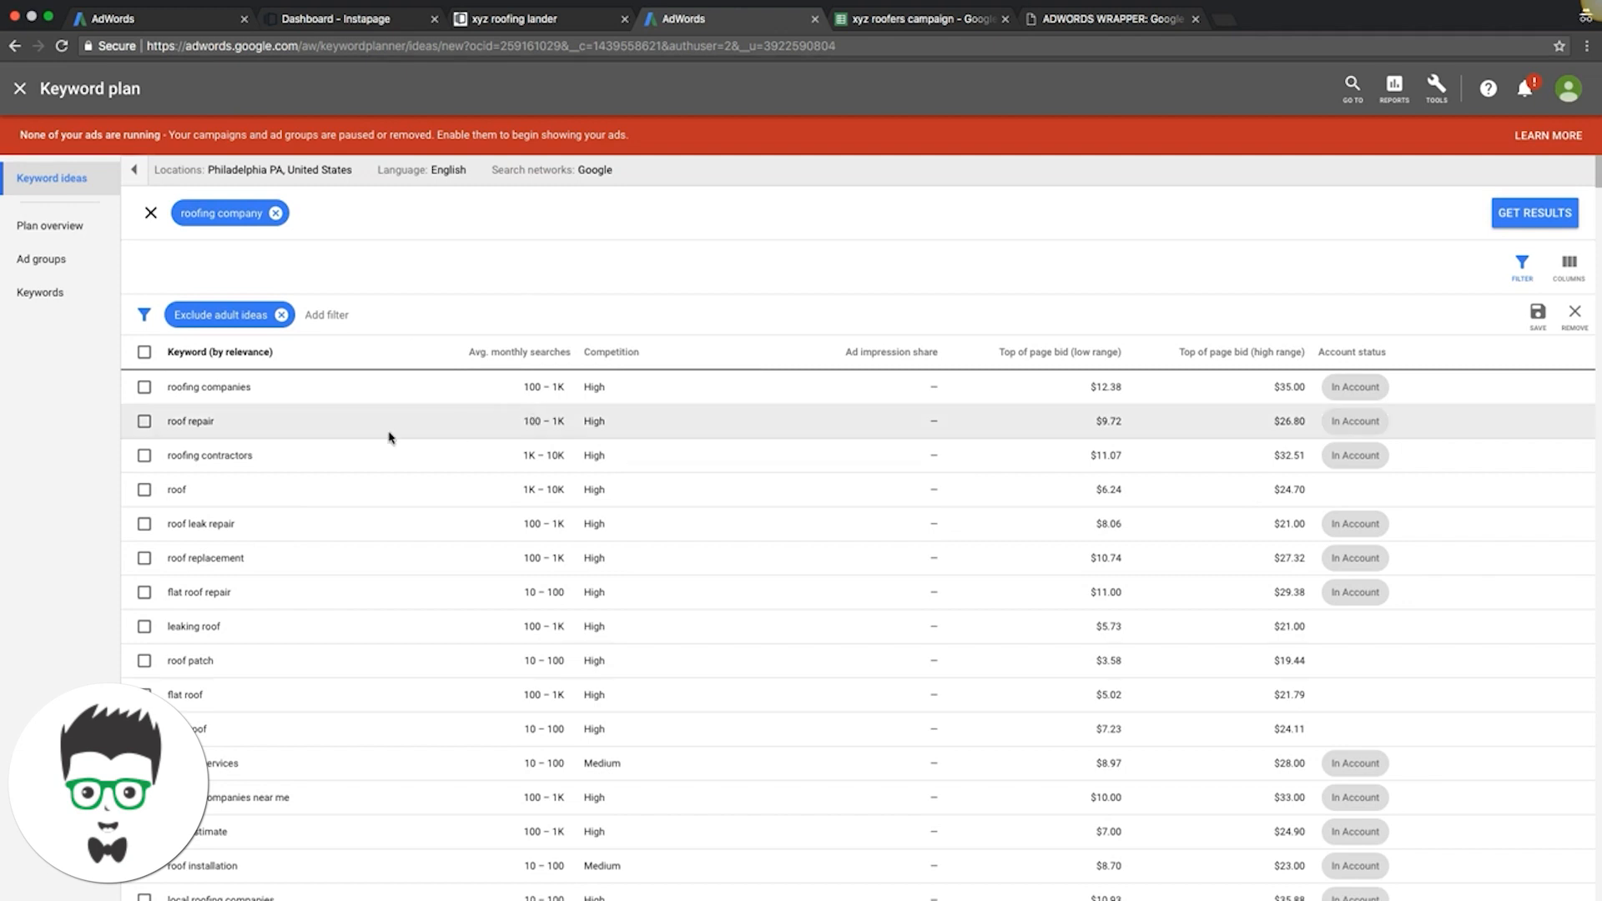
pyautogui.scroll(-5, 529, 455)
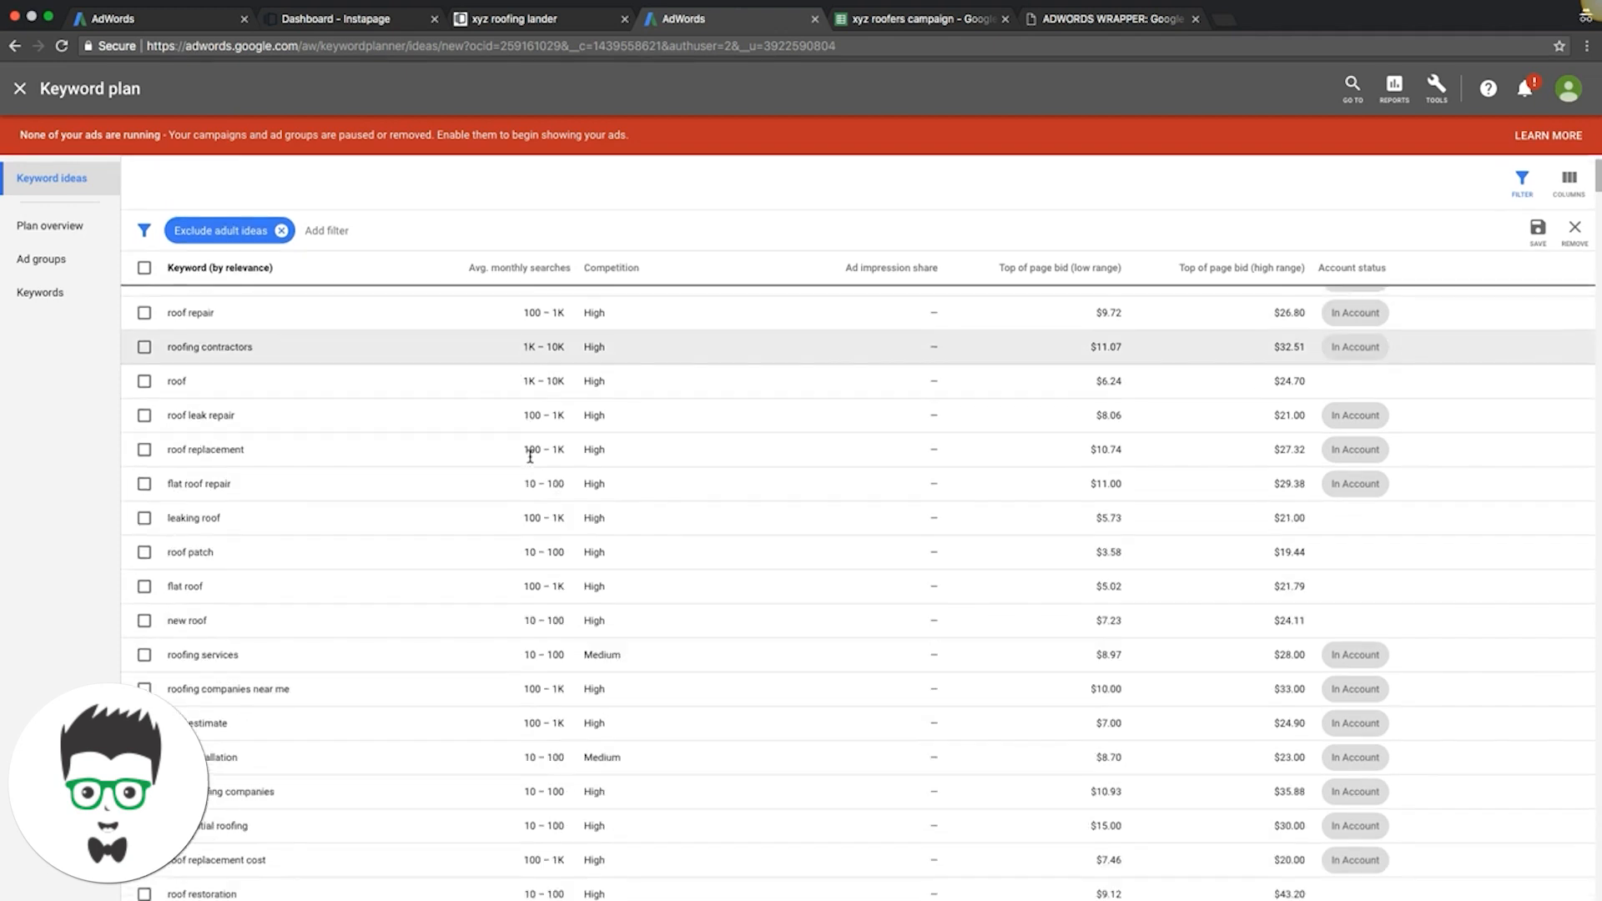
pyautogui.scroll(-4, 529, 455)
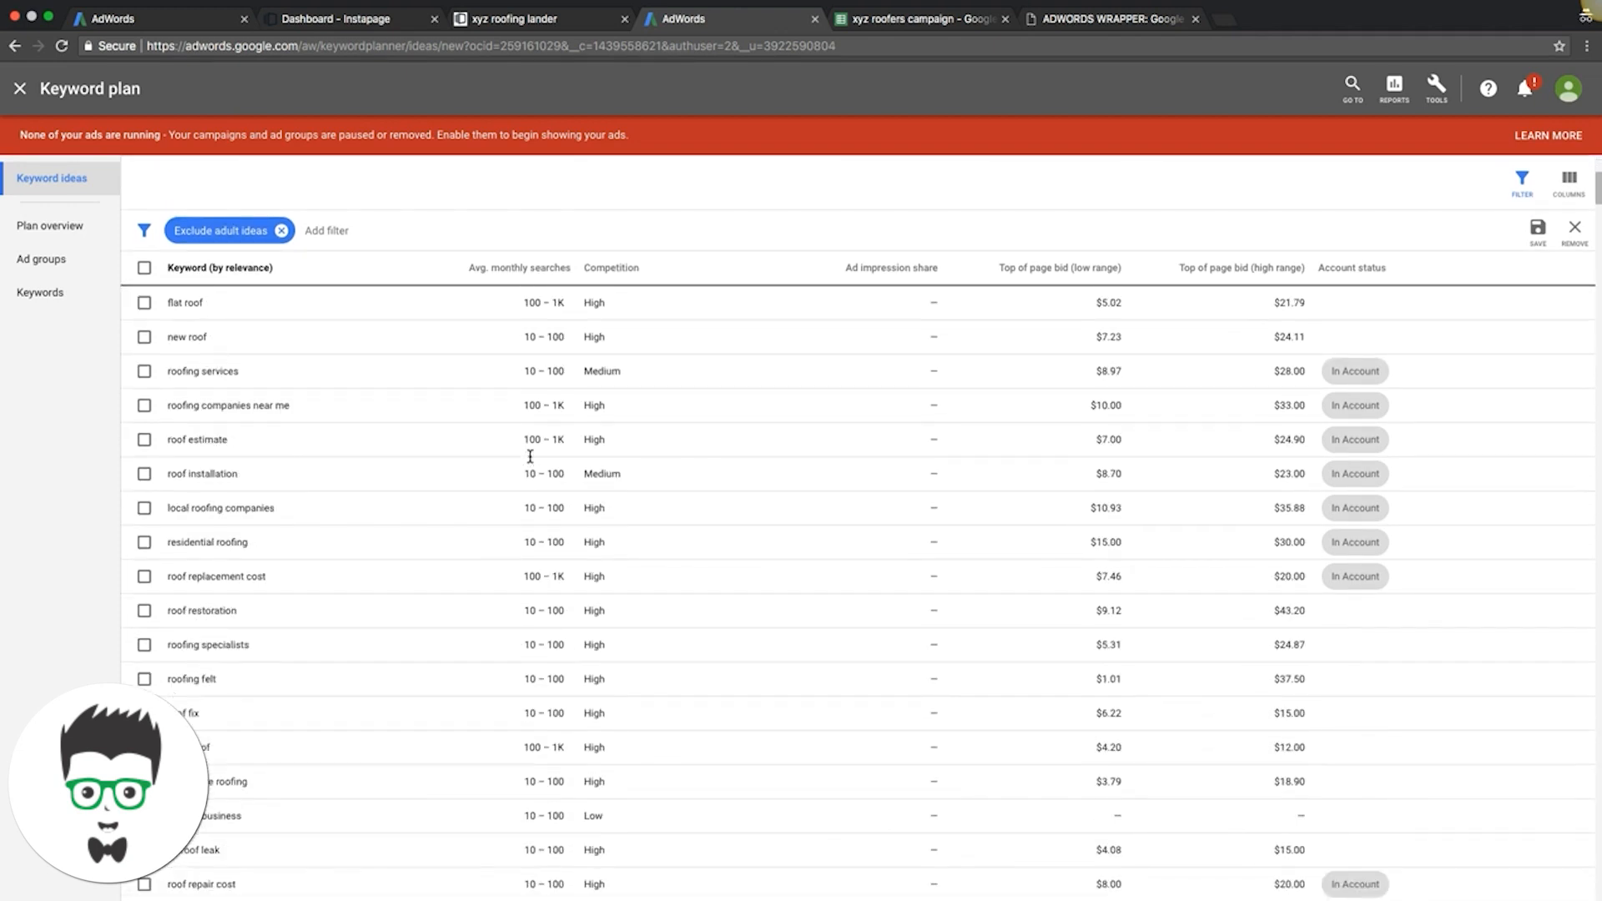
pyautogui.scroll(-2, 530, 456)
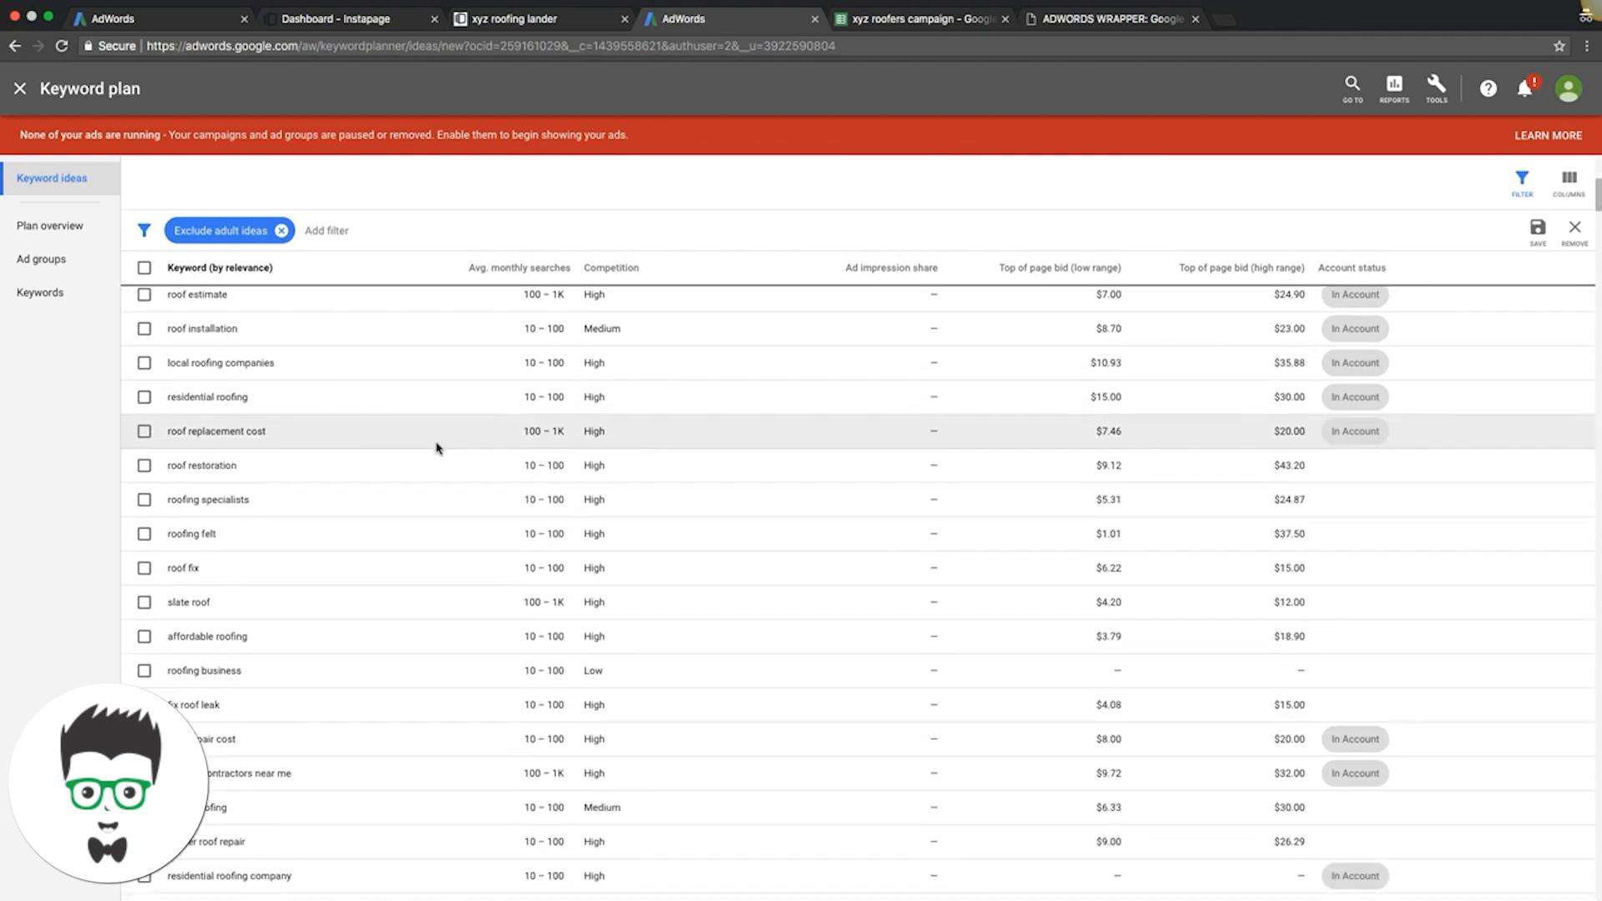
pyautogui.scroll(-3, 436, 447)
pyautogui.scroll(-3, 436, 447)
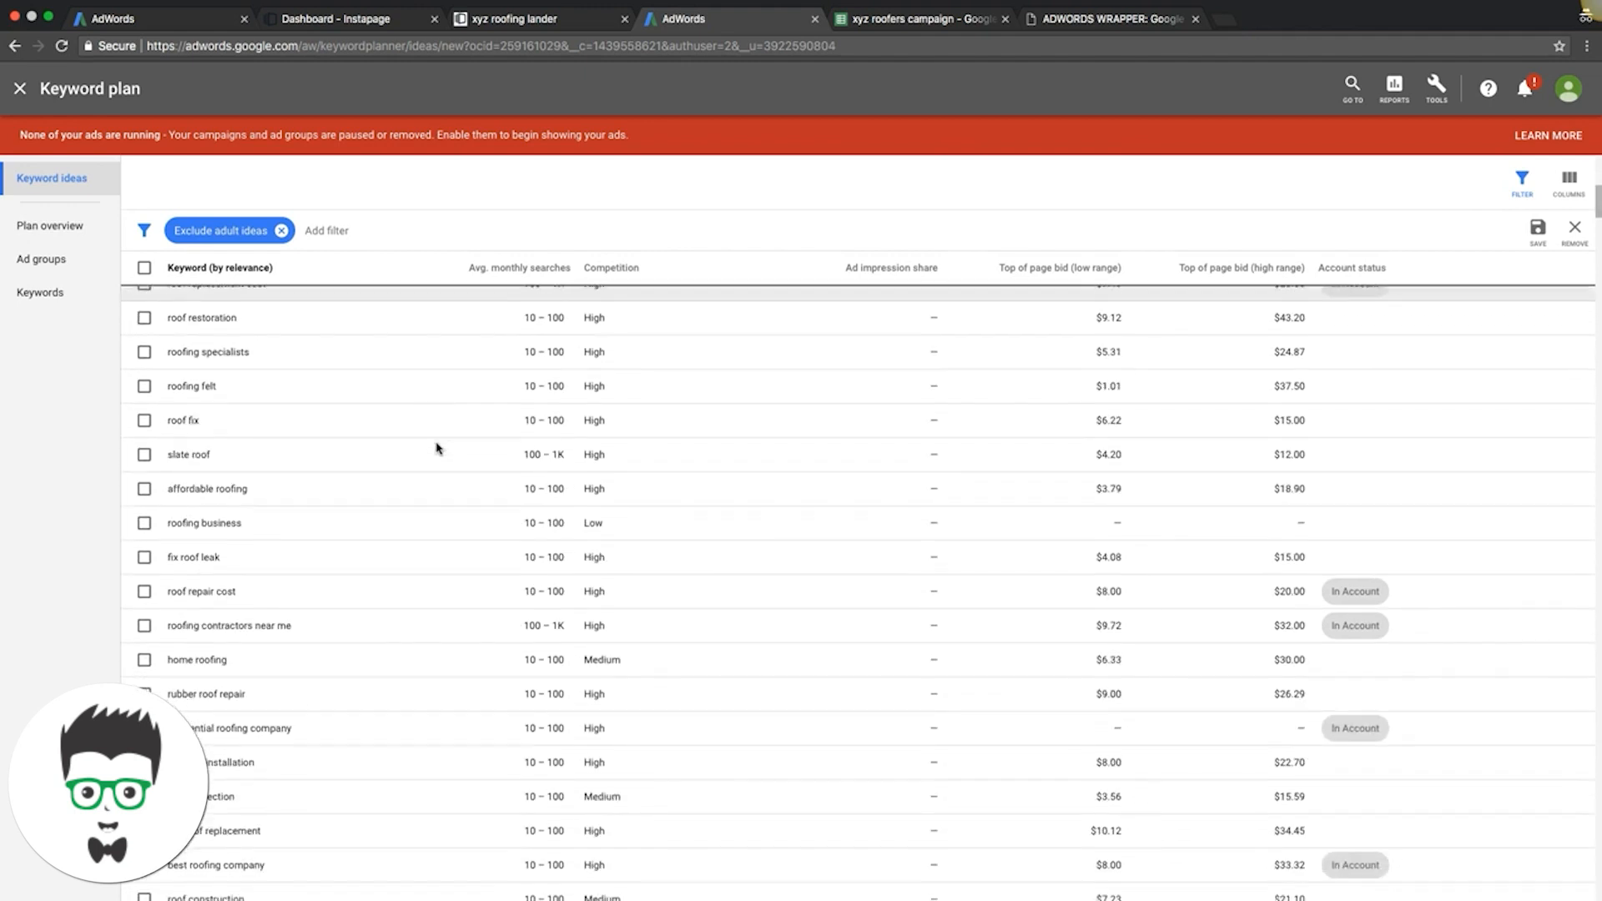
pyautogui.scroll(-5, 296, 441)
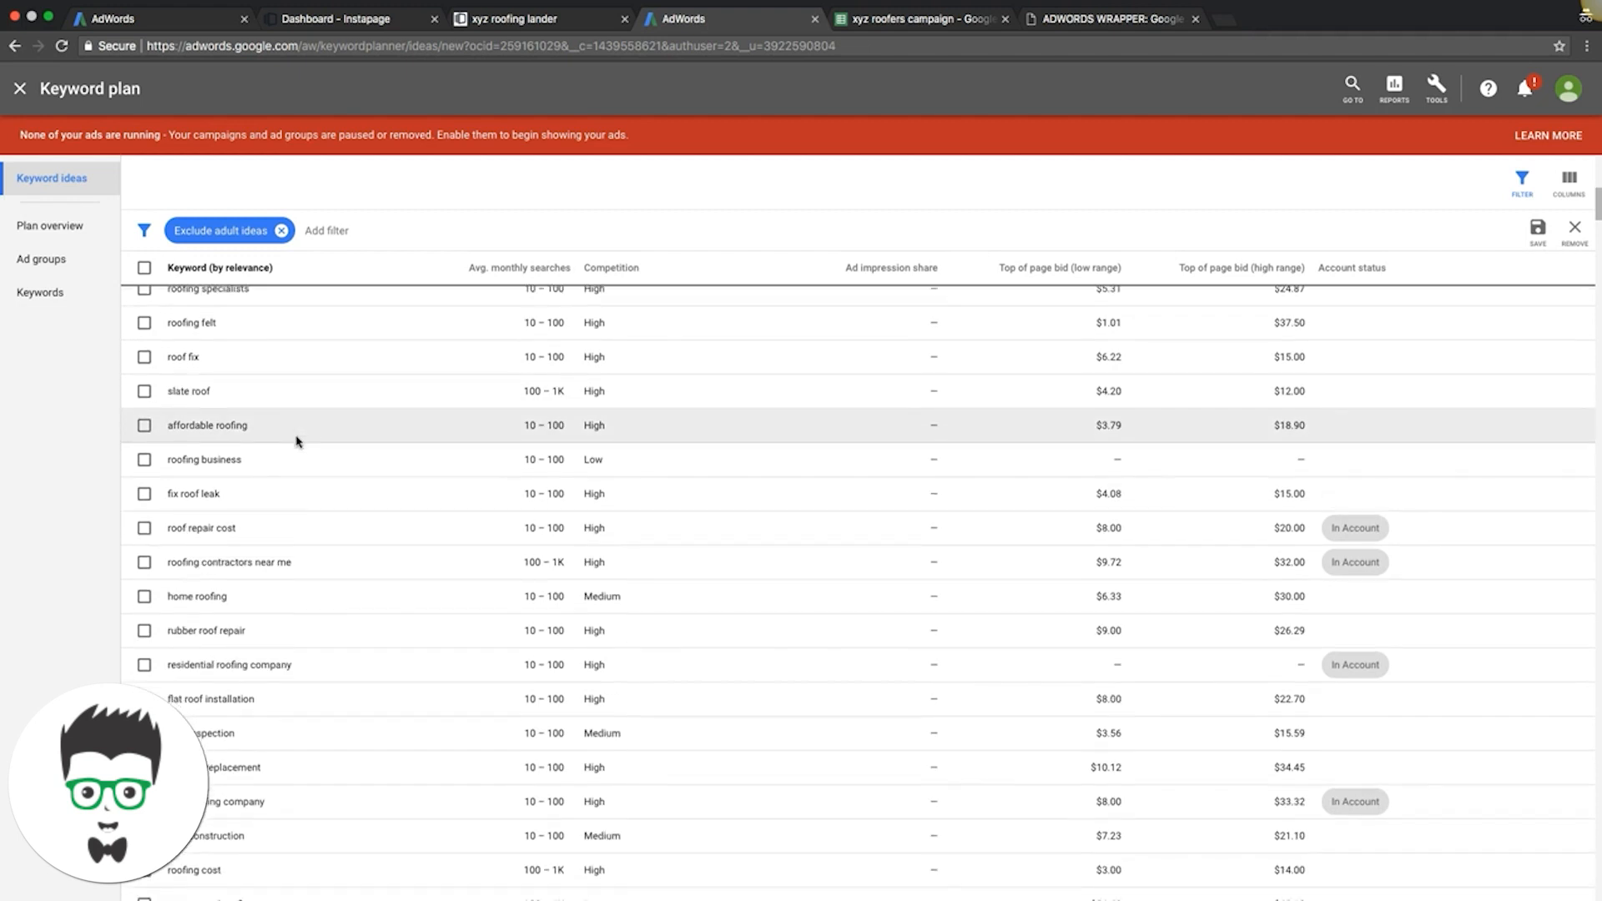
pyautogui.scroll(-2, 297, 440)
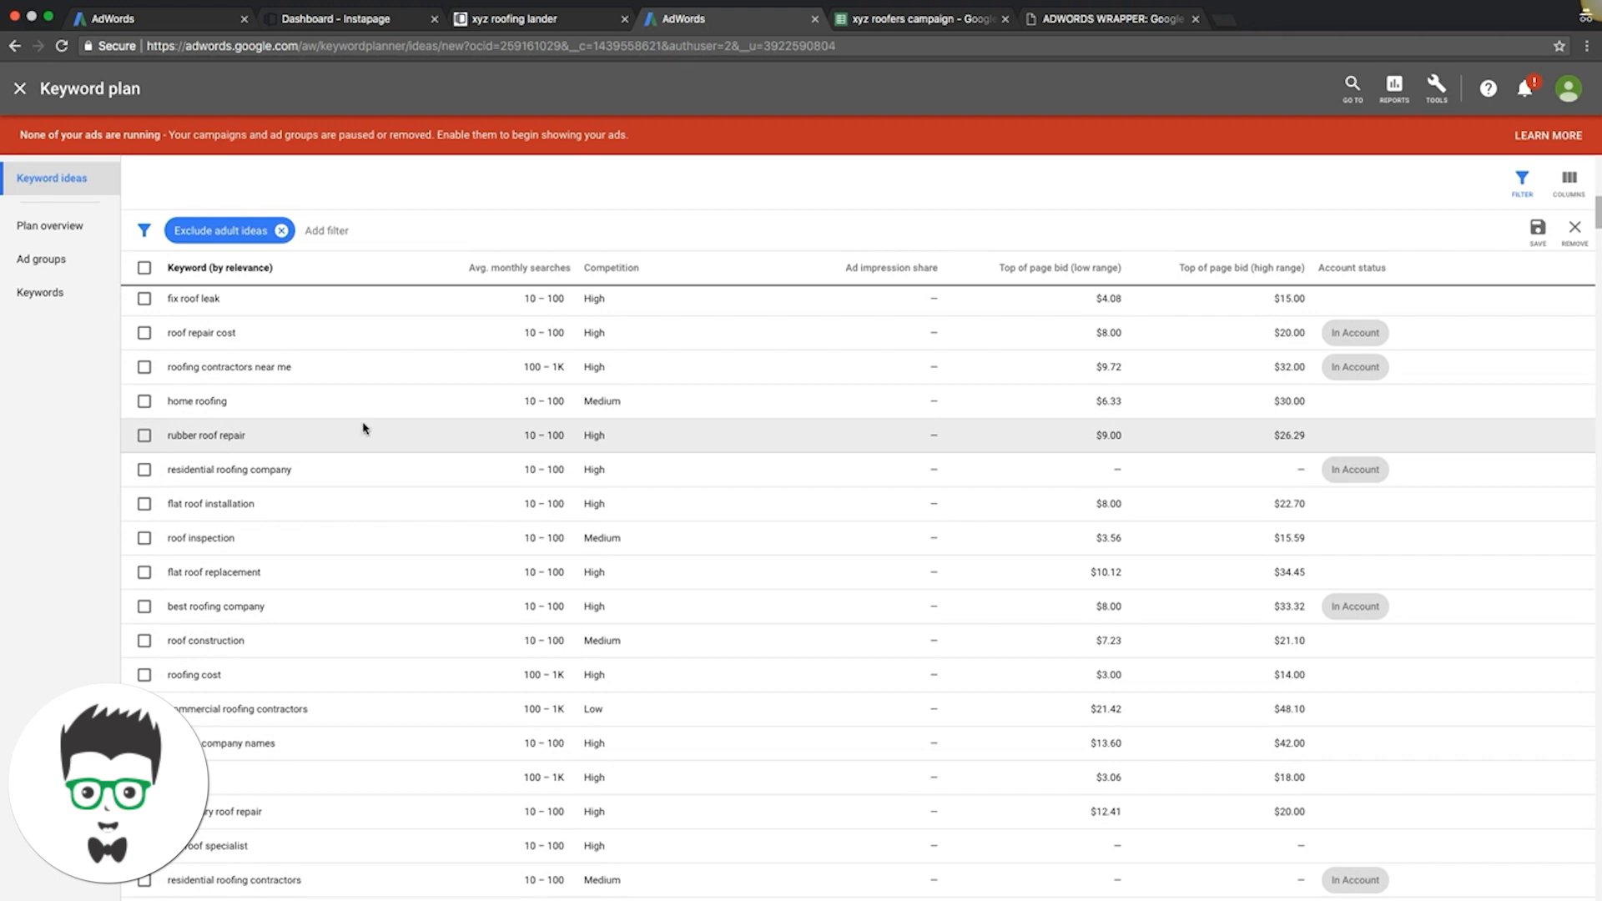
pyautogui.scroll(-3, 363, 429)
pyautogui.scroll(-7, 363, 428)
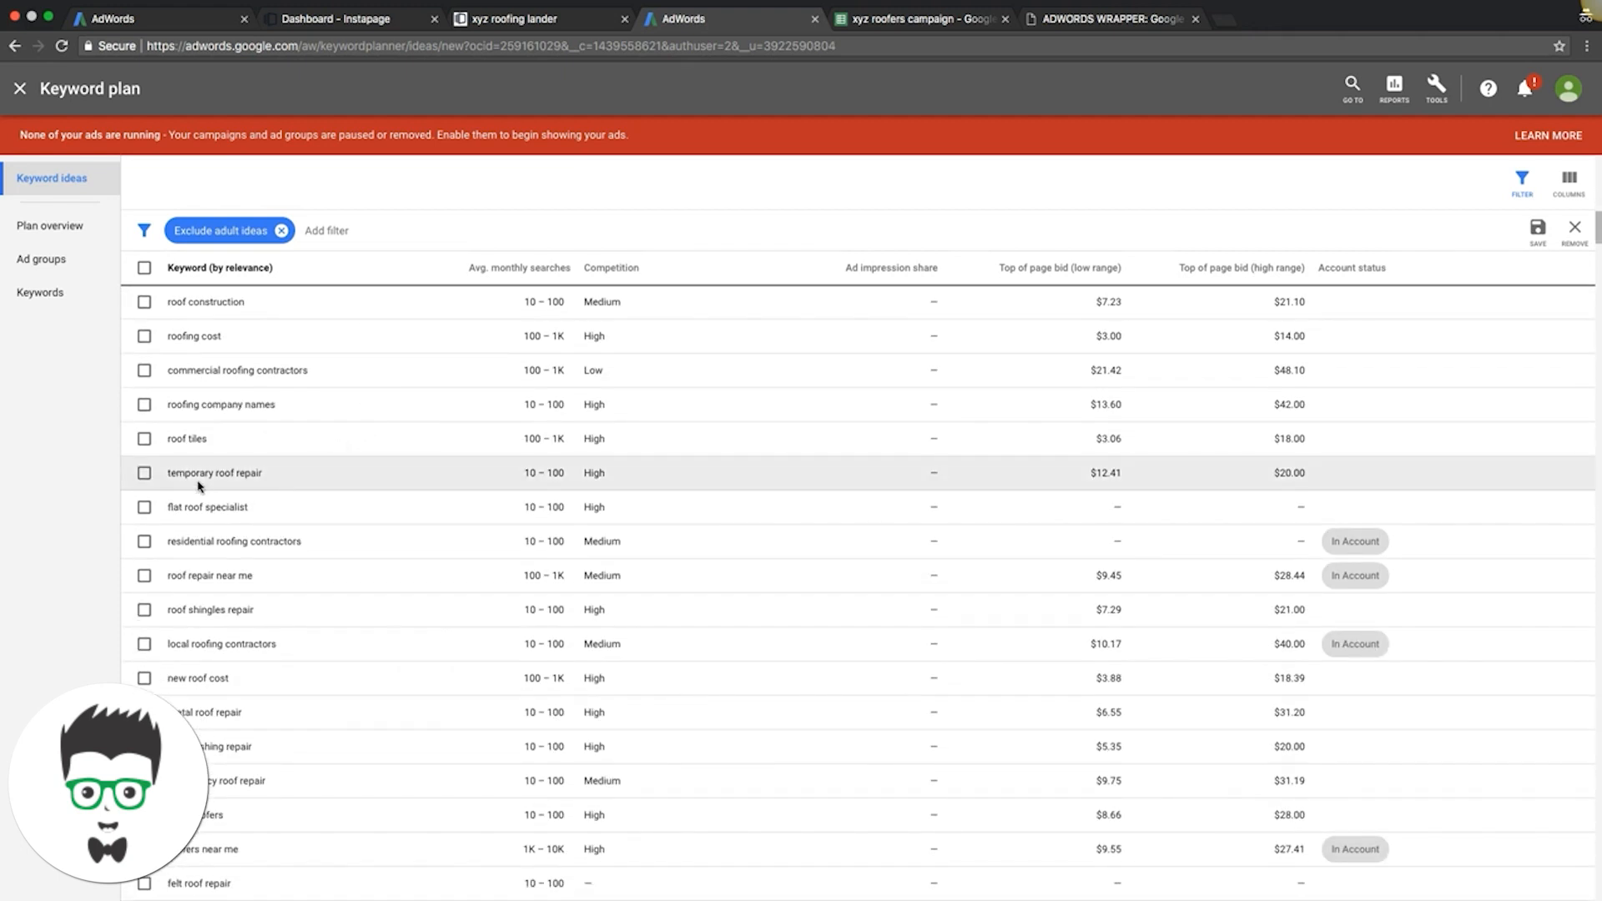
# Copy "temporary" from the "temporary roof repair" idea, switch to the xyz roofers campaign sheet and enter the heading "negative keywords" in H1.
pyautogui.moveTo(214, 473); pyautogui.dragTo(168, 473)
pyautogui.hotkey('ctrl', 'c')
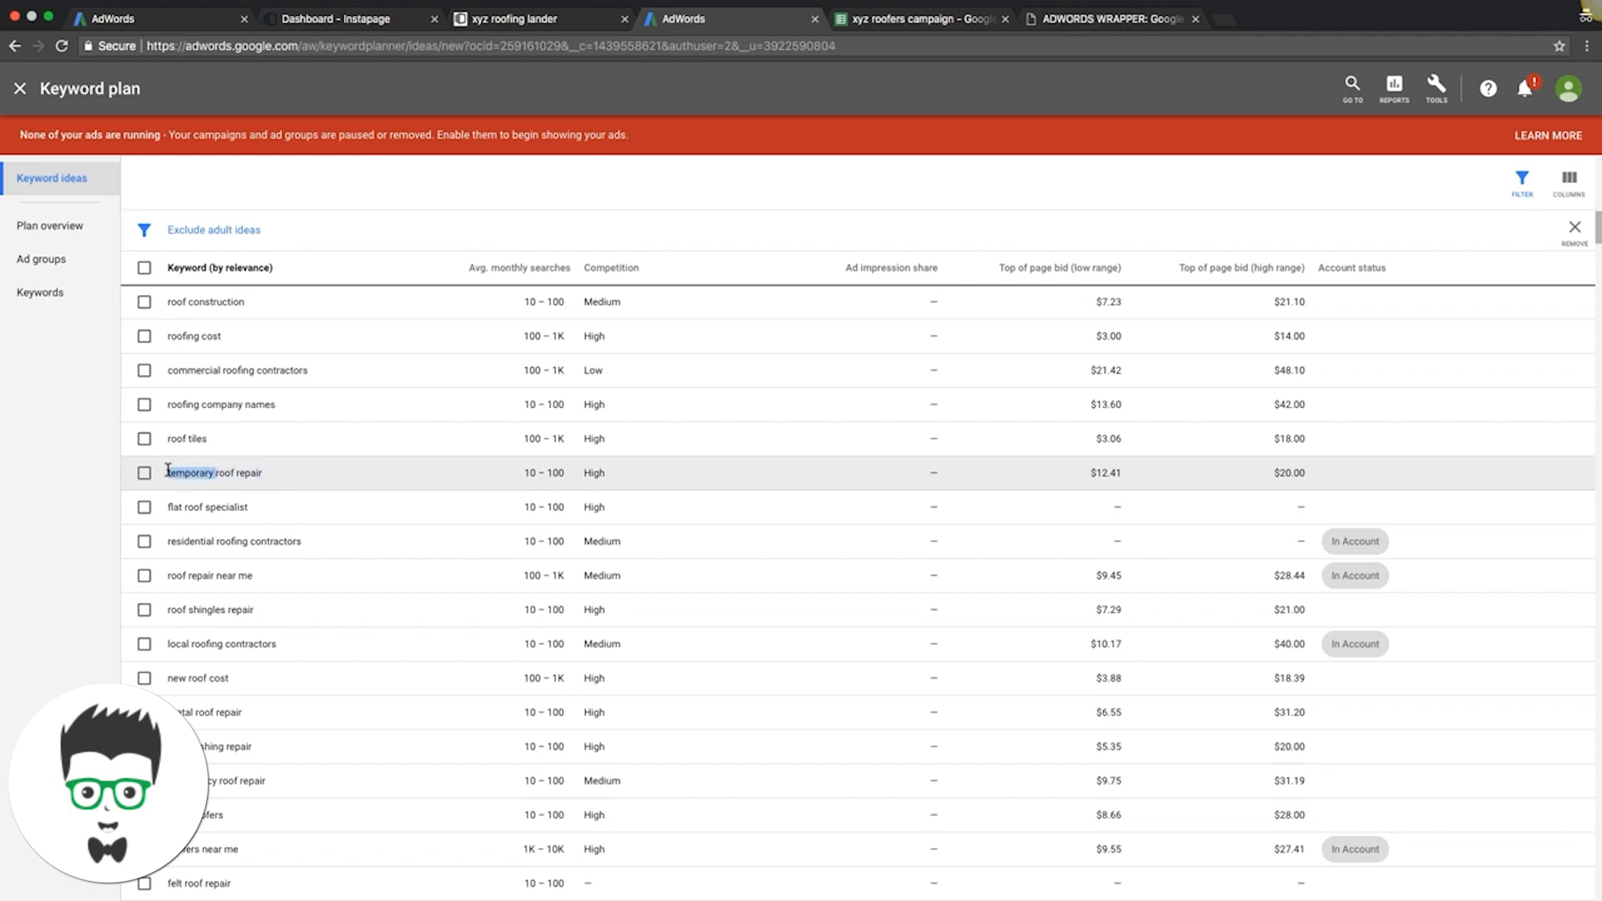
pyautogui.scroll(15, 269, 474)
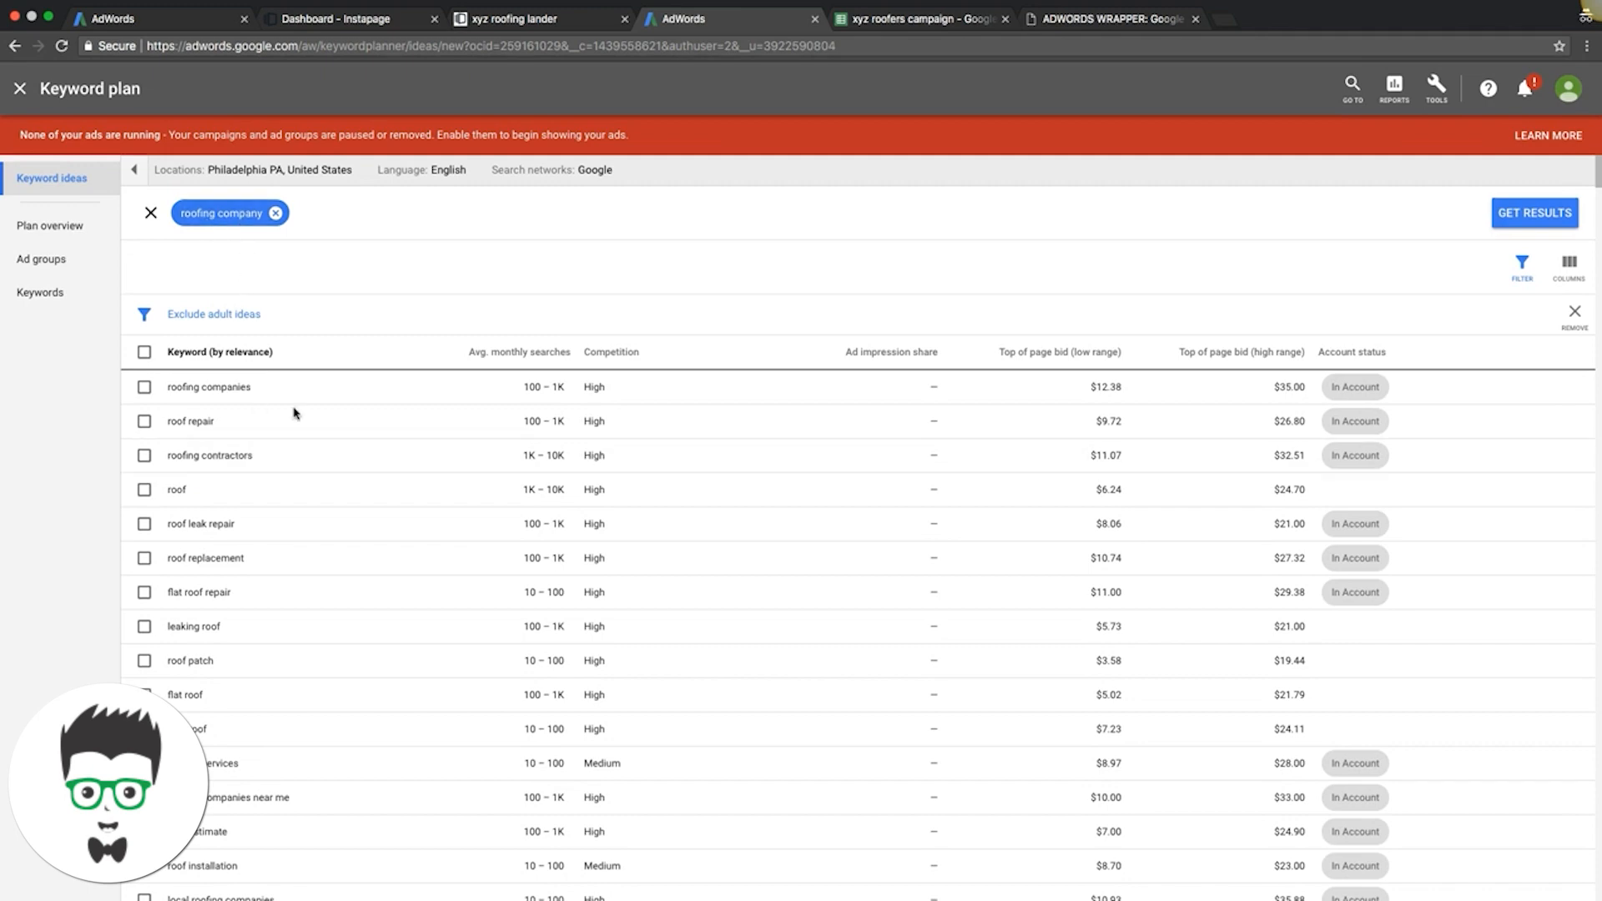
pyautogui.scroll(-10, 293, 410)
pyautogui.scroll(-6, 325, 467)
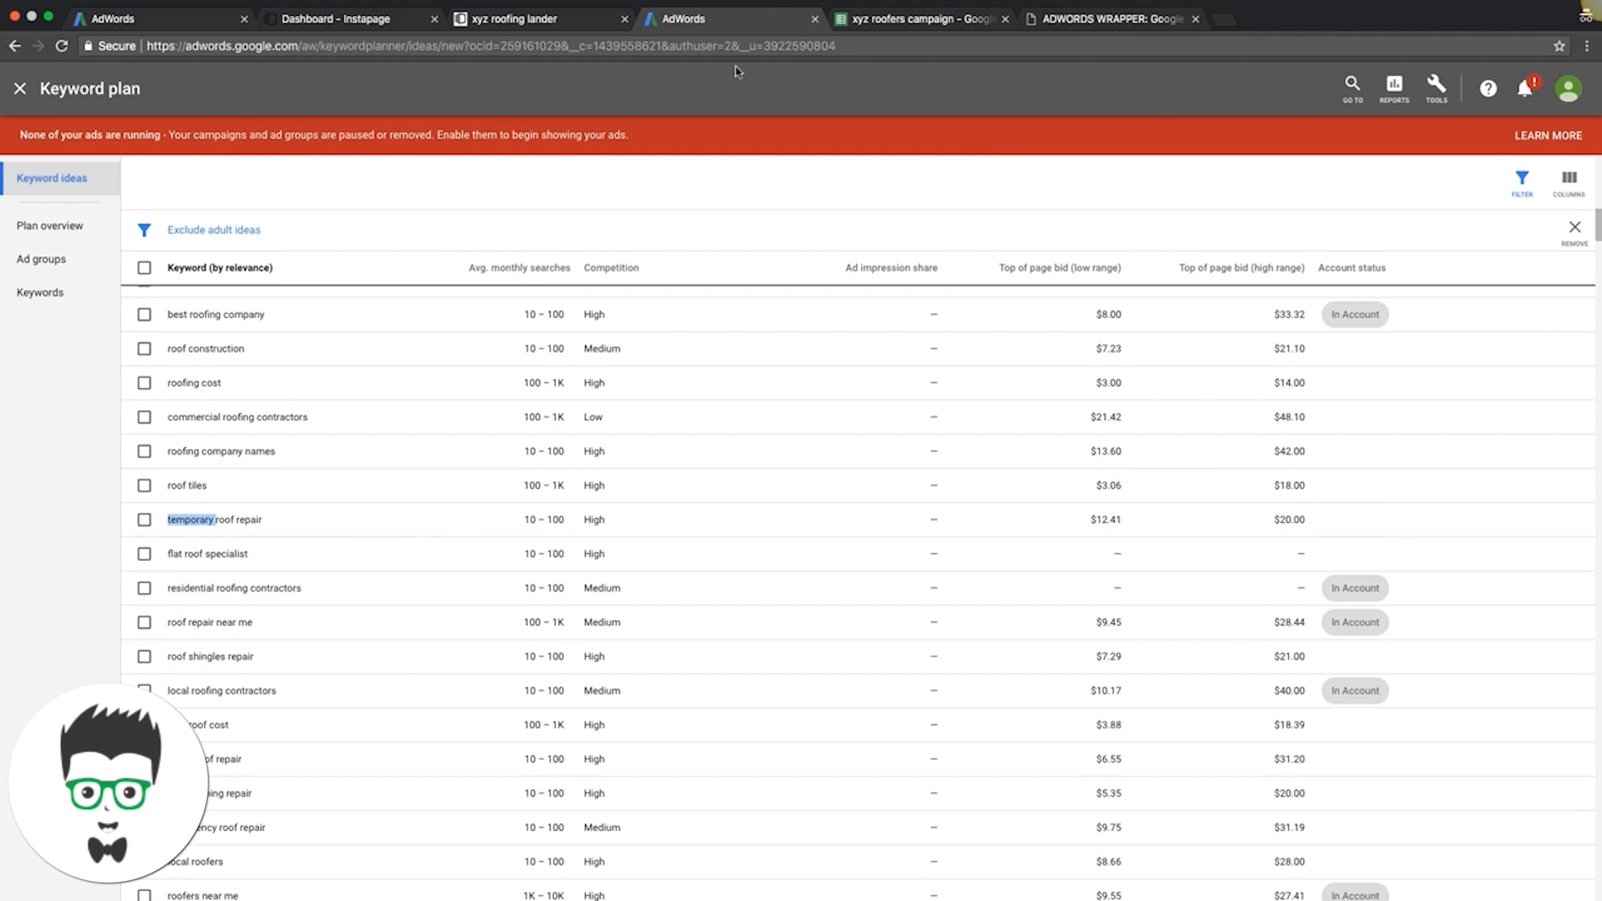
pyautogui.click(872, 24)
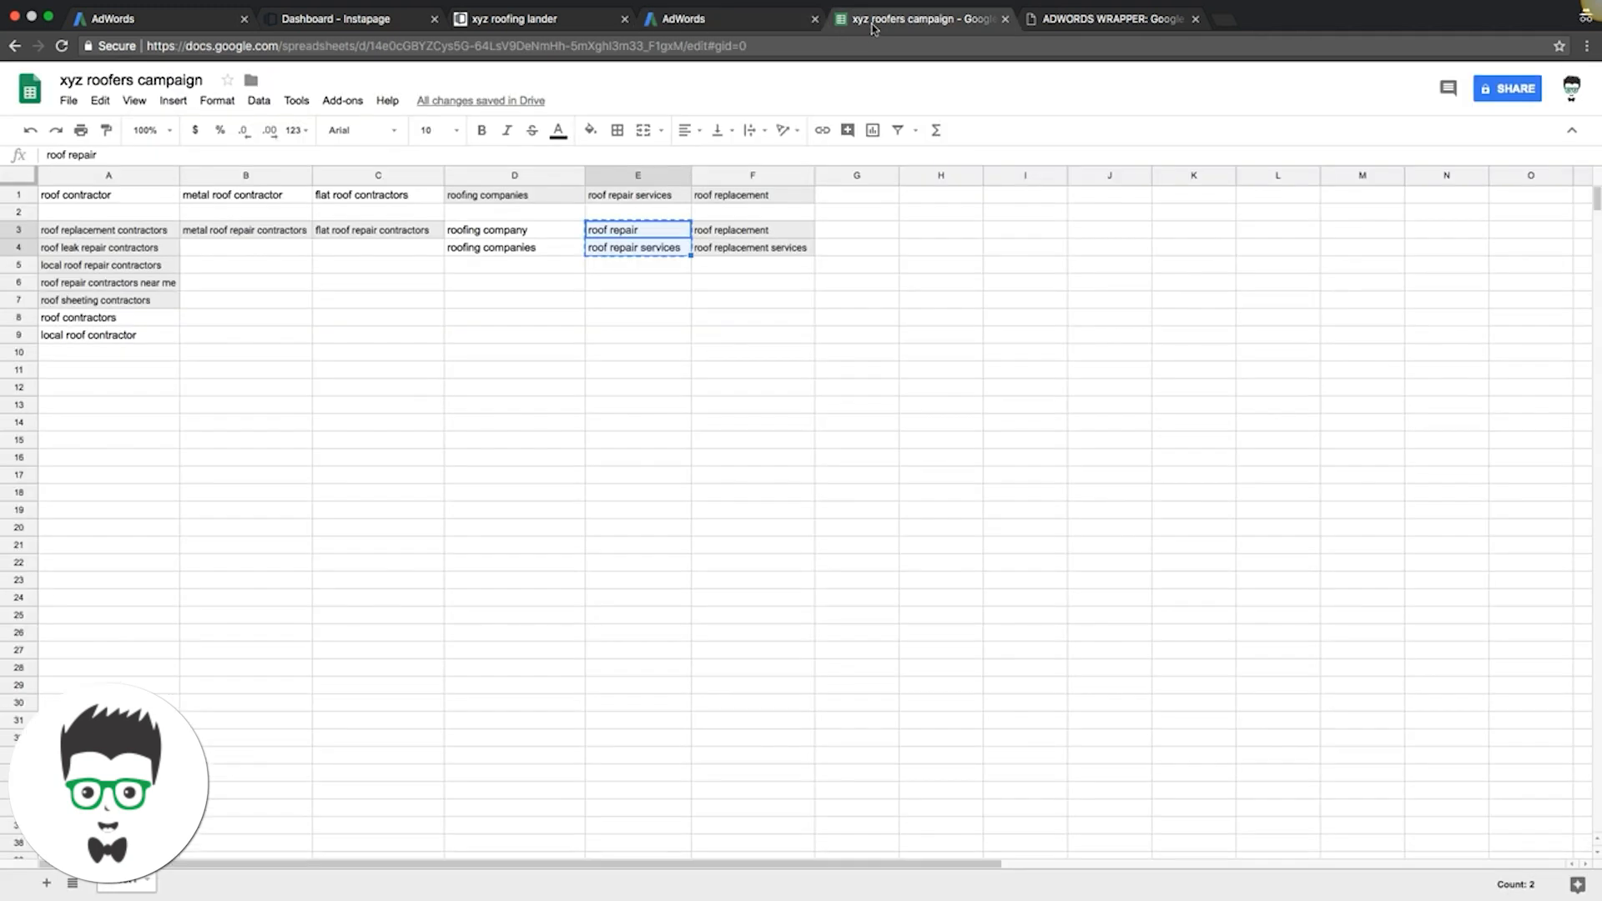
pyautogui.click(943, 199)
pyautogui.write('negat')
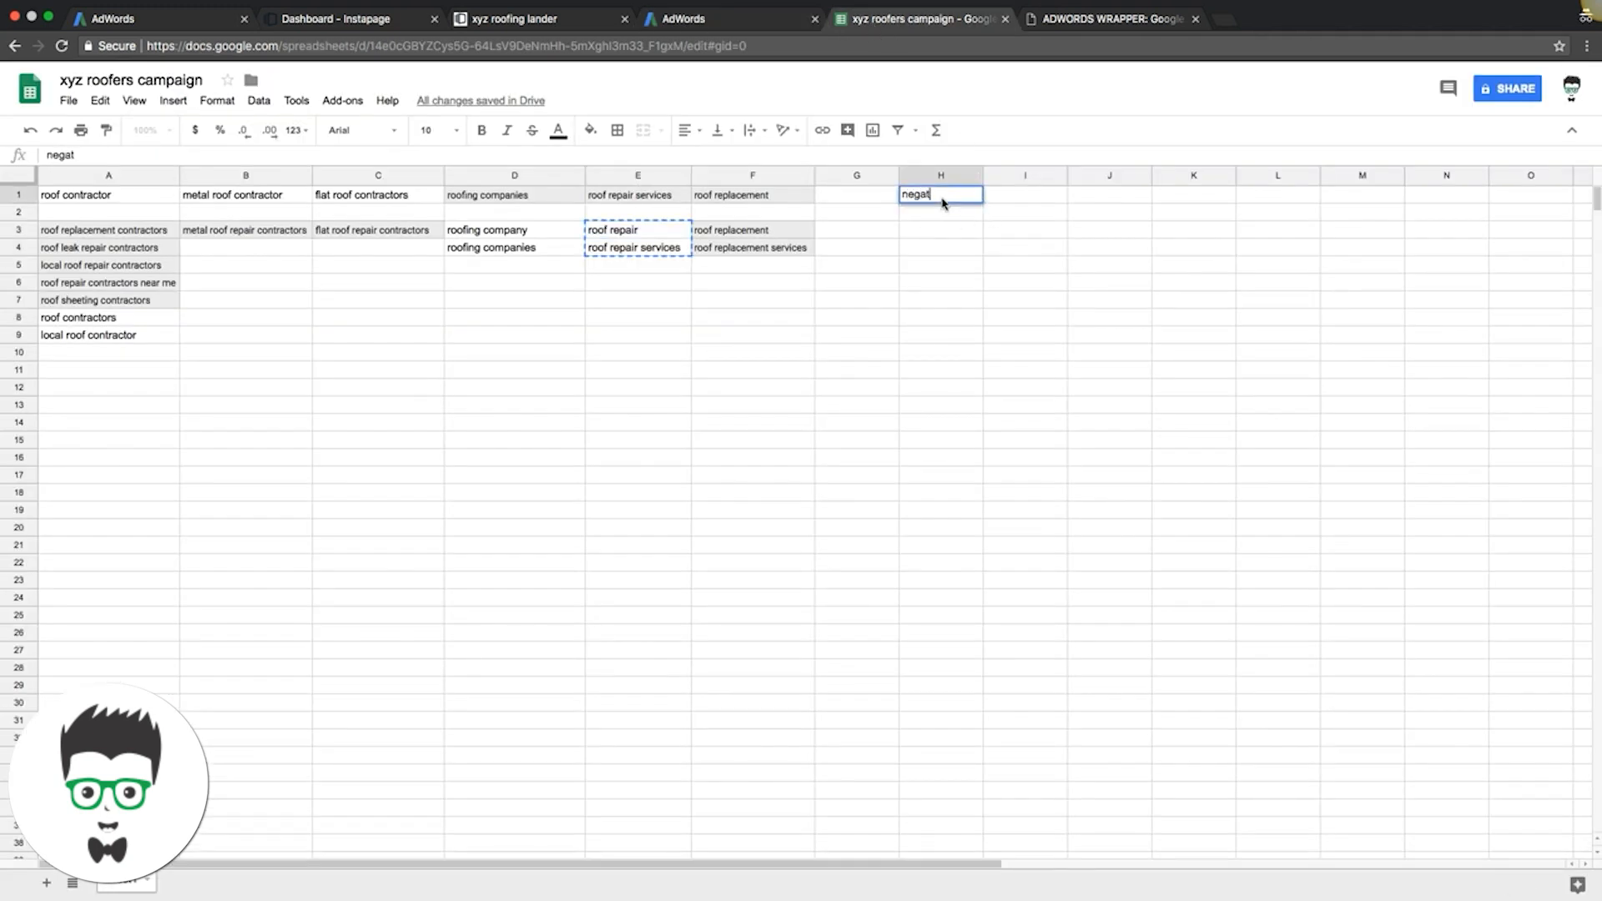
pyautogui.write('ive keywords')
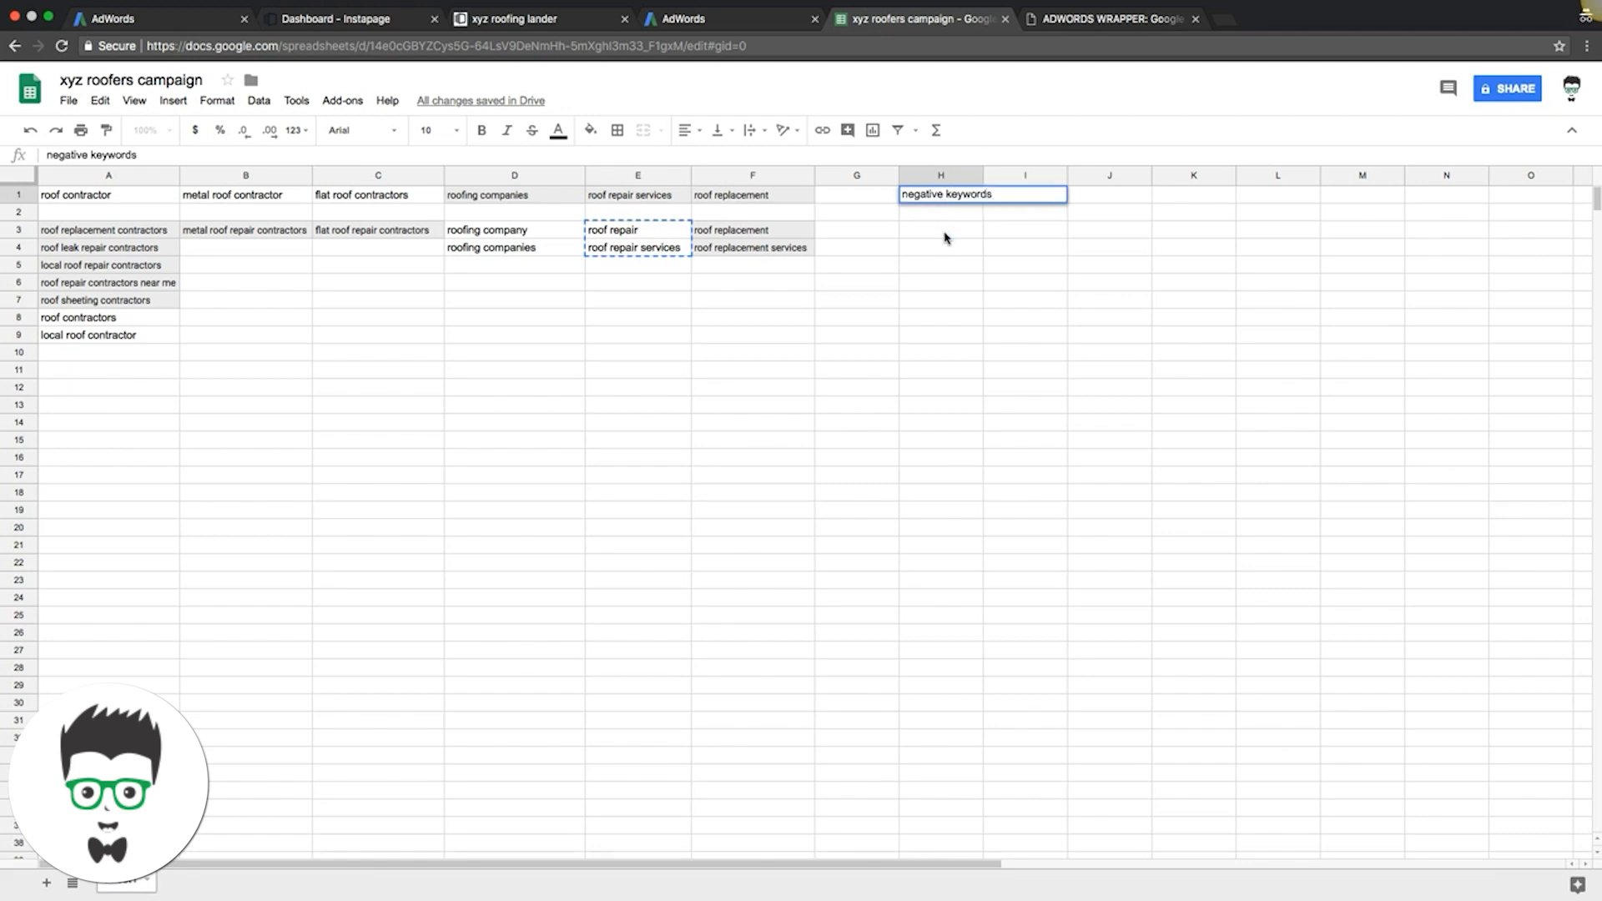
# Paste "temporary" into cell H3 and widen column H to fit the heading.
pyautogui.click(943, 232)
pyautogui.hotkey('ctrl', 'v')
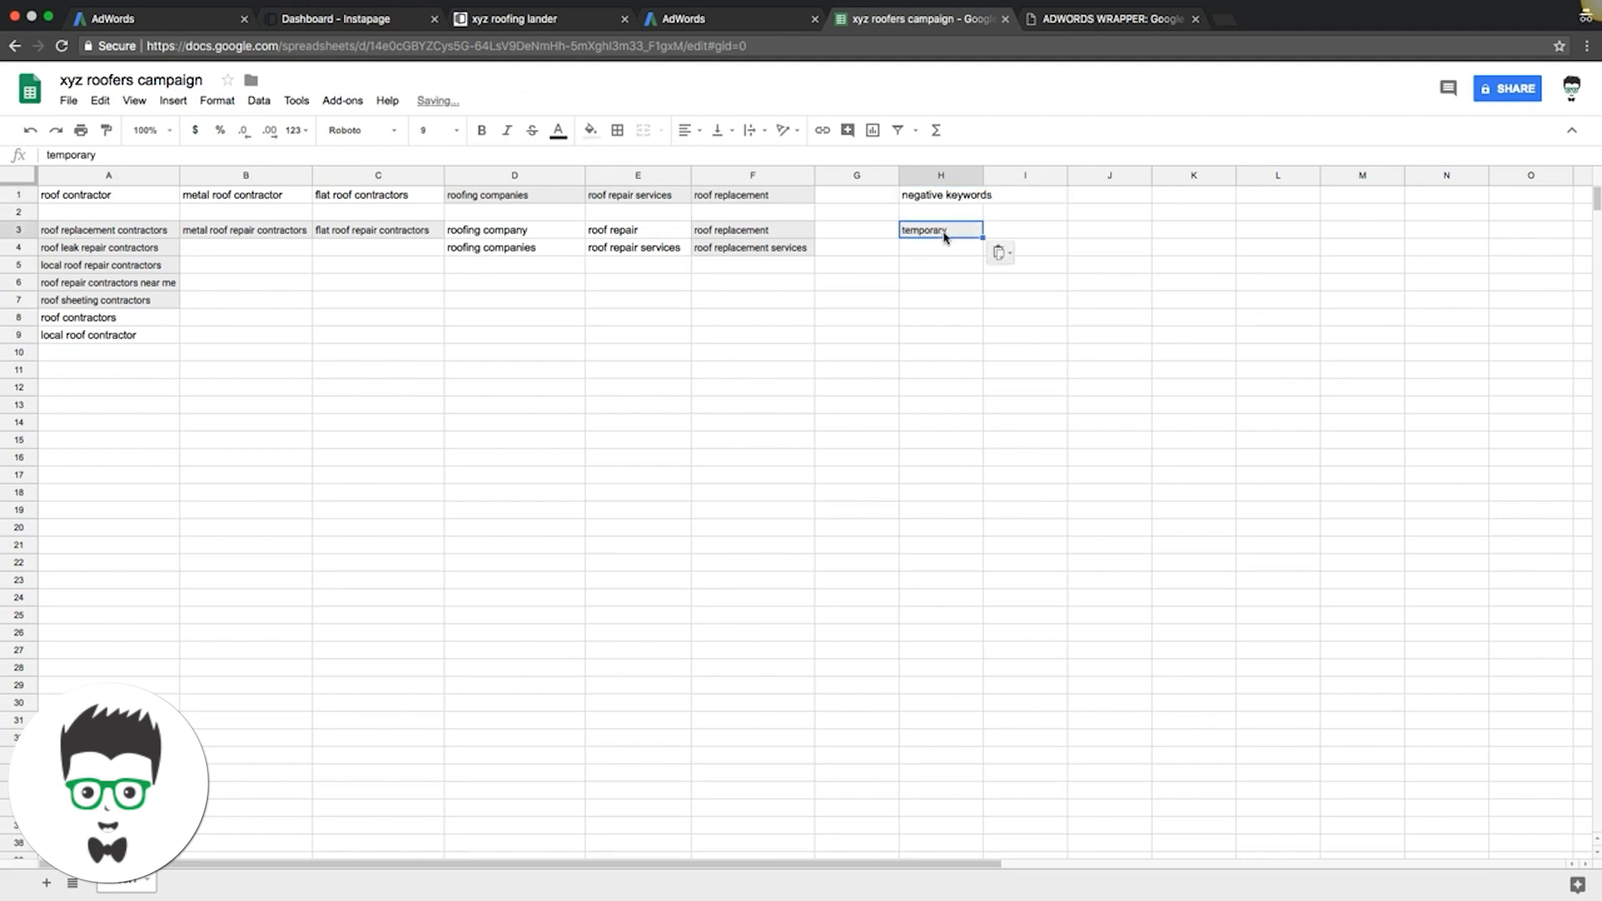
pyautogui.moveTo(982, 175); pyautogui.dragTo(1042, 175)
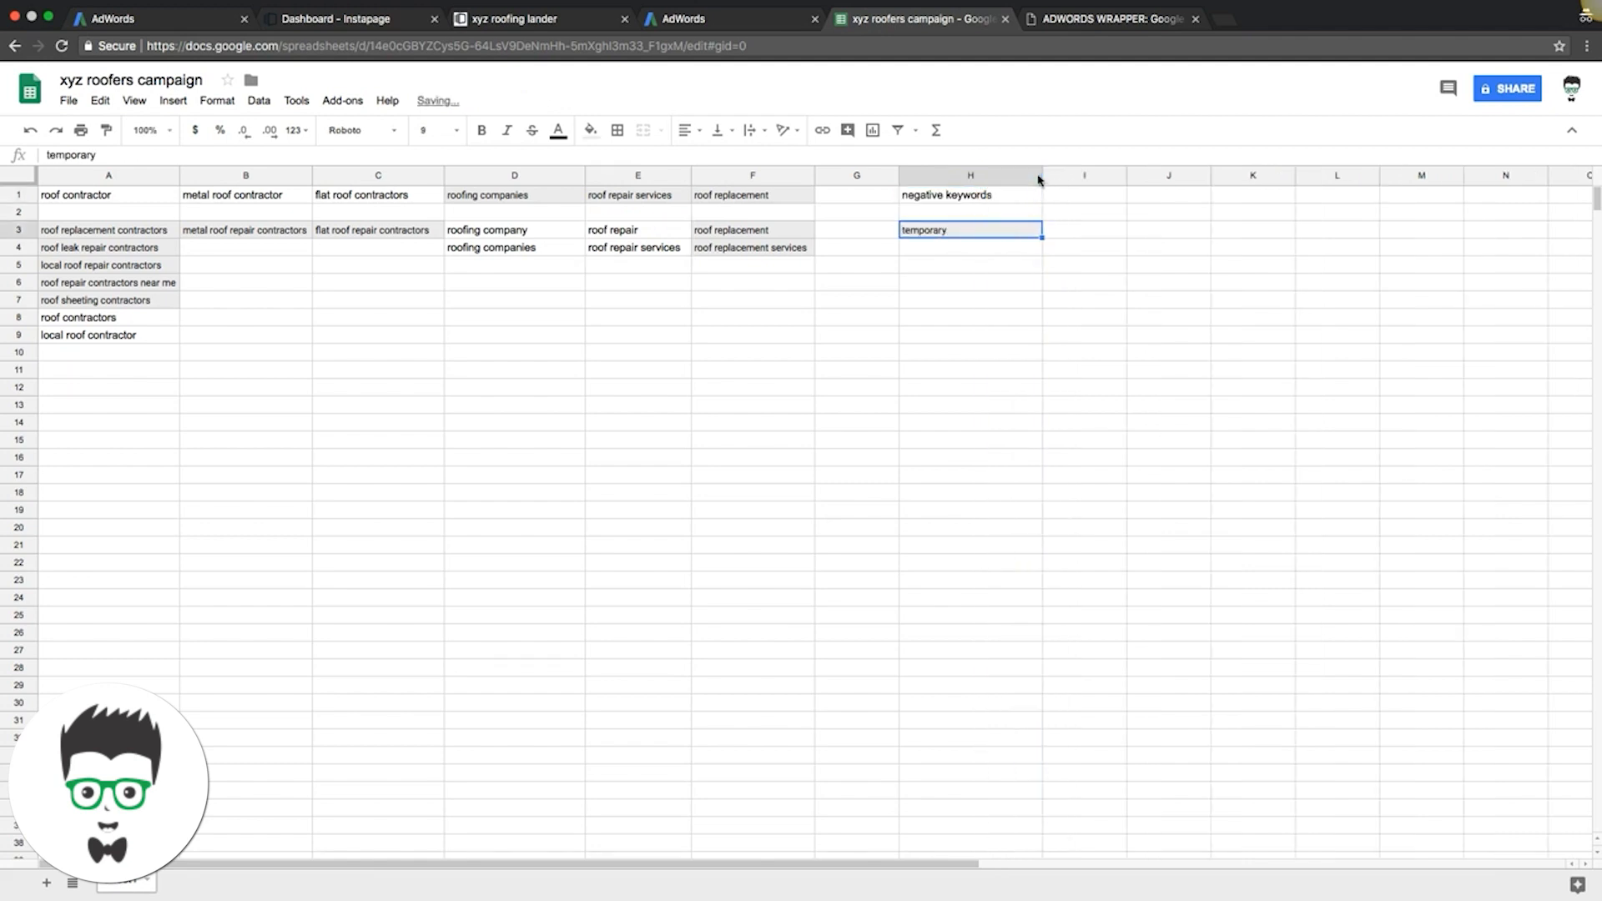
# Copy "flashing" from the "roof flashing repair" idea in the Keyword Planner and paste it into cell H4 of the campaign sheet.
pyautogui.click(716, 19)
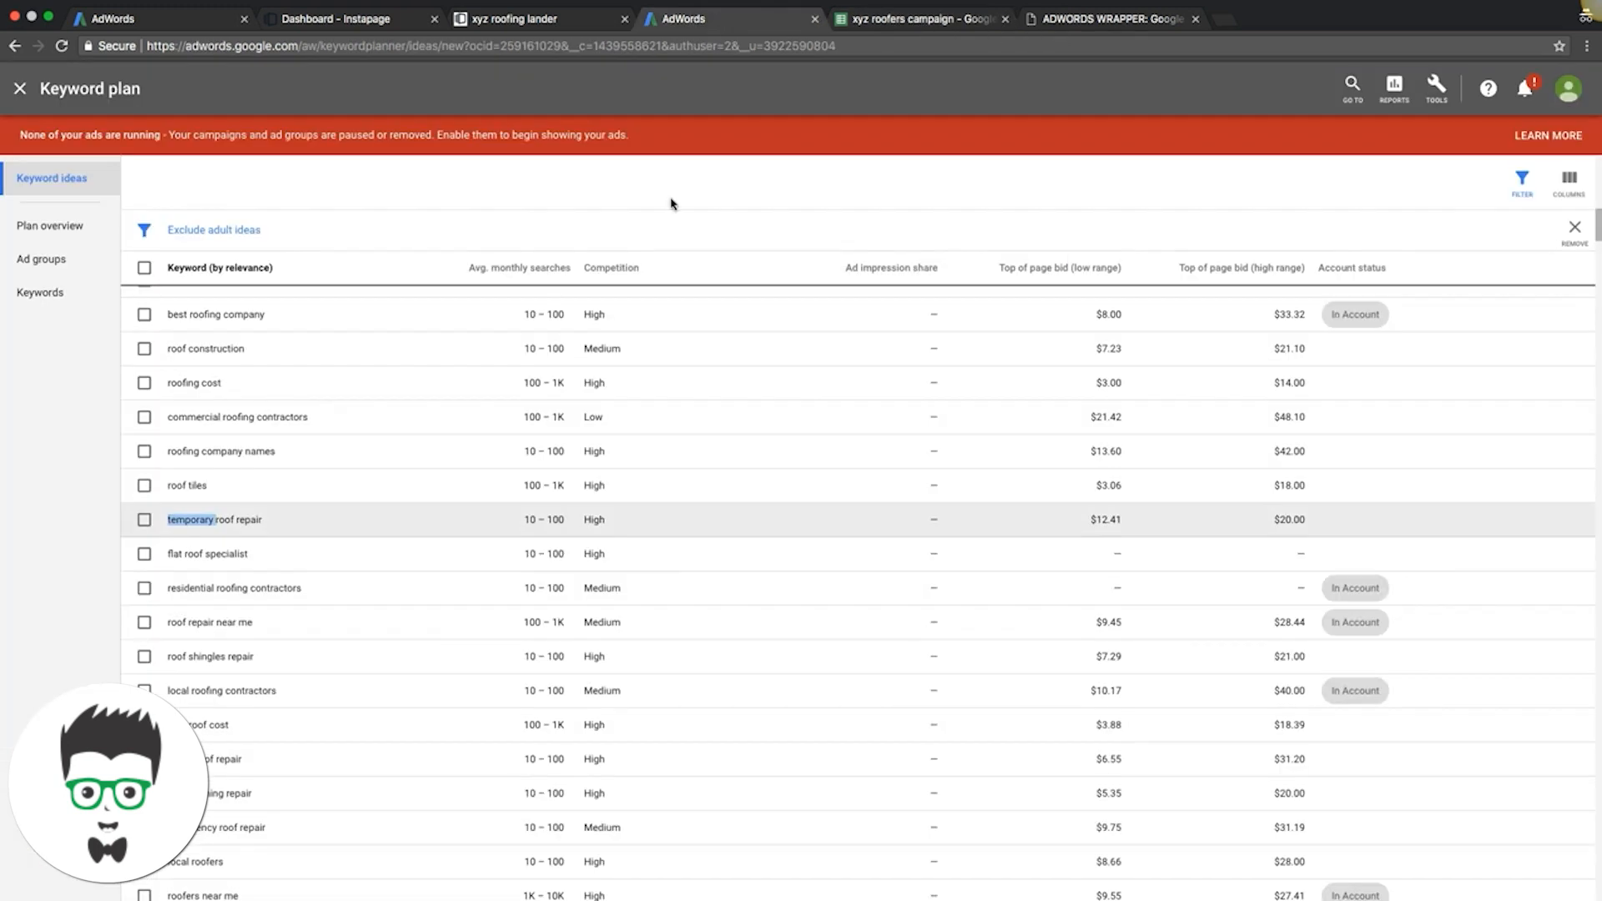
pyautogui.scroll(-1, 476, 457)
pyautogui.scroll(-1, 477, 457)
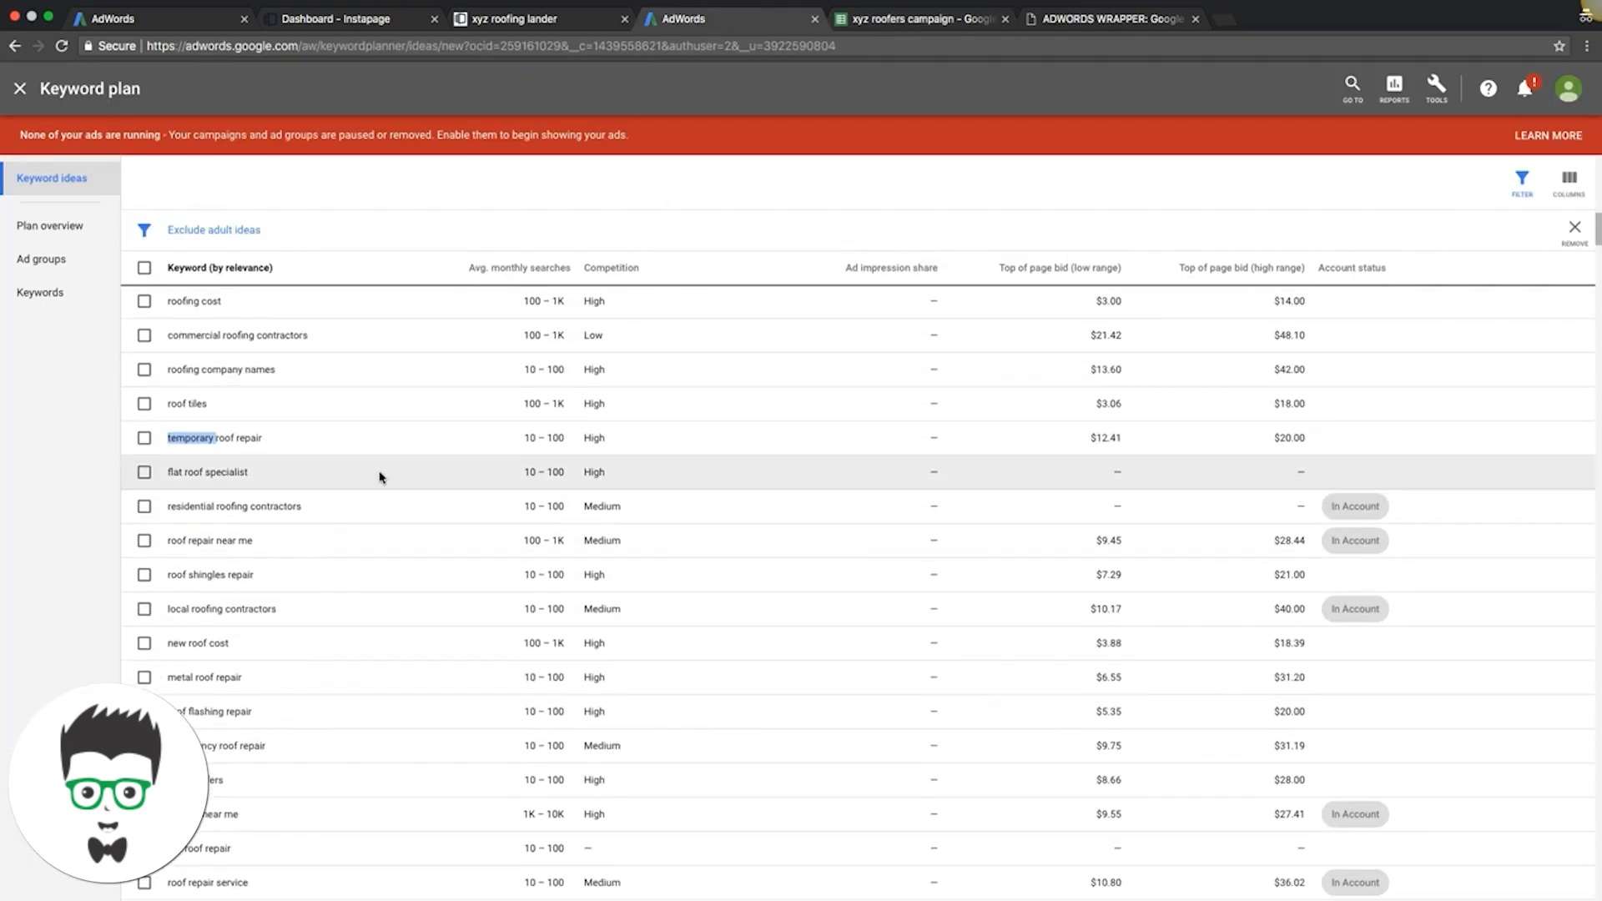
pyautogui.scroll(-2, 387, 621)
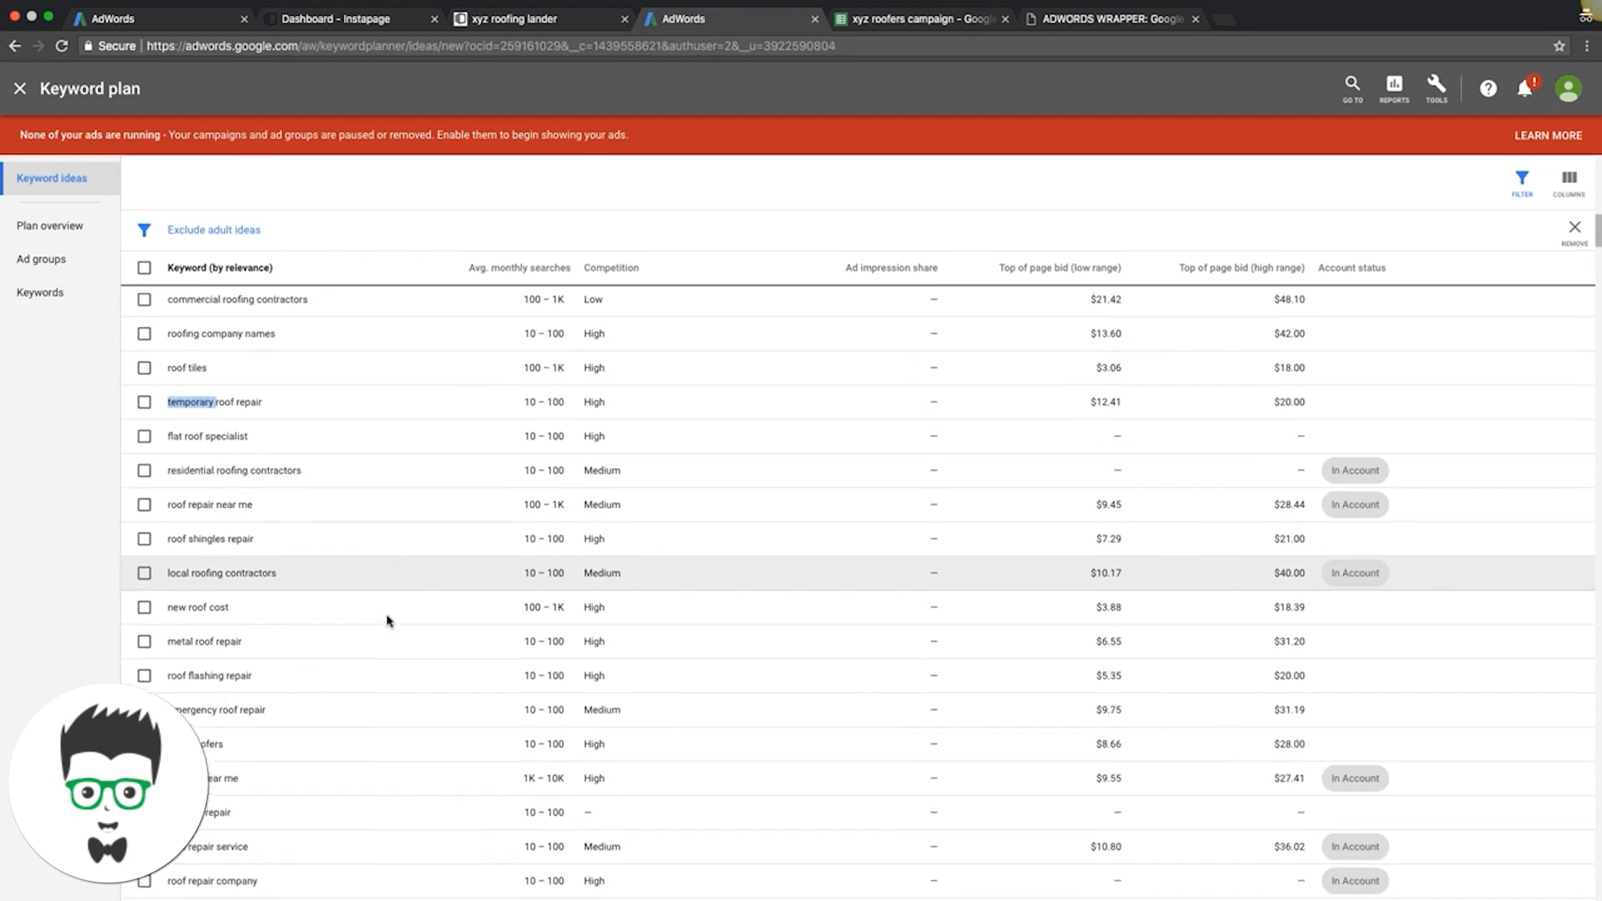
pyautogui.scroll(-2, 387, 621)
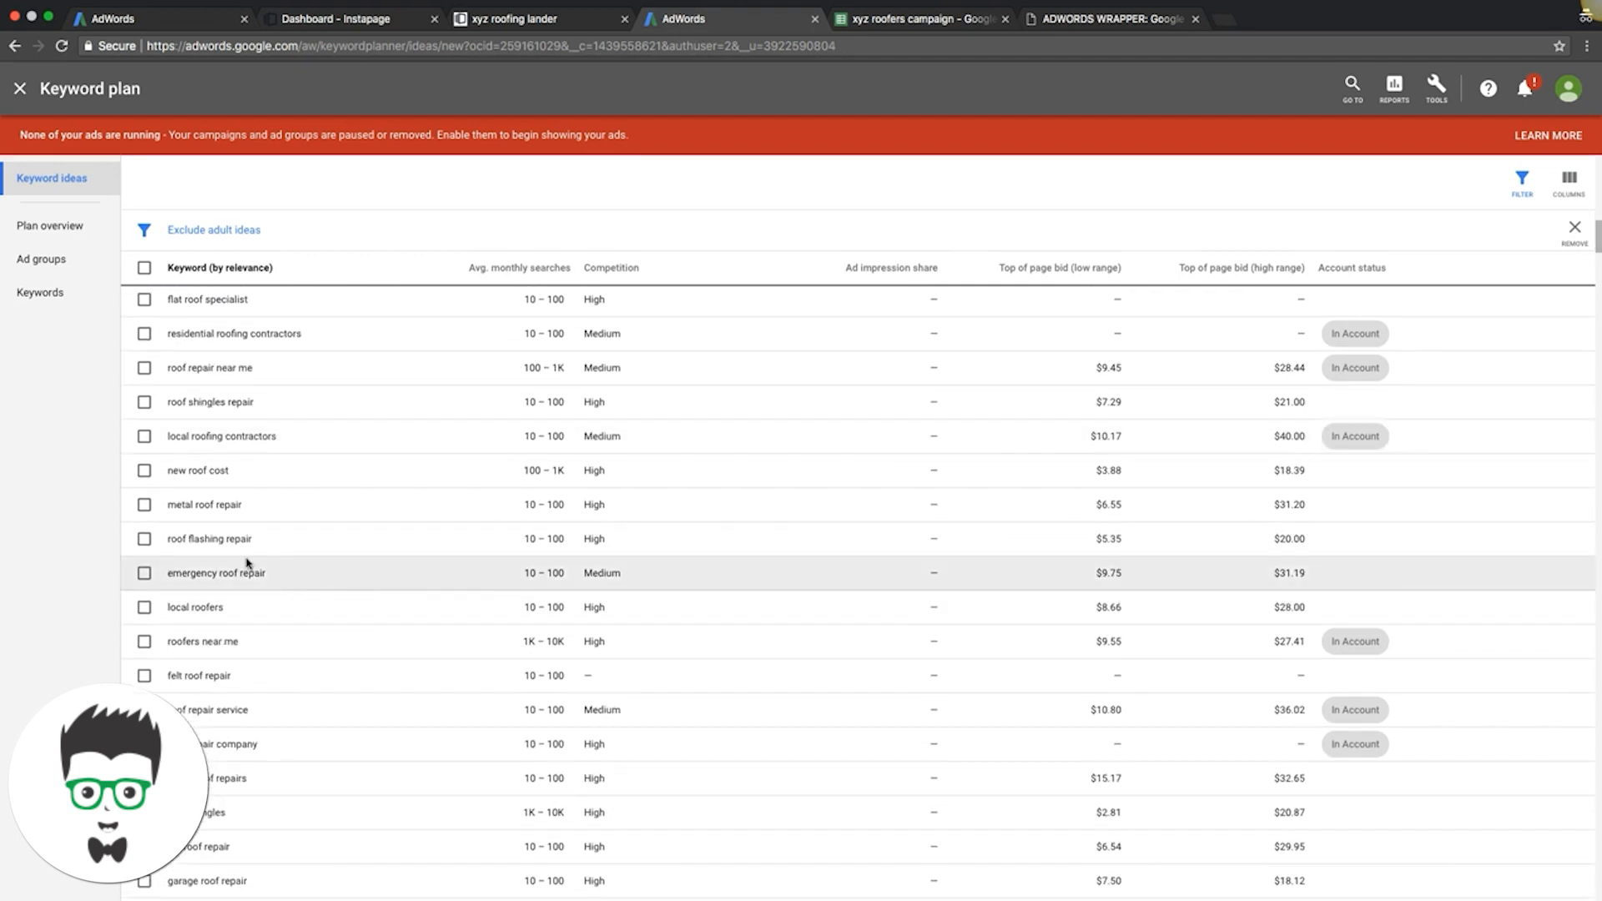
pyautogui.moveTo(216, 538); pyautogui.dragTo(181, 538)
pyautogui.press('super+c')
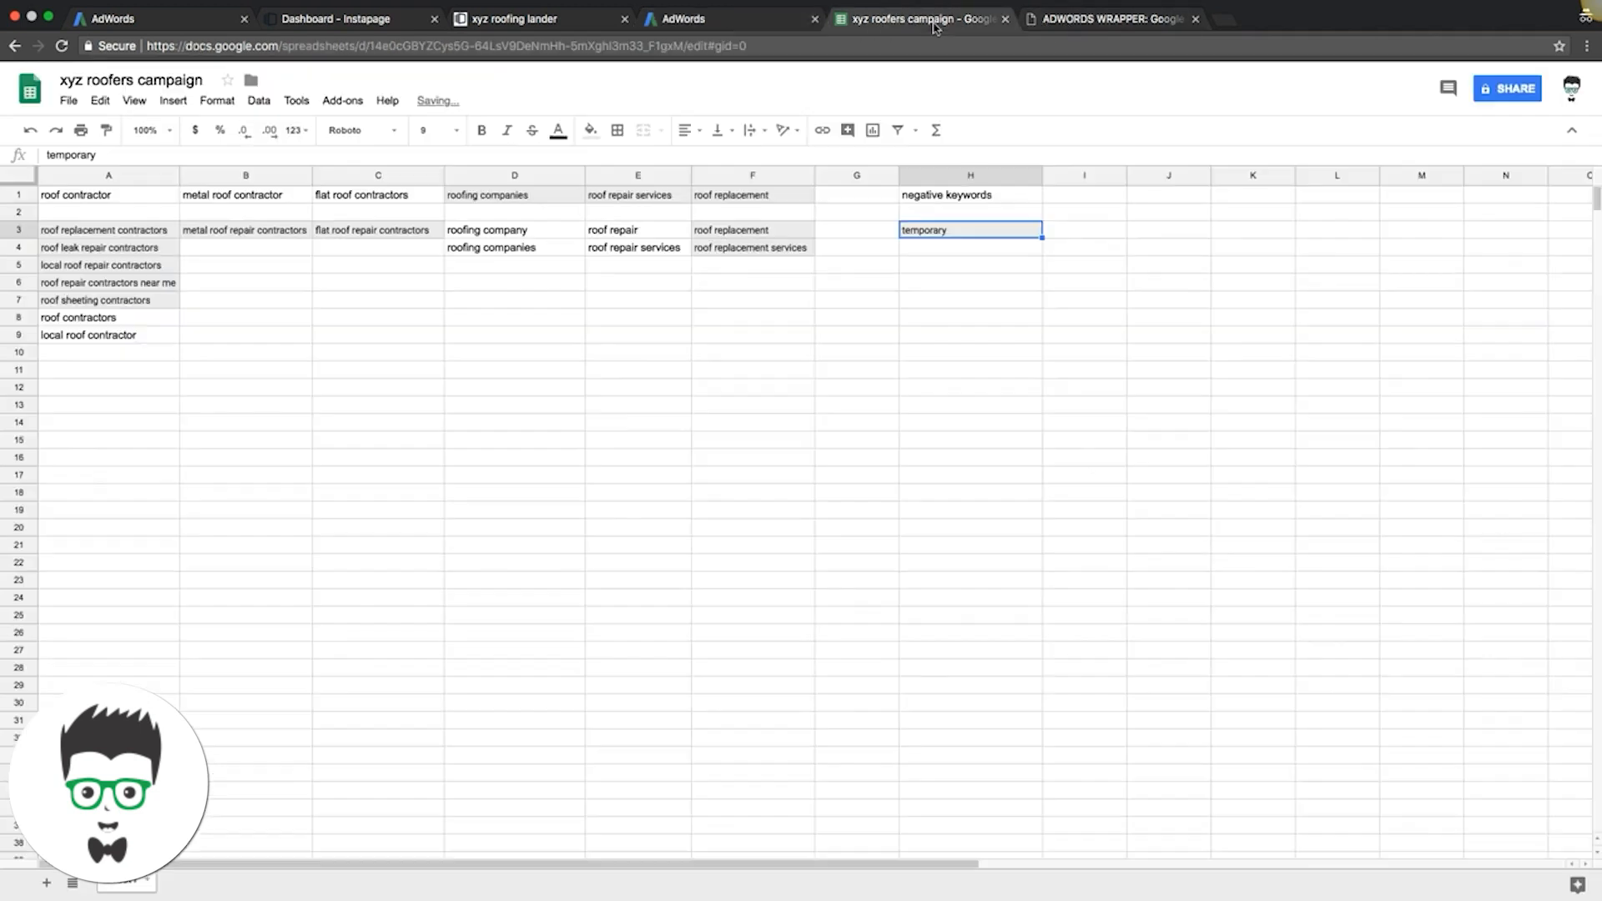
pyautogui.click(917, 18)
pyautogui.click(979, 253)
pyautogui.press('super+v')
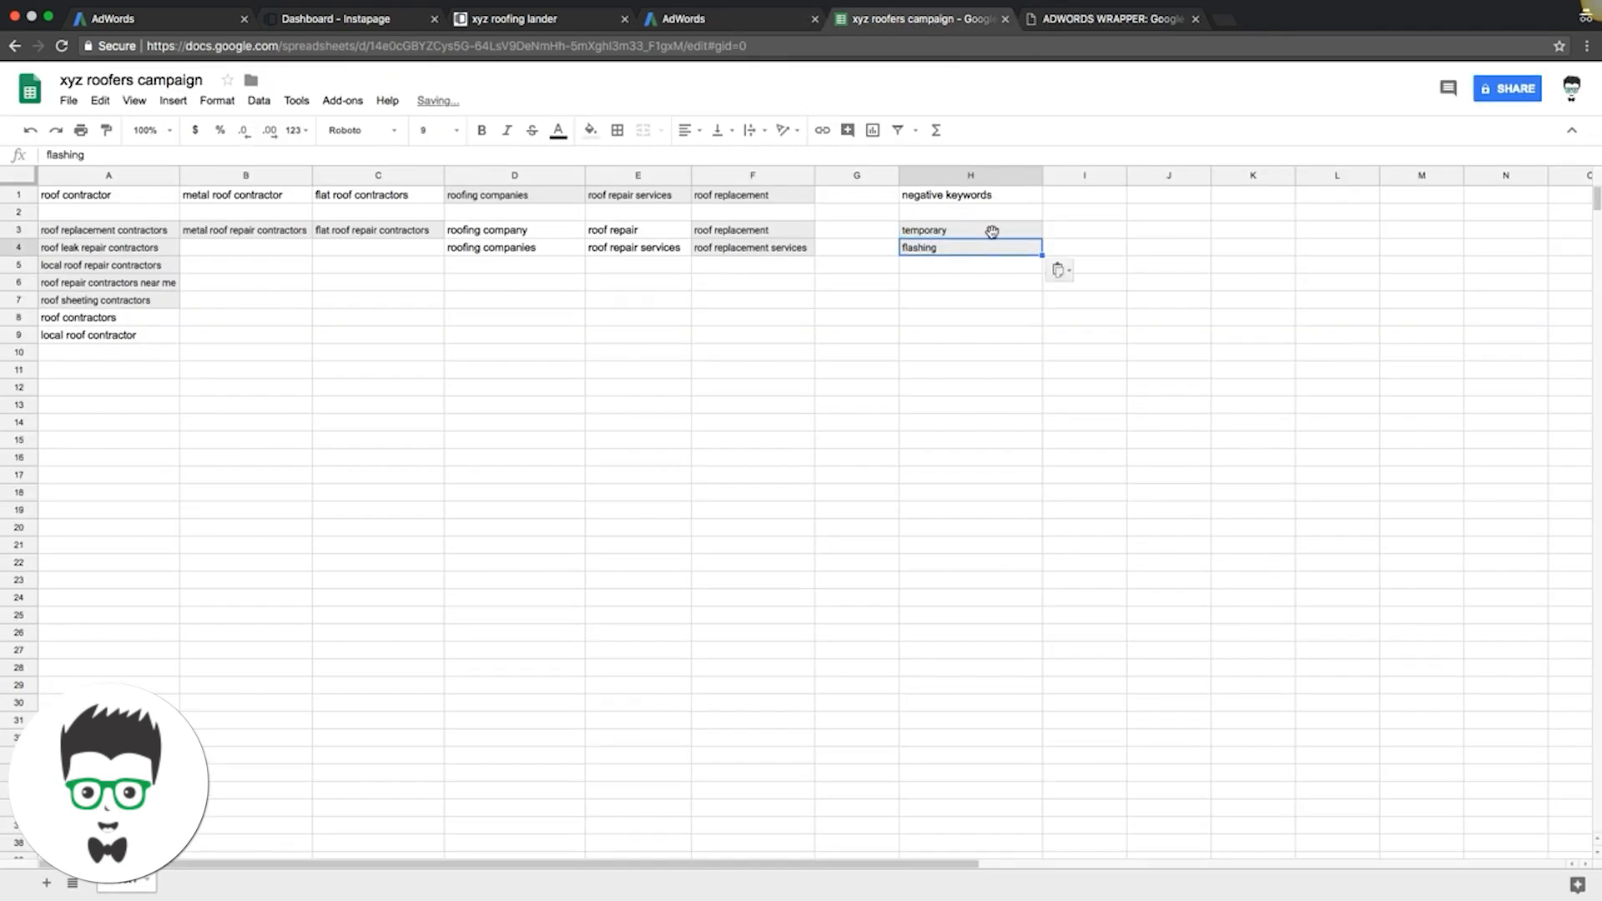
# Find the "roof shingles" idea in the Keyword Planner and enter "shingles" in cell H5 of the campaign sheet.
pyautogui.click(771, 20)
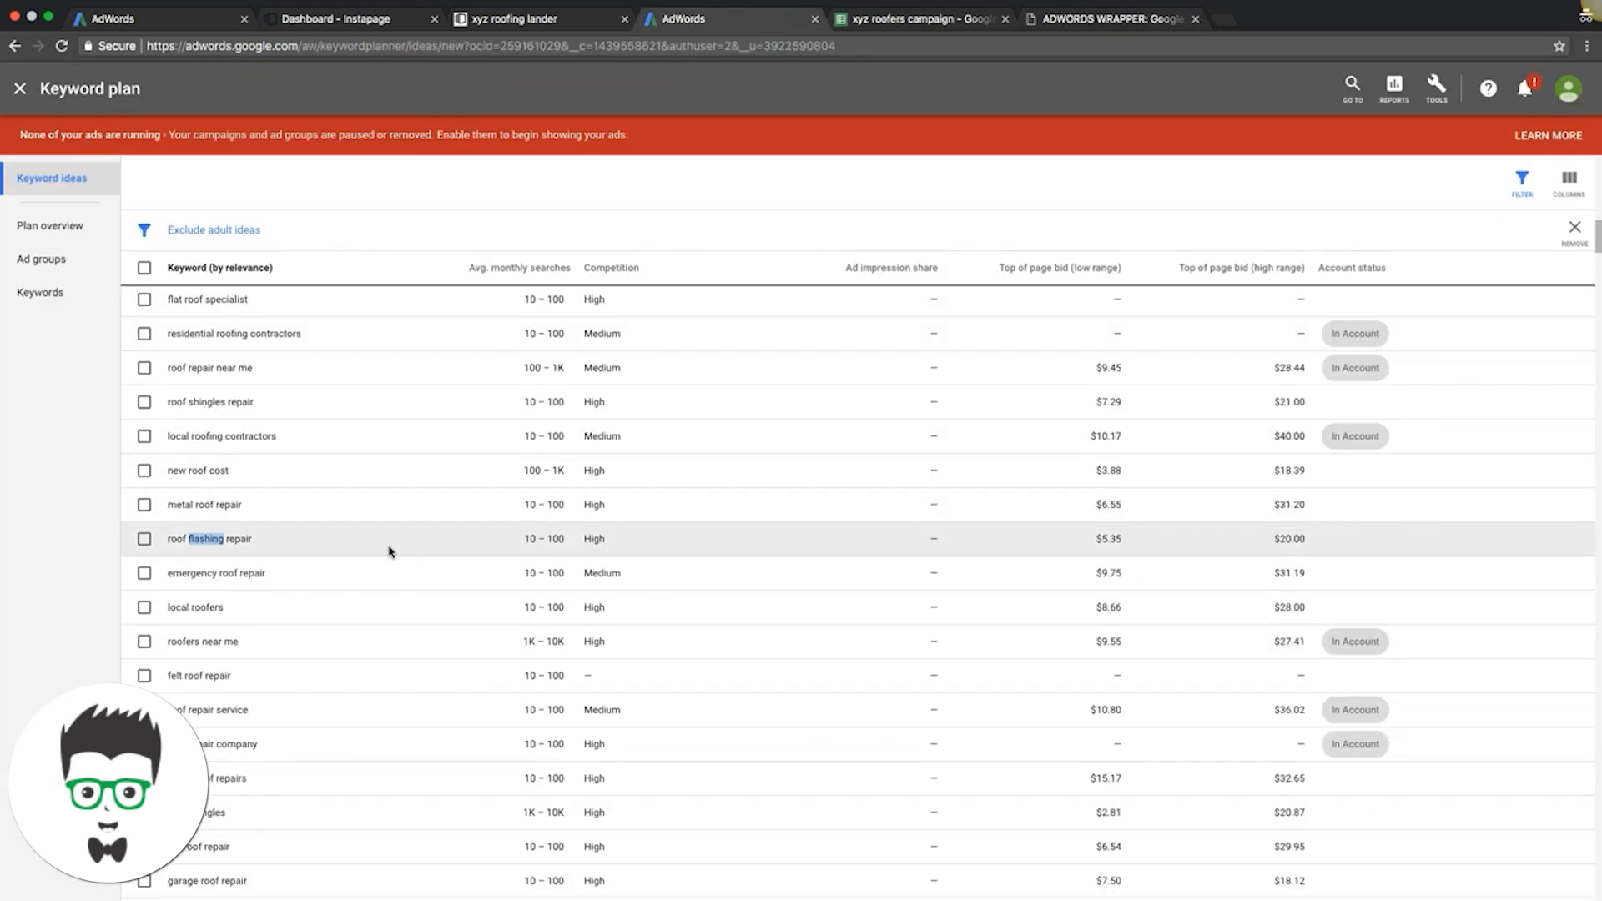
pyautogui.scroll(-3, 383, 554)
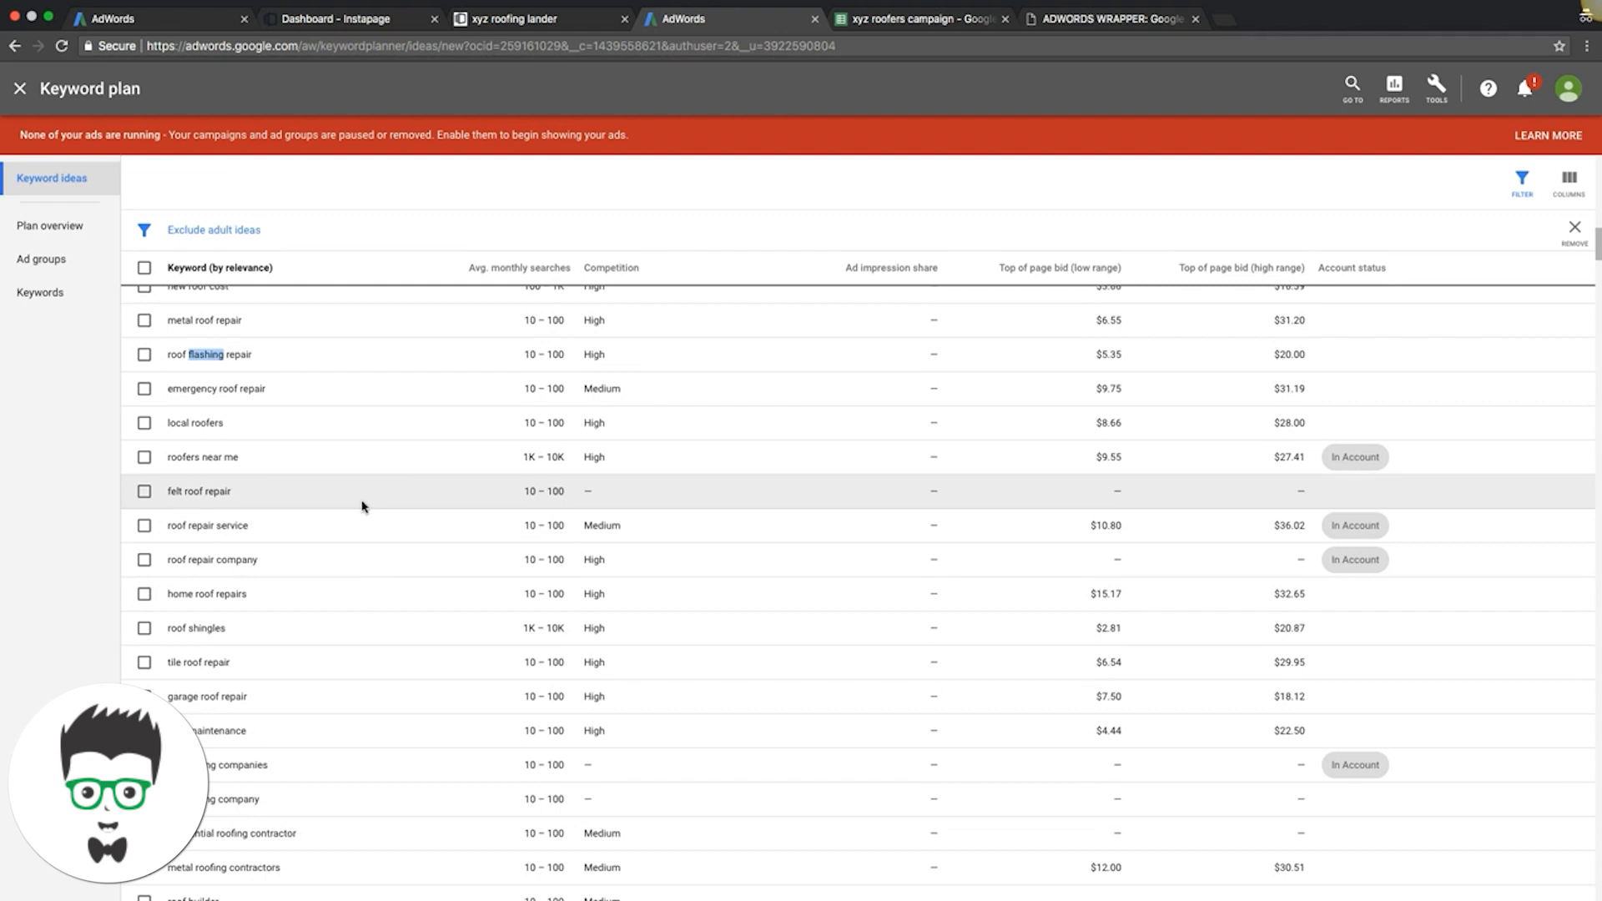
pyautogui.scroll(-3, 362, 506)
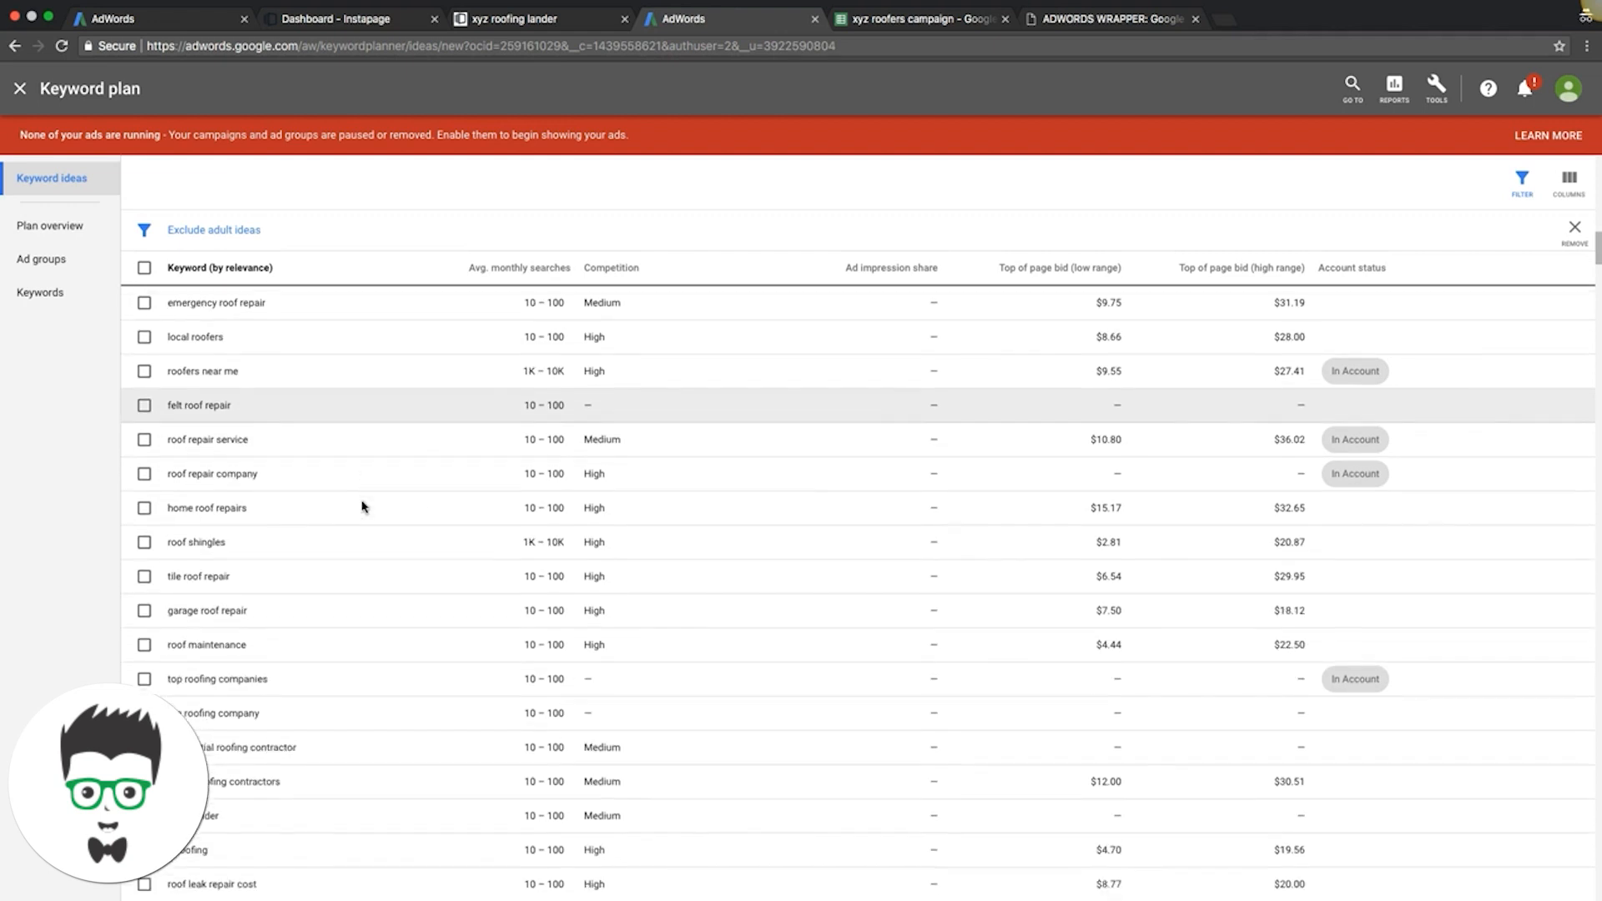
pyautogui.scroll(-1, 361, 506)
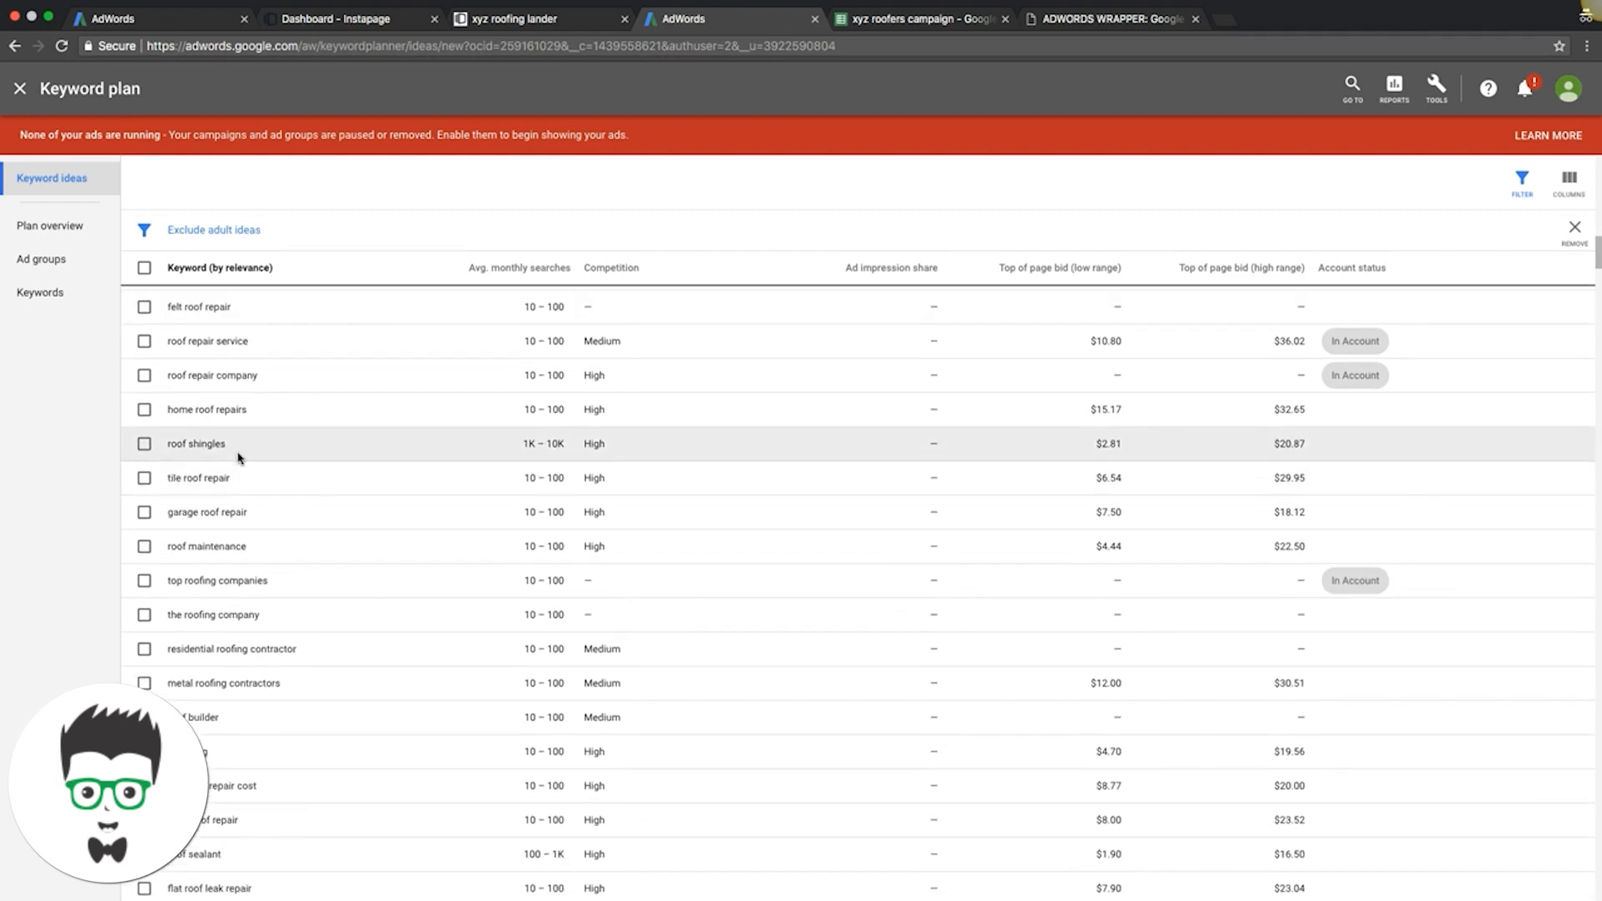
pyautogui.moveTo(226, 443); pyautogui.dragTo(202, 440)
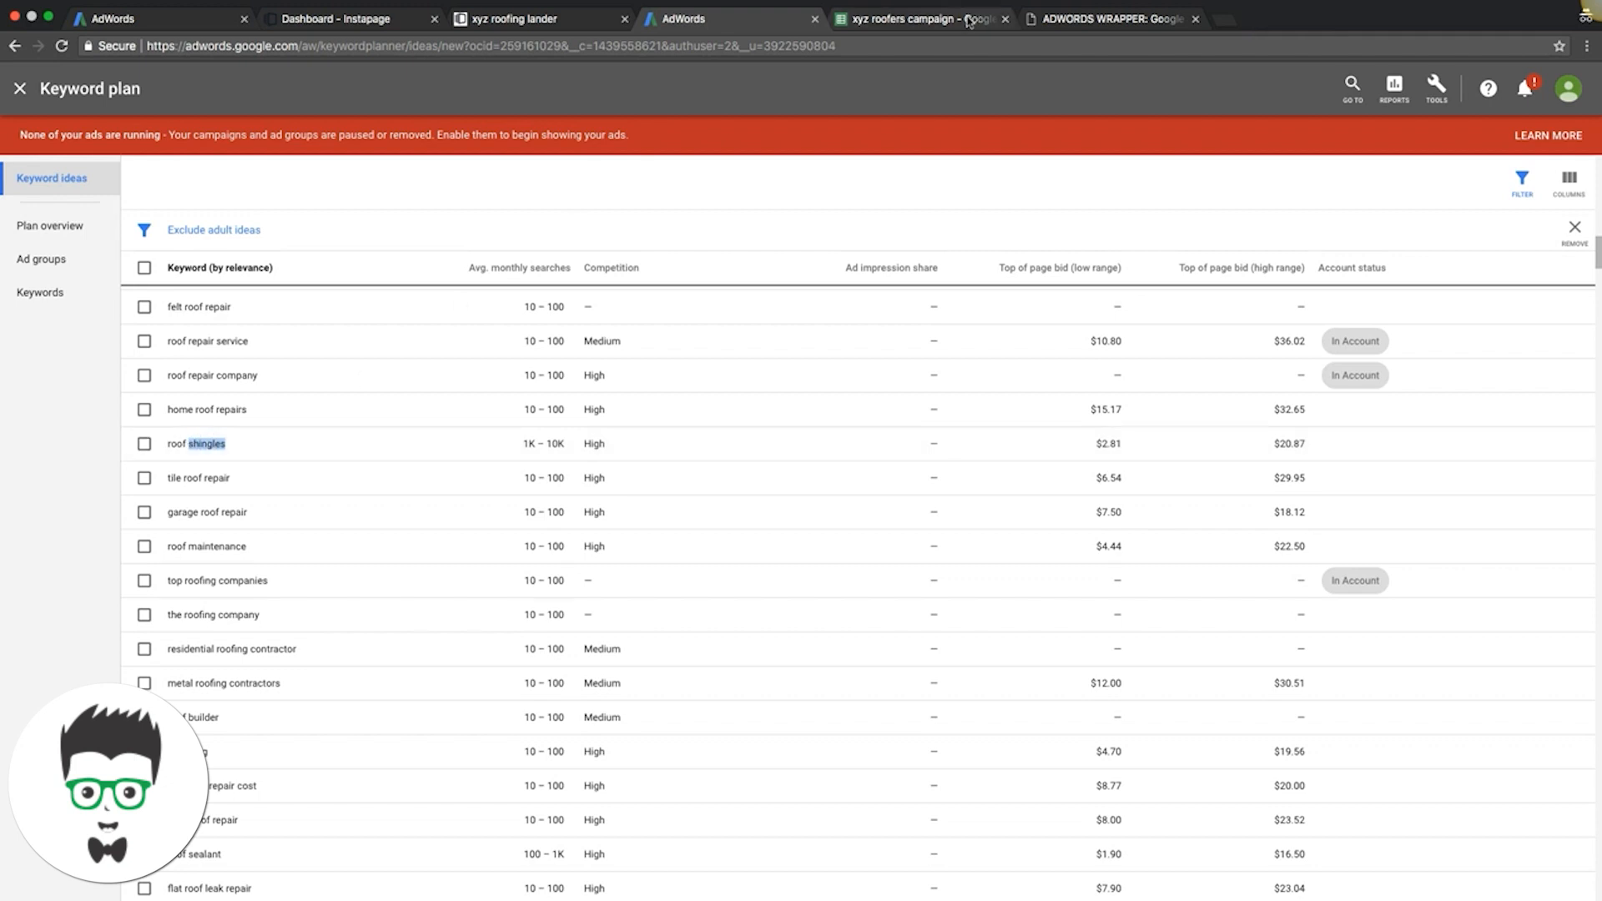
pyautogui.click(921, 18)
pyautogui.click(915, 266)
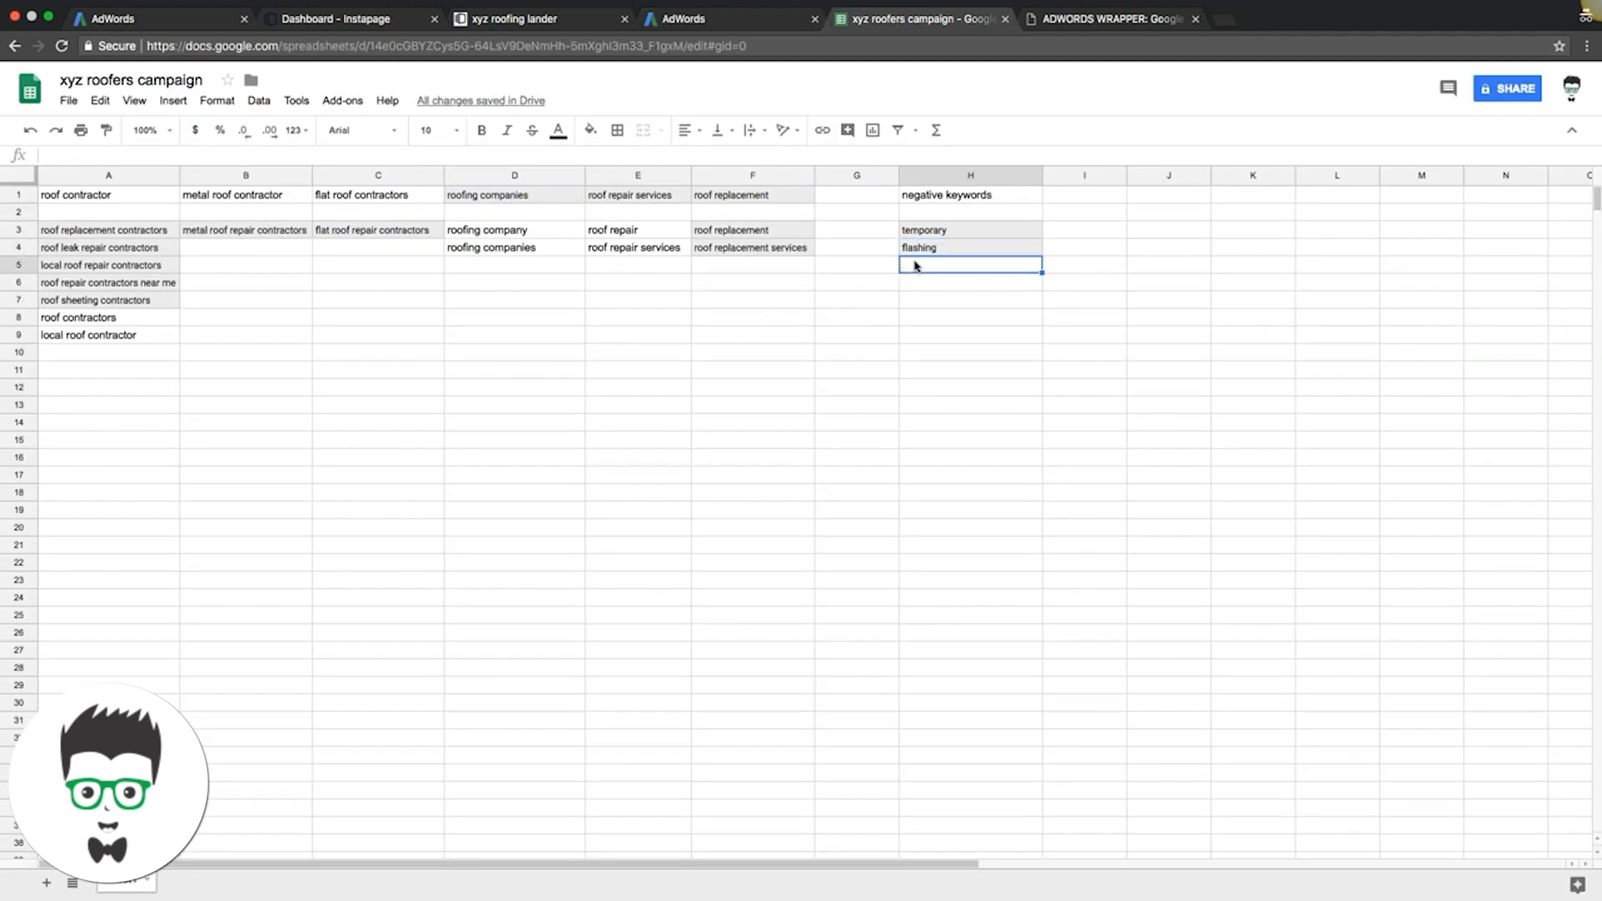
pyautogui.write('shingles')
pyautogui.click(925, 280)
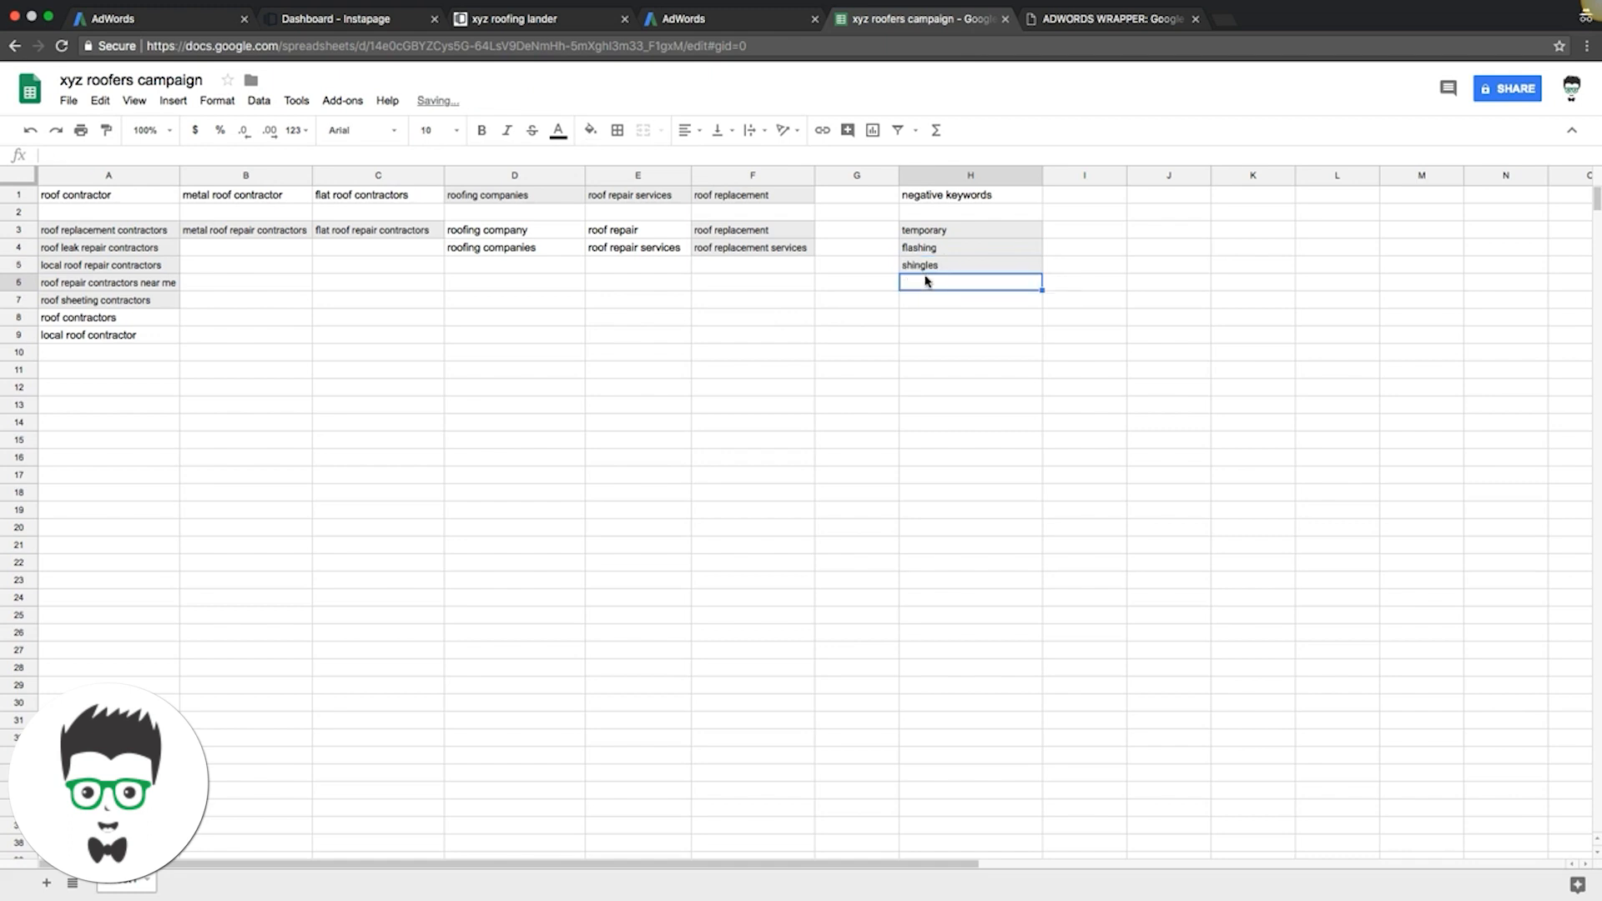
# Copy "sealant" from the "roof sealant" idea in the Keyword Planner and paste it into cell H6 of the campaign sheet.
pyautogui.click(1056, 21)
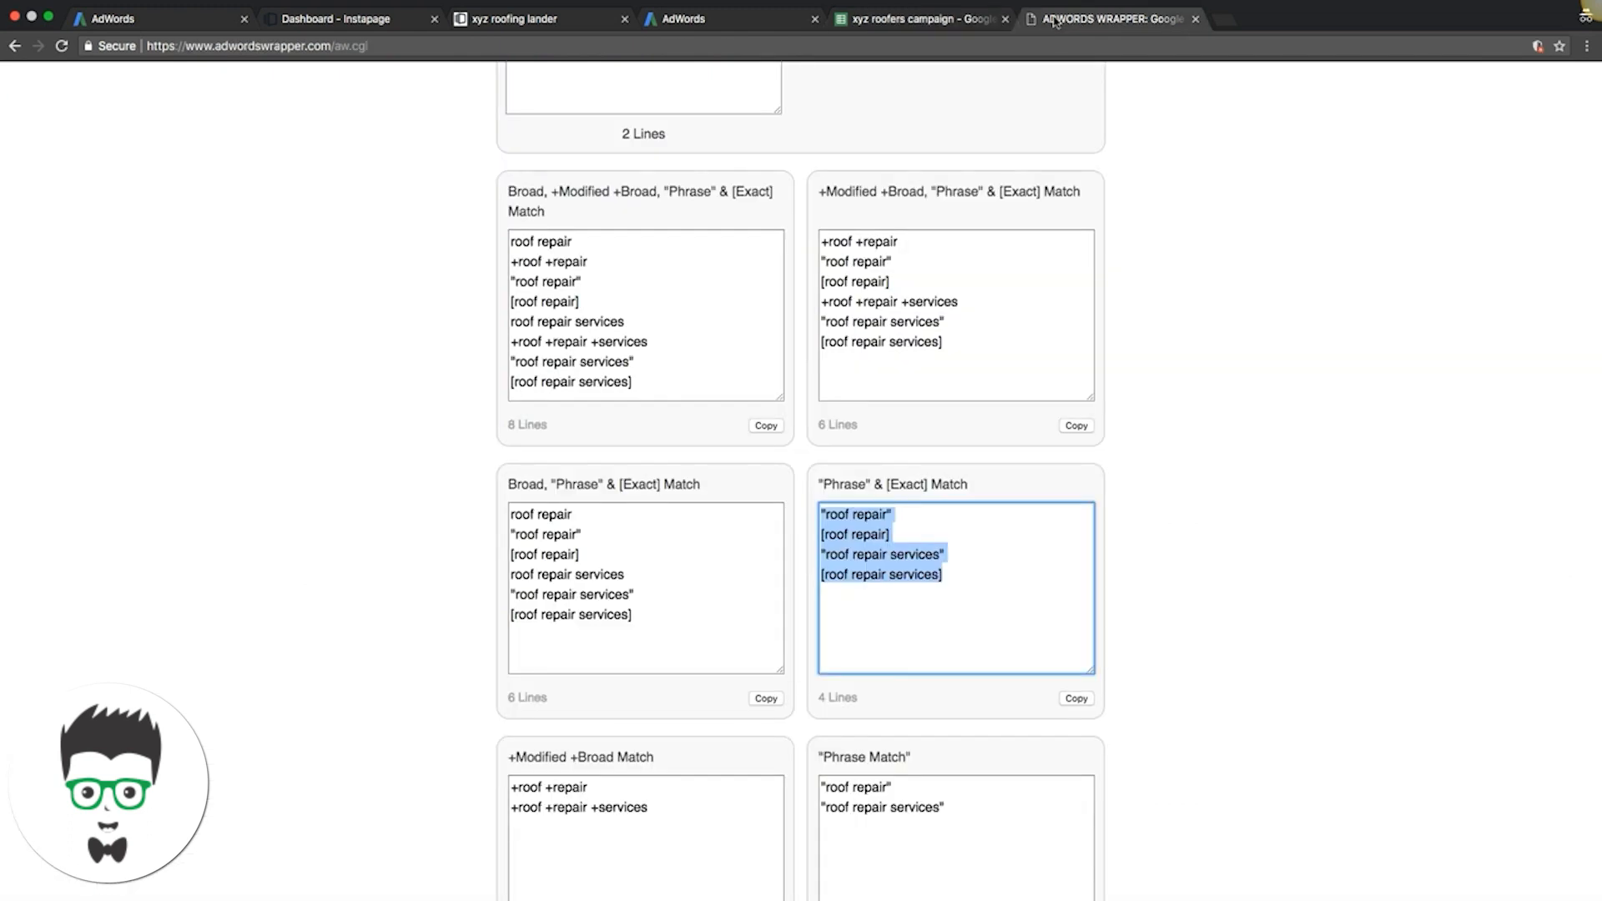
pyautogui.click(944, 20)
pyautogui.click(775, 20)
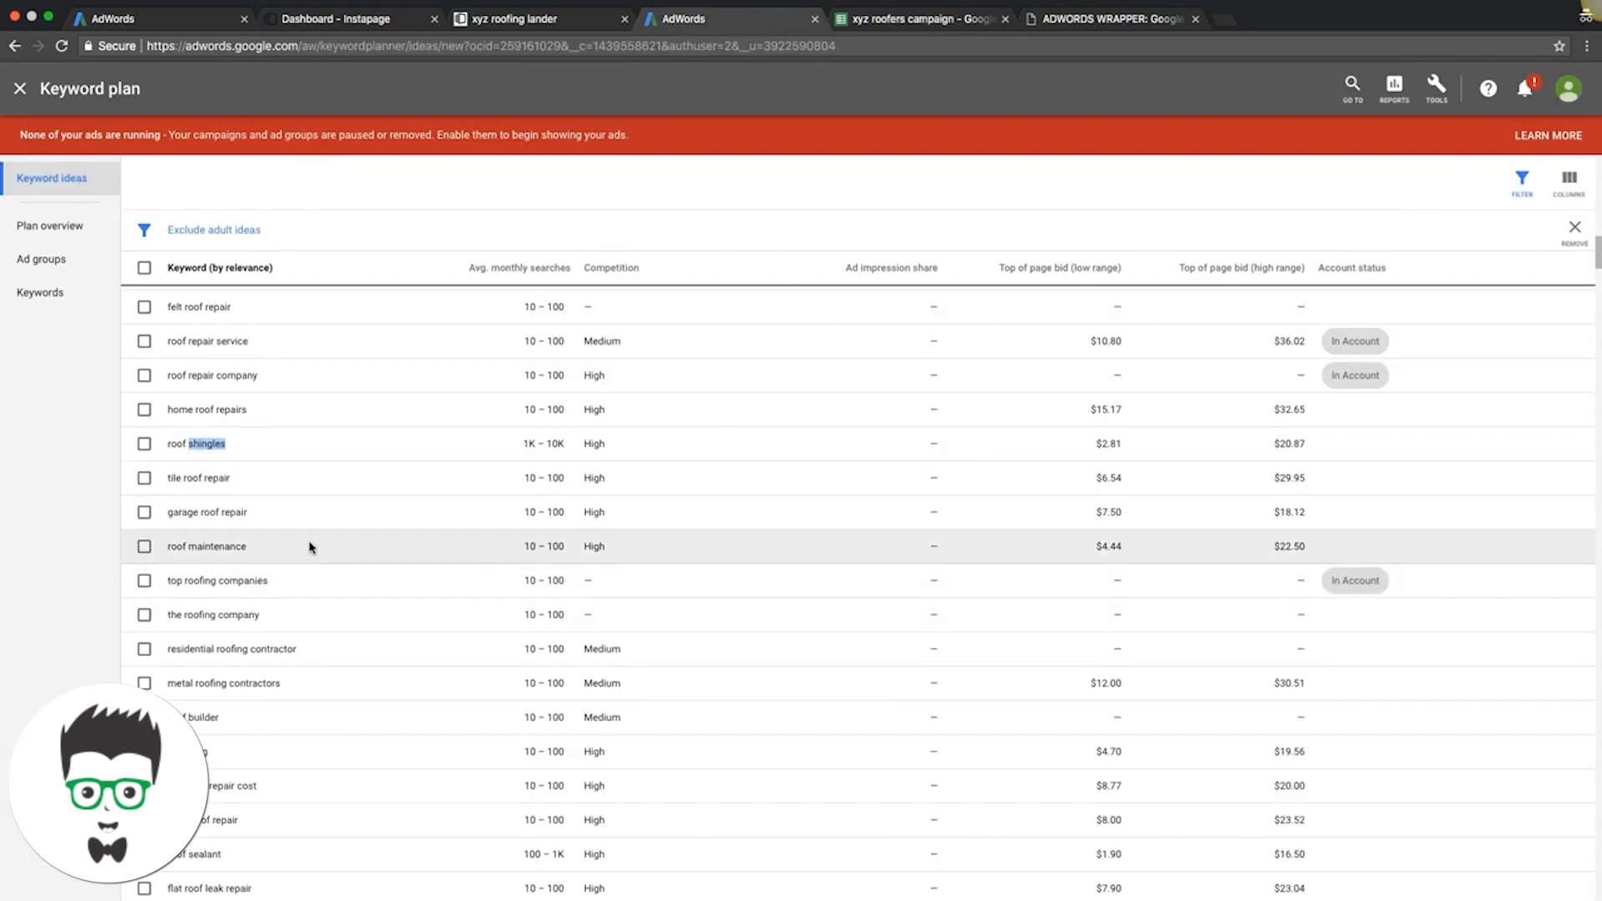
pyautogui.scroll(-3, 310, 548)
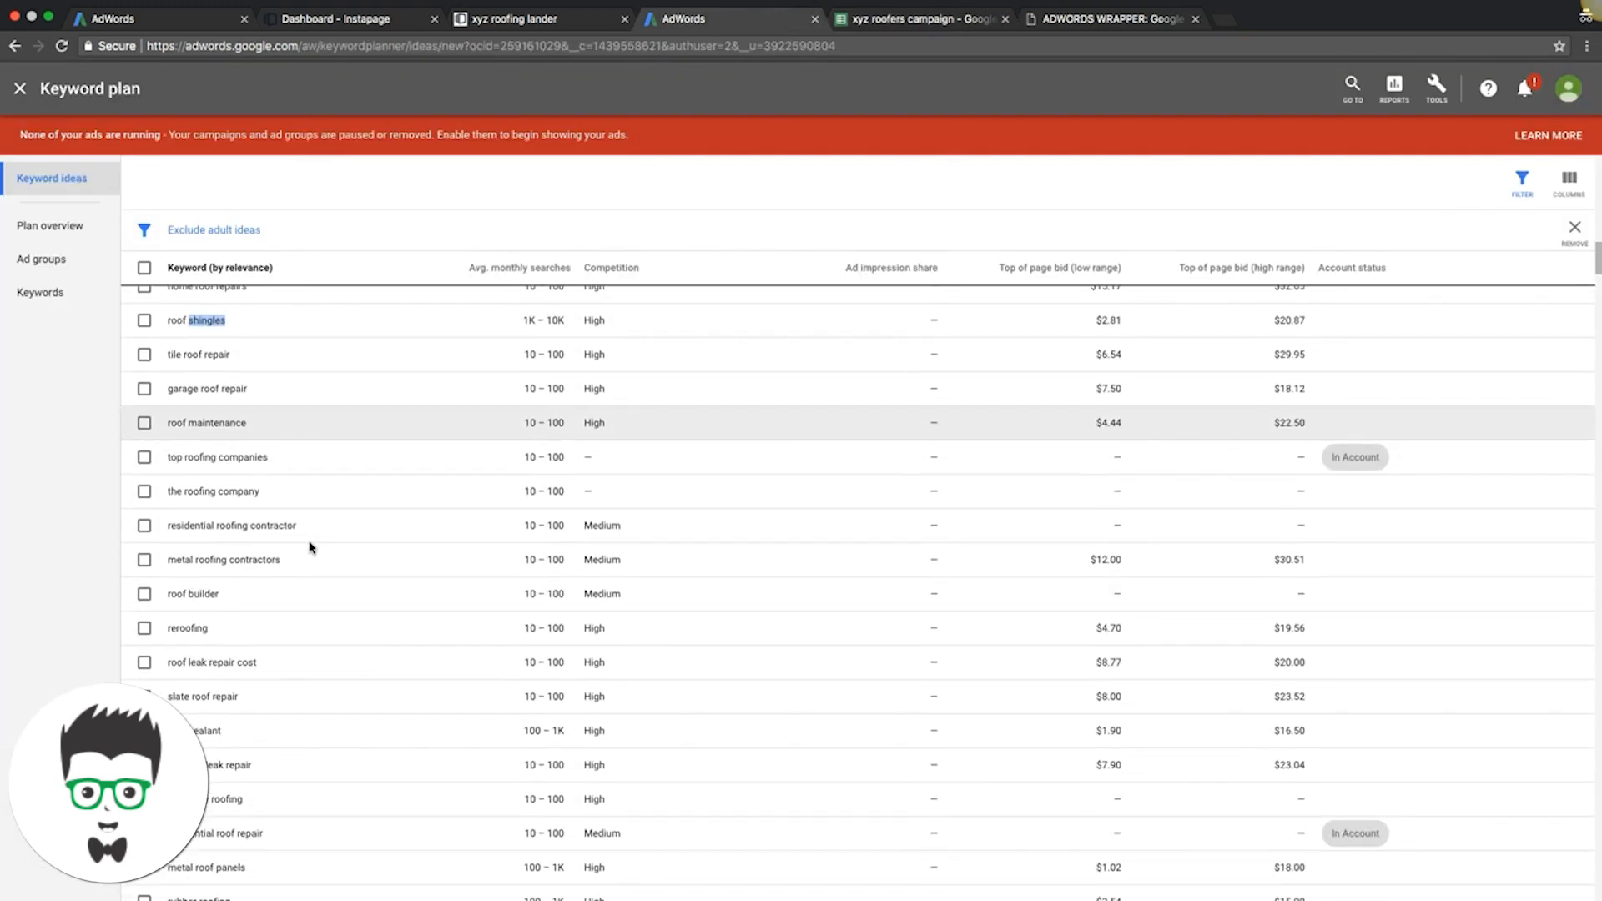
pyautogui.scroll(-3, 310, 547)
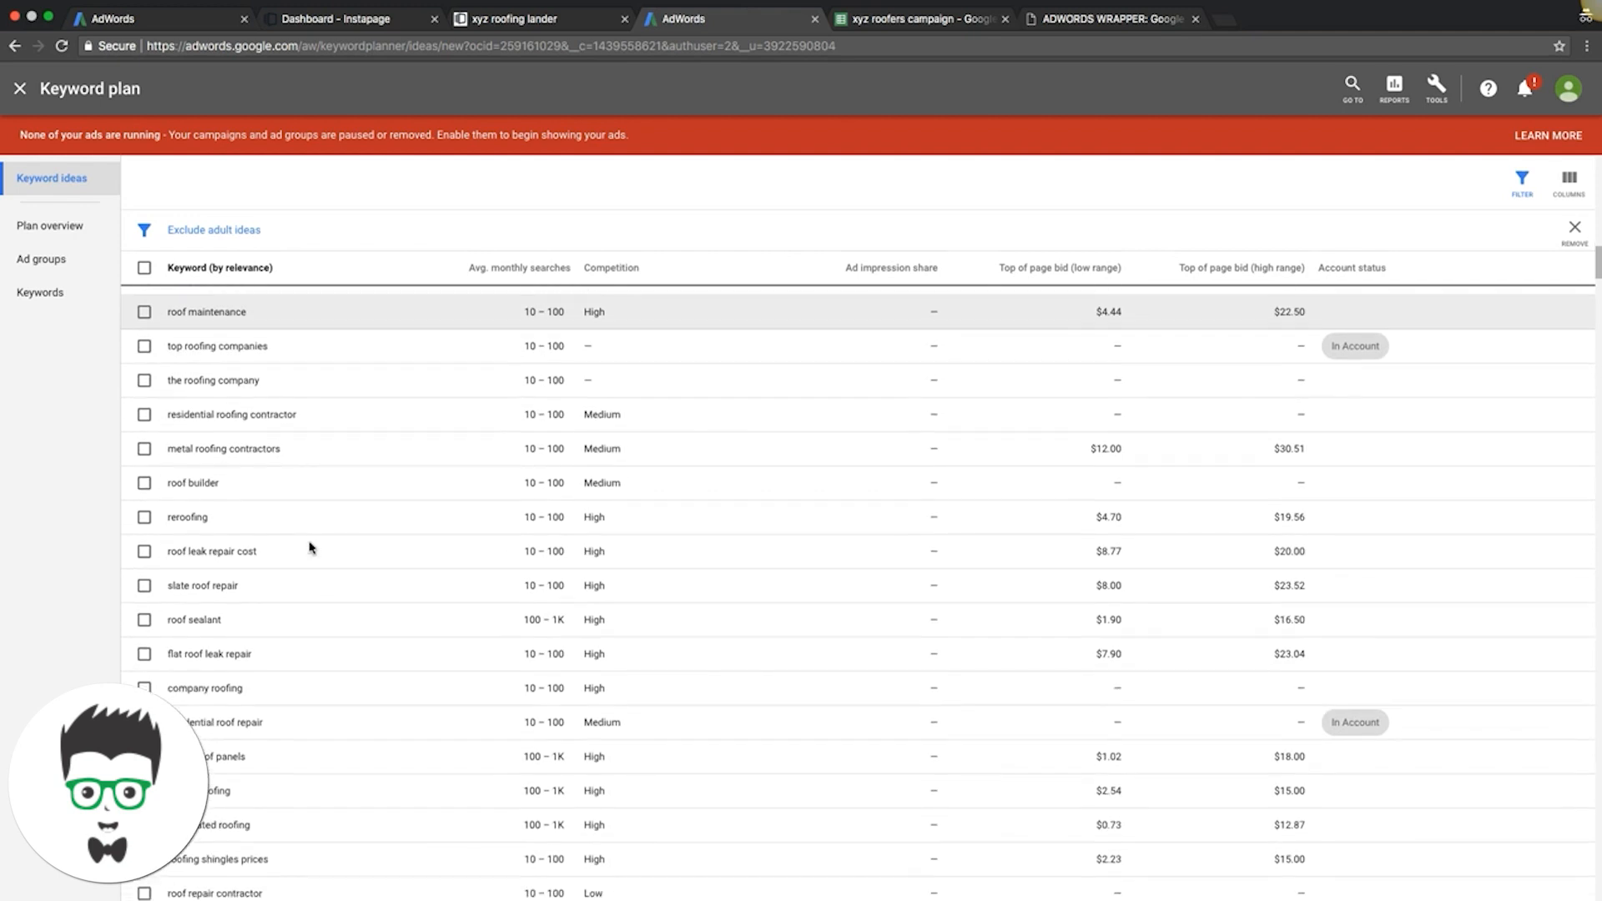
pyautogui.scroll(-1, 310, 547)
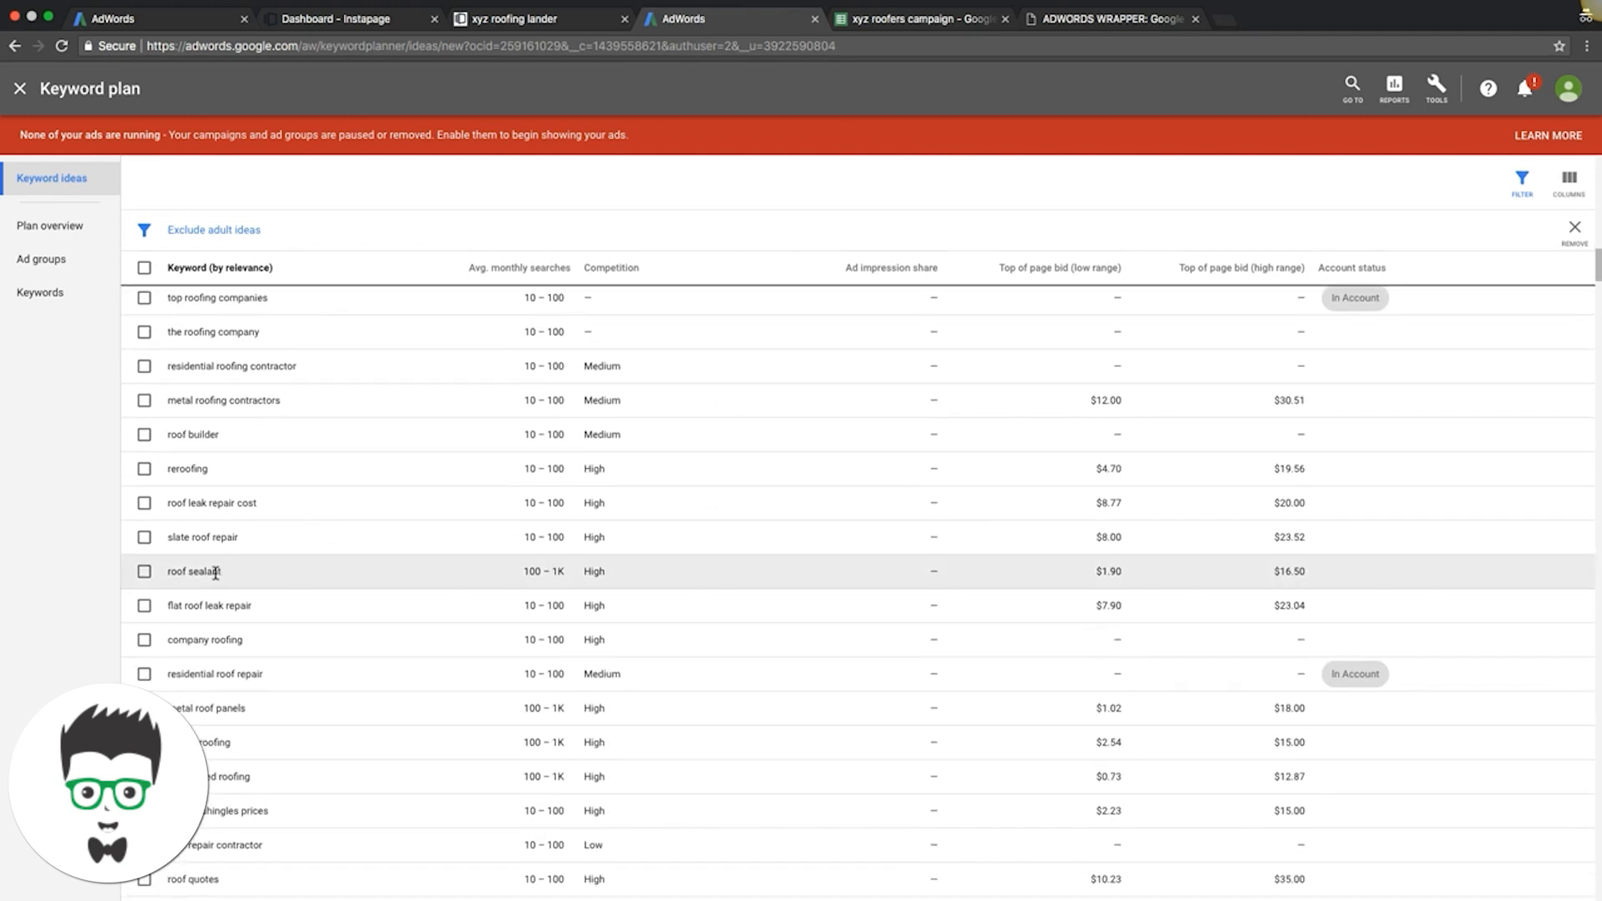
pyautogui.moveTo(222, 573); pyautogui.dragTo(190, 571)
pyautogui.hotkey('ctrl', 'c')
pyautogui.click(885, 20)
pyautogui.hotkey('ctrl', 'v')
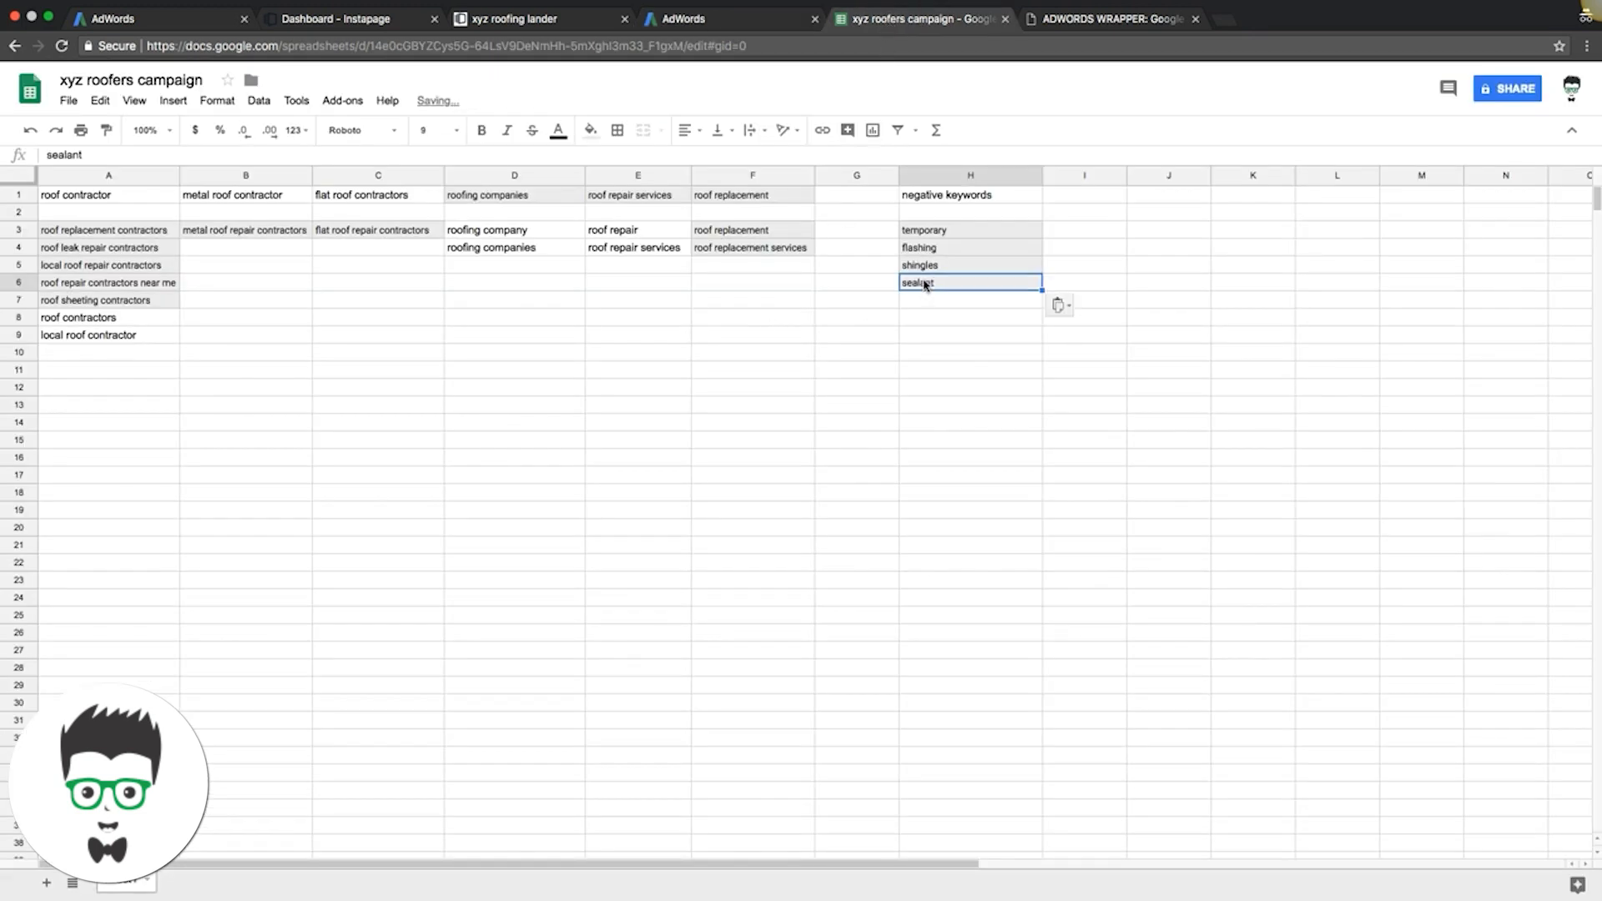
pyautogui.press('Return')
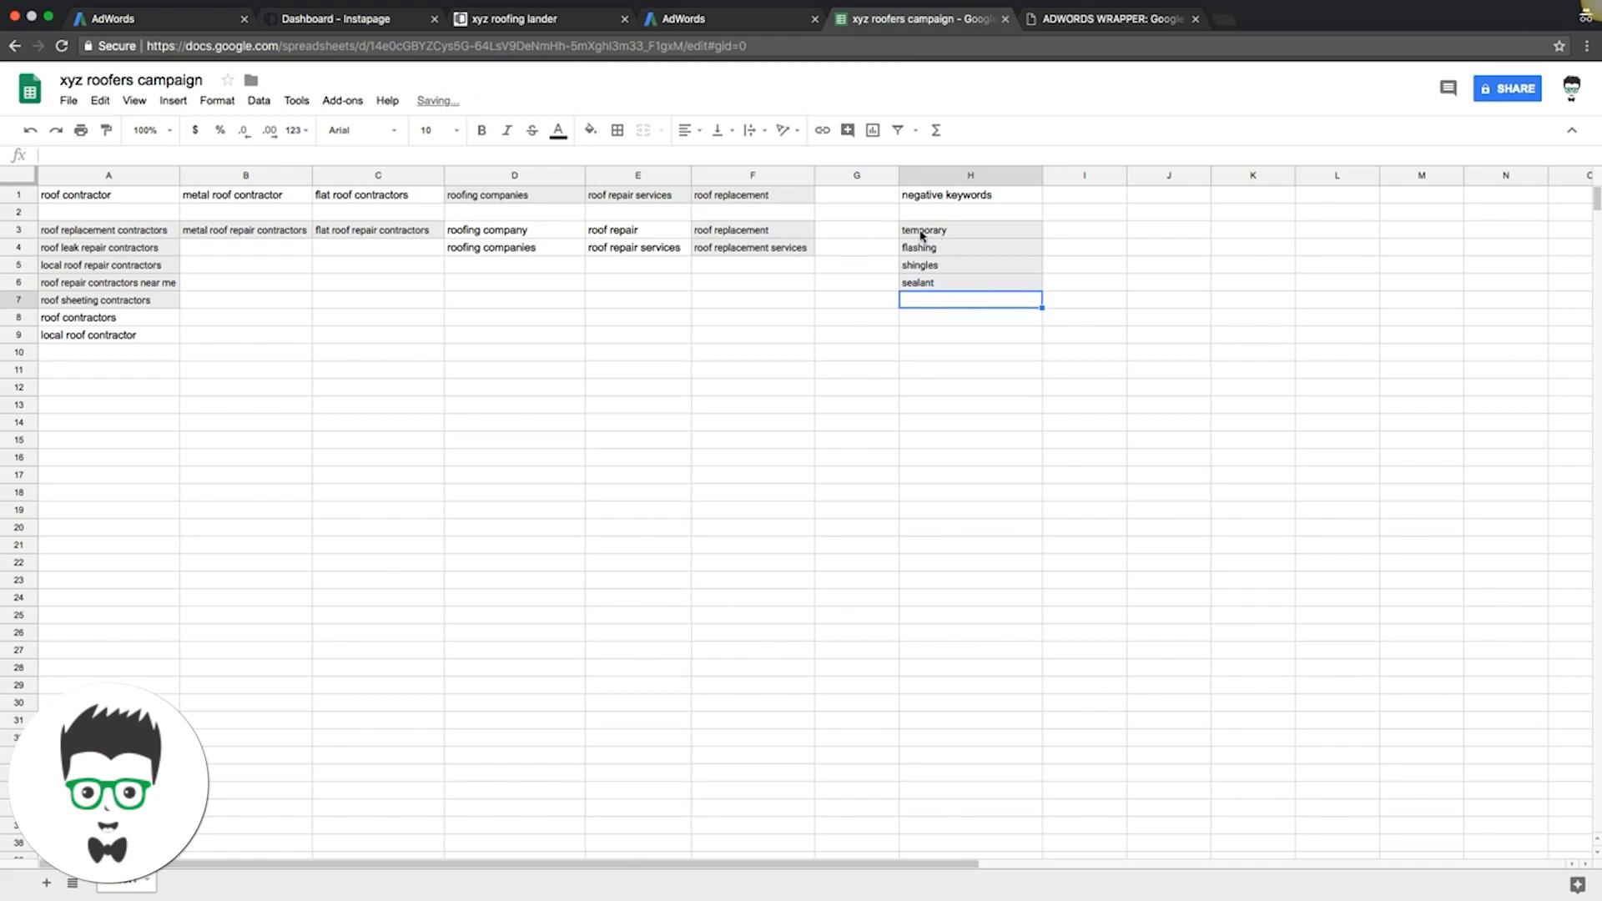
# Copy the four negative keywords in H3:H6 into the AdWords campaign-level negative keyword form for XYZ Roofers INC and save them.
pyautogui.moveTo(957, 233); pyautogui.dragTo(954, 288)
pyautogui.press('super+c')
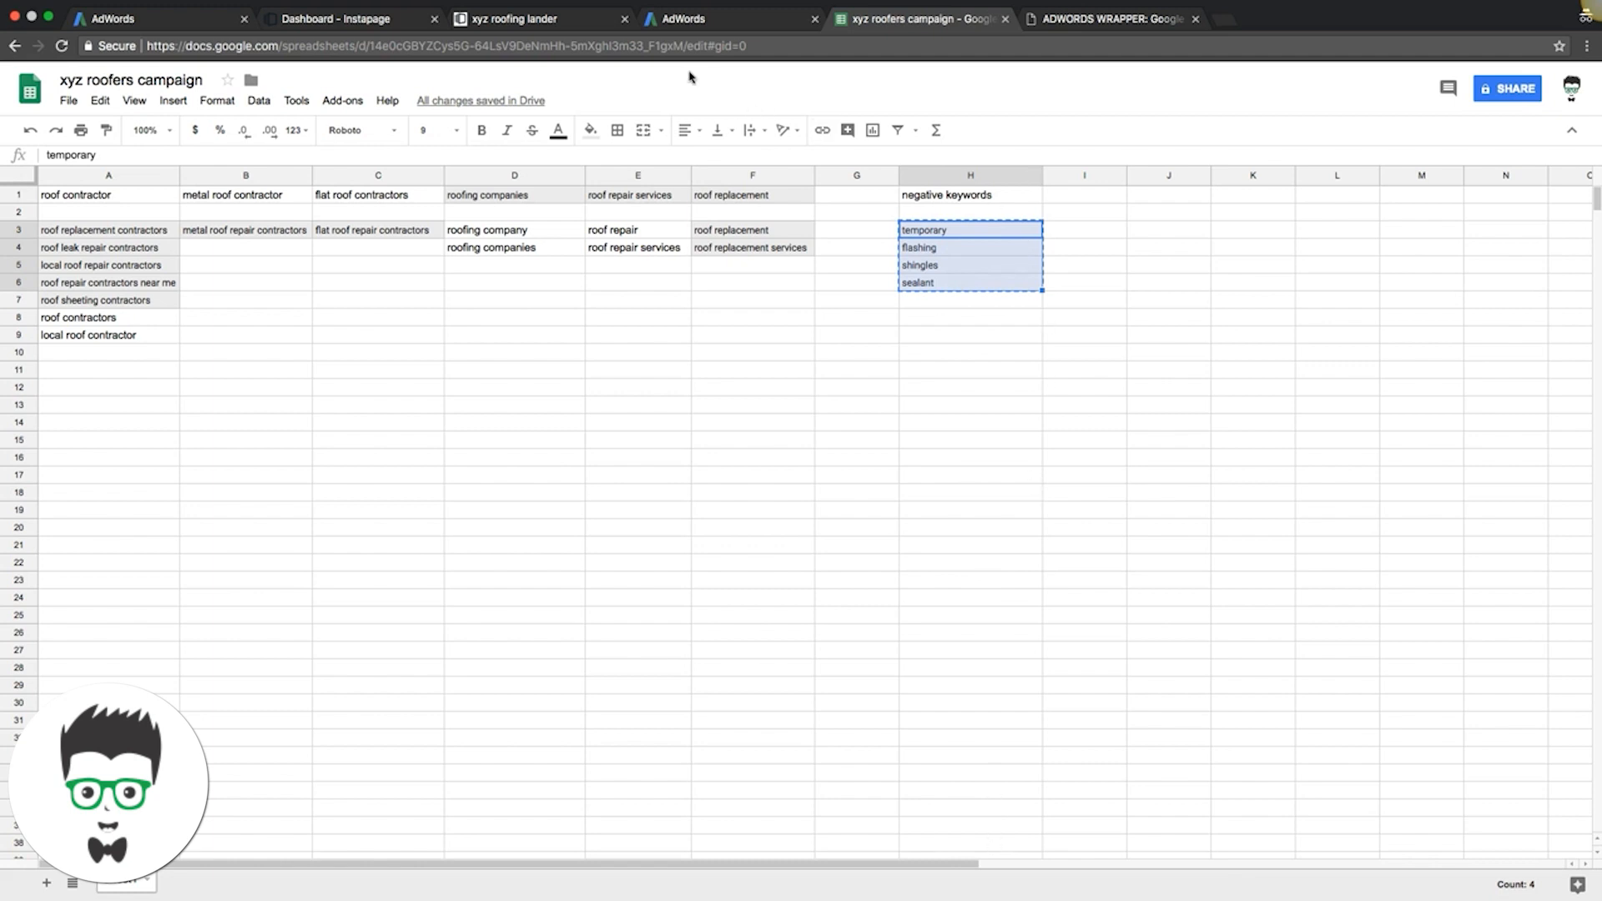
pyautogui.click(173, 20)
pyautogui.press('super+v')
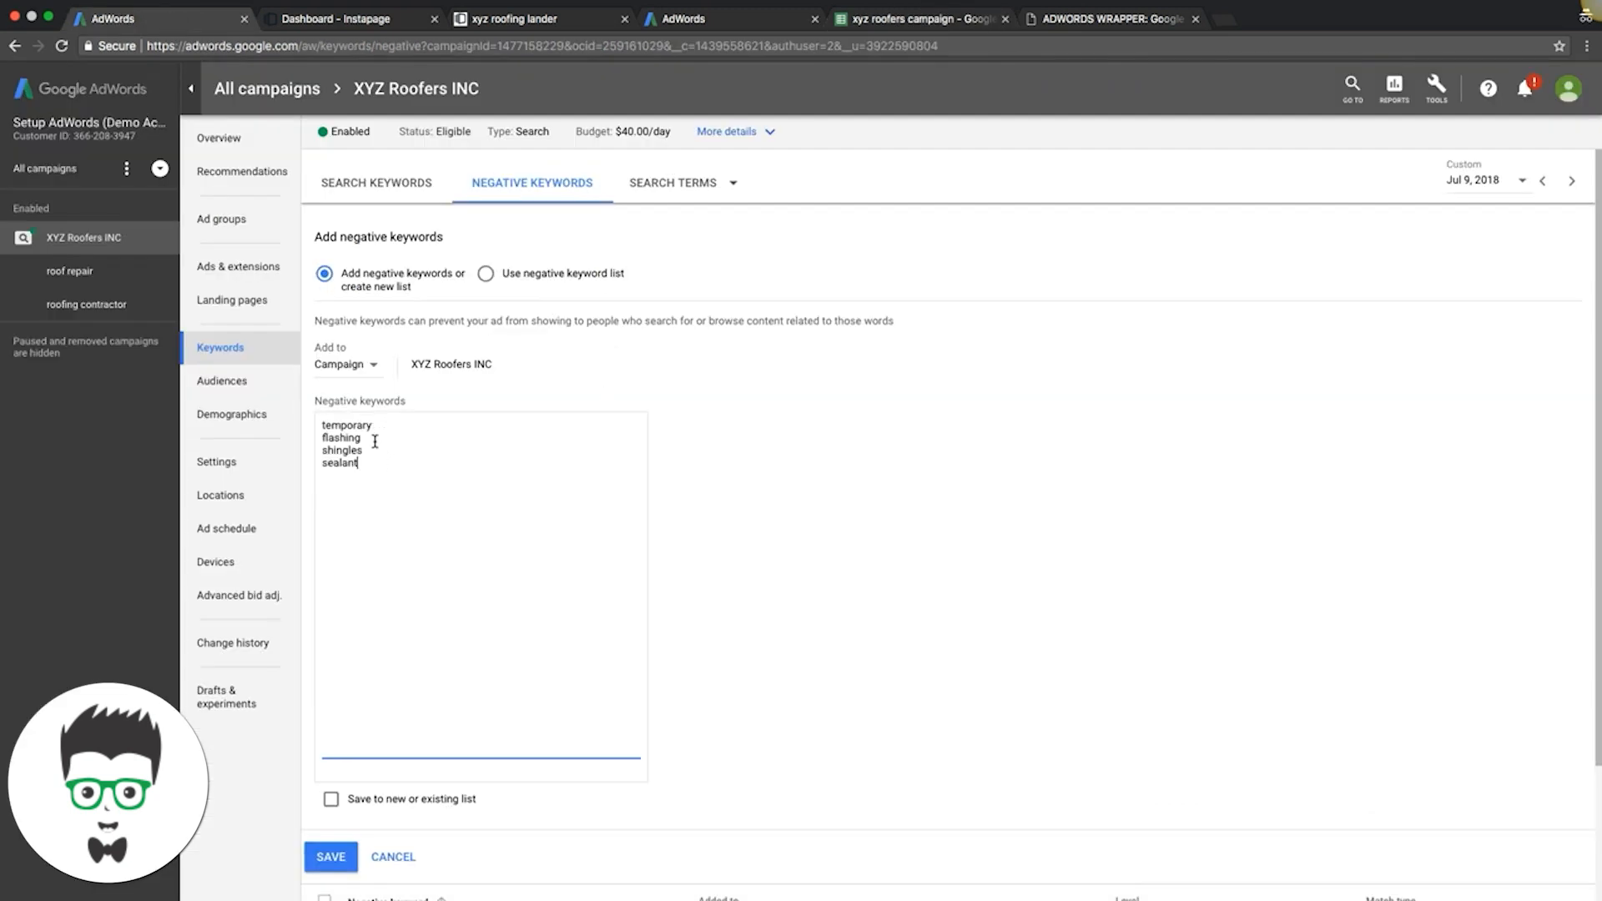
pyautogui.click(334, 859)
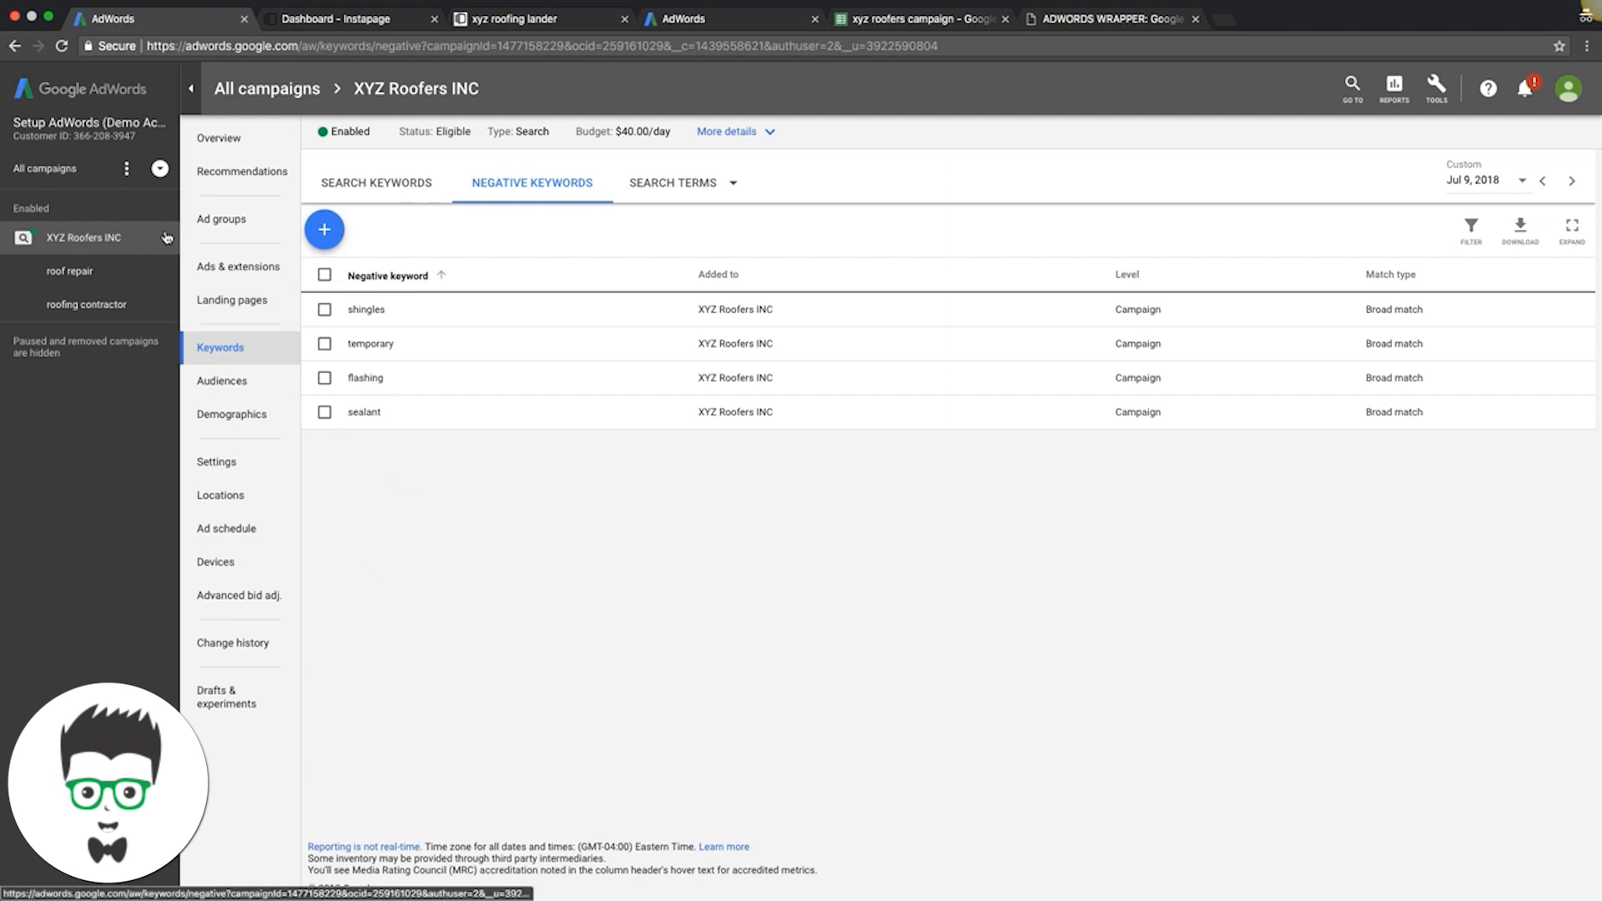
# Remove the GAF Certified and Licensed & Insured sitelink extensions from the XYZ Roofers INC campaign's extensions list.
pyautogui.click(249, 218)
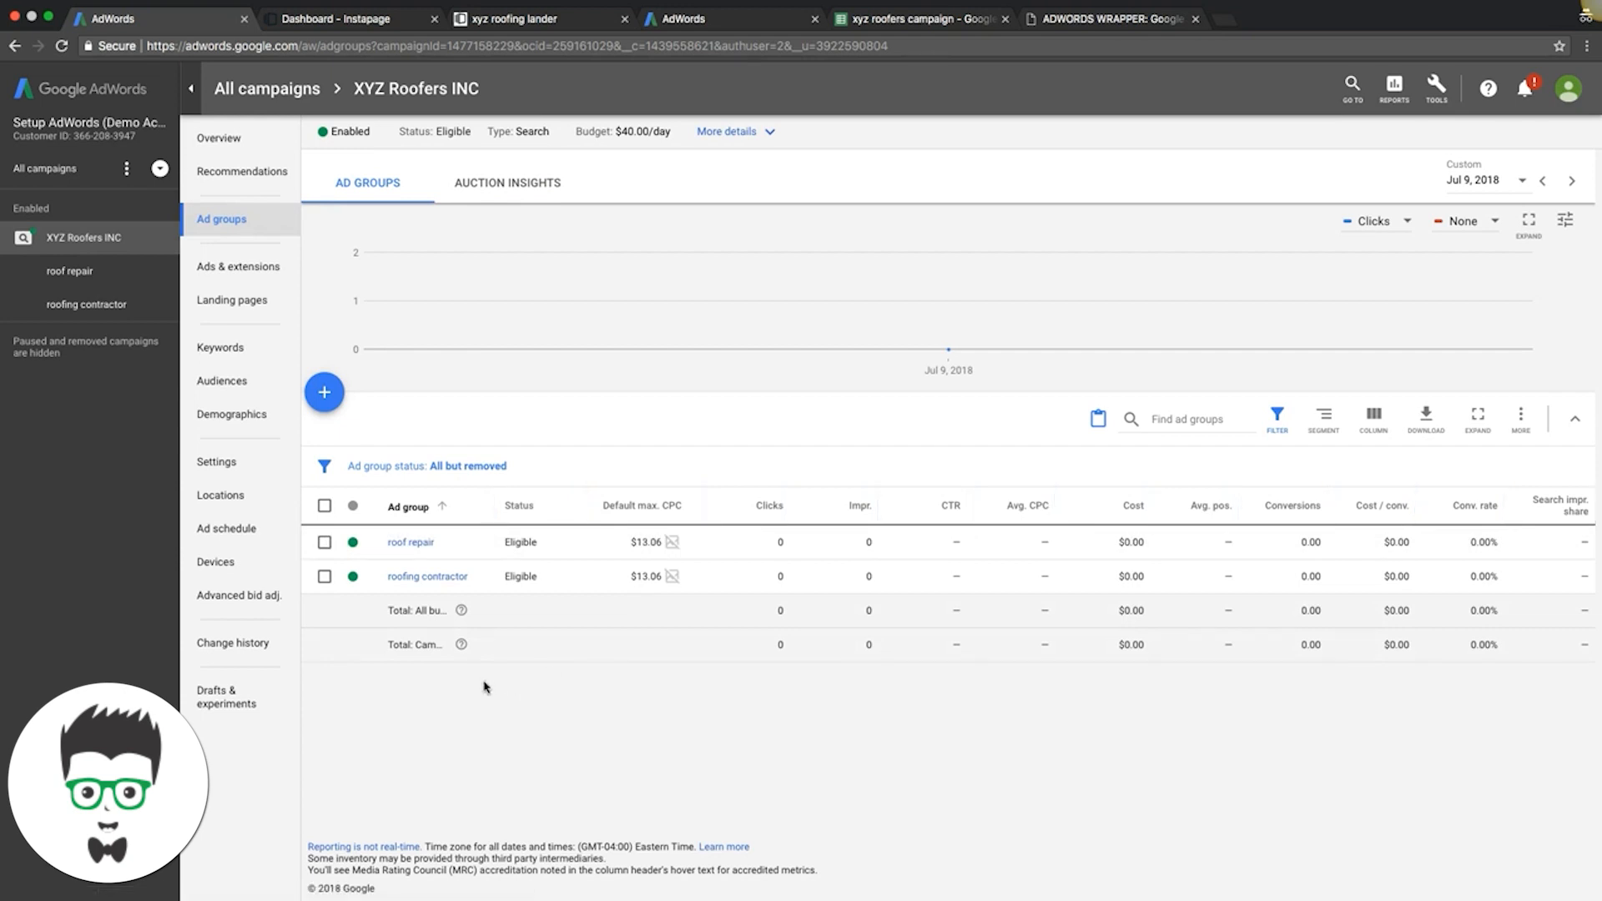
pyautogui.click(221, 269)
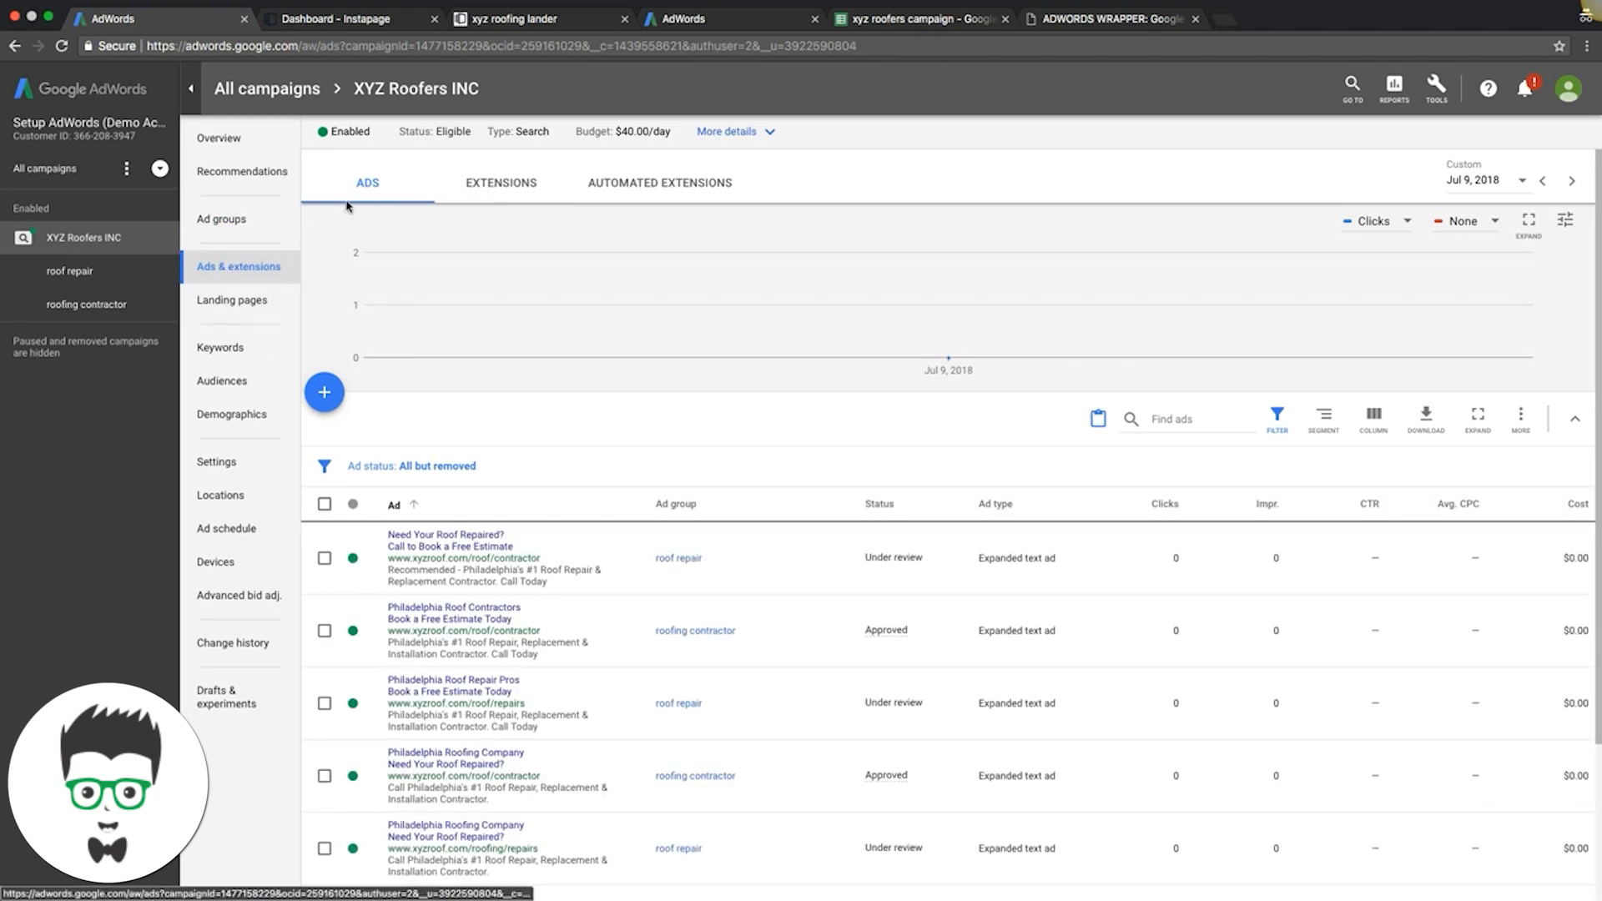
pyautogui.click(492, 185)
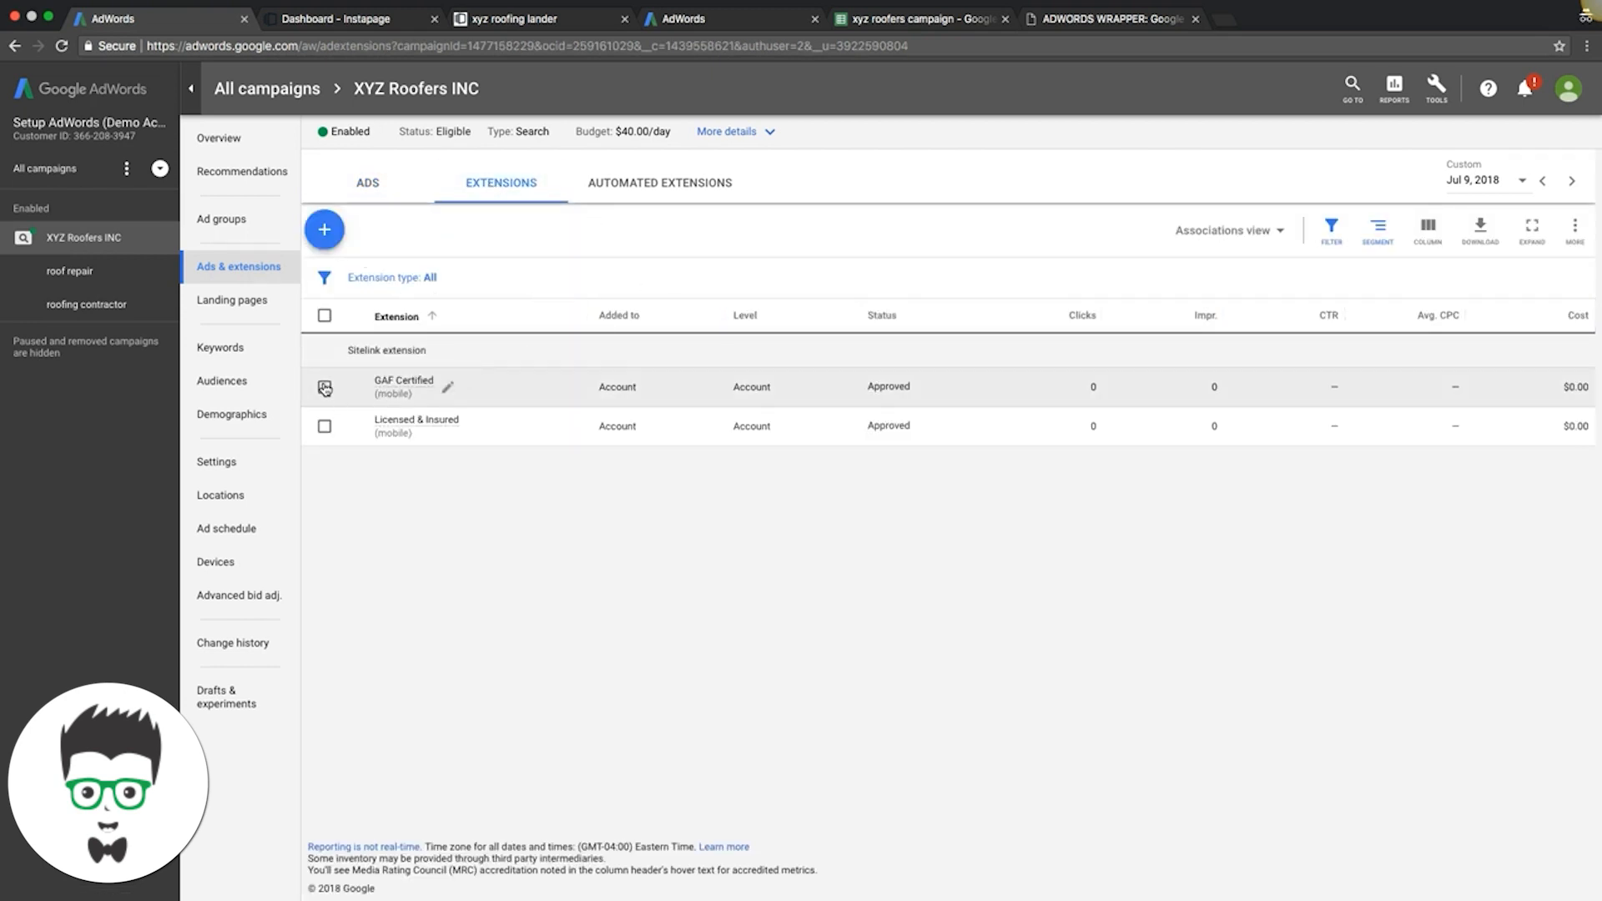
pyautogui.click(325, 317)
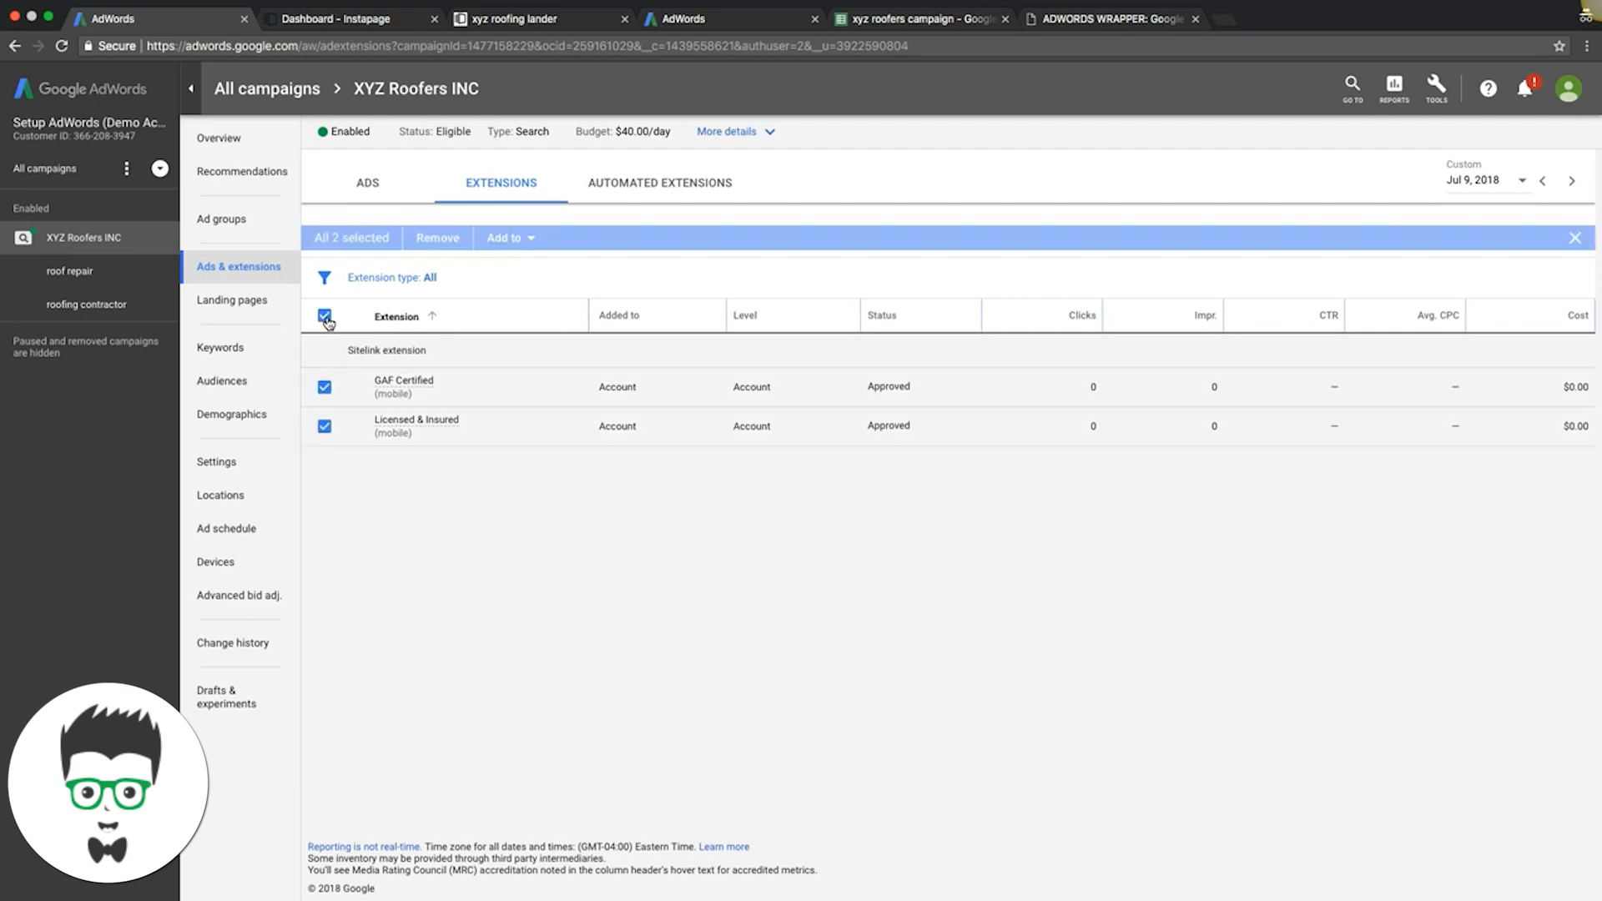
pyautogui.click(442, 232)
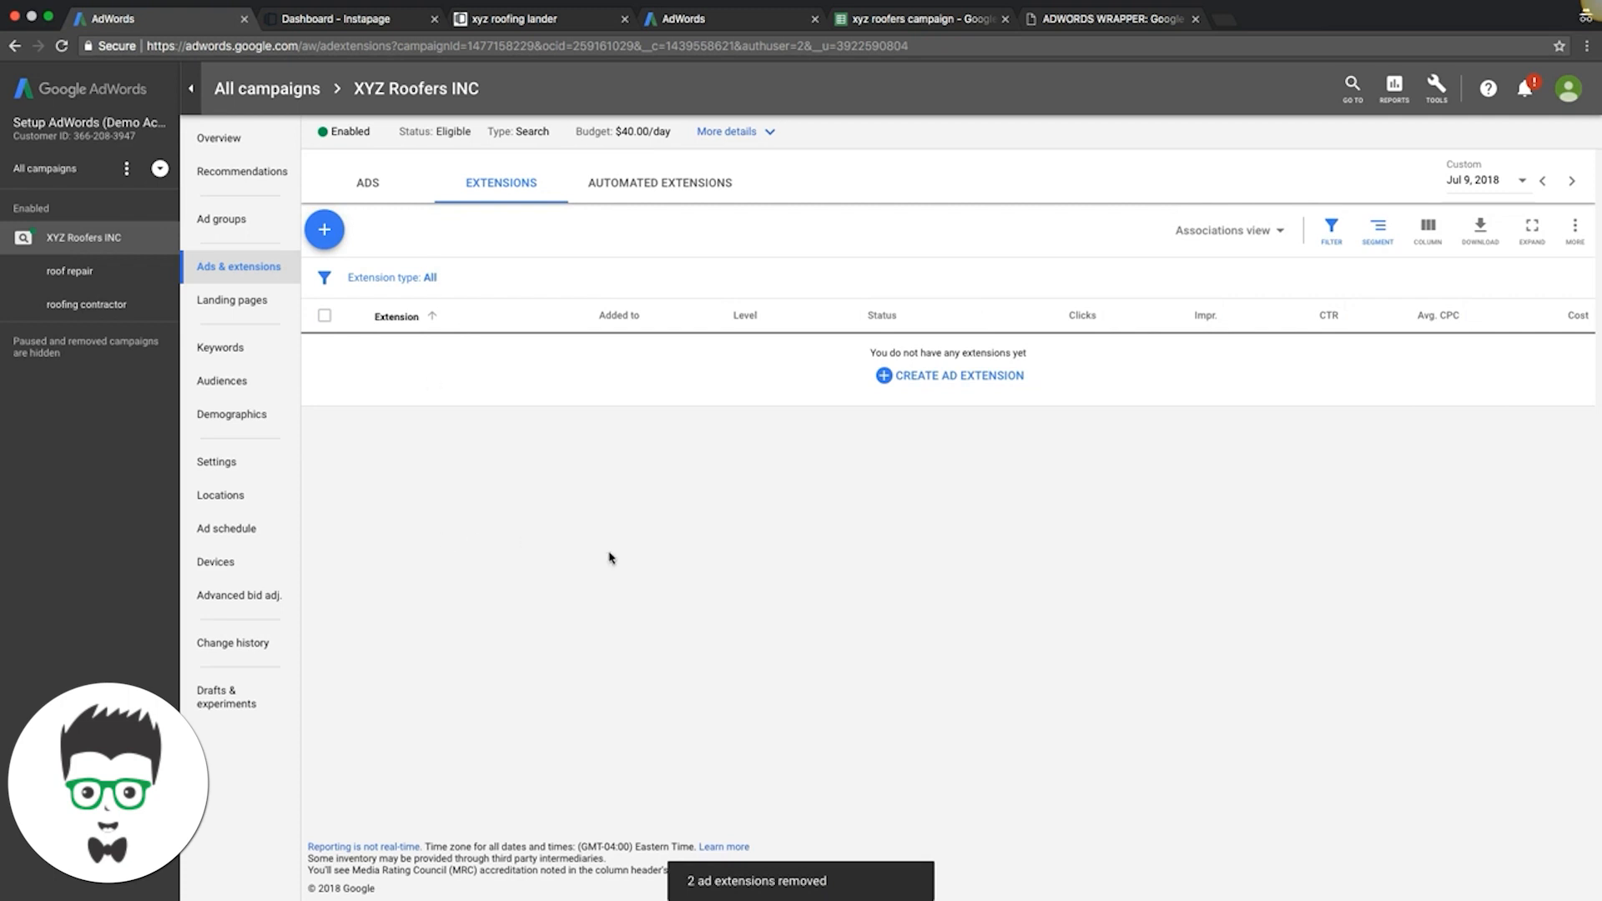
# Examine a new sitelink extension form set to This campaign, including its desktop and mobile previews, and discard it unsaved.
pyautogui.click(325, 237)
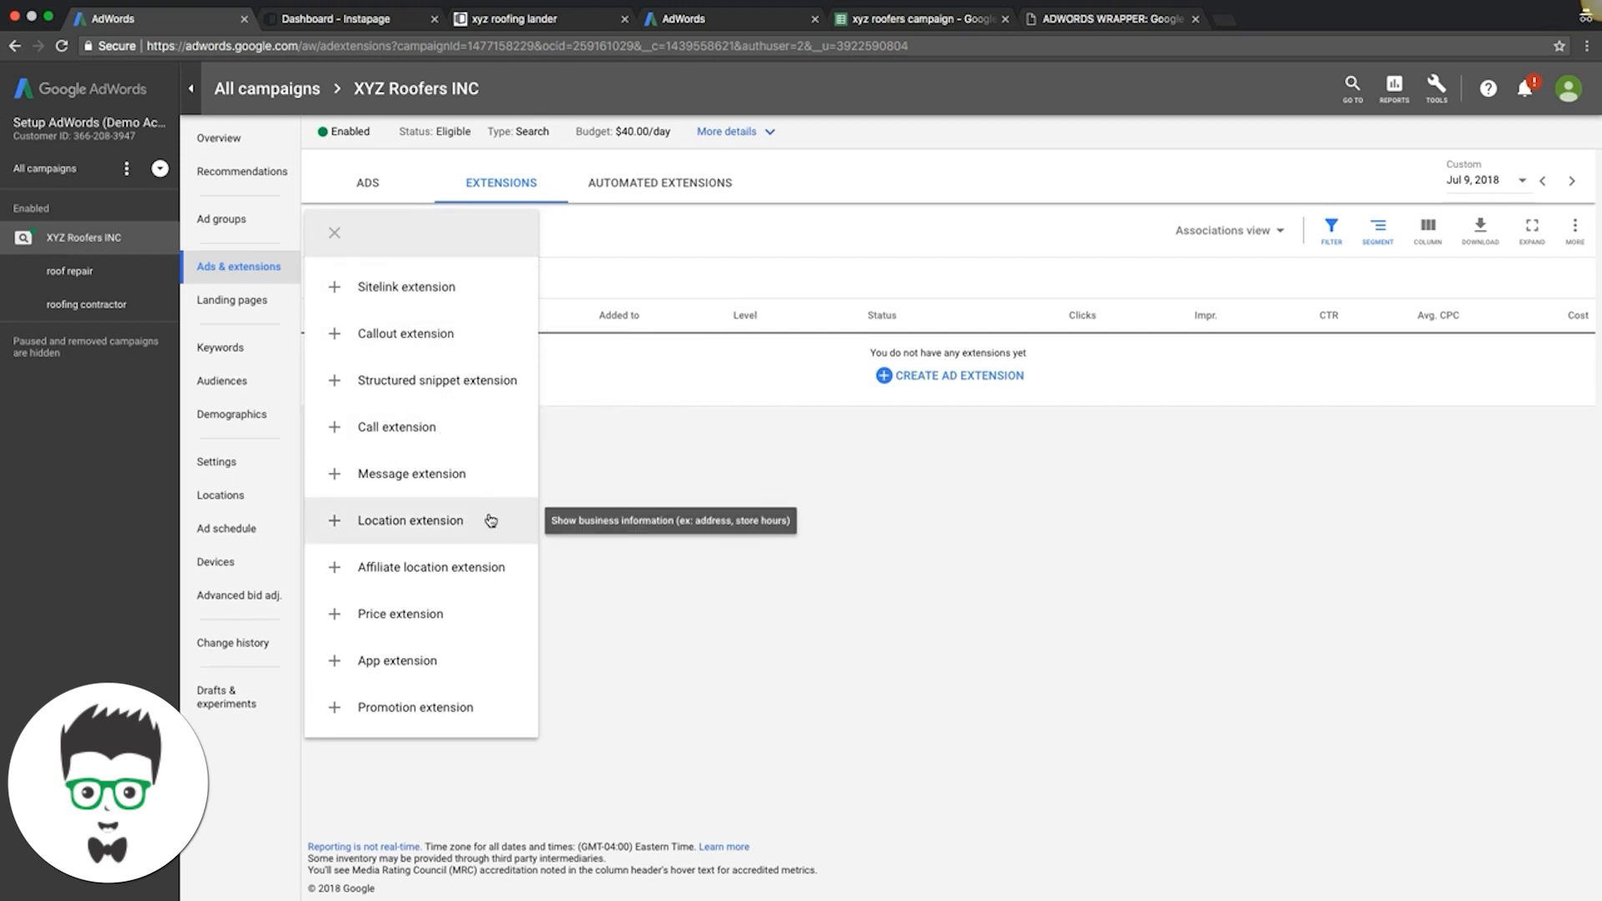
pyautogui.click(372, 305)
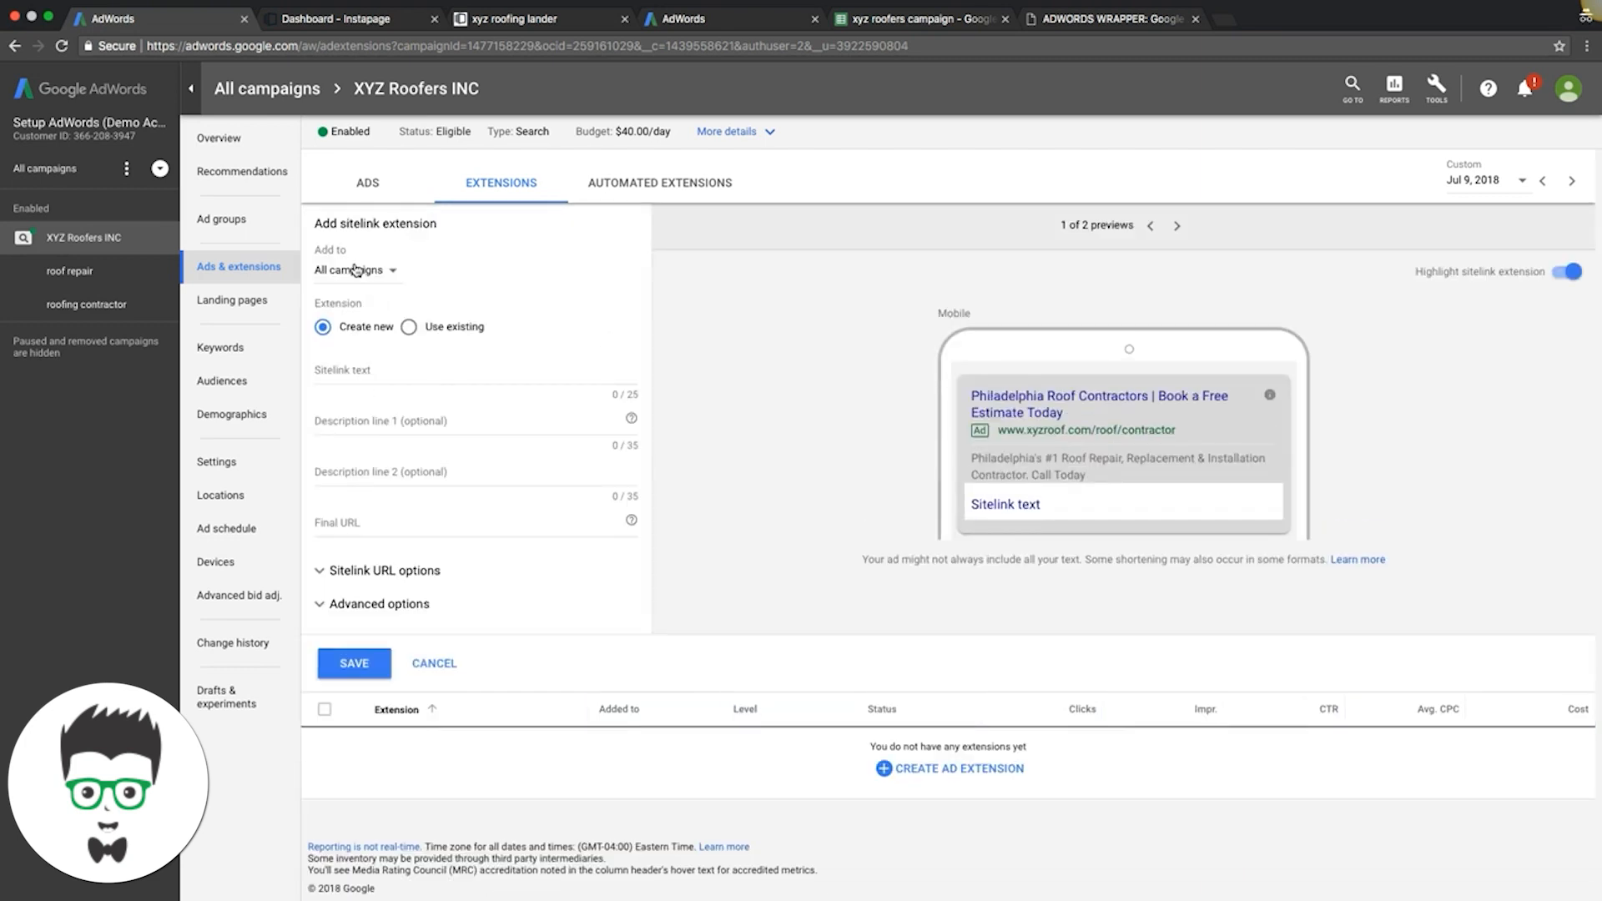
pyautogui.click(355, 269)
pyautogui.click(357, 297)
pyautogui.click(1177, 227)
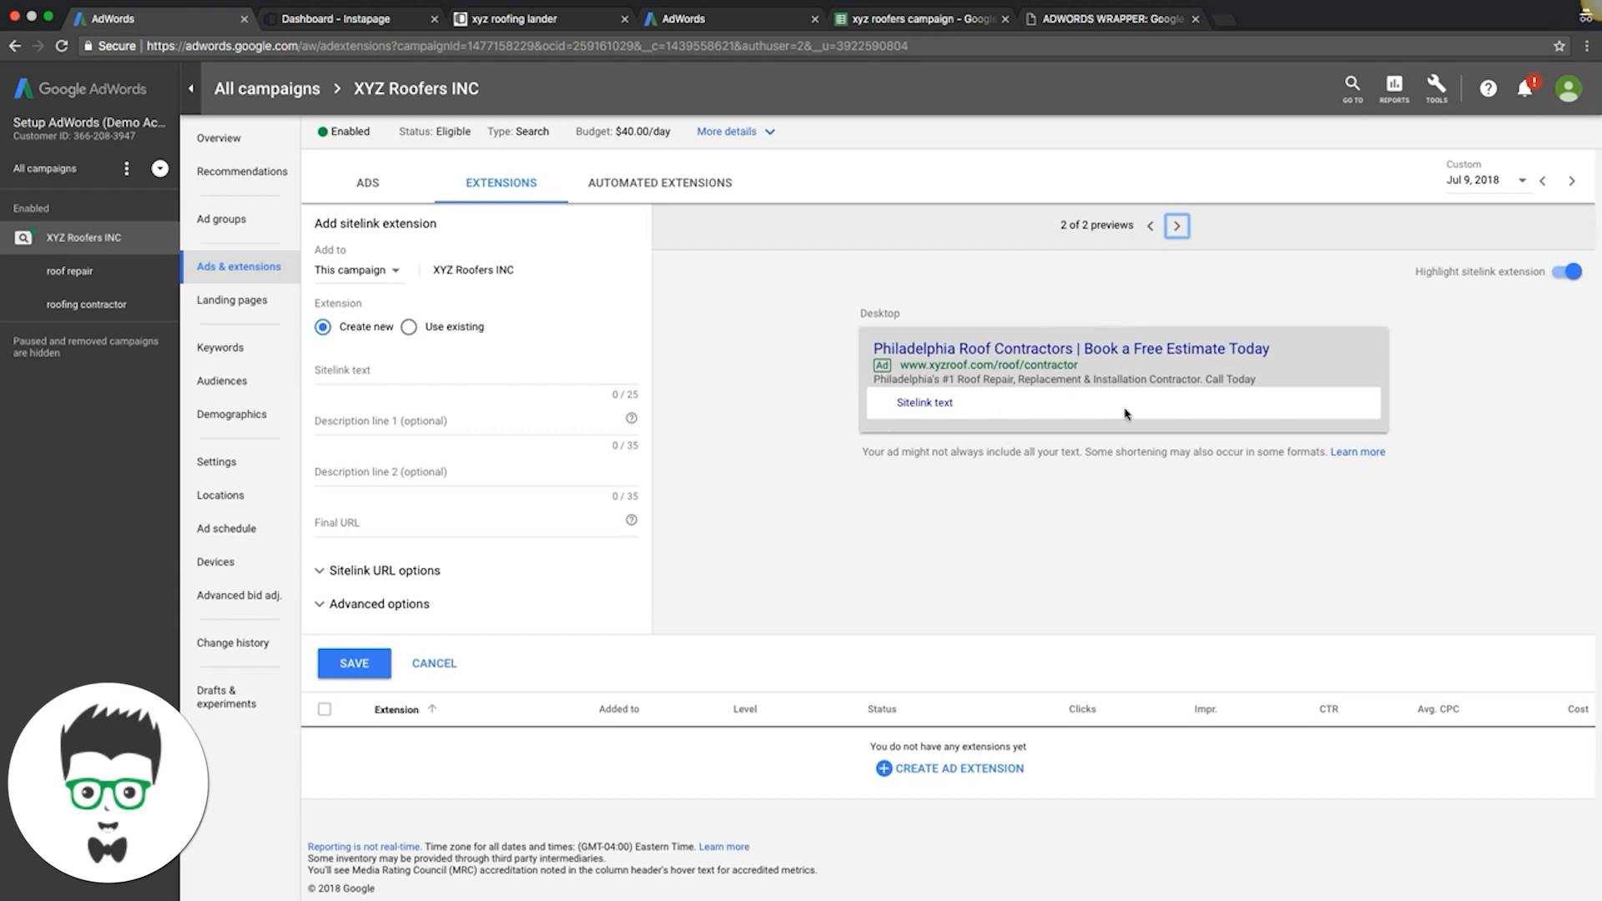
pyautogui.click(1152, 227)
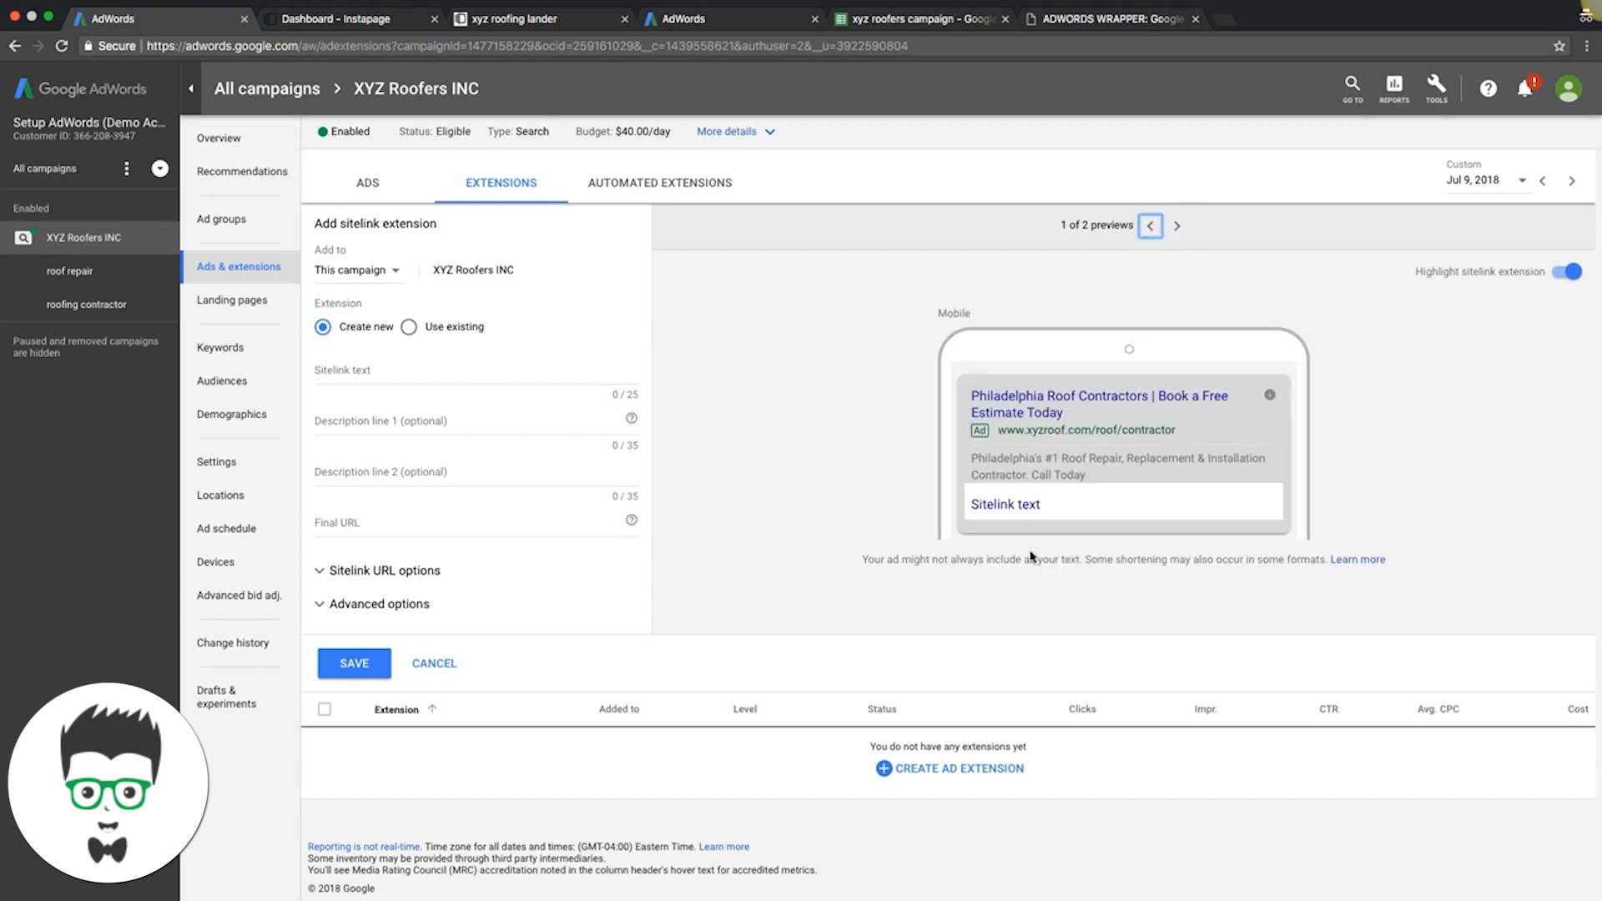
pyautogui.click(349, 368)
pyautogui.click(393, 415)
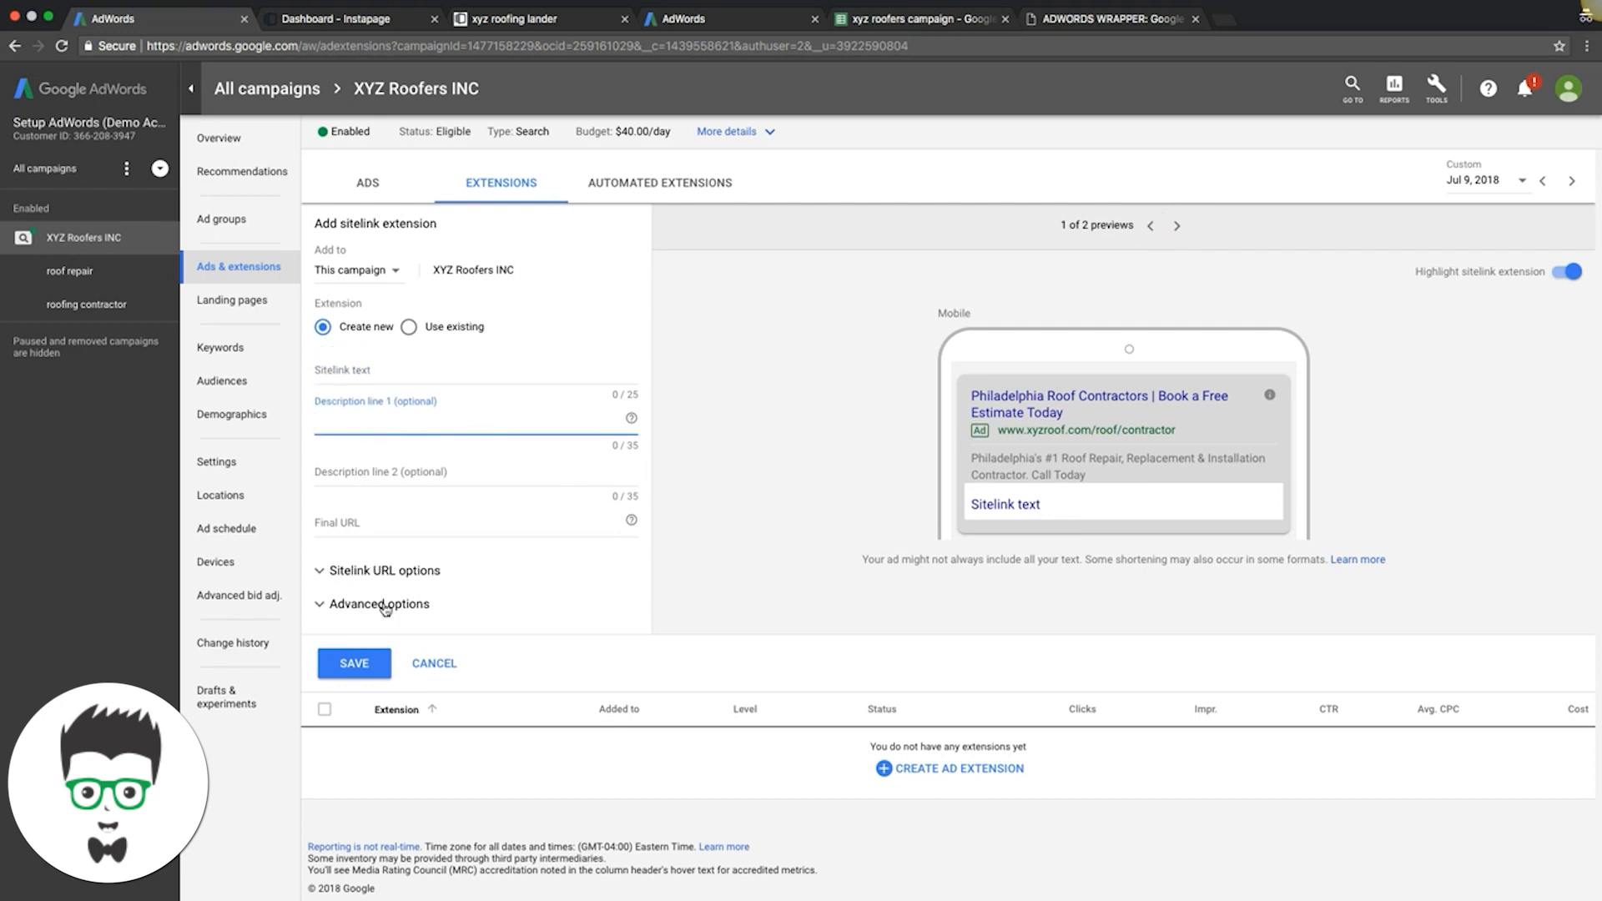
pyautogui.click(445, 665)
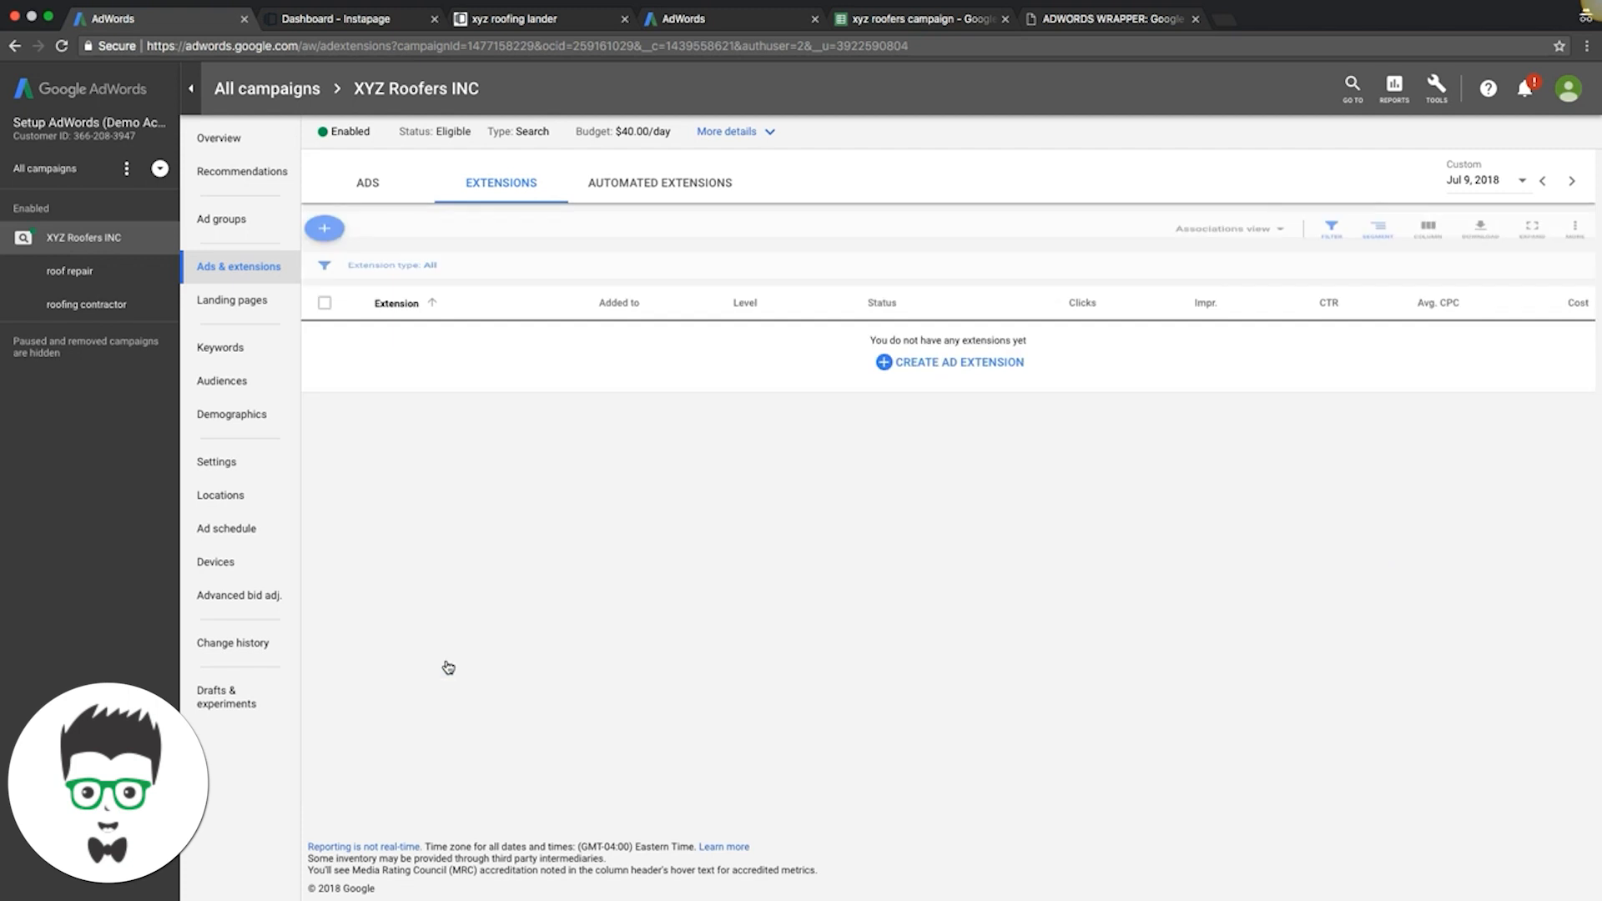
# Examine a new callout extension form set to This campaign and discard it unsaved.
pyautogui.click(325, 230)
pyautogui.click(397, 335)
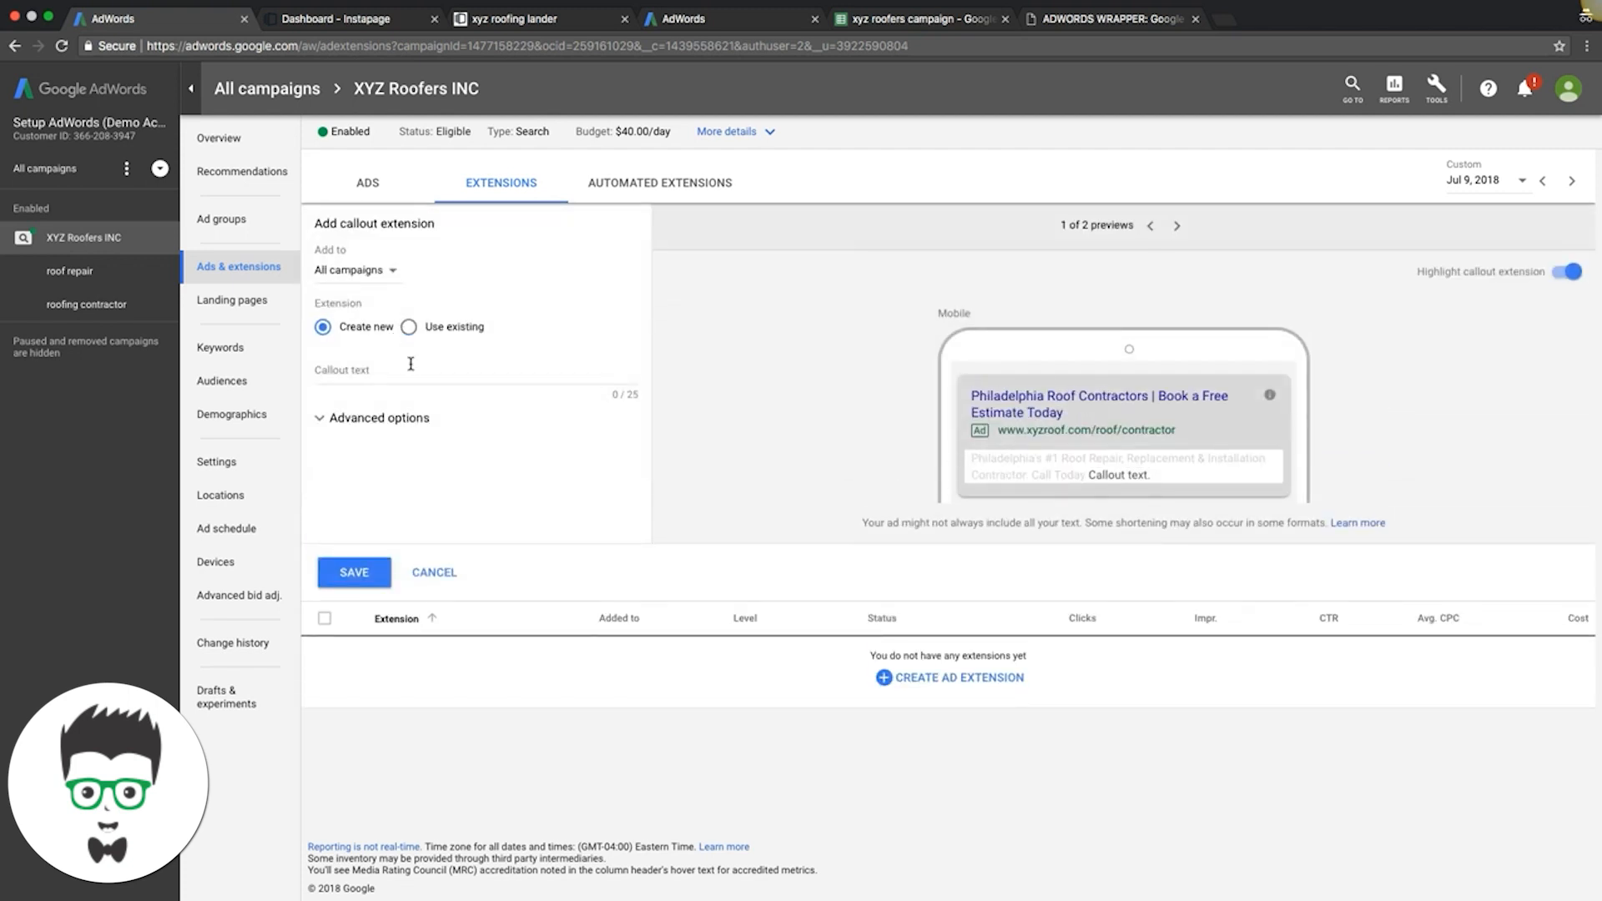
pyautogui.click(362, 273)
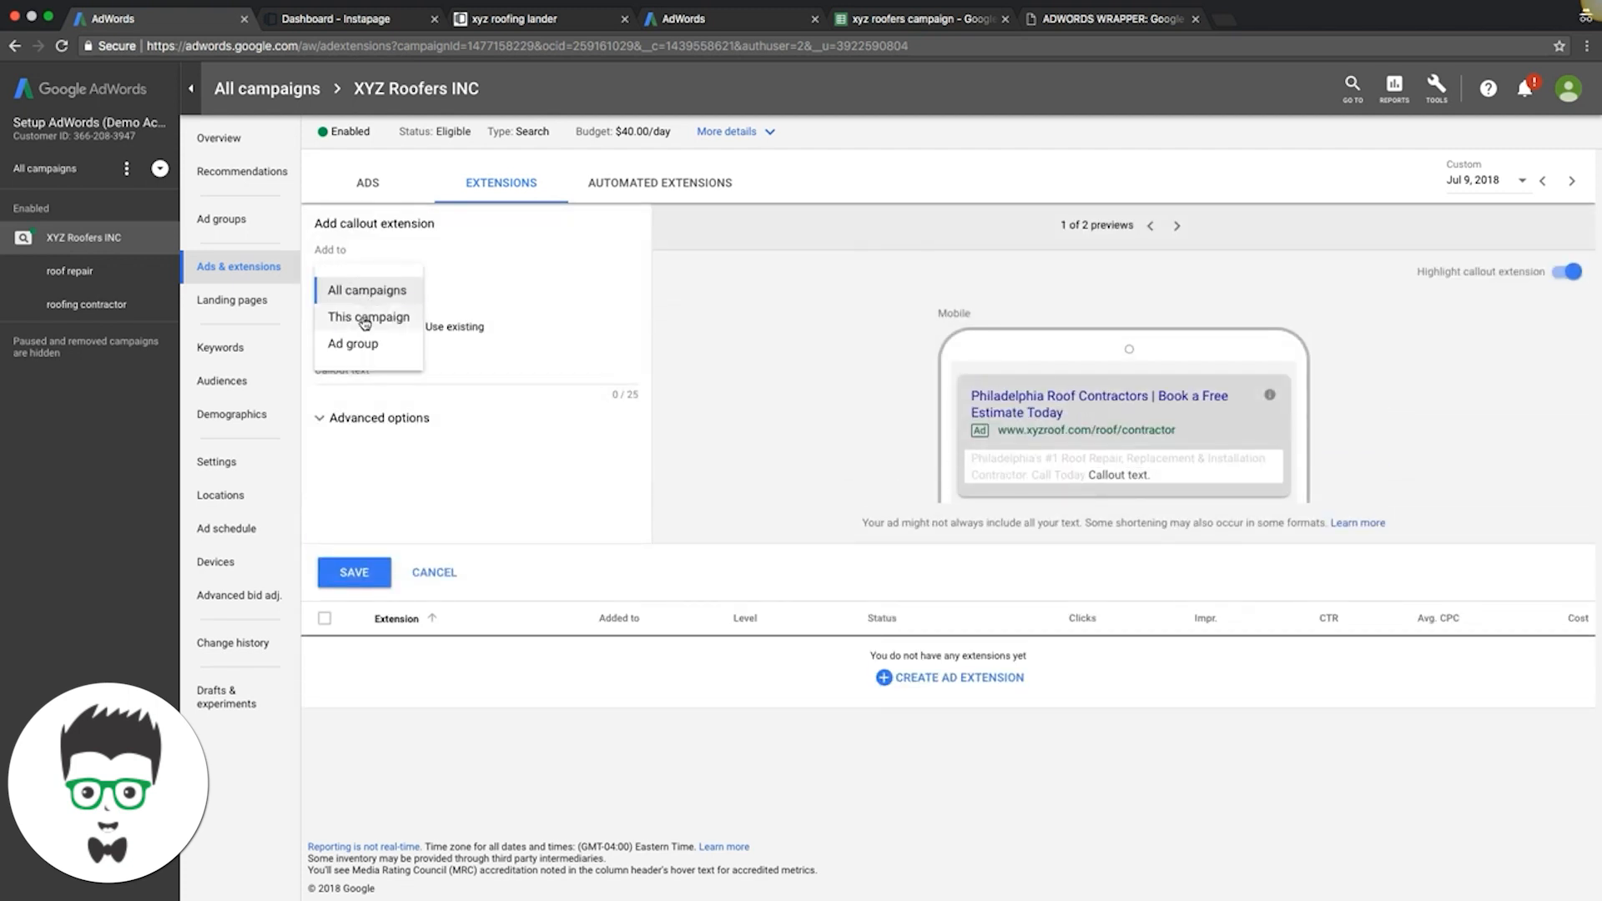
pyautogui.click(366, 320)
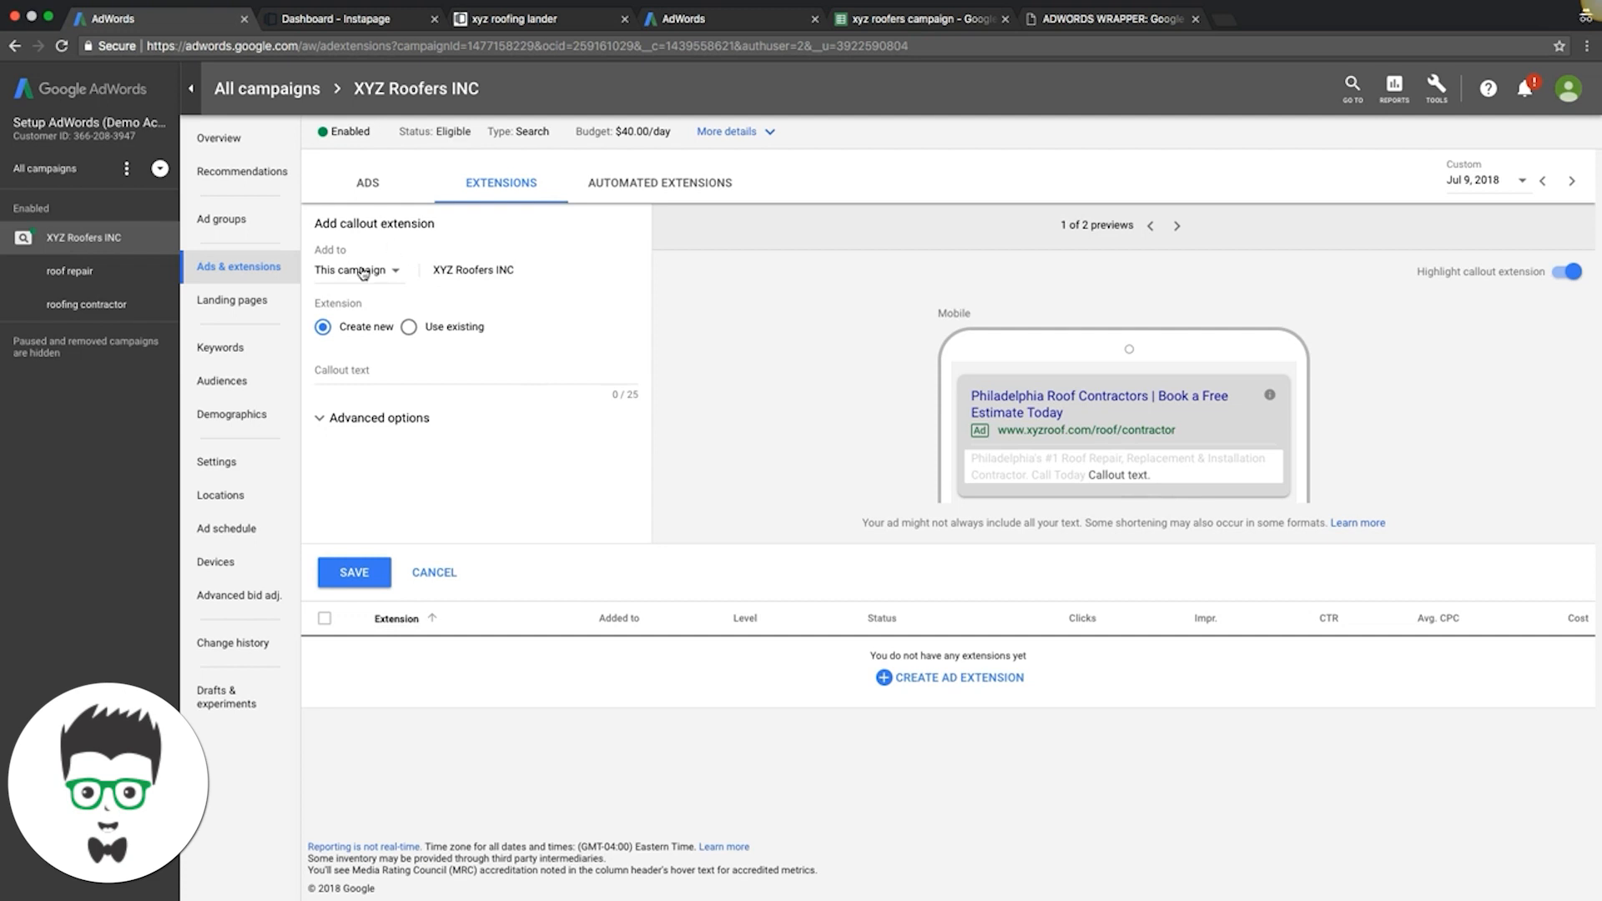
pyautogui.click(434, 572)
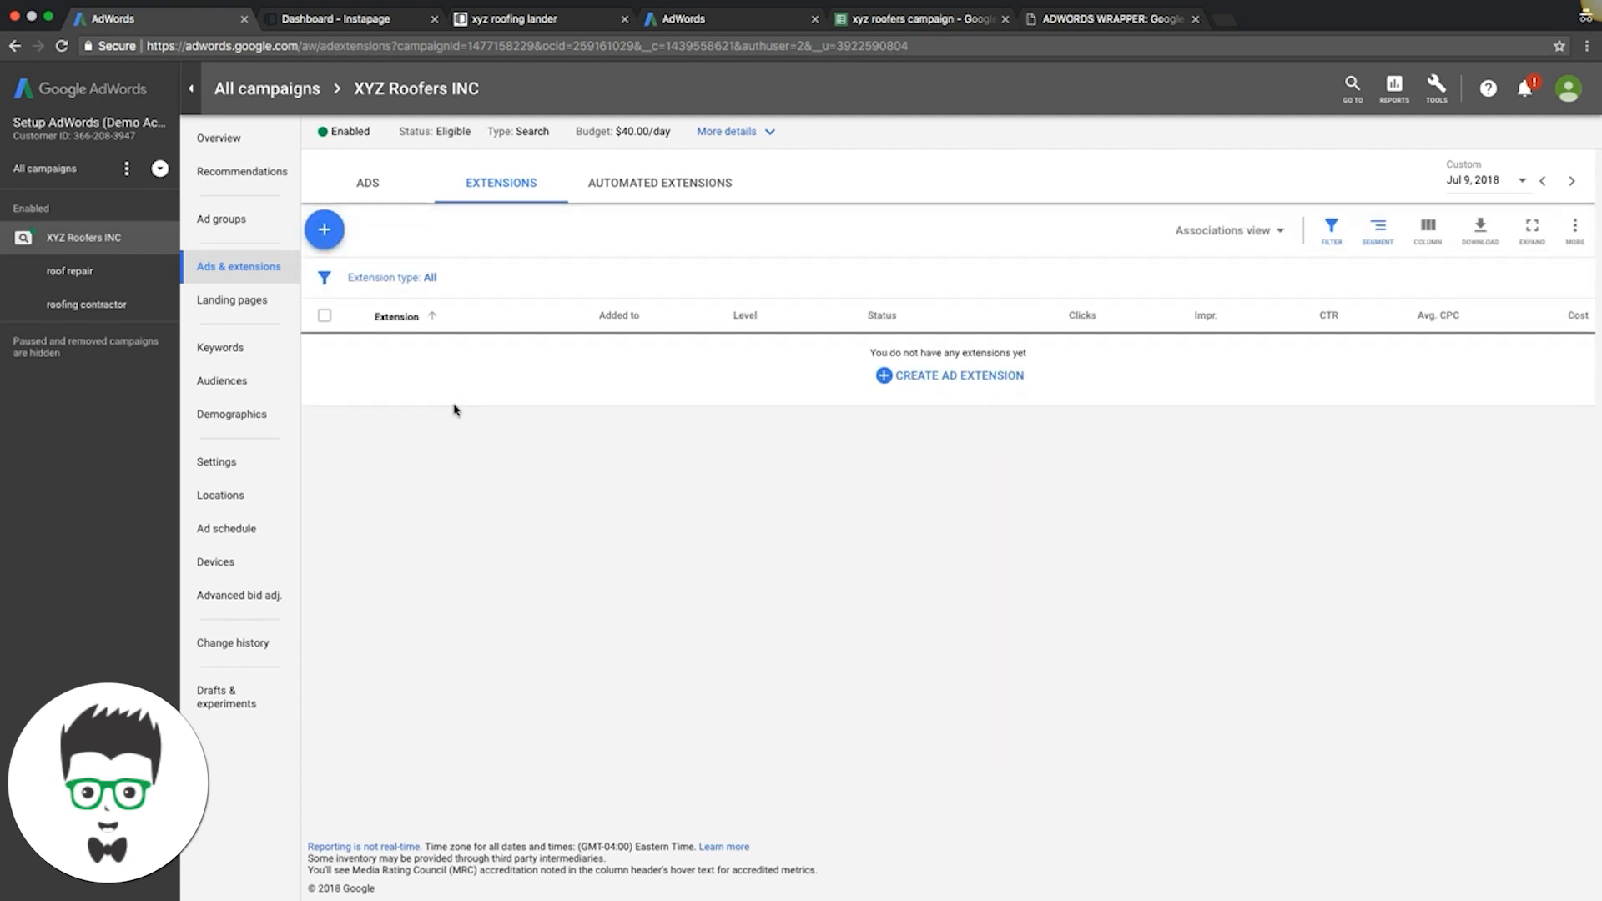
# Examine a new call extension form's phone number, call reporting and Mobile device preference settings, and discard it unsaved.
pyautogui.click(337, 249)
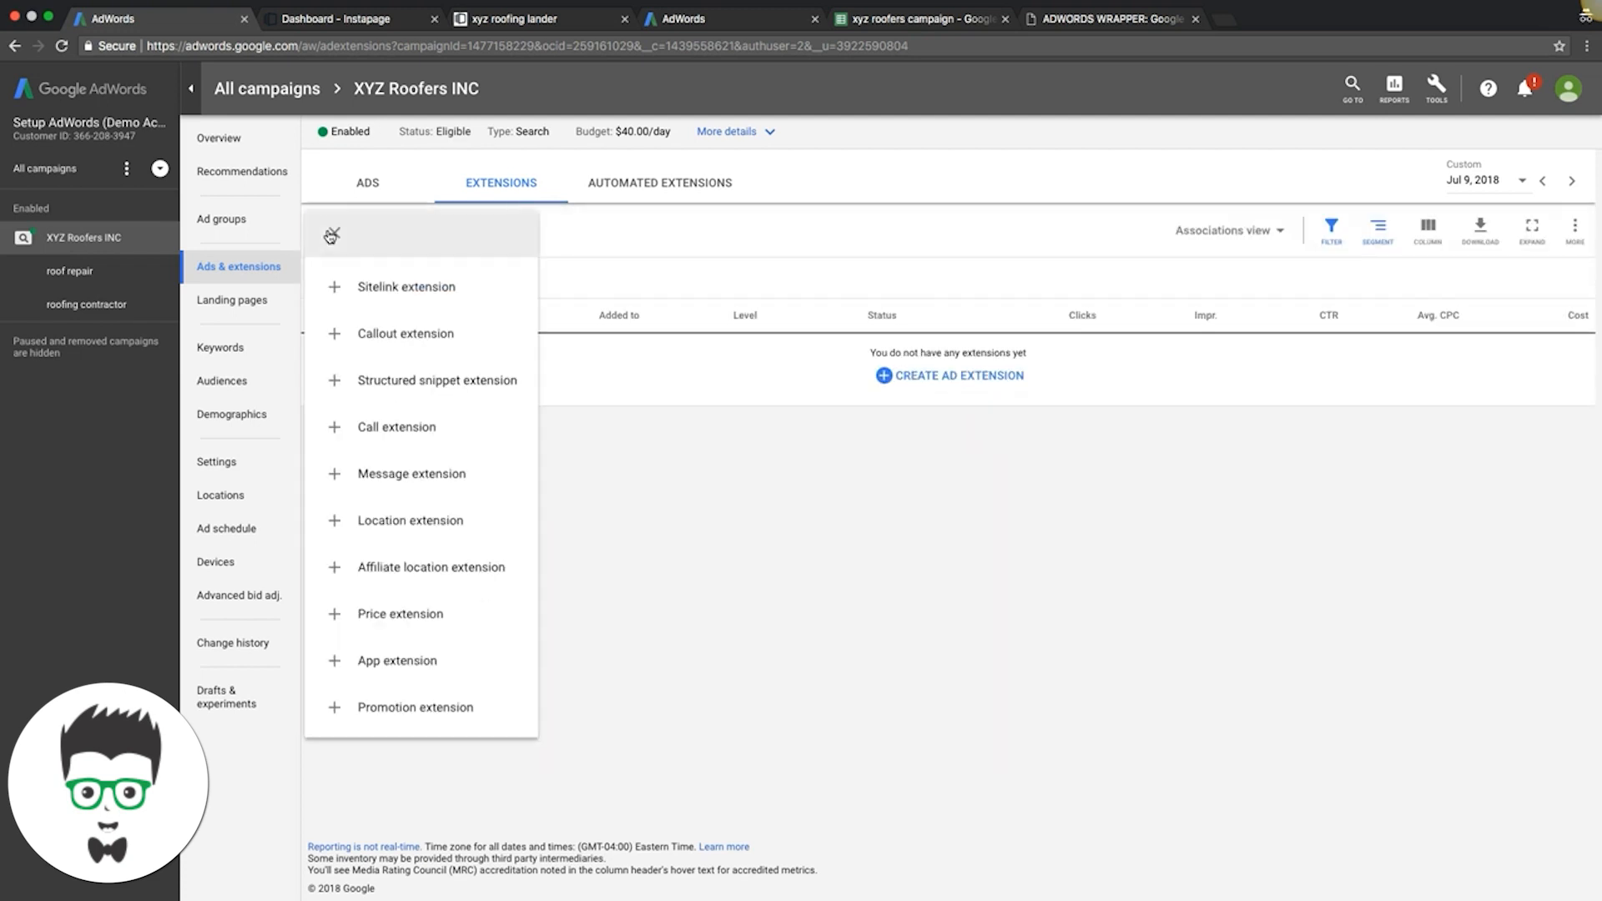
pyautogui.click(399, 427)
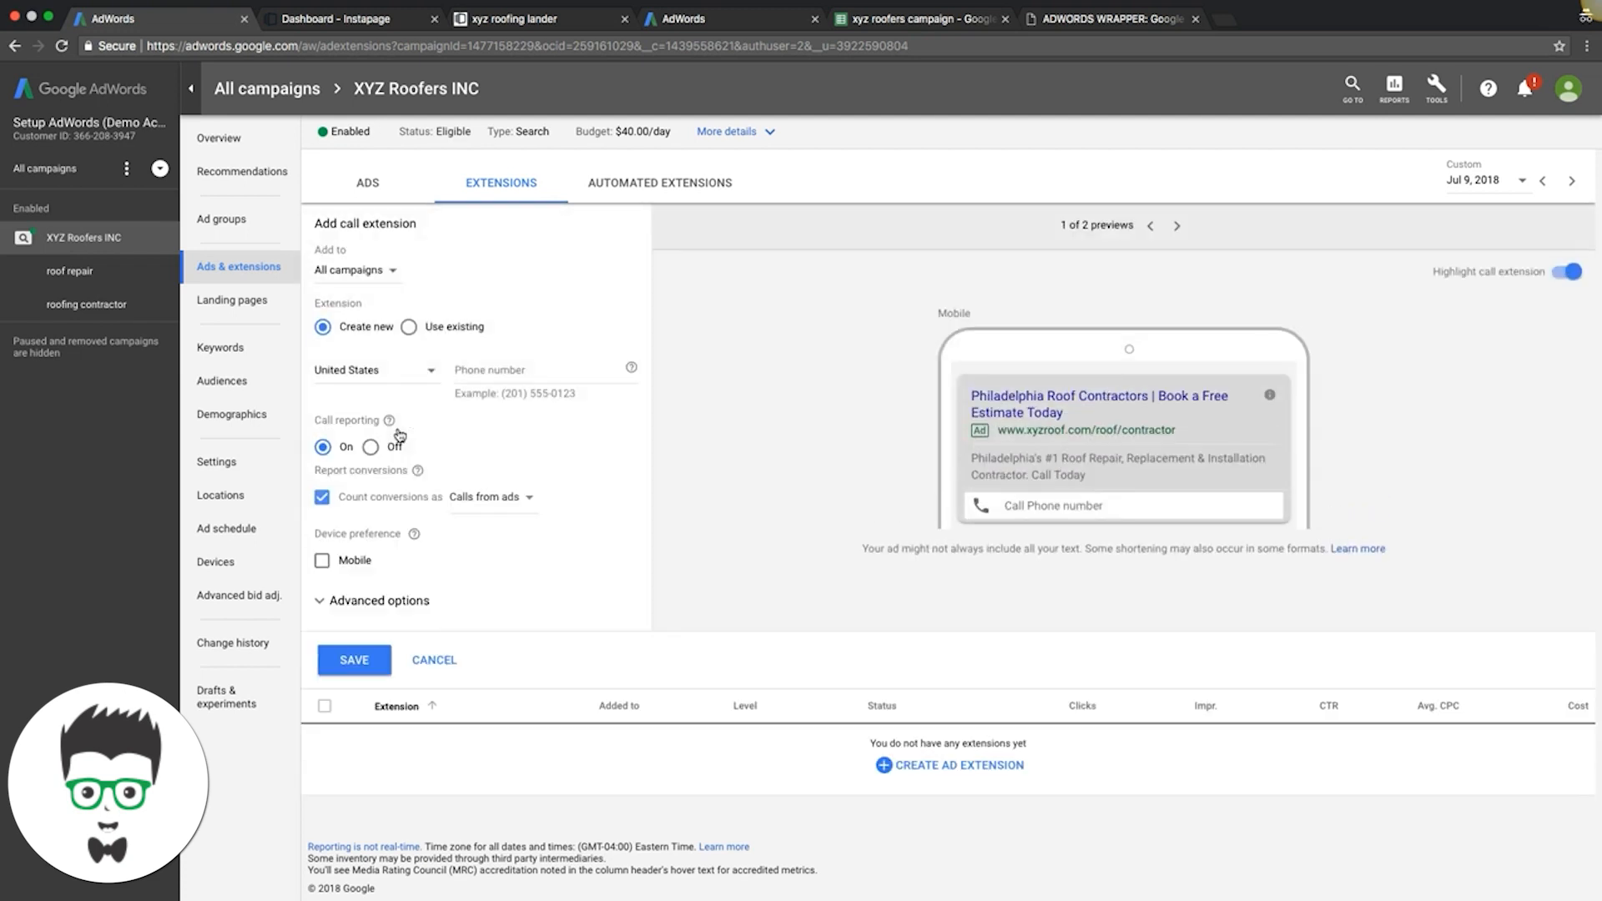
pyautogui.click(482, 376)
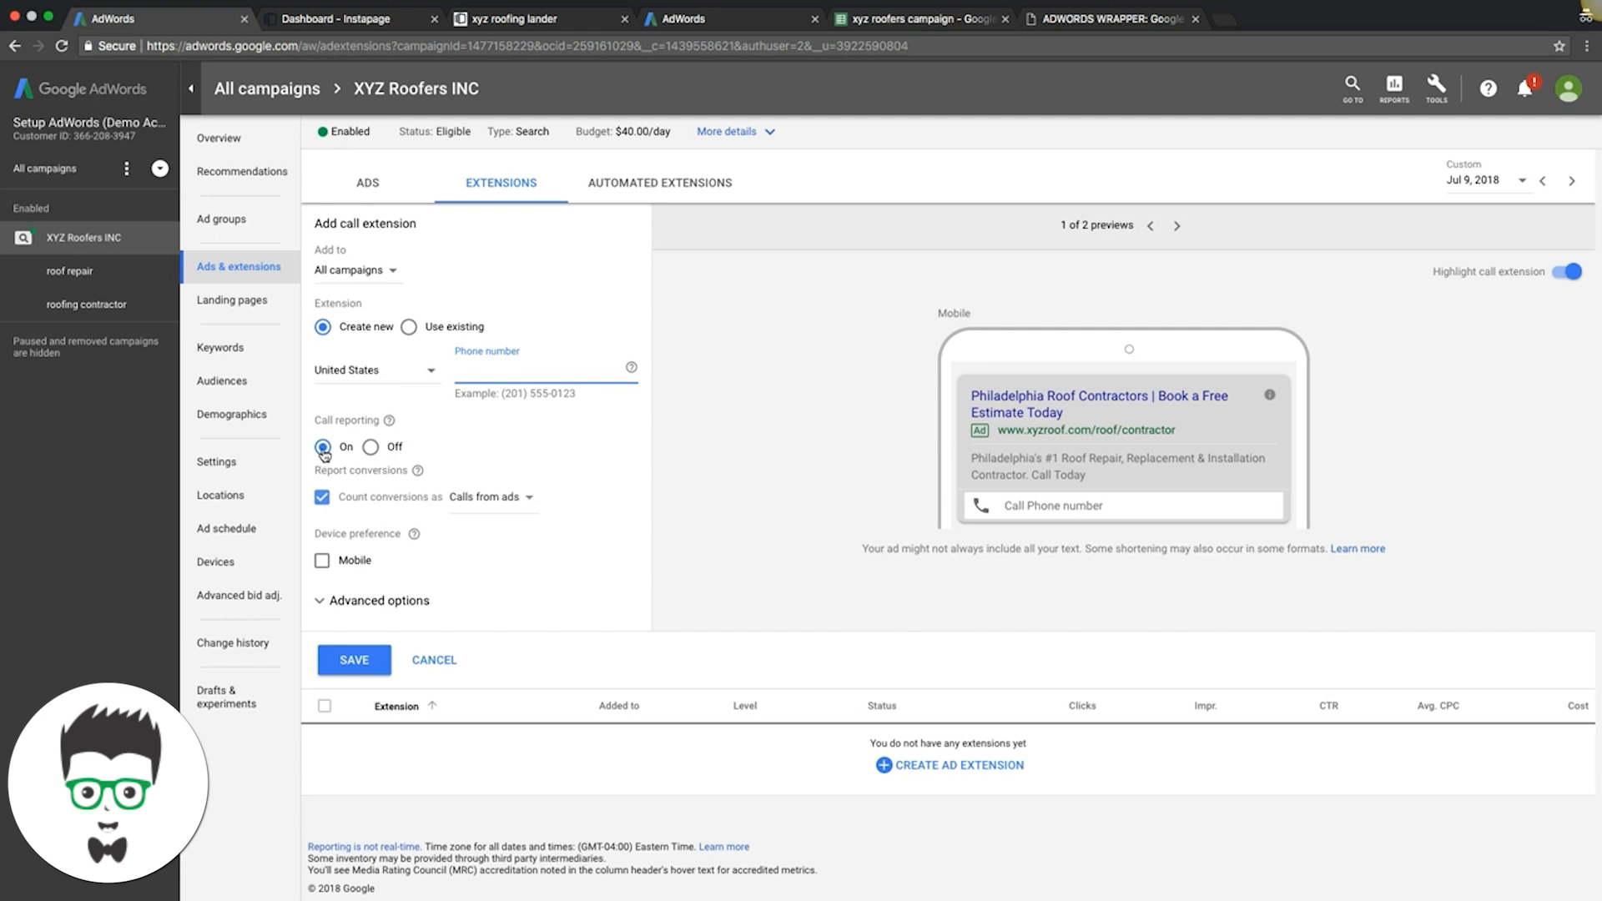
pyautogui.moveTo(393, 429)
pyautogui.click(326, 560)
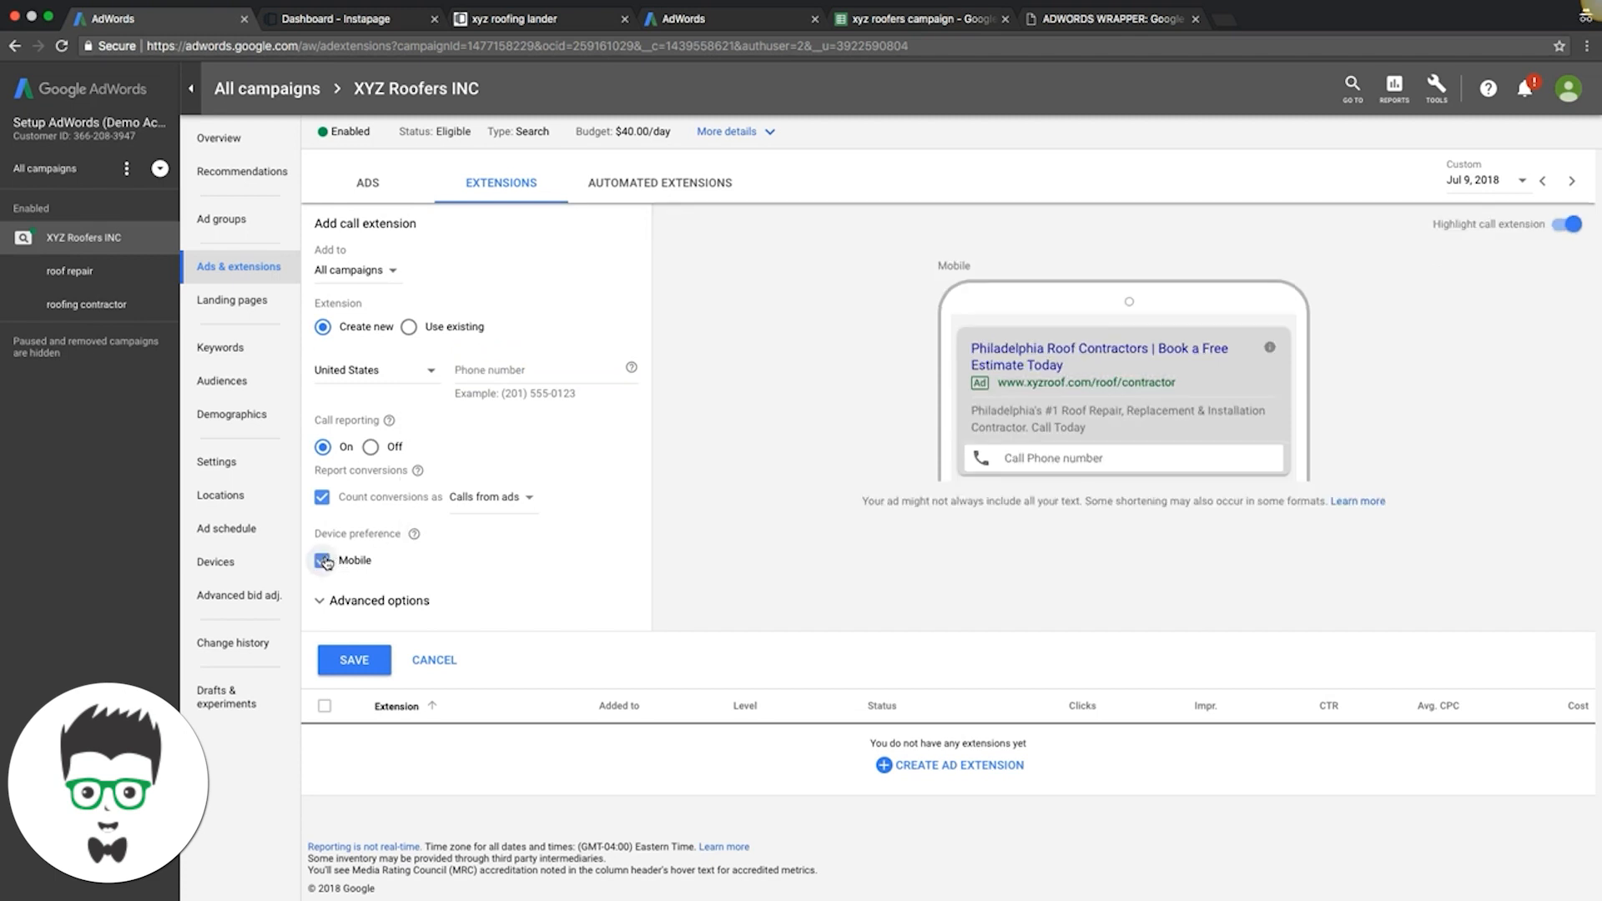
pyautogui.click(433, 659)
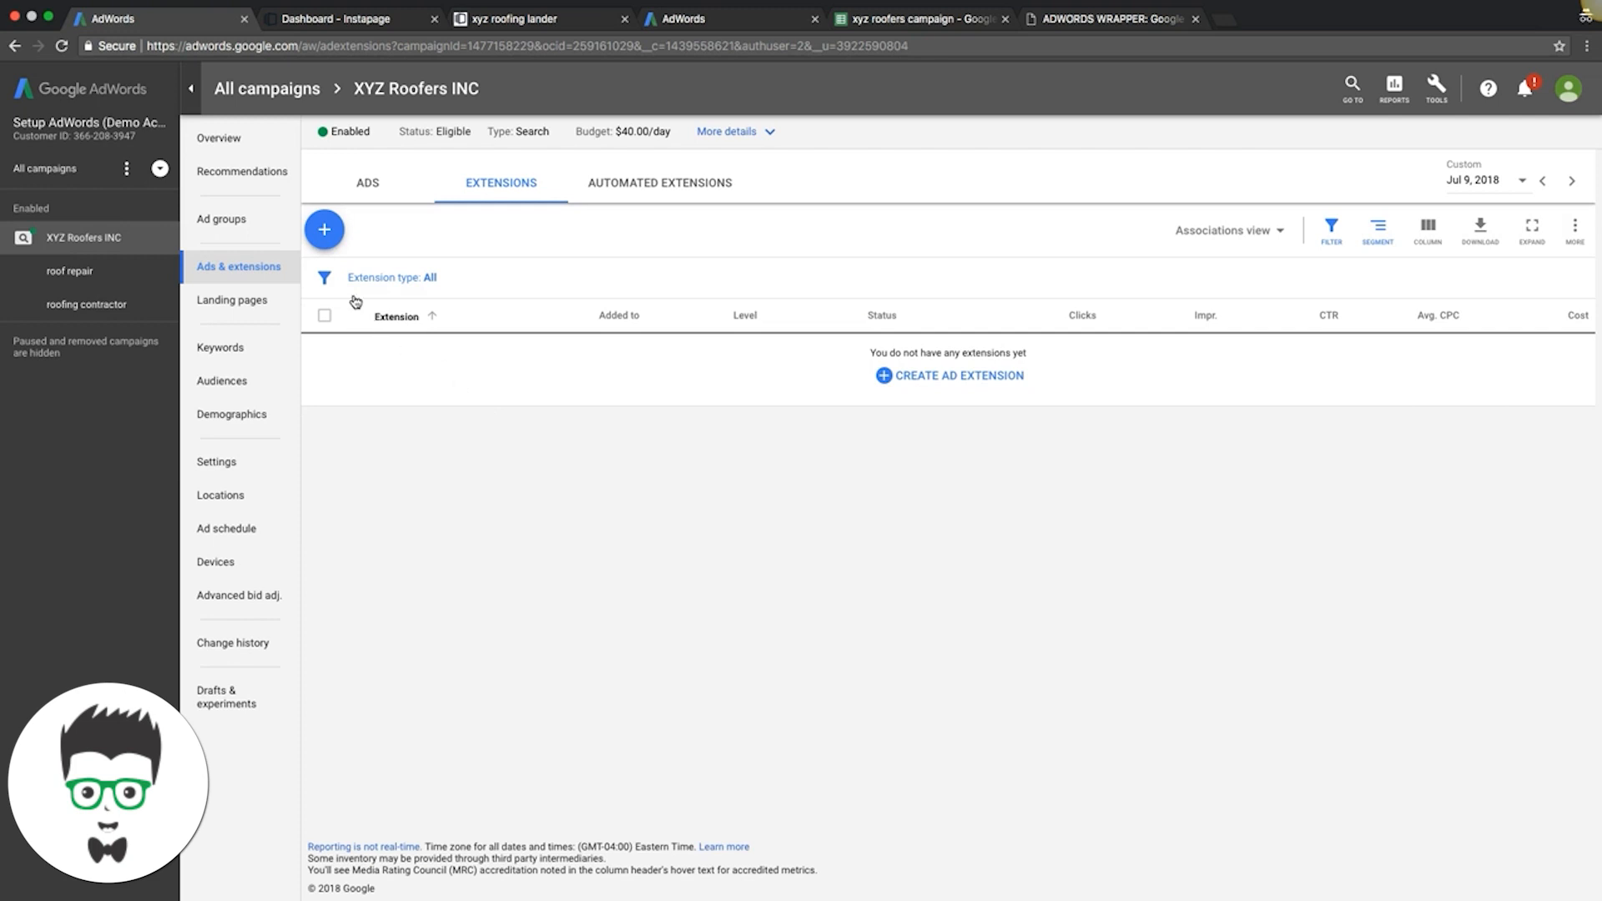
# Examine the location extension setup and the message extension form, discarding both unsaved.
pyautogui.click(325, 230)
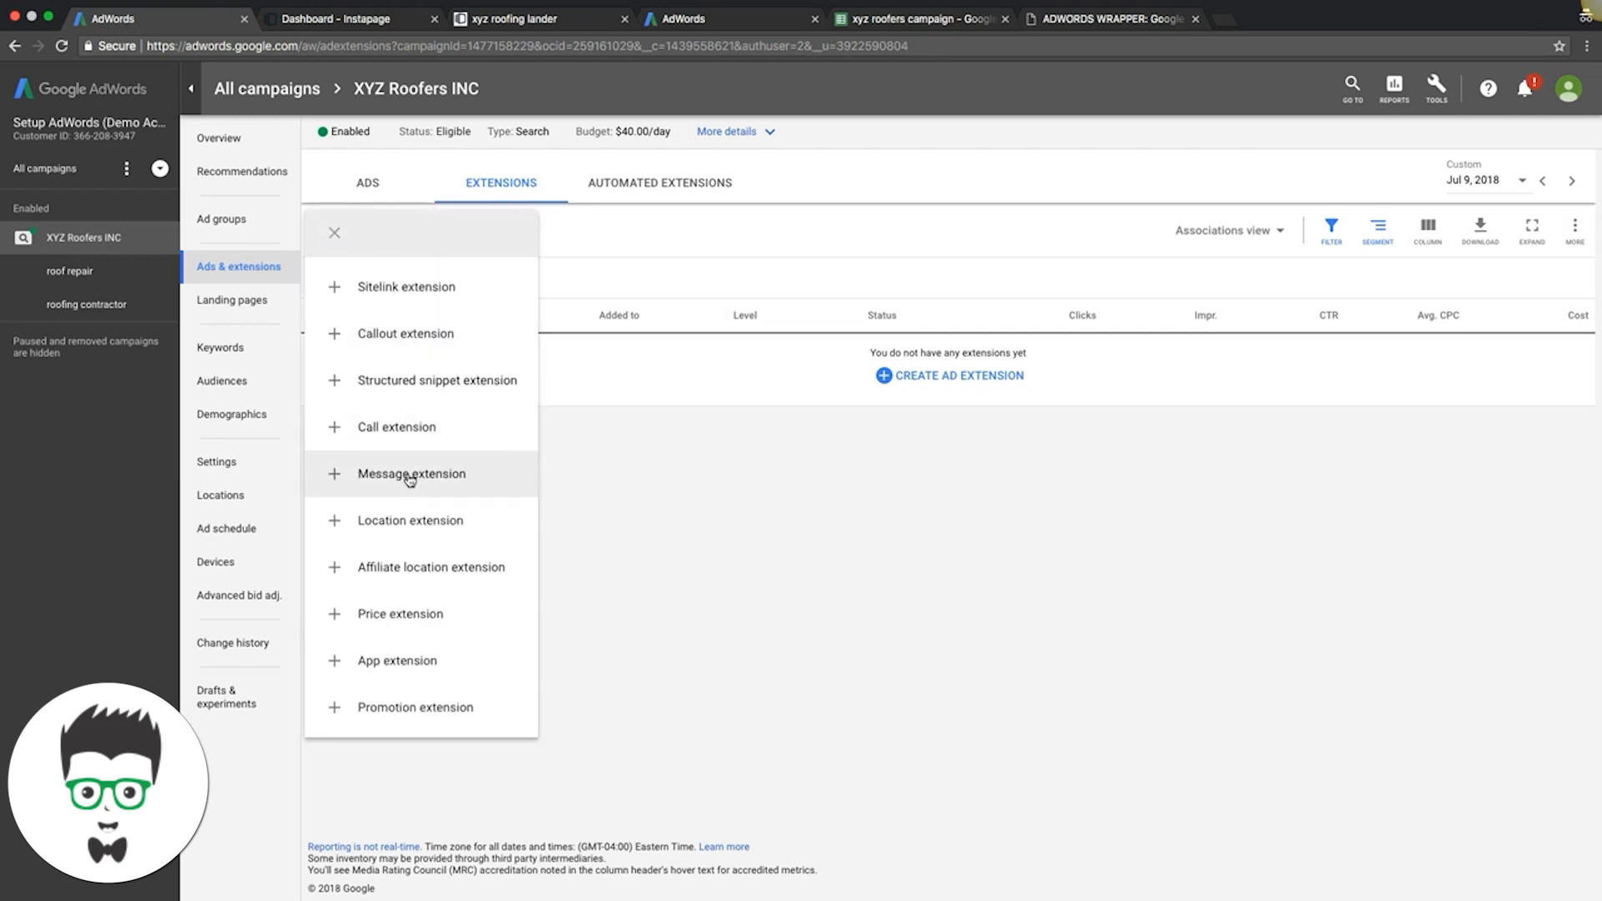
pyautogui.click(402, 515)
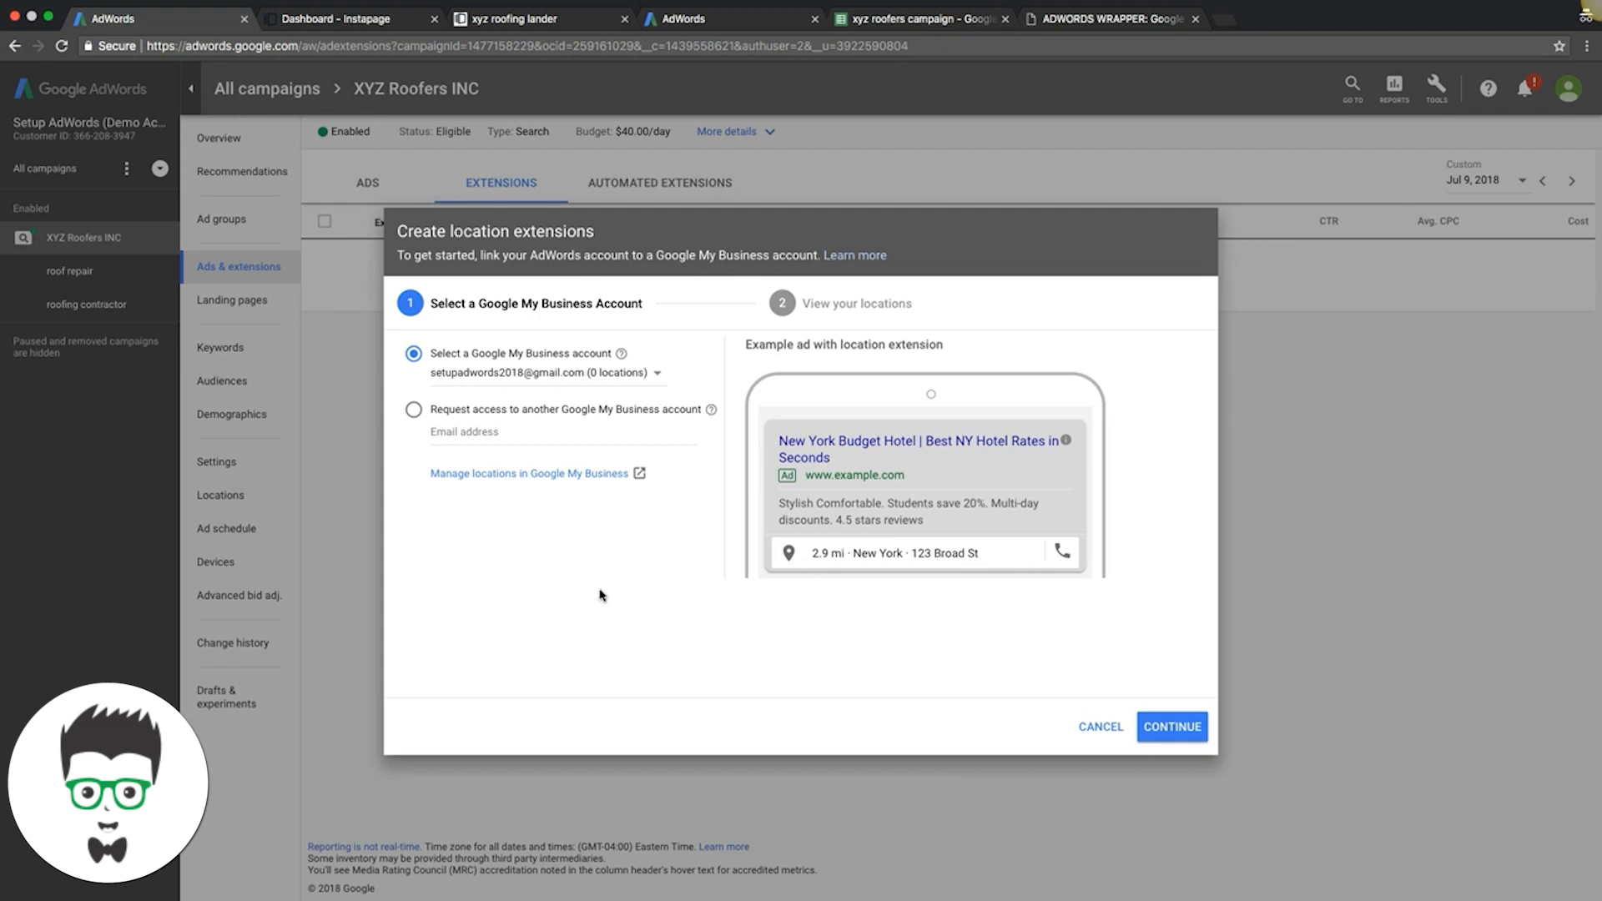
pyautogui.click(1099, 726)
pyautogui.click(324, 229)
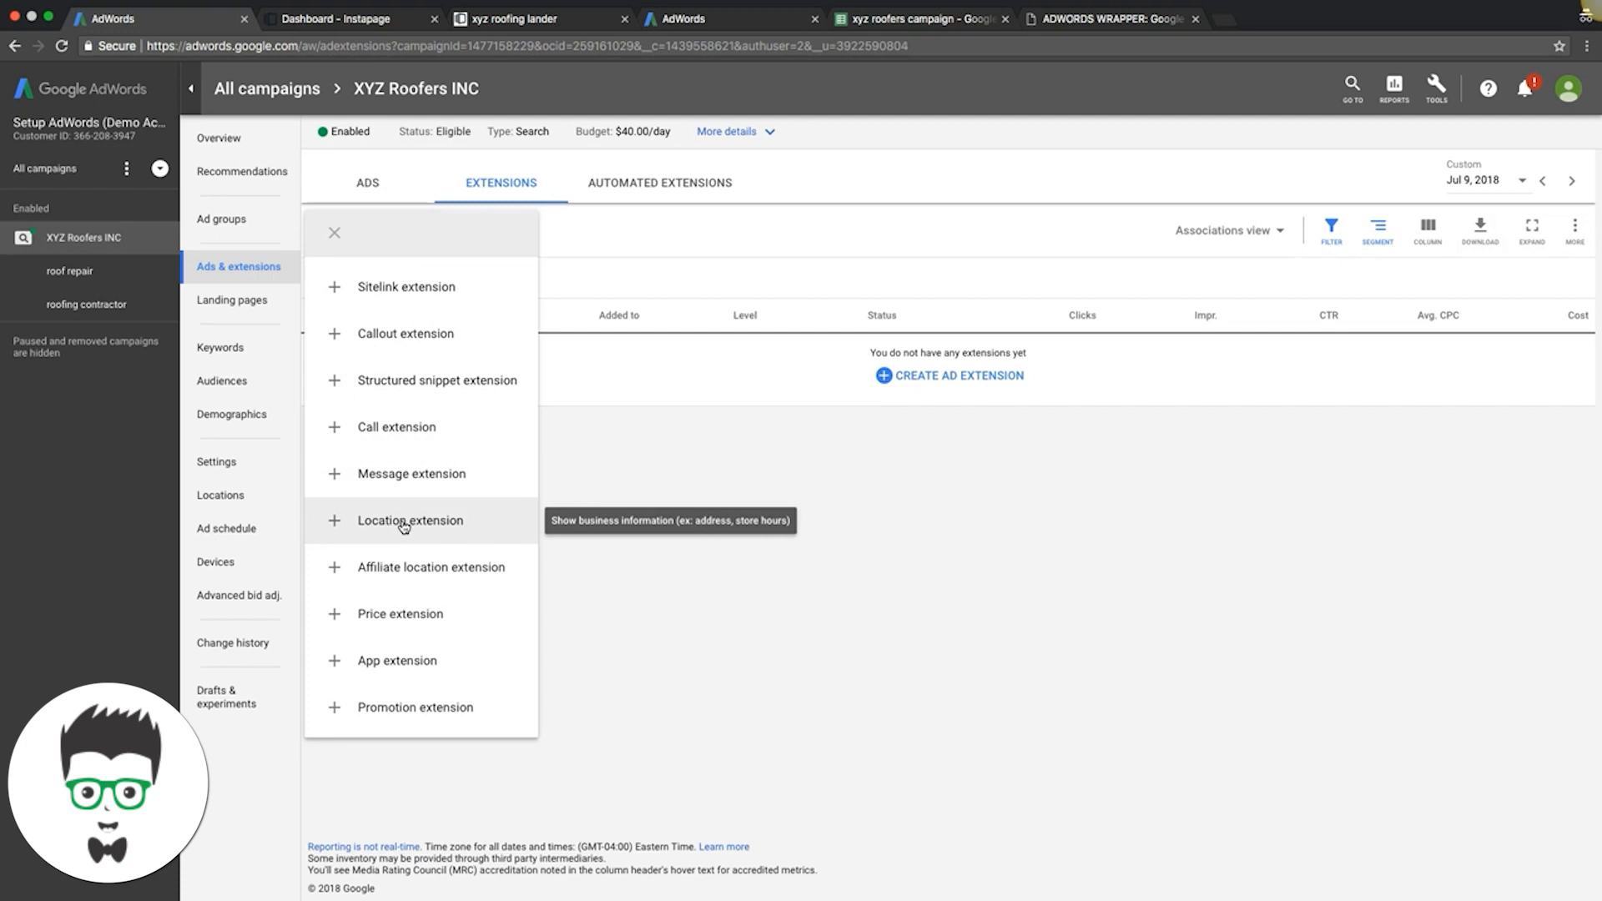
pyautogui.click(389, 489)
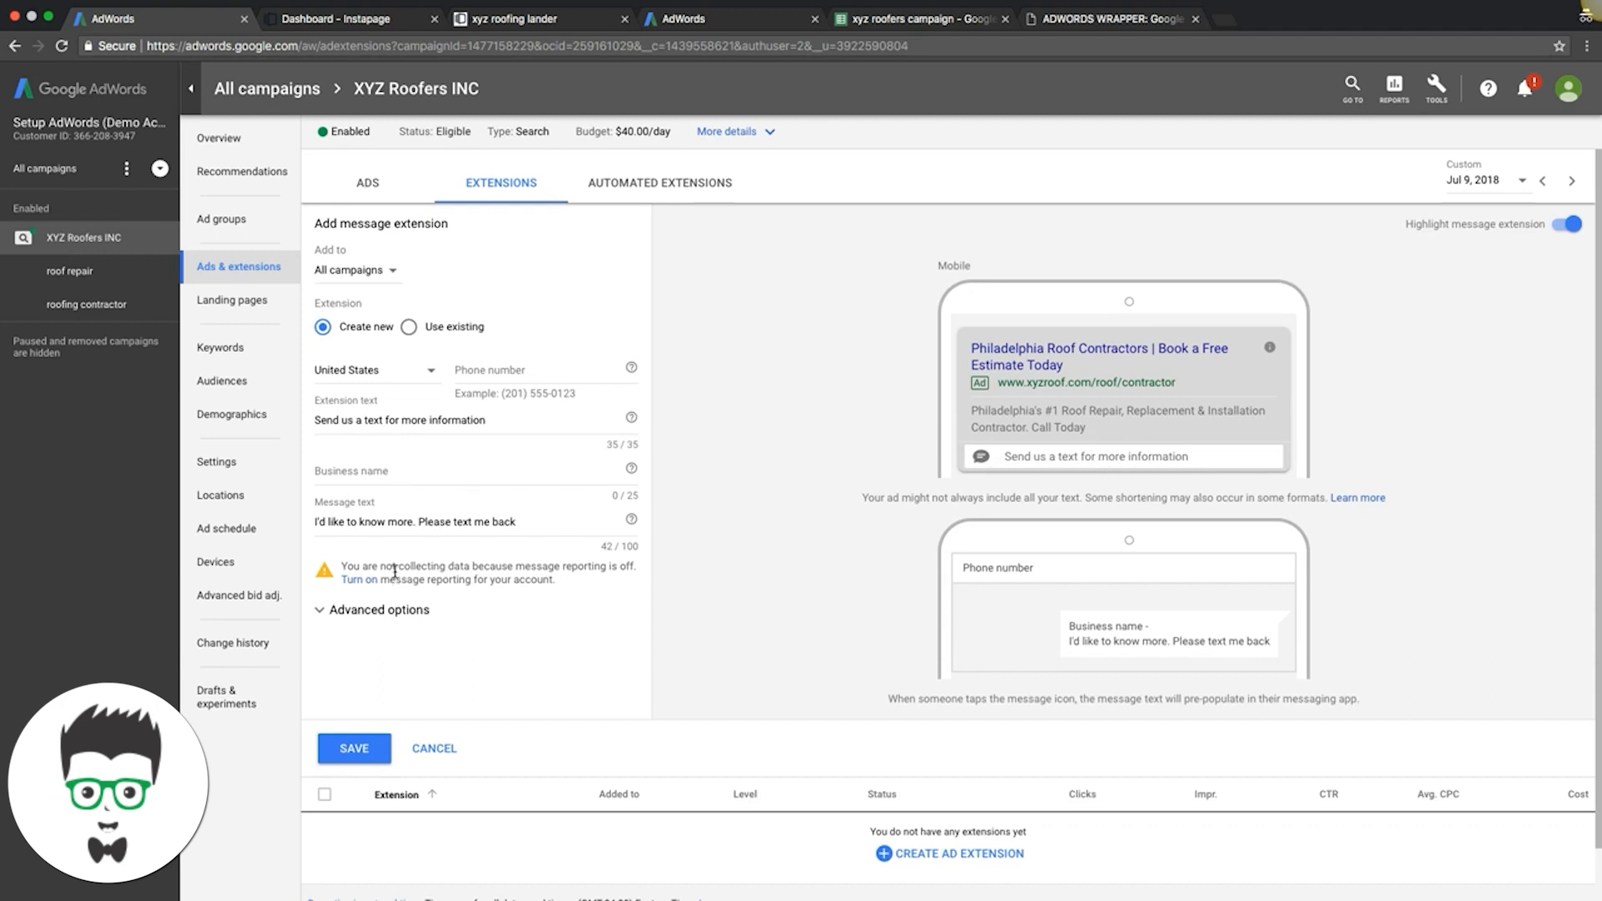
pyautogui.click(434, 753)
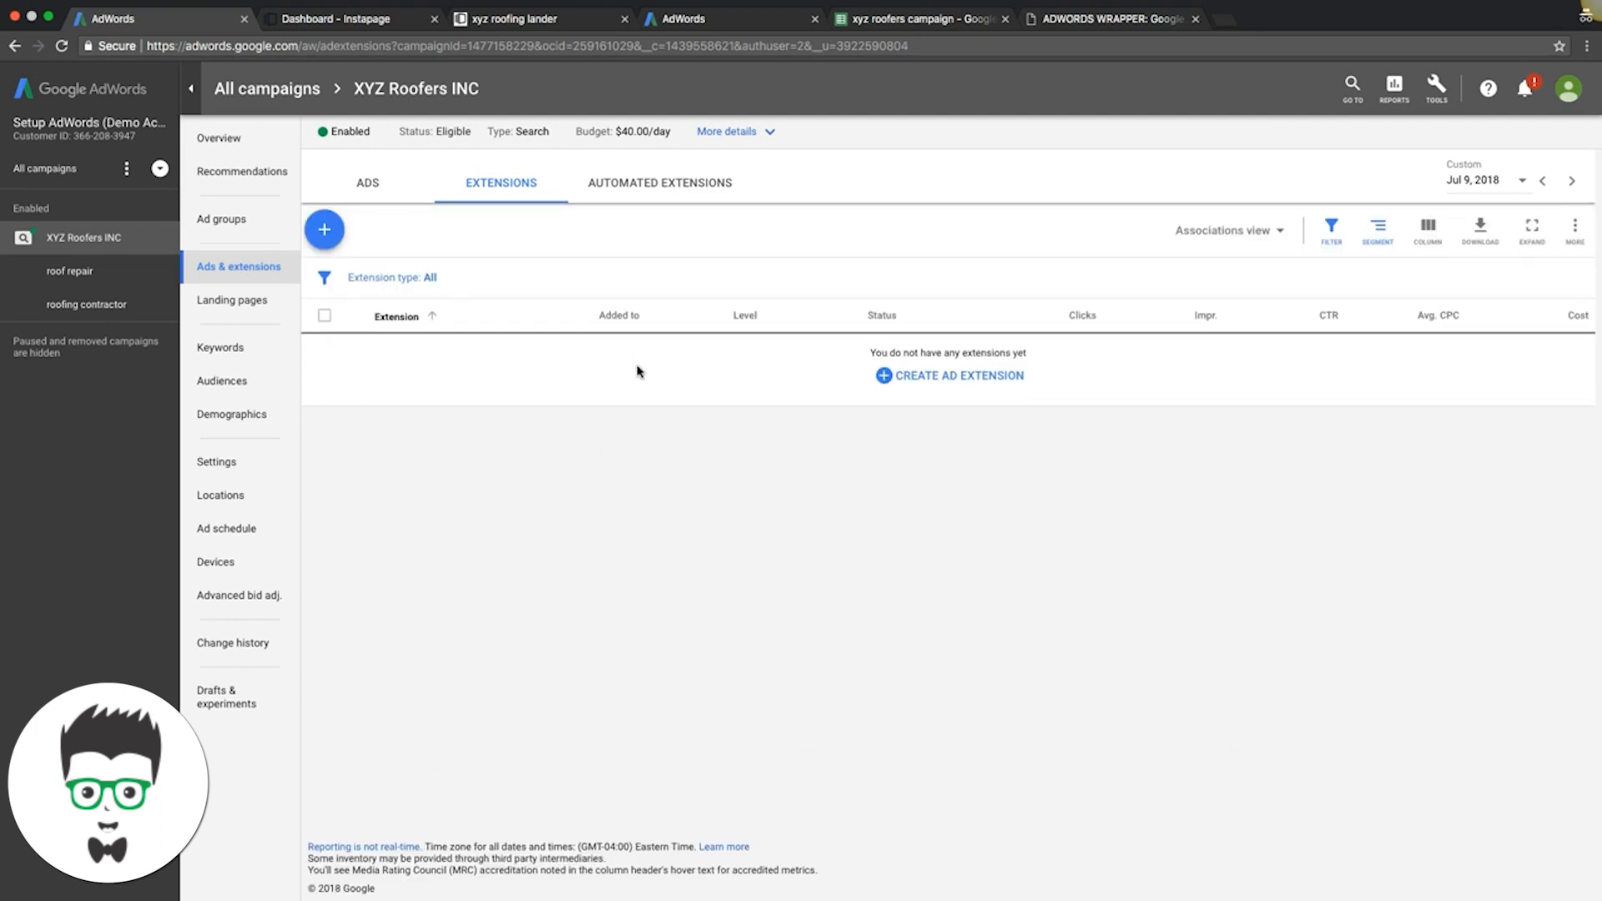
# Review the campaign's ad groups, the keywords in the roof repair ad group and the campaign-wide keyword list.
pyautogui.click(224, 223)
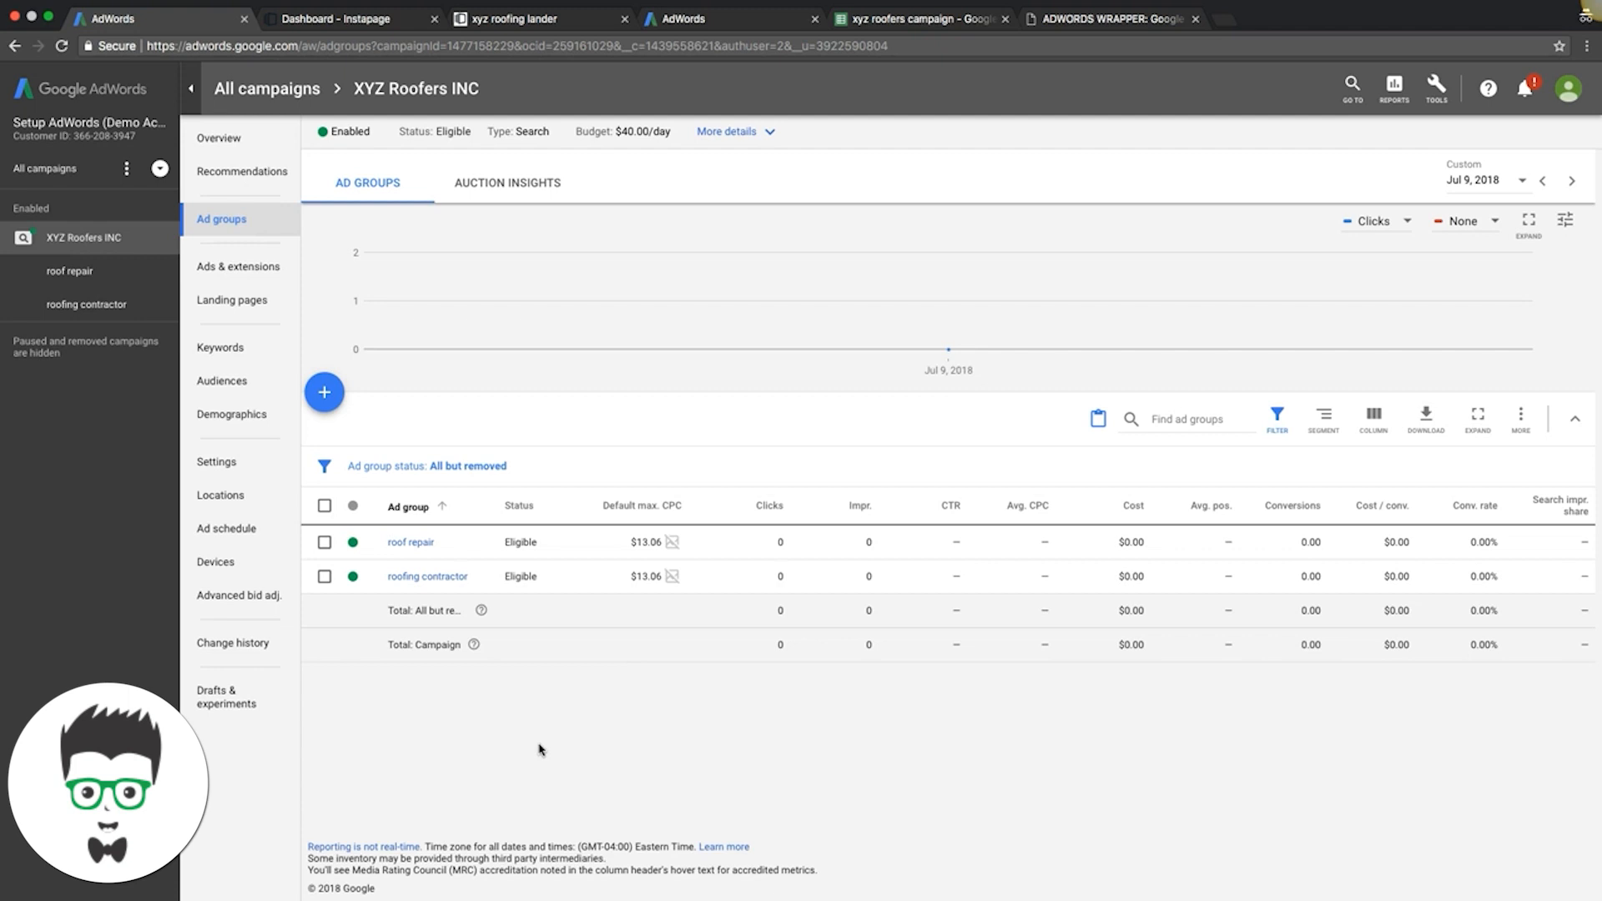
pyautogui.moveTo(1077, 337)
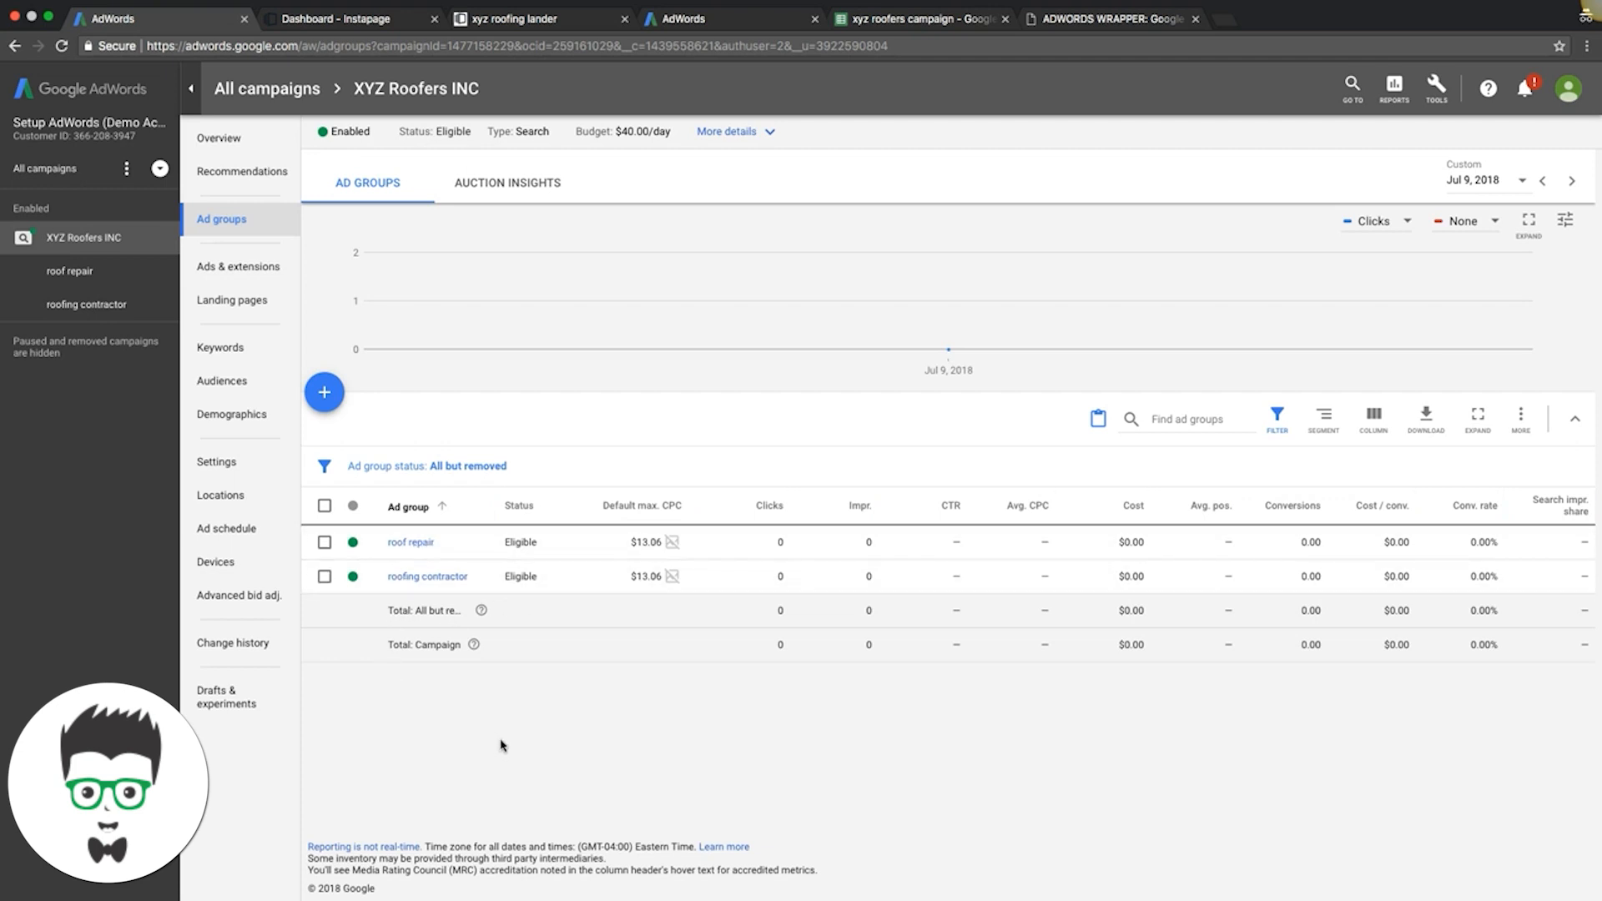
pyautogui.click(418, 544)
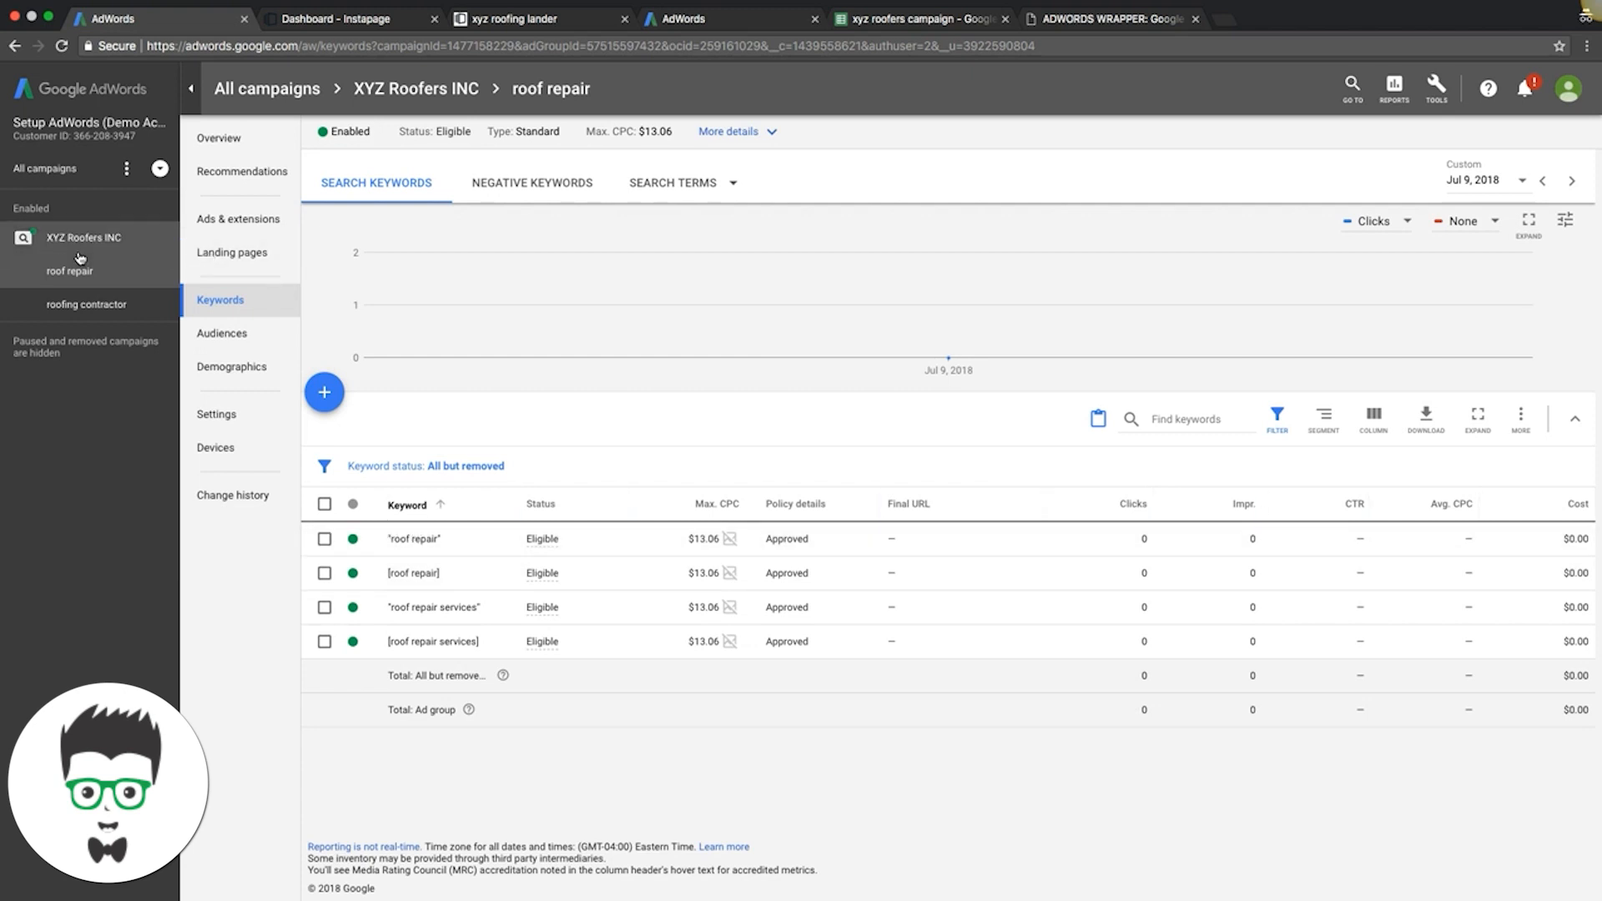
pyautogui.click(50, 241)
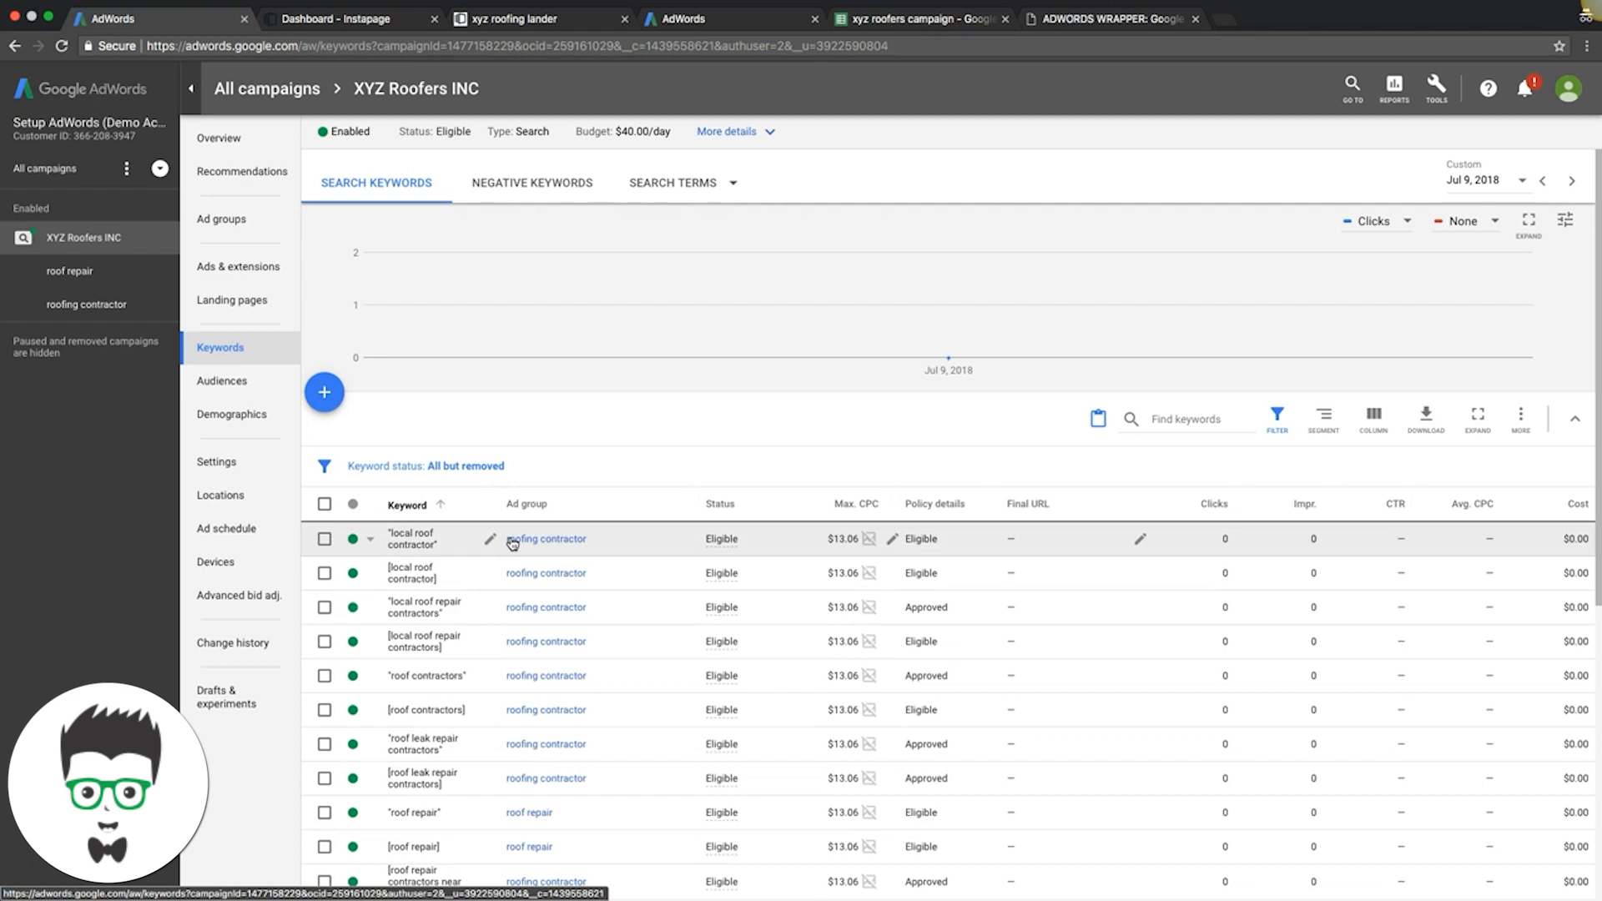
pyautogui.click(231, 234)
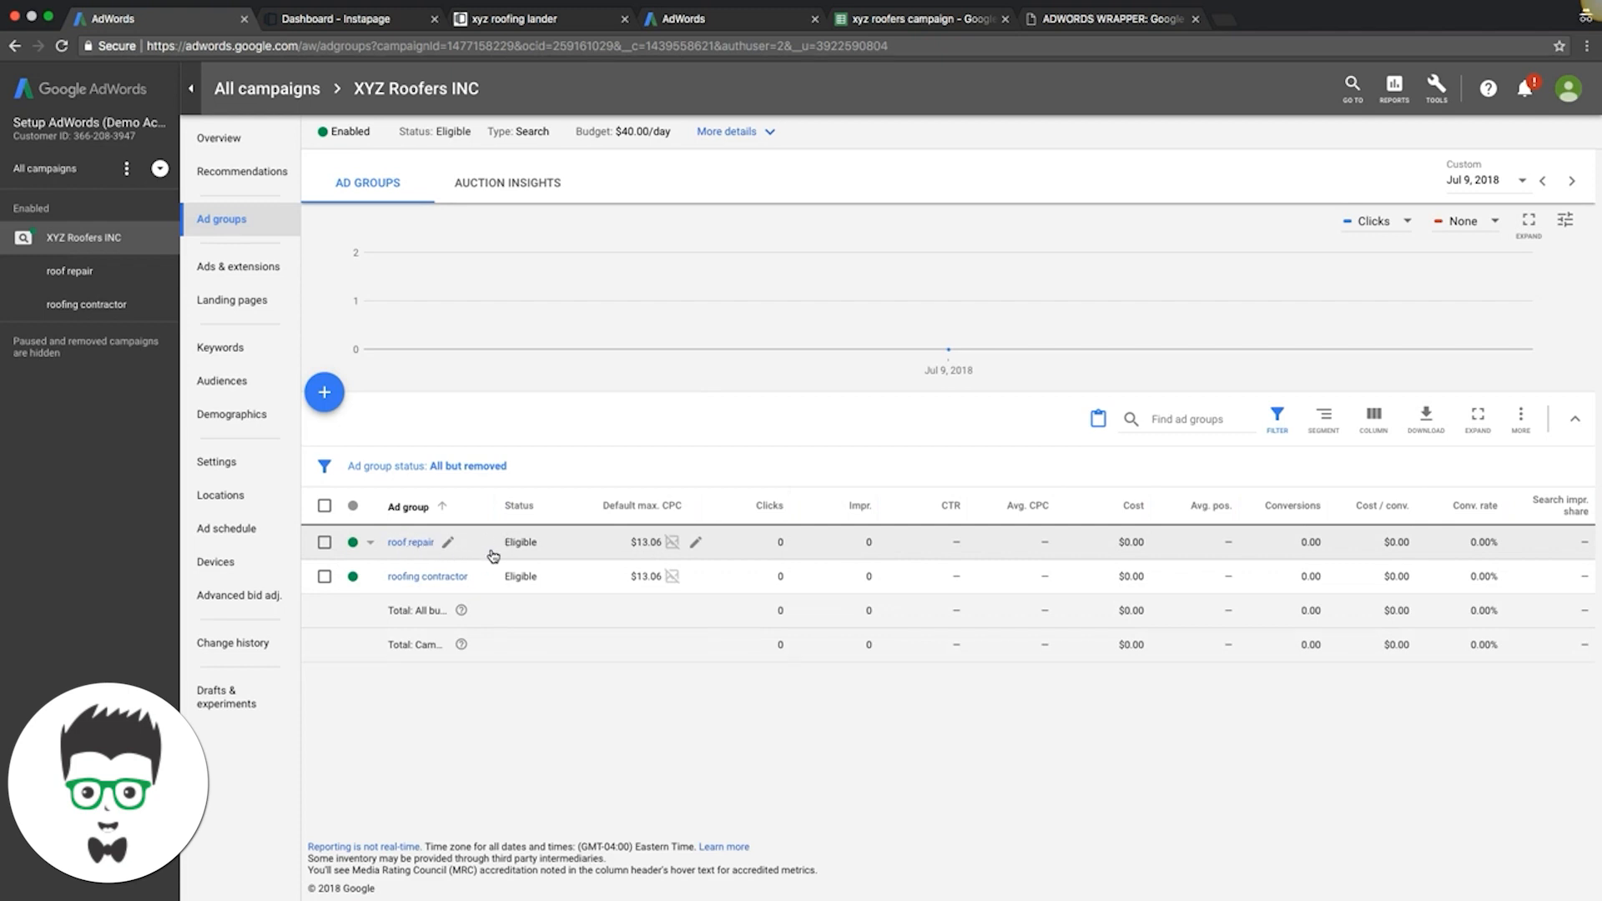
# Review the full keyword list of the roofing contractor ad group and return to the XYZ Roofers INC ad groups.
pyautogui.click(430, 577)
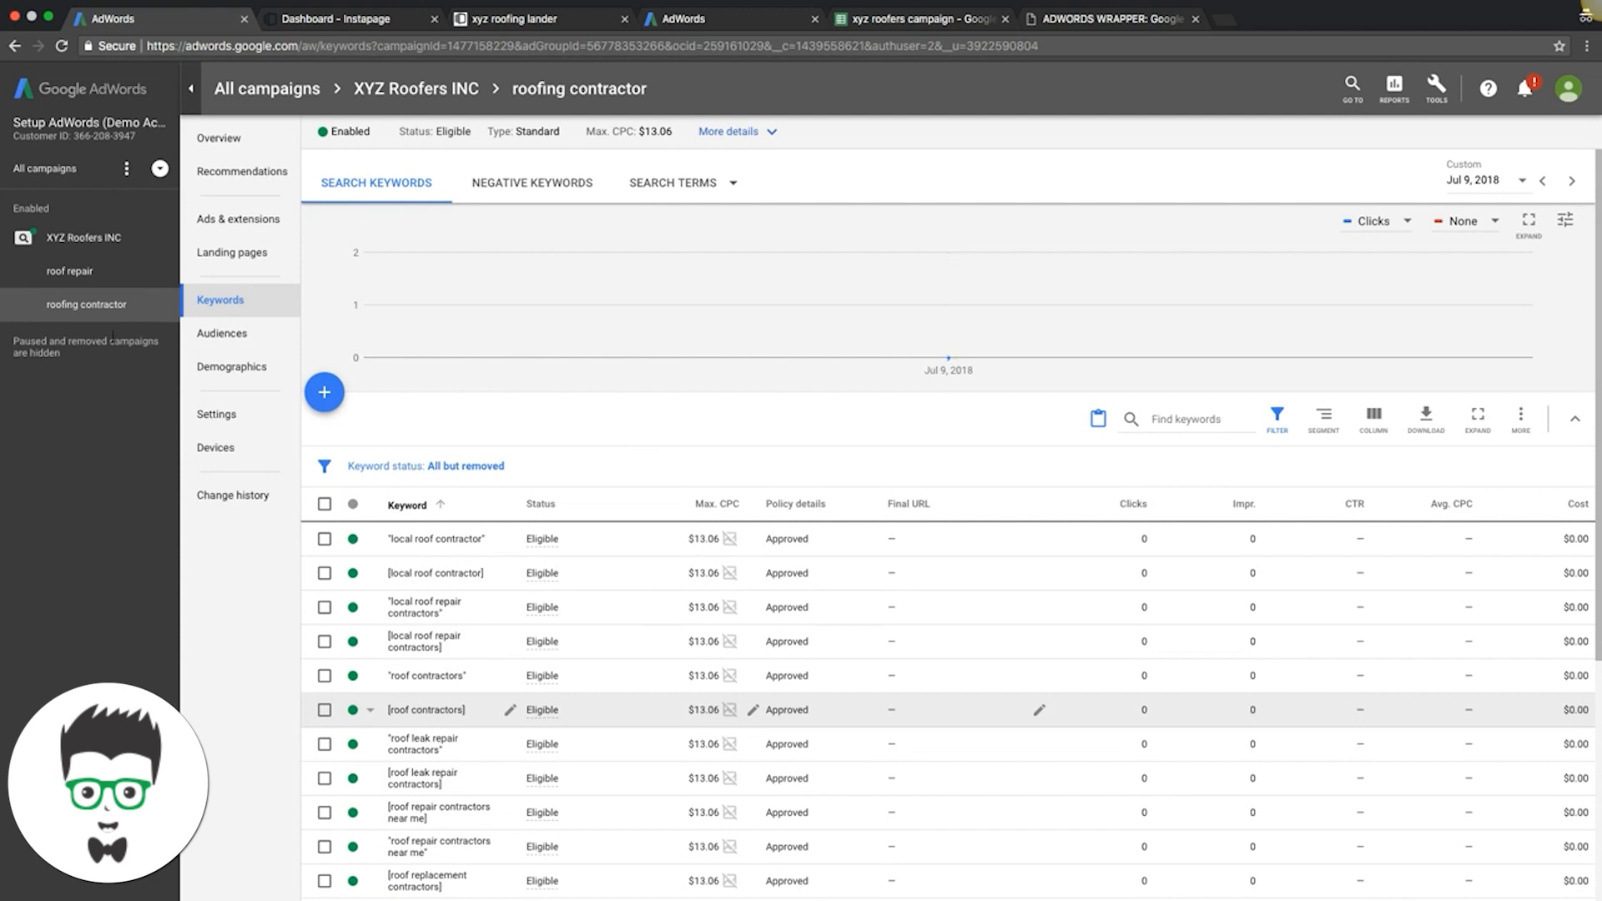
pyautogui.scroll(-1, 498, 540)
pyautogui.scroll(-2, 497, 538)
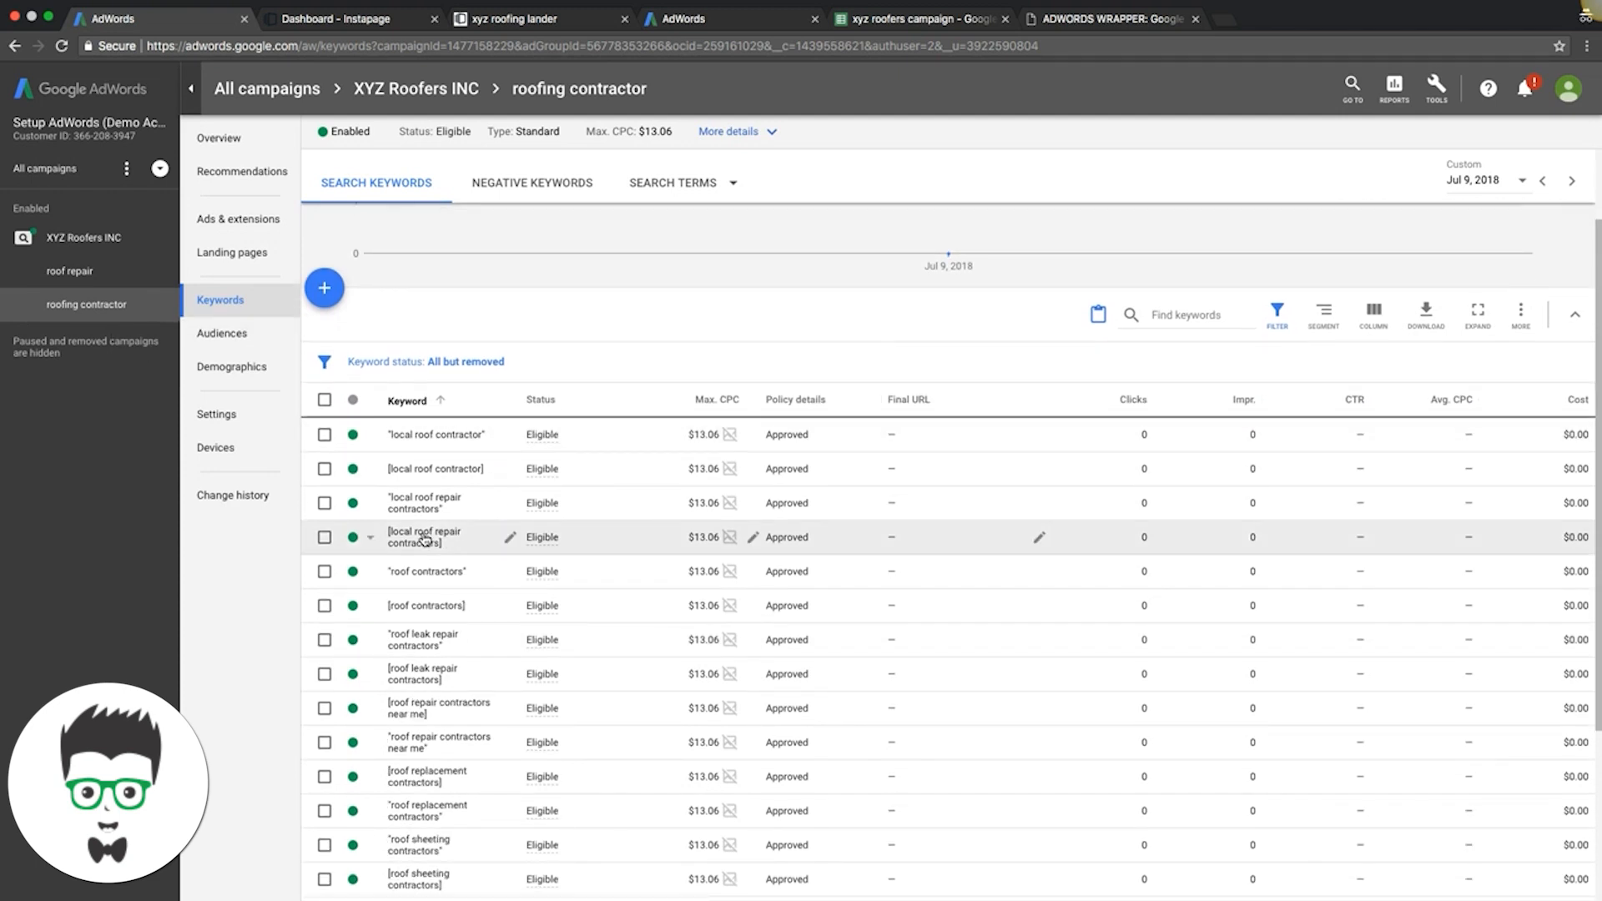
pyautogui.scroll(-3, 447, 536)
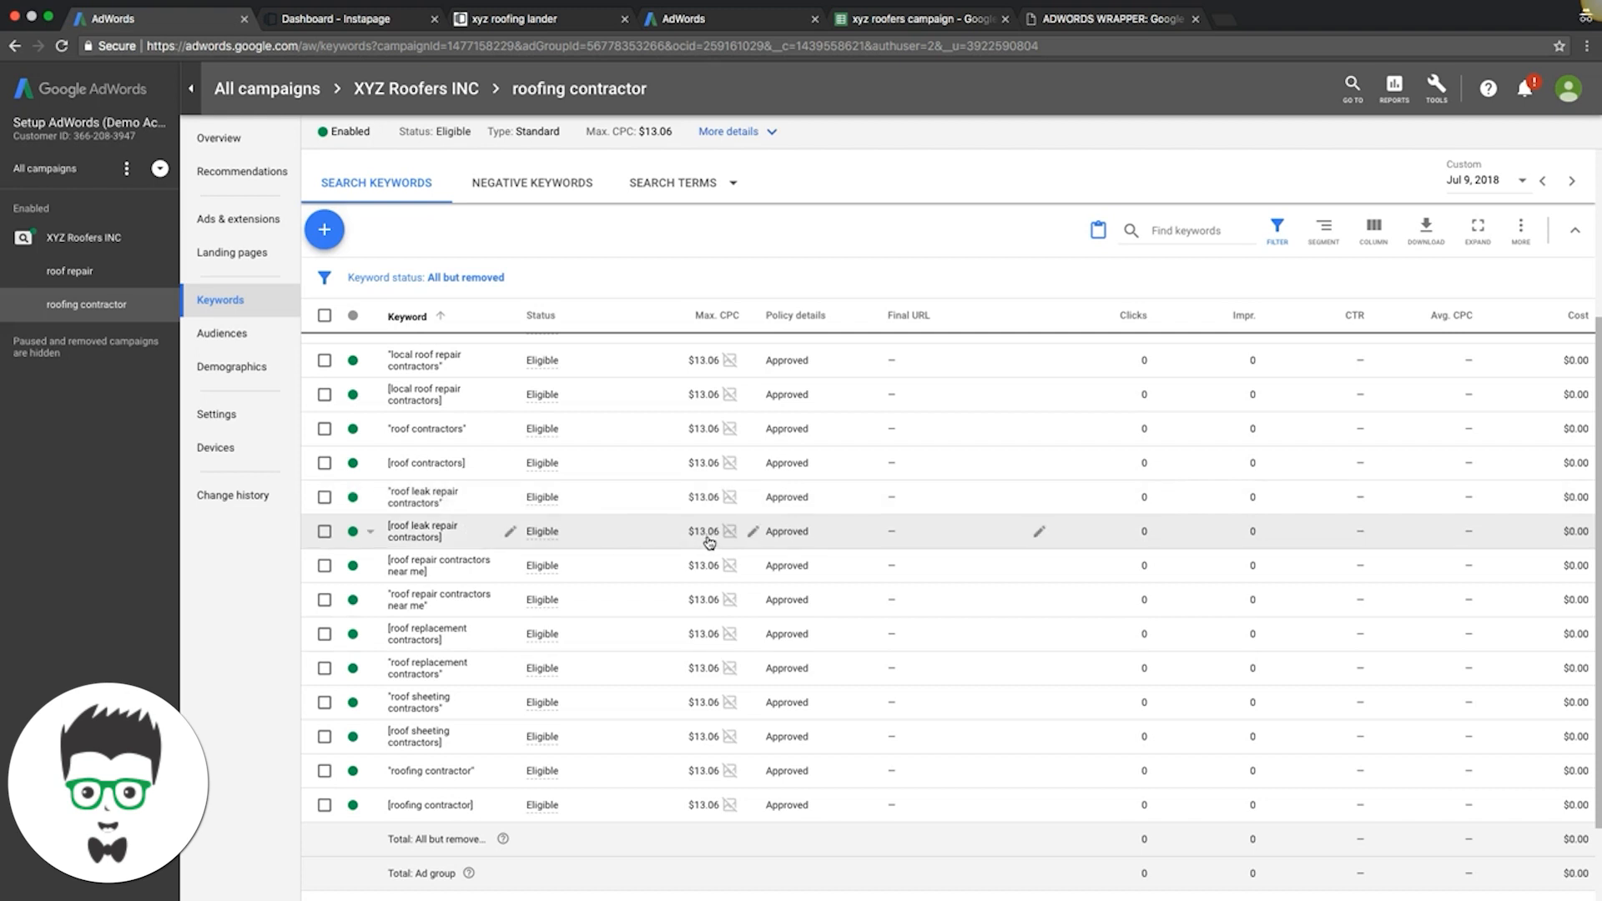
pyautogui.scroll(3, 489, 437)
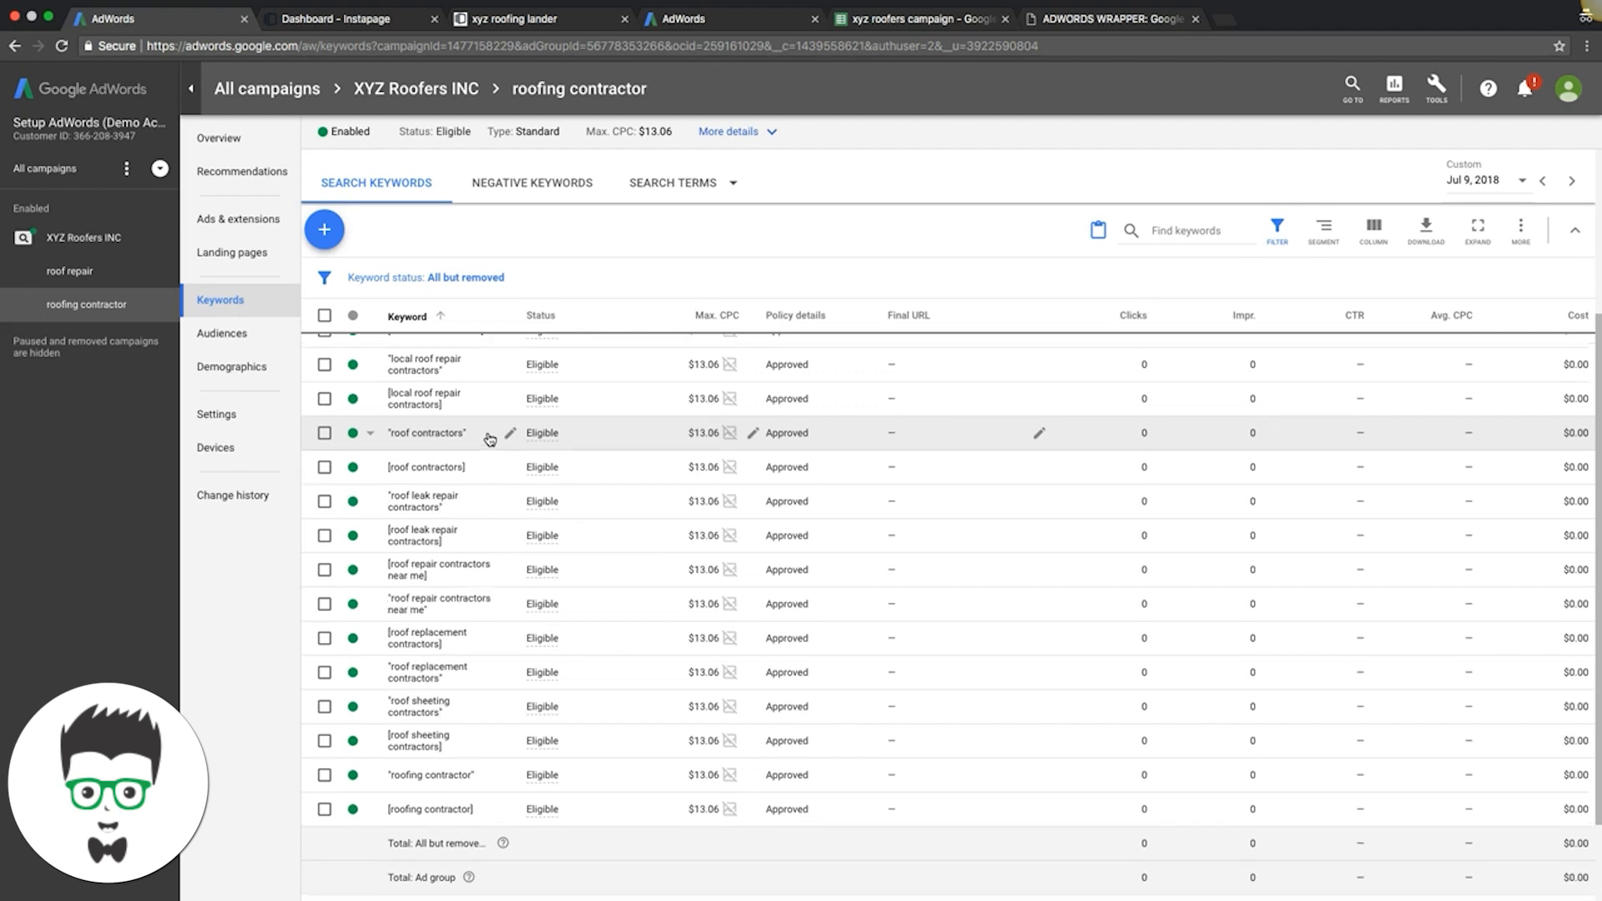
pyautogui.click(93, 242)
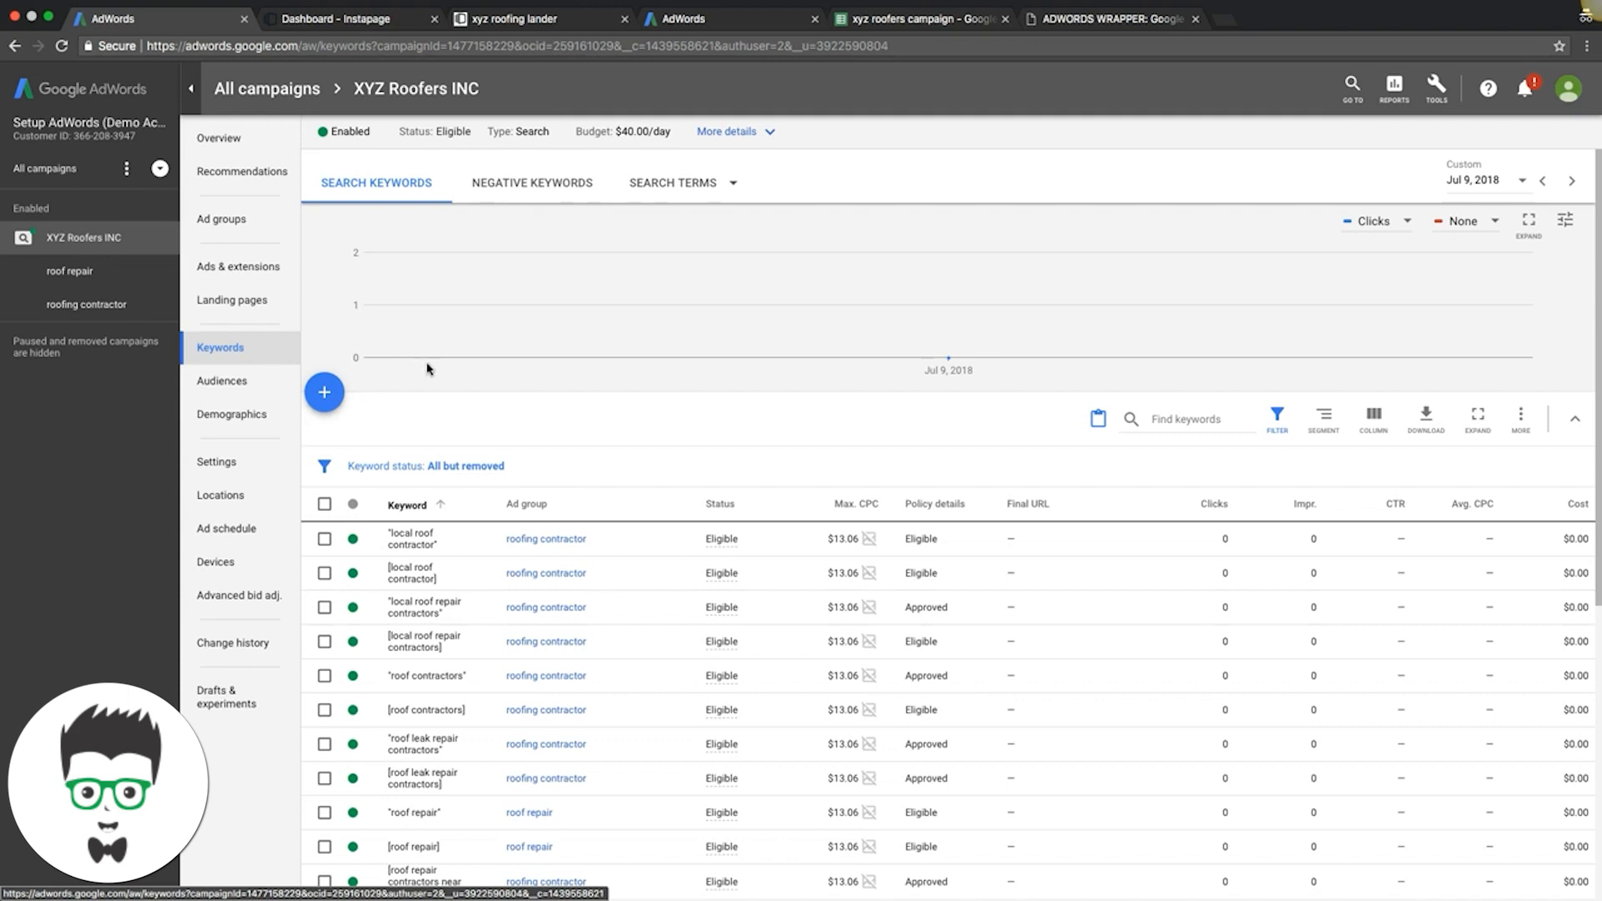
pyautogui.click(226, 225)
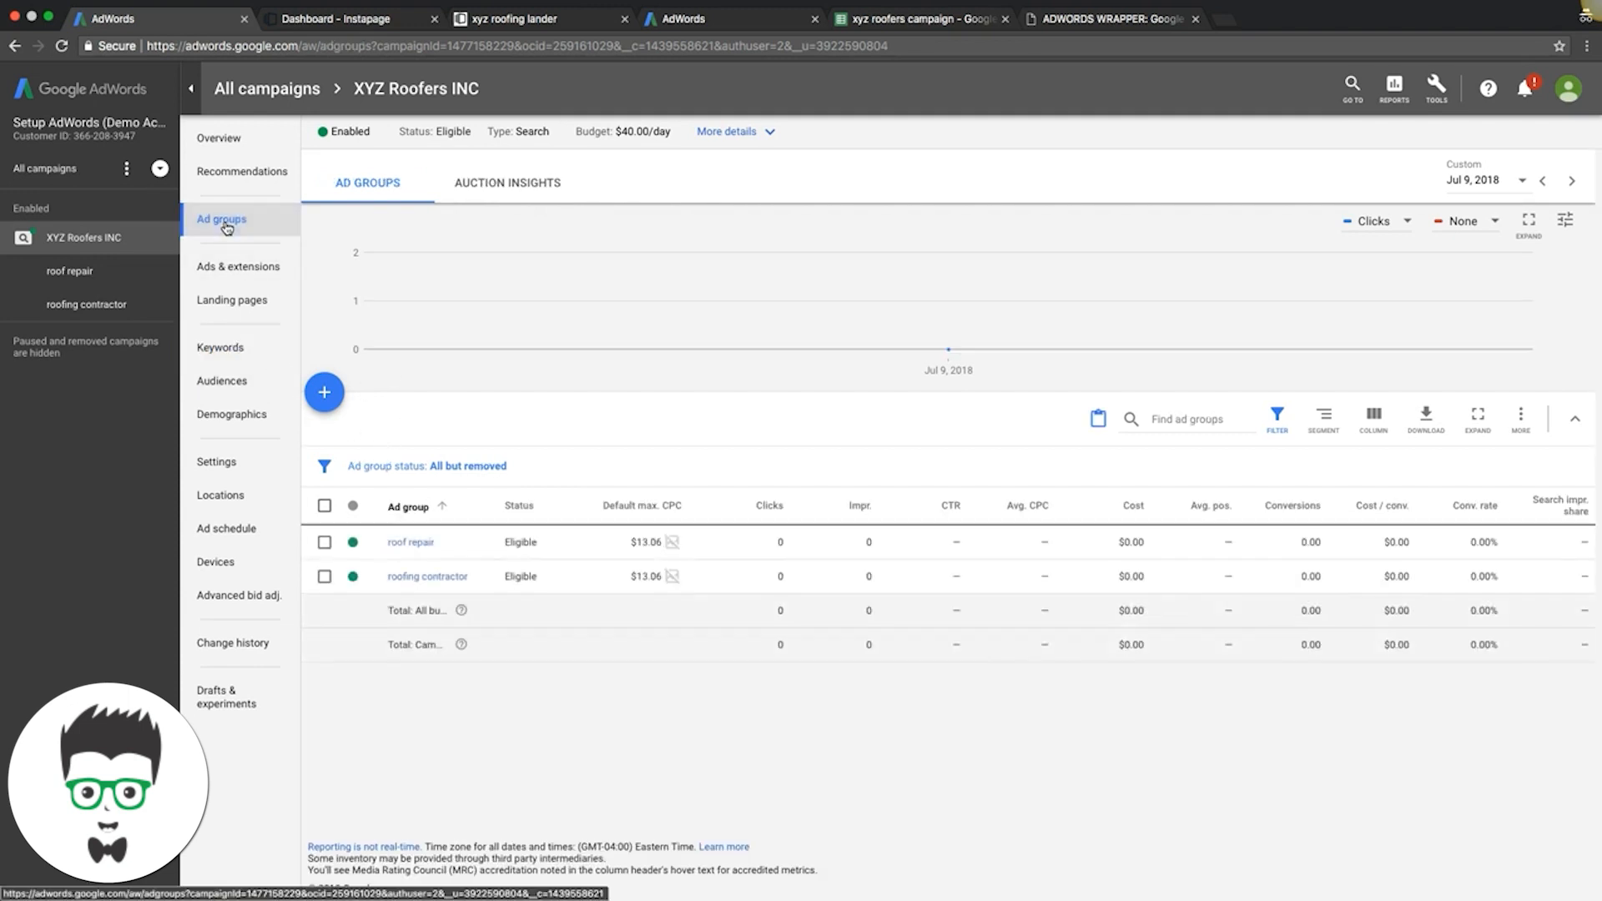